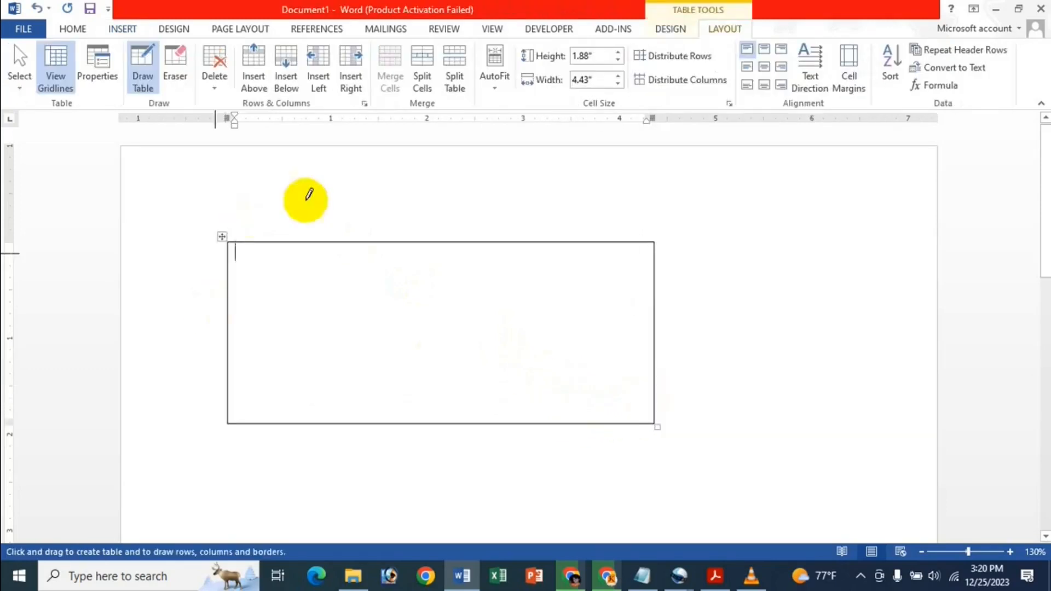
# Draw five vertical dividers through the full height of the empty table to split it into six columns.
pyautogui.moveTo(305, 243); pyautogui.dragTo(304, 423)
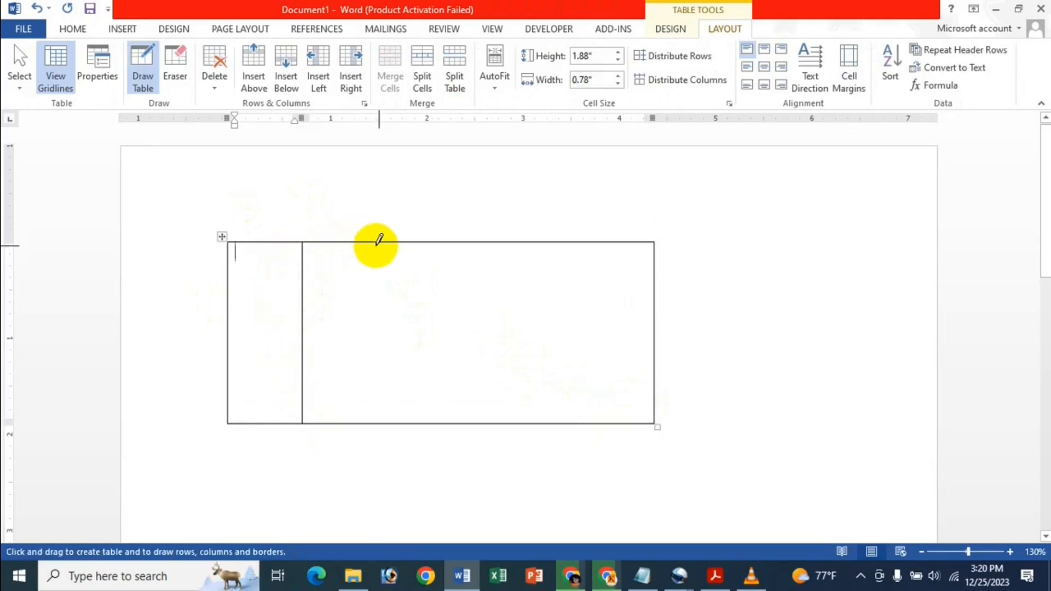
pyautogui.moveTo(374, 243)
pyautogui.mouseDown()
pyautogui.moveTo(360, 405)
pyautogui.moveTo(371, 419)
pyautogui.mouseUp()
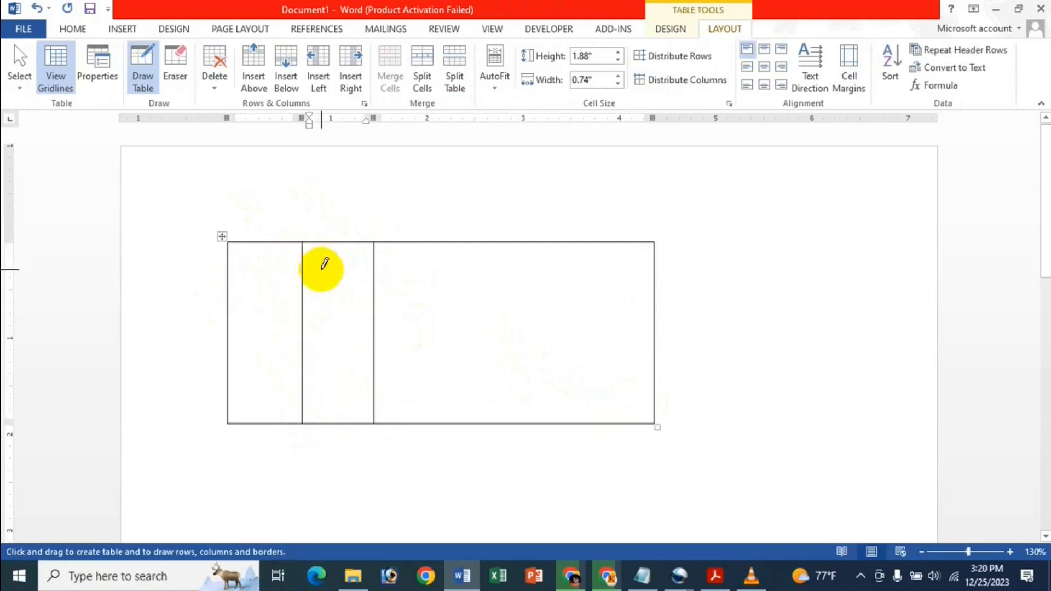
pyautogui.moveTo(436, 239); pyautogui.dragTo(436, 419)
pyautogui.moveTo(496, 248); pyautogui.dragTo(496, 421)
pyautogui.moveTo(568, 242); pyautogui.dragTo(568, 420)
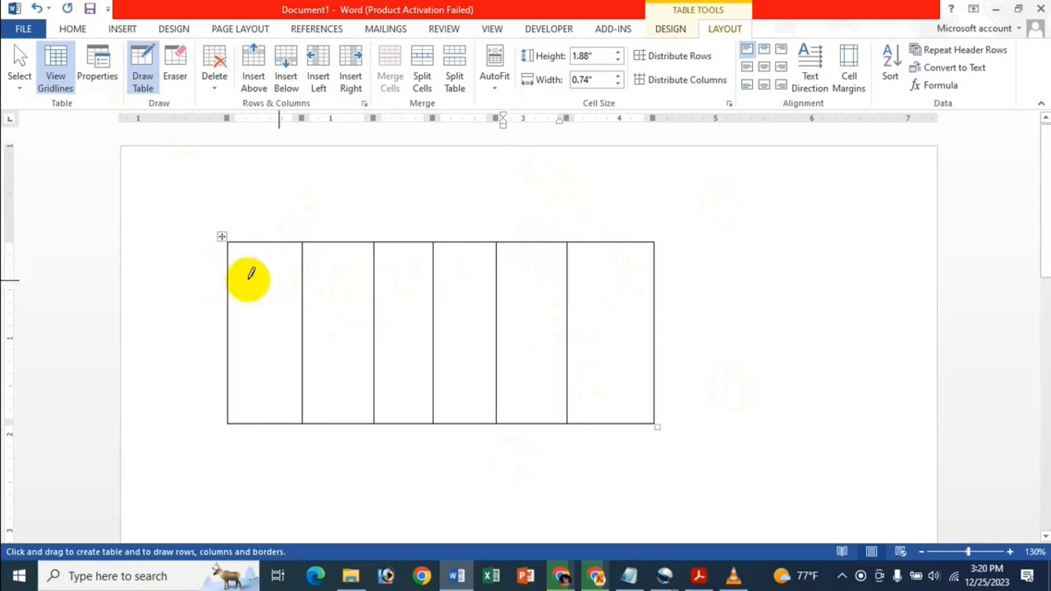
# Draw three horizontal dividers across the full width of the six-column table to form four rows.
pyautogui.moveTo(229, 291); pyautogui.dragTo(651, 290)
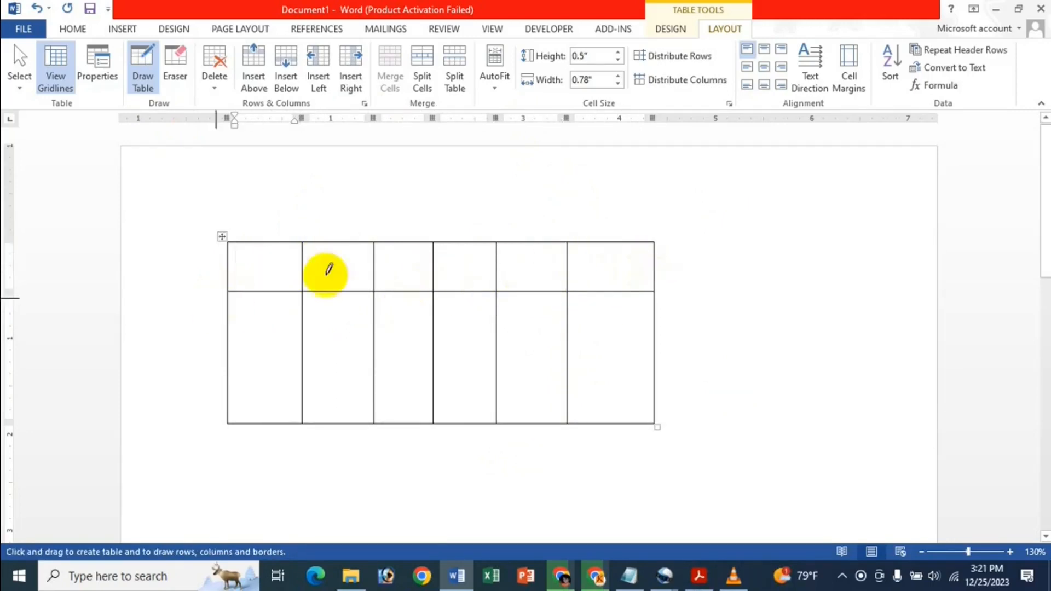
pyautogui.moveTo(232, 340); pyautogui.dragTo(643, 346)
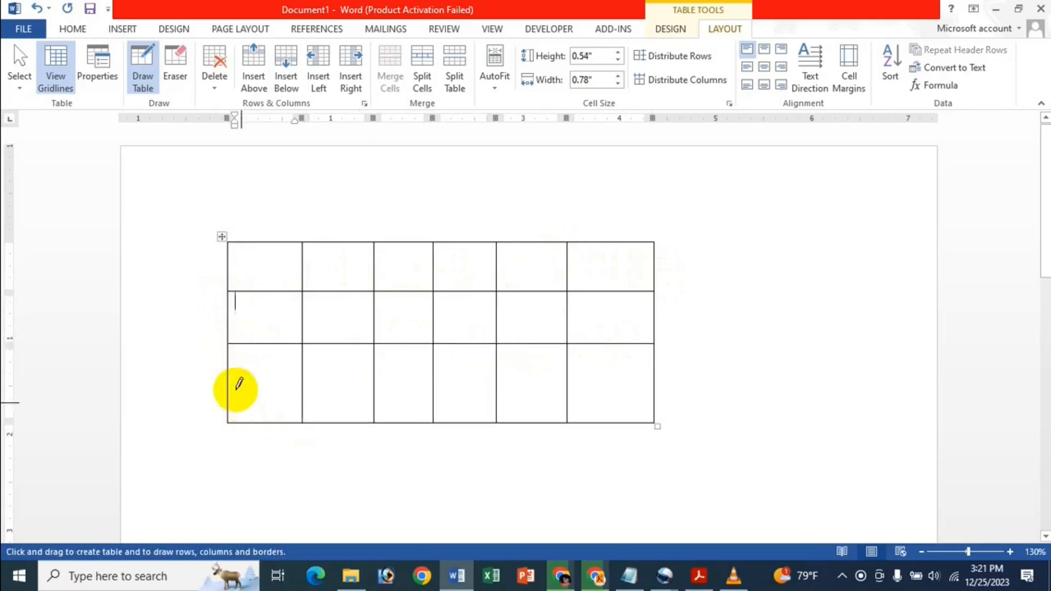
pyautogui.moveTo(232, 377); pyautogui.dragTo(606, 382)
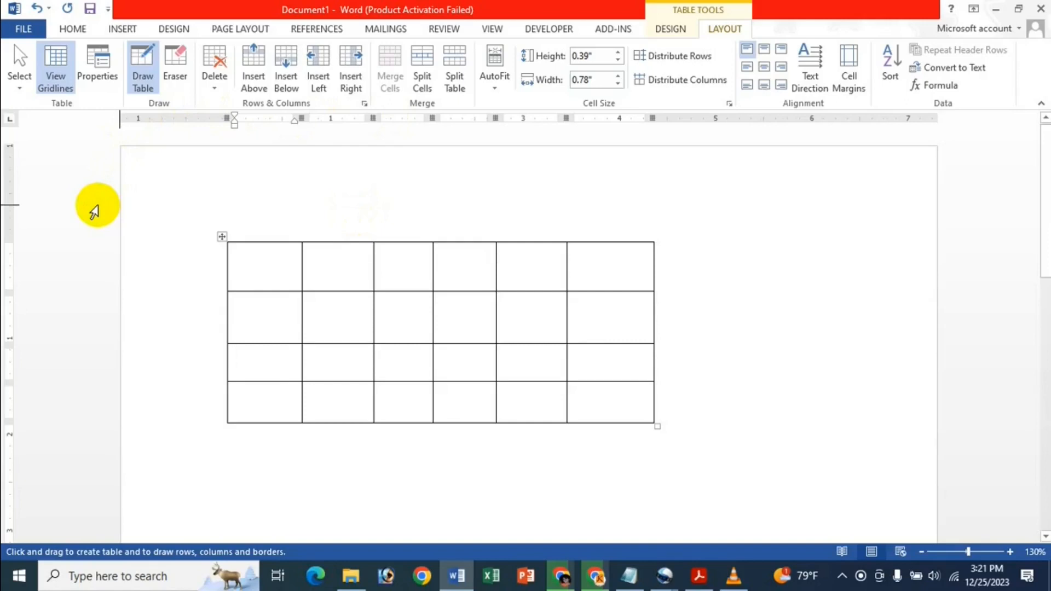
# Erase selected inner borders of the six-column table to merge neighbouring cells across its rows and columns.
pyautogui.click(186, 74)
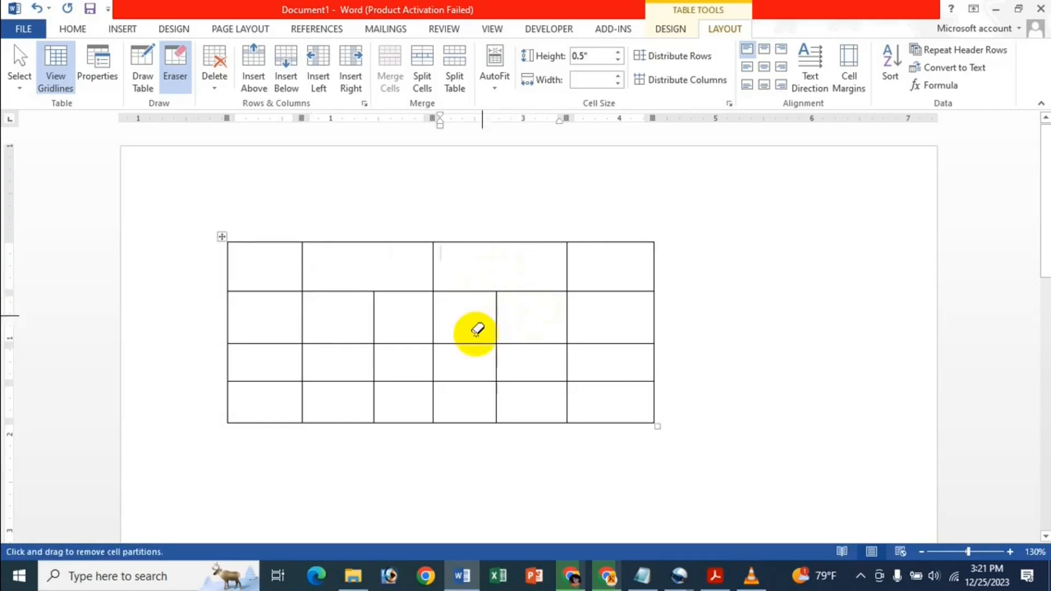
pyautogui.click(496, 336)
pyautogui.click(432, 329)
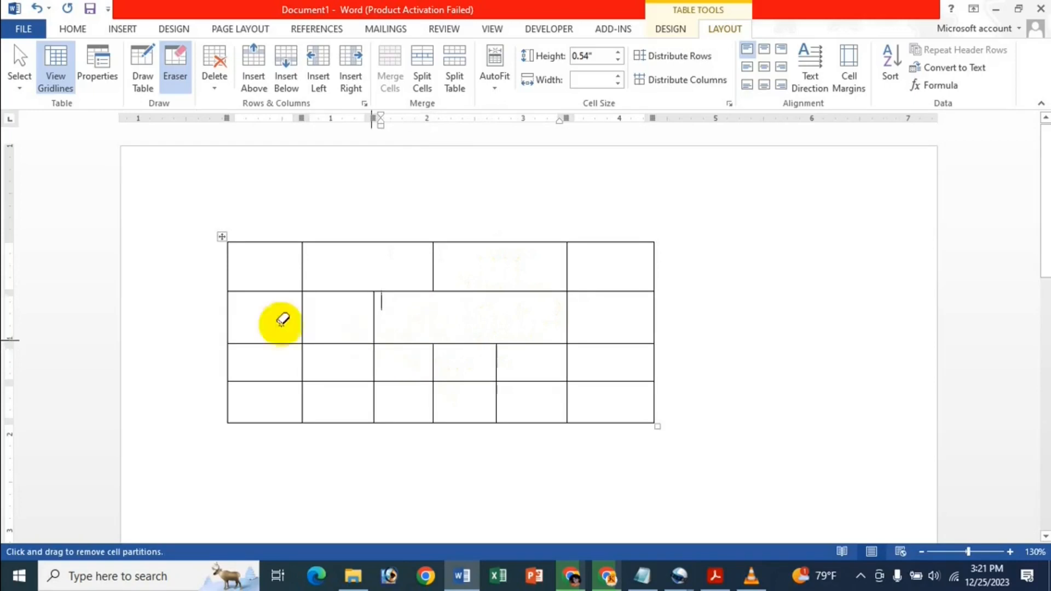
pyautogui.moveTo(258, 261); pyautogui.dragTo(301, 363)
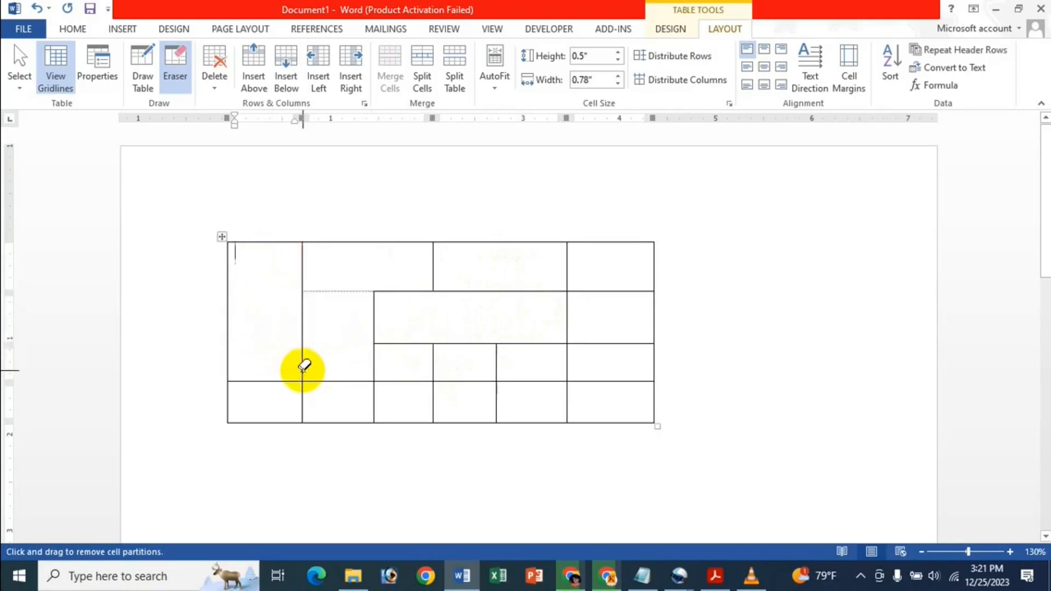
pyautogui.click(405, 381)
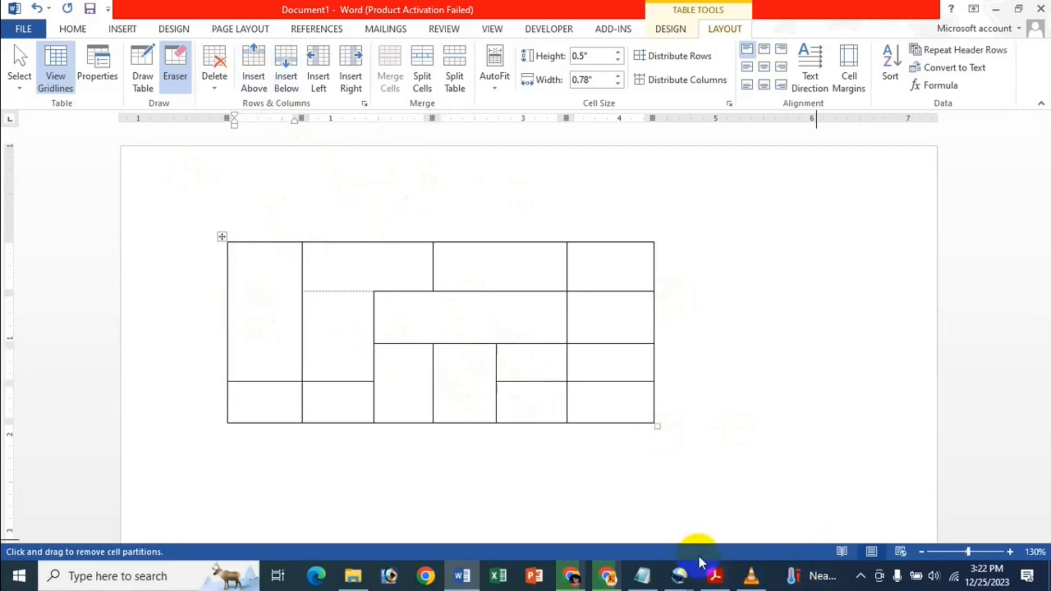
pyautogui.click(153, 58)
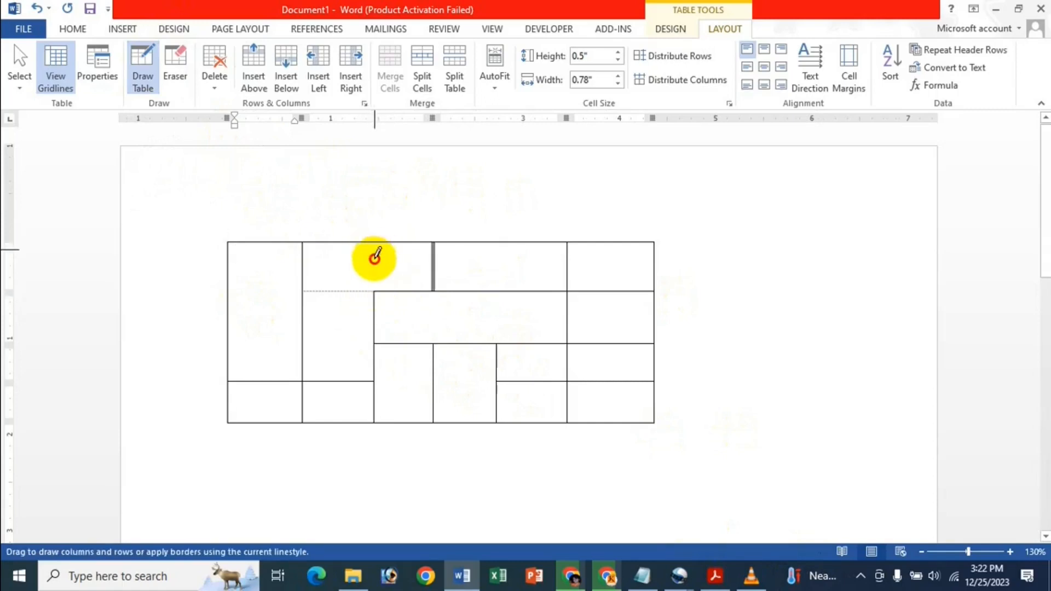
pyautogui.moveTo(376, 291)
pyautogui.mouseDown()
pyautogui.moveTo(371, 255)
pyautogui.moveTo(395, 269)
pyautogui.mouseUp()
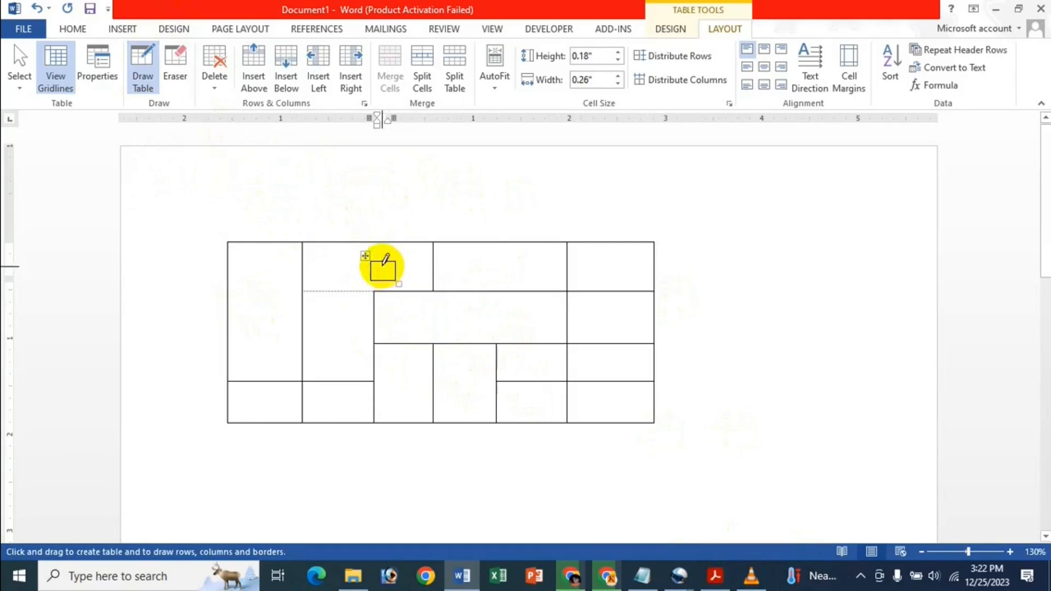
pyautogui.press('Escape')
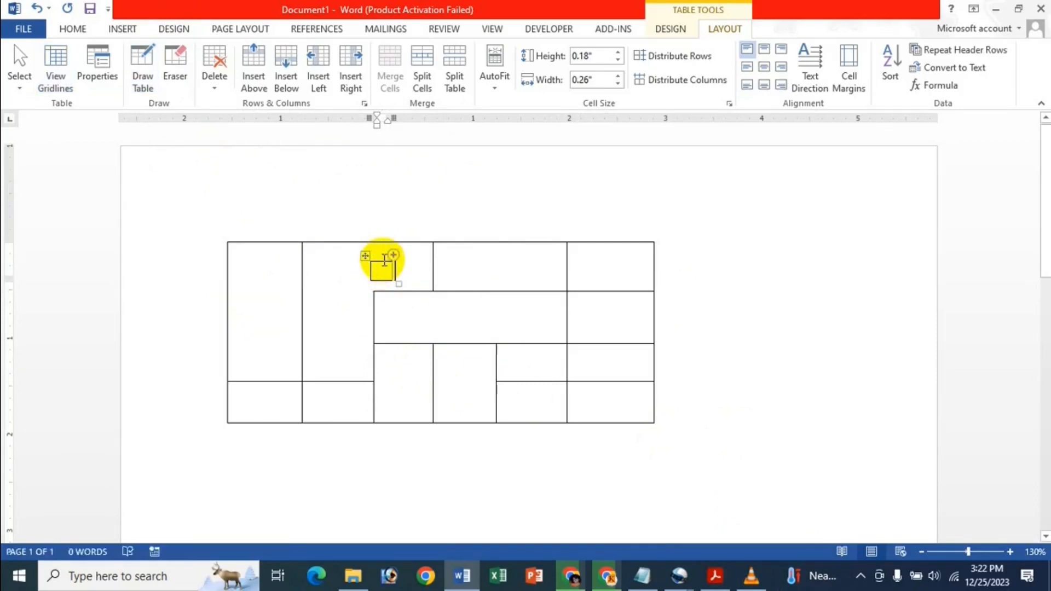
pyautogui.hotkey('ctrl', 'z')
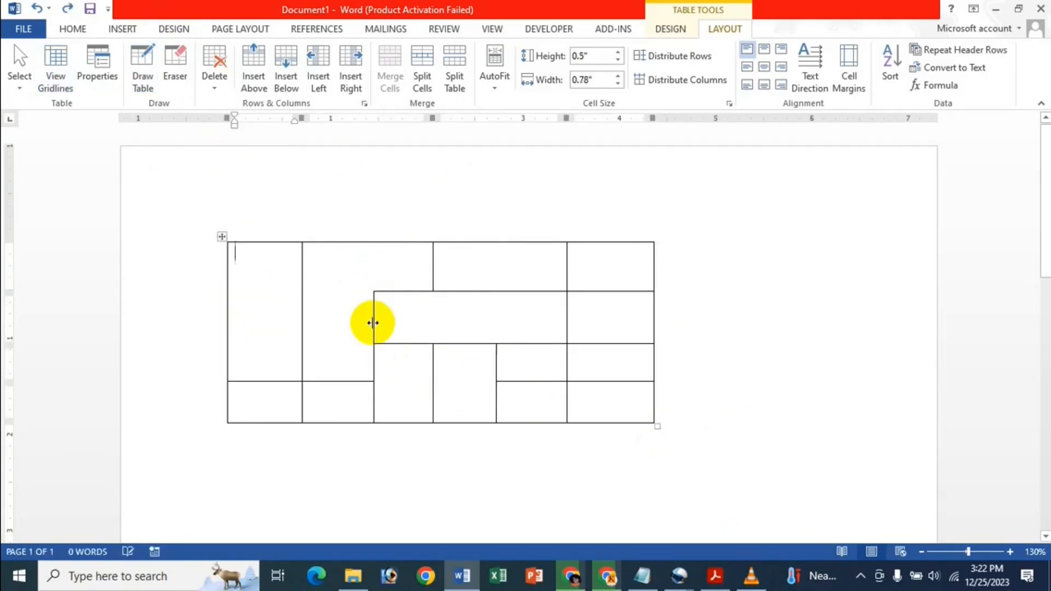
# Draw a separate table about 1.89" wide and 1.54" high beside the first one, divided into two columns and three rows.
pyautogui.click(141, 71)
pyautogui.moveTo(727, 249)
pyautogui.mouseDown()
pyautogui.moveTo(915, 376)
pyautogui.moveTo(910, 397)
pyautogui.mouseUp()
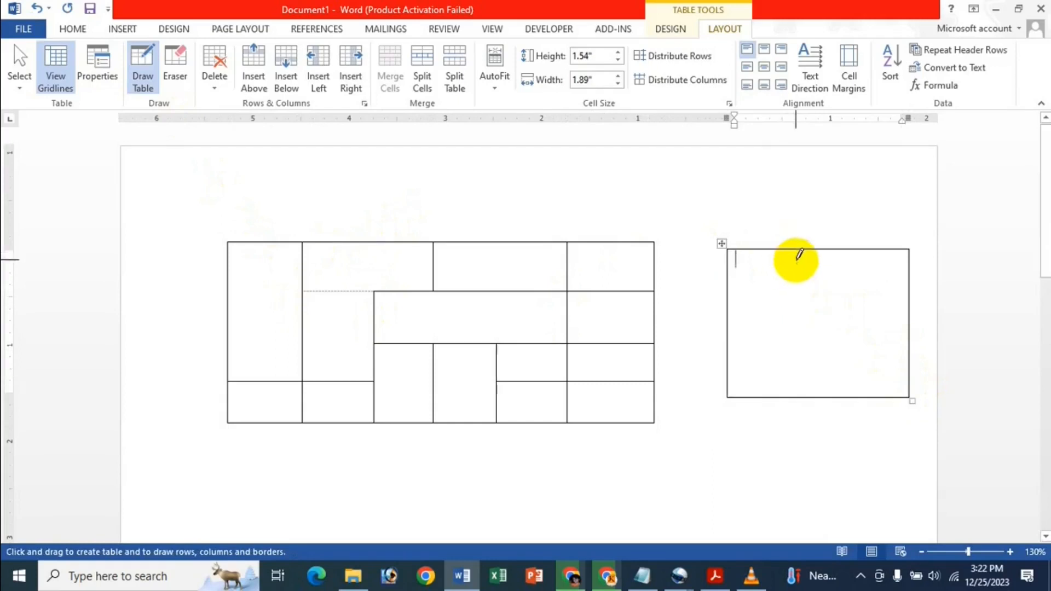
pyautogui.moveTo(807, 251)
pyautogui.mouseDown()
pyautogui.moveTo(823, 412)
pyautogui.moveTo(816, 394)
pyautogui.mouseUp()
pyautogui.moveTo(731, 291)
pyautogui.mouseDown()
pyautogui.moveTo(905, 298)
pyautogui.moveTo(851, 321)
pyautogui.mouseUp()
pyautogui.moveTo(727, 344)
pyautogui.mouseDown()
pyautogui.moveTo(891, 333)
pyautogui.moveTo(897, 343)
pyautogui.mouseUp()
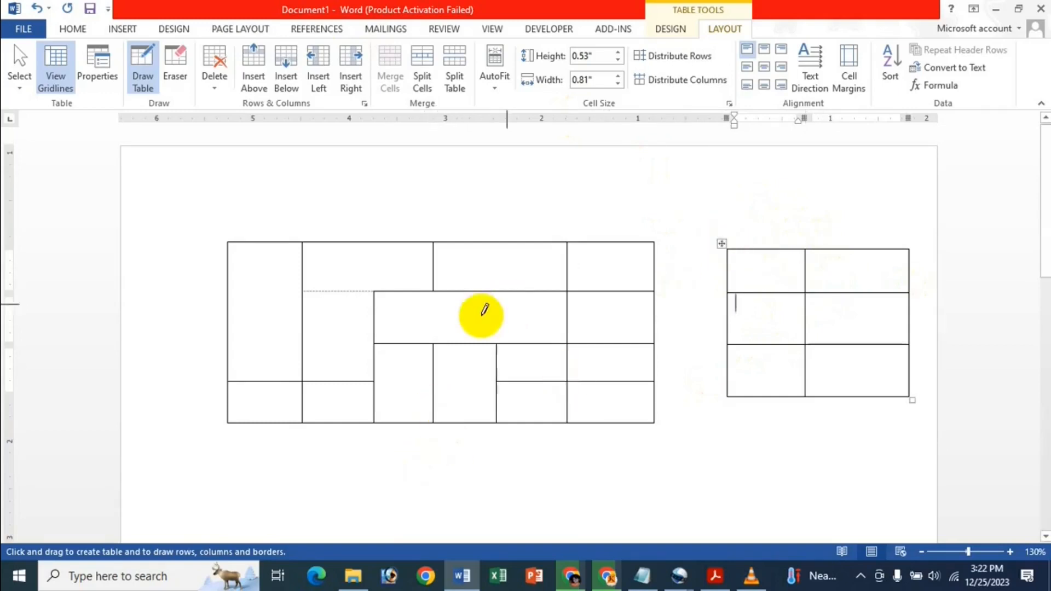
# Redraw the erased inner borders of the larger table to restore its grid of six columns and four rows.
pyautogui.moveTo(433, 291); pyautogui.dragTo(432, 342)
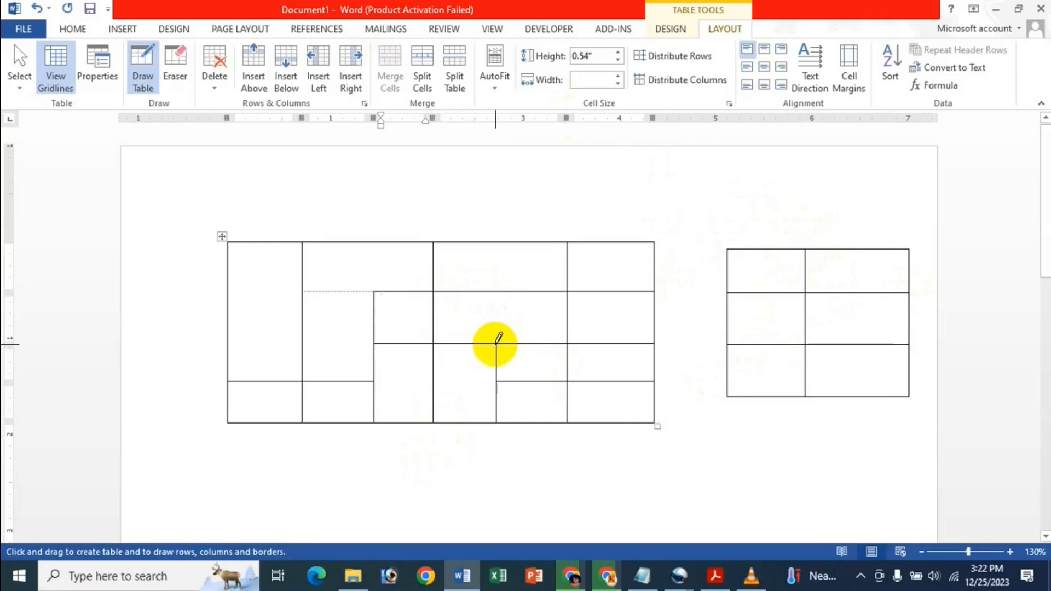
pyautogui.moveTo(502, 237); pyautogui.dragTo(499, 324)
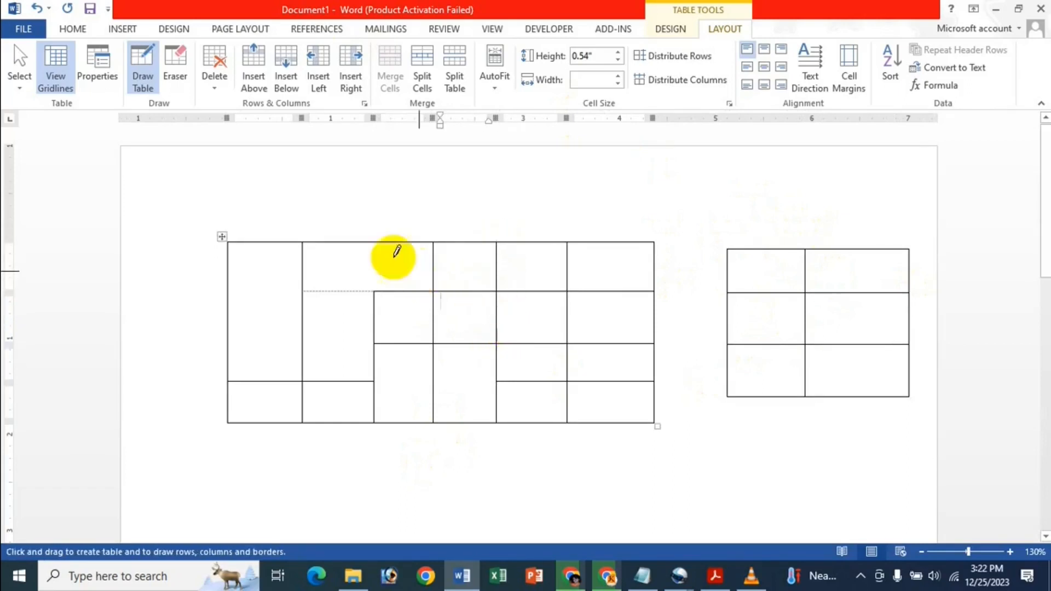
pyautogui.moveTo(372, 242); pyautogui.dragTo(377, 282)
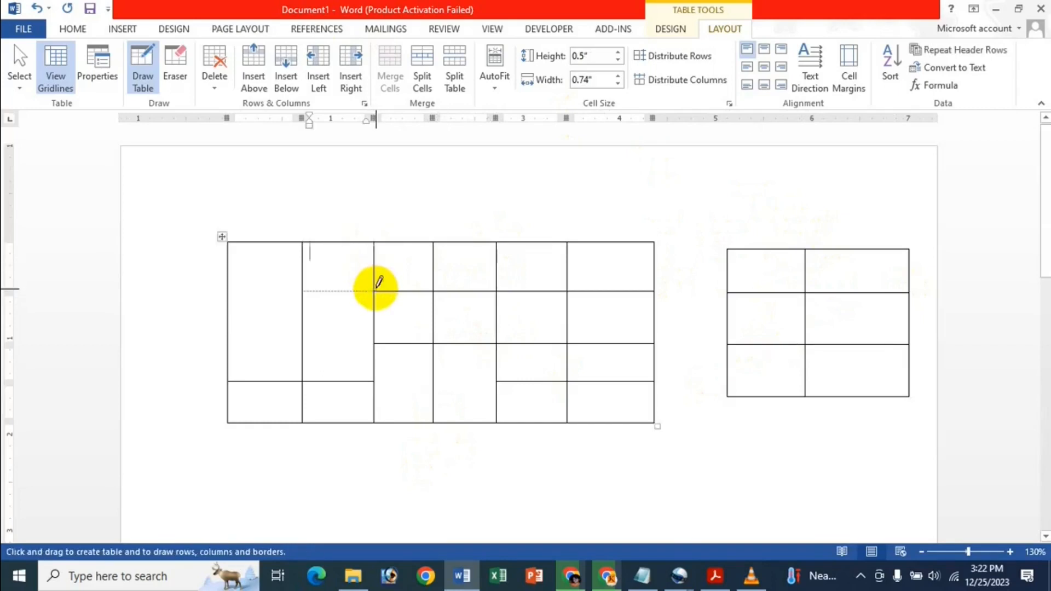
pyautogui.moveTo(230, 291); pyautogui.dragTo(342, 291)
pyautogui.moveTo(231, 336); pyautogui.dragTo(348, 338)
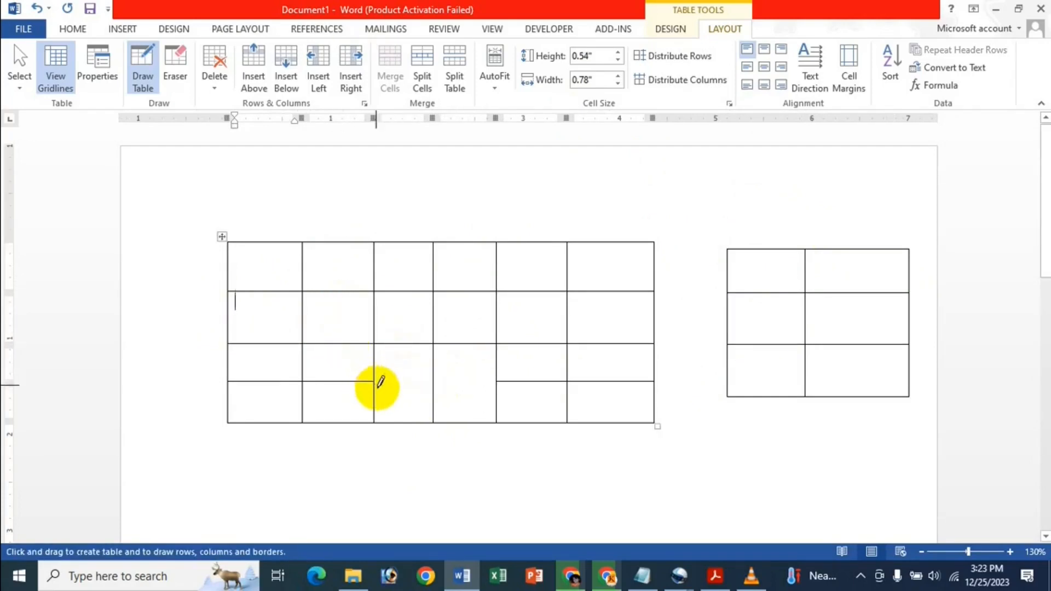
pyautogui.moveTo(375, 376)
pyautogui.mouseDown()
pyautogui.moveTo(469, 368)
pyautogui.moveTo(496, 381)
pyautogui.mouseUp()
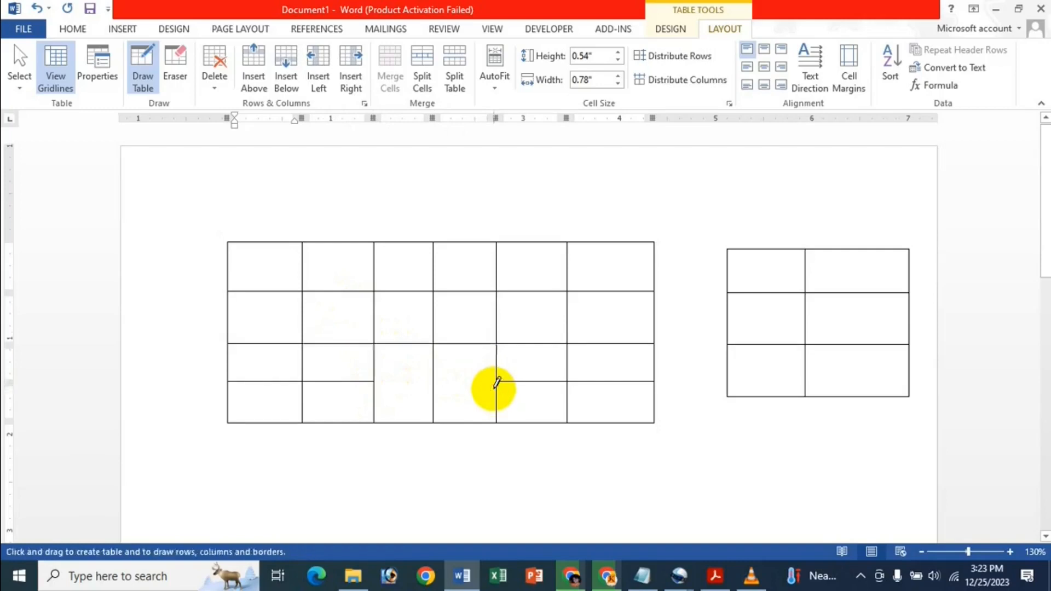
# Erase the larger table's divider between columns 1 and 2 in the top three rows and between columns 4 and 5 in the top two.
pyautogui.click(172, 68)
pyautogui.moveTo(294, 323); pyautogui.dragTo(318, 318)
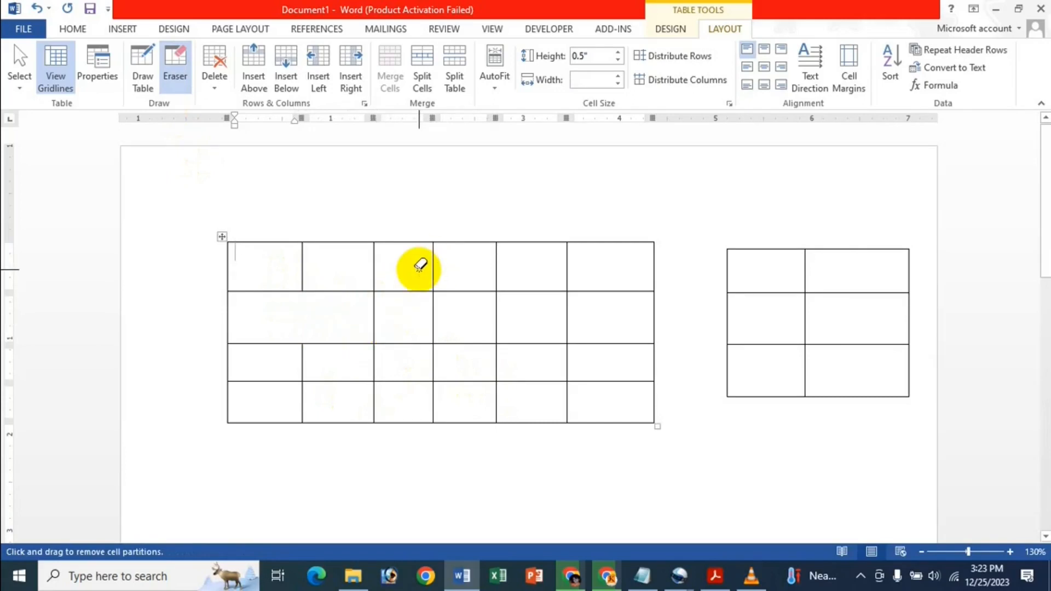
pyautogui.moveTo(305, 268); pyautogui.dragTo(305, 271)
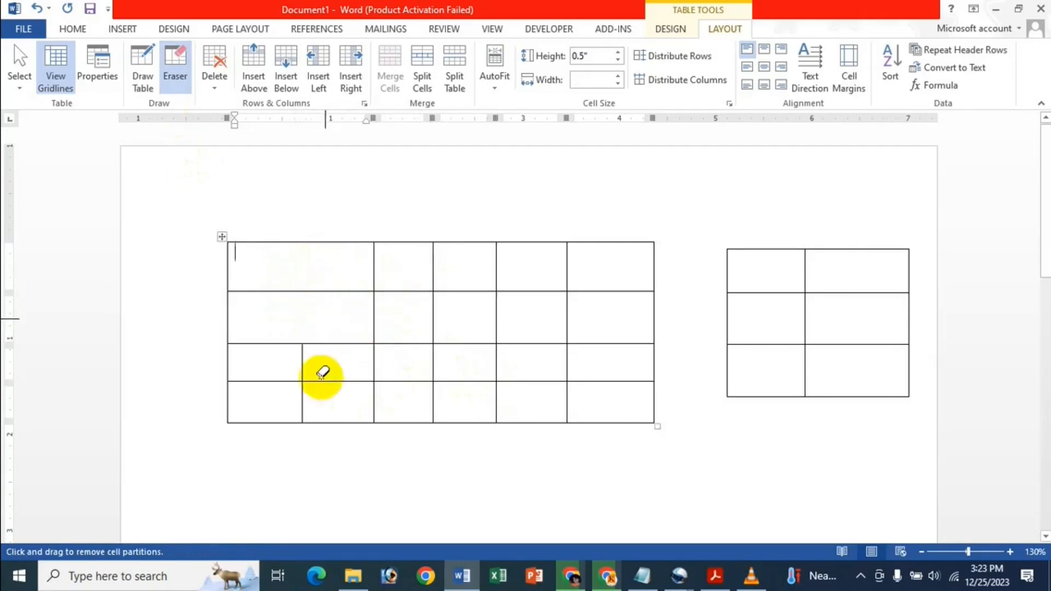
pyautogui.click(304, 372)
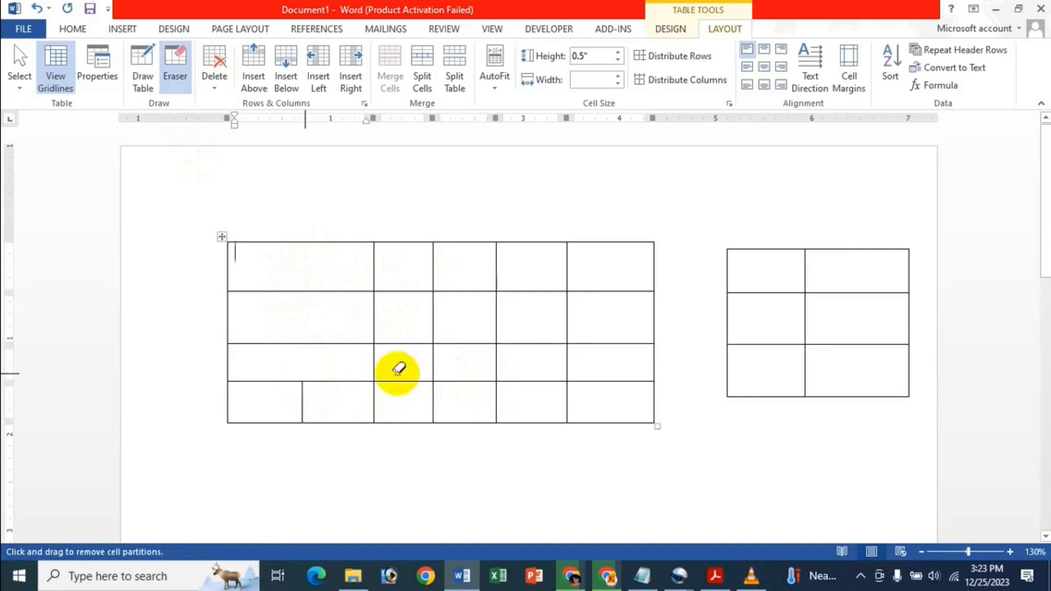
pyautogui.click(494, 317)
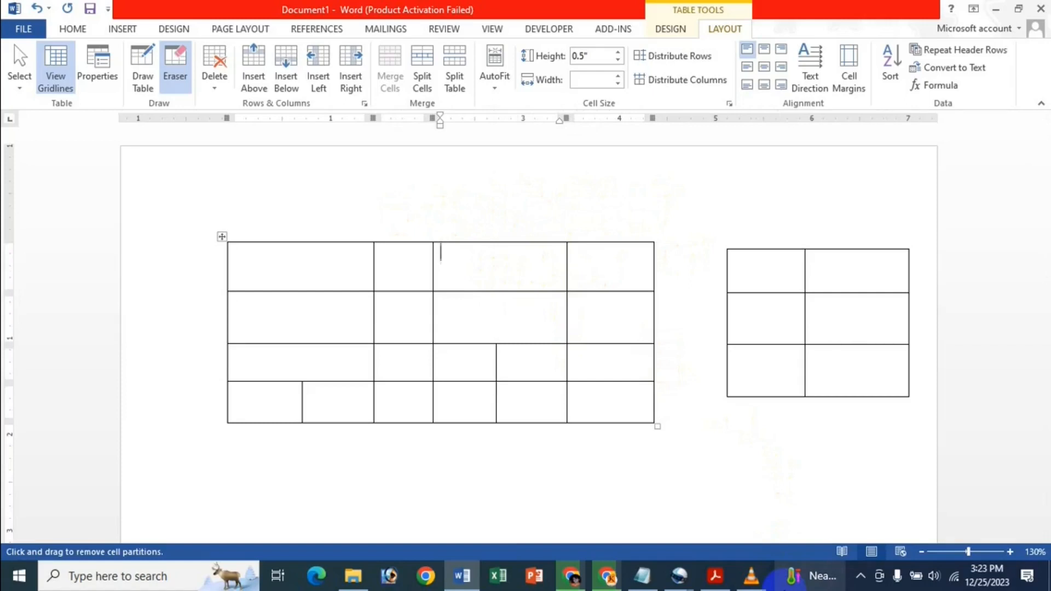
pyautogui.click(174, 57)
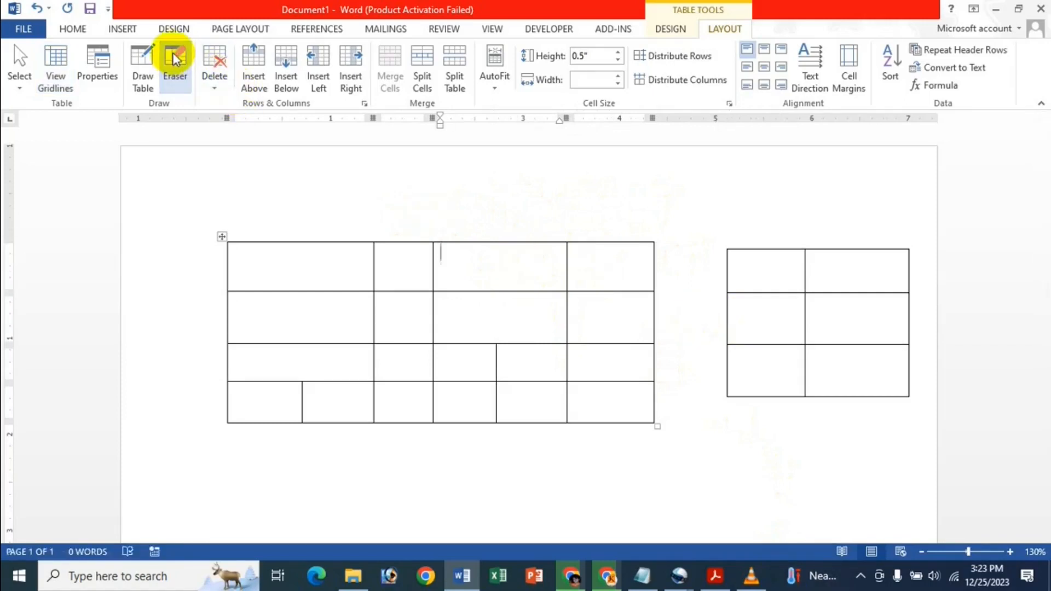
# Insert a table with 5 columns and 6 rows on a new line below the drawn tables.
pyautogui.scroll(-5, 379, 312)
pyautogui.click(366, 282)
pyautogui.press('Return')
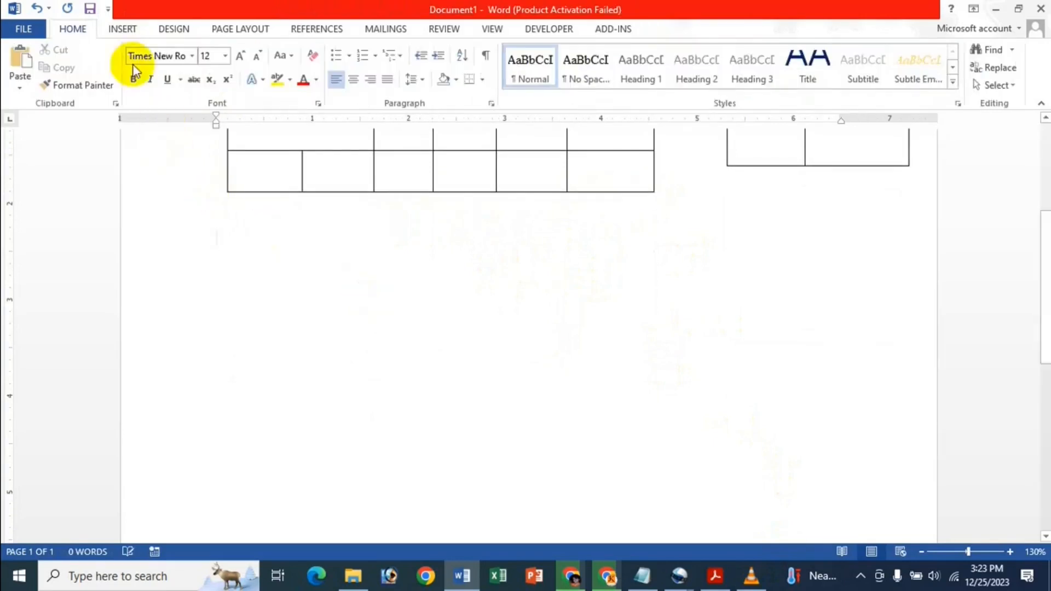
pyautogui.click(120, 33)
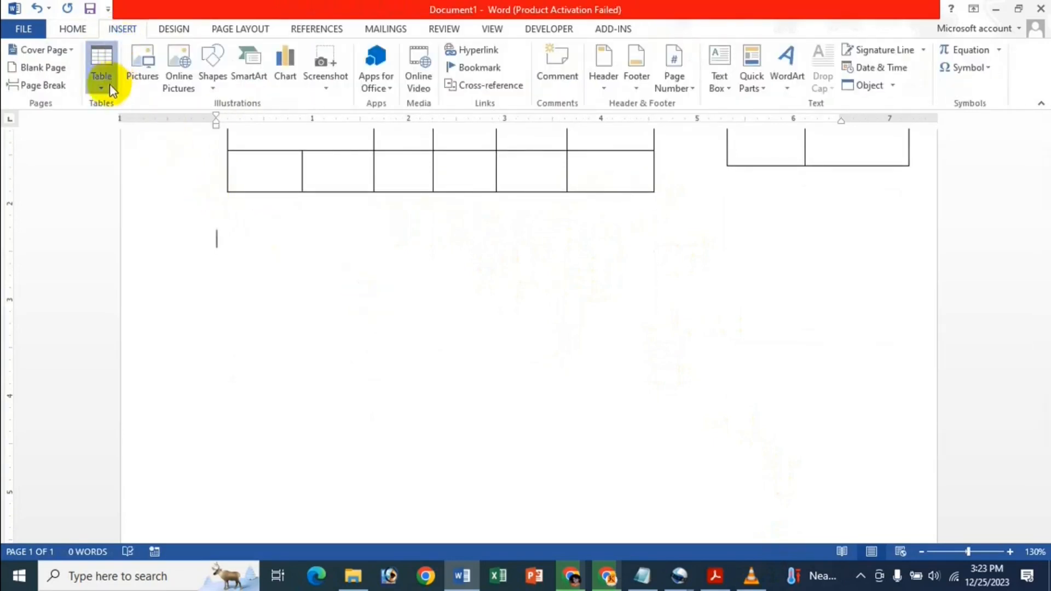
pyautogui.click(109, 84)
pyautogui.click(168, 246)
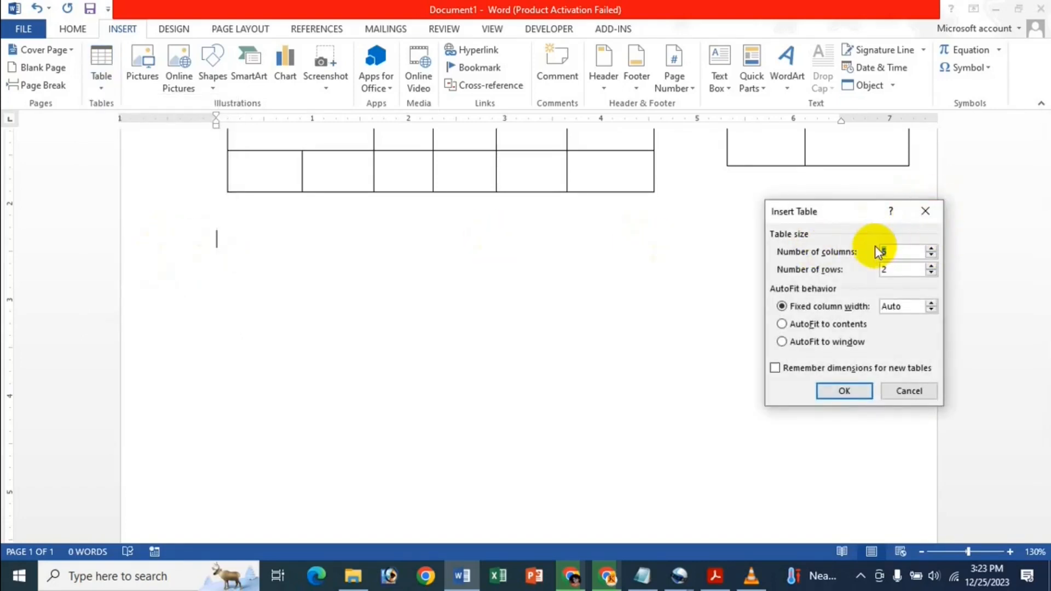
pyautogui.click(888, 251)
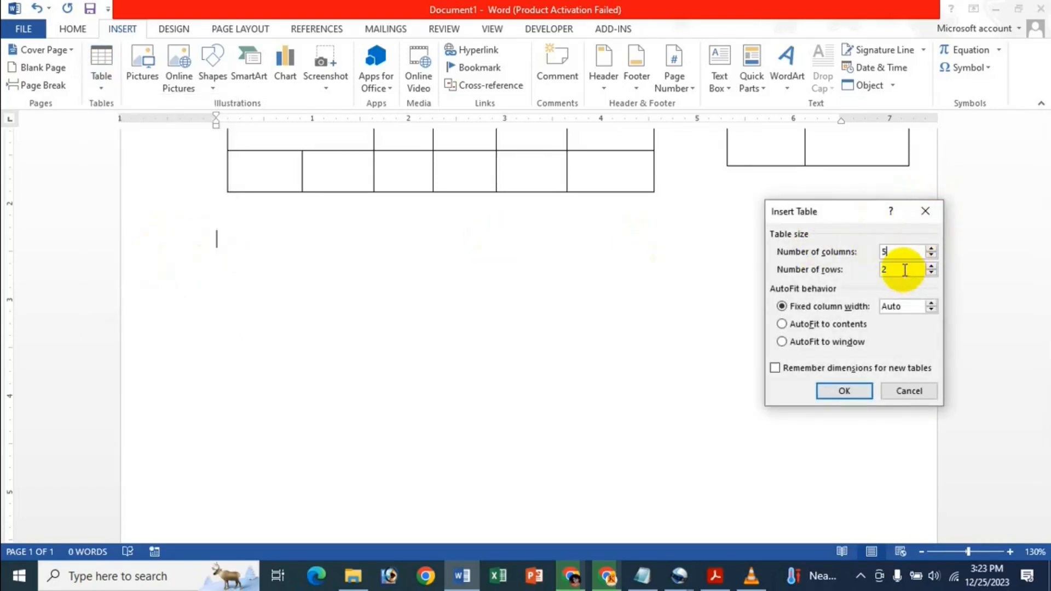
pyautogui.click(887, 271)
pyautogui.write('6')
pyautogui.click(859, 390)
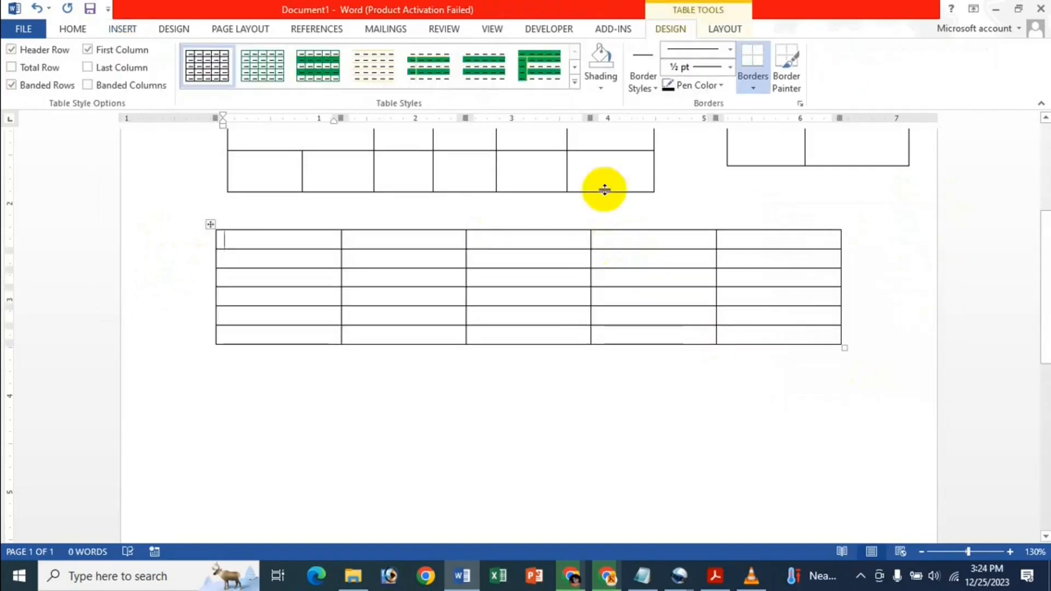
# Erase all inner borders across the first two columns of the 5-column table to merge them into one large cell.
pyautogui.click(727, 29)
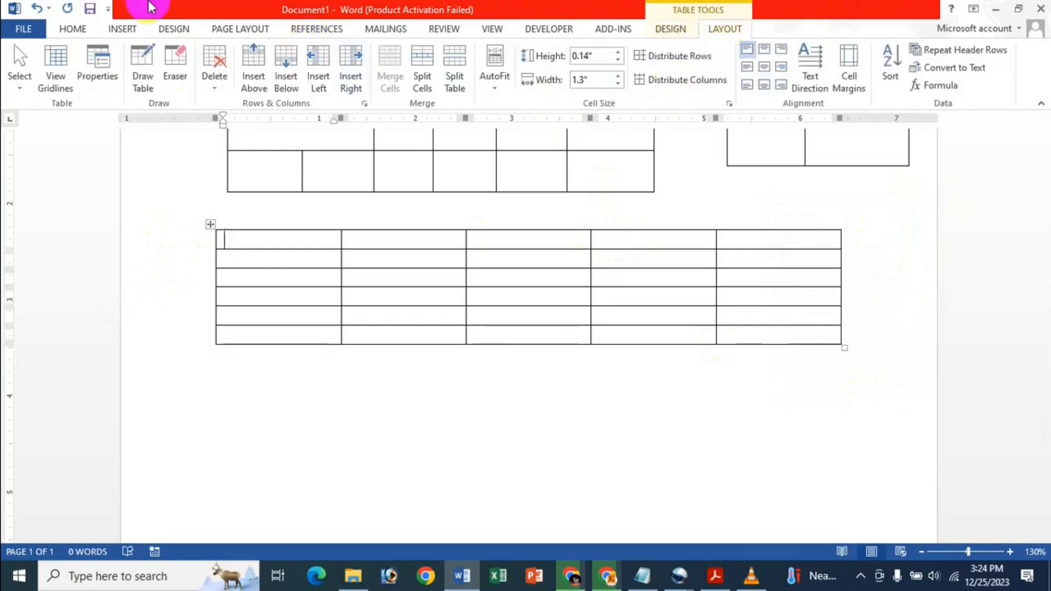
pyautogui.click(168, 79)
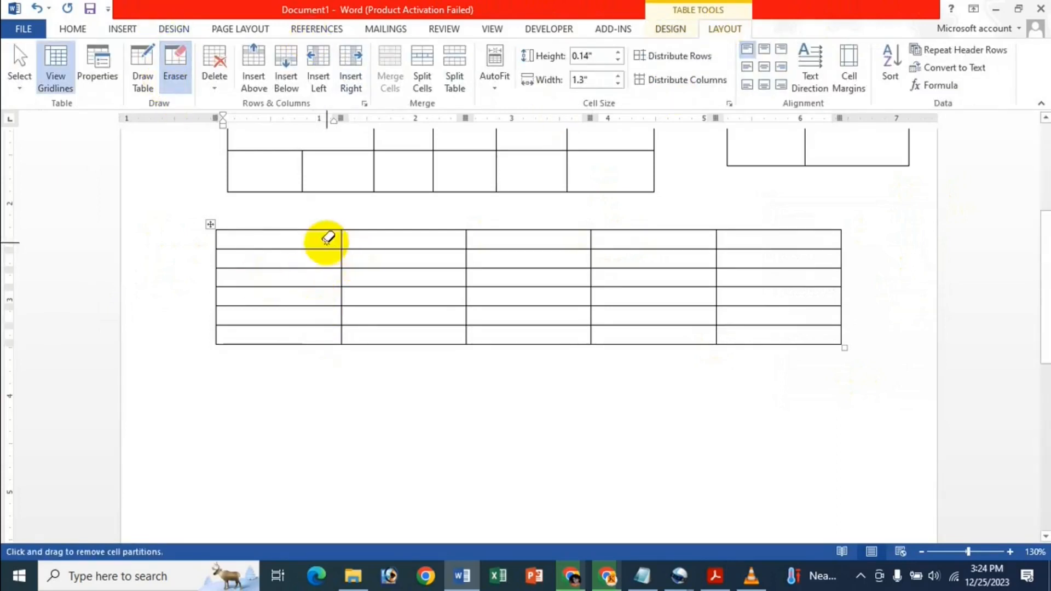
pyautogui.click(251, 248)
pyautogui.moveTo(249, 246)
pyautogui.mouseDown()
pyautogui.moveTo(385, 302)
pyautogui.moveTo(408, 341)
pyautogui.mouseUp()
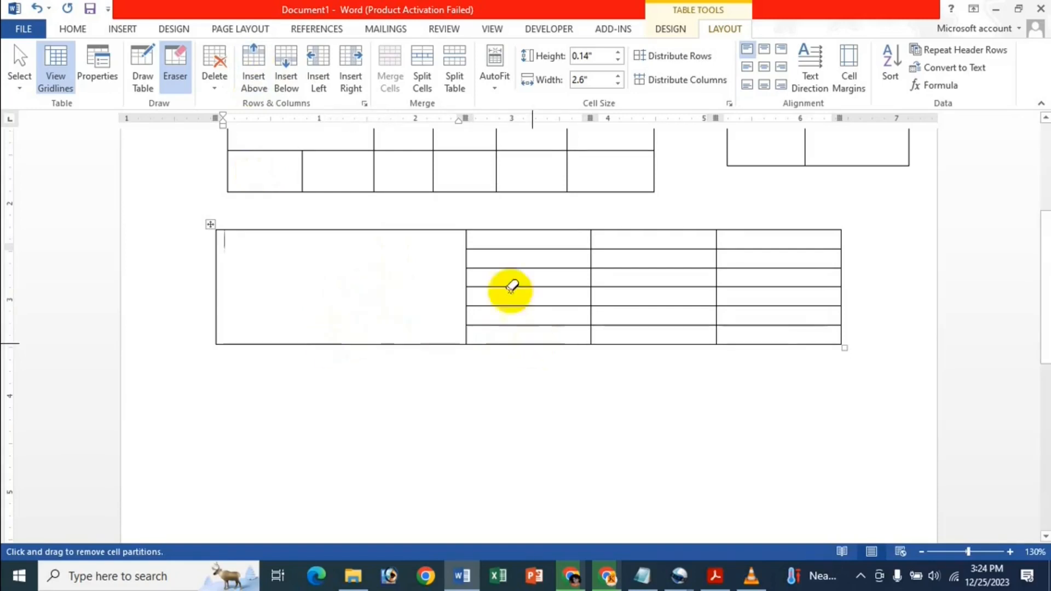
# Erase row borders to merge rows 1–5 in the third column, rows 3–5 in the fourth and rows 2–5 in the fifth.
pyautogui.moveTo(511, 251); pyautogui.dragTo(511, 321)
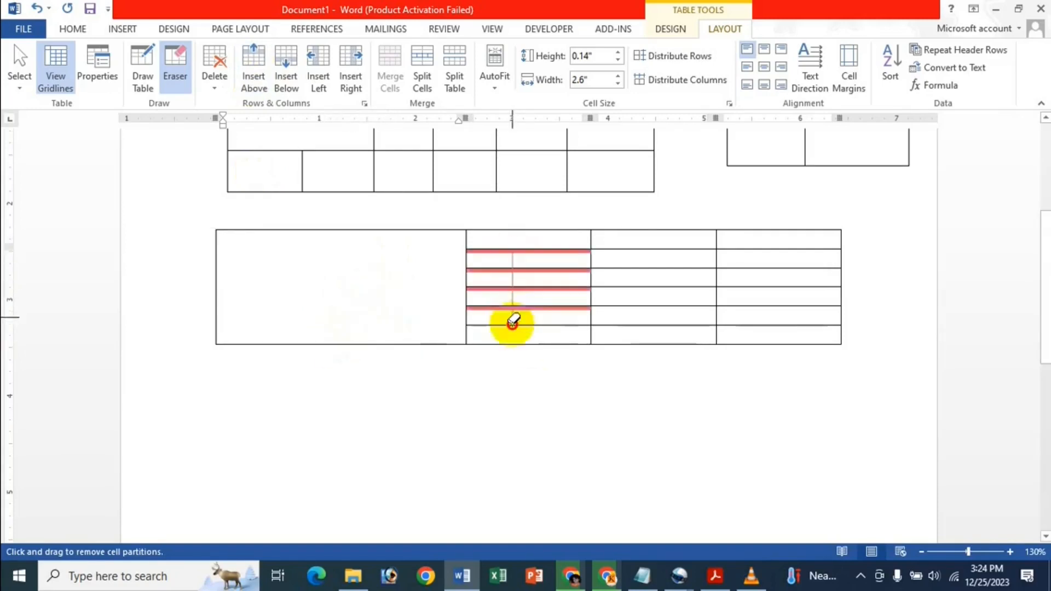
pyautogui.moveTo(663, 276)
pyautogui.mouseDown()
pyautogui.moveTo(661, 304)
pyautogui.moveTo(673, 305)
pyautogui.mouseUp()
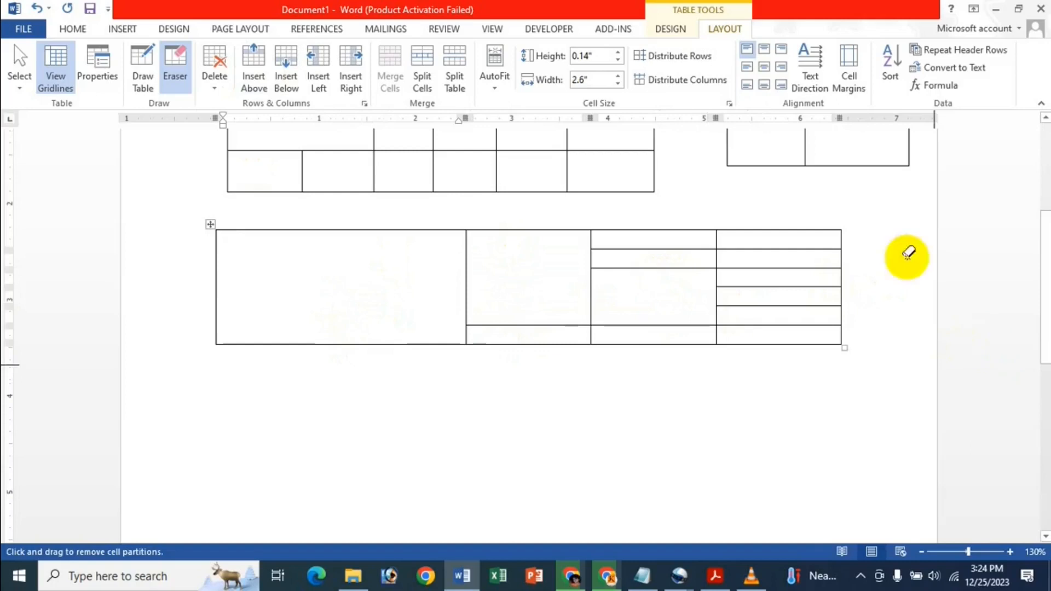
pyautogui.moveTo(767, 274); pyautogui.dragTo(772, 315)
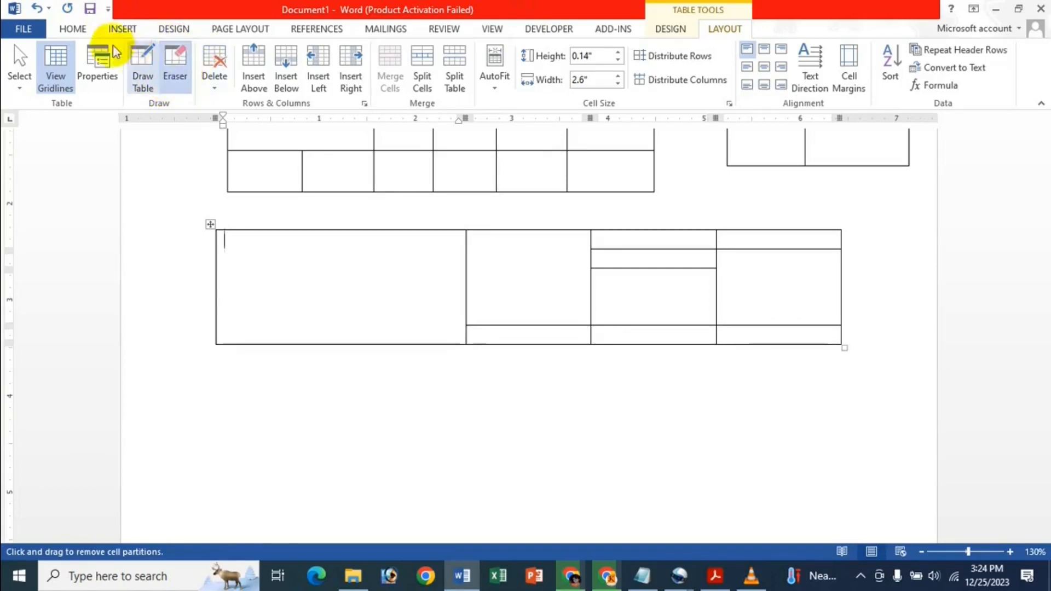
# Draw a new table about 6" wide and 0.85" high below the merged one, divided by vertical lines into six columns.
pyautogui.click(141, 70)
pyautogui.scroll(-4, 417, 188)
pyautogui.scroll(3, 311, 160)
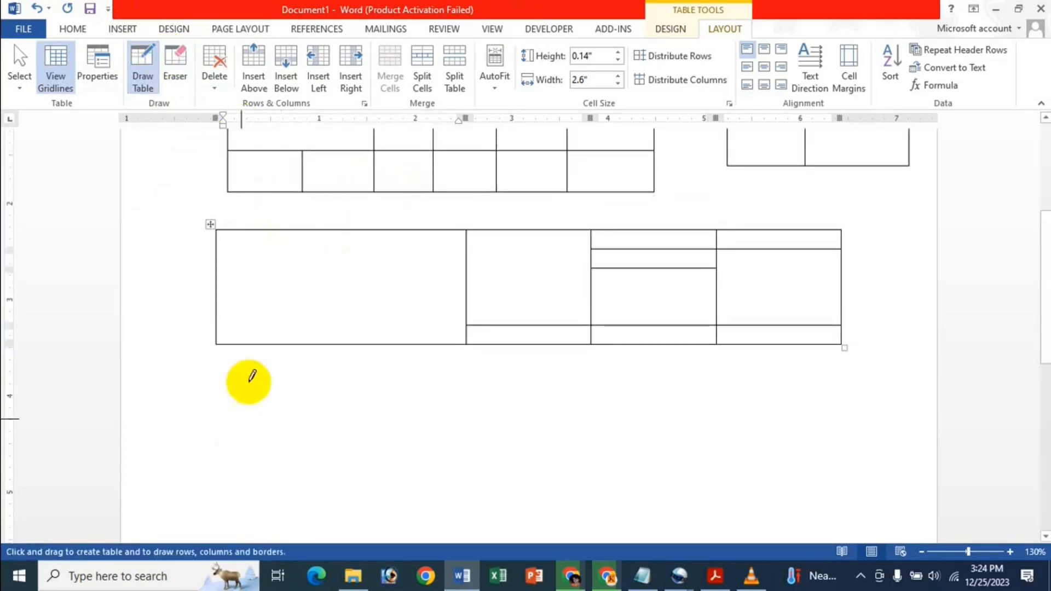
pyautogui.scroll(-1, 247, 377)
pyautogui.moveTo(240, 353)
pyautogui.mouseDown()
pyautogui.moveTo(617, 418)
pyautogui.moveTo(757, 436)
pyautogui.moveTo(814, 425)
pyautogui.moveTo(819, 435)
pyautogui.mouseUp()
pyautogui.moveTo(331, 319); pyautogui.dragTo(323, 398)
pyautogui.moveTo(392, 321); pyautogui.dragTo(389, 414)
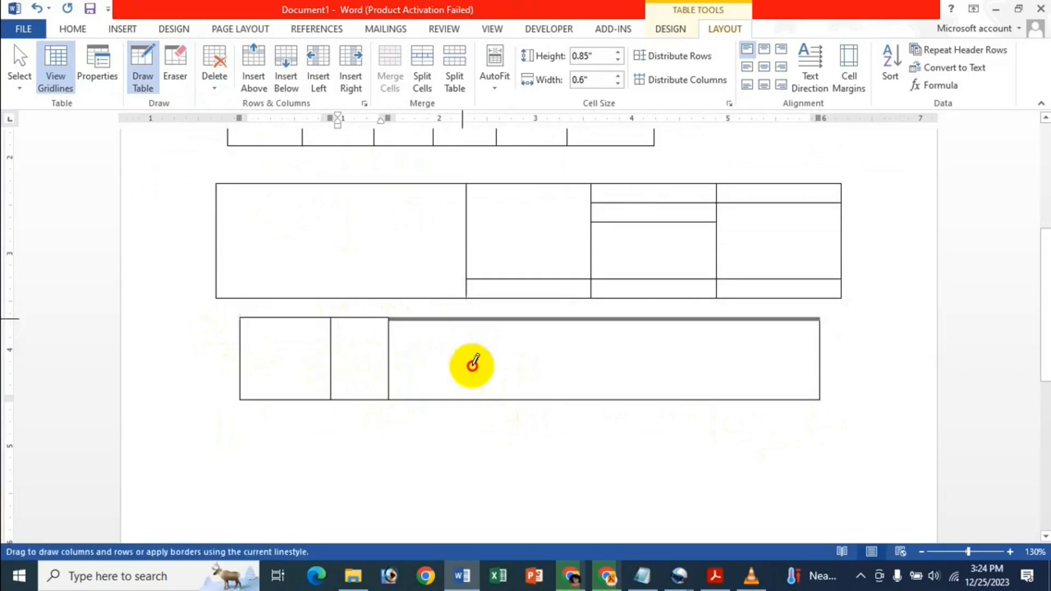
pyautogui.moveTo(572, 318); pyautogui.dragTo(569, 400)
pyautogui.moveTo(722, 321); pyautogui.dragTo(721, 400)
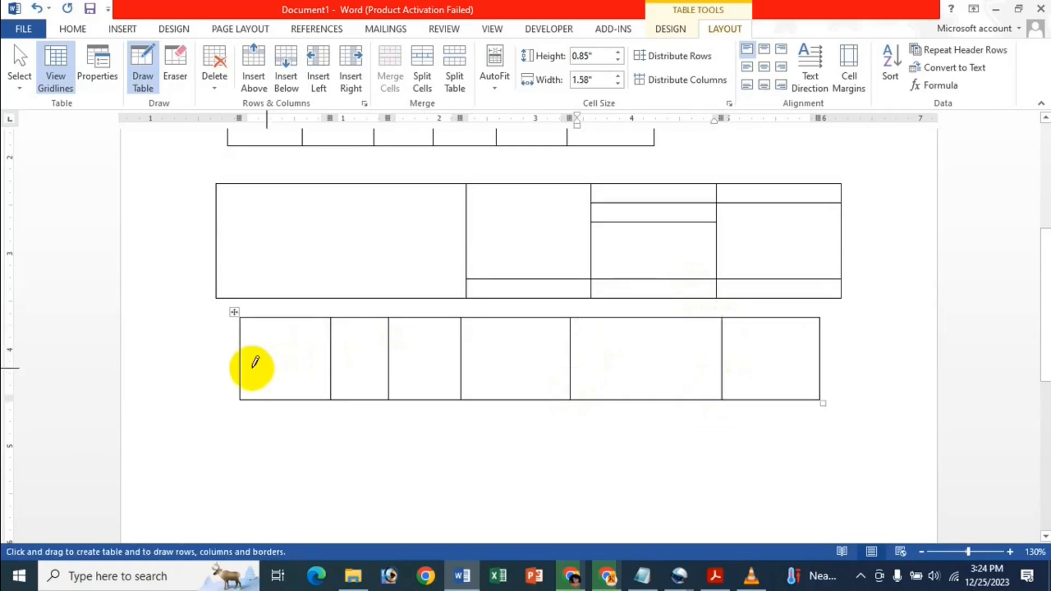
# Draw three horizontal lines to split the new table into four rows, and enlarge the table to about 6.2" wide.
pyautogui.moveTo(248, 357)
pyautogui.mouseDown()
pyautogui.moveTo(455, 342)
pyautogui.moveTo(815, 363)
pyautogui.mouseUp()
pyautogui.moveTo(242, 339)
pyautogui.mouseDown()
pyautogui.moveTo(758, 356)
pyautogui.moveTo(807, 353)
pyautogui.moveTo(810, 340)
pyautogui.mouseUp()
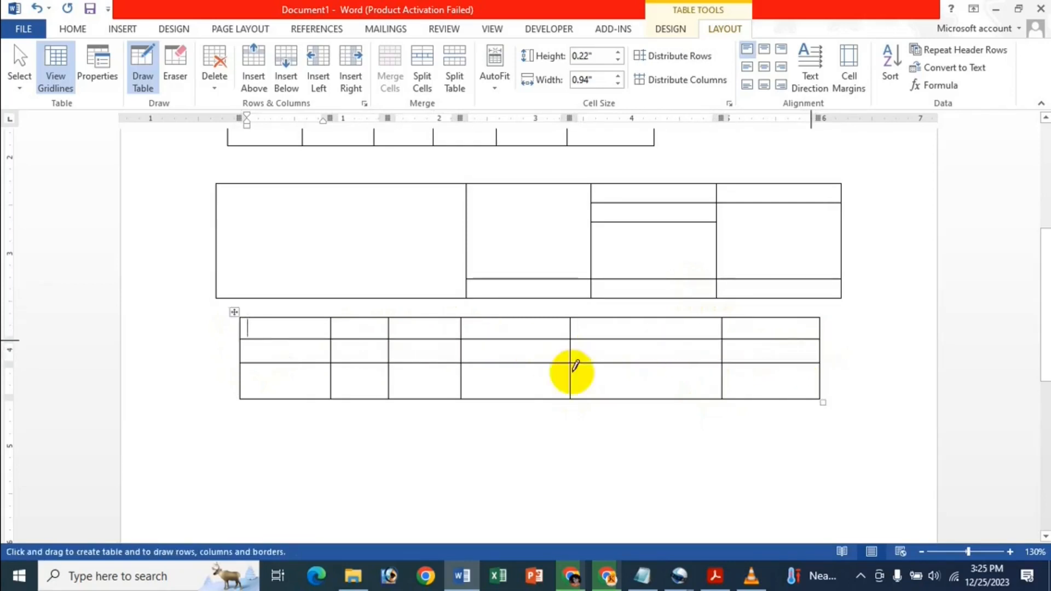
pyautogui.moveTo(244, 387)
pyautogui.mouseDown()
pyautogui.moveTo(834, 391)
pyautogui.moveTo(823, 389)
pyautogui.mouseUp()
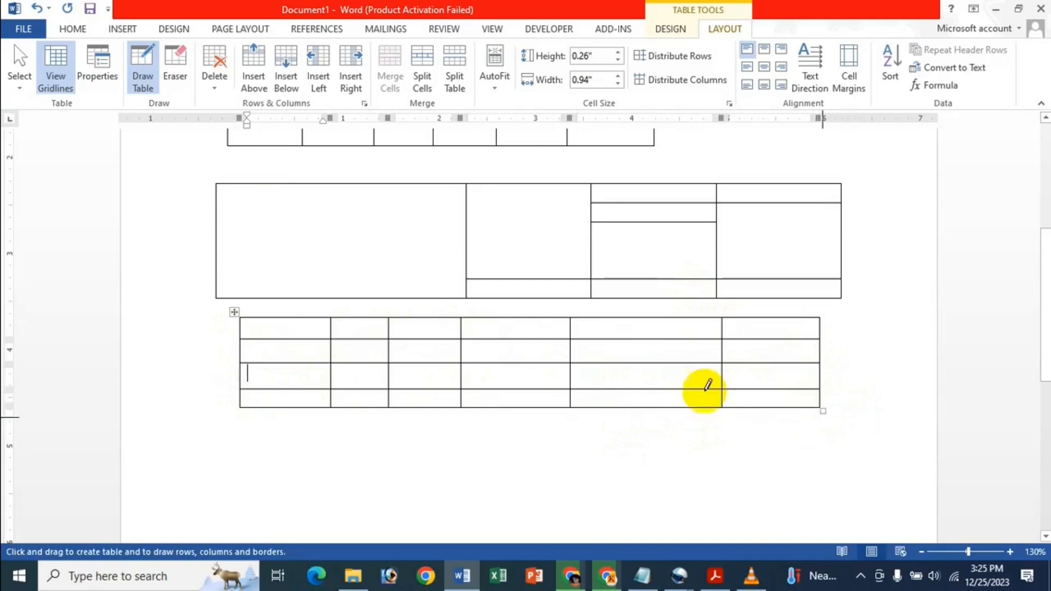
pyautogui.click(149, 67)
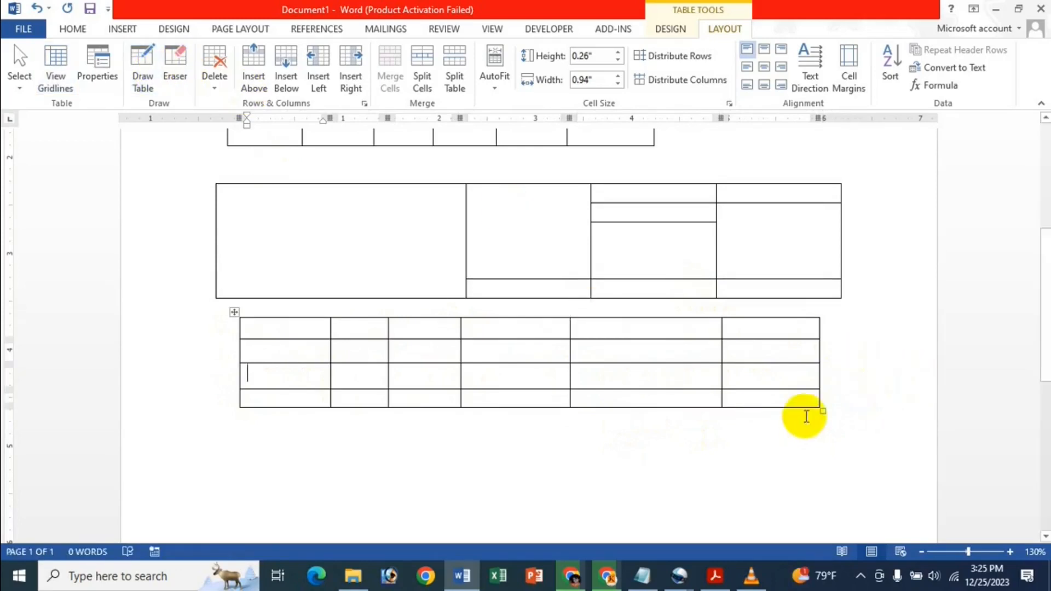
pyautogui.moveTo(822, 411); pyautogui.dragTo(838, 431)
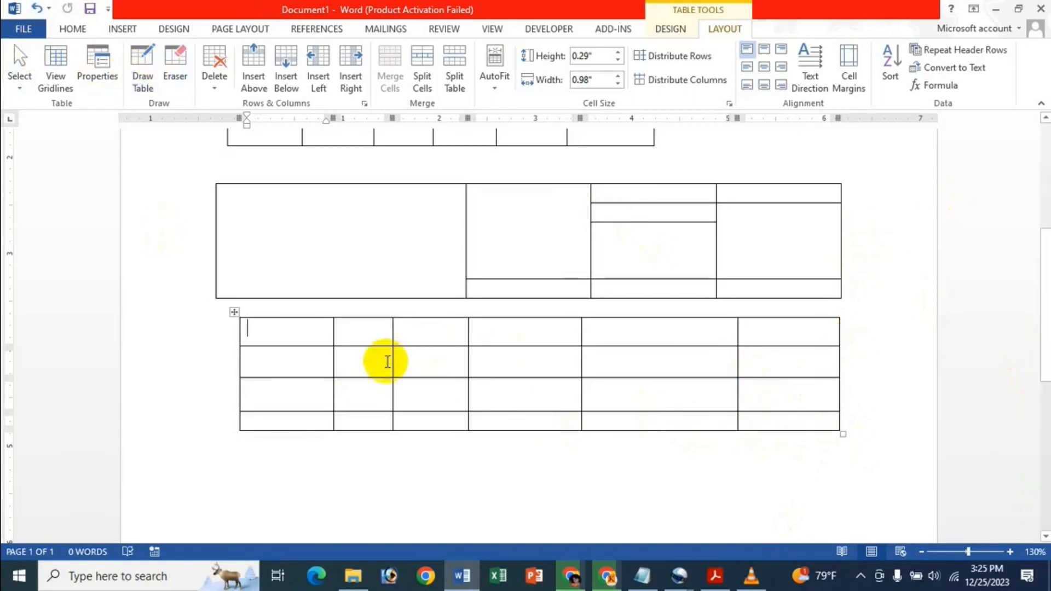
pyautogui.click(135, 89)
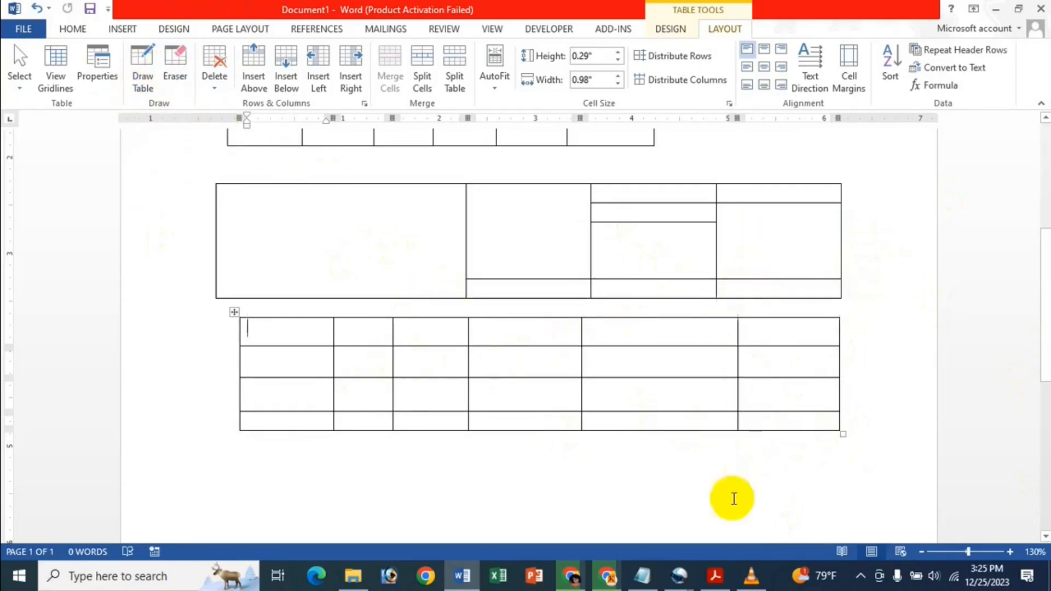
# Switch to Adobe Acrobat to view the lesson's title page, and return to the Table Data document in Word.
pyautogui.click(715, 575)
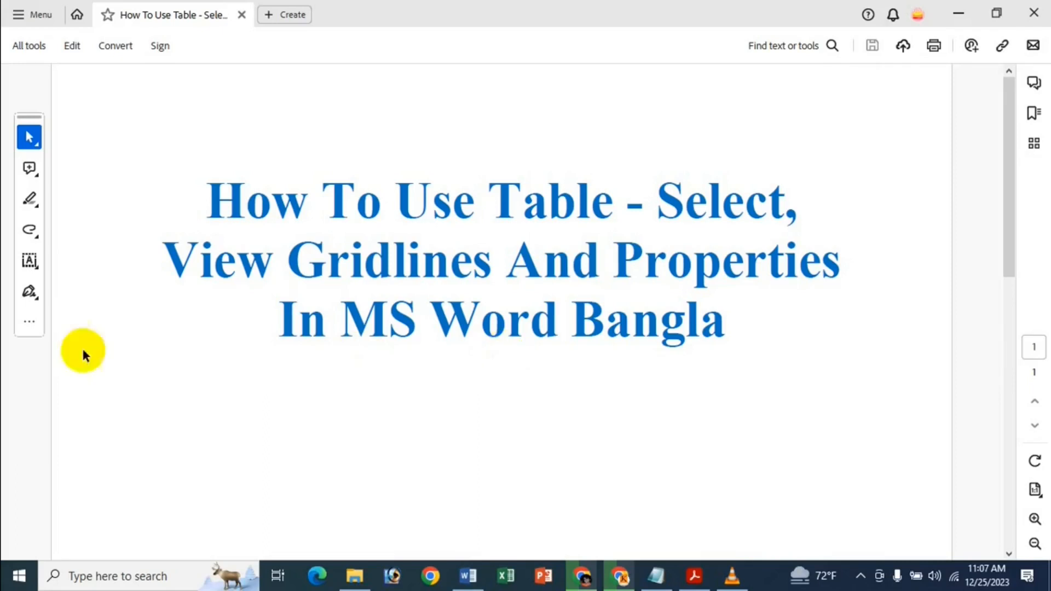
pyautogui.click(958, 9)
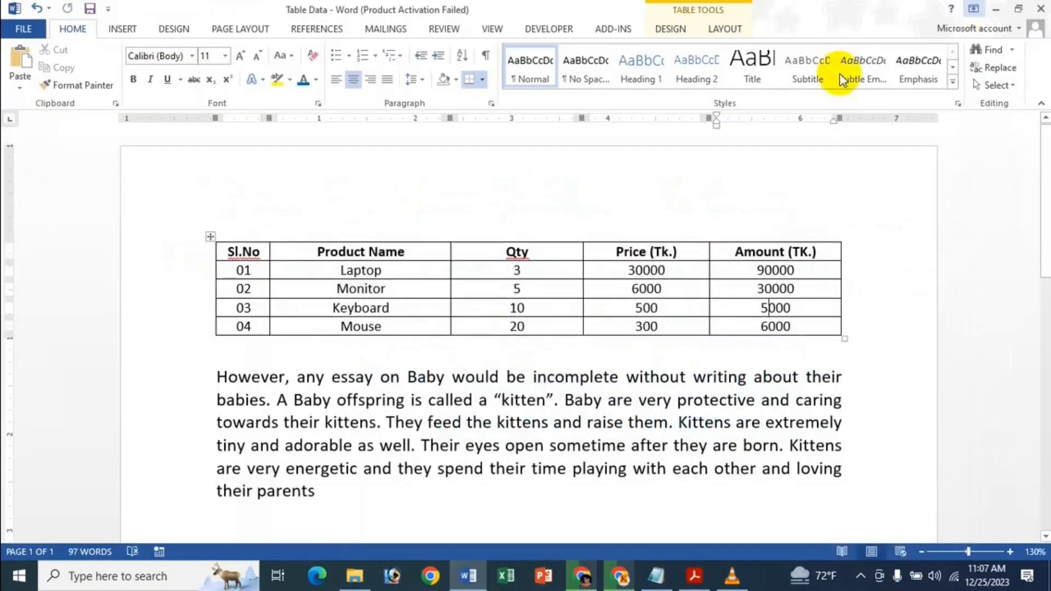
# Compare the available table tools with the cursor in the paragraph and in the product table, and show the table's layout tools.
pyautogui.click(523, 394)
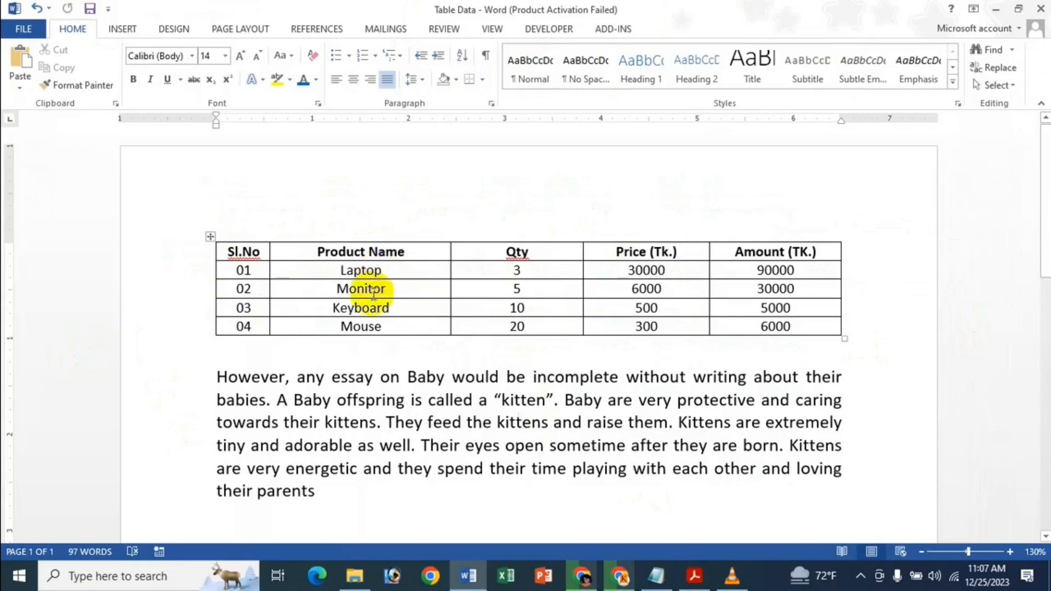
pyautogui.click(404, 287)
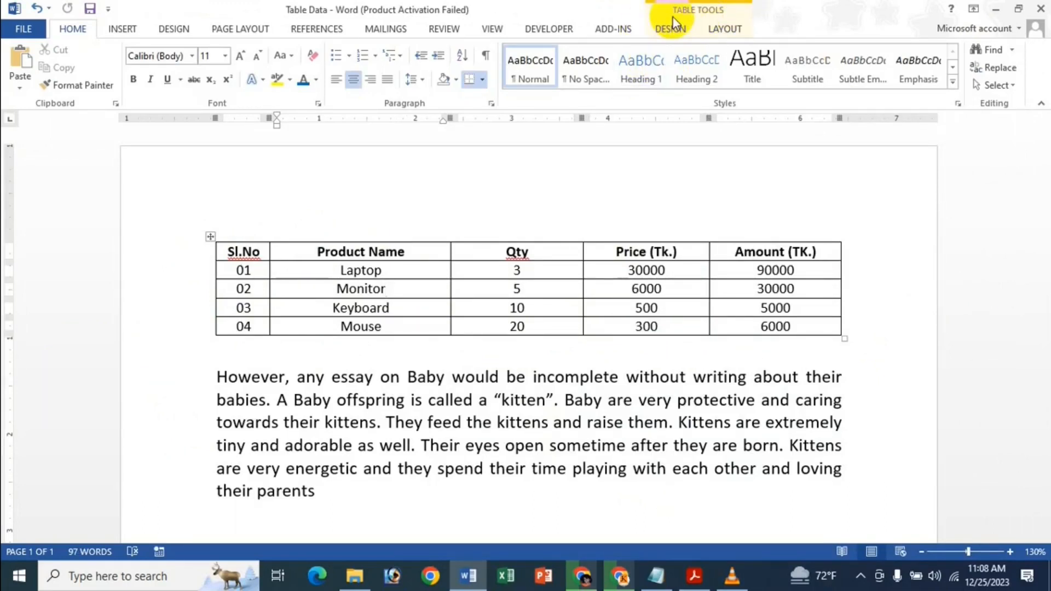
pyautogui.click(493, 434)
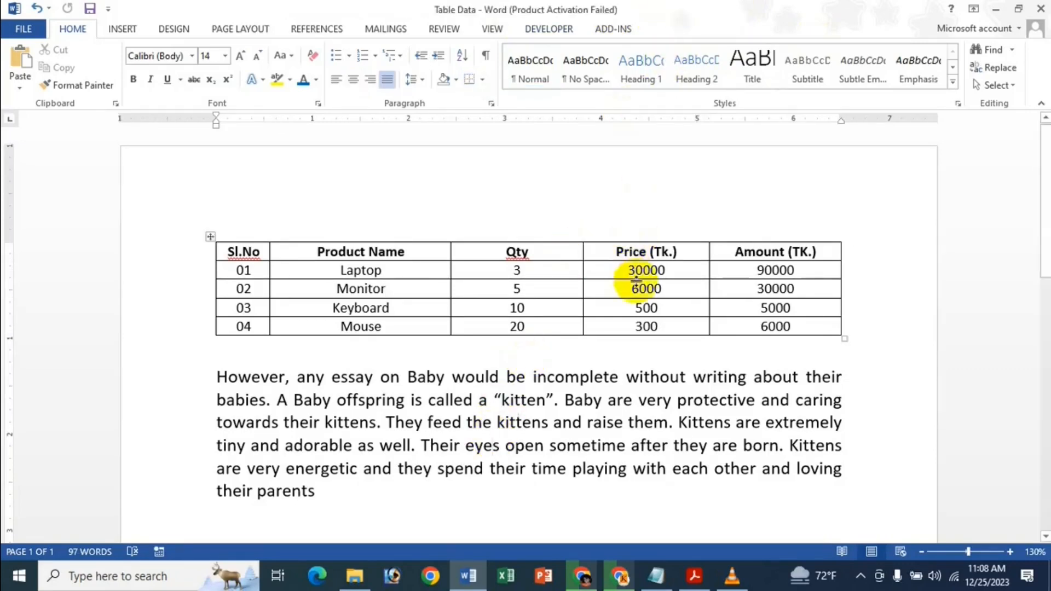
pyautogui.click(637, 285)
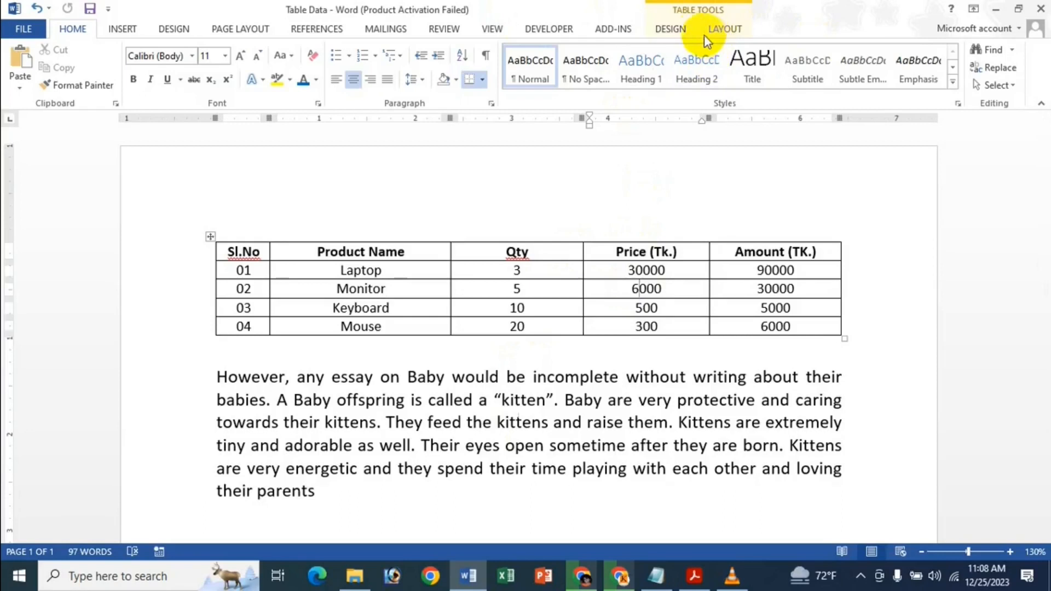
pyautogui.click(731, 30)
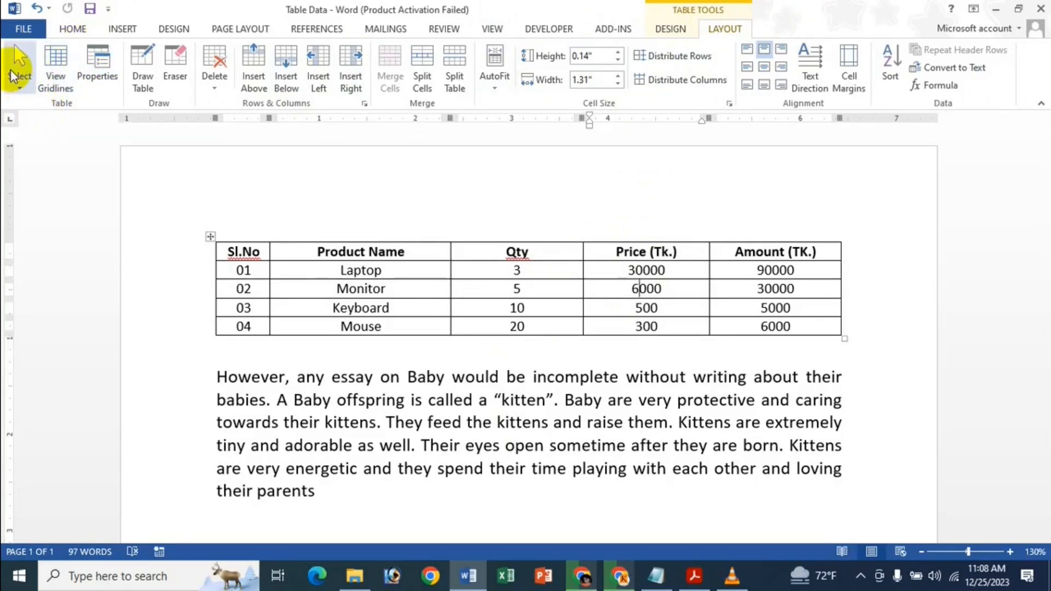
# Select the whole product table by its handle, clear the selection, and review the available table selection options.
pyautogui.click(299, 285)
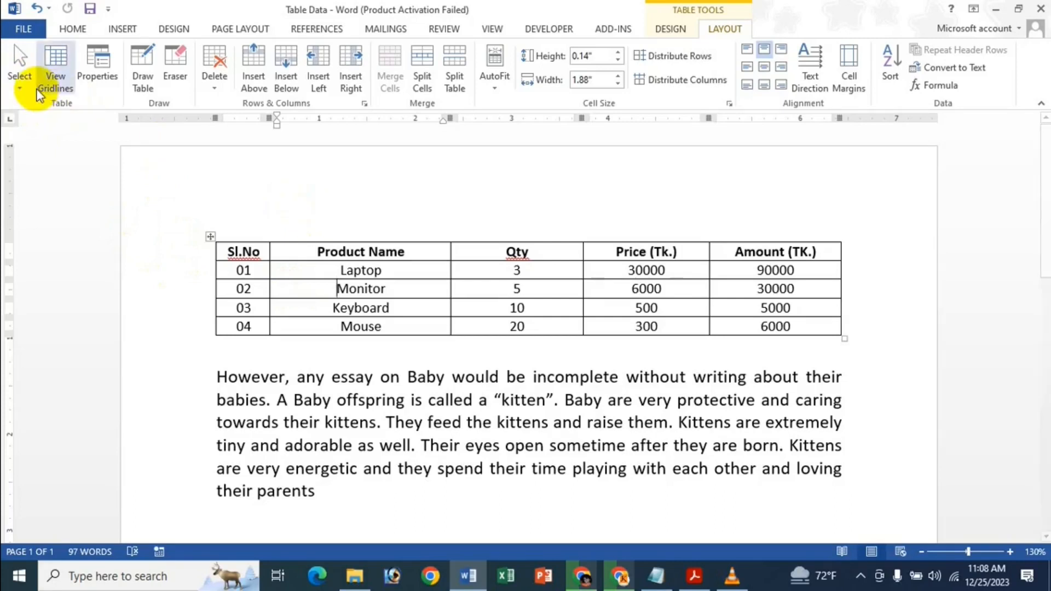
pyautogui.click(211, 239)
pyautogui.click(341, 275)
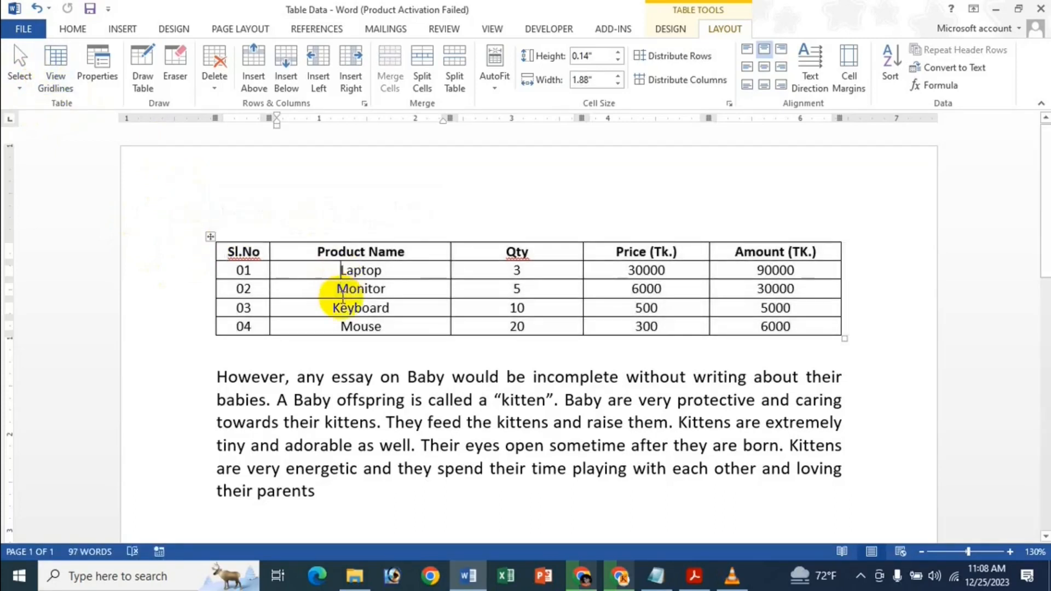
pyautogui.click(27, 72)
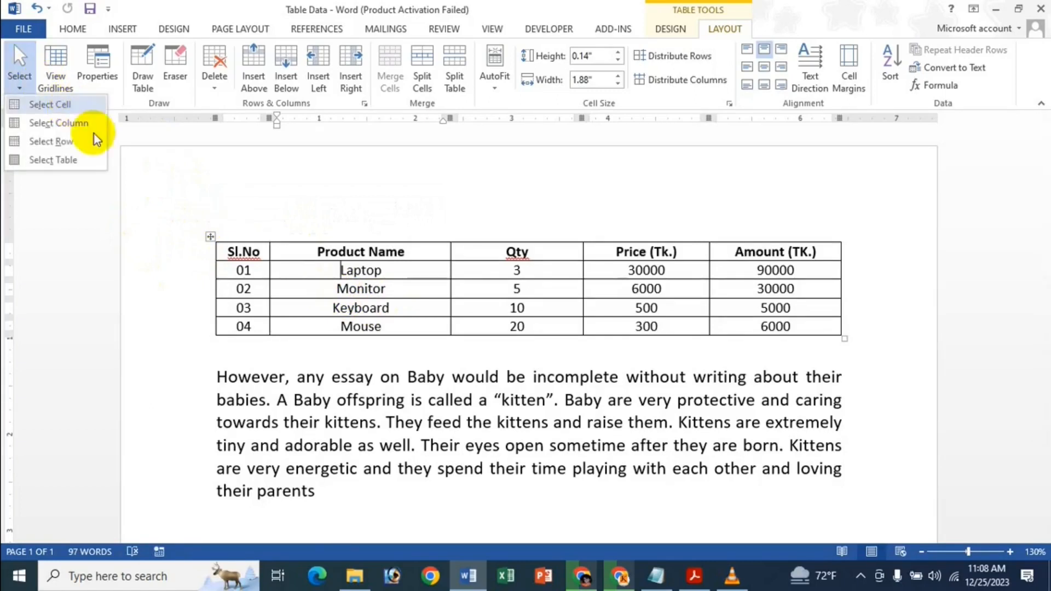
# Select the Qty cell in the Monitor row with the Select Cell command.
pyautogui.click(391, 312)
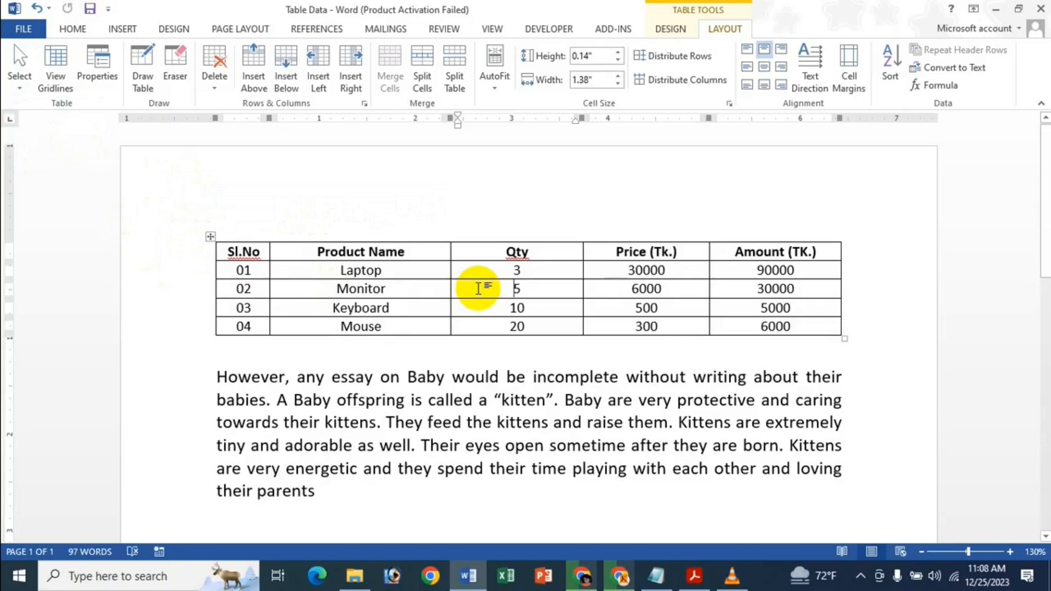
pyautogui.click(12, 82)
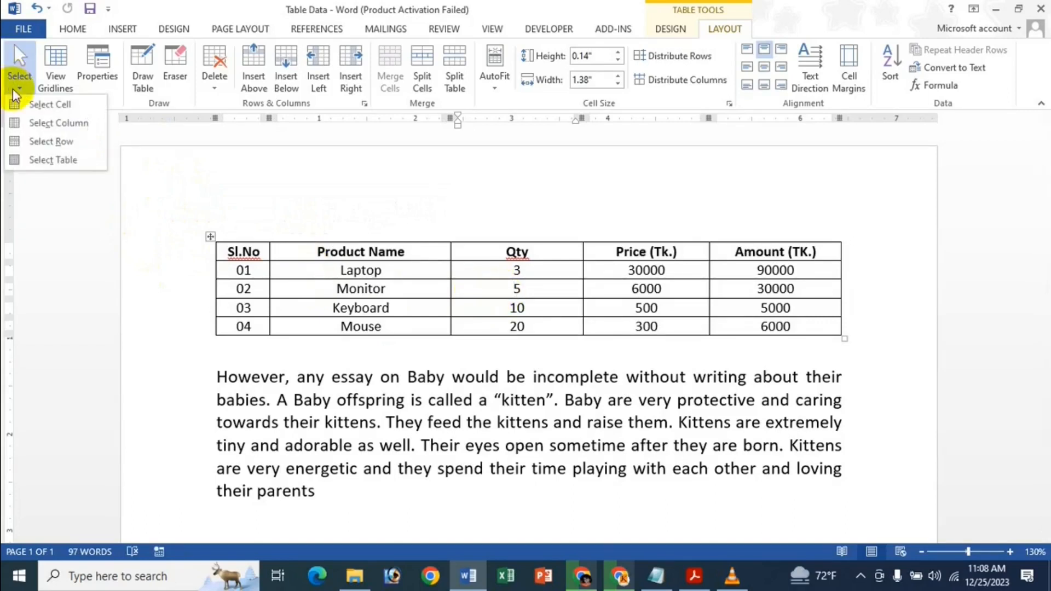
pyautogui.click(62, 104)
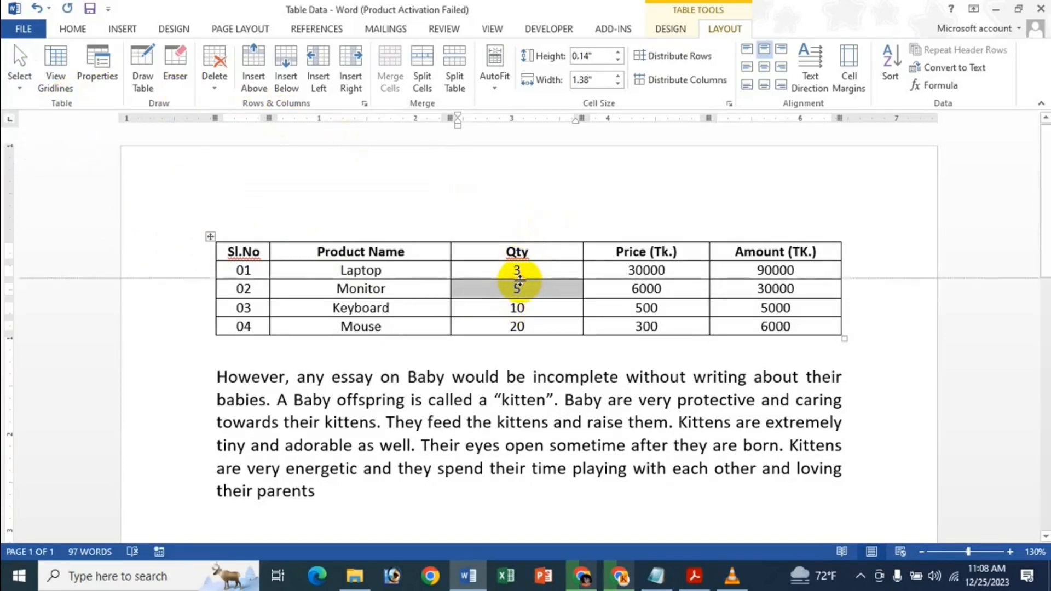
# Select the entire Product Name column with the Select Column command, starting from the Monitor cell.
pyautogui.click(416, 292)
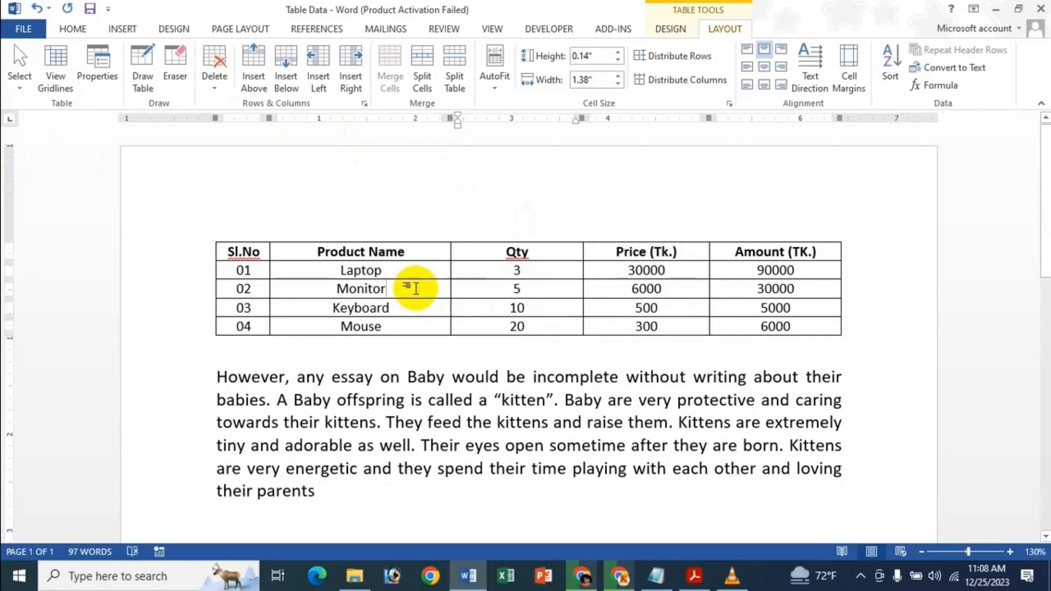
pyautogui.click(29, 81)
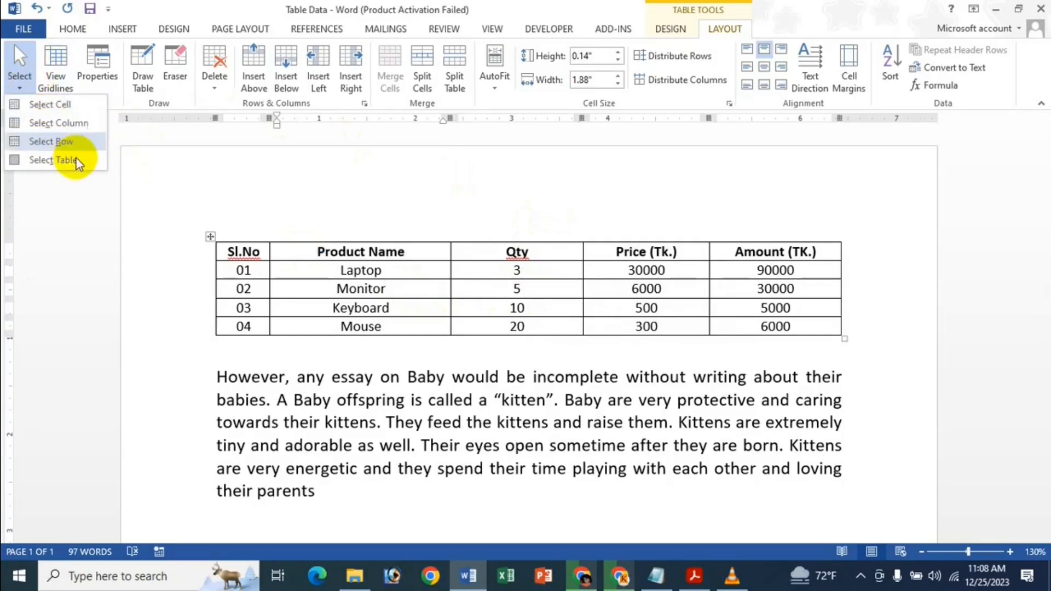
pyautogui.click(87, 121)
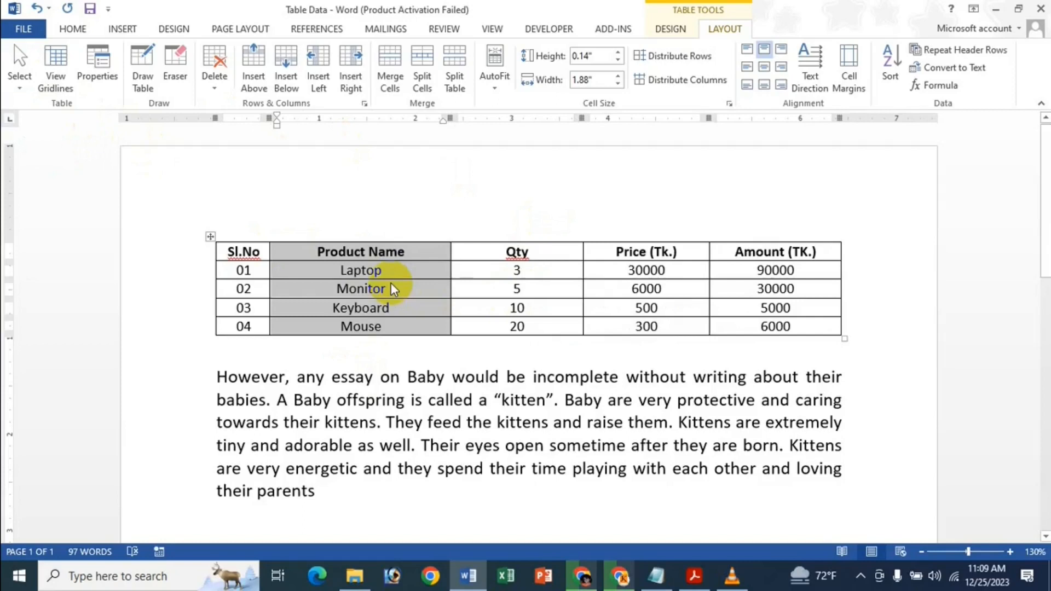
# Select the entire Monitor row with the Select Row command, starting from its Price cell.
pyautogui.click(343, 280)
pyautogui.click(653, 288)
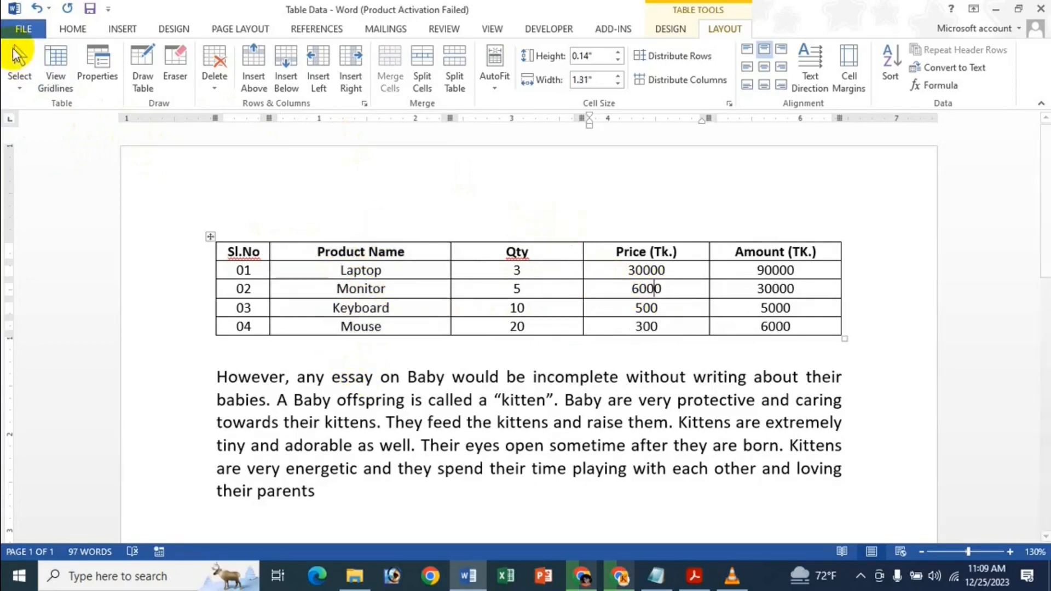
pyautogui.click(19, 74)
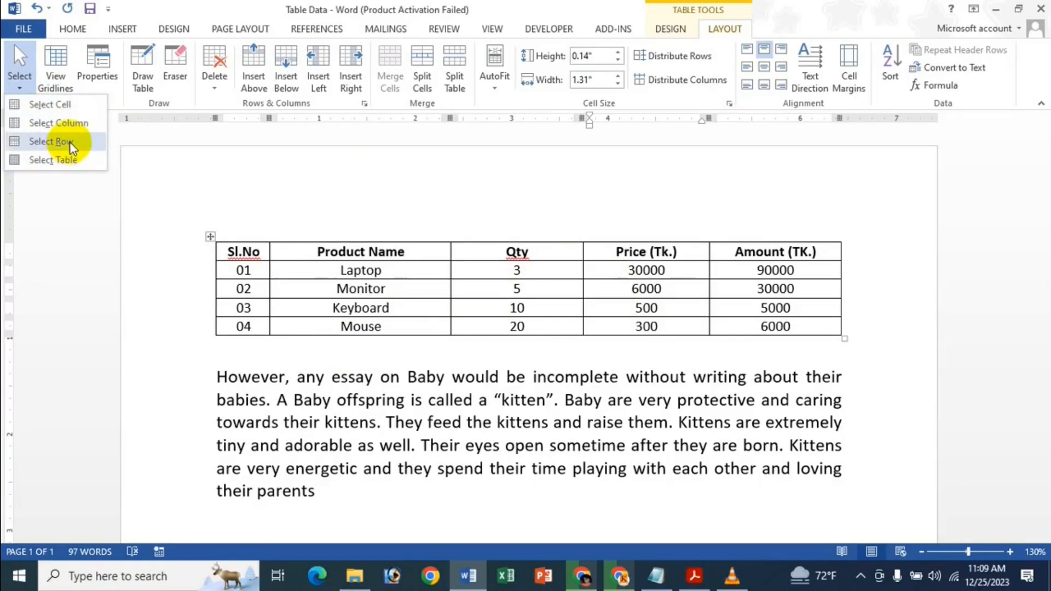
pyautogui.click(70, 143)
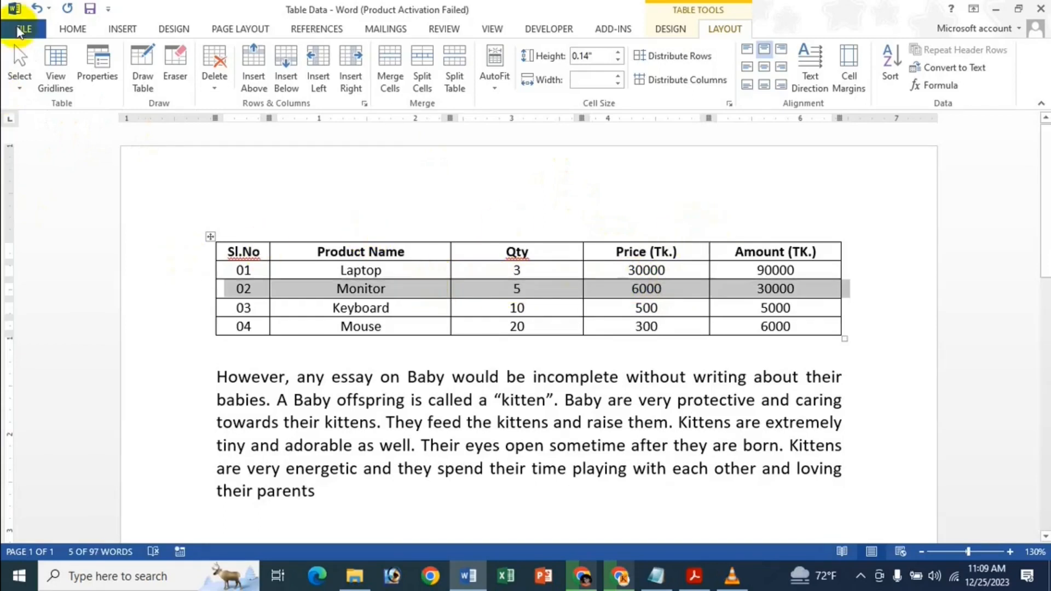
# Clear the row selection and select the whole product table with the Select Table command.
pyautogui.click(480, 323)
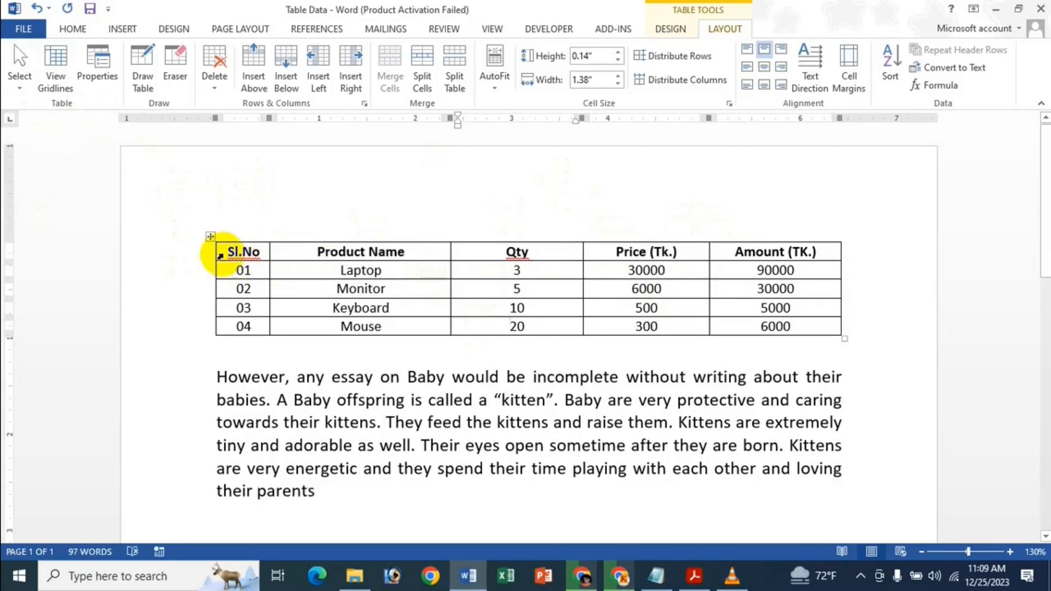
pyautogui.click(216, 250)
pyautogui.click(18, 80)
pyautogui.click(68, 158)
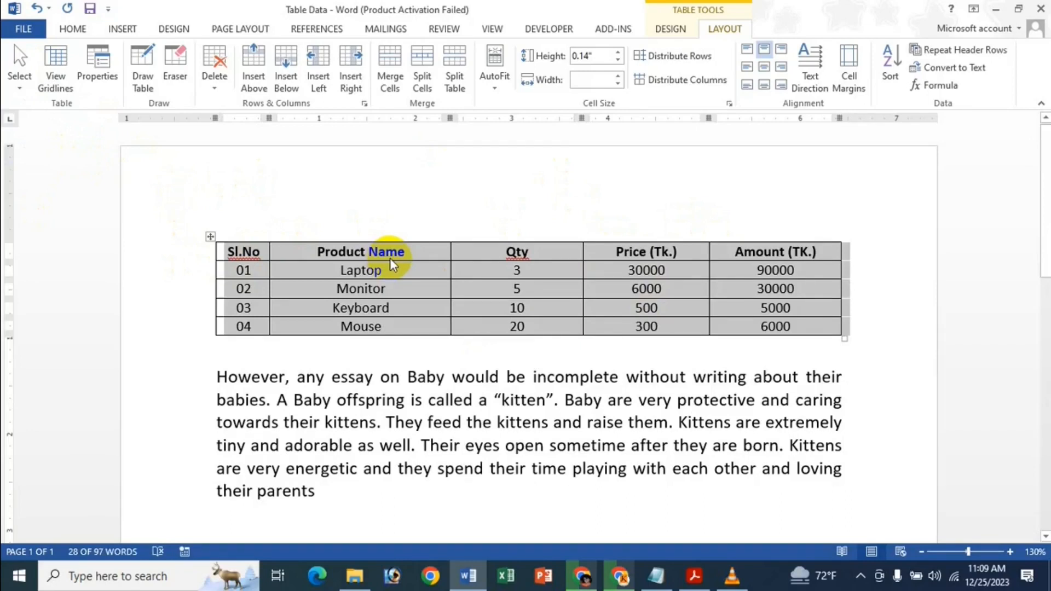
# Clear the table selection and select only the Qty cell in the Monitor row directly from its edge.
pyautogui.click(464, 257)
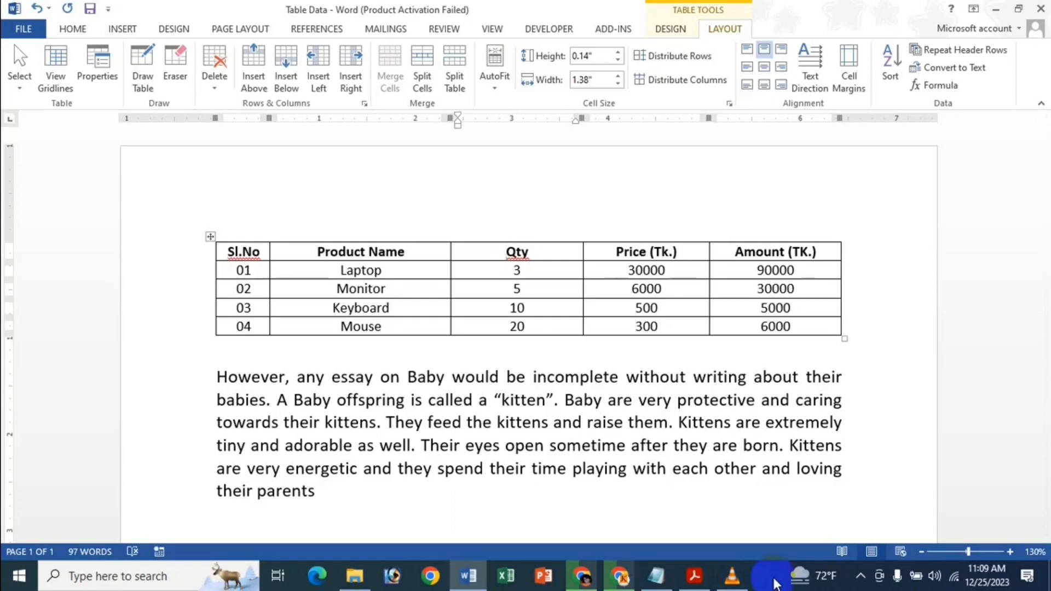
pyautogui.click(657, 289)
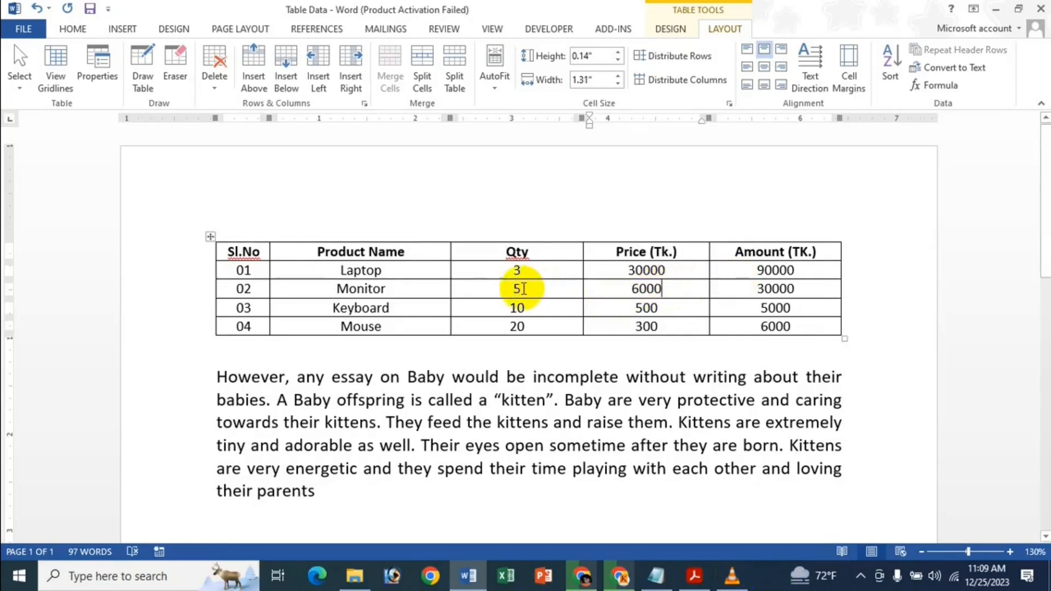
pyautogui.click(452, 294)
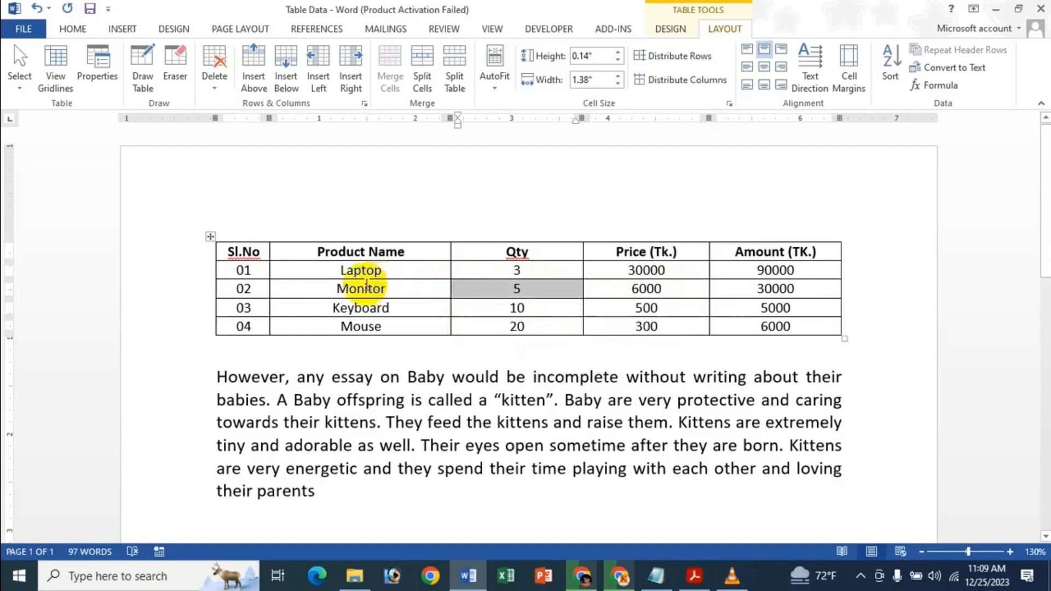
# Select the block of cells from Monitor to the Mouse row's Price cell, and clear the selection.
pyautogui.click(271, 289)
pyautogui.moveTo(271, 289); pyautogui.dragTo(626, 323)
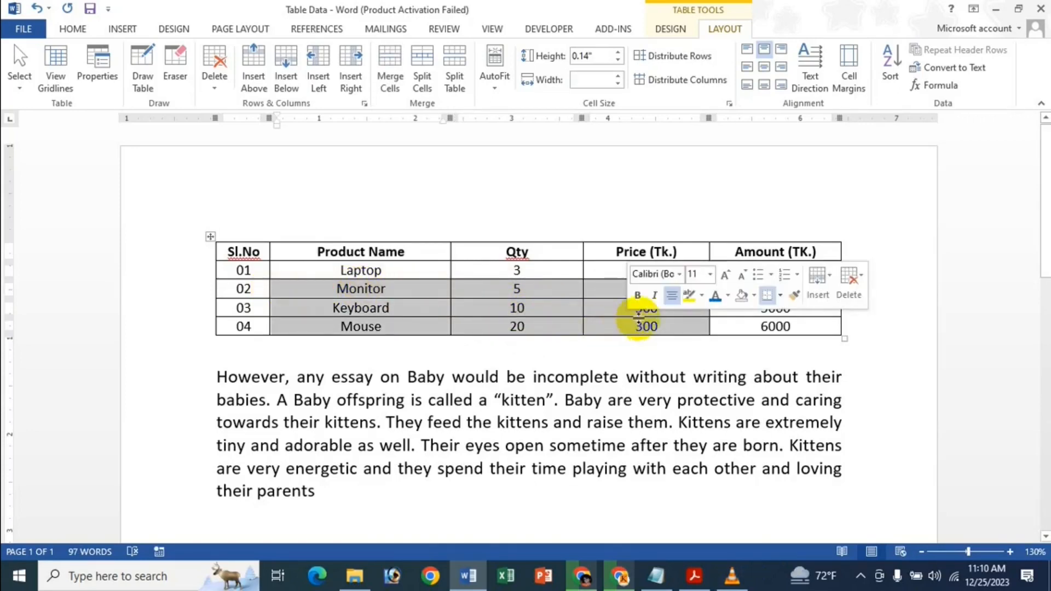
pyautogui.click(509, 327)
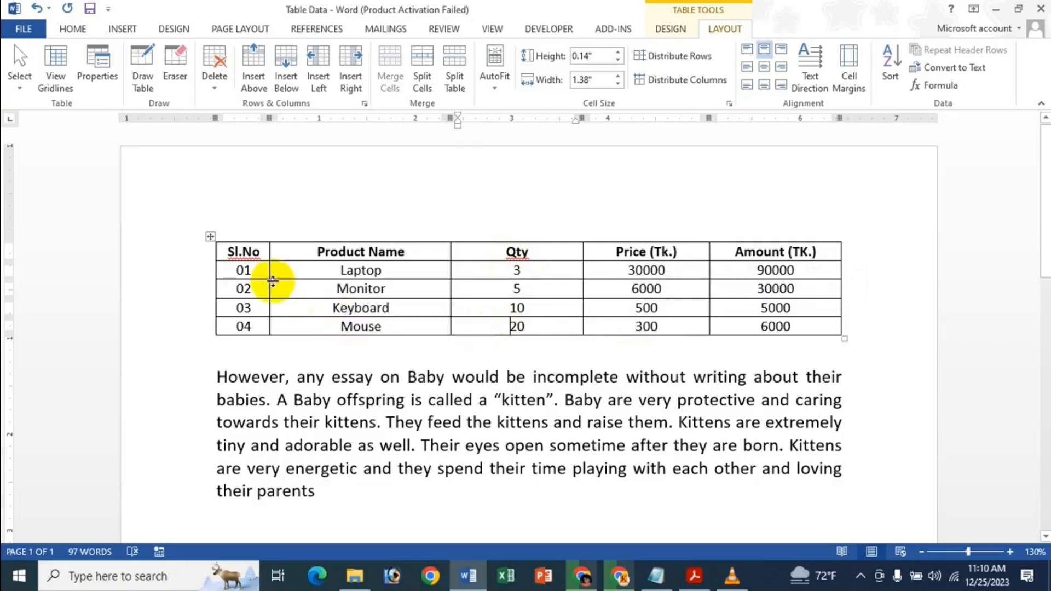
# Select the Laptop, Monitor and Mouse rows one at a time, extend the selection up to the header row, and clear it.
pyautogui.click(200, 273)
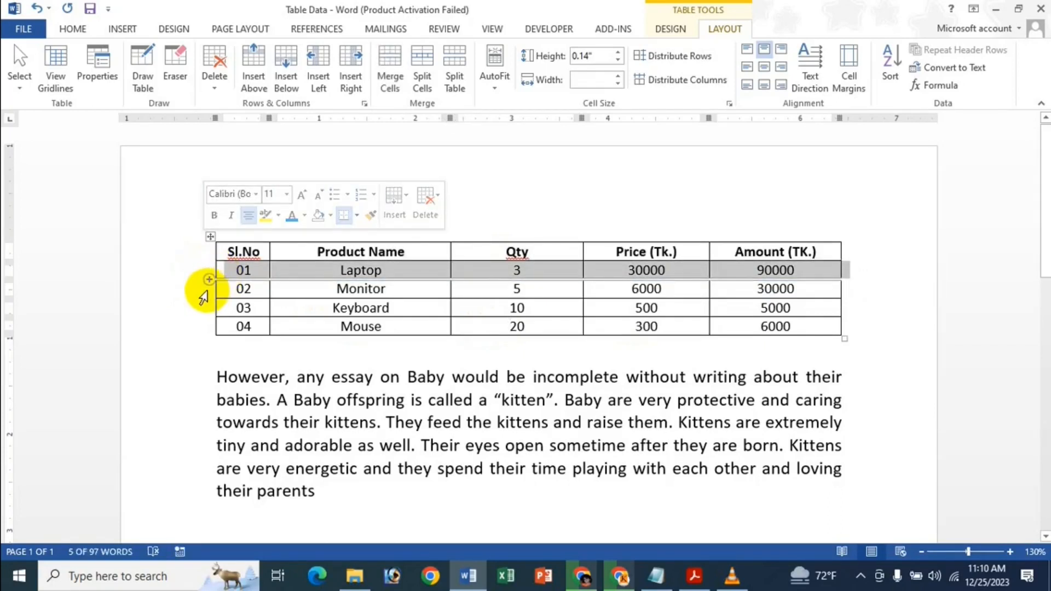
pyautogui.click(205, 291)
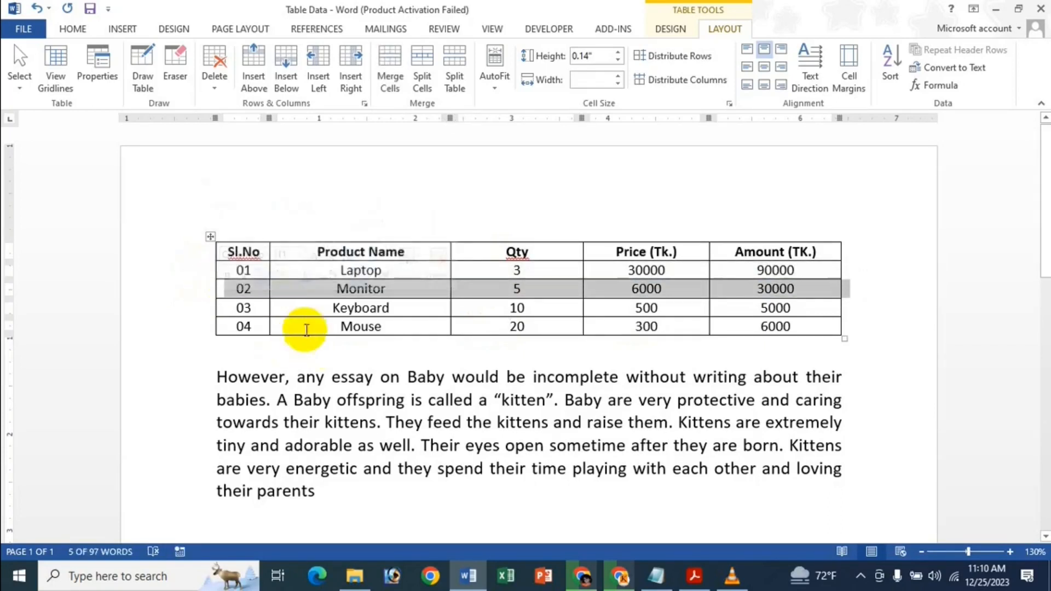
pyautogui.click(207, 327)
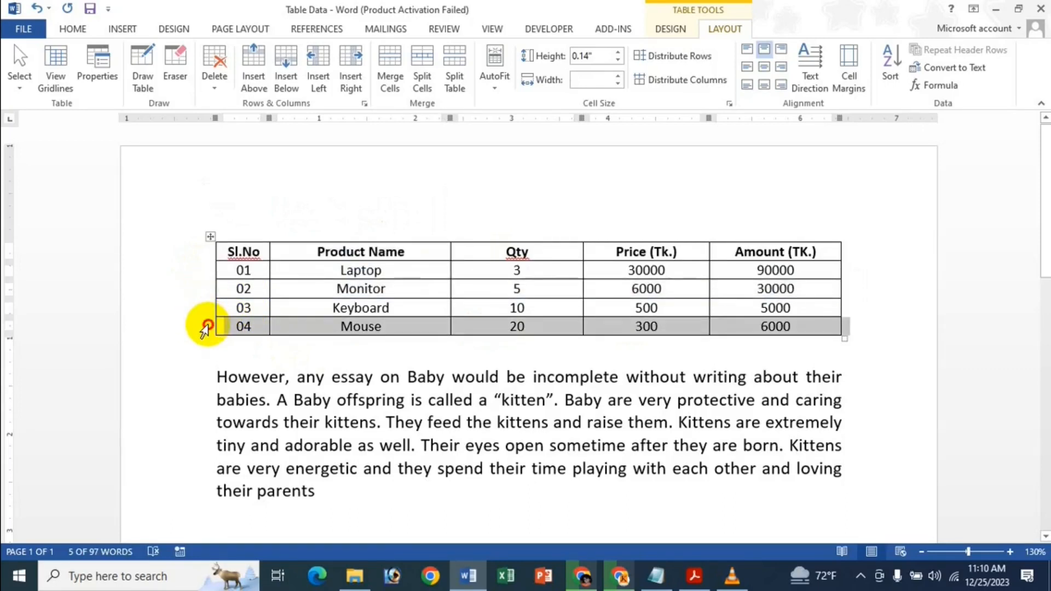
pyautogui.moveTo(209, 330); pyautogui.dragTo(176, 249)
pyautogui.click(323, 311)
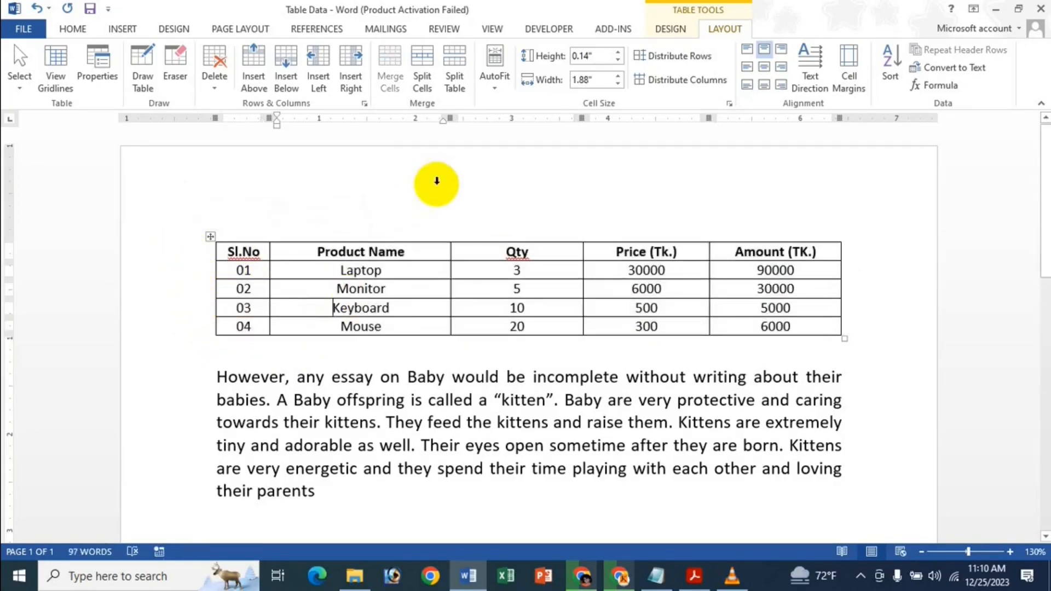
# Select the Product Name and Price columns individually, sweep from the Sl.No column through Amount, and clear the selection.
pyautogui.click(431, 226)
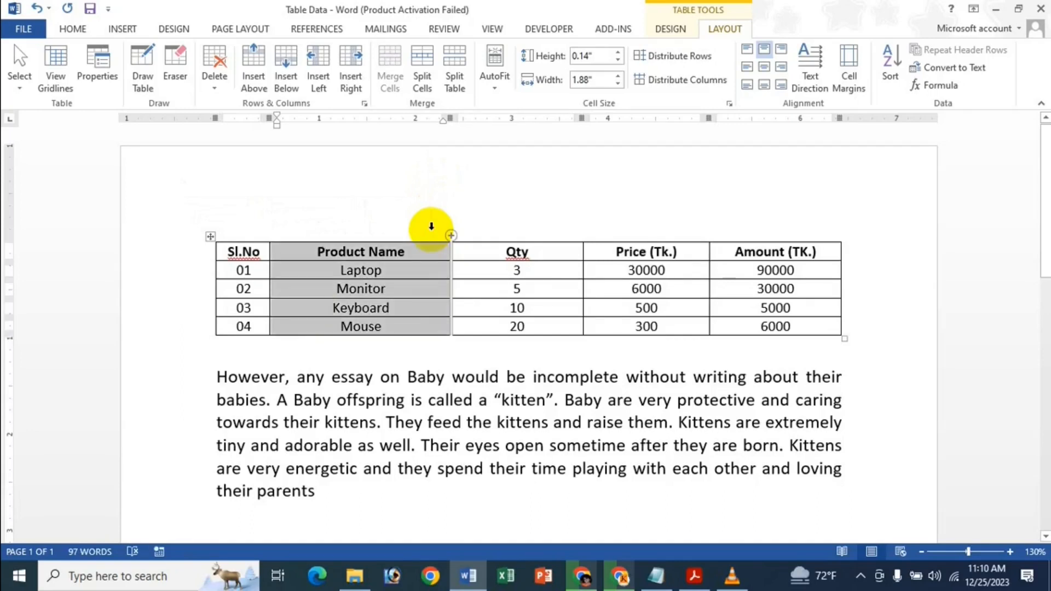
pyautogui.click(666, 226)
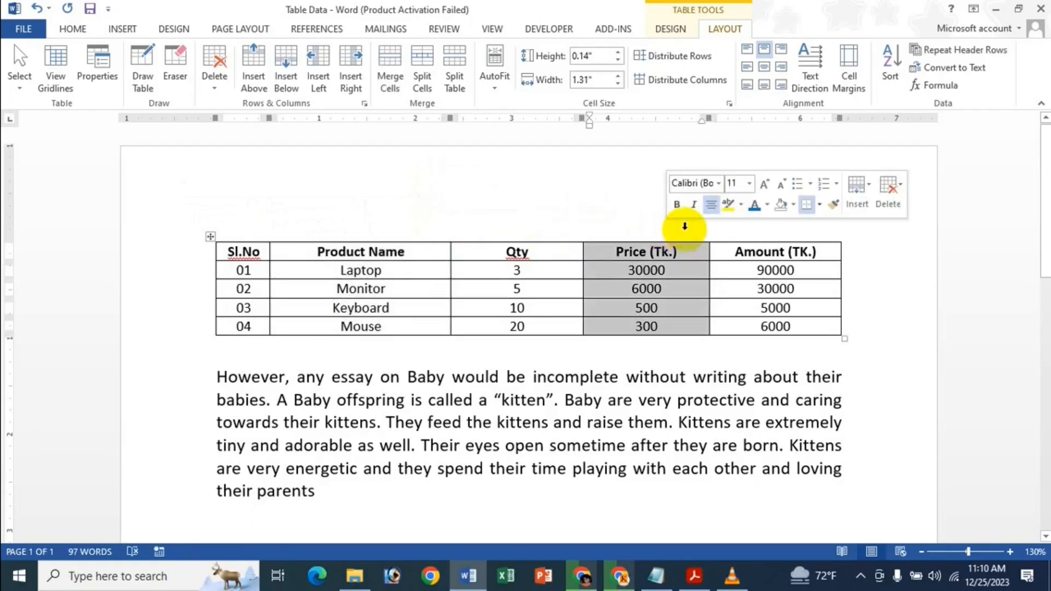
pyautogui.click(241, 217)
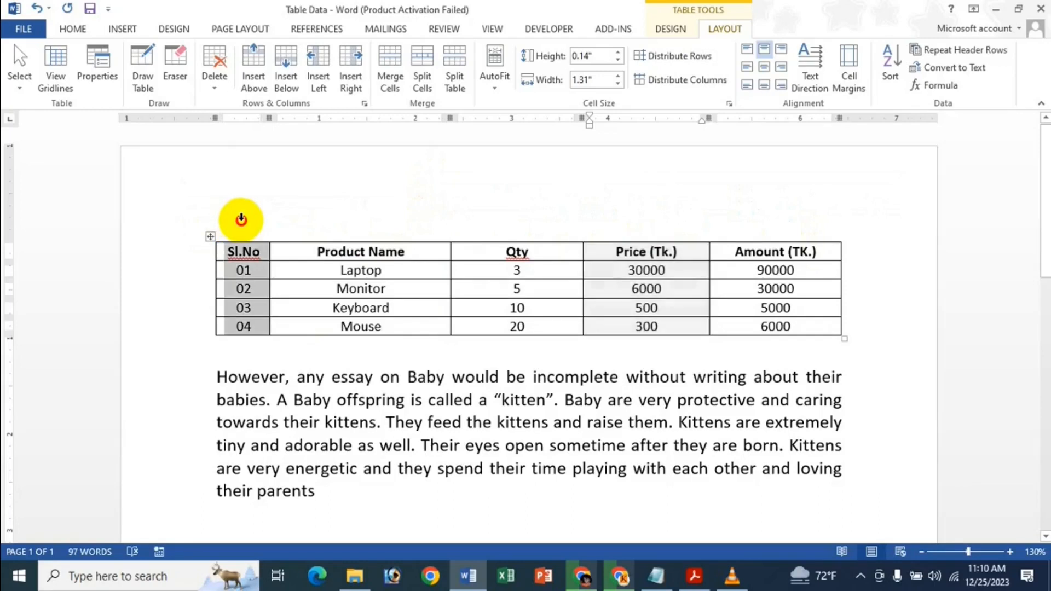
pyautogui.moveTo(241, 217); pyautogui.dragTo(750, 216)
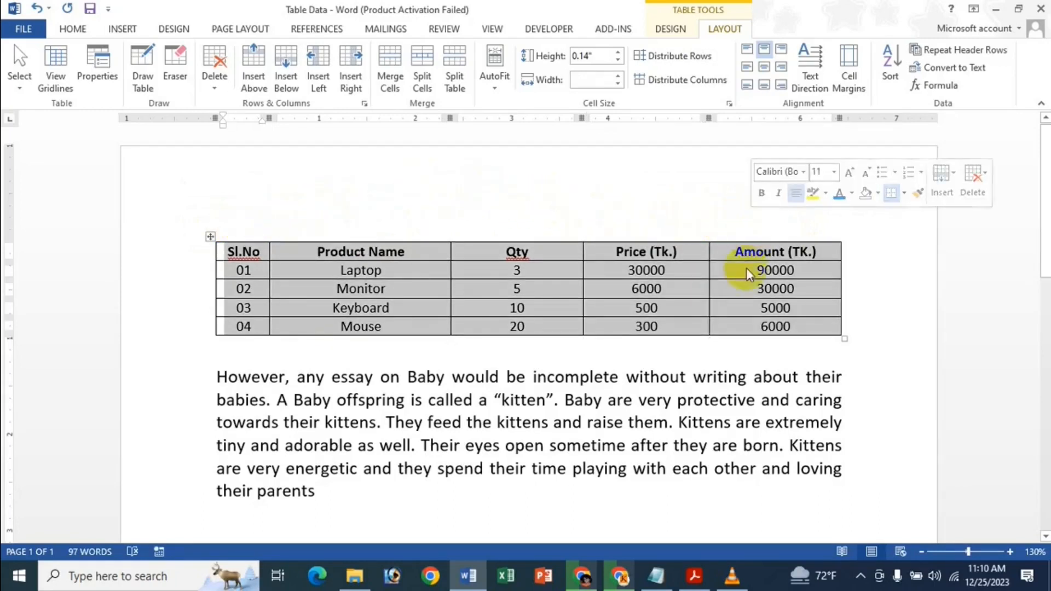
pyautogui.click(632, 306)
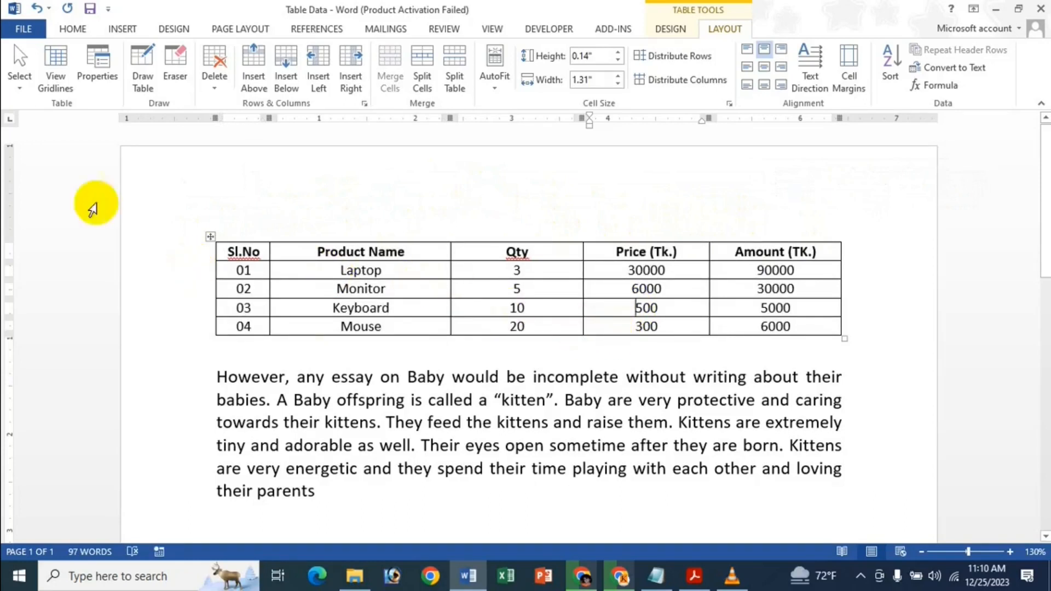
# Select the whole table with its move handle and again by sweeping from Sl.No to the last Amount cell, clearing each selection.
pyautogui.click(211, 236)
pyautogui.click(366, 272)
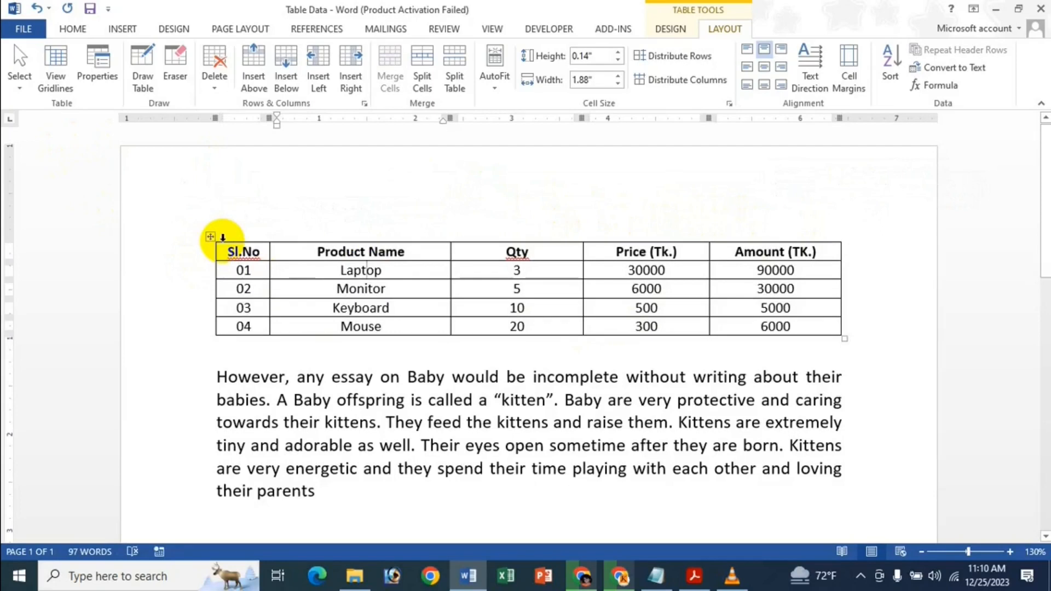
pyautogui.moveTo(220, 247); pyautogui.dragTo(774, 323)
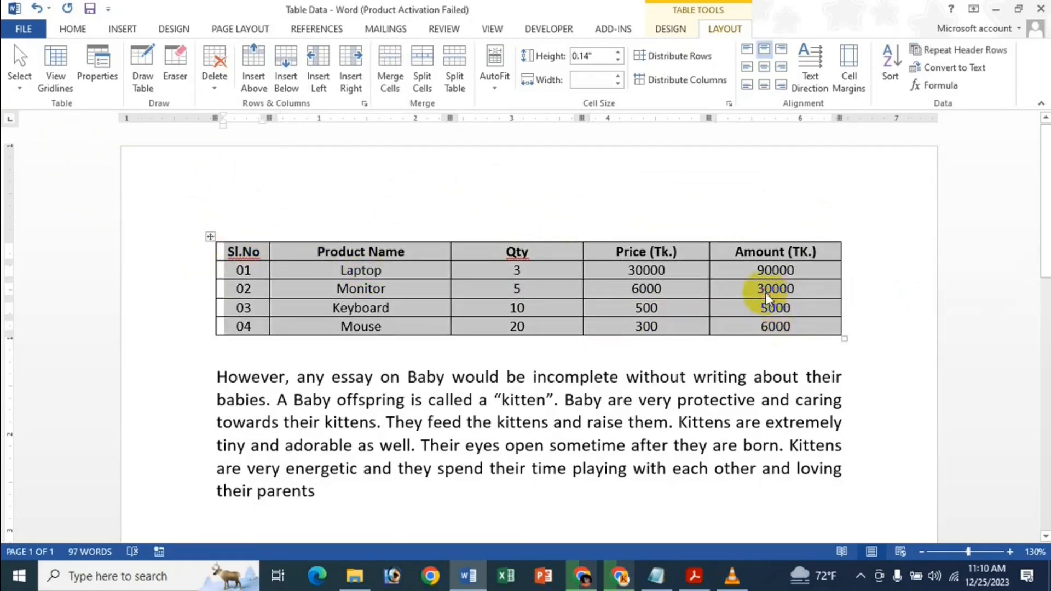
pyautogui.click(772, 274)
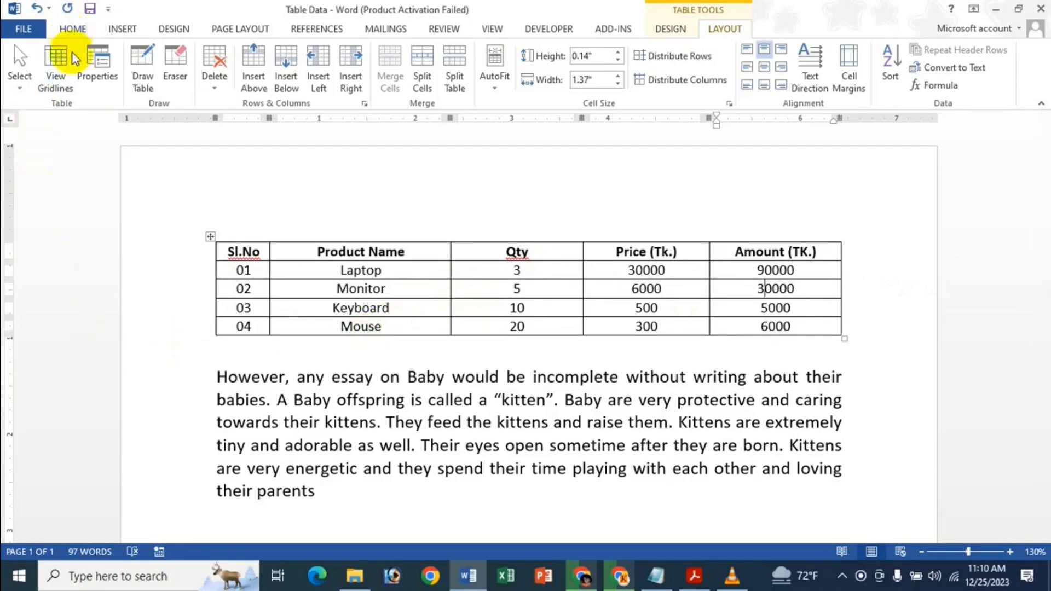
# Select all cells of the product table and apply No Border to them.
pyautogui.moveTo(229, 252); pyautogui.dragTo(793, 328)
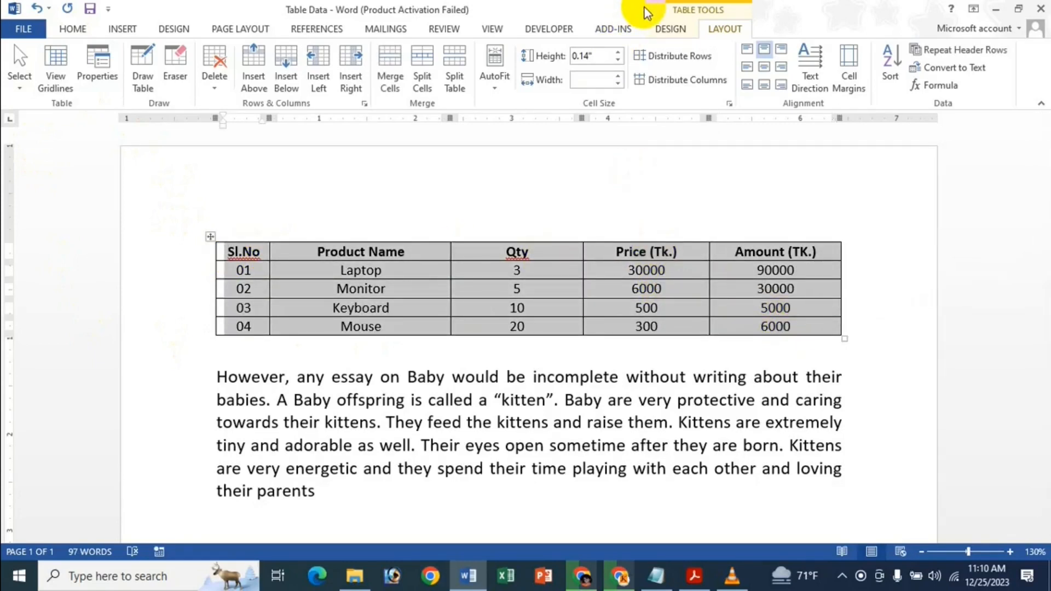
pyautogui.click(688, 27)
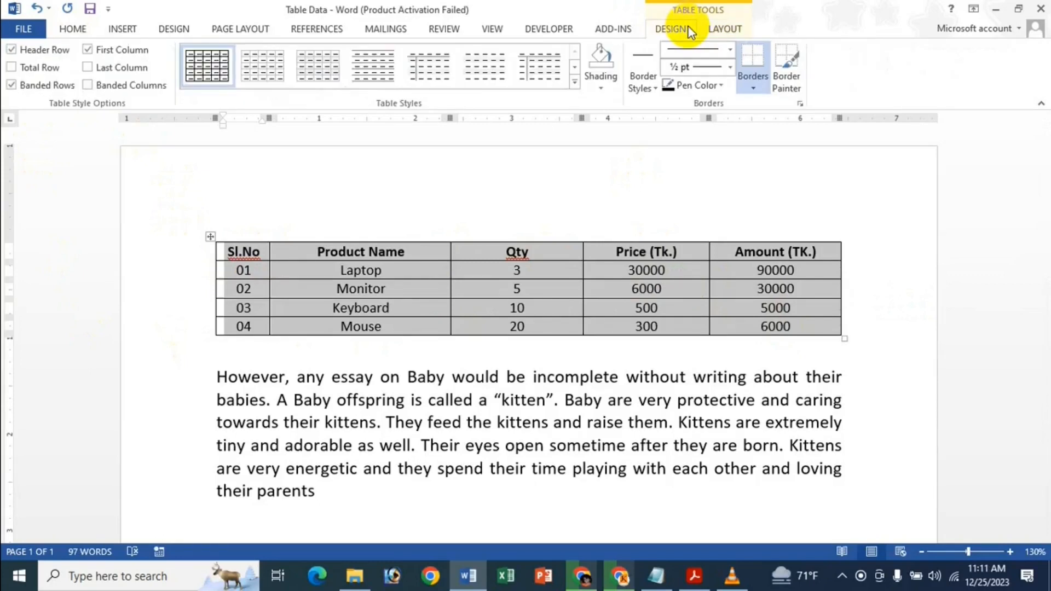
pyautogui.click(764, 87)
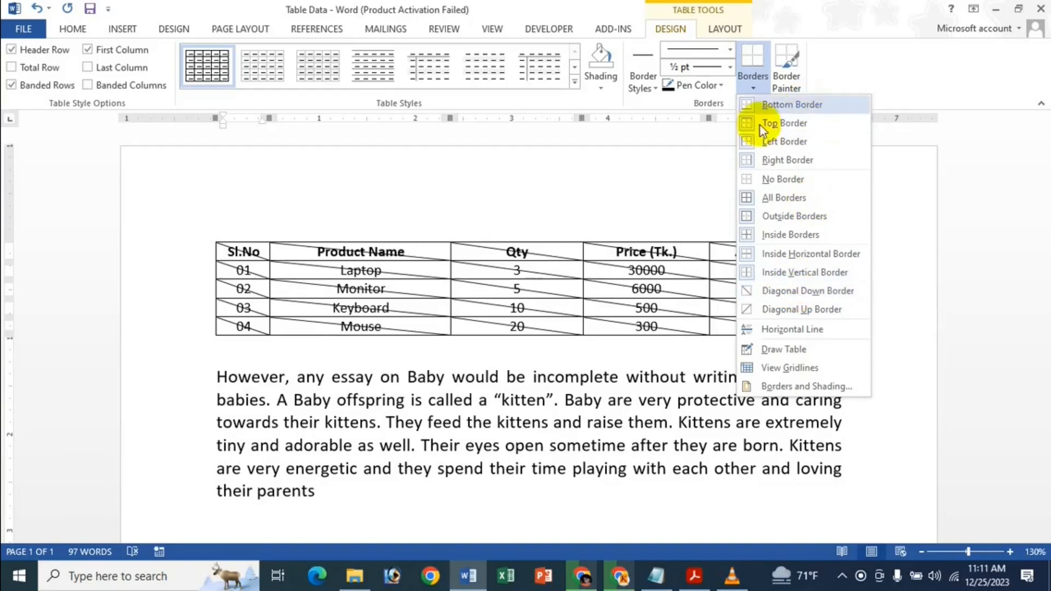
pyautogui.click(754, 171)
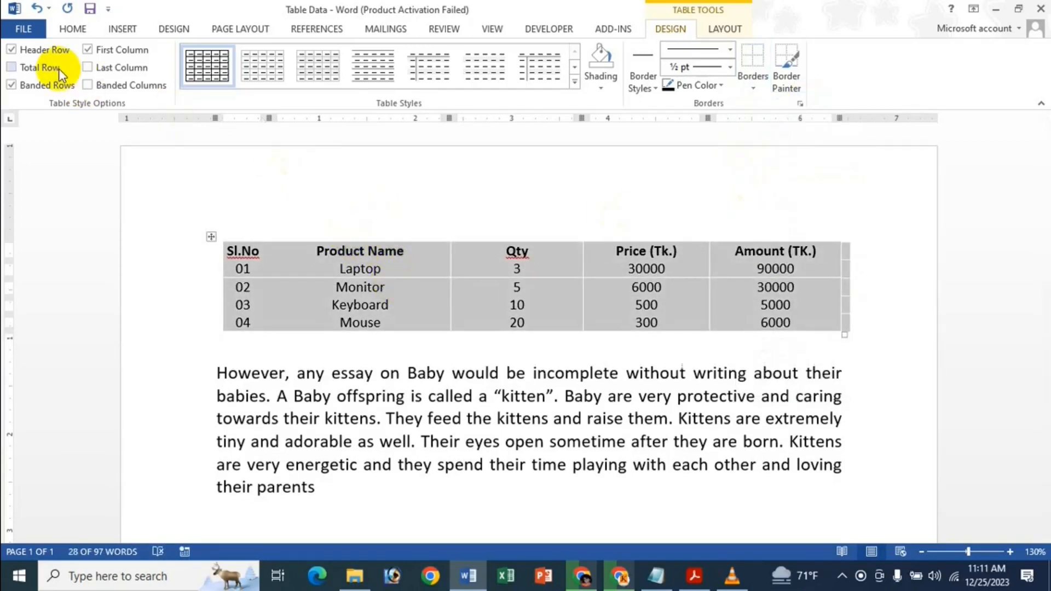
# Place the cursor in the Monitor row's Qty cell and turn on View Gridlines for the borderless table.
pyautogui.click(726, 30)
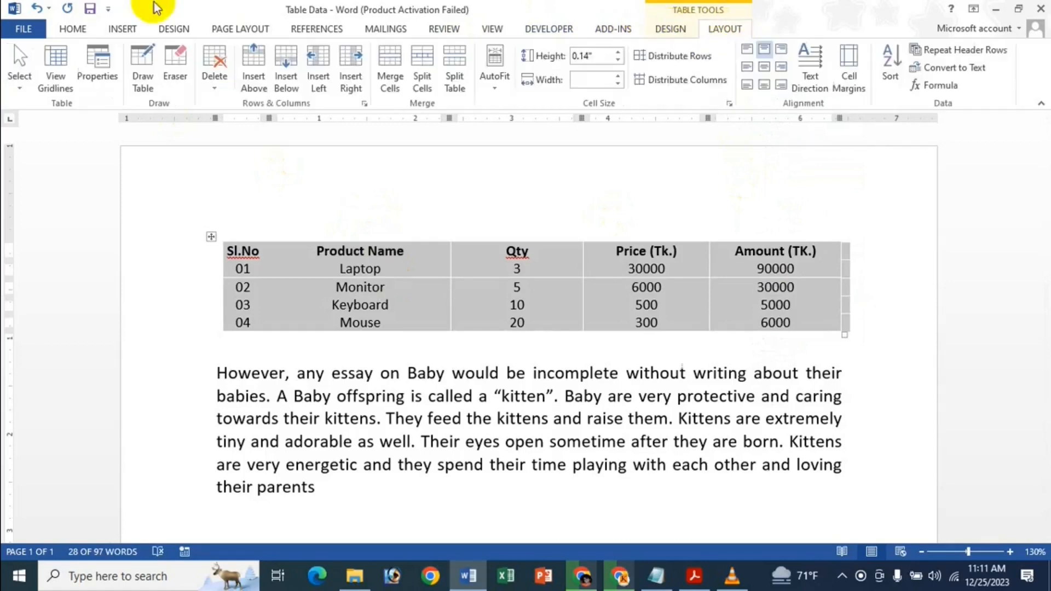
pyautogui.click(304, 284)
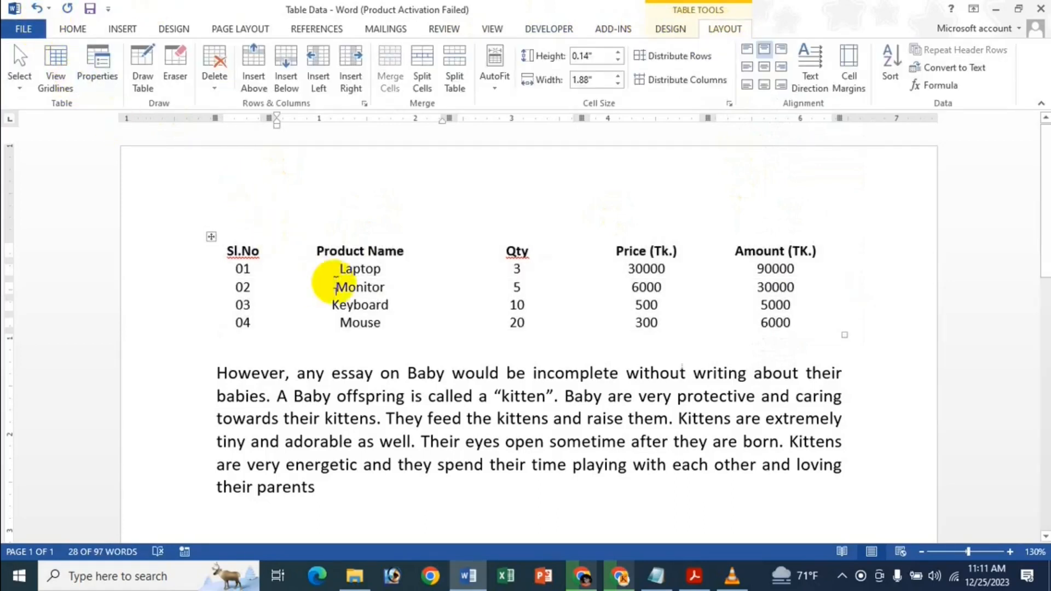
pyautogui.click(526, 287)
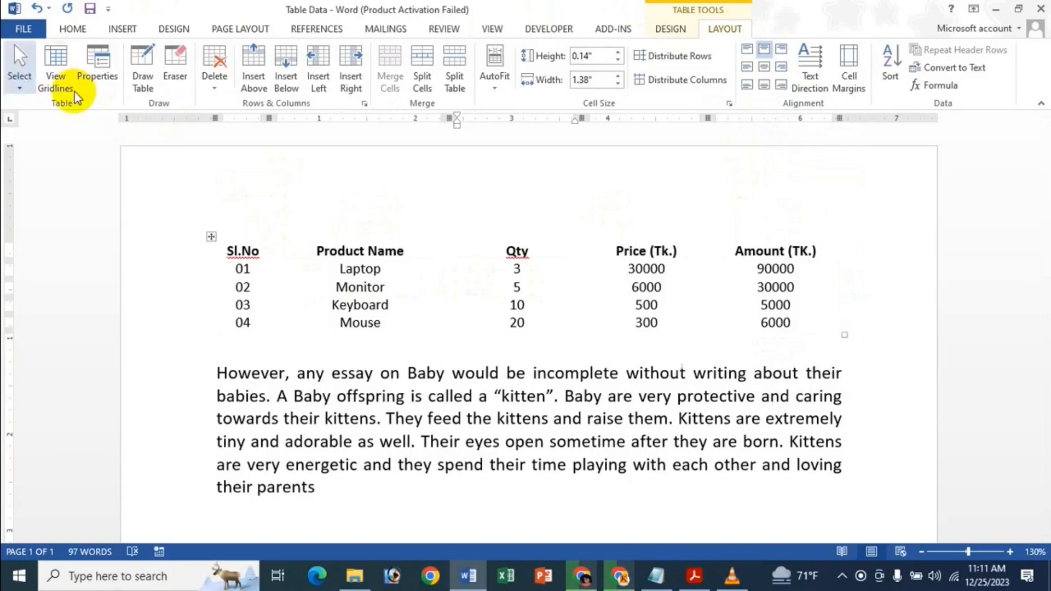
pyautogui.click(56, 82)
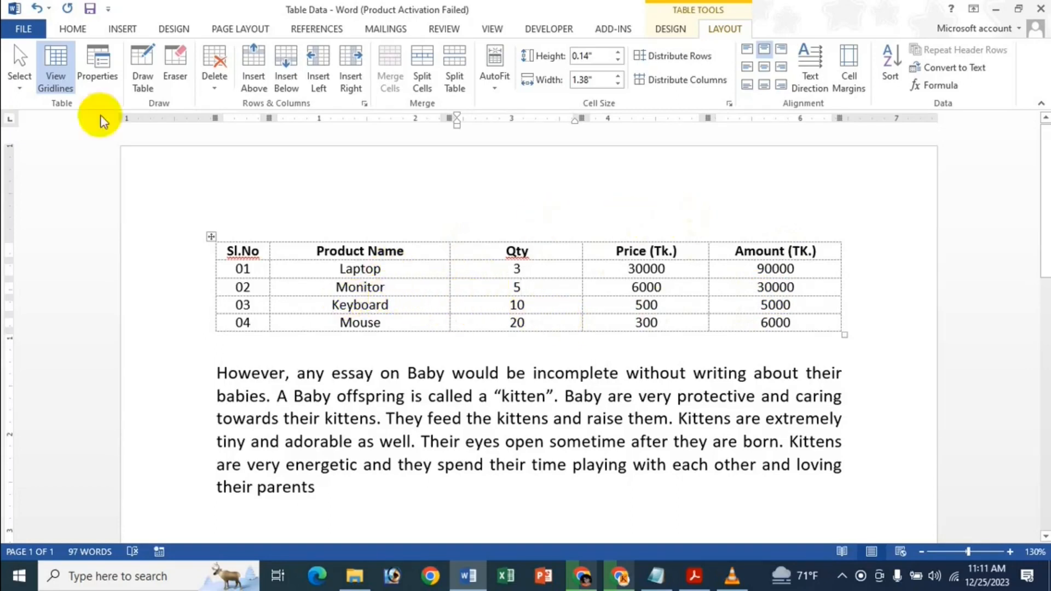
# Examine the table in the print preview at 130% zoom to check whether gridlines print, and return to the document.
pyautogui.click(24, 29)
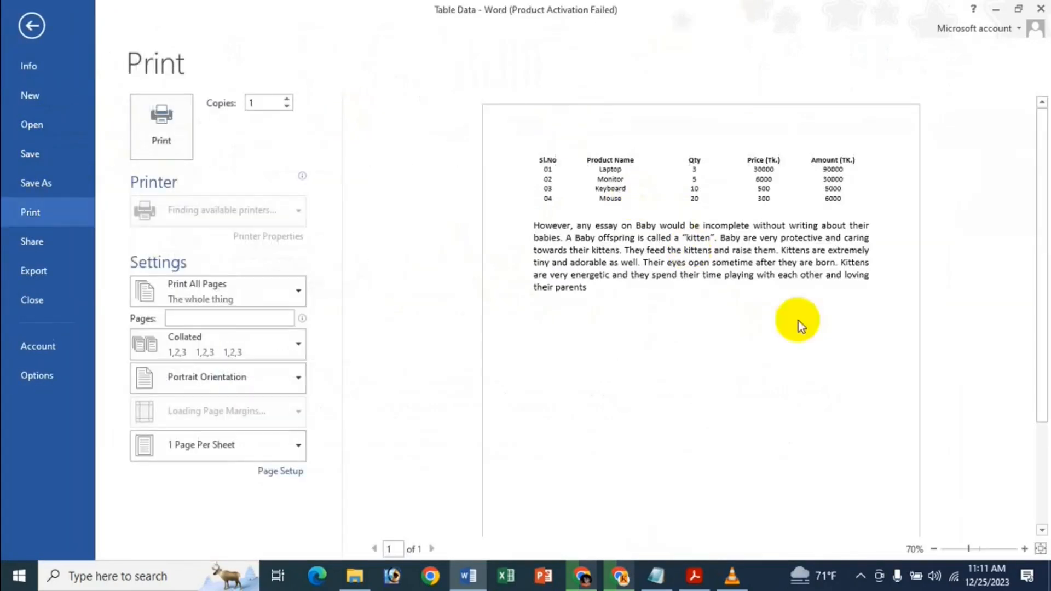
pyautogui.click(1023, 548)
pyautogui.click(1024, 548)
pyautogui.click(1024, 548)
pyautogui.click(1024, 548)
pyautogui.click(1024, 548)
pyautogui.click(1024, 548)
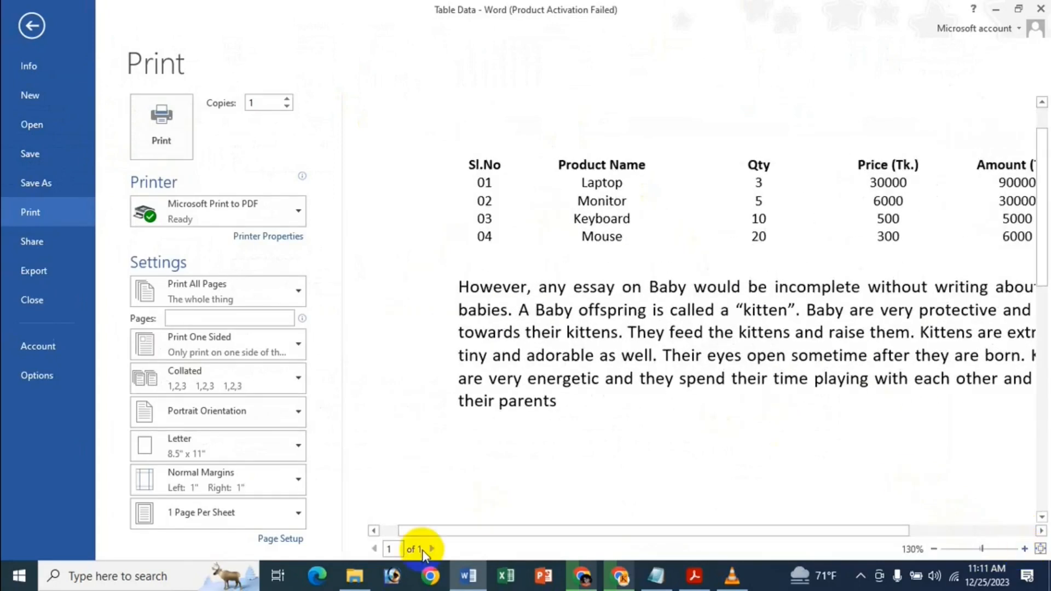
pyautogui.moveTo(467, 535); pyautogui.dragTo(500, 544)
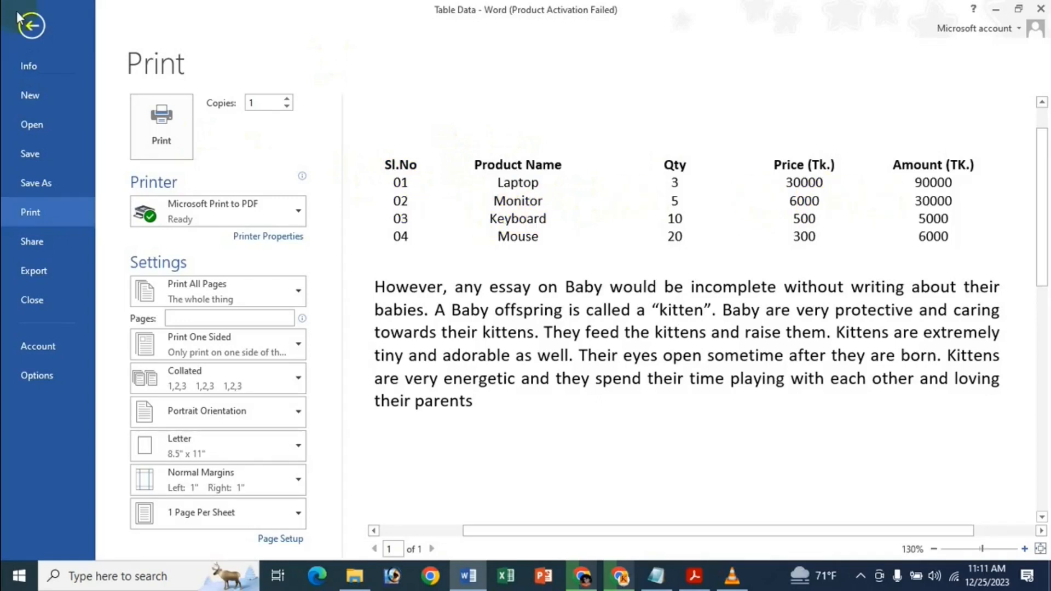
pyautogui.click(38, 34)
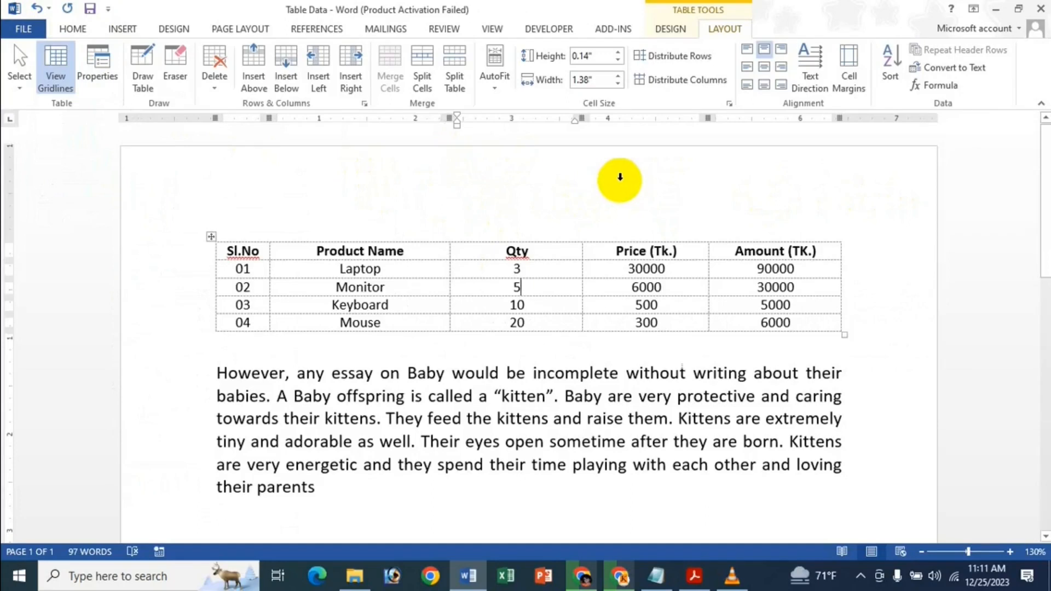
# Turn off the table gridlines and apply All Borders to the Monitor row's Qty cell.
pyautogui.click(57, 71)
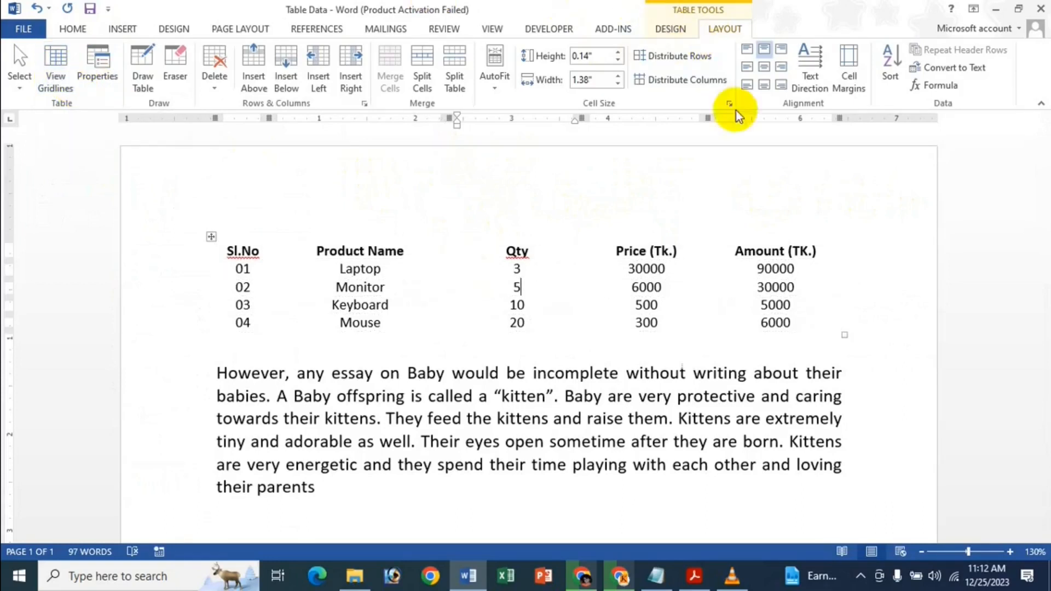
pyautogui.click(670, 29)
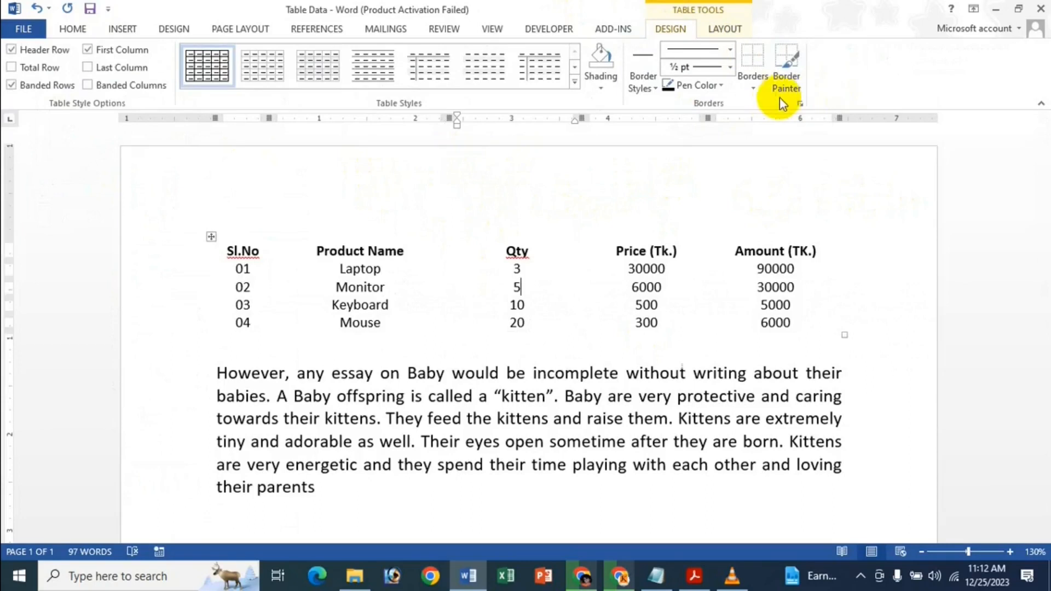
pyautogui.click(763, 81)
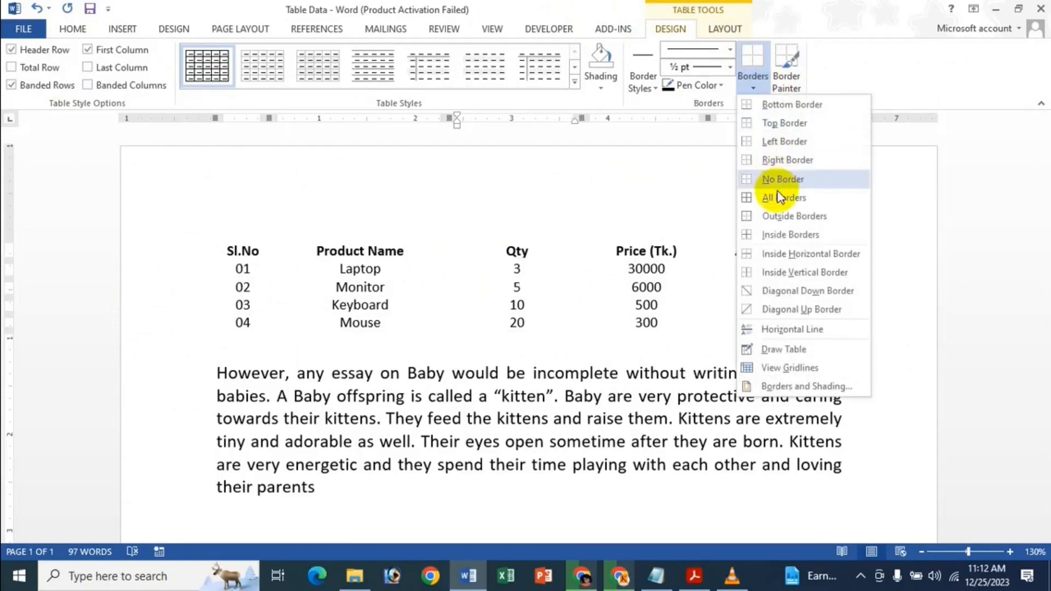
pyautogui.click(773, 193)
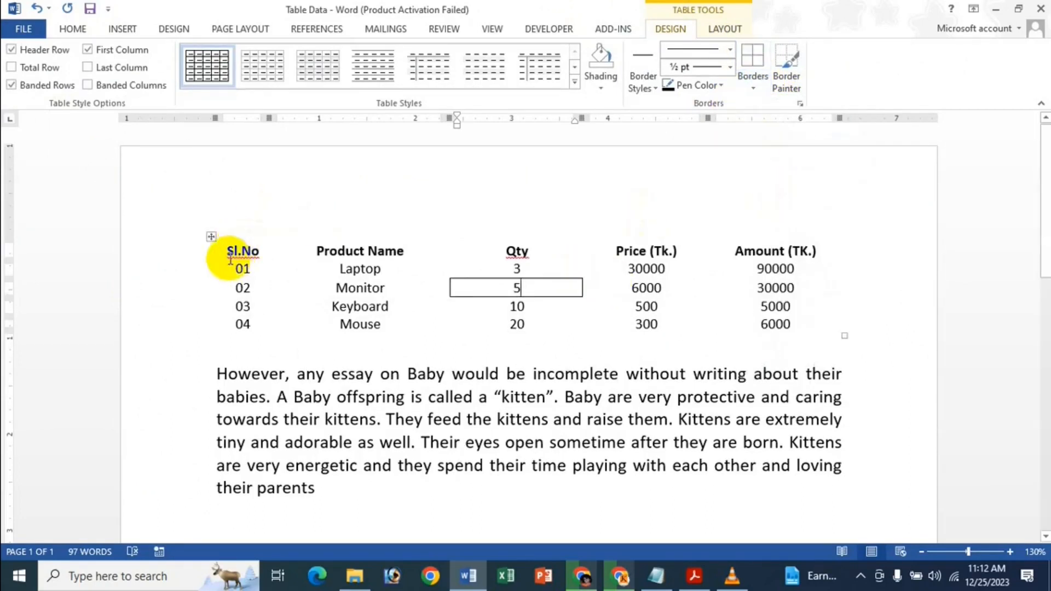
# Select the whole product table and apply All Borders to it.
pyautogui.click(210, 239)
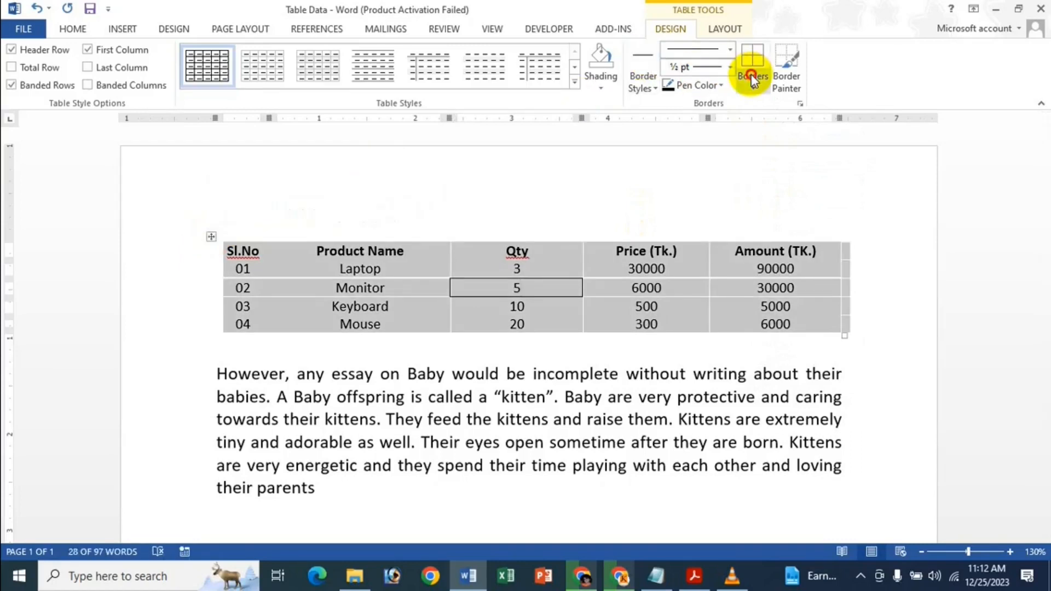
pyautogui.click(753, 83)
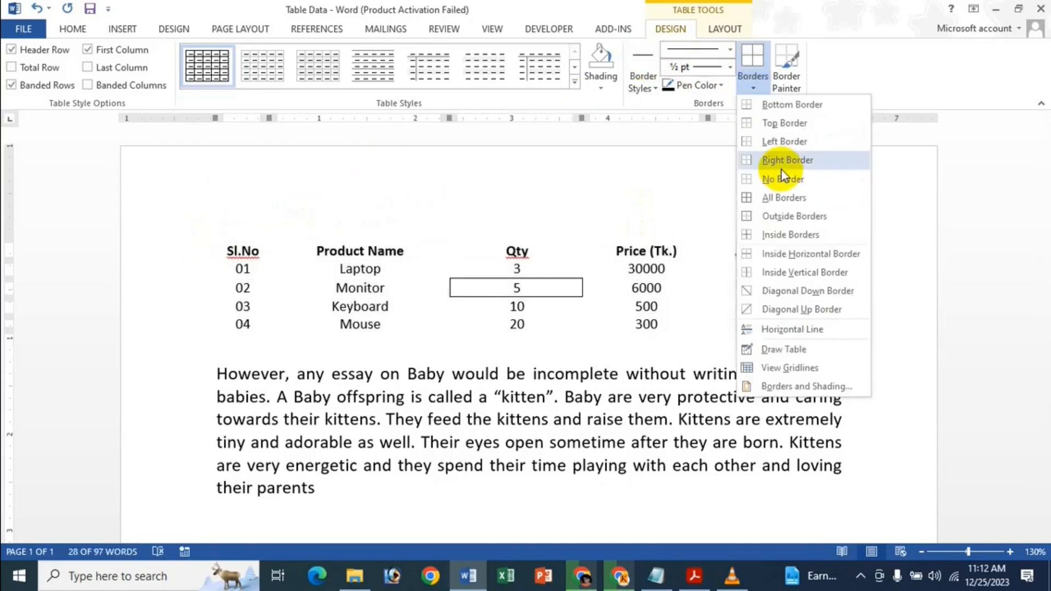
pyautogui.click(785, 200)
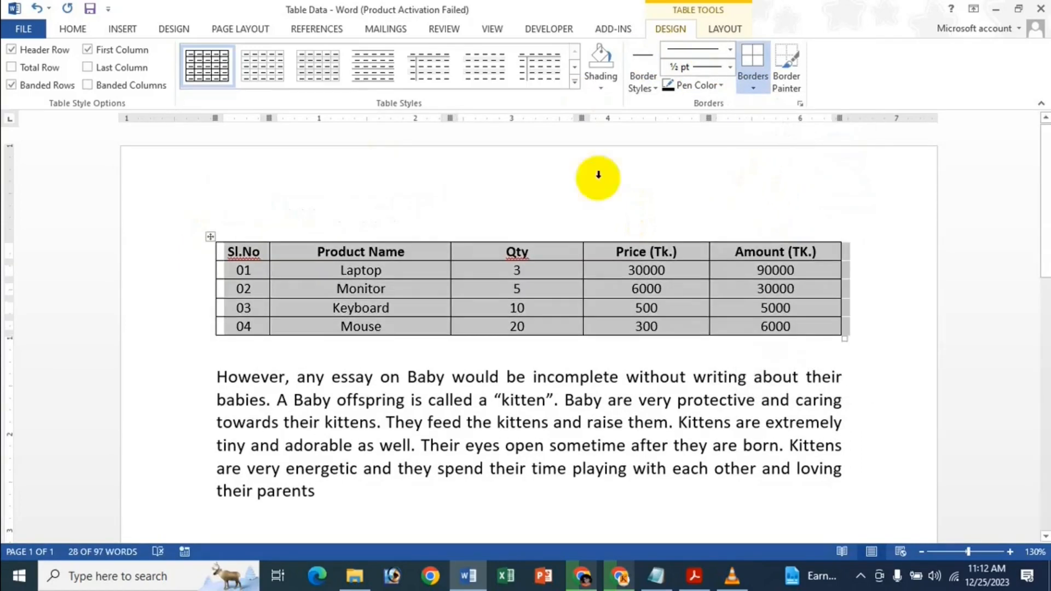
pyautogui.click(605, 298)
pyautogui.click(605, 267)
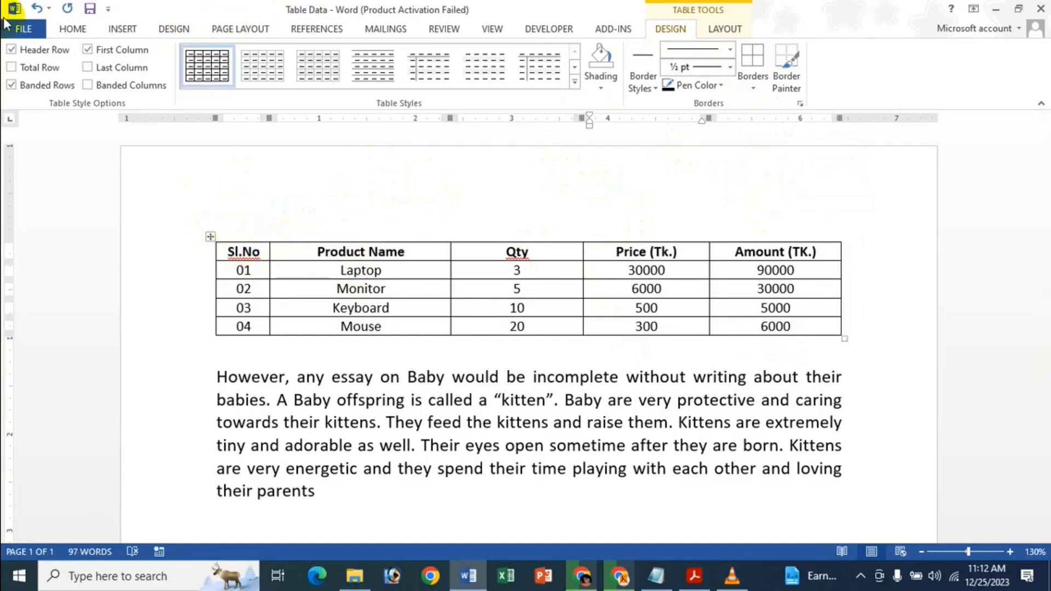
# Examine the bordered table in the print preview at 110% zoom and return to the document.
pyautogui.hotkey('ctrl', 'p')
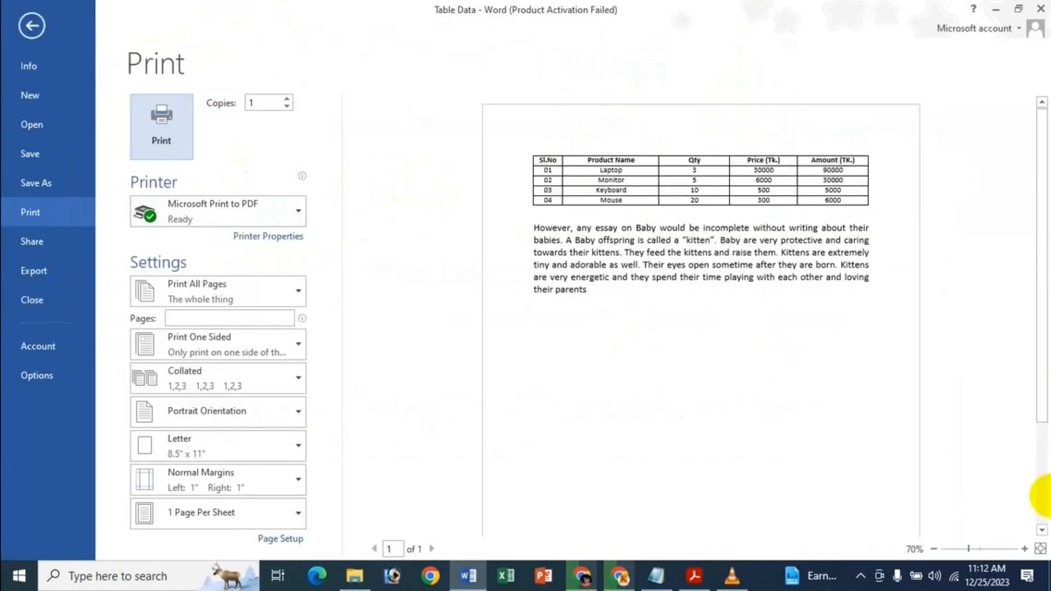
pyautogui.click(1024, 548)
pyautogui.click(1024, 548)
pyautogui.click(1024, 549)
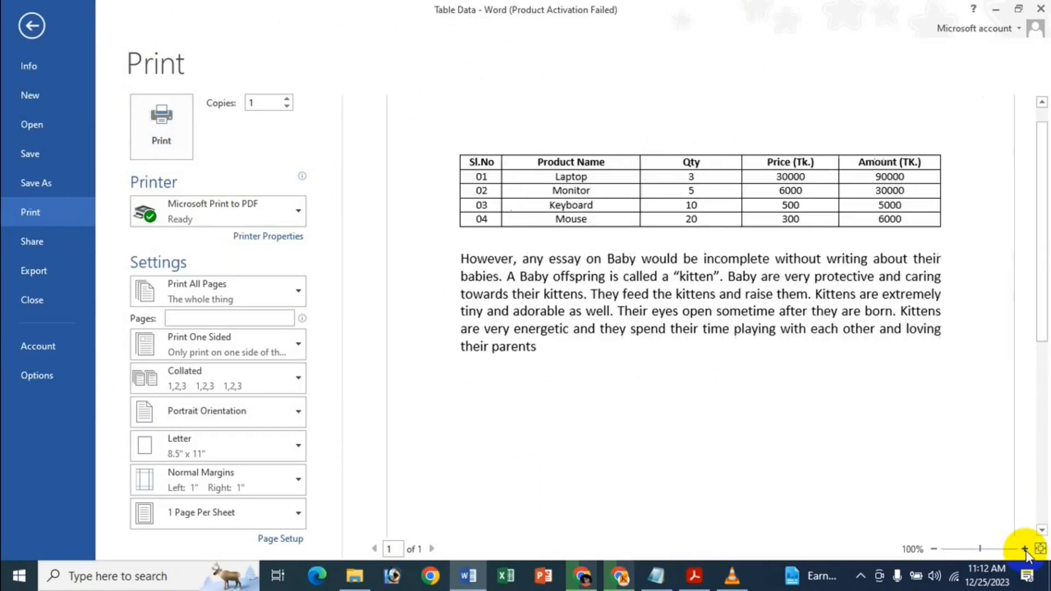
pyautogui.click(1024, 548)
pyautogui.moveTo(724, 531); pyautogui.dragTo(753, 529)
pyautogui.scroll(1, 569, 282)
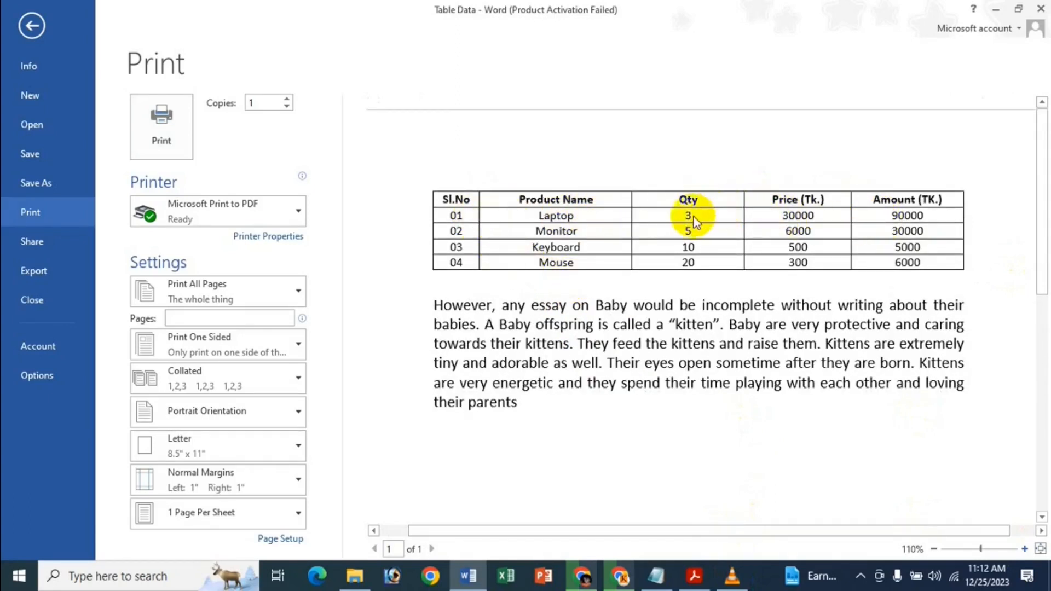
pyautogui.click(29, 25)
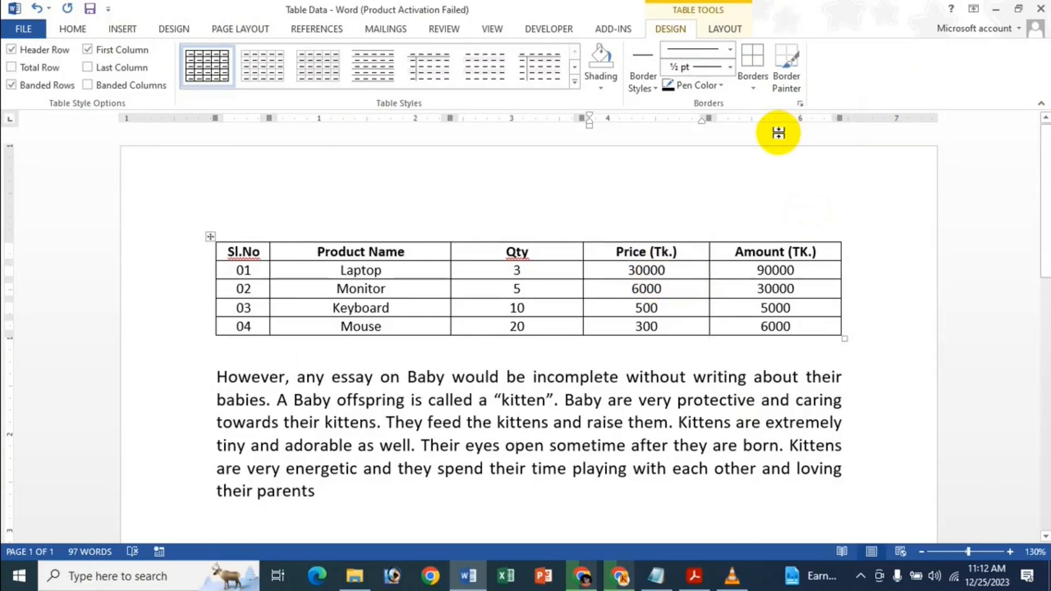
# Place the cursor in the Monitor row's Qty cell and open the table's properties, keeping the dialog clear of most of the table.
pyautogui.click(671, 308)
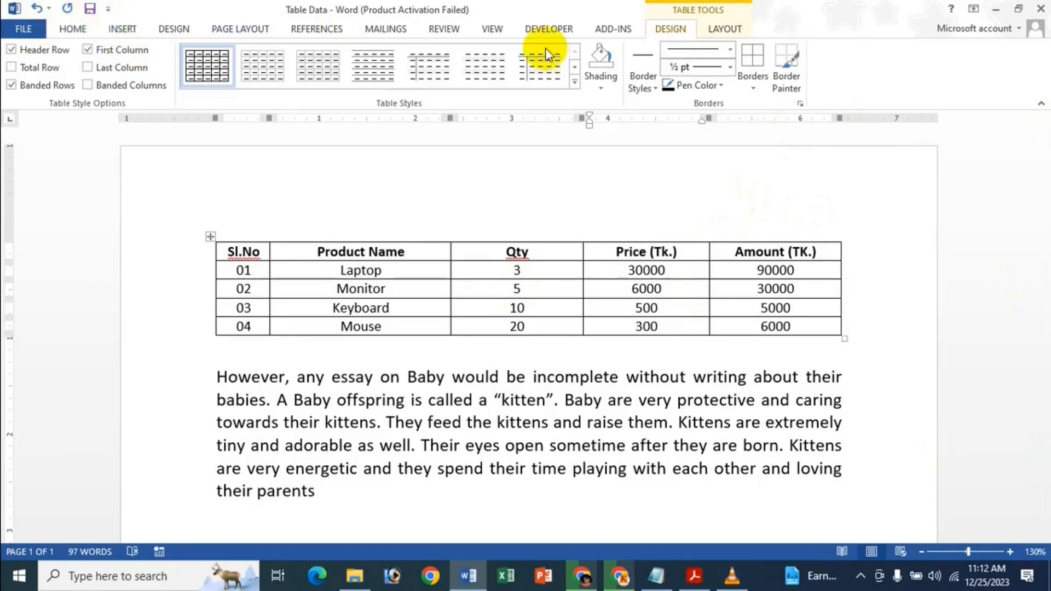
pyautogui.click(726, 31)
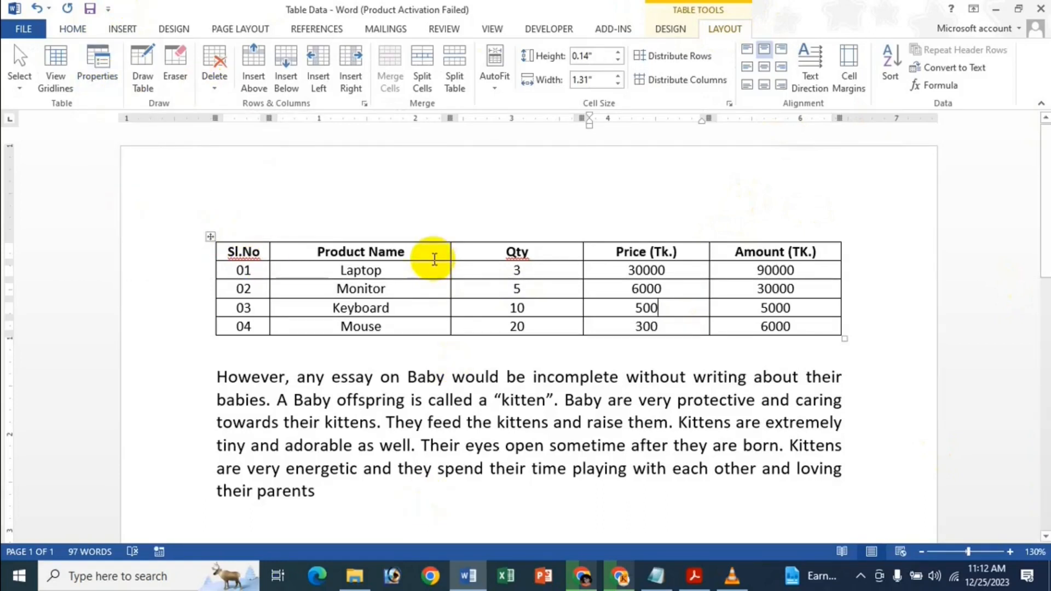
pyautogui.click(418, 269)
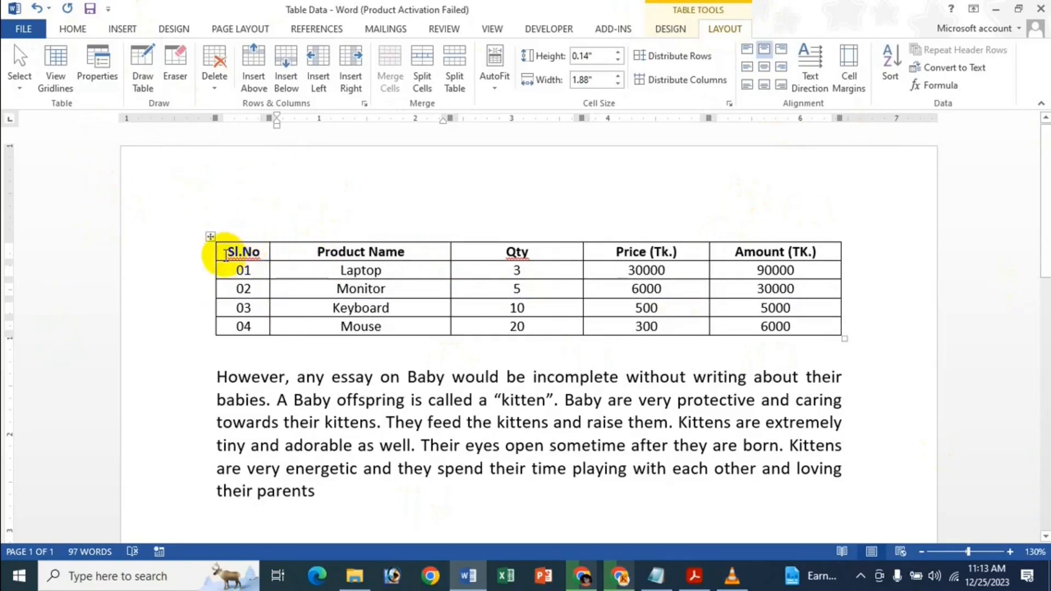
pyautogui.moveTo(224, 255)
pyautogui.mouseDown()
pyautogui.moveTo(234, 246)
pyautogui.moveTo(451, 272)
pyautogui.moveTo(579, 310)
pyautogui.moveTo(740, 307)
pyautogui.moveTo(788, 334)
pyautogui.mouseUp()
pyautogui.click(732, 296)
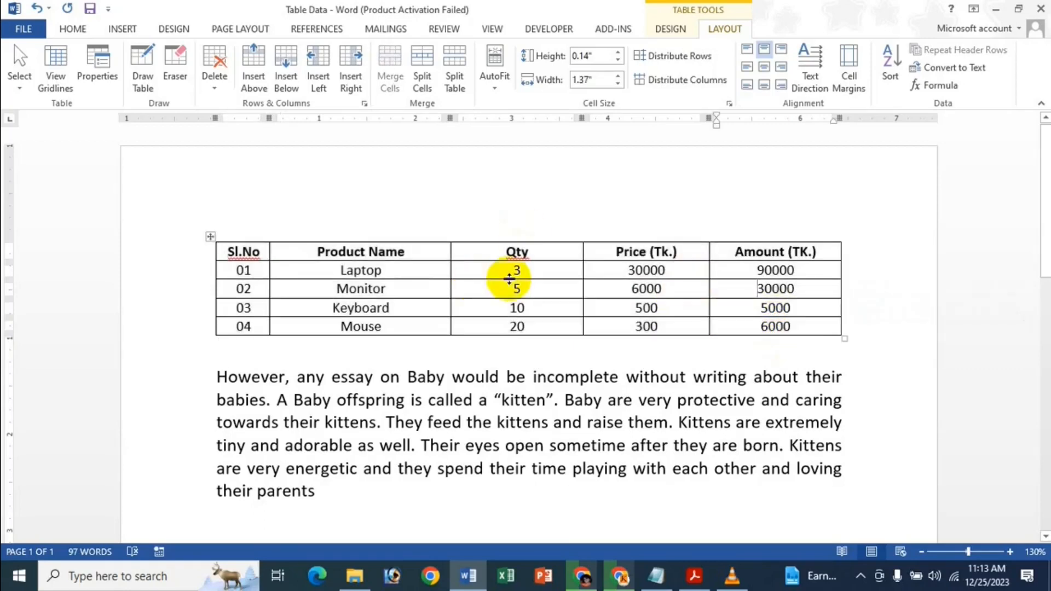
pyautogui.click(482, 252)
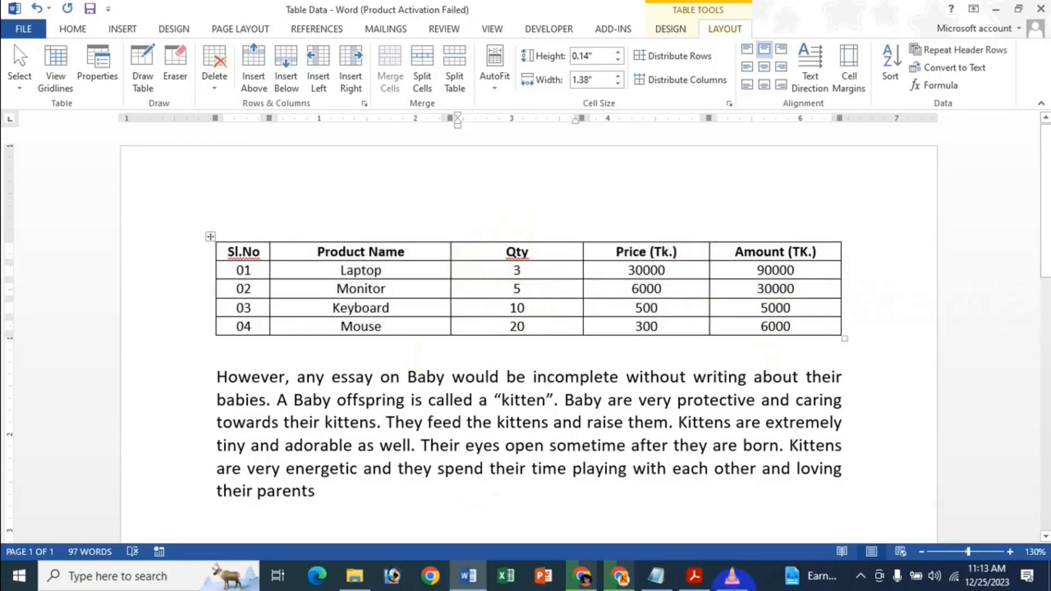
pyautogui.click(654, 288)
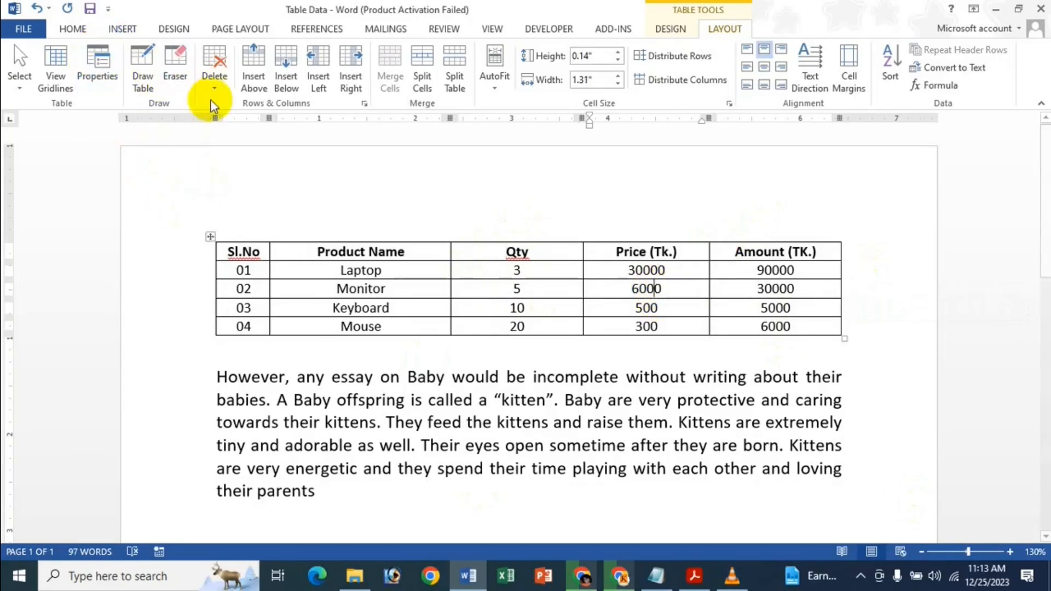
pyautogui.click(513, 288)
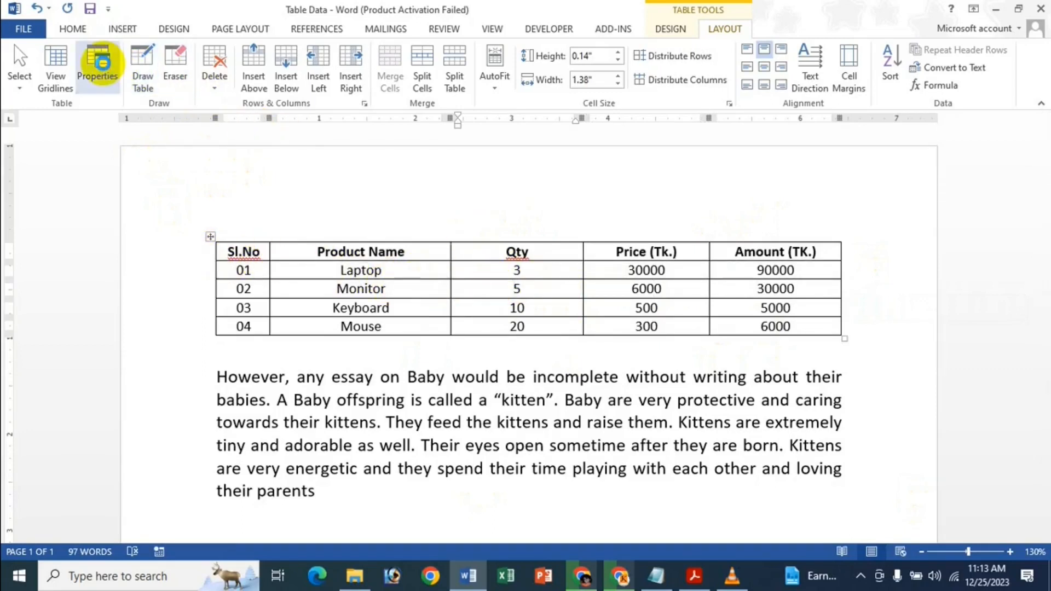
pyautogui.click(103, 63)
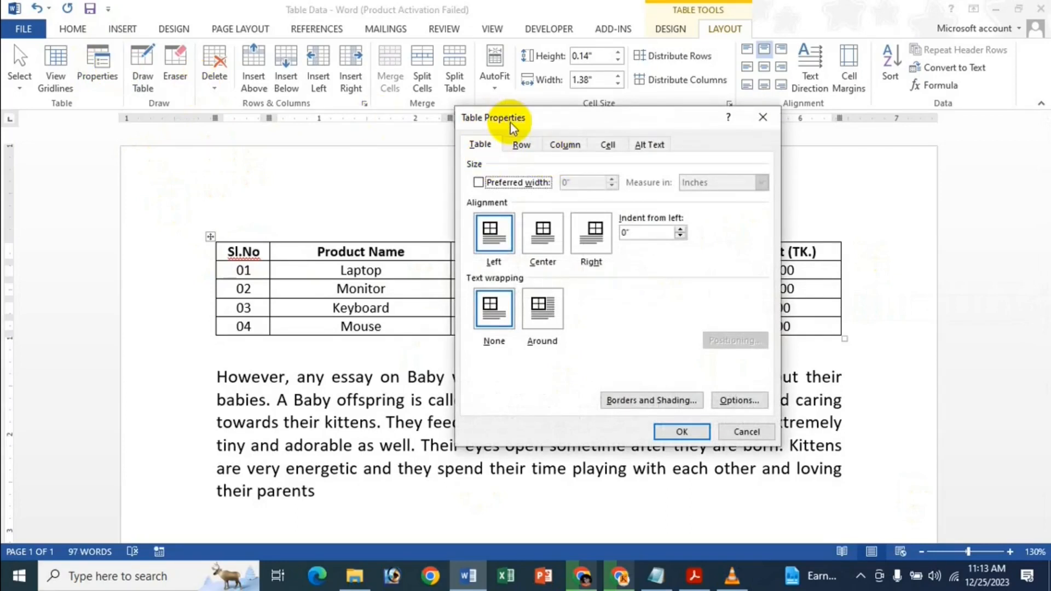
pyautogui.moveTo(520, 119); pyautogui.dragTo(729, 153)
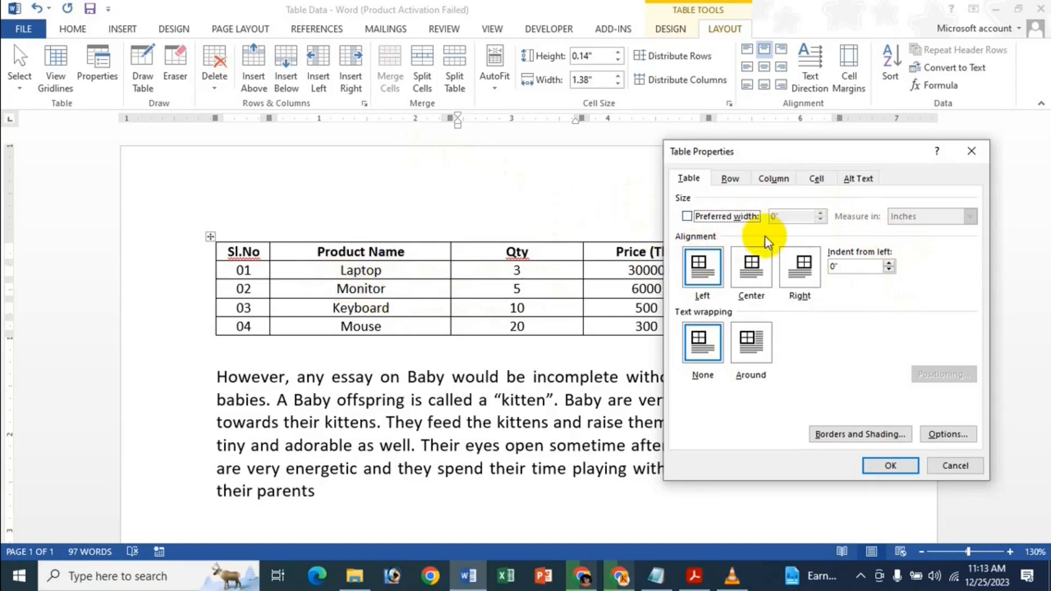
# Set the table's preferred width to 1 inch.
pyautogui.click(729, 217)
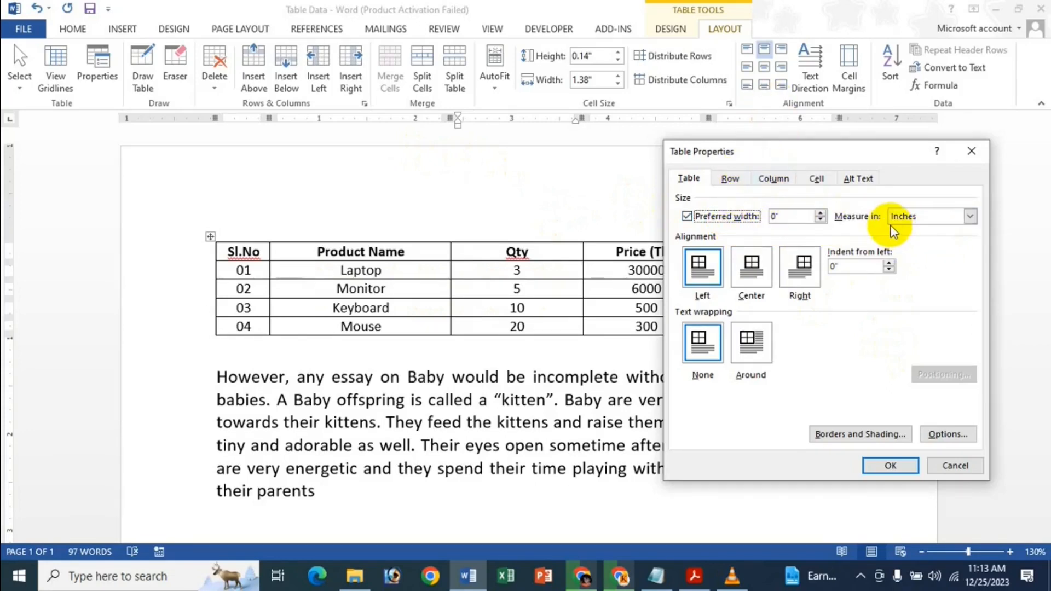
pyautogui.click(932, 224)
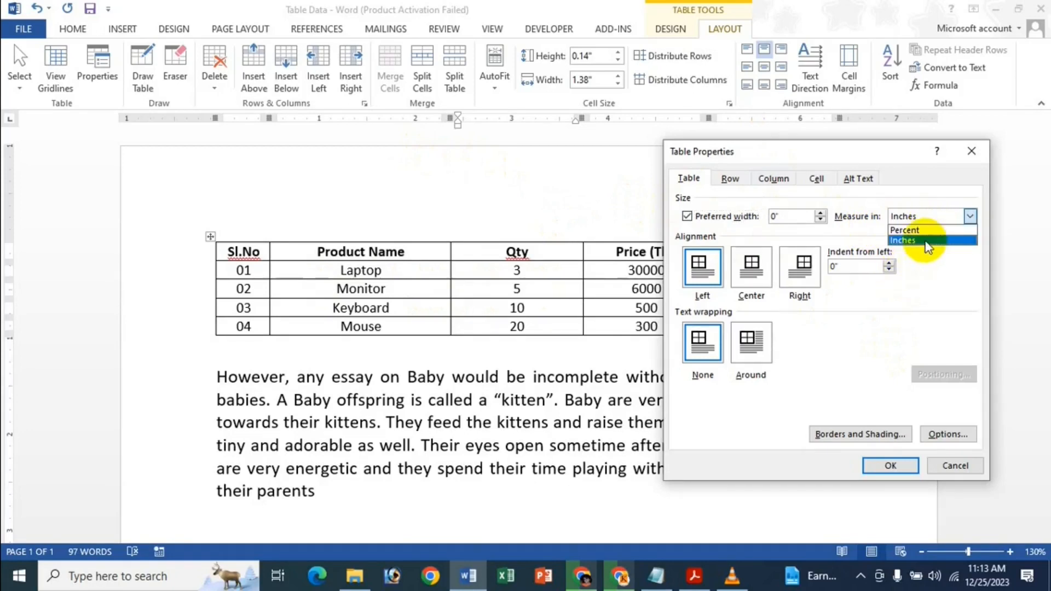
pyautogui.click(927, 242)
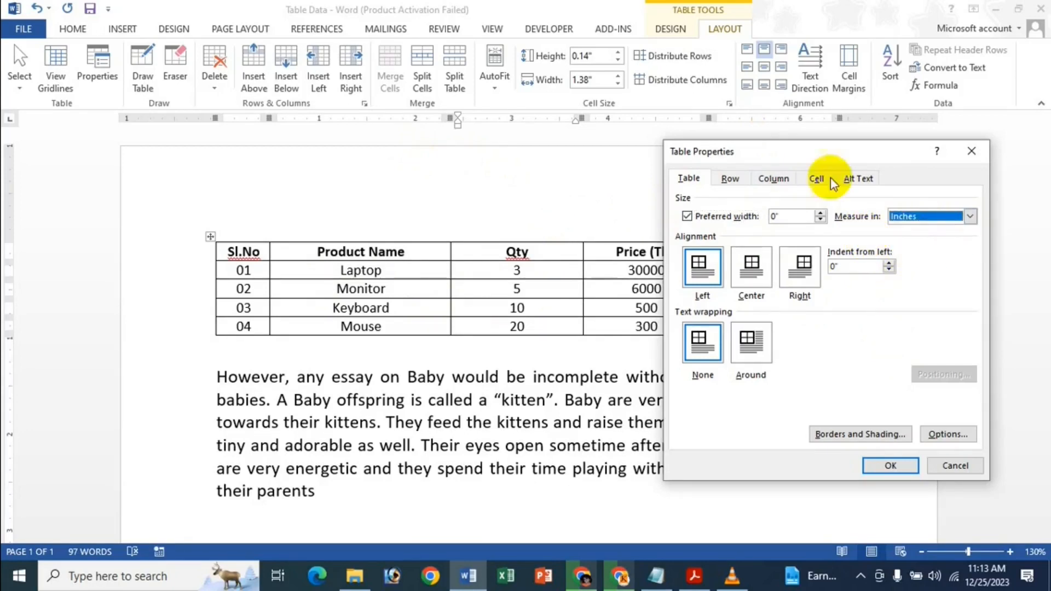
pyautogui.click(818, 214)
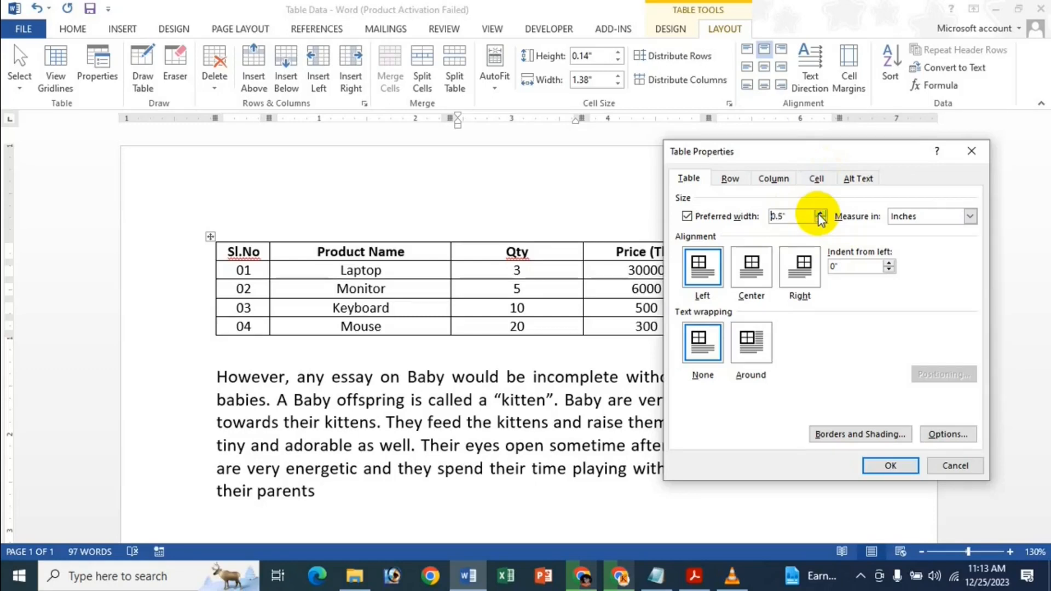
pyautogui.moveTo(785, 217); pyautogui.dragTo(741, 218)
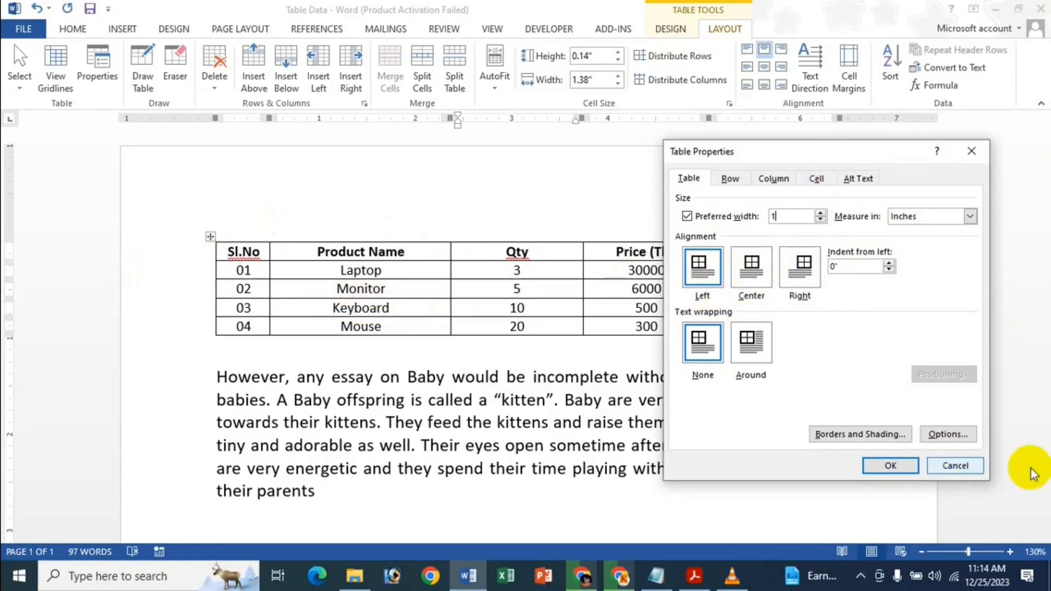
pyautogui.click(872, 467)
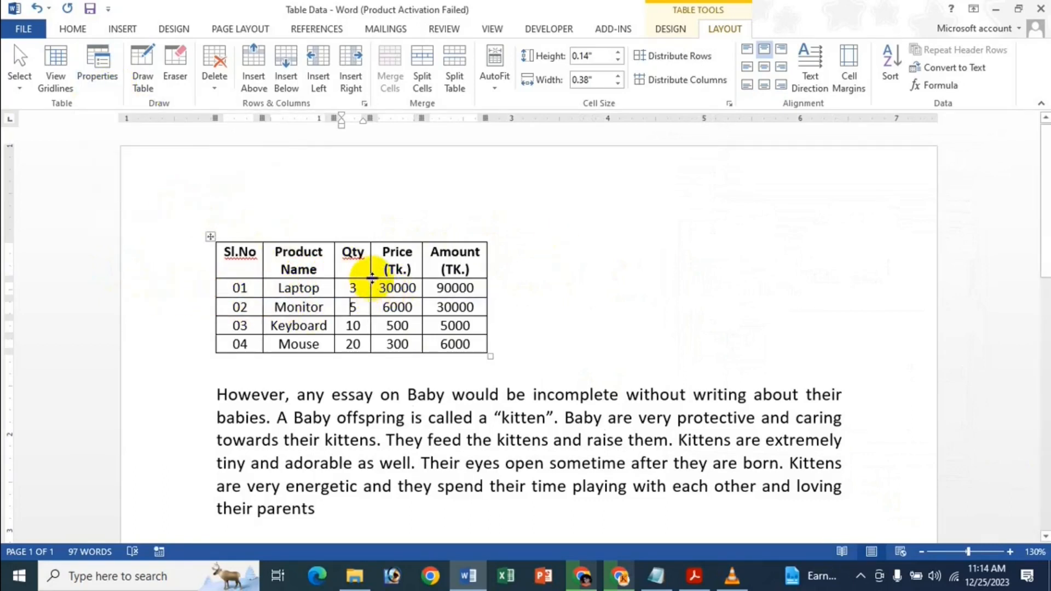
# Undo the table's preferred width change and put the cursor back in the Monitor row's Qty cell.
pyautogui.doubleClick(356, 256)
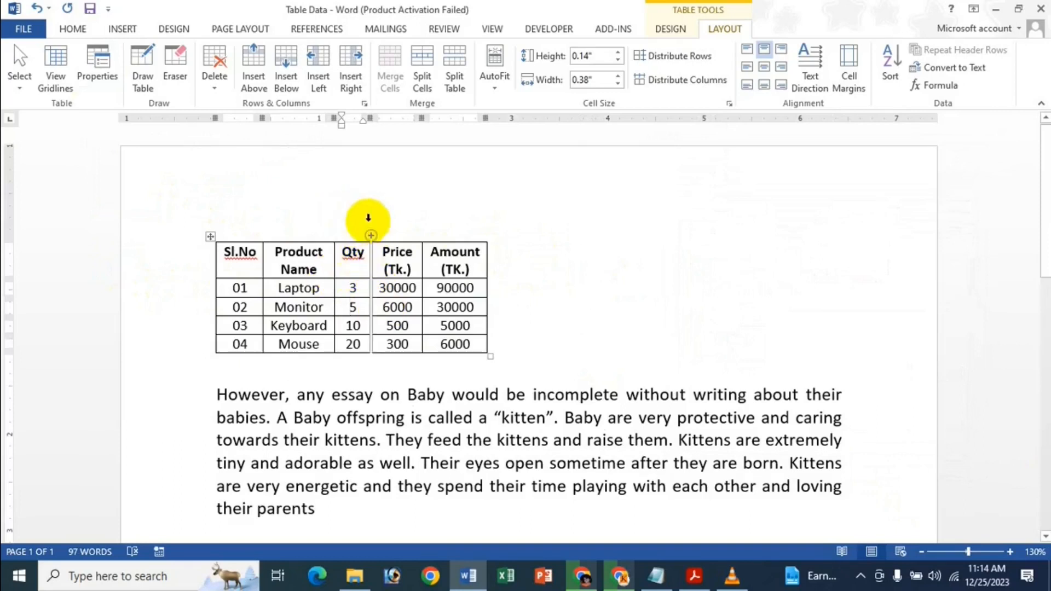
pyautogui.click(350, 307)
pyautogui.hotkey('ctrl', 'z')
pyautogui.click(225, 251)
pyautogui.moveTo(350, 268); pyautogui.dragTo(544, 298)
pyautogui.click(532, 295)
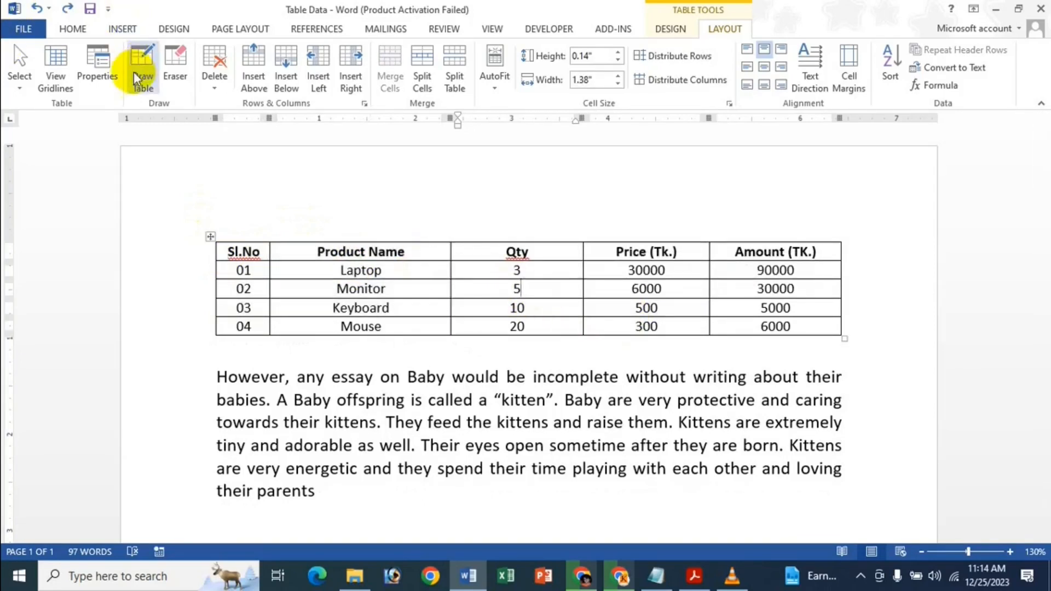
# Set the table's preferred width to 50, measured in percent.
pyautogui.click(96, 68)
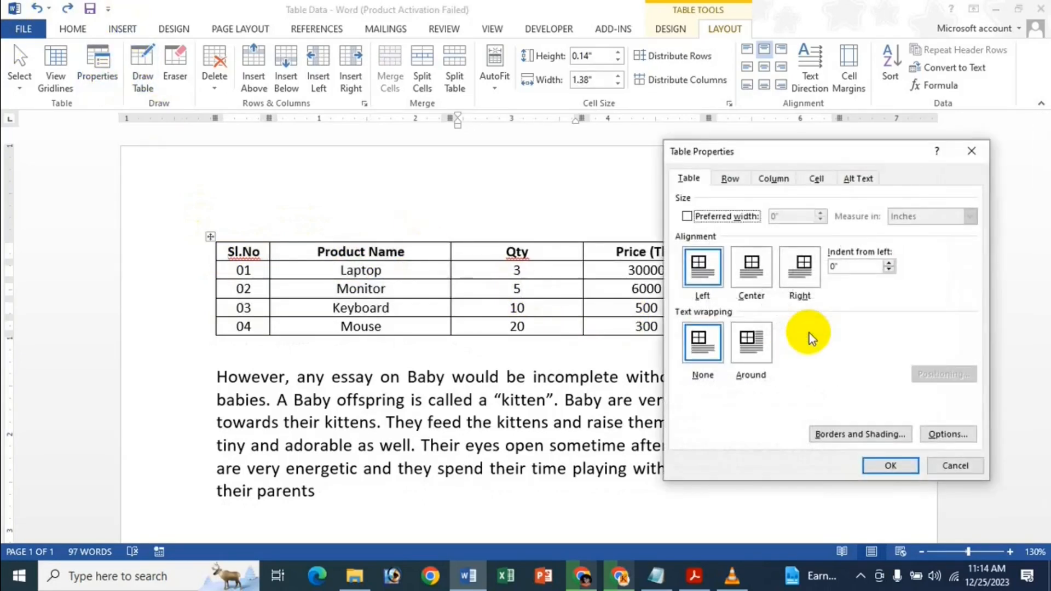
pyautogui.click(687, 216)
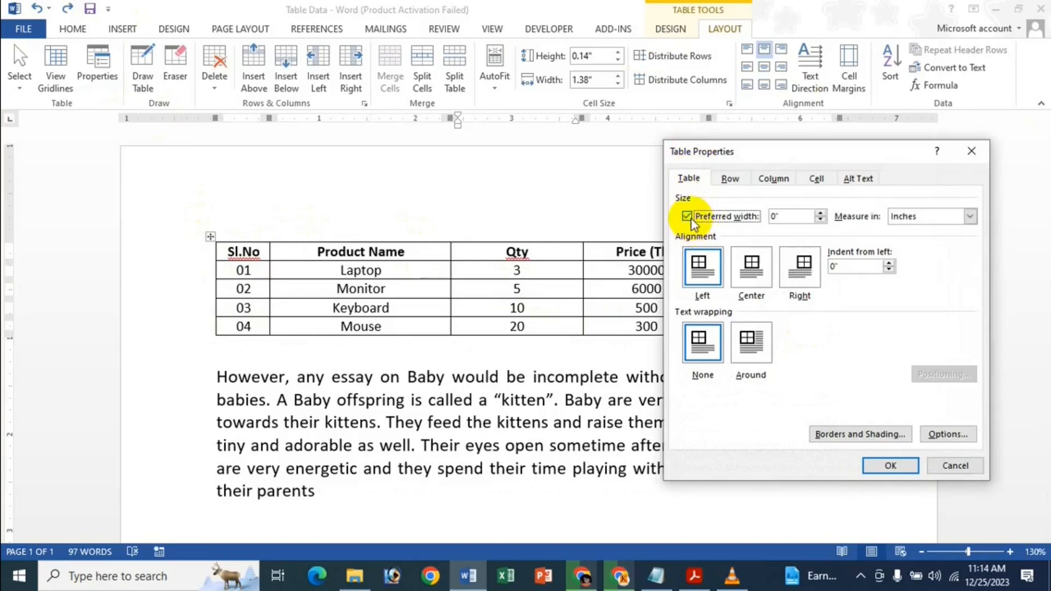
pyautogui.click(952, 217)
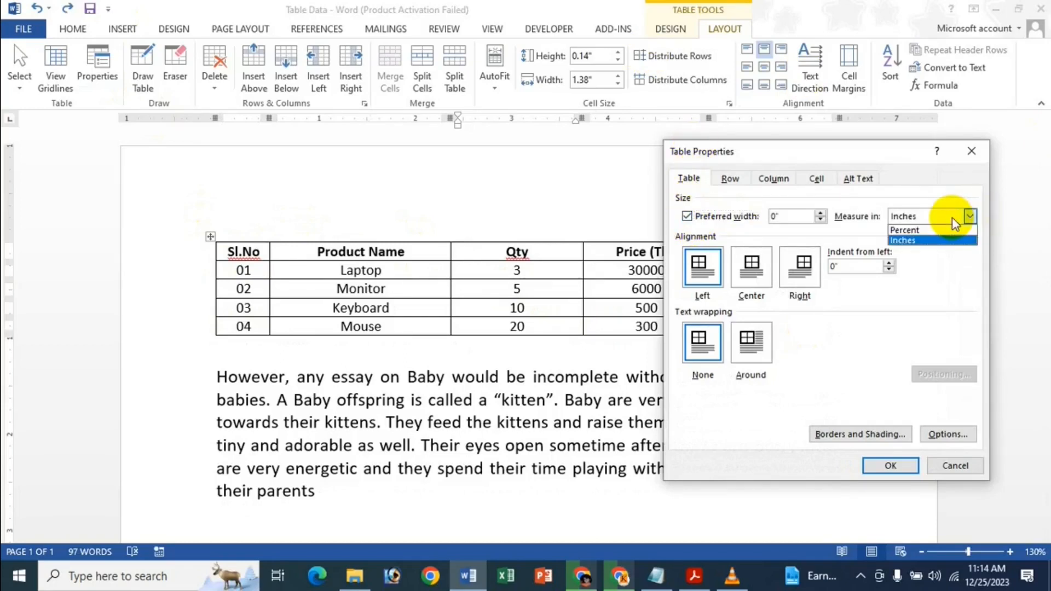
pyautogui.click(909, 231)
pyautogui.moveTo(785, 217); pyautogui.dragTo(745, 225)
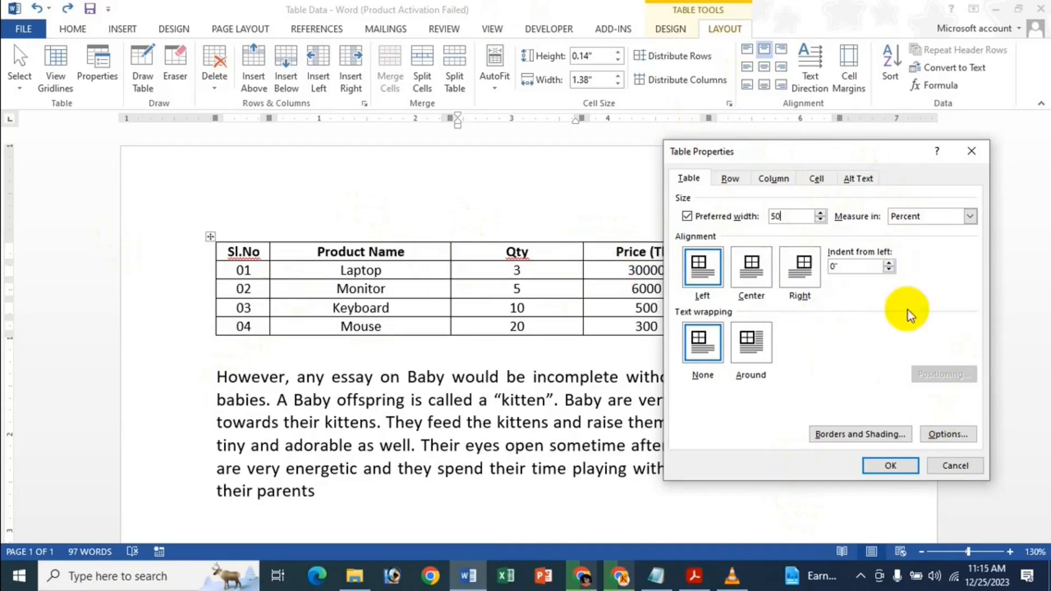
pyautogui.click(891, 465)
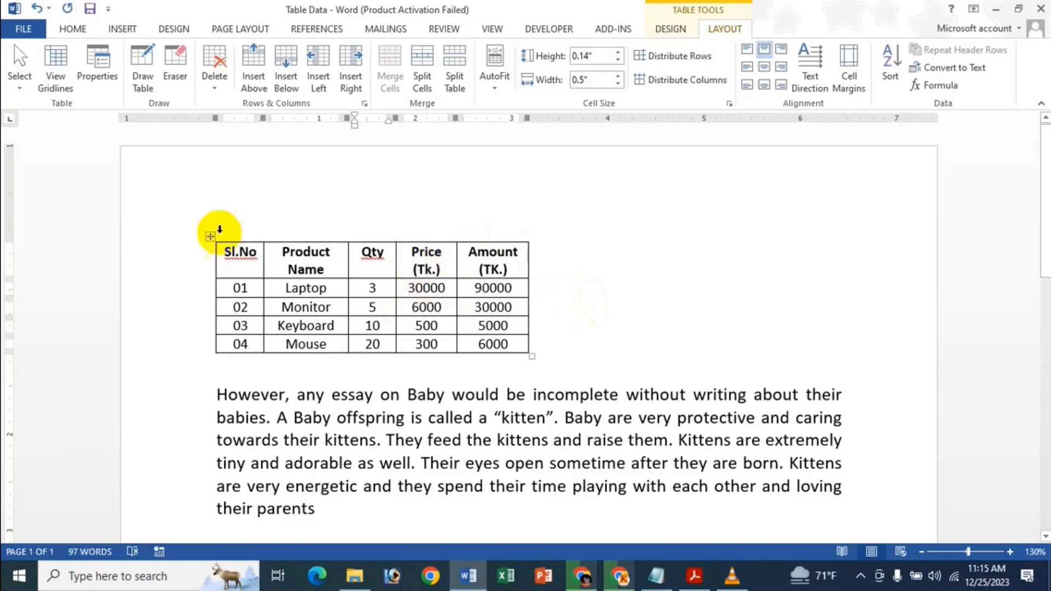
# Set the table's alignment on the page to Center in its properties.
pyautogui.click(98, 76)
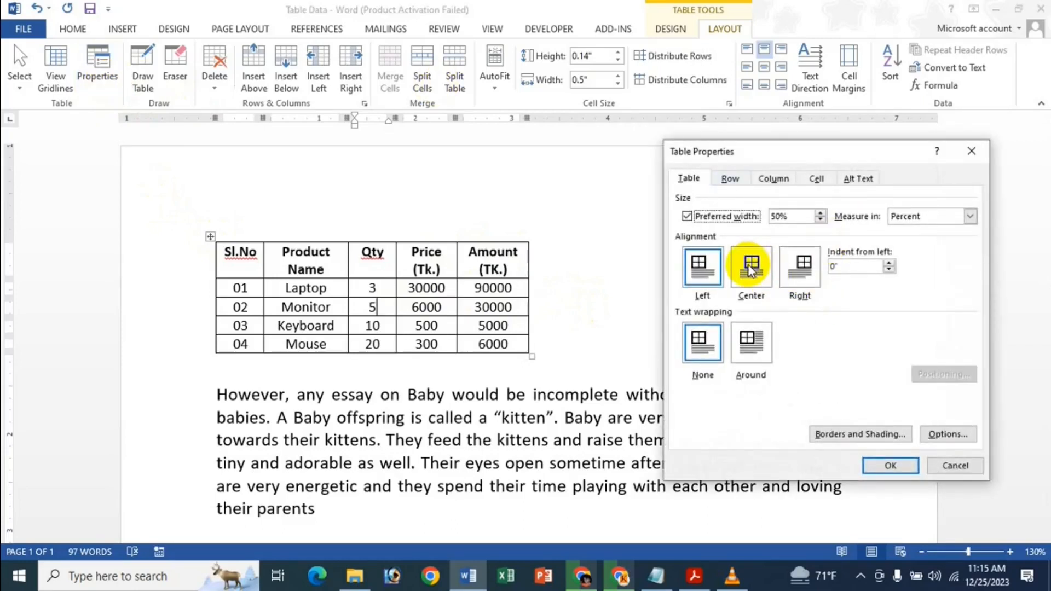
pyautogui.click(749, 273)
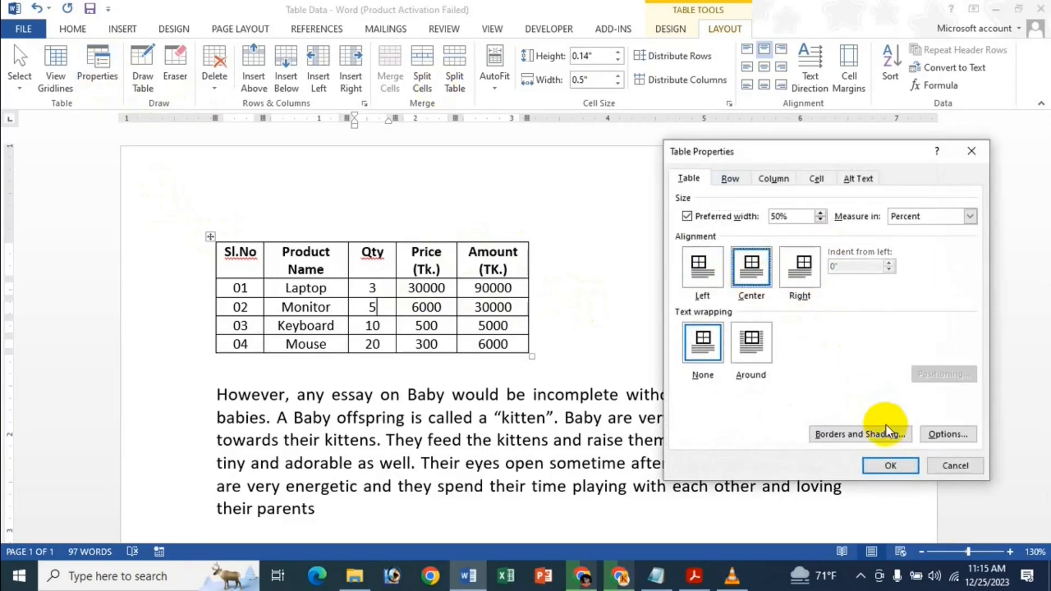
pyautogui.click(893, 461)
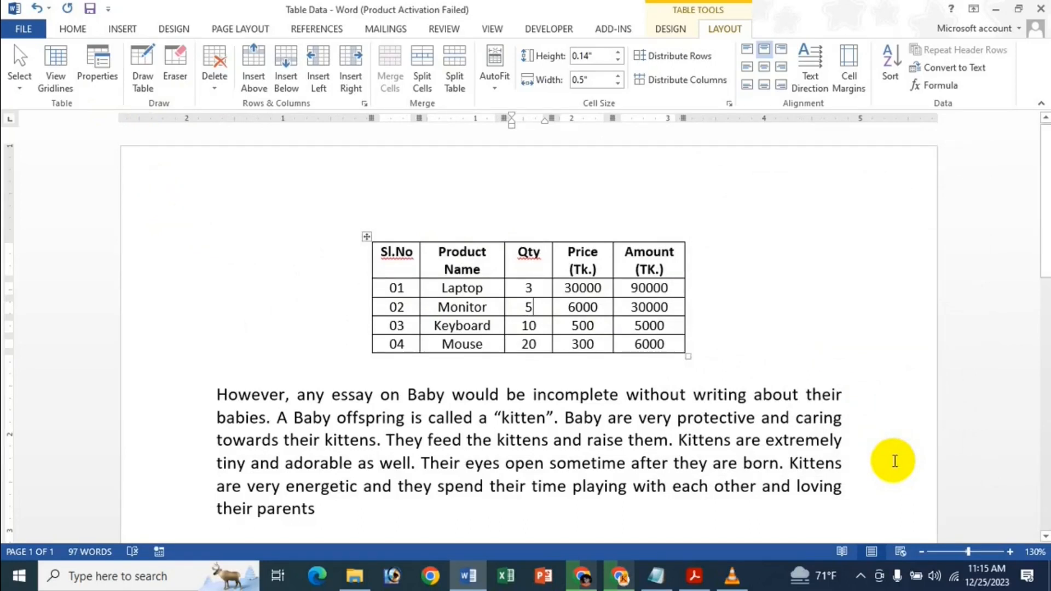
# Align the table to the right of the page in its properties, and undo that alignment change.
pyautogui.click(97, 71)
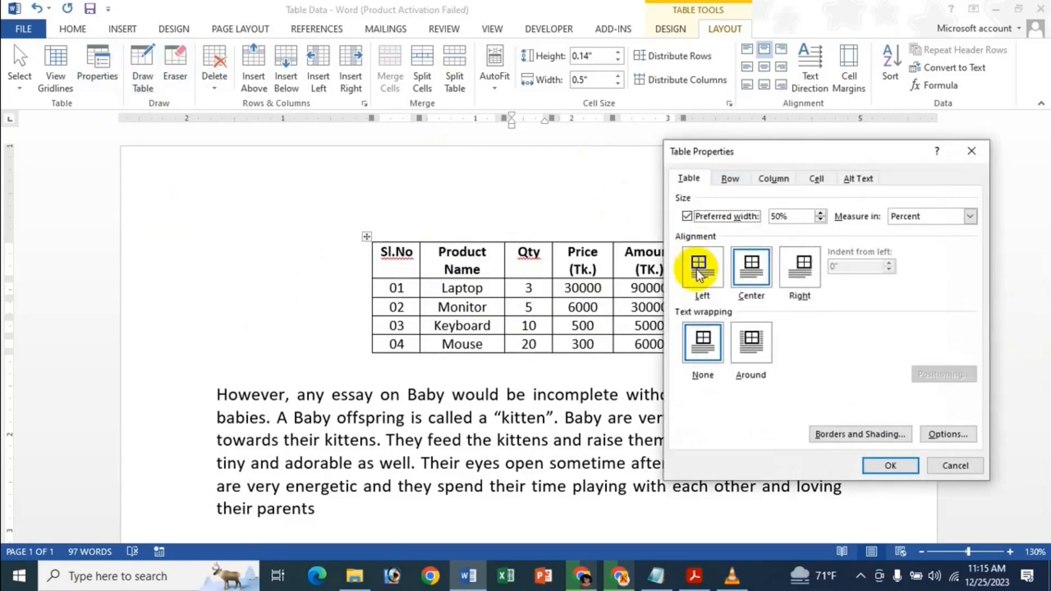
pyautogui.click(803, 285)
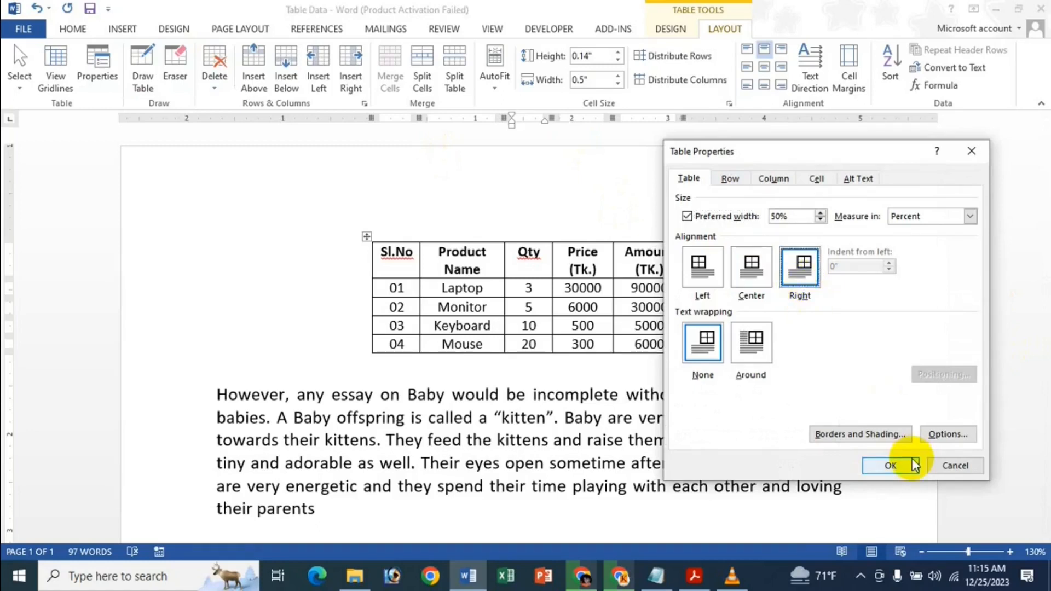
pyautogui.click(890, 464)
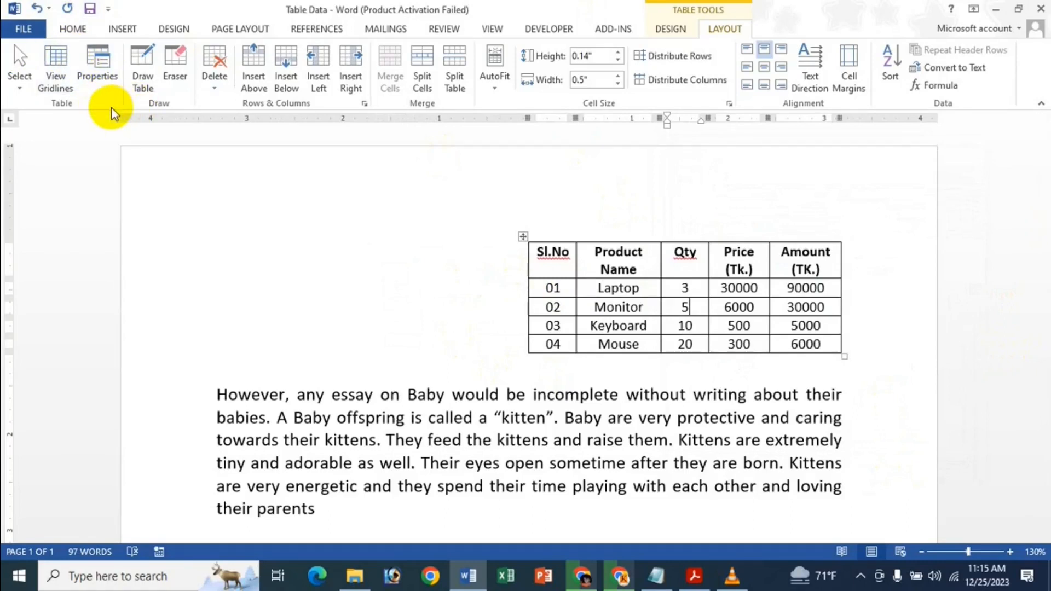
pyautogui.hotkey('ctrl', 'z')
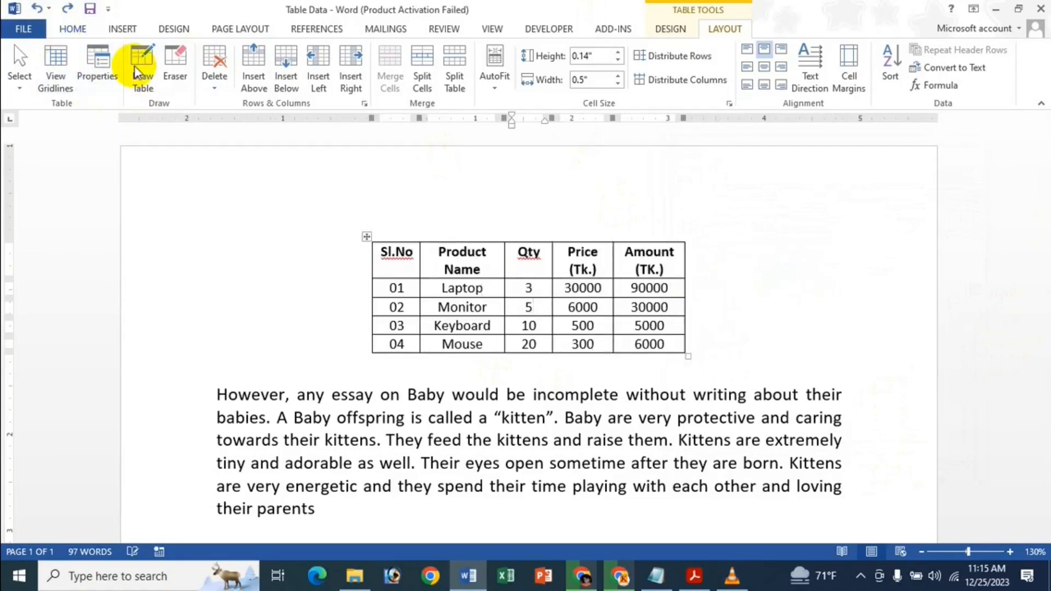
# Set the table's text wrapping to Around in its properties.
pyautogui.click(104, 80)
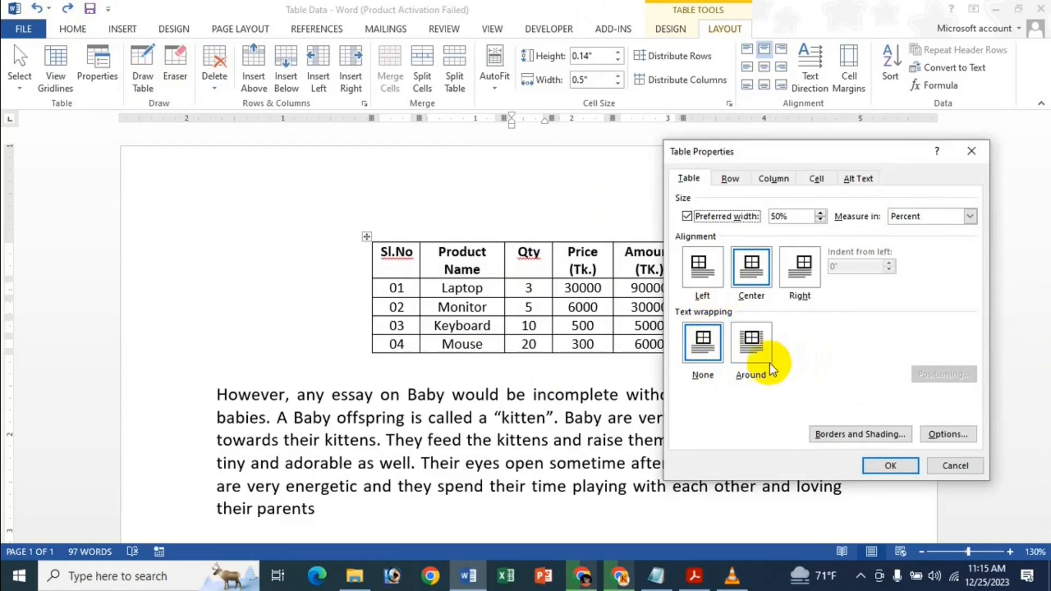
pyautogui.click(752, 353)
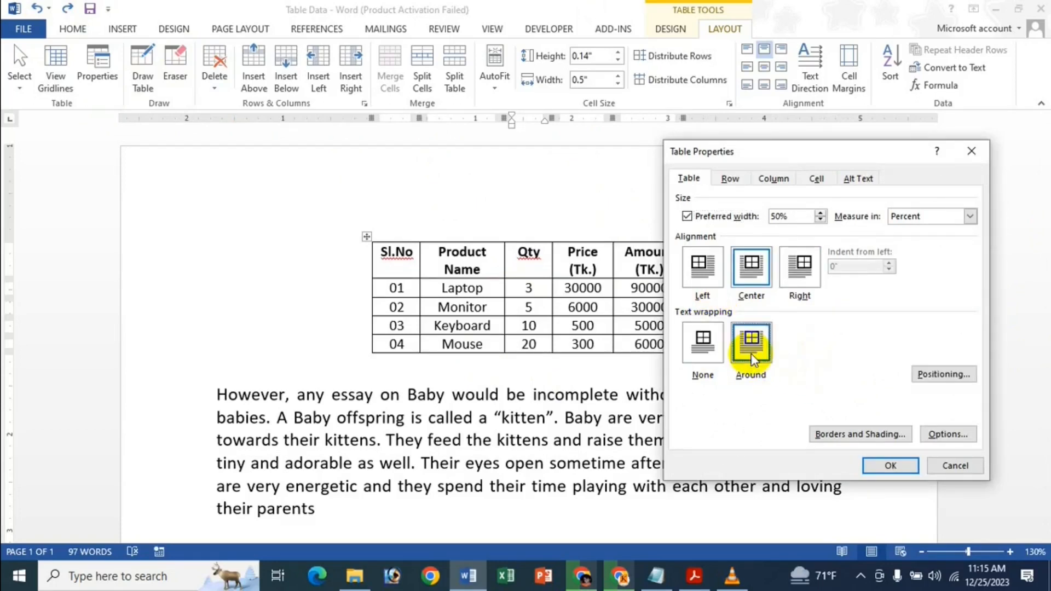
pyautogui.click(898, 466)
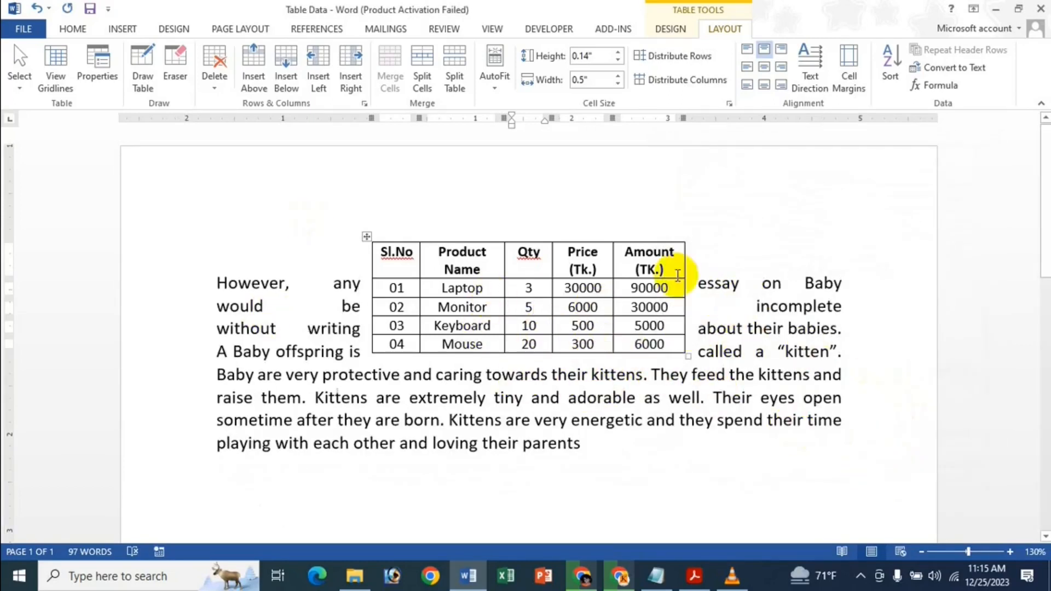
pyautogui.click(106, 82)
pyautogui.click(702, 342)
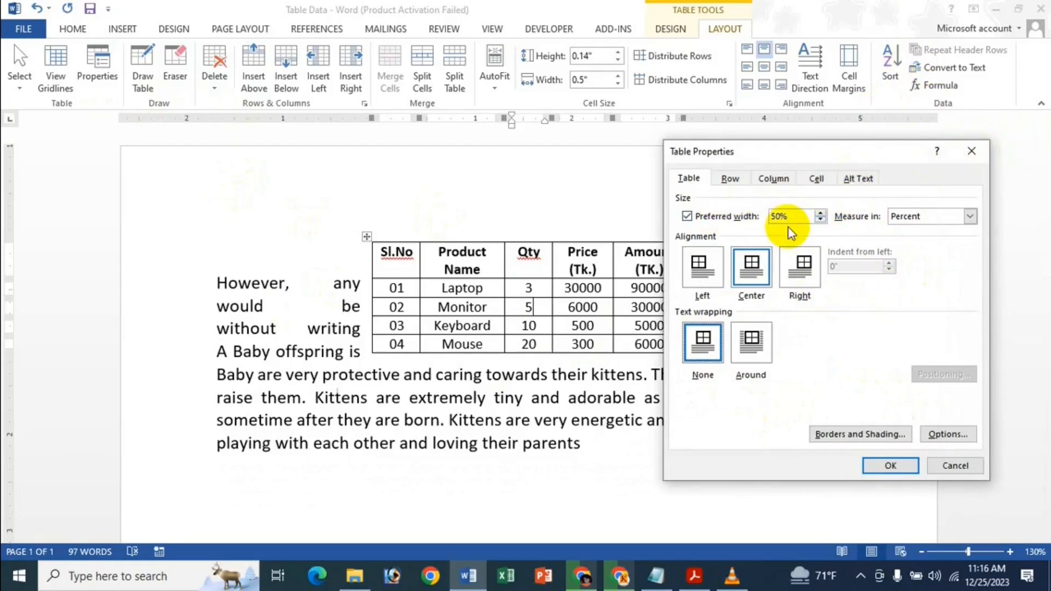
pyautogui.click(981, 155)
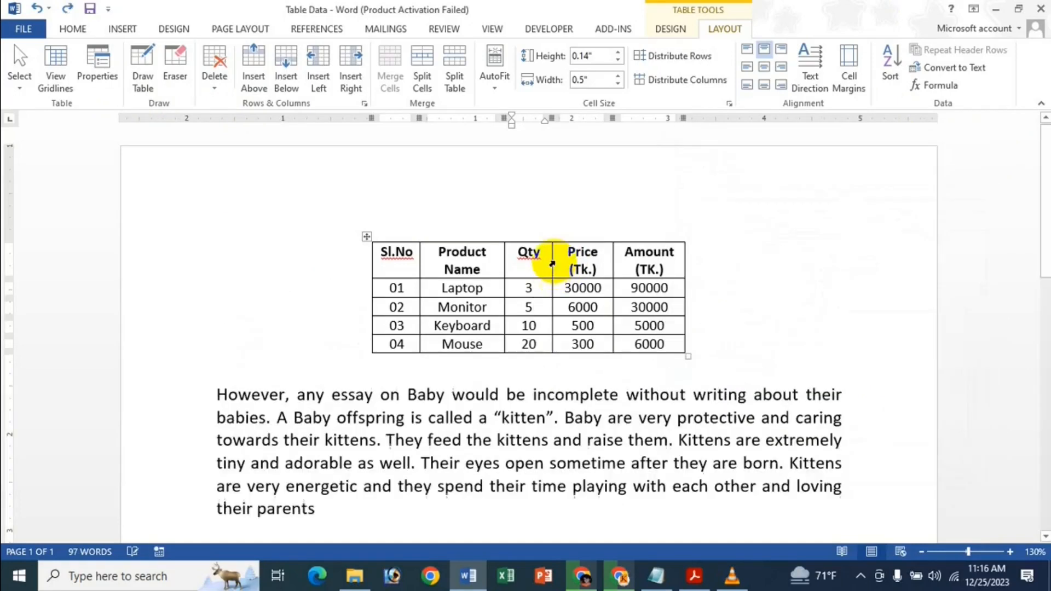
# Undo the table's text wrapping, centering and 50% width changes, and put the cursor in the Laptop row's Qty cell.
pyautogui.hotkey('ctrl', 'z')
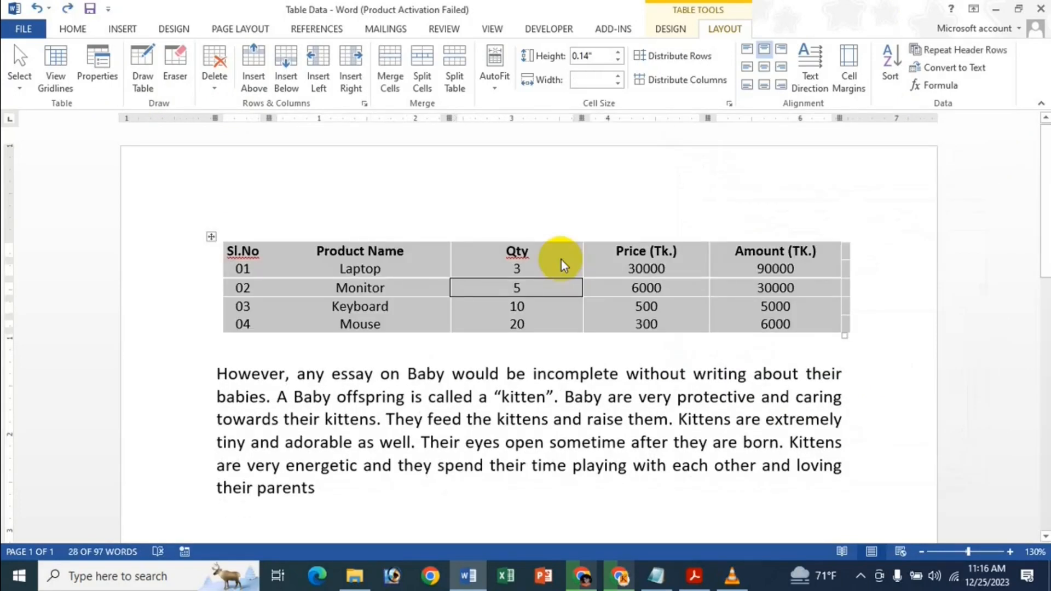
pyautogui.hotkey('ctrl', 'y')
pyautogui.click(558, 258)
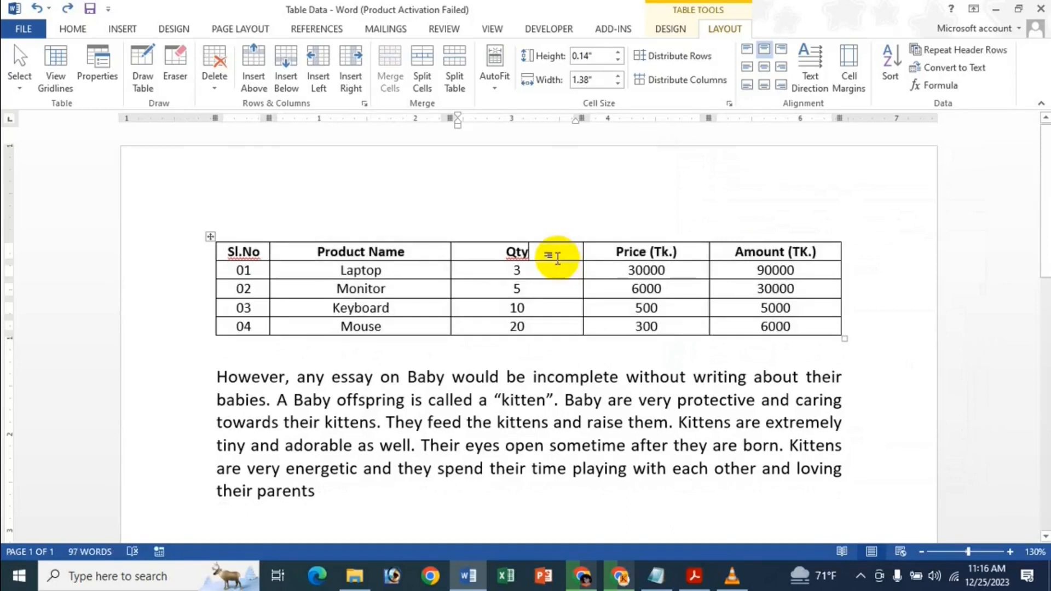
pyautogui.click(525, 270)
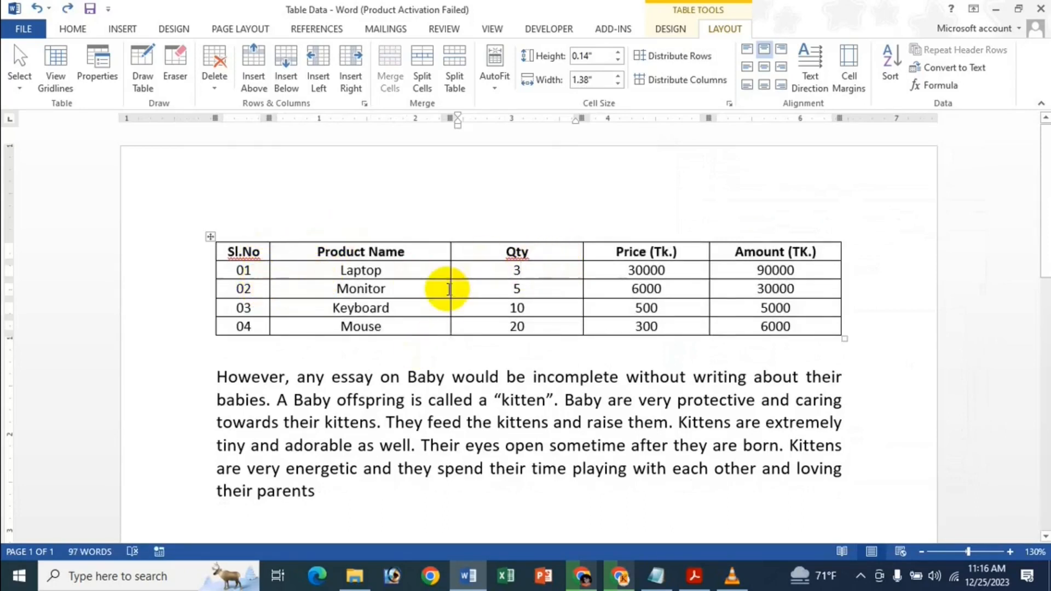
pyautogui.click(100, 75)
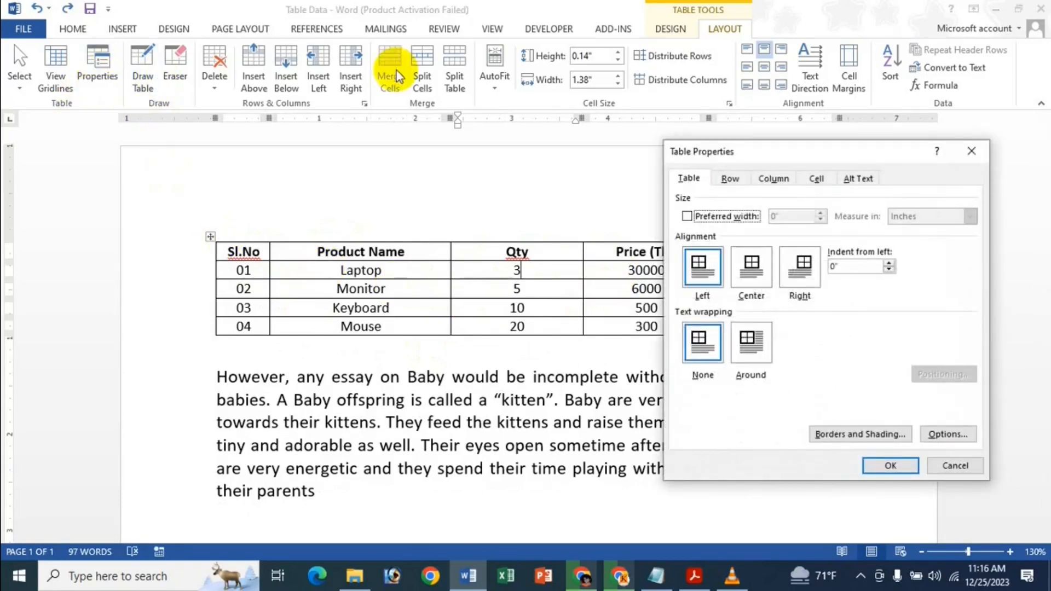
pyautogui.click(731, 176)
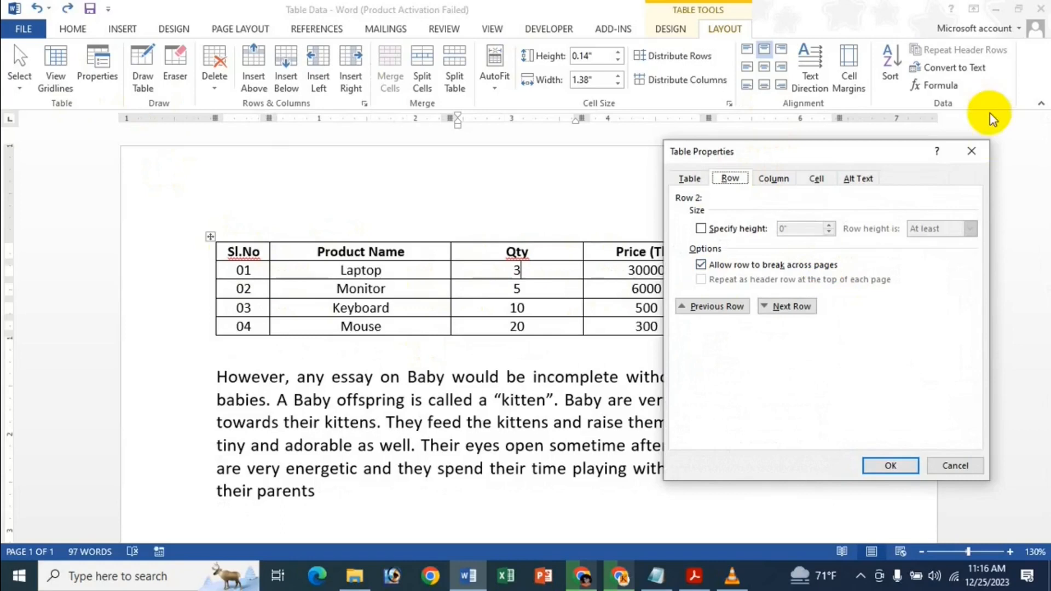
pyautogui.click(976, 160)
# Turn on a specified height for the Laptop row in the table properties and enter 0.5 inches.
pyautogui.click(399, 286)
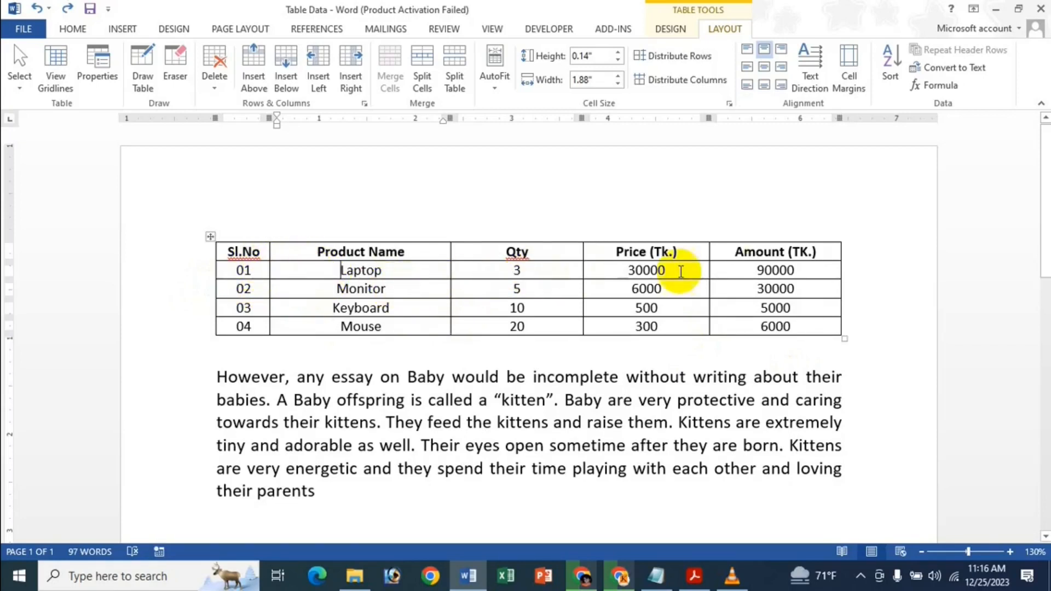
pyautogui.click(94, 72)
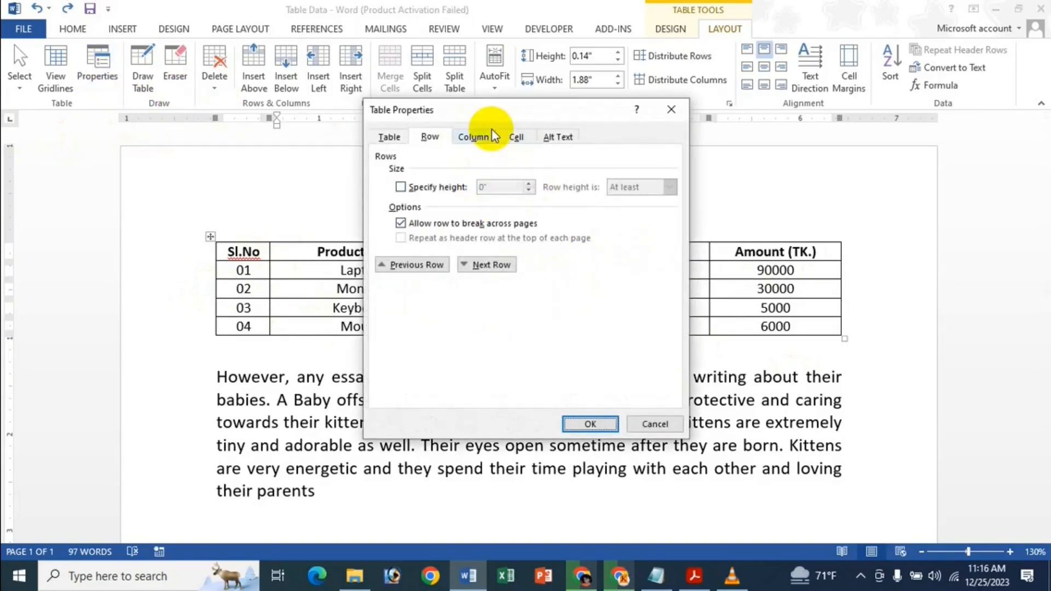
pyautogui.click(421, 189)
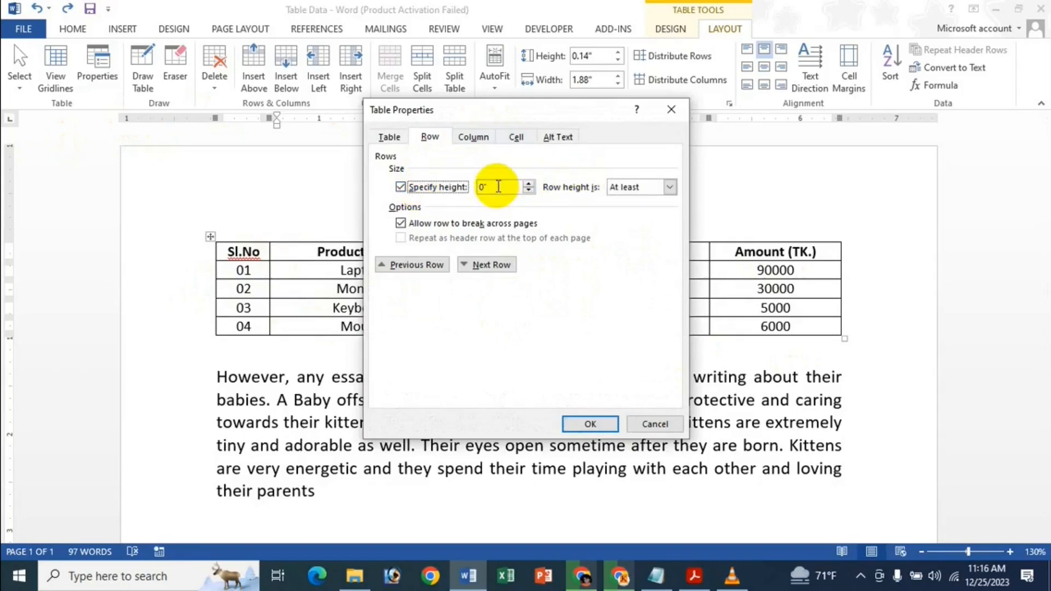
pyautogui.moveTo(504, 112); pyautogui.dragTo(791, 183)
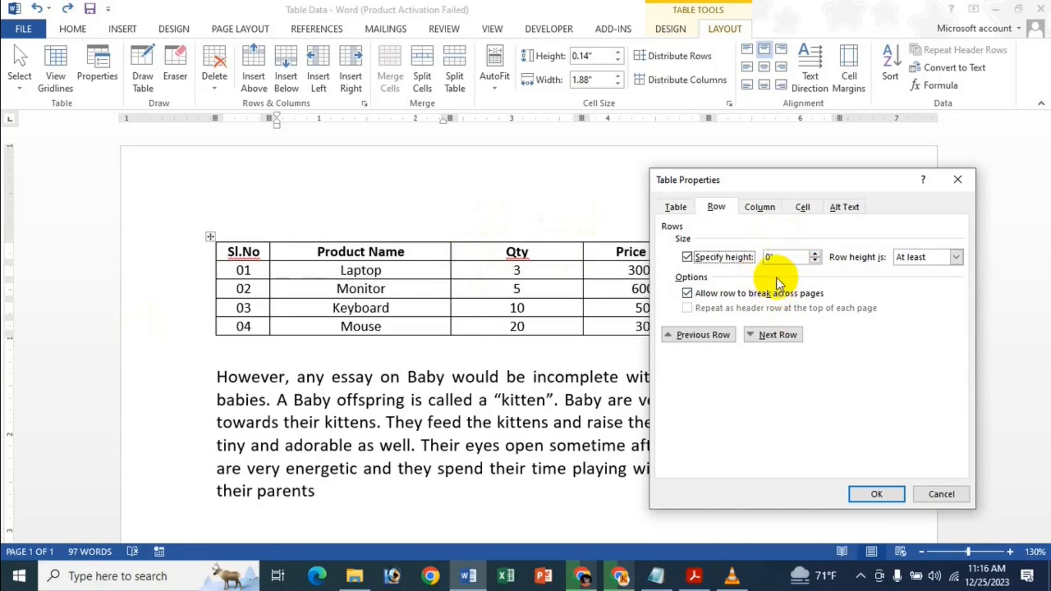
pyautogui.click(791, 257)
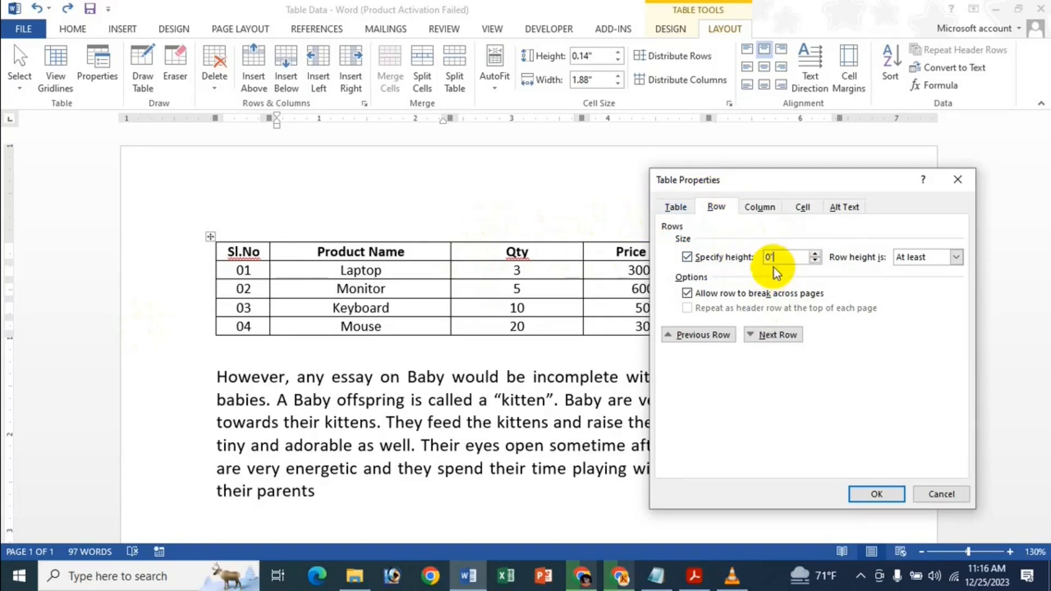
pyautogui.press('BackSpace')
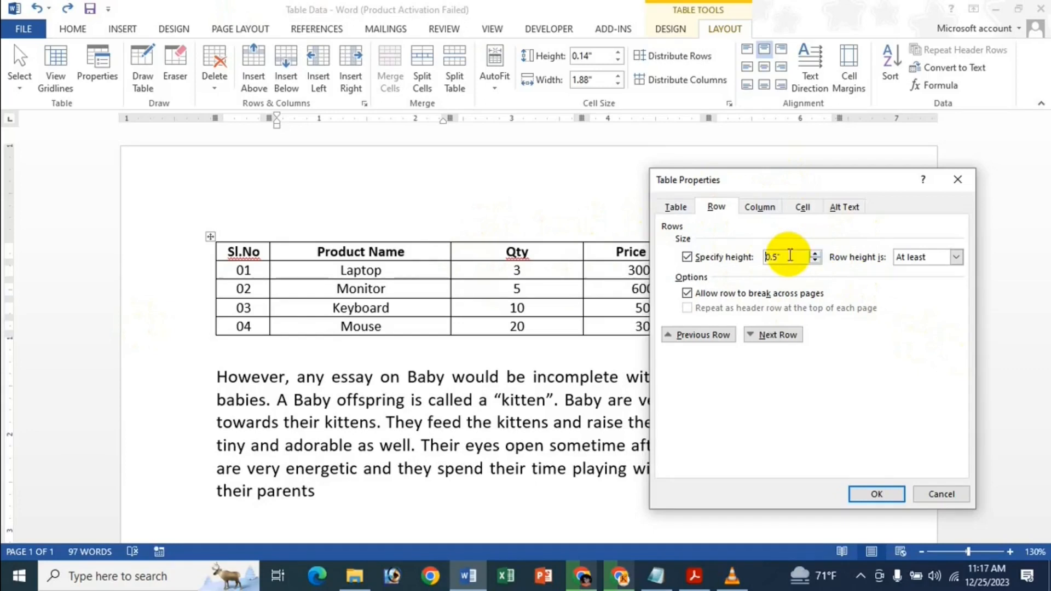
pyautogui.moveTo(793, 257); pyautogui.dragTo(751, 259)
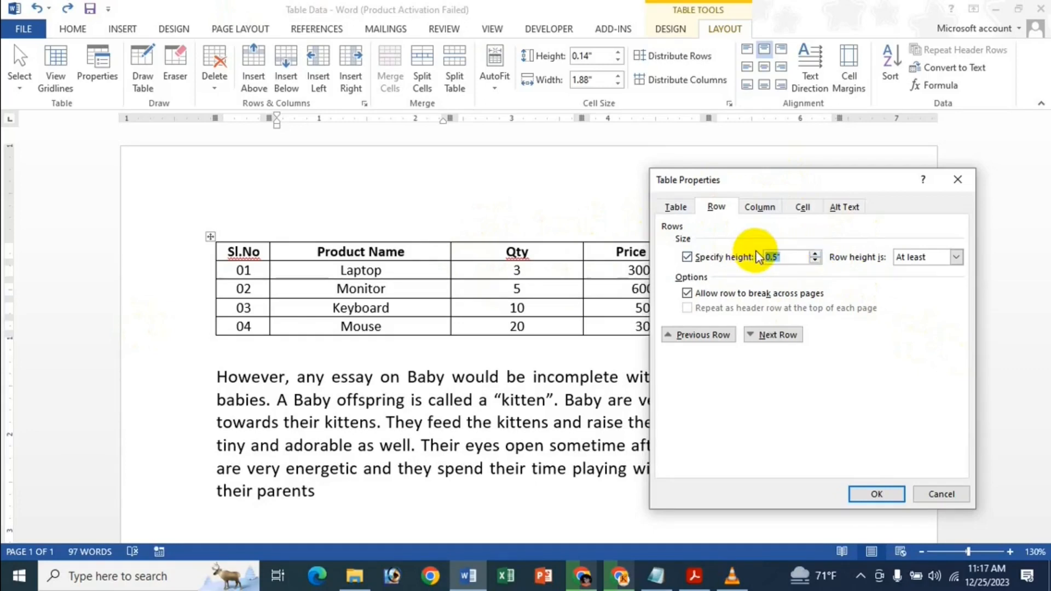
# Change the Laptop row's specified height to at least 3 inches, apply it and check the table.
pyautogui.click(929, 258)
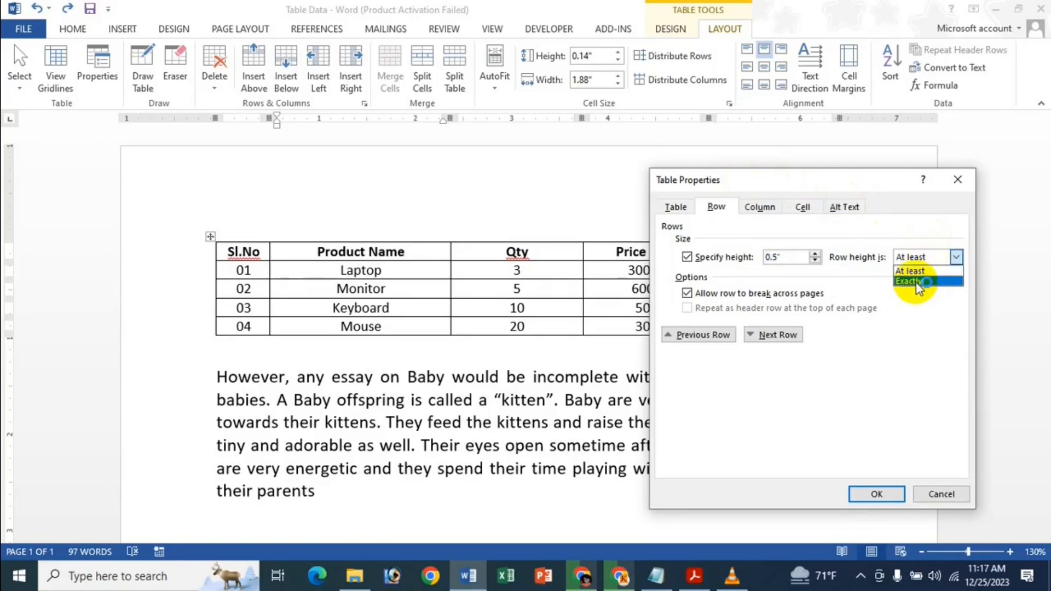
pyautogui.click(784, 258)
pyautogui.moveTo(784, 259); pyautogui.dragTo(731, 261)
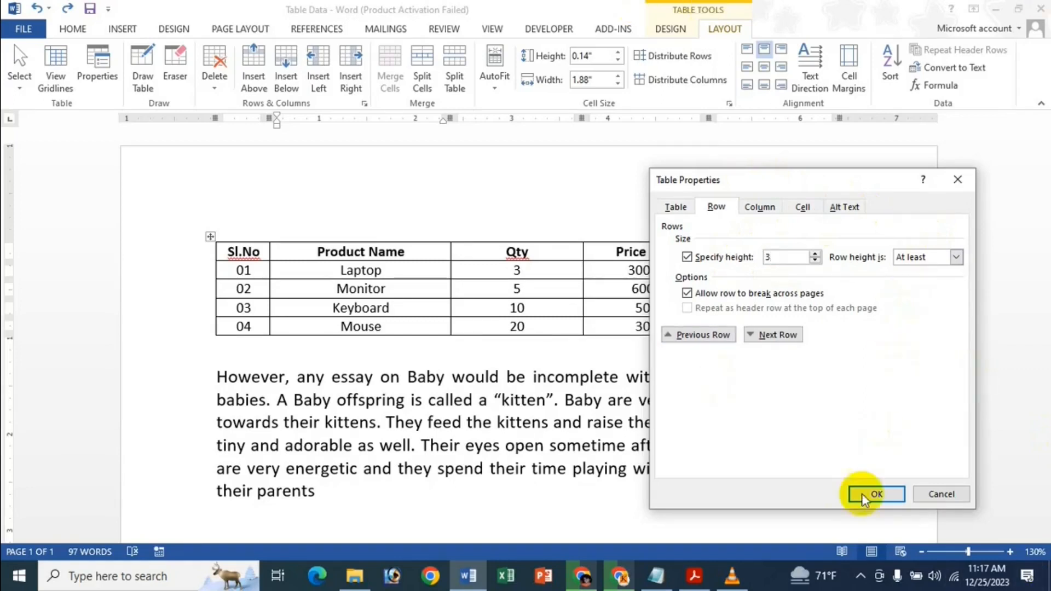
pyautogui.click(877, 494)
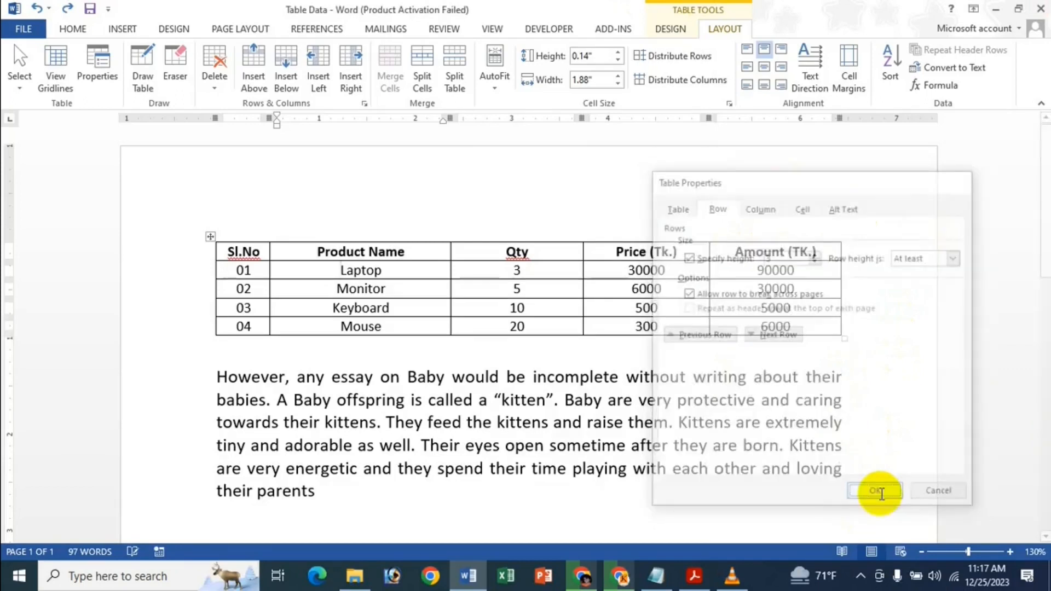
pyautogui.scroll(-6, 539, 348)
pyautogui.scroll(2, 537, 347)
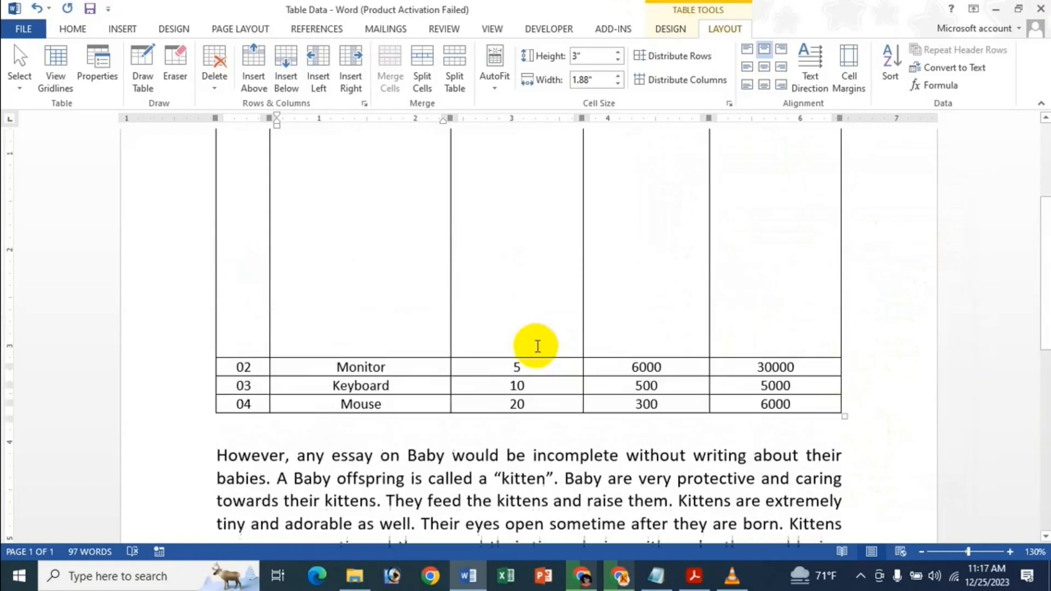
pyautogui.scroll(4, 523, 180)
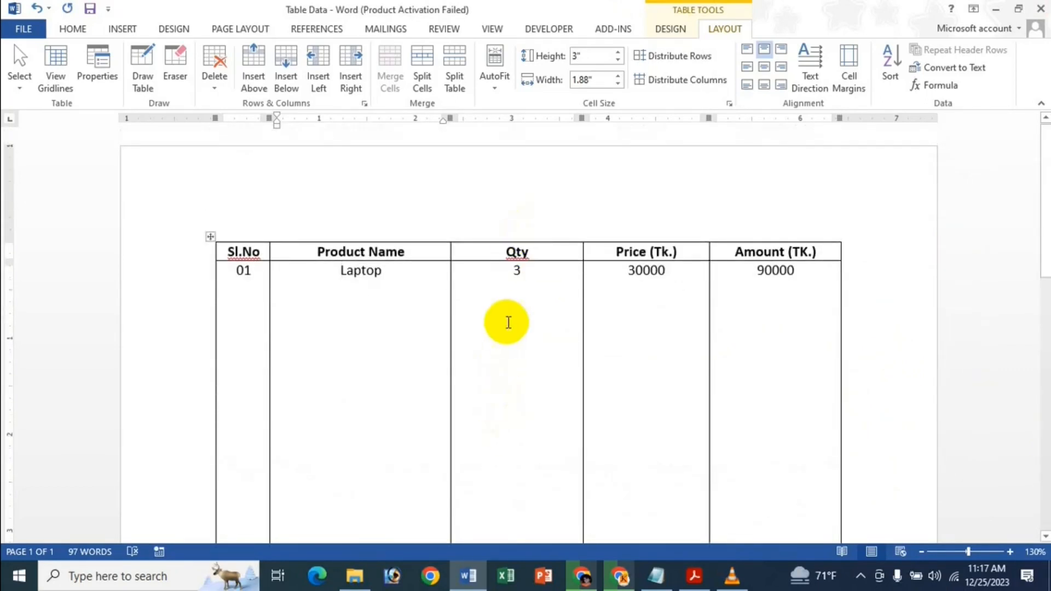
# Set the Laptop row's specified height to 2.3 inches in the table properties.
pyautogui.scroll(-1, 506, 323)
pyautogui.click(113, 78)
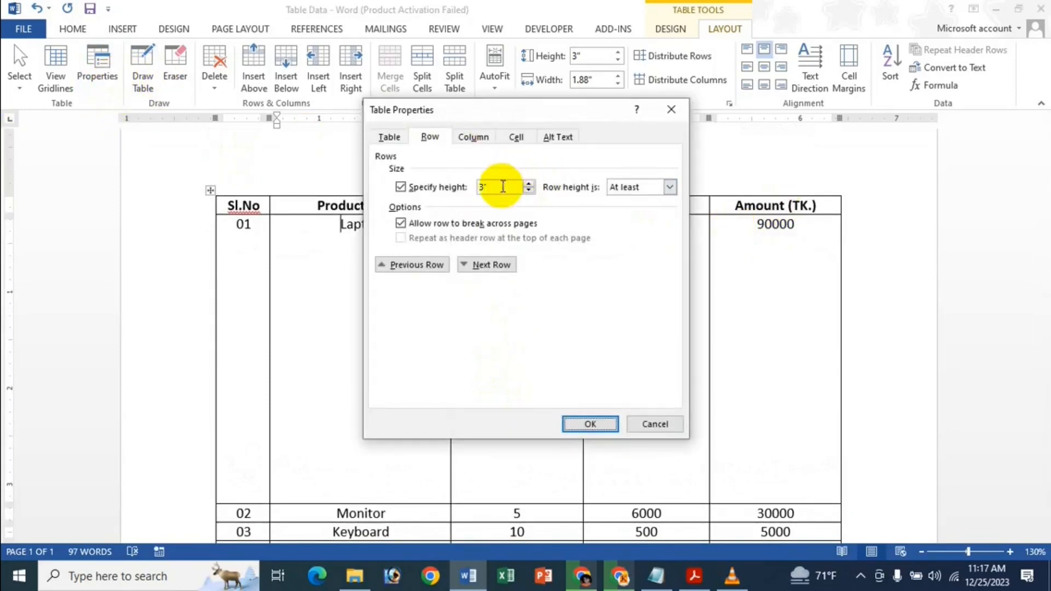
pyautogui.click(492, 186)
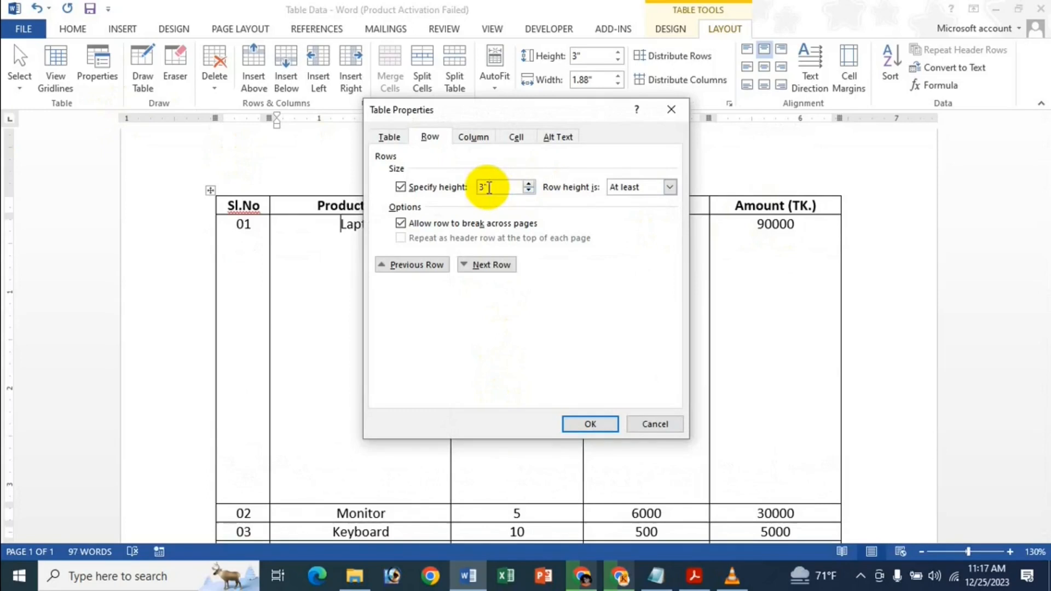
pyautogui.moveTo(489, 187); pyautogui.dragTo(470, 202)
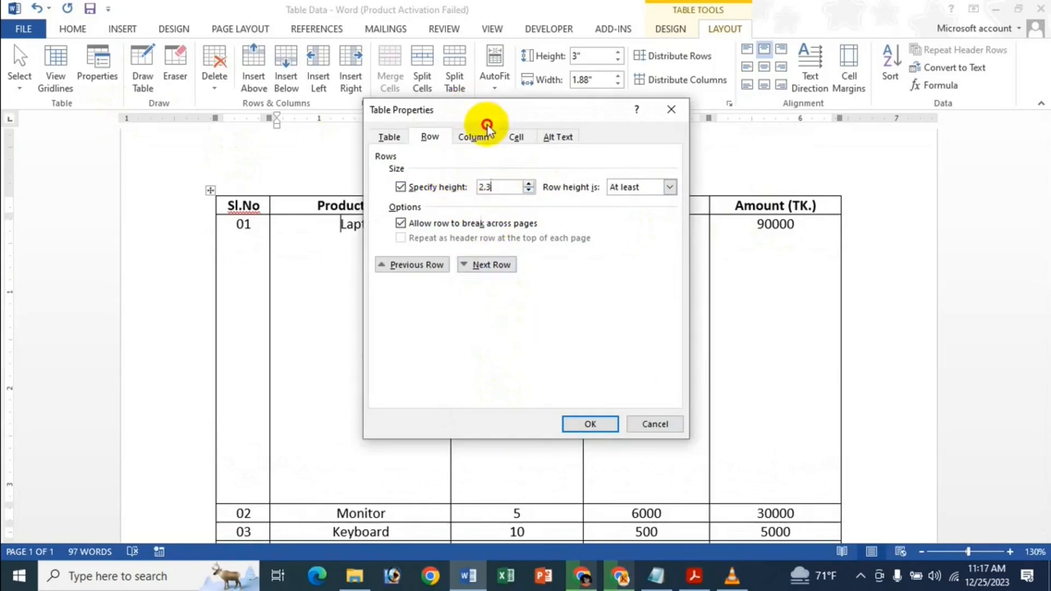
pyautogui.moveTo(487, 125); pyautogui.dragTo(592, 176)
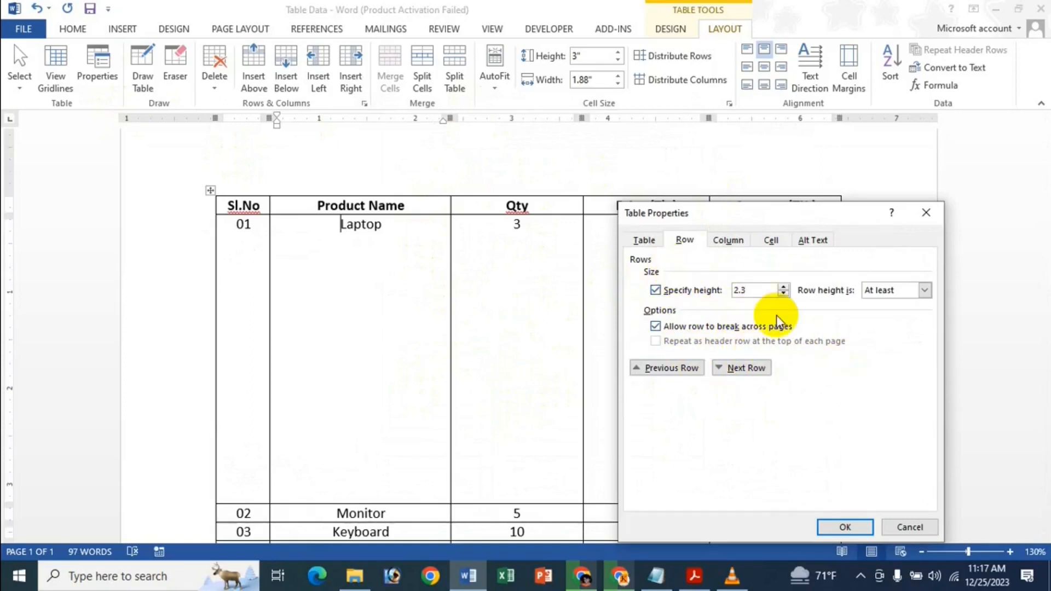
# Go to the Monitor row, specify its height as at least 2.5 inches, and advance to the Keyboard row.
pyautogui.click(768, 369)
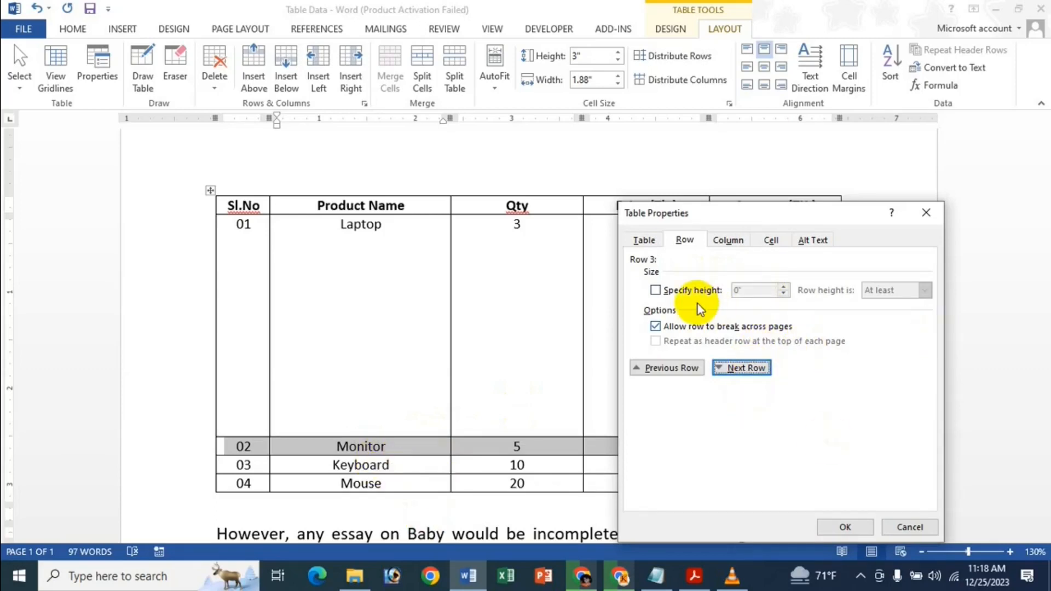
pyautogui.click(685, 291)
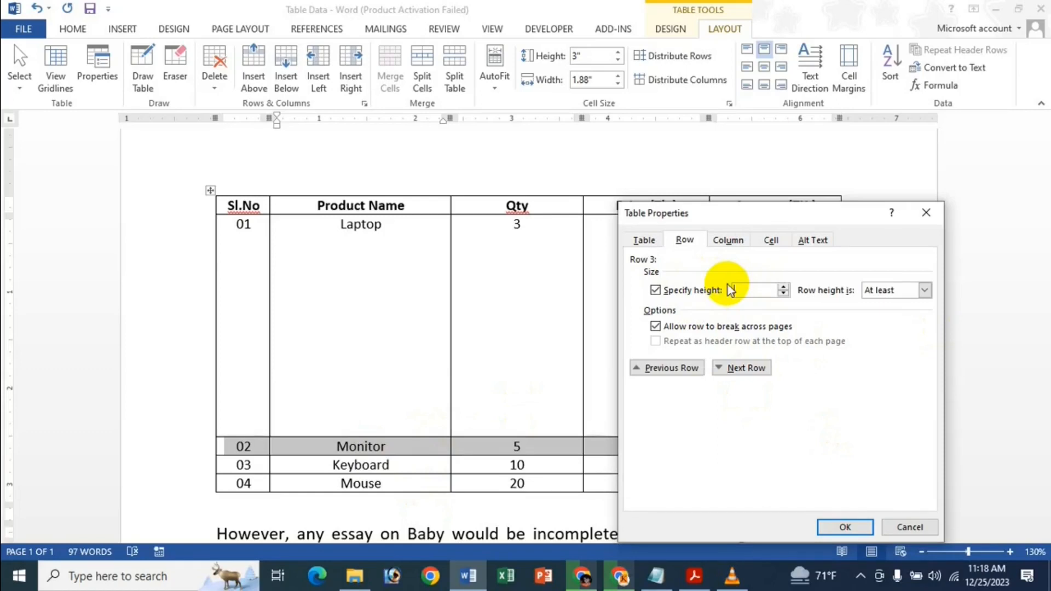
pyautogui.write('.5')
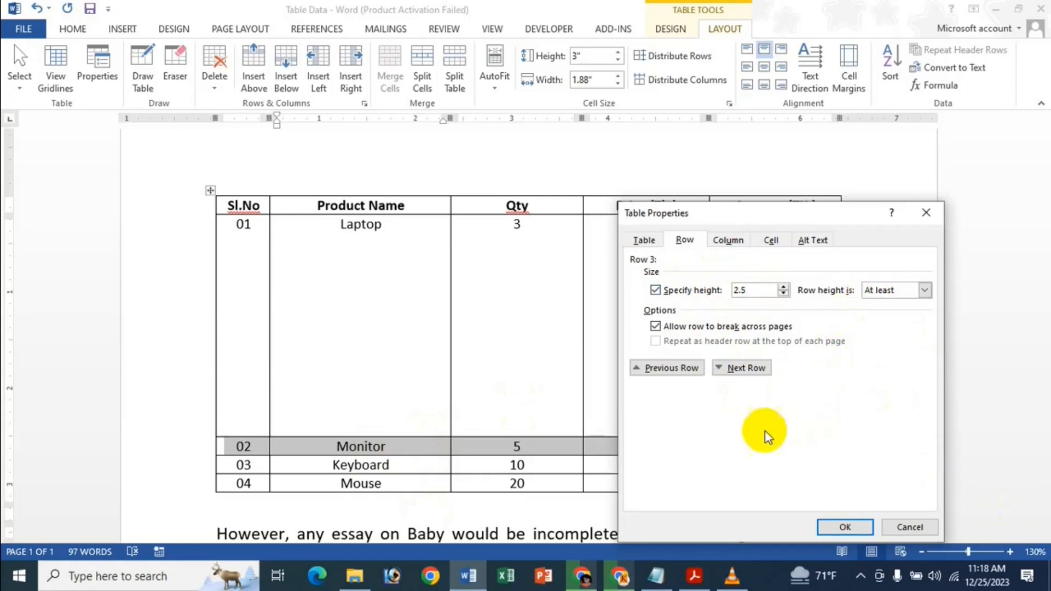
pyautogui.click(725, 374)
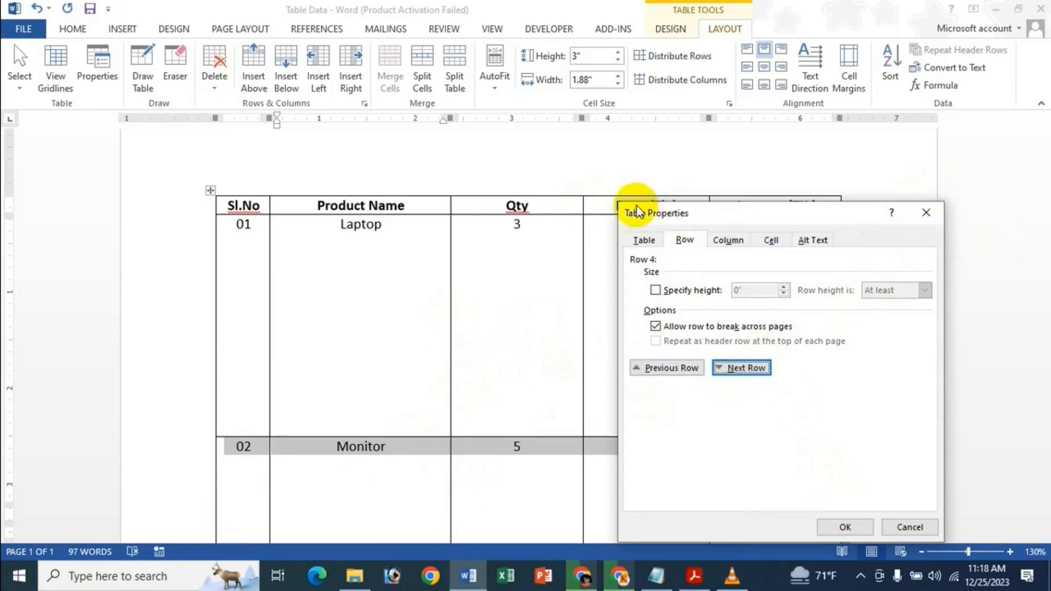
pyautogui.click(490, 174)
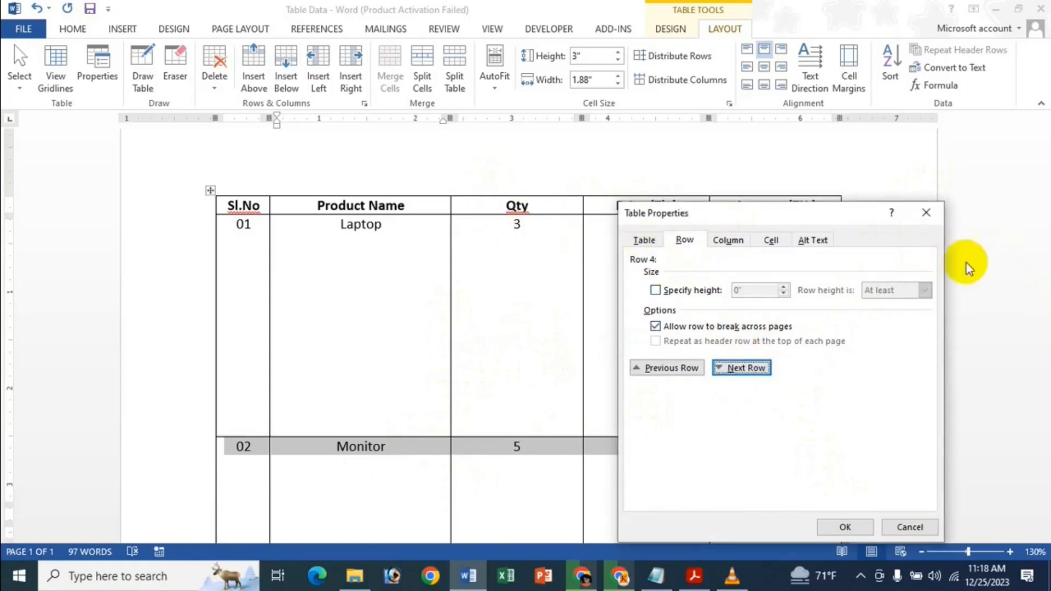
# Specify a height of at least 1.2 inches for the Keyboard row, advance to the Mouse row, and close the table properties.
pyautogui.click(703, 290)
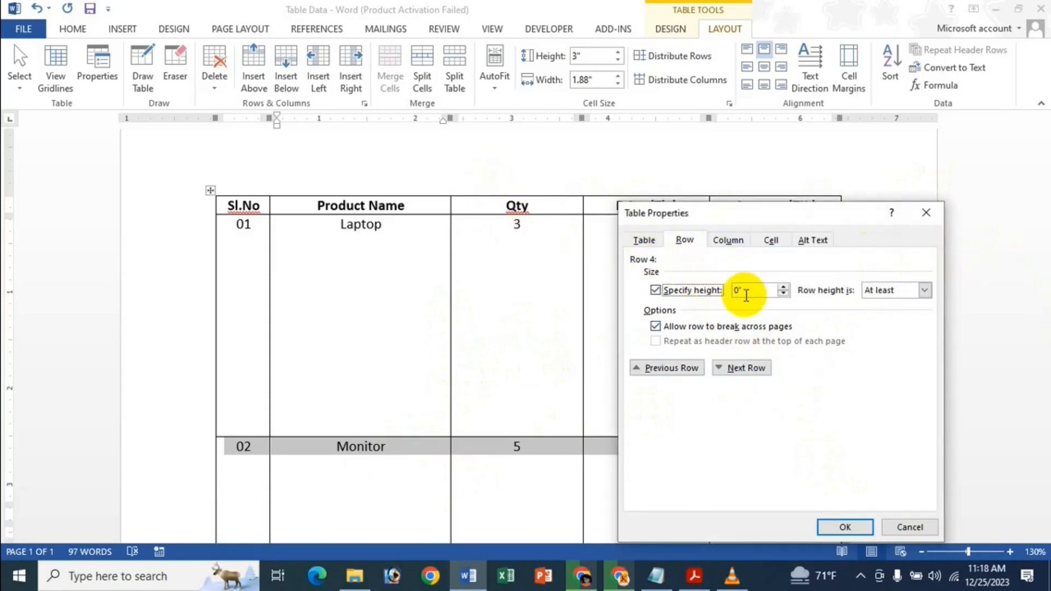
pyautogui.moveTo(743, 292); pyautogui.dragTo(716, 297)
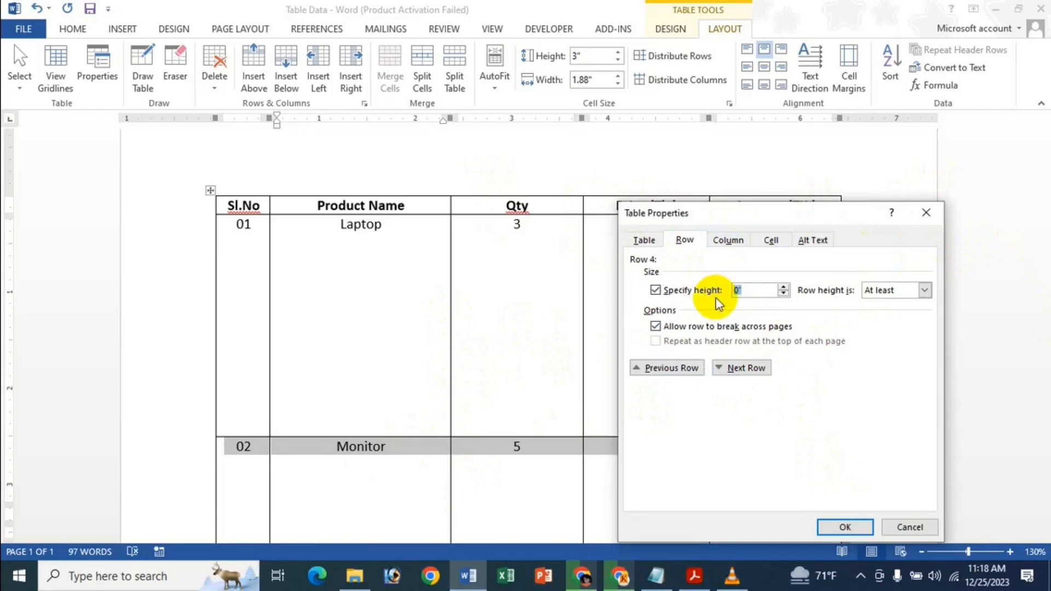
pyautogui.write('1.2')
pyautogui.click(764, 372)
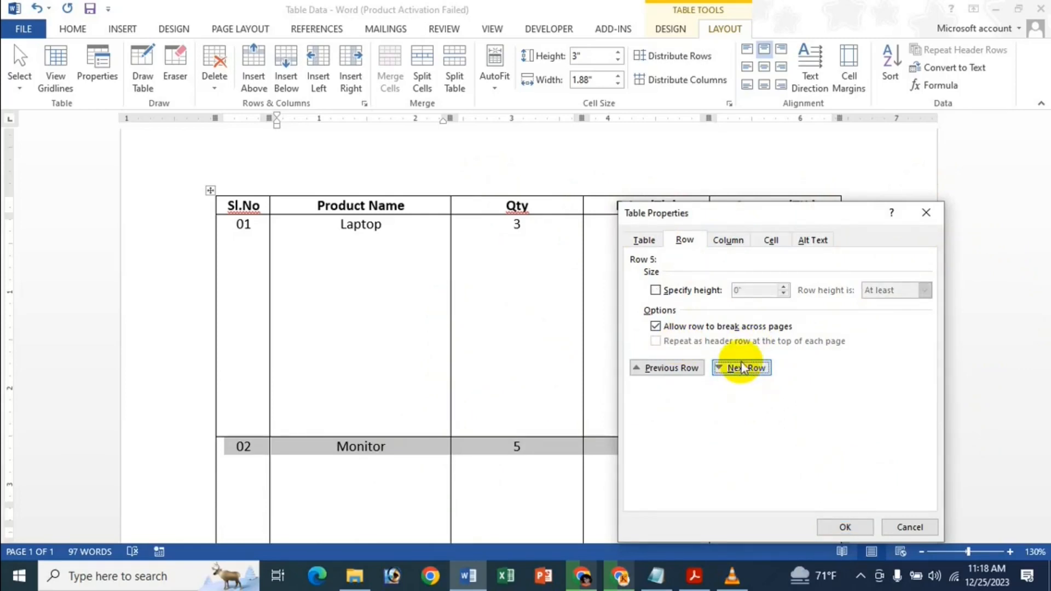
pyautogui.click(927, 213)
# Check the Keyboard, Monitor and Laptop row heights in the document.
pyautogui.scroll(-7, 684, 295)
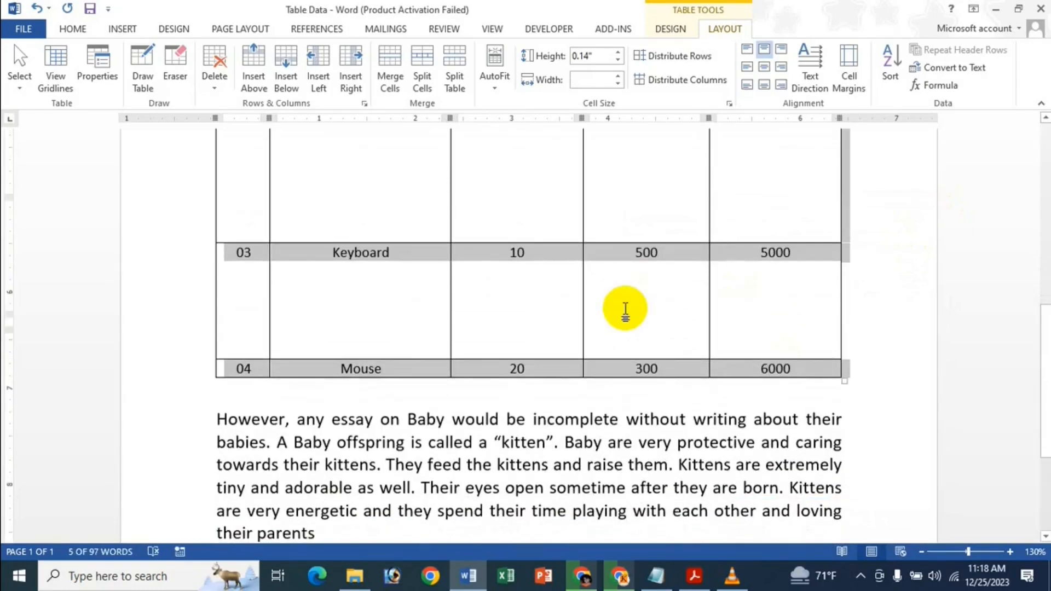
pyautogui.click(611, 291)
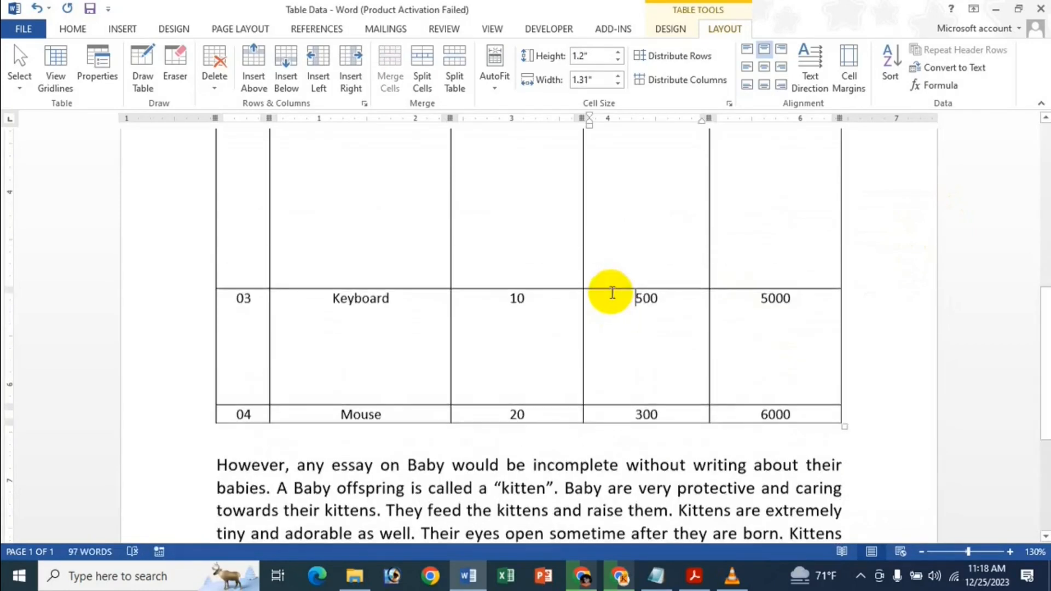
pyautogui.scroll(3, 613, 294)
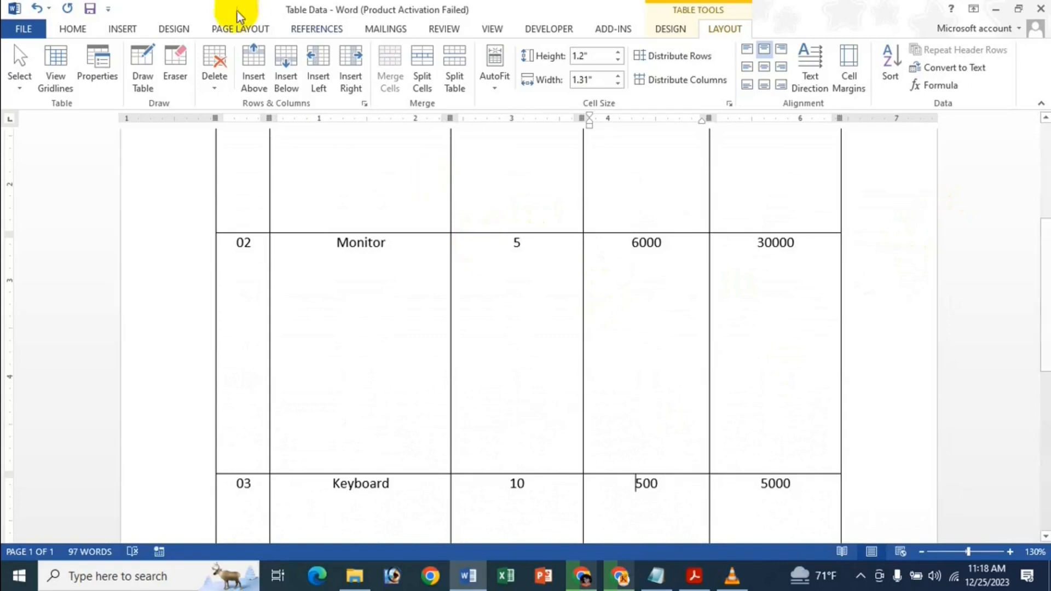
pyautogui.click(345, 255)
pyautogui.scroll(2, 326, 172)
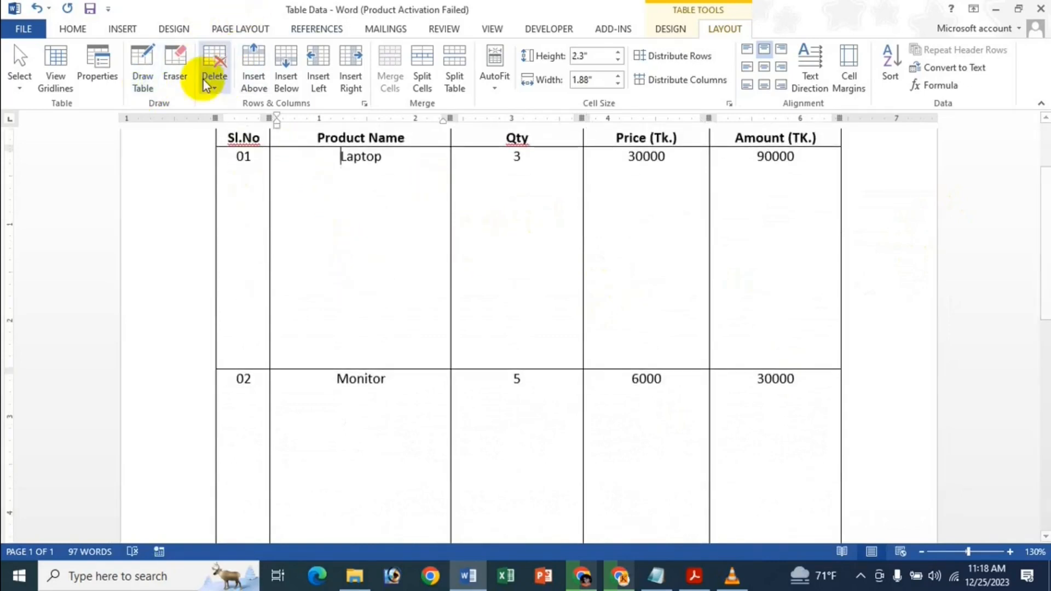
pyautogui.scroll(-3, 432, 279)
pyautogui.scroll(1, 427, 281)
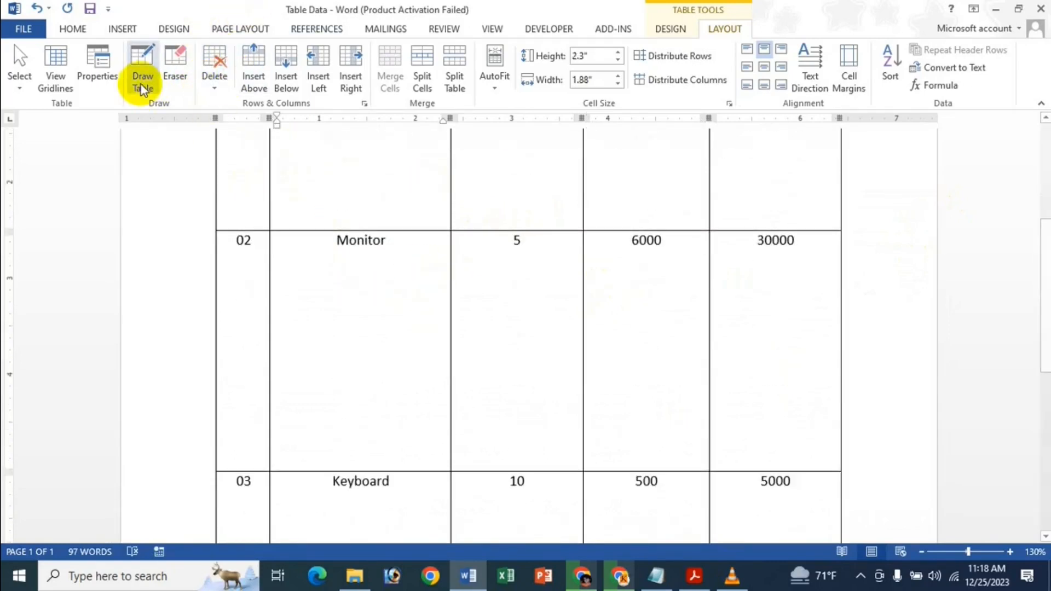
# Step back and forth through the rows in the table properties to review each row's specified height, and close the dialog.
pyautogui.click(102, 70)
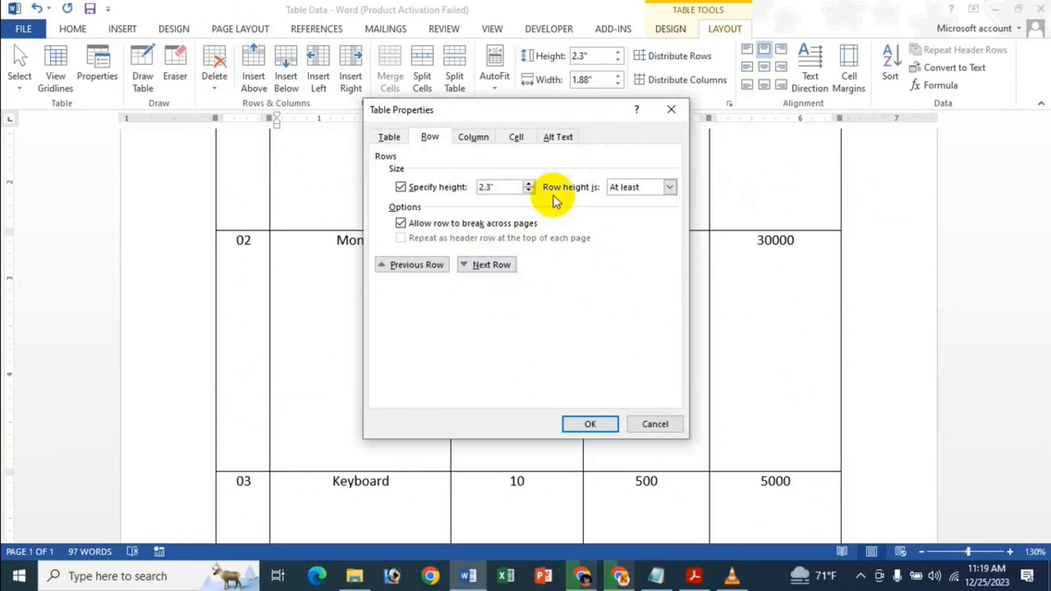
pyautogui.click(482, 264)
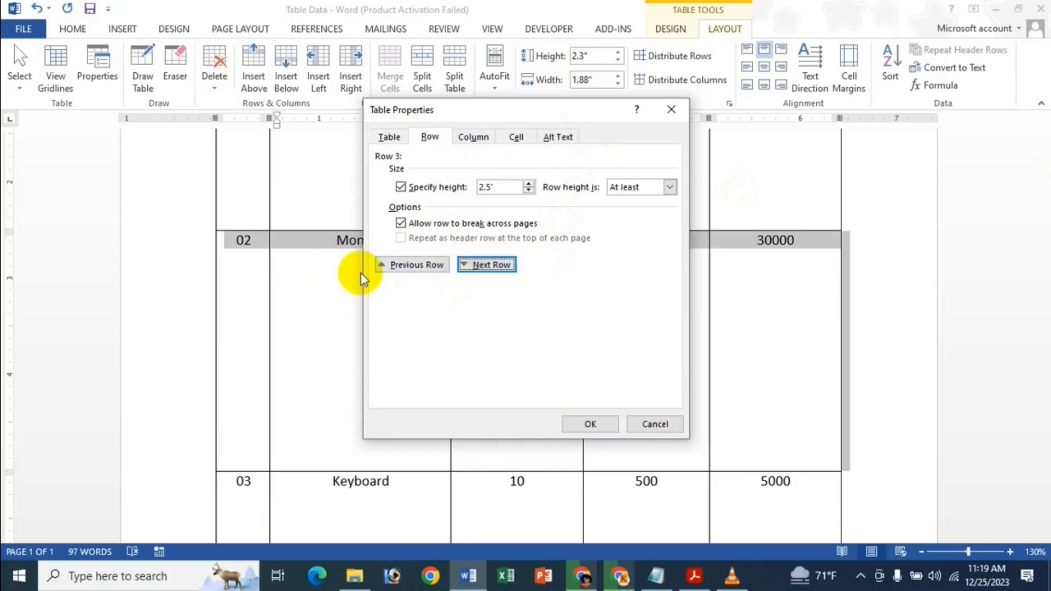
pyautogui.click(506, 268)
pyautogui.click(432, 266)
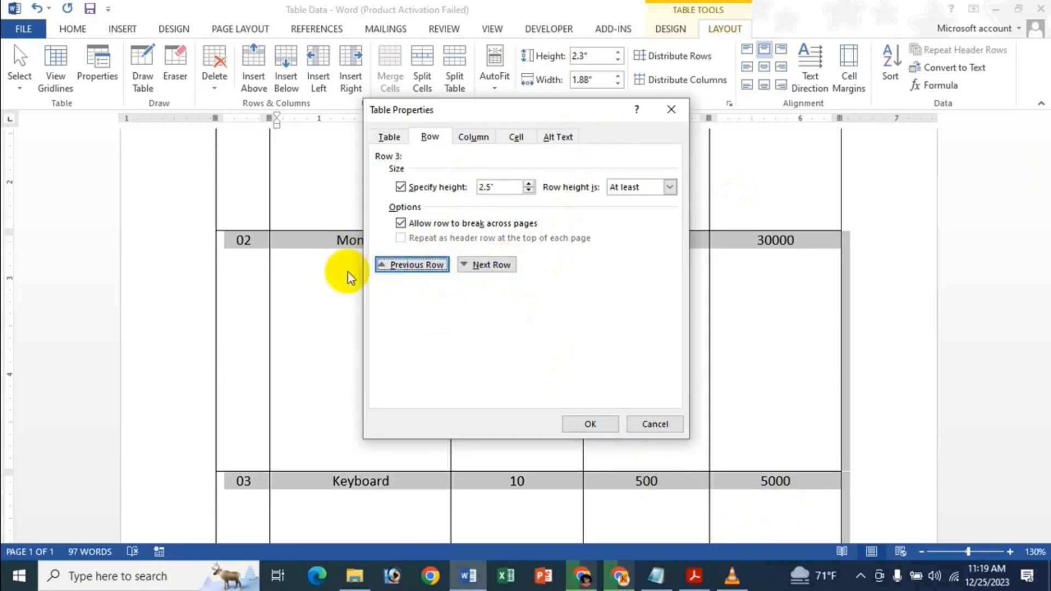
pyautogui.click(413, 266)
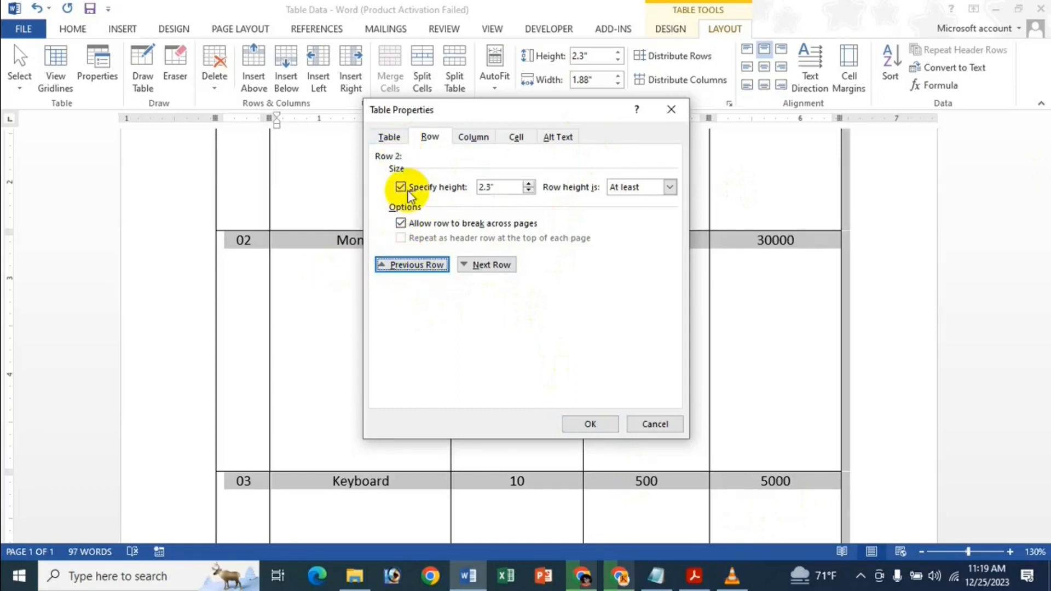
pyautogui.click(414, 266)
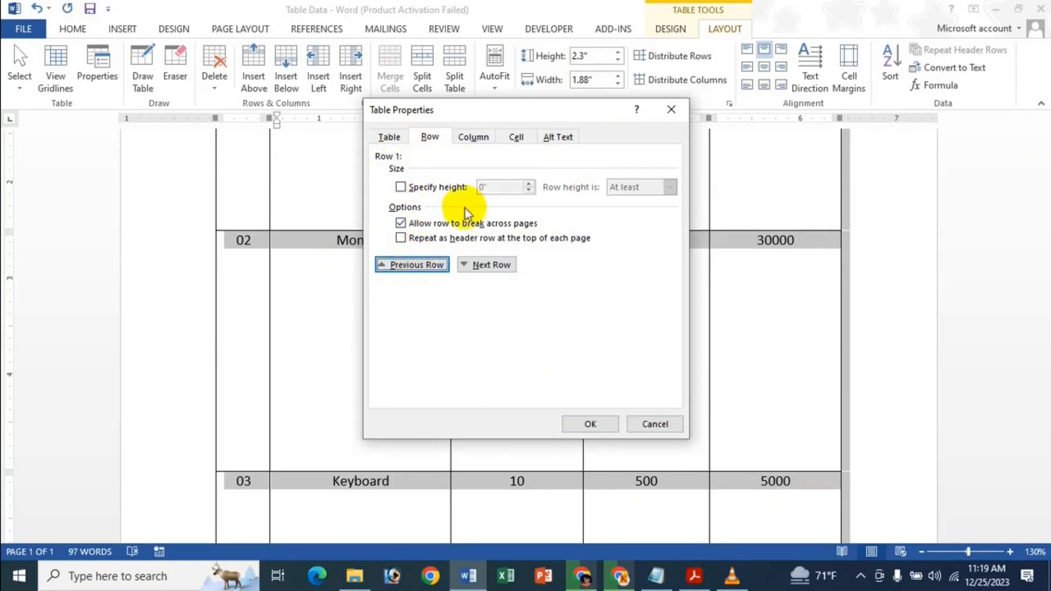
pyautogui.click(492, 265)
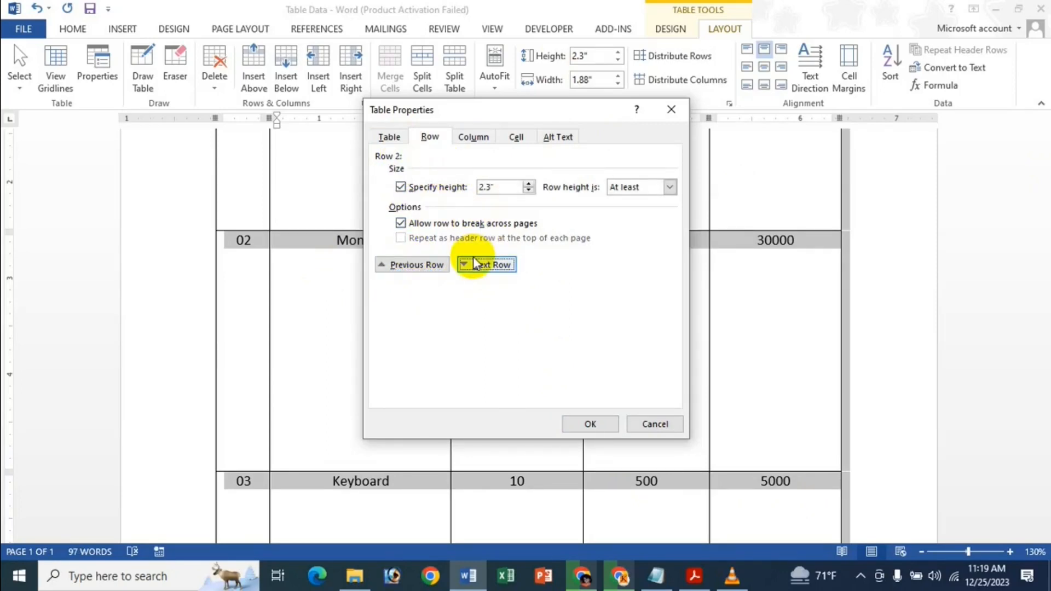
pyautogui.click(473, 258)
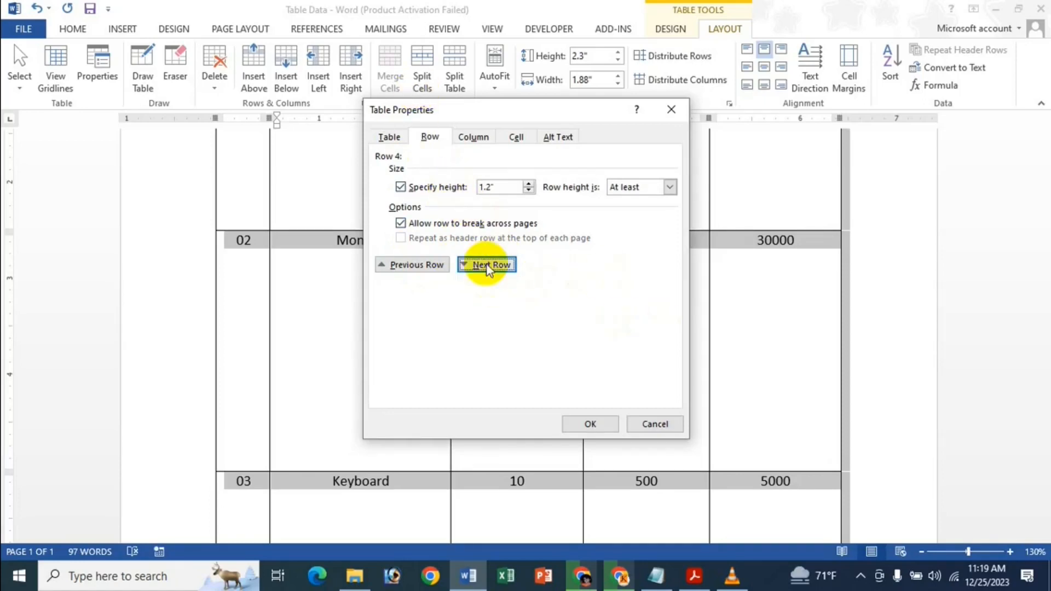
pyautogui.click(437, 265)
pyautogui.click(444, 268)
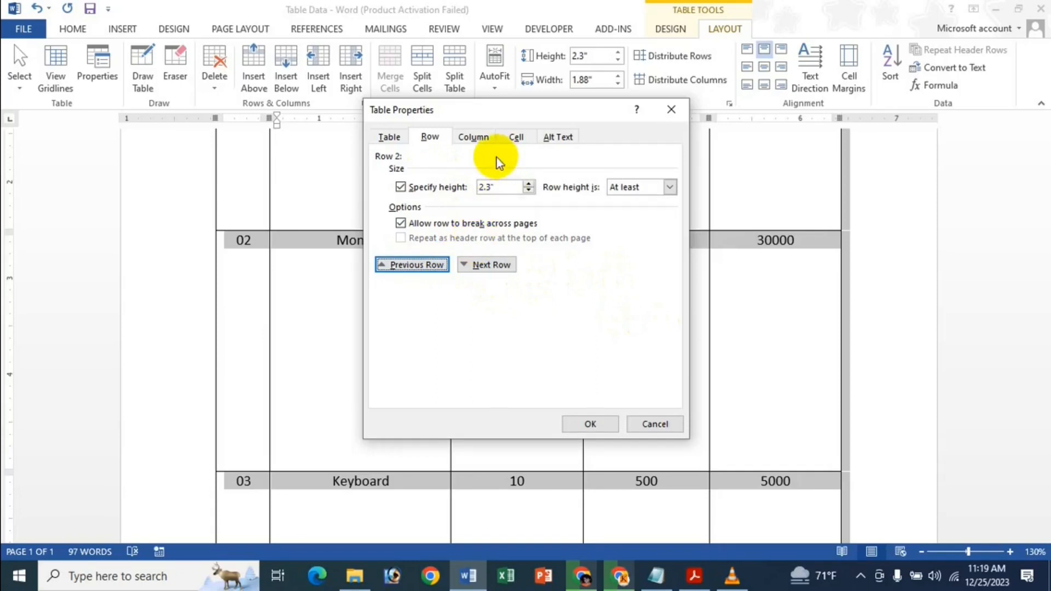
pyautogui.click(686, 114)
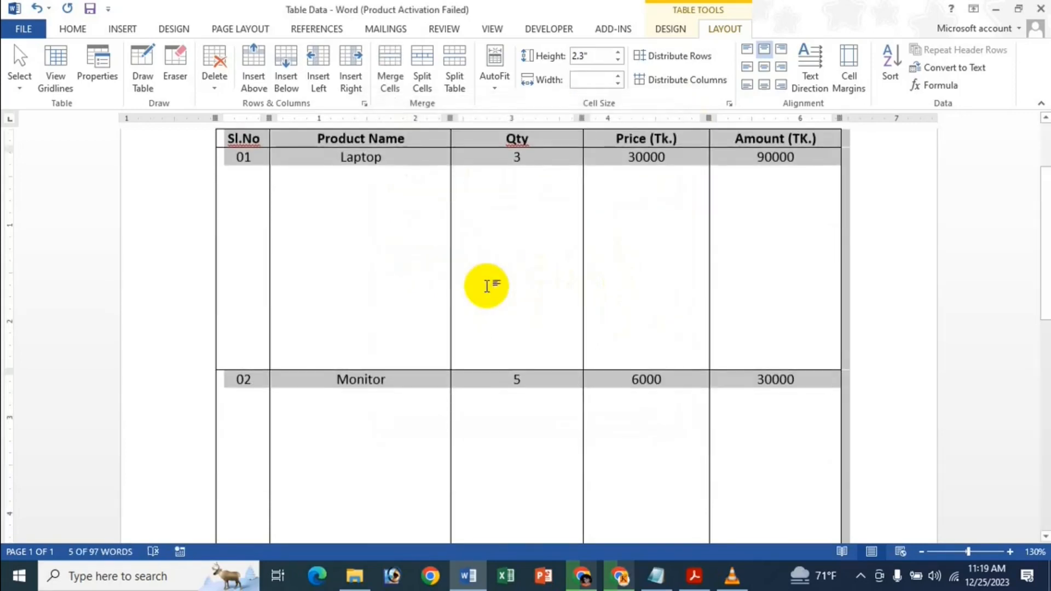
# Undo the height changes made to the Laptop, Monitor and Keyboard rows.
pyautogui.hotkey('ctrl', 'z')
pyautogui.hotkey('ctrl', 'z')
pyautogui.hotkey('ctrl', 'z')
pyautogui.hotkey('ctrl', 'z')
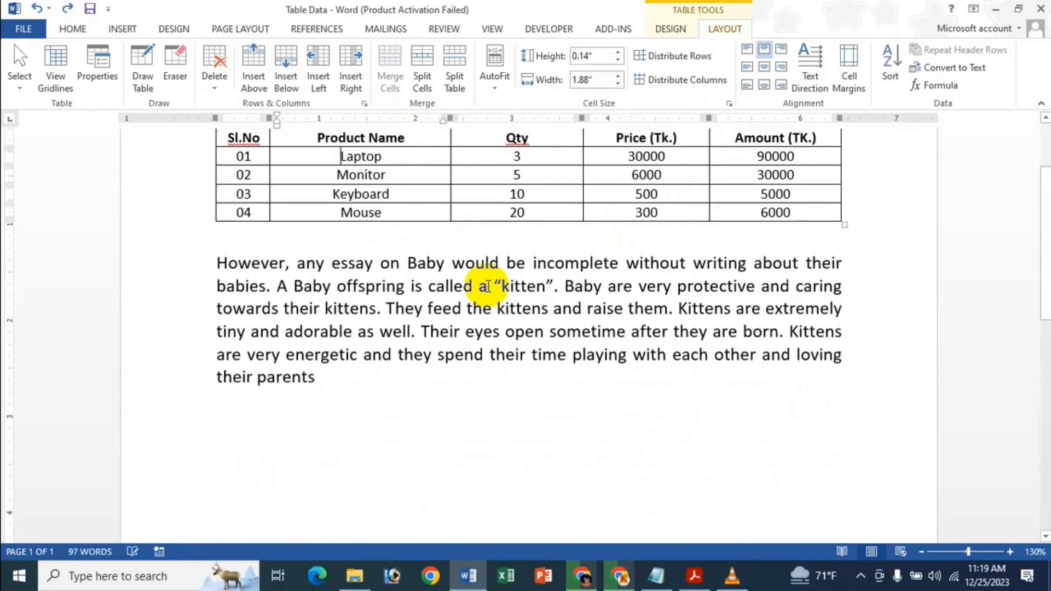
pyautogui.click(520, 189)
pyautogui.scroll(3, 520, 189)
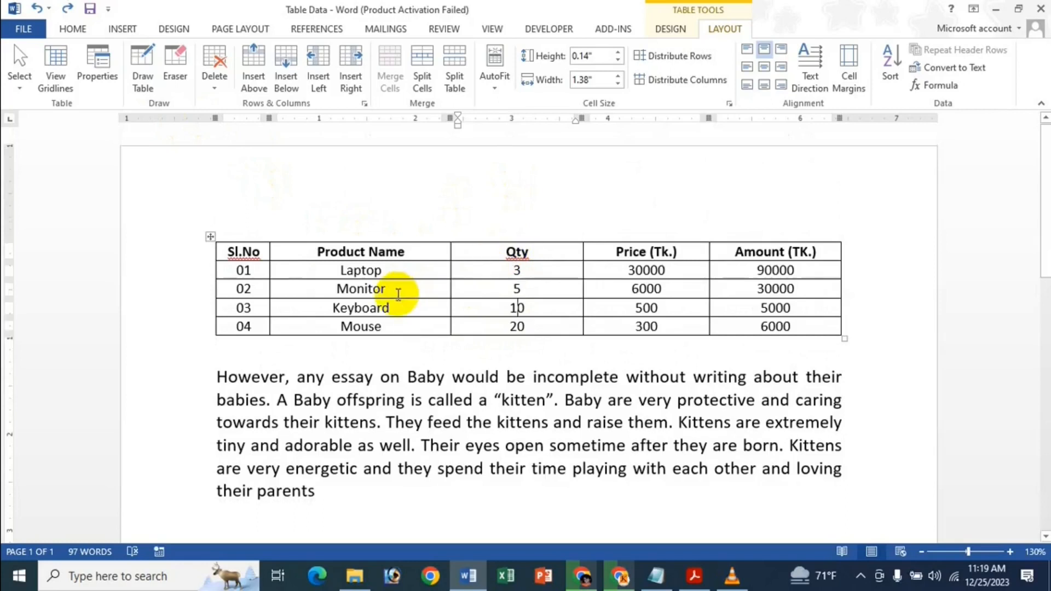
# Select the Sl.No and Product Name columns in turn, and view the Product Name column's width settings in the table properties.
pyautogui.click(387, 270)
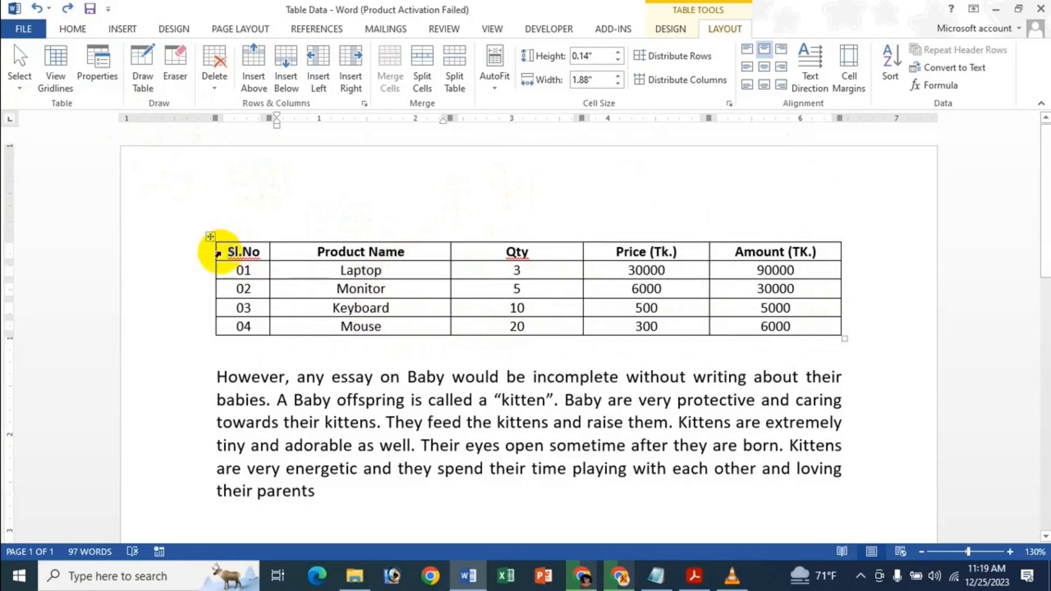
pyautogui.moveTo(224, 253); pyautogui.dragTo(253, 328)
pyautogui.moveTo(305, 241); pyautogui.dragTo(381, 330)
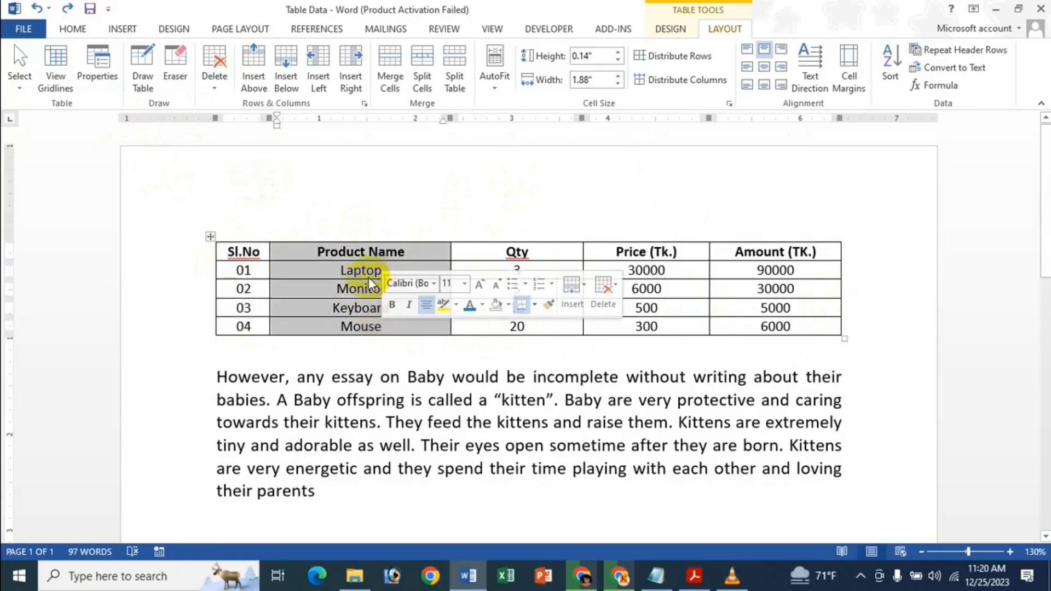
pyautogui.click(361, 290)
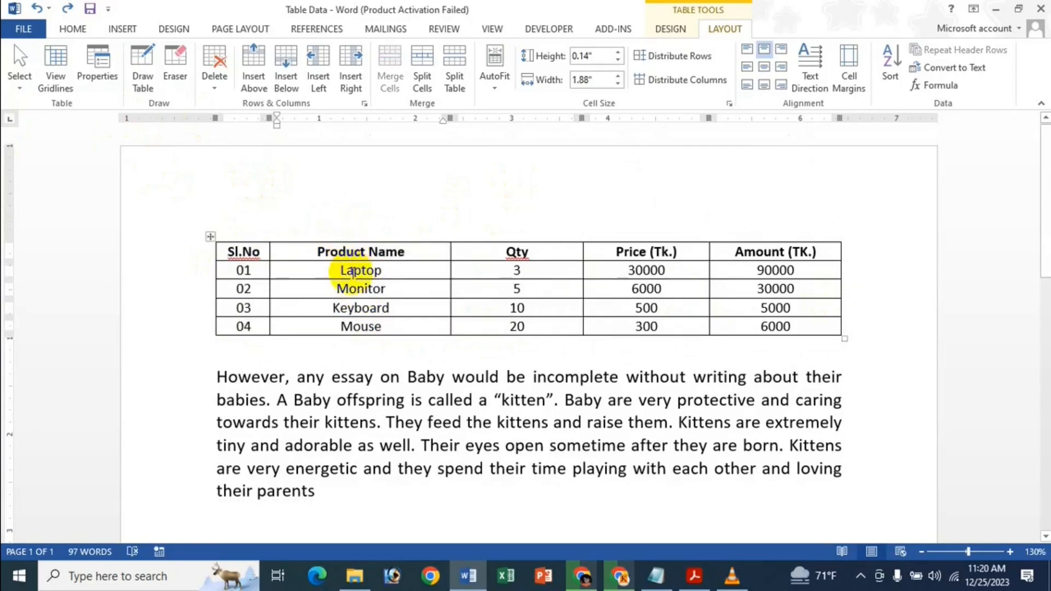
pyautogui.click(112, 73)
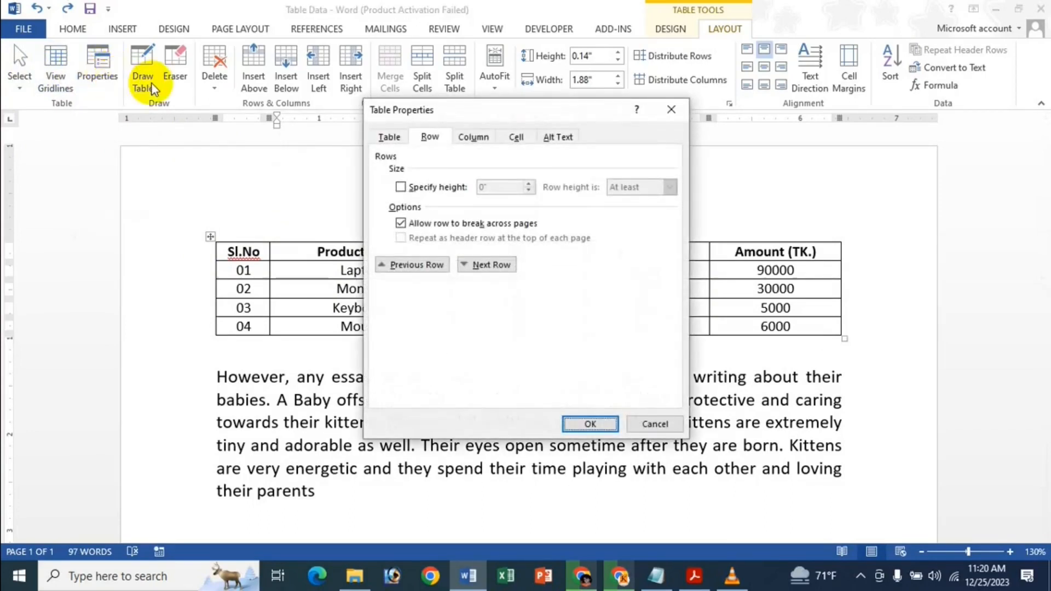
pyautogui.click(471, 137)
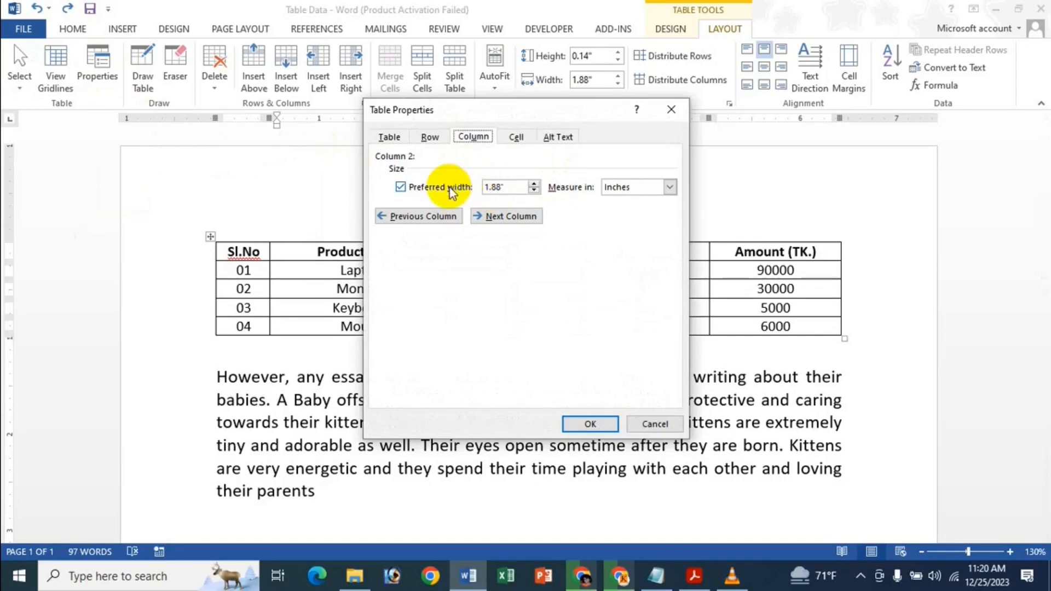
pyautogui.click(669, 108)
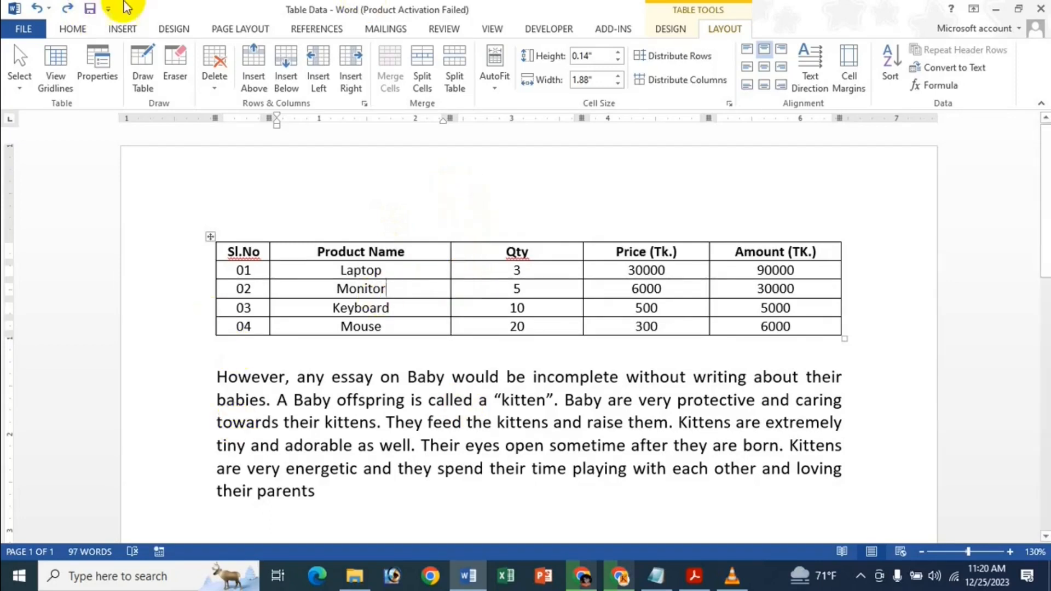
# Set the Product Name column's preferred width to 12.3, measured in inches, and apply it to the table.
pyautogui.click(98, 62)
pyautogui.click(426, 193)
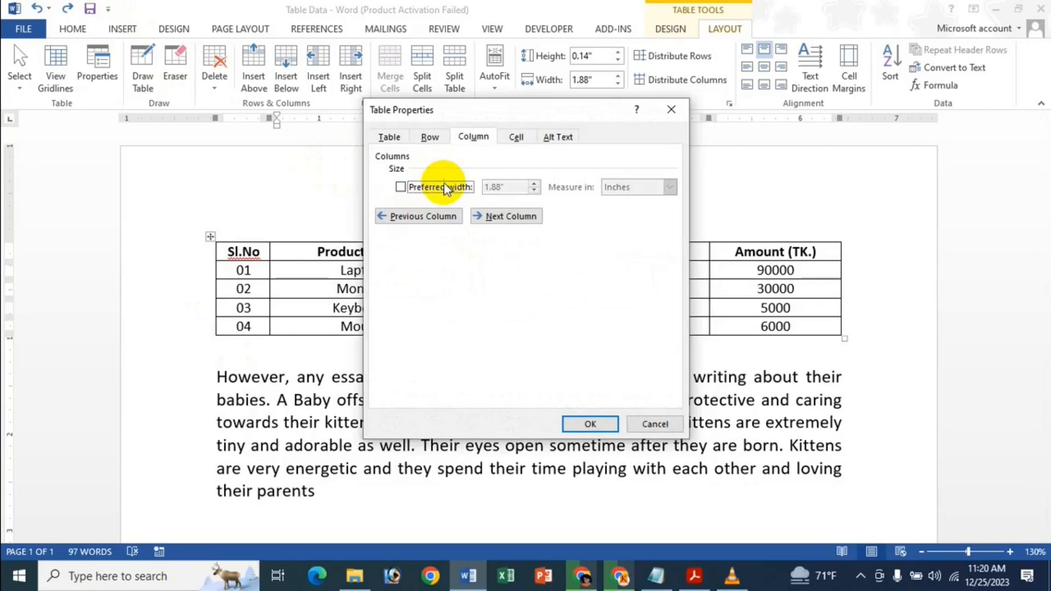
pyautogui.click(446, 187)
pyautogui.moveTo(500, 187); pyautogui.dragTo(481, 195)
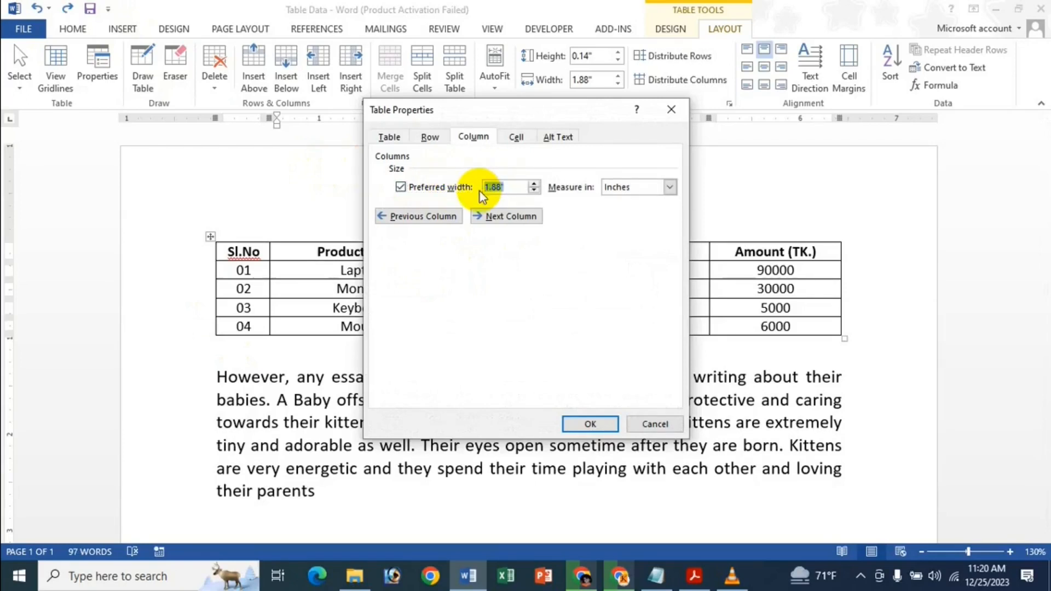
pyautogui.click(674, 188)
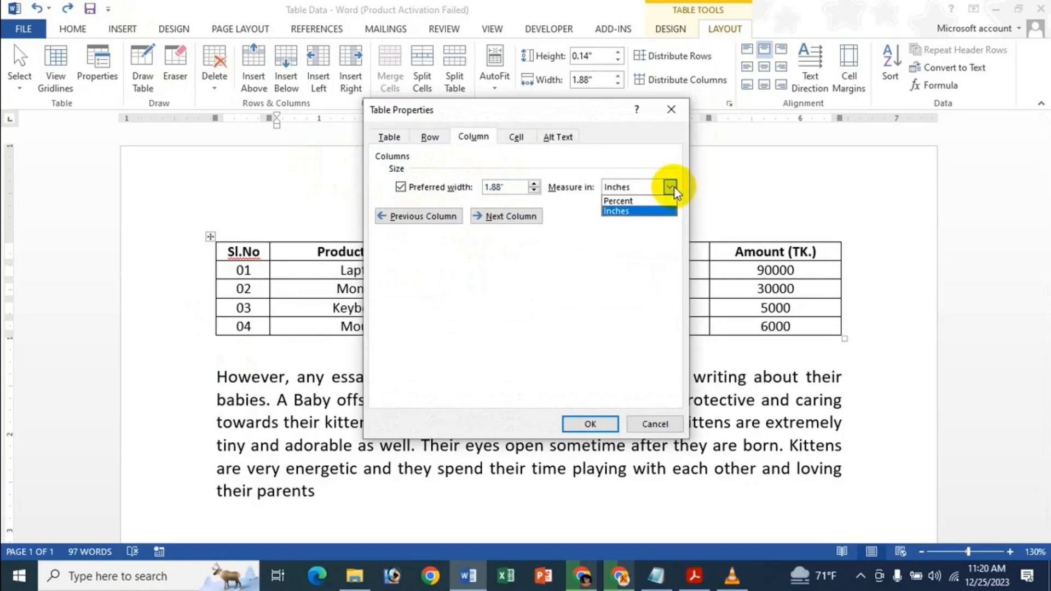
pyautogui.click(607, 211)
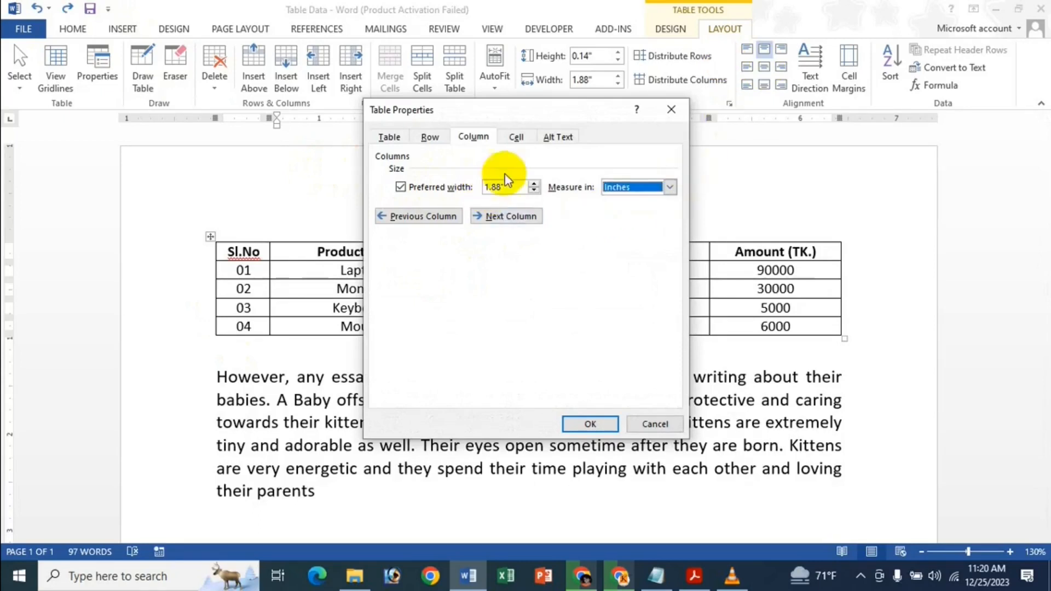
pyautogui.moveTo(504, 187); pyautogui.dragTo(432, 202)
pyautogui.press('BackSpace')
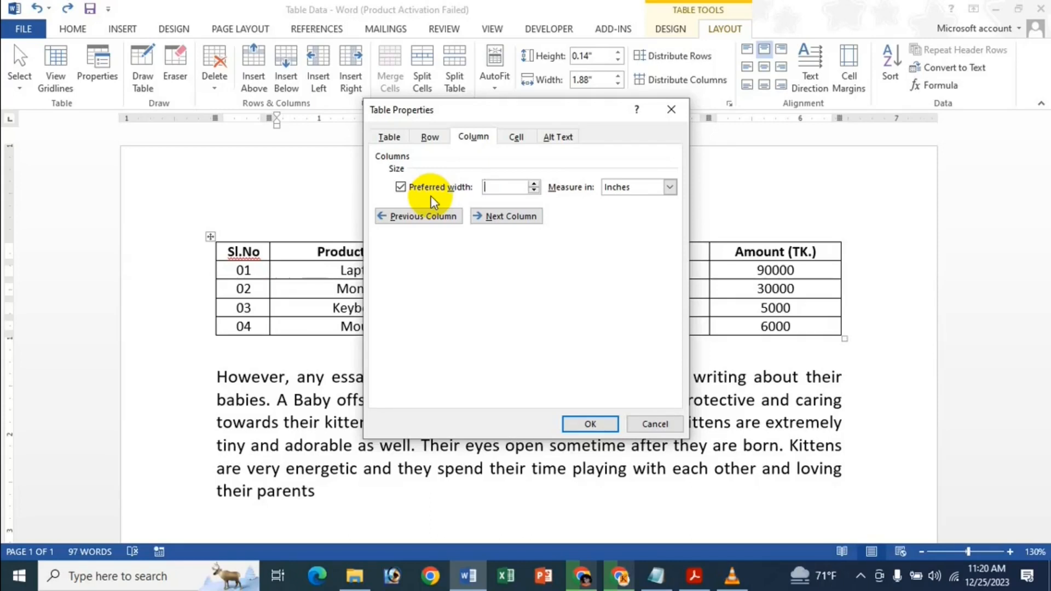
pyautogui.write('12.3')
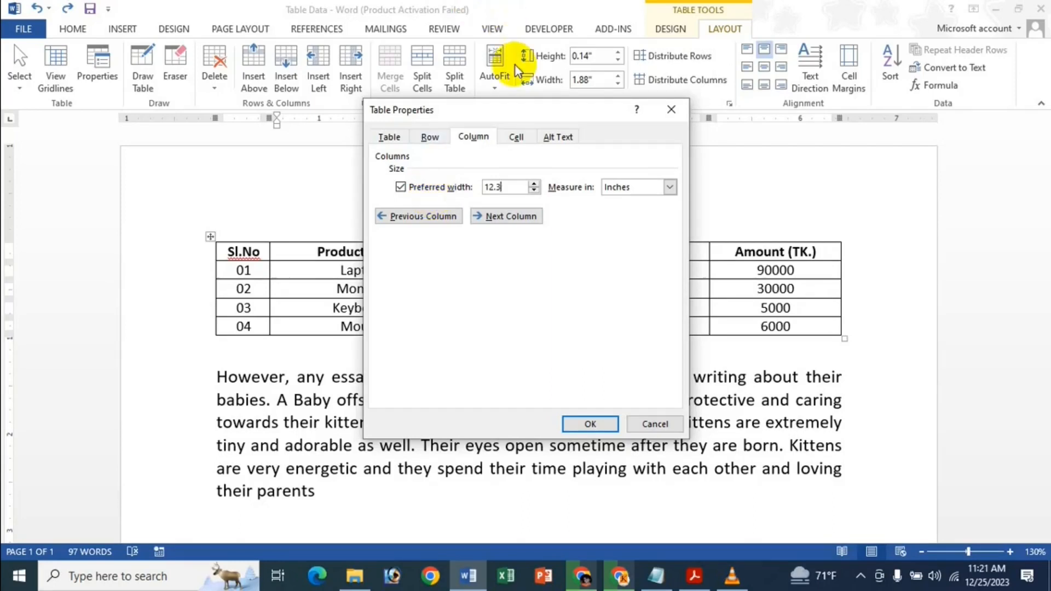
pyautogui.click(584, 424)
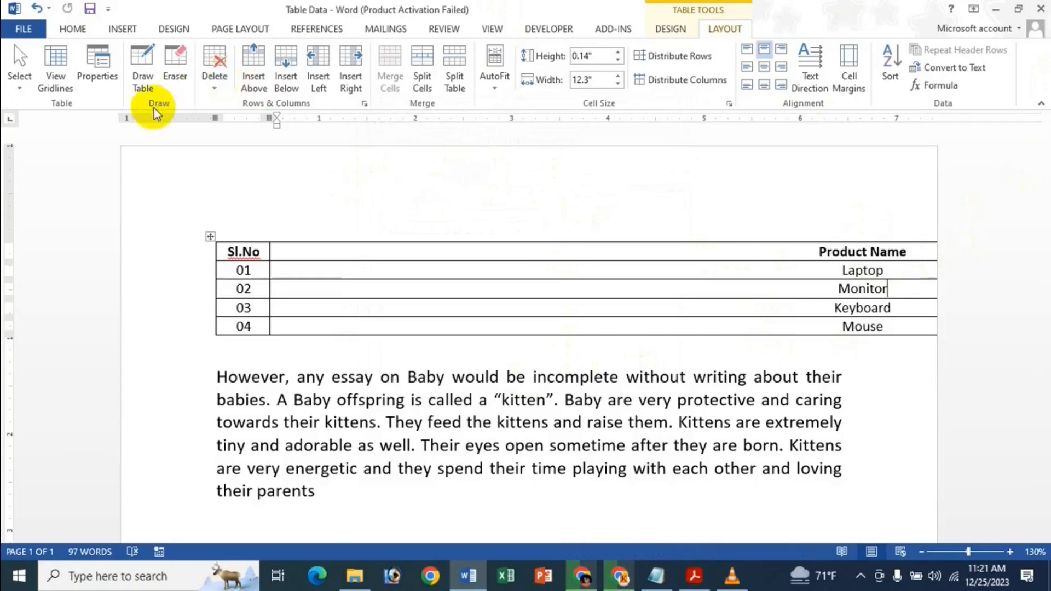
# Try to set the Product Name column's preferred width to 14, measured in percent.
pyautogui.click(109, 85)
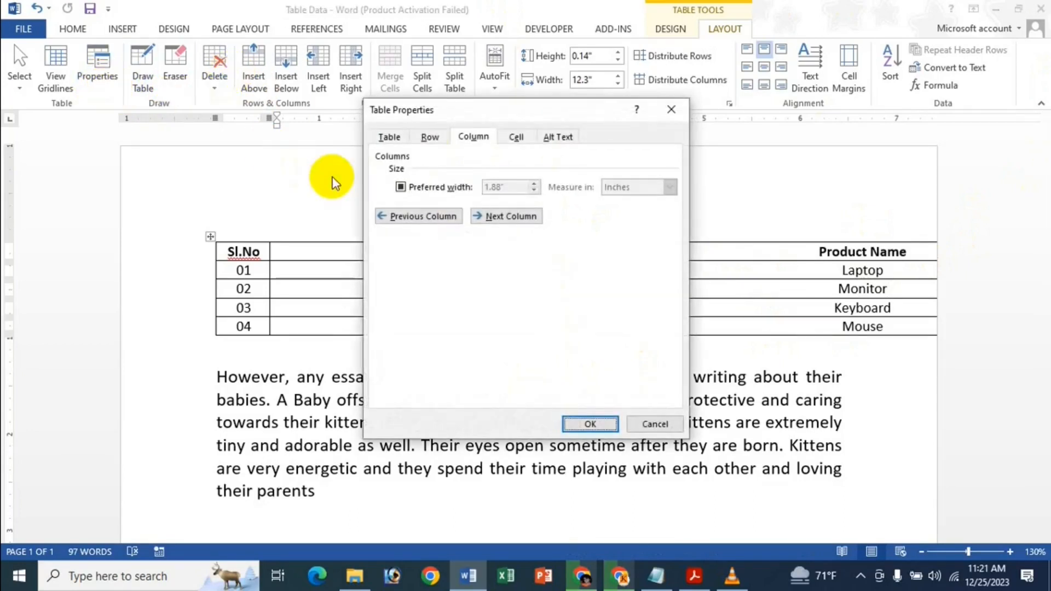
pyautogui.click(452, 183)
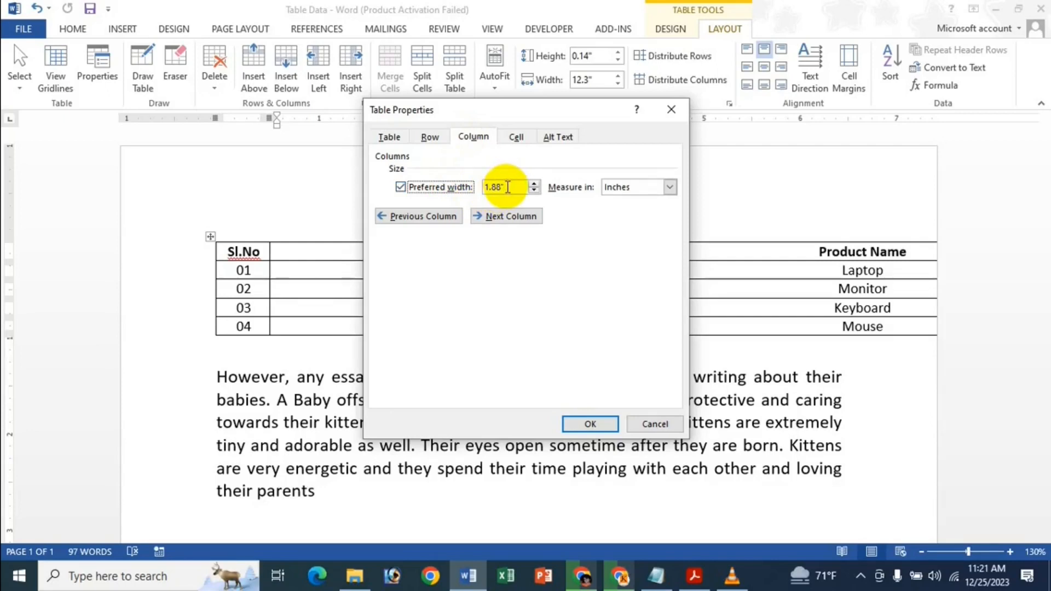
pyautogui.moveTo(508, 187); pyautogui.dragTo(476, 186)
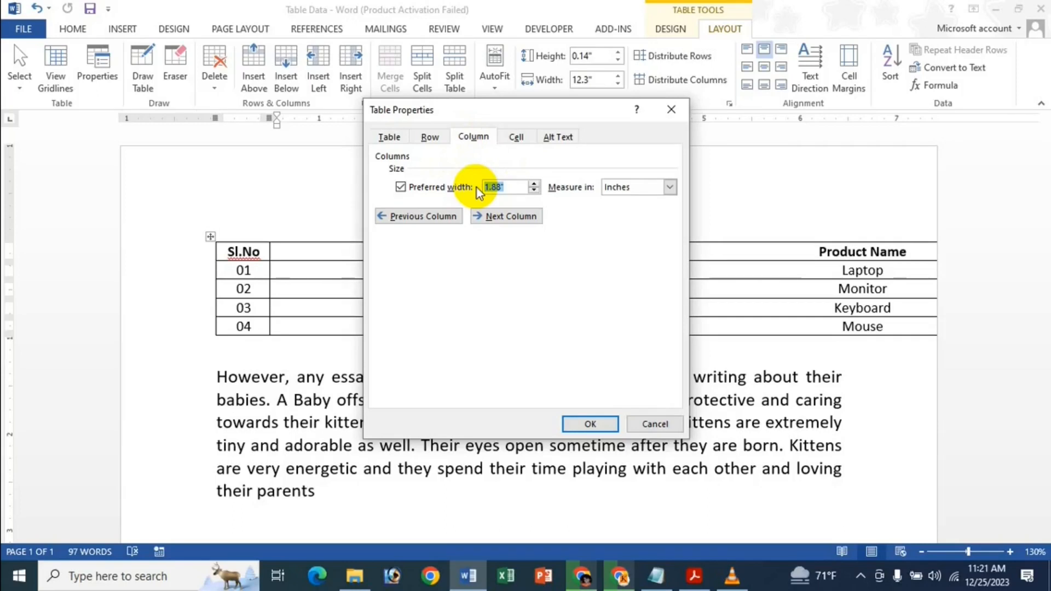
pyautogui.click(661, 187)
pyautogui.click(612, 207)
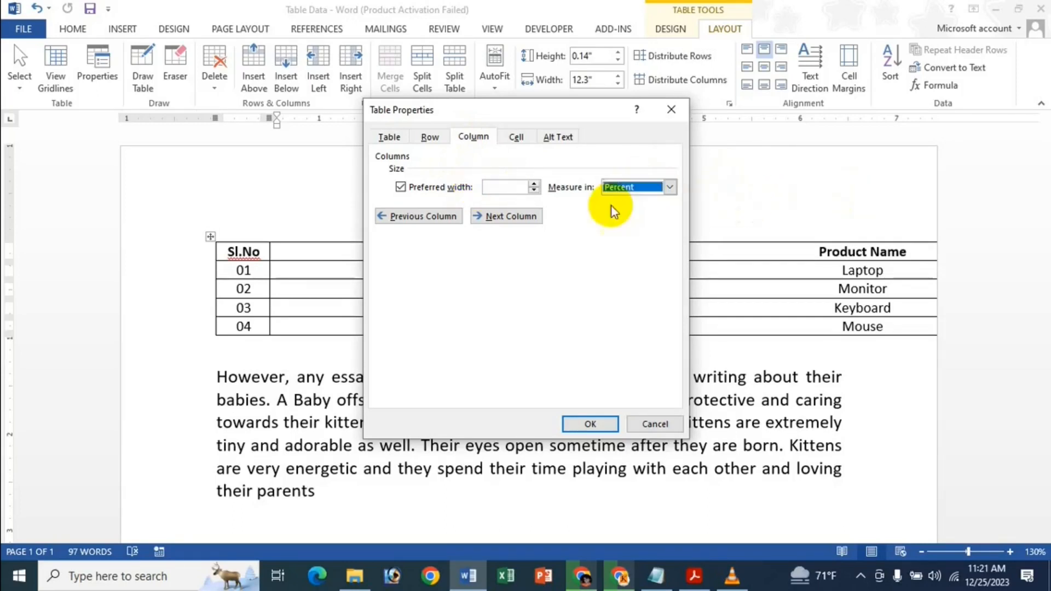
pyautogui.click(506, 187)
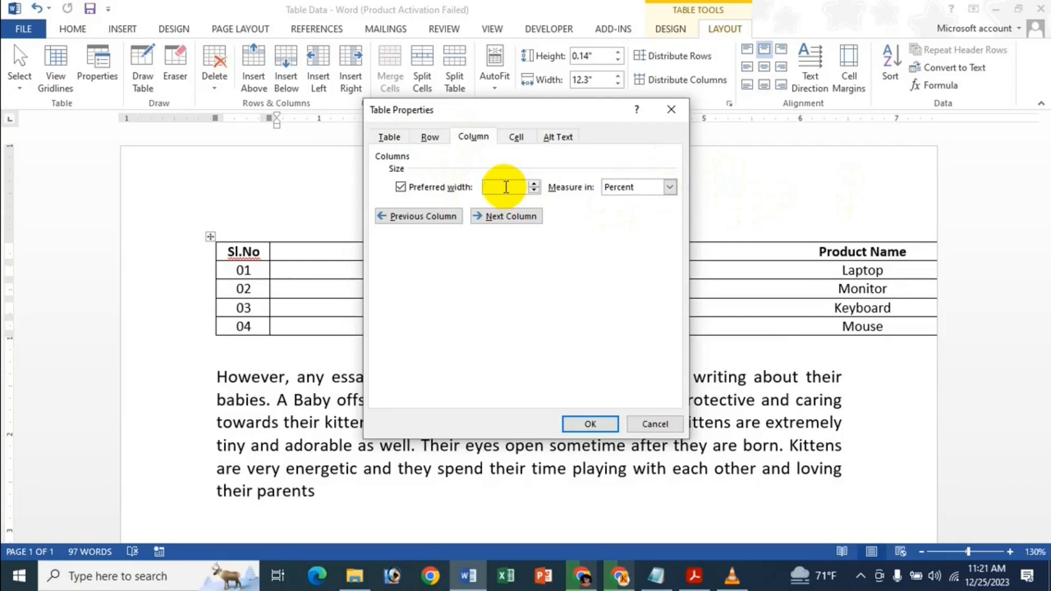
pyautogui.write('14')
pyautogui.press('Return')
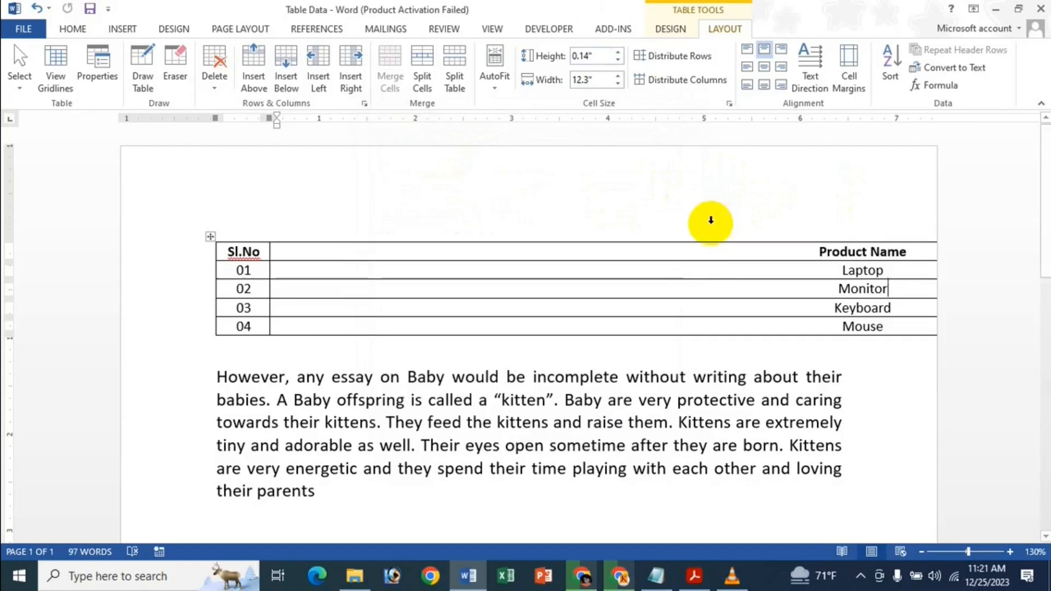
# Undo the width changes made to the Product Name column.
pyautogui.click(792, 284)
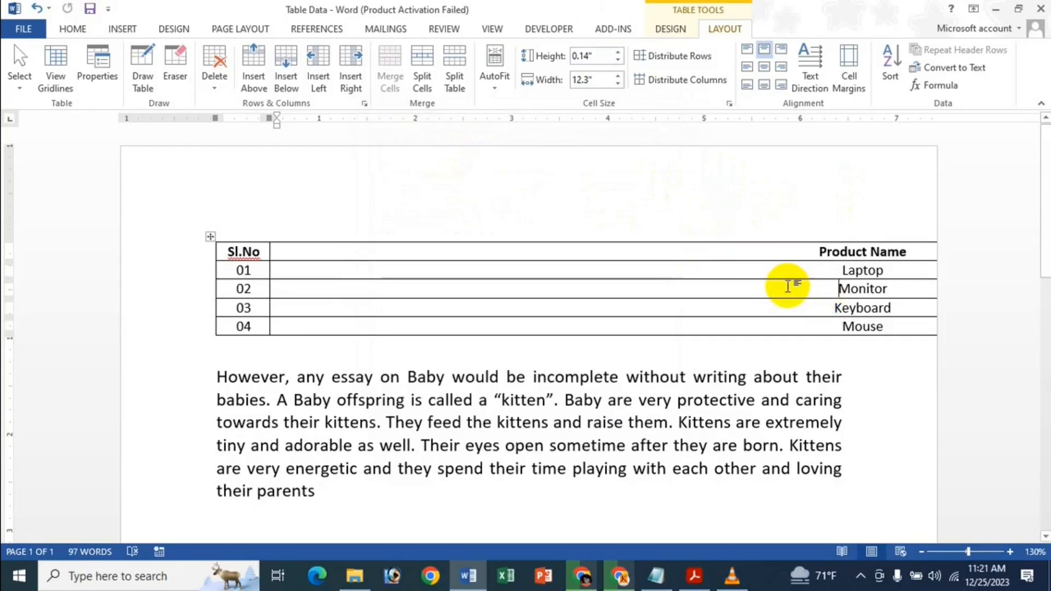
pyautogui.hotkey('ctrl', 'z')
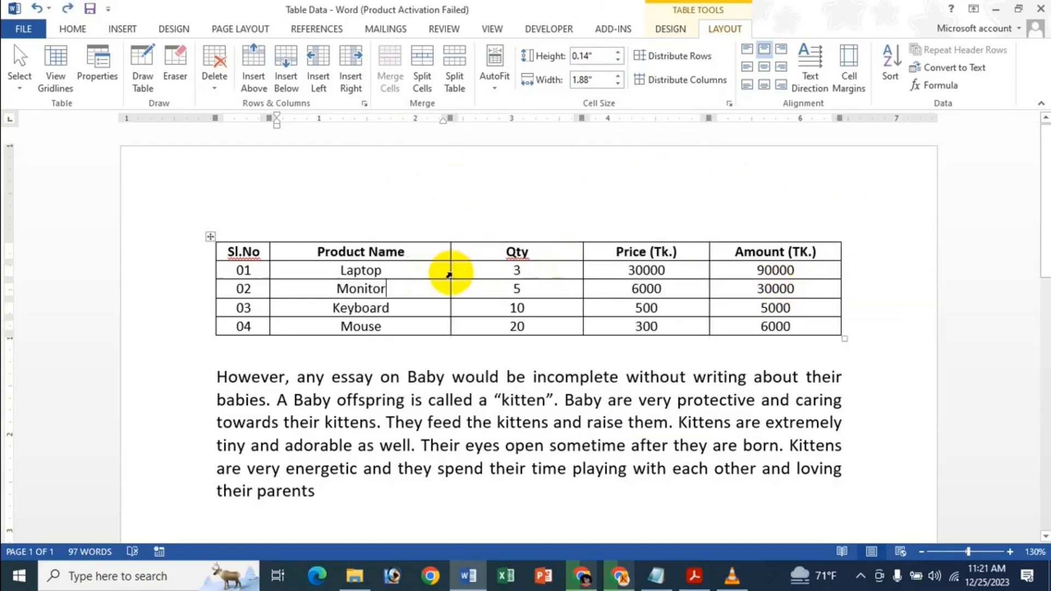
# Set the Qty column's preferred width to 23.5 percent and apply it to the table.
pyautogui.click(539, 269)
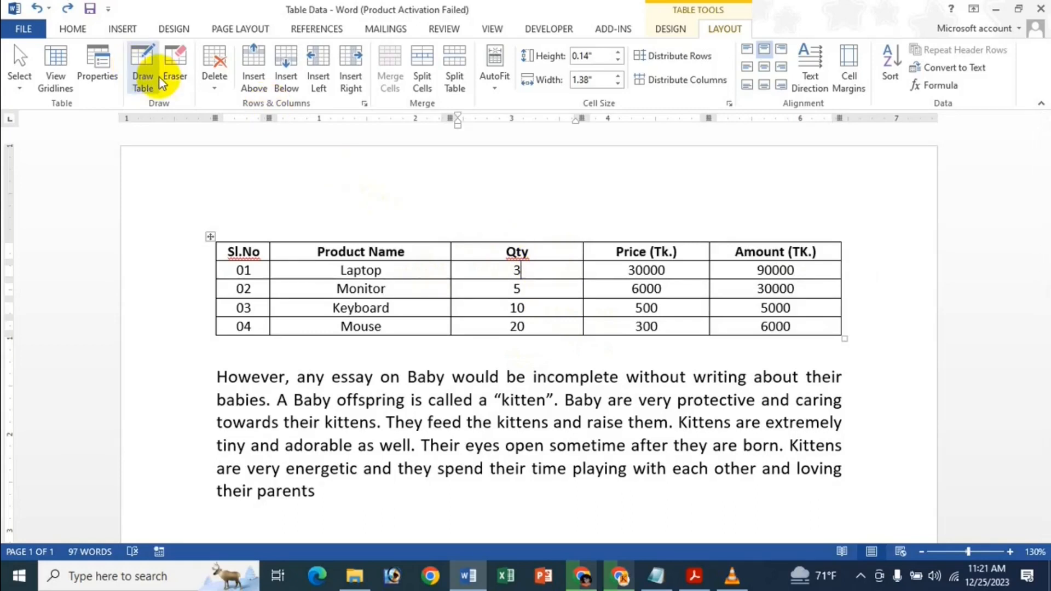
pyautogui.click(102, 78)
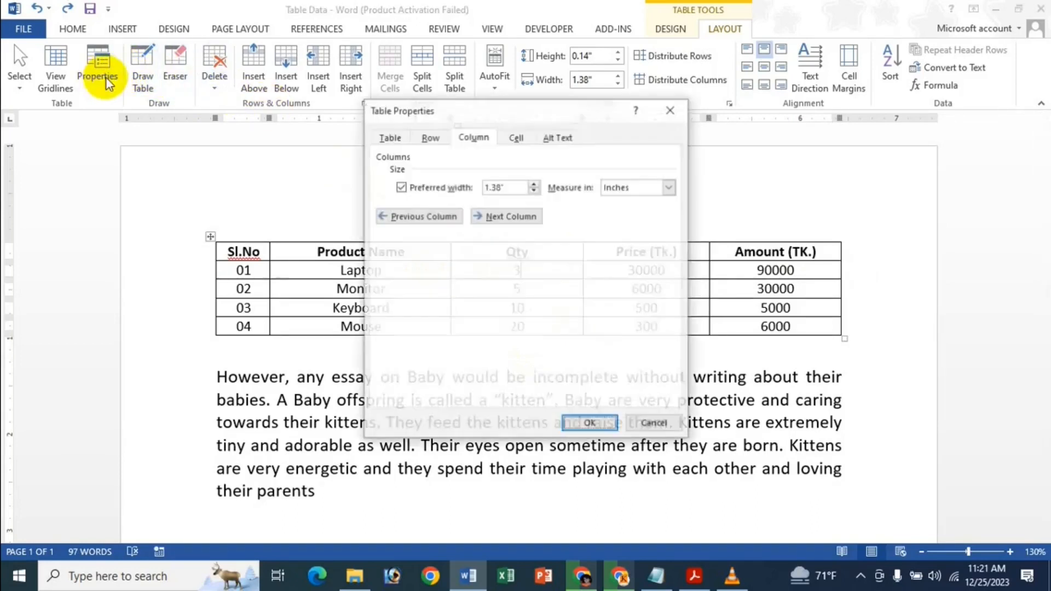
pyautogui.doubleClick(493, 186)
pyautogui.click(668, 187)
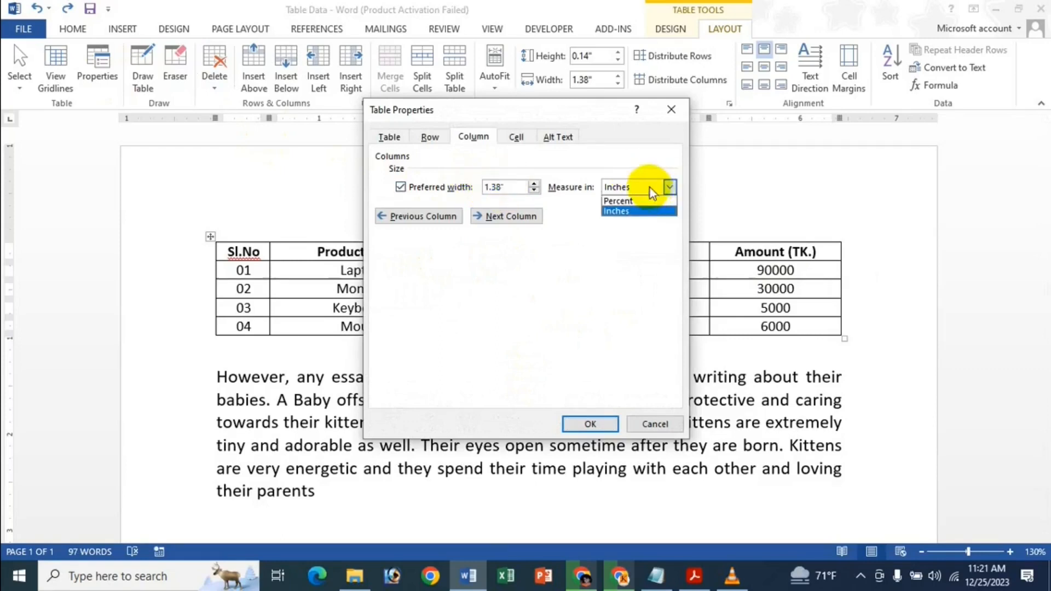
pyautogui.click(635, 209)
pyautogui.moveTo(513, 187); pyautogui.dragTo(483, 187)
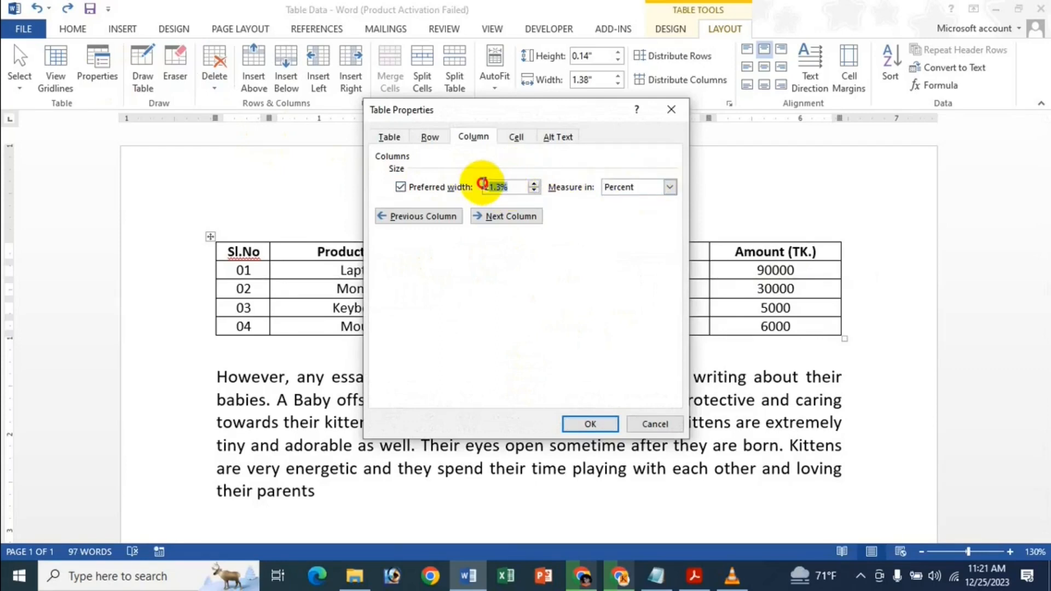
pyautogui.press('BackSpace')
pyautogui.write('23.')
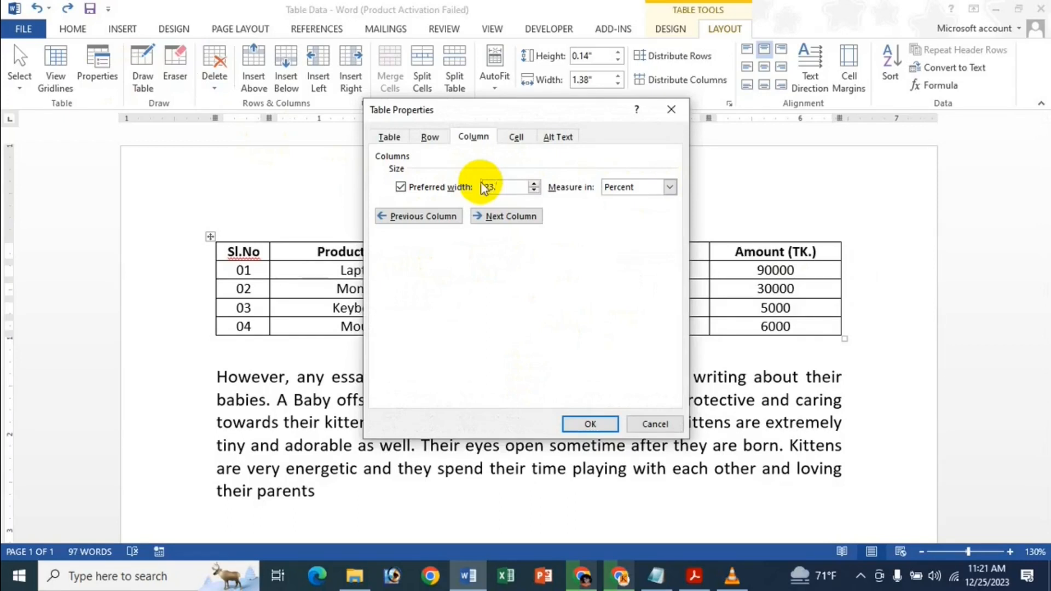
pyautogui.write('5')
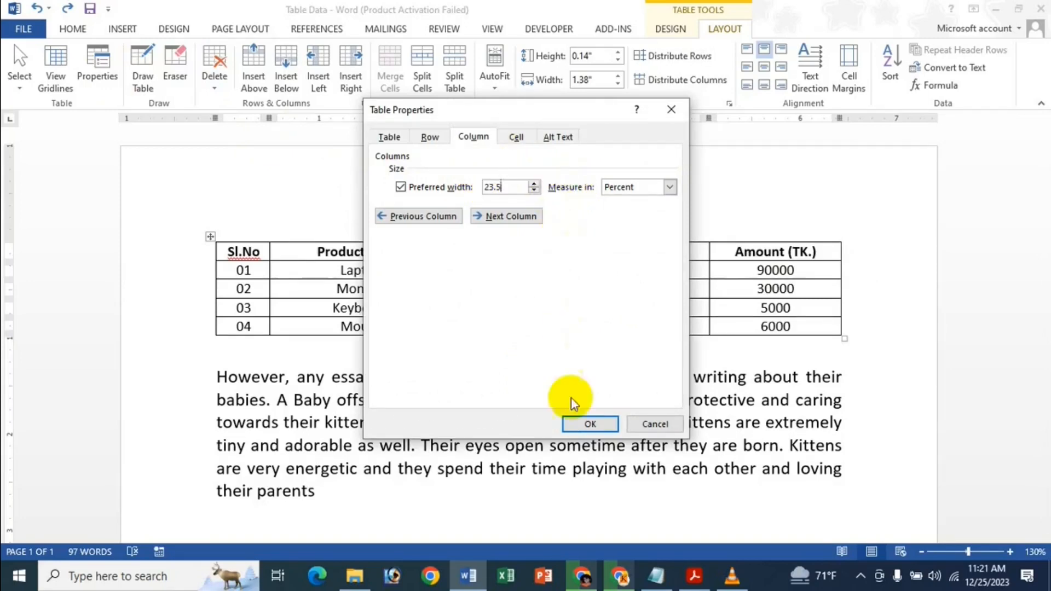
pyautogui.click(586, 425)
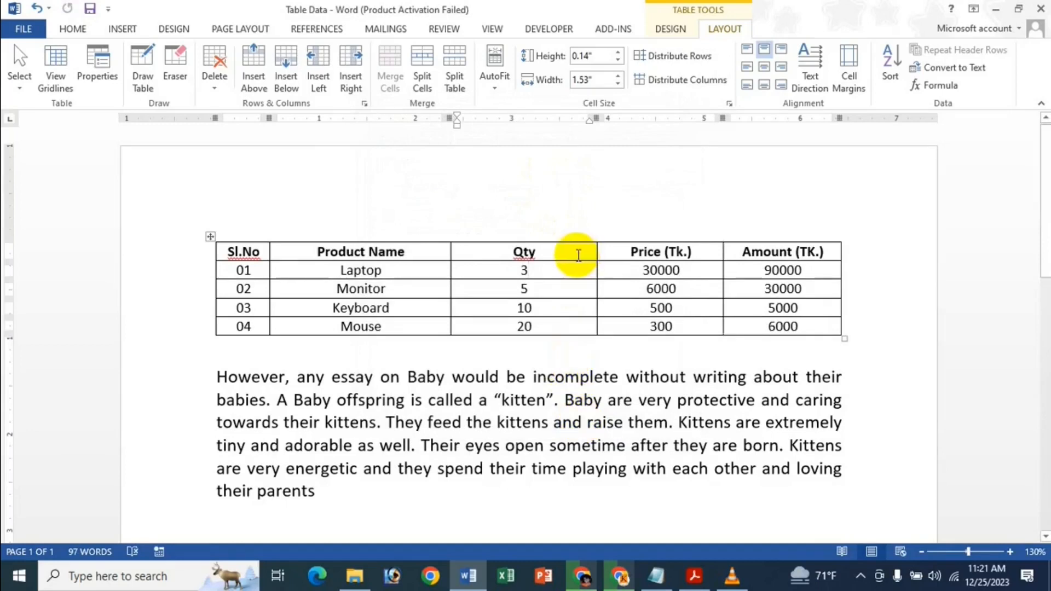
# Set the preferred width of column 4, Price (Tk.), to 27.9 percent and advance to the next column.
pyautogui.click(99, 60)
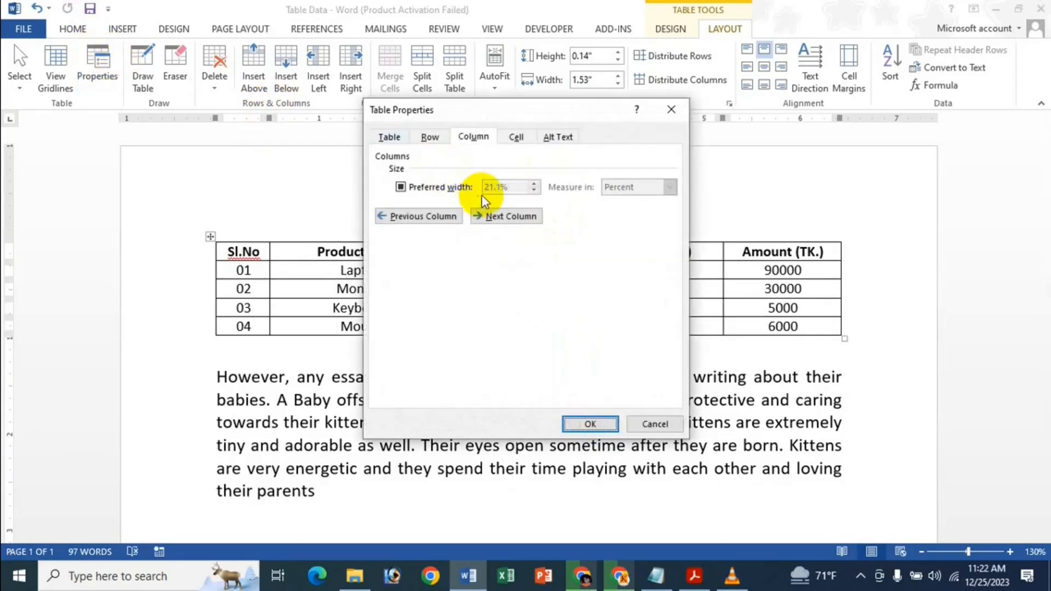
pyautogui.click(441, 188)
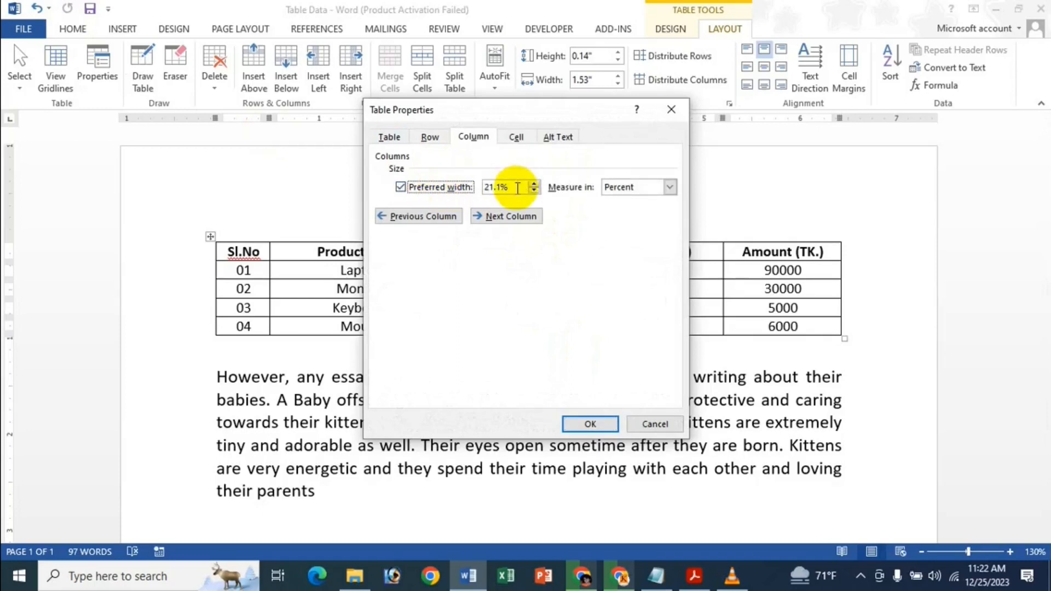
pyautogui.click(486, 222)
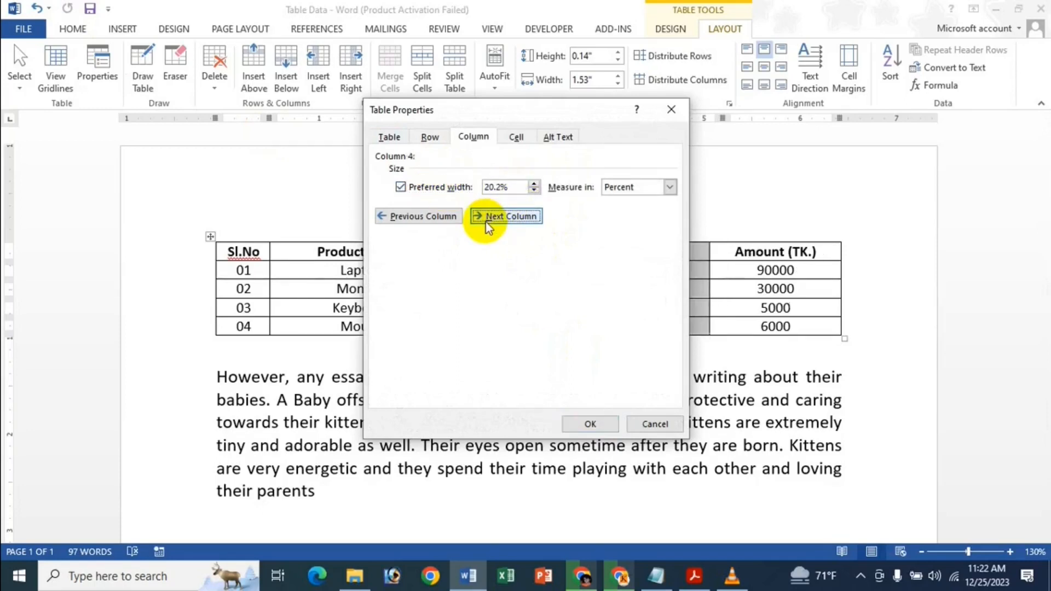
pyautogui.doubleClick(498, 187)
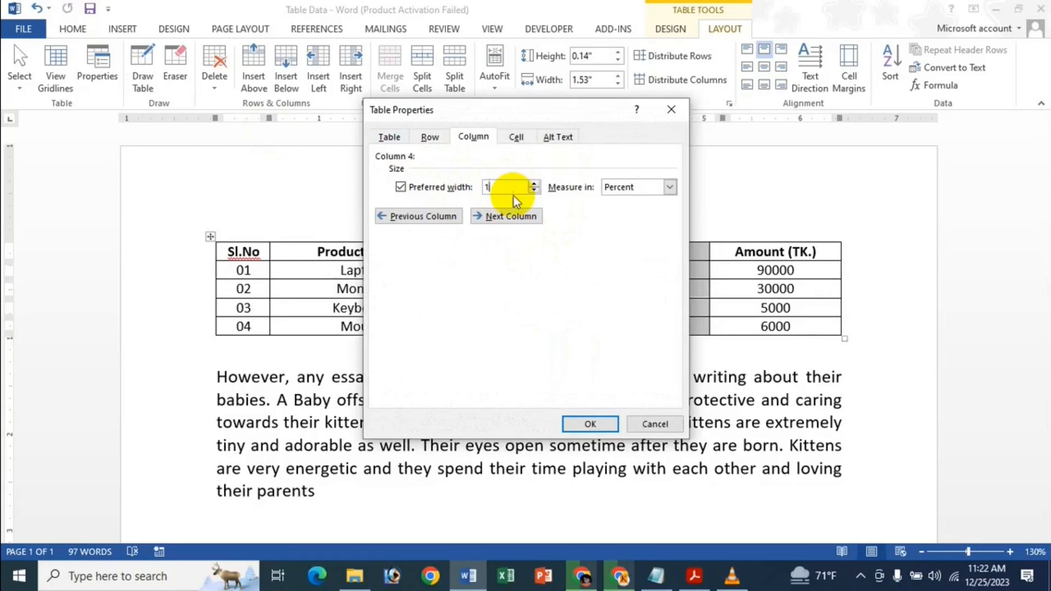
pyautogui.write('27.')
pyautogui.write('9')
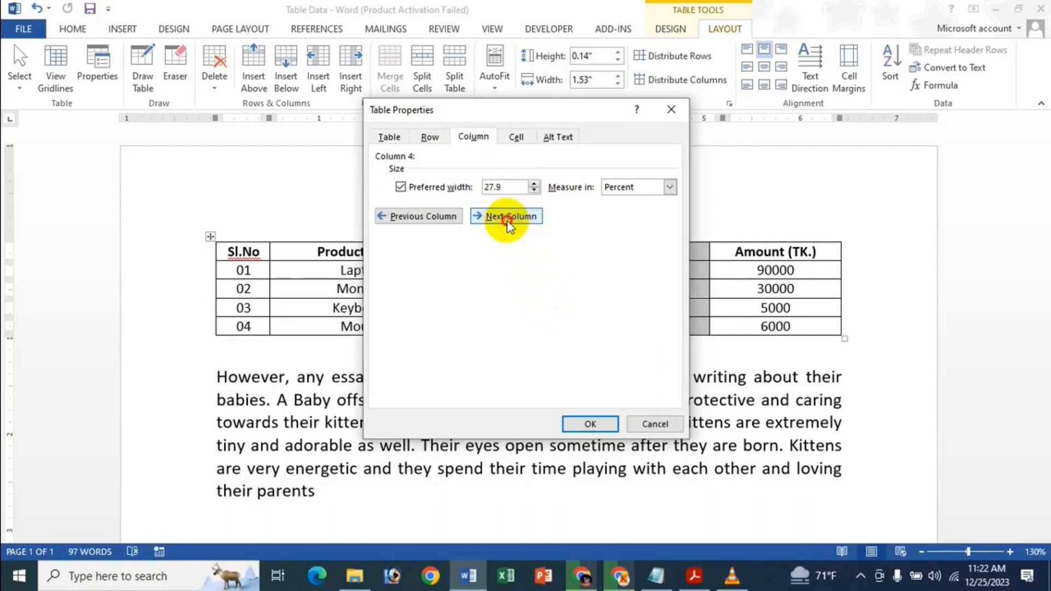
pyautogui.click(506, 217)
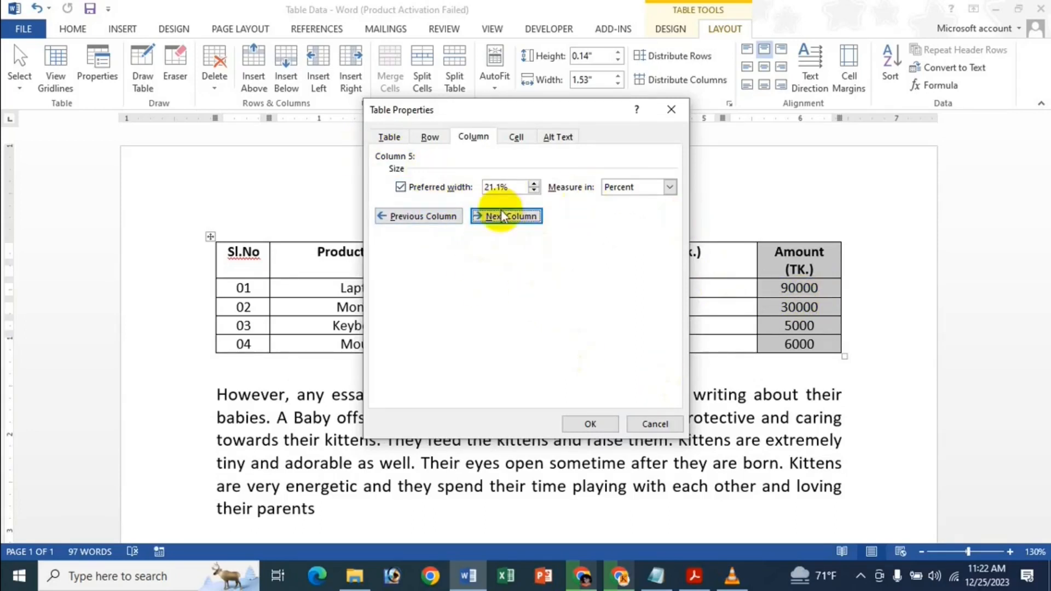
# Step back and forth through the columns in the table properties to review each preferred width, and close the dialog.
pyautogui.click(438, 221)
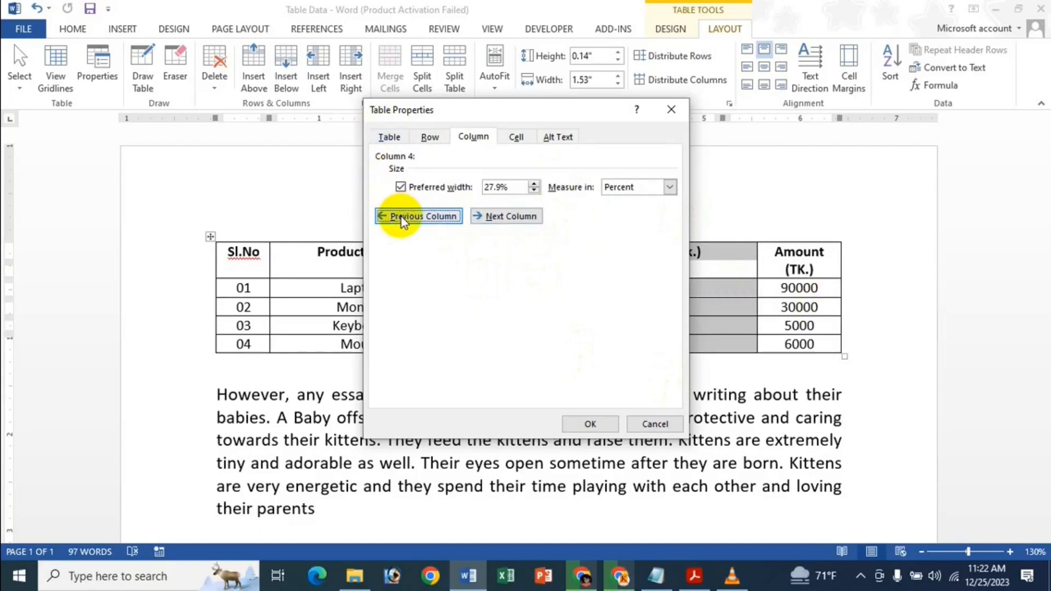
pyautogui.click(405, 219)
pyautogui.click(425, 221)
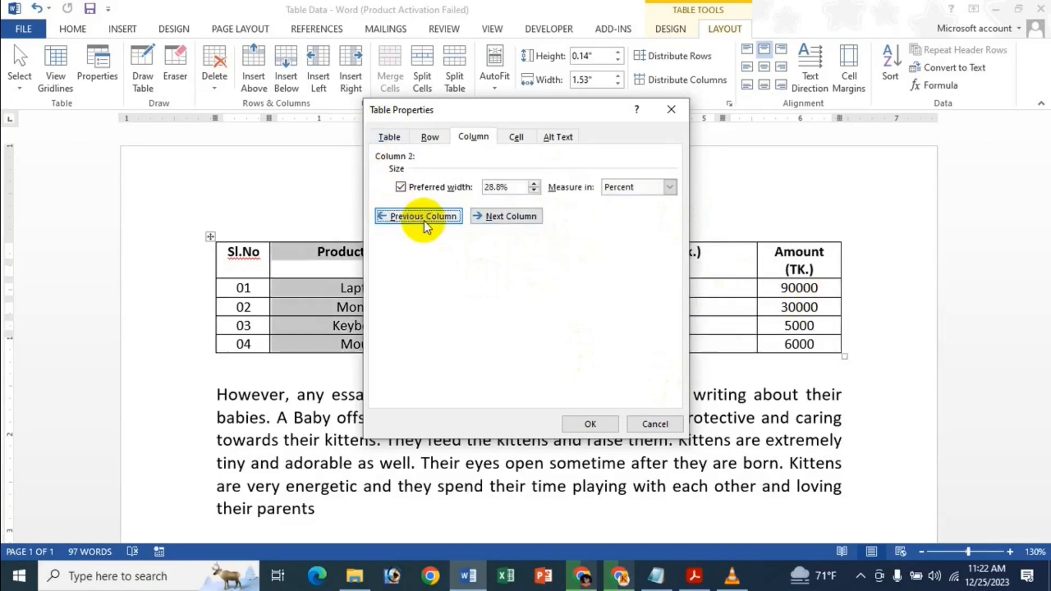
pyautogui.click(510, 221)
pyautogui.click(510, 216)
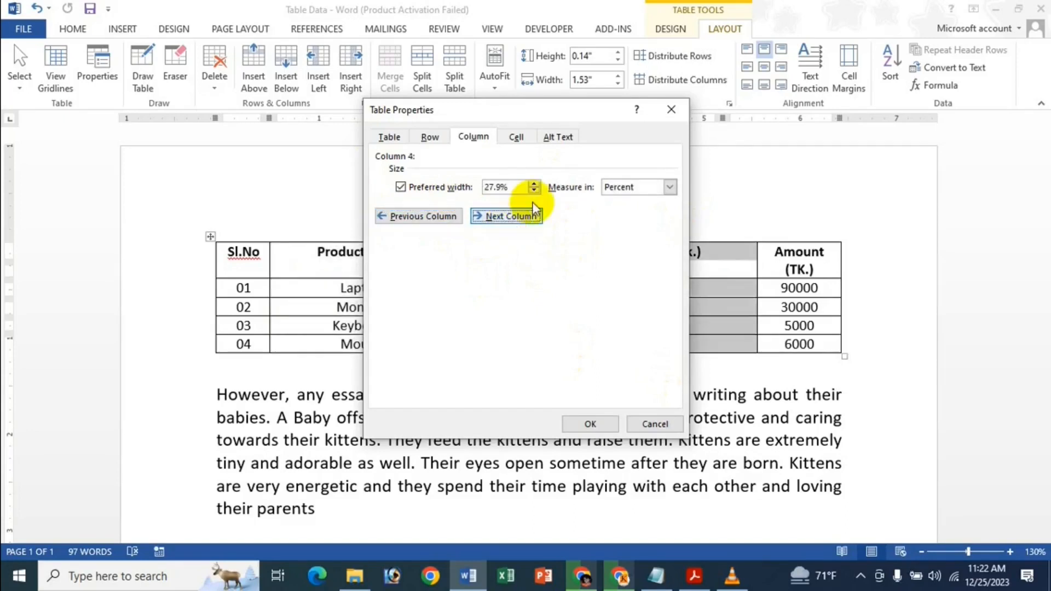
pyautogui.click(672, 109)
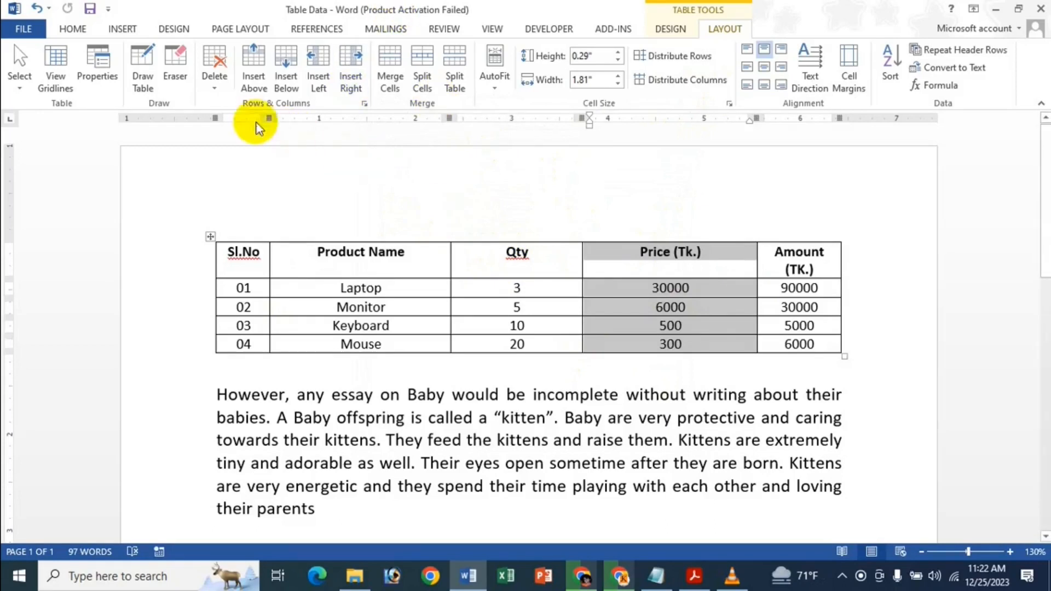
pyautogui.click(98, 68)
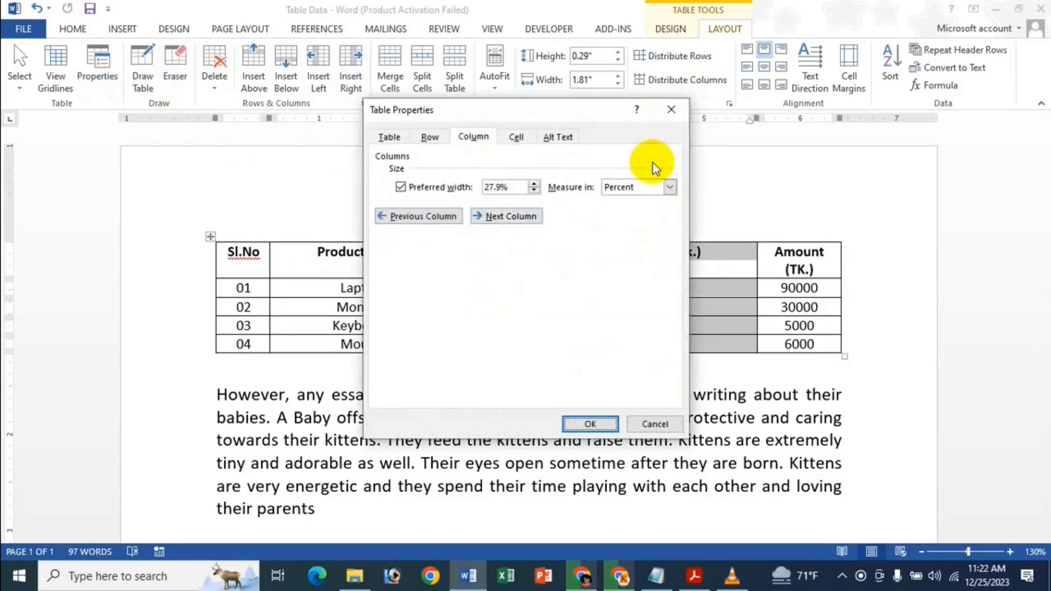
pyautogui.click(672, 113)
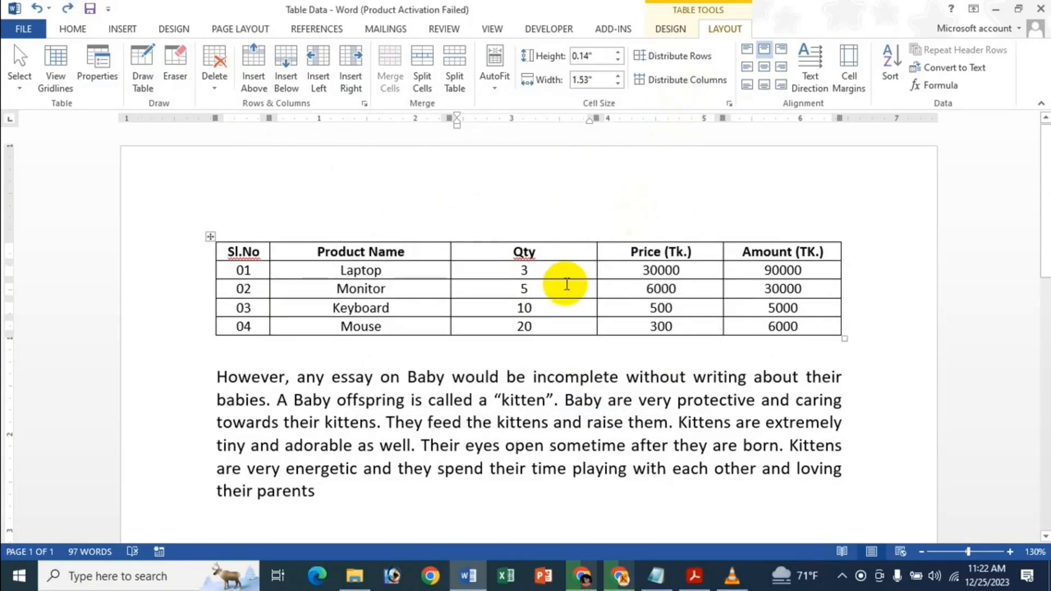
# Undo the width changes made to the Qty and Price (Tk.) columns.
pyautogui.hotkey('ctrl', 'z')
pyautogui.hotkey('ctrl', 'z')
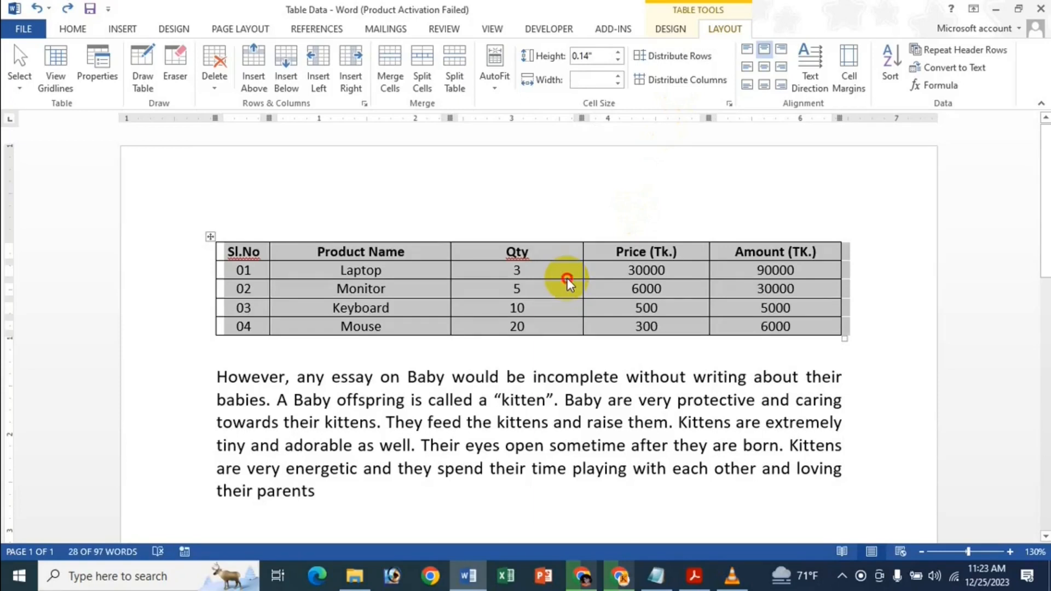
pyautogui.hotkey('ctrl', 'y')
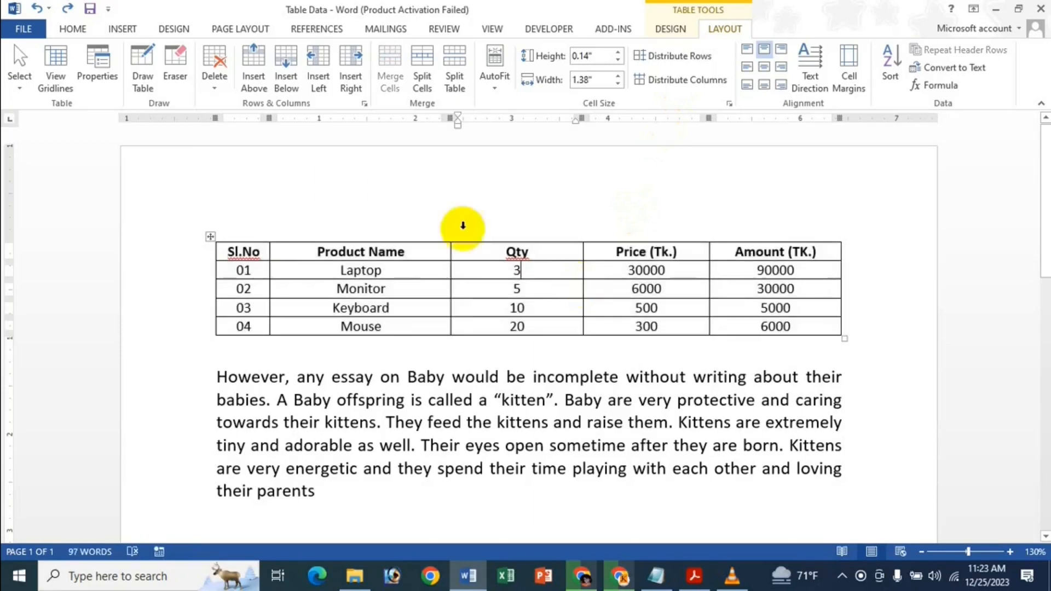
# View the cell size and vertical alignment settings of the Laptop row's Qty cell in the table properties, and close the dialog.
pyautogui.click(109, 69)
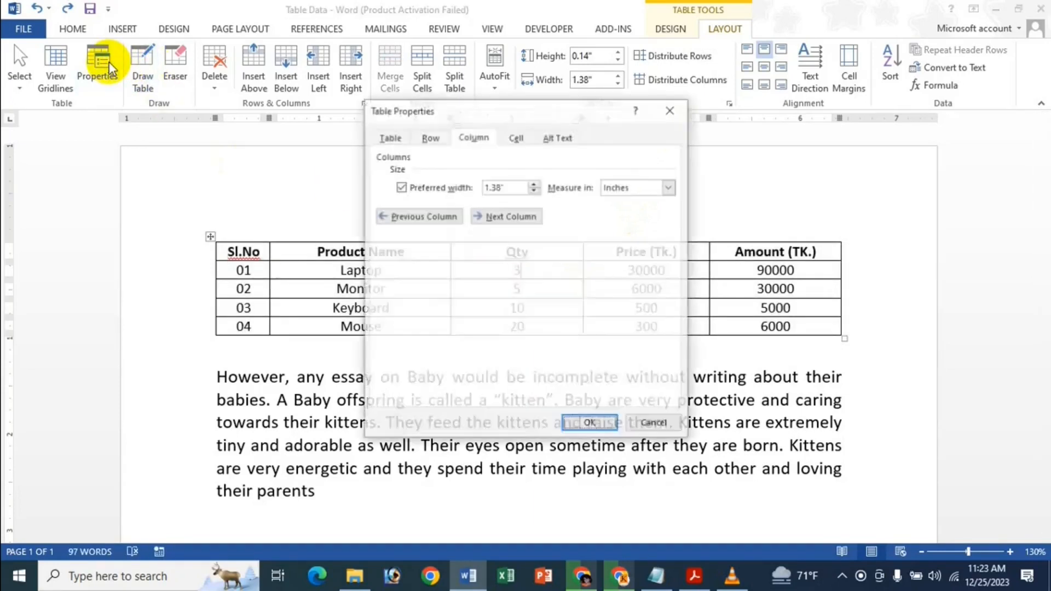
pyautogui.click(517, 144)
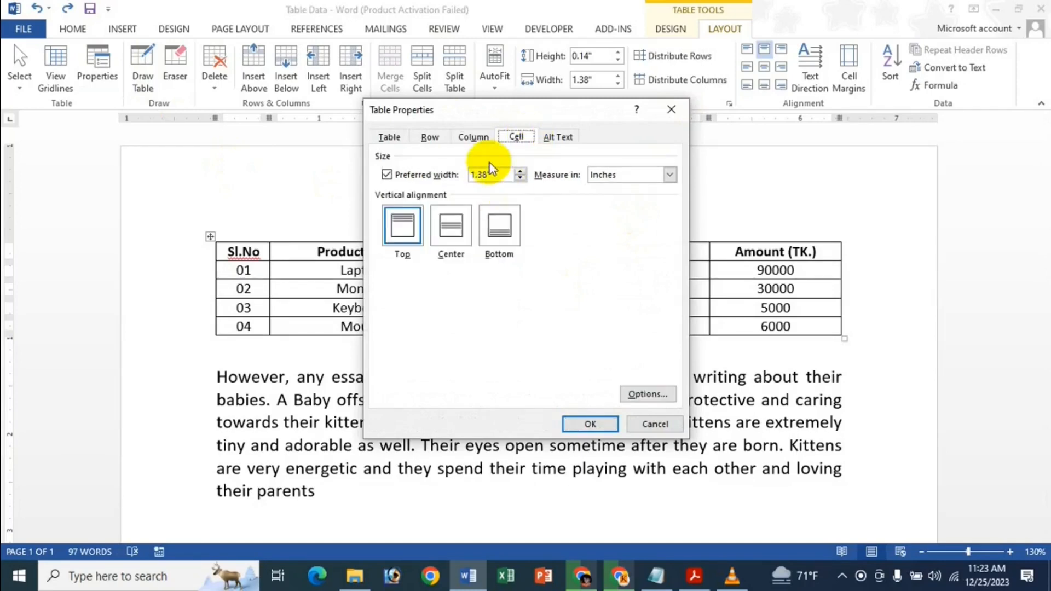
pyautogui.click(672, 109)
# Set the cell preferred width to 1.5 inches for the Qty cell in the Monitor row and apply it.
pyautogui.click(636, 270)
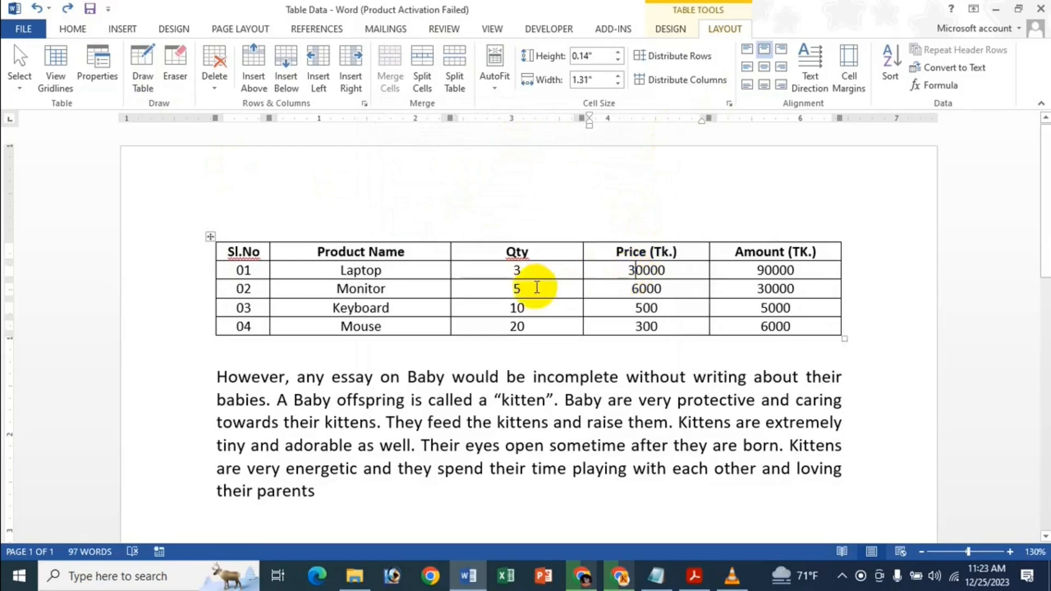
pyautogui.click(486, 290)
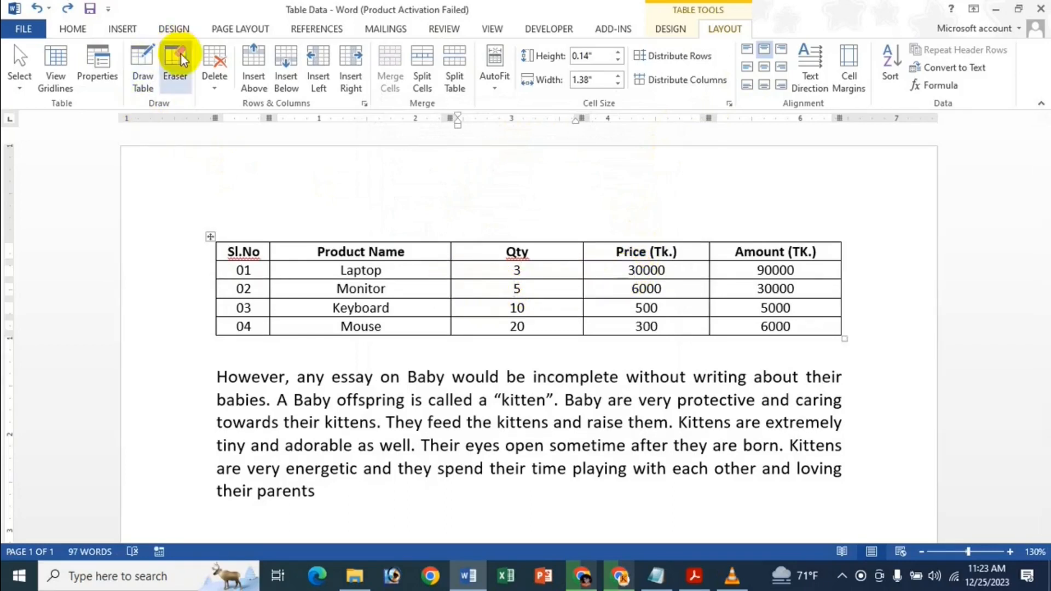
pyautogui.click(114, 80)
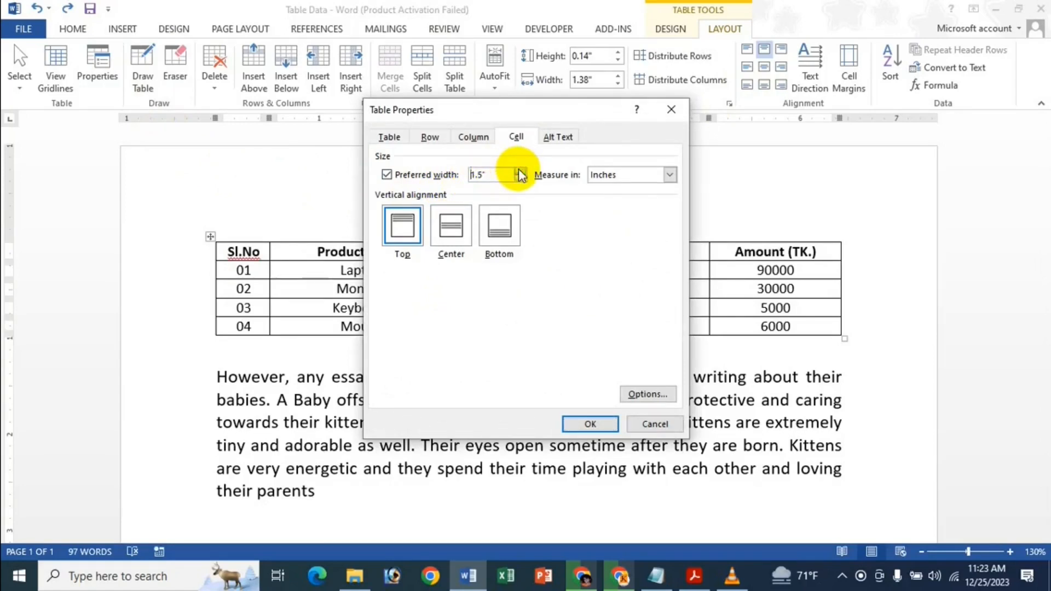
pyautogui.click(588, 423)
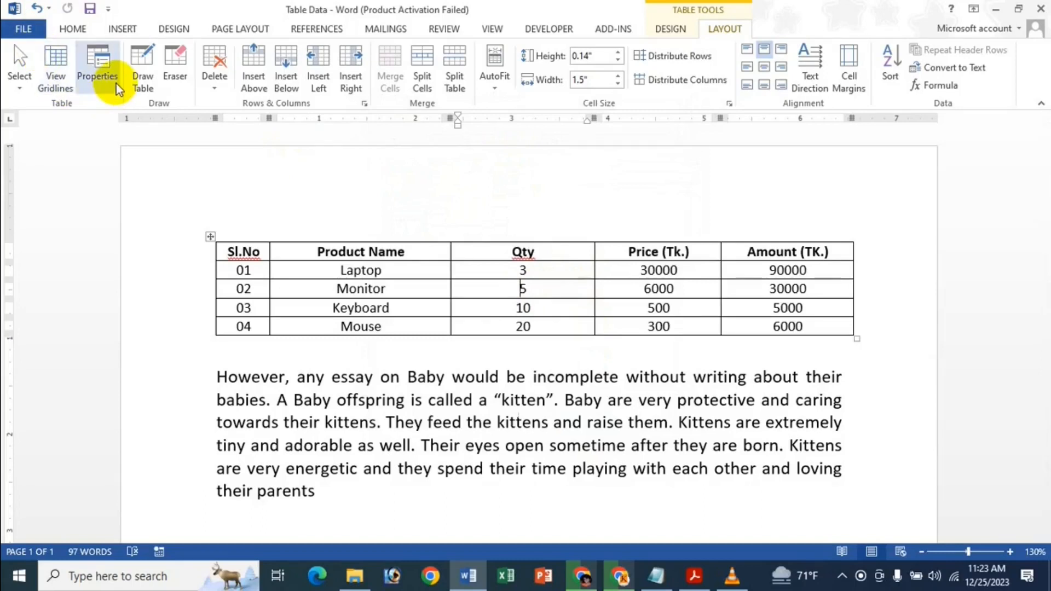
# View the cell and alternative text settings in the table properties, and close the dialog.
pyautogui.click(90, 68)
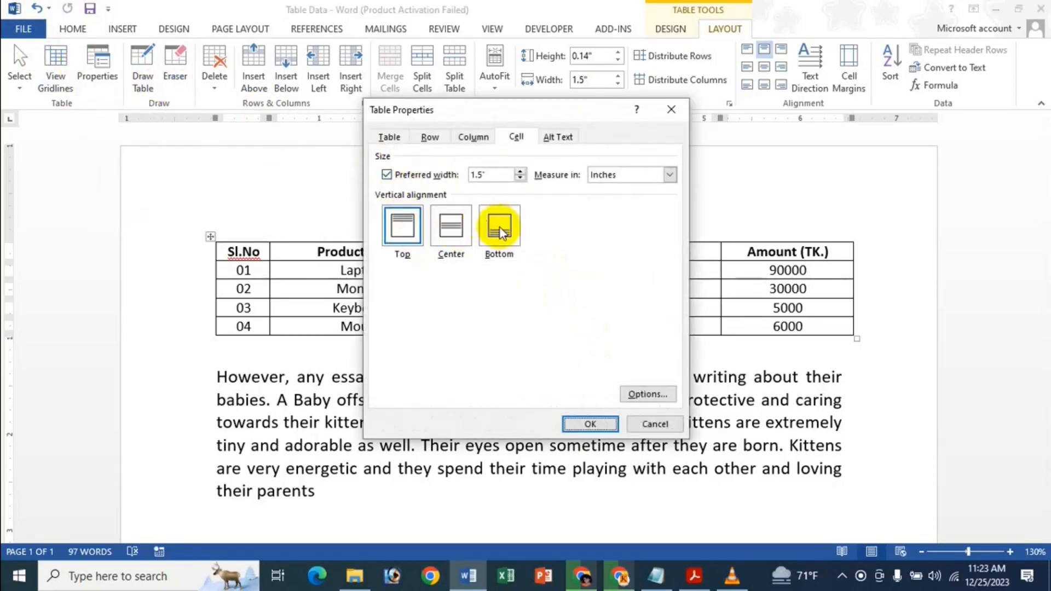
pyautogui.click(616, 174)
pyautogui.click(567, 139)
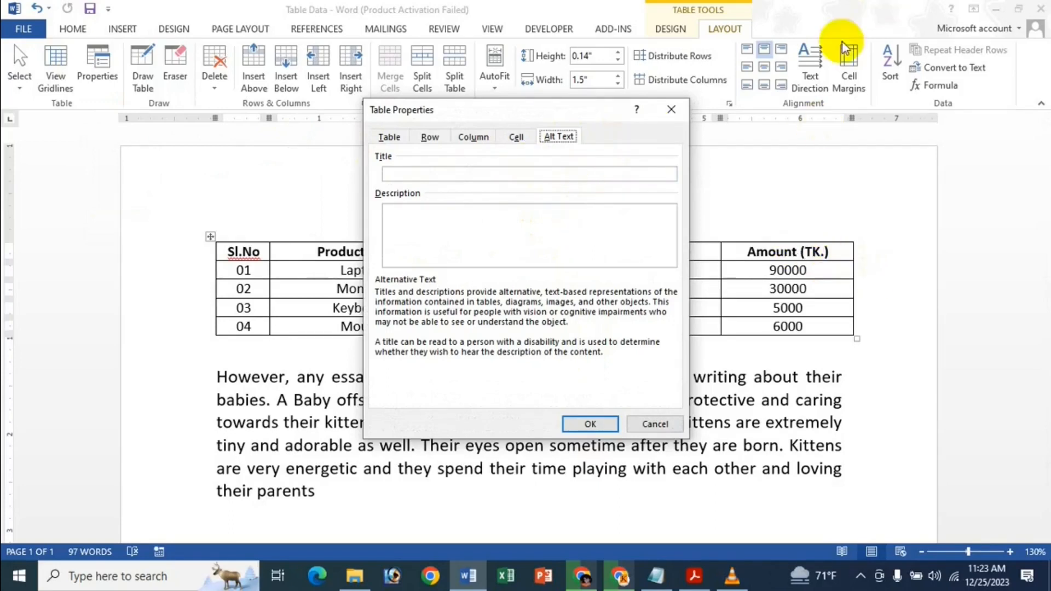
pyautogui.click(672, 110)
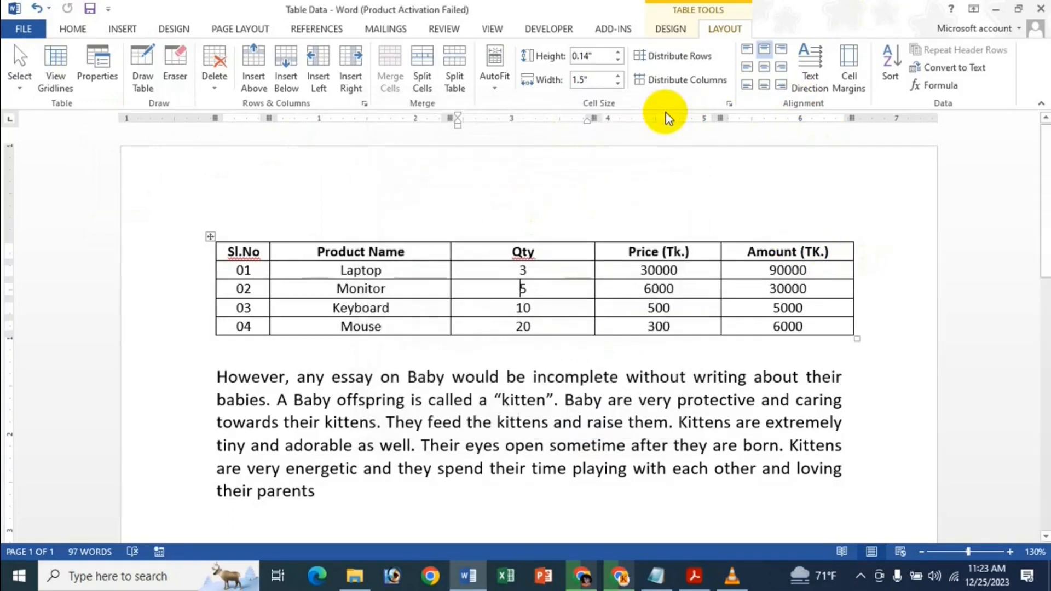
# Undo the last preferred width change made to the Monitor row's Qty cell.
pyautogui.hotkey('ctrl', 'z')
pyautogui.click(594, 310)
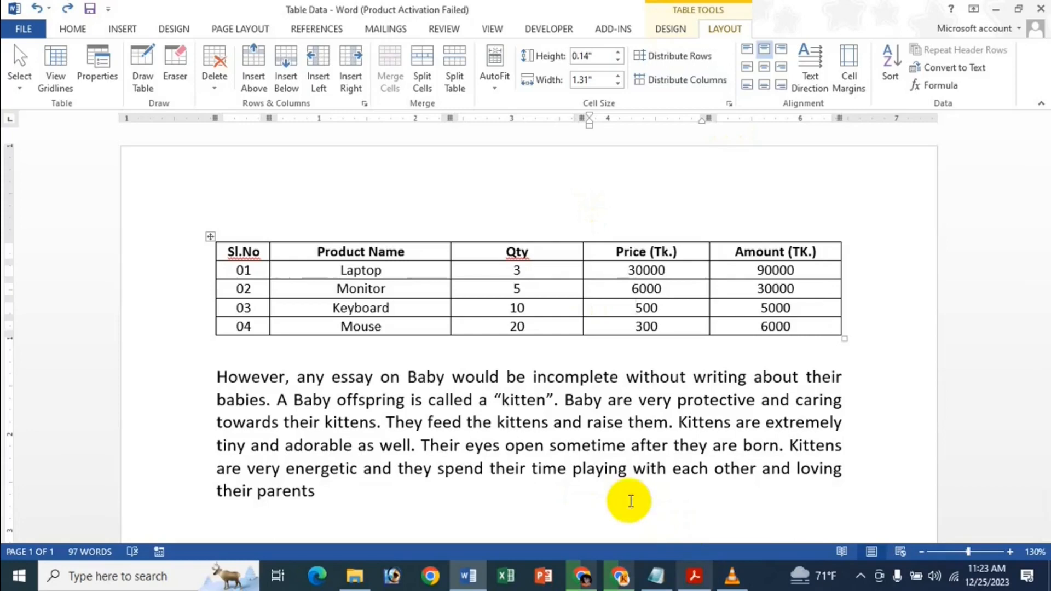
# Switch to Adobe Acrobat to show the lesson's title page, and minimize it to return to the Word document.
pyautogui.moveTo(695, 586)
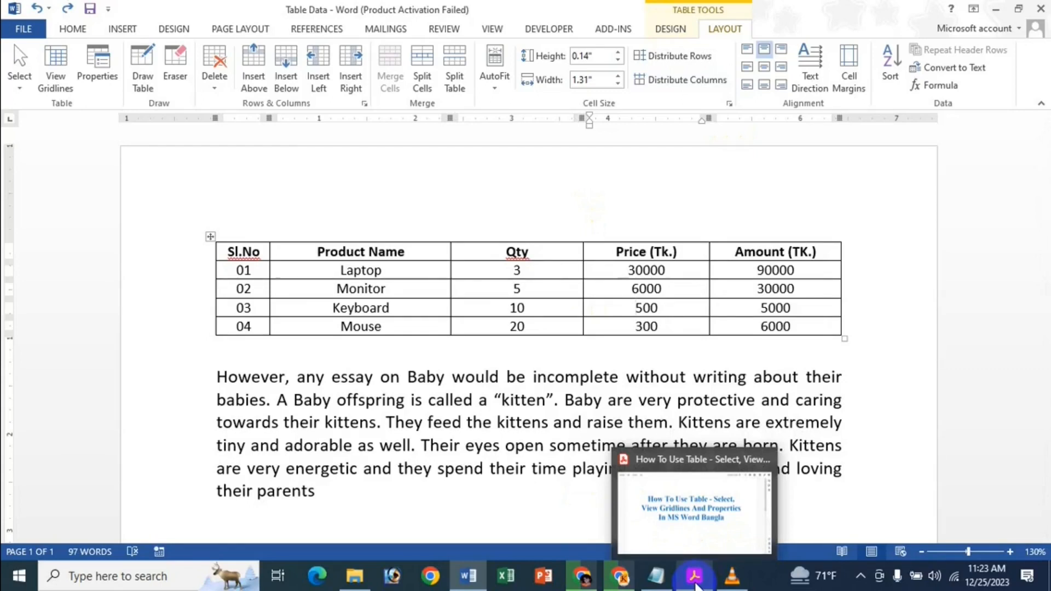
pyautogui.click(694, 576)
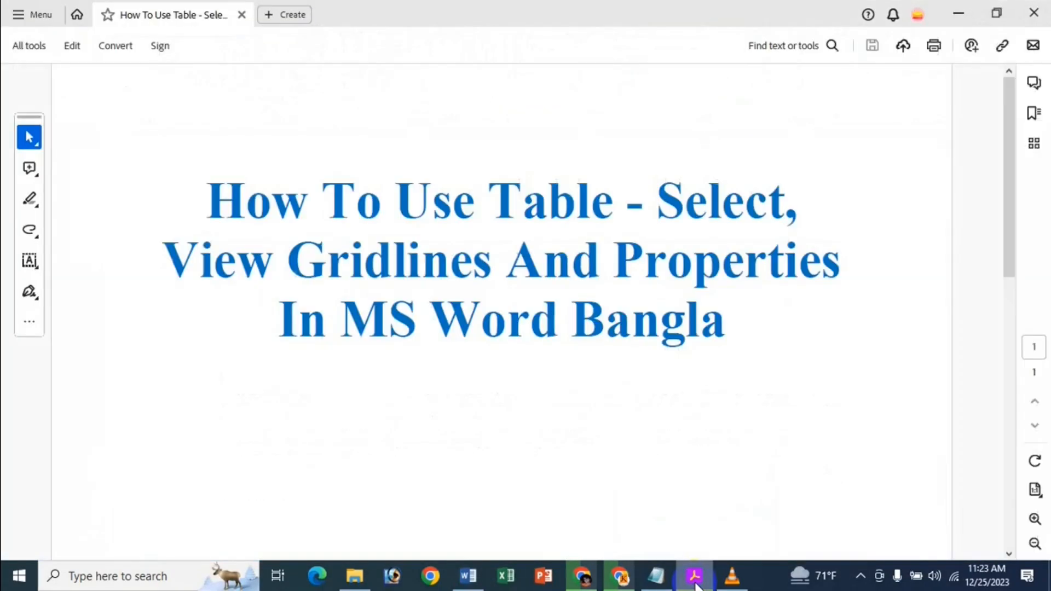
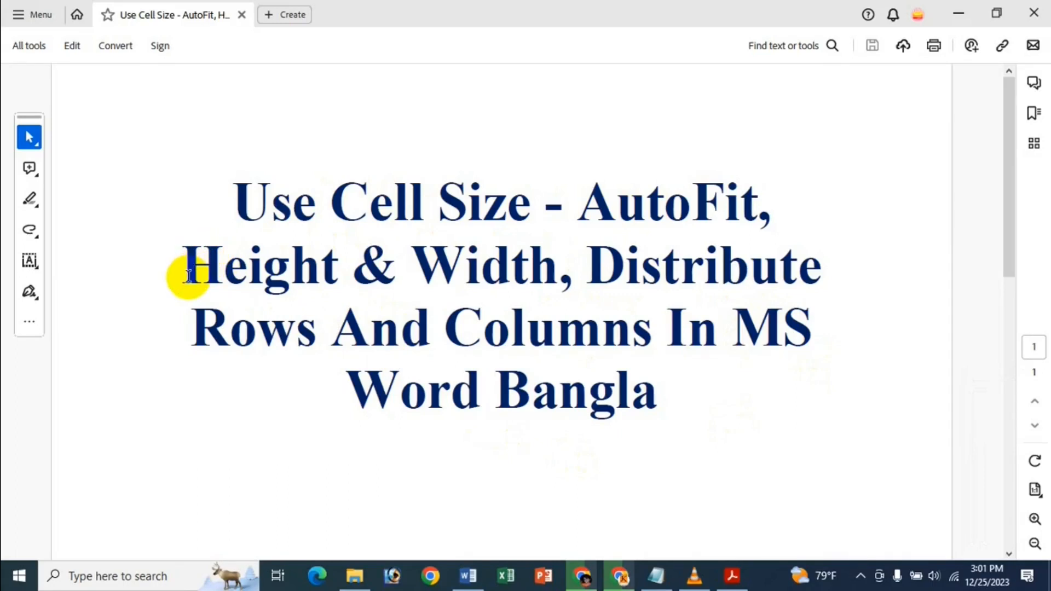
pyautogui.click(957, 15)
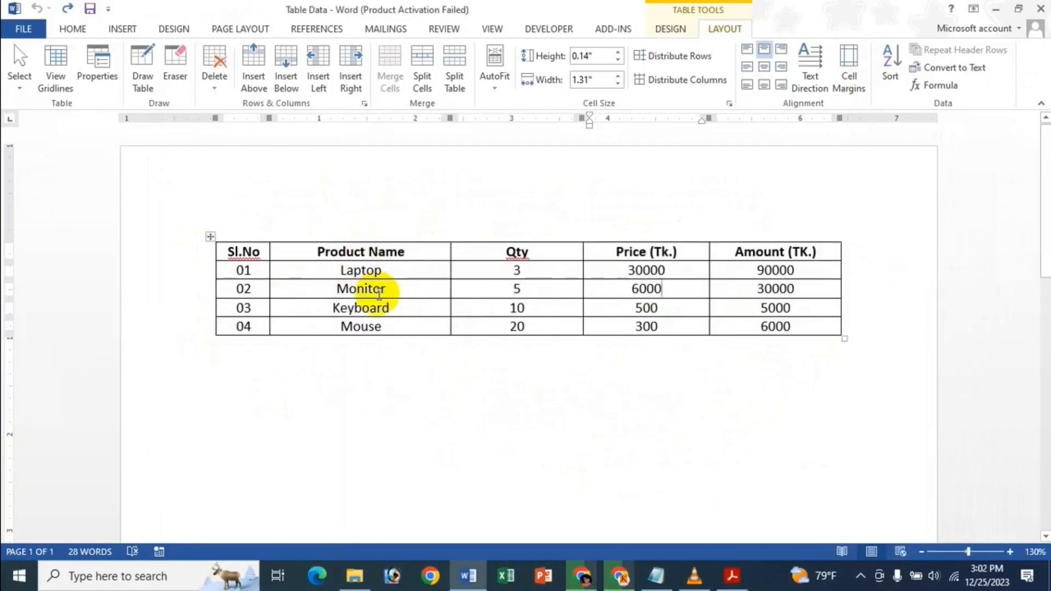
# Place the cursor in different table cells, look through the AutoFit options, and close the list.
pyautogui.click(418, 278)
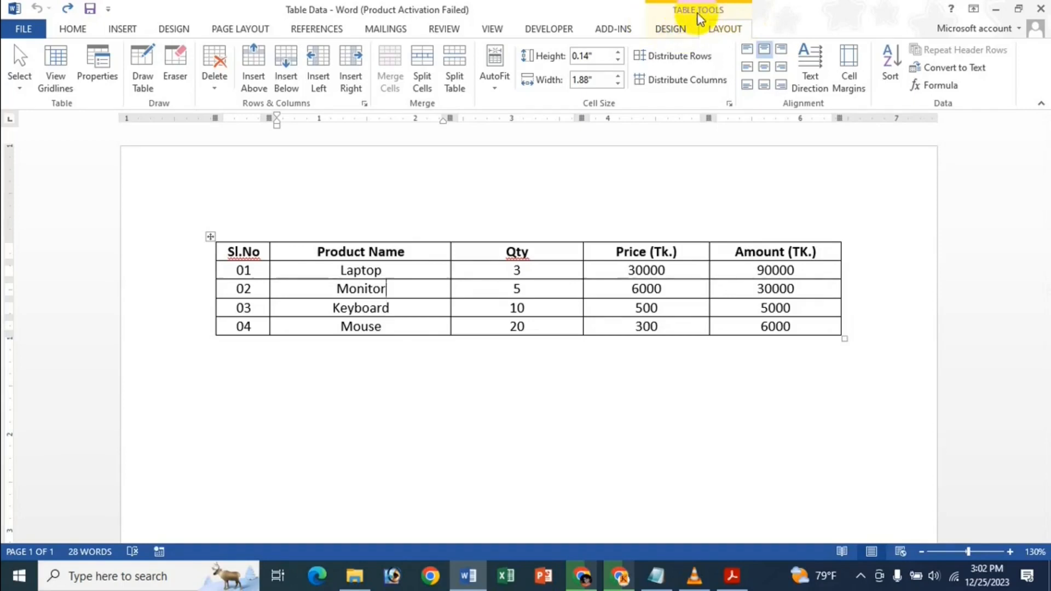
pyautogui.click(579, 403)
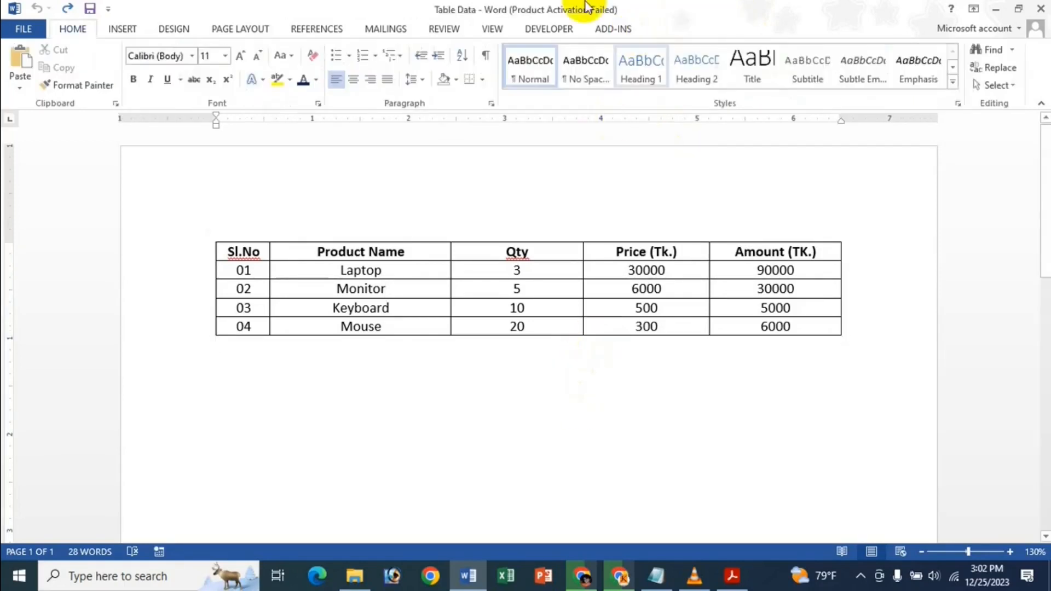
pyautogui.click(516, 306)
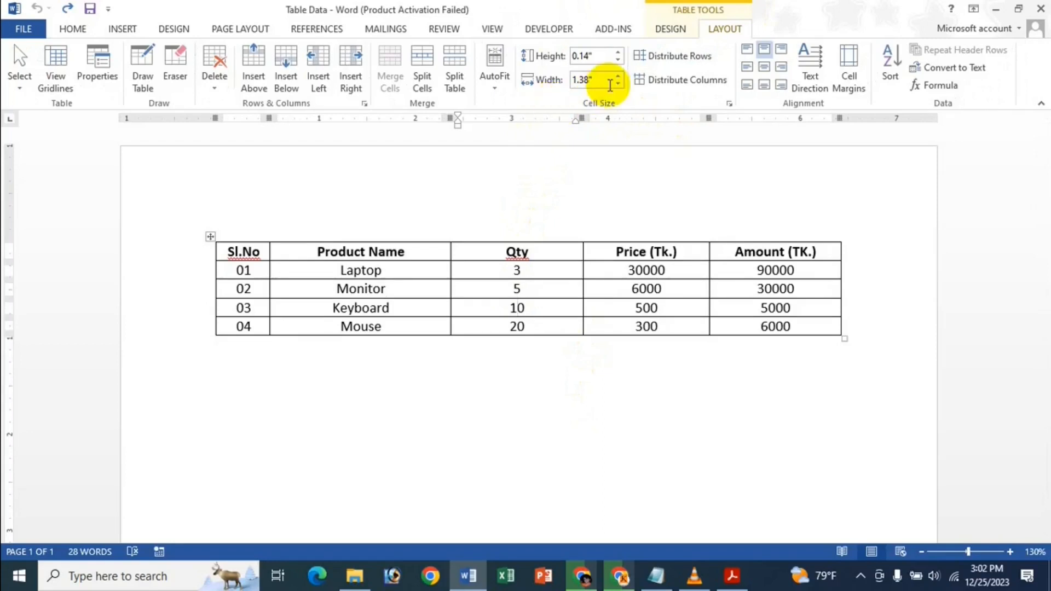
pyautogui.click(404, 286)
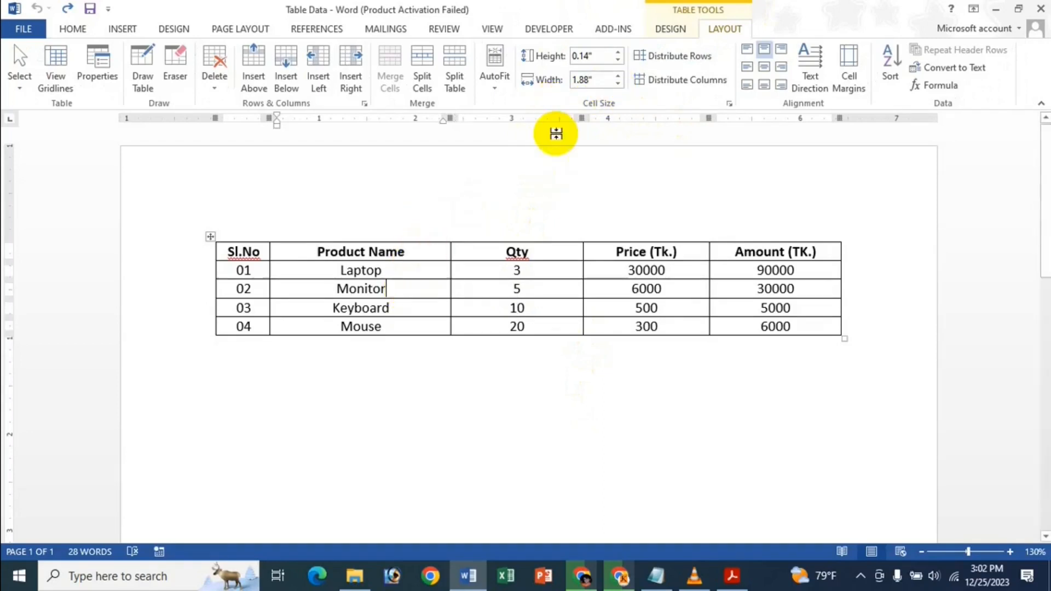
pyautogui.click(504, 97)
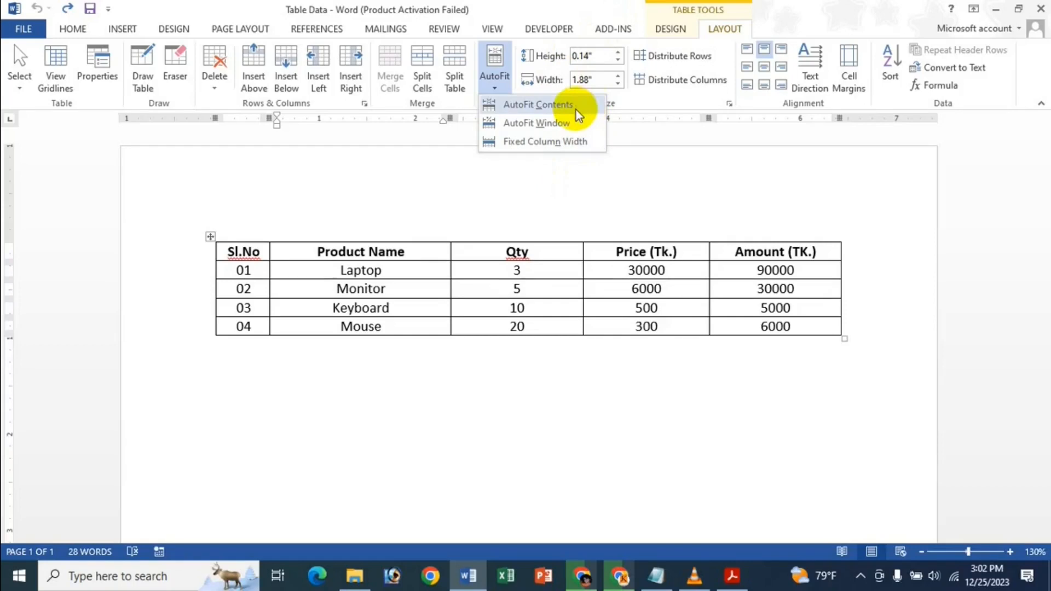
pyautogui.click(479, 287)
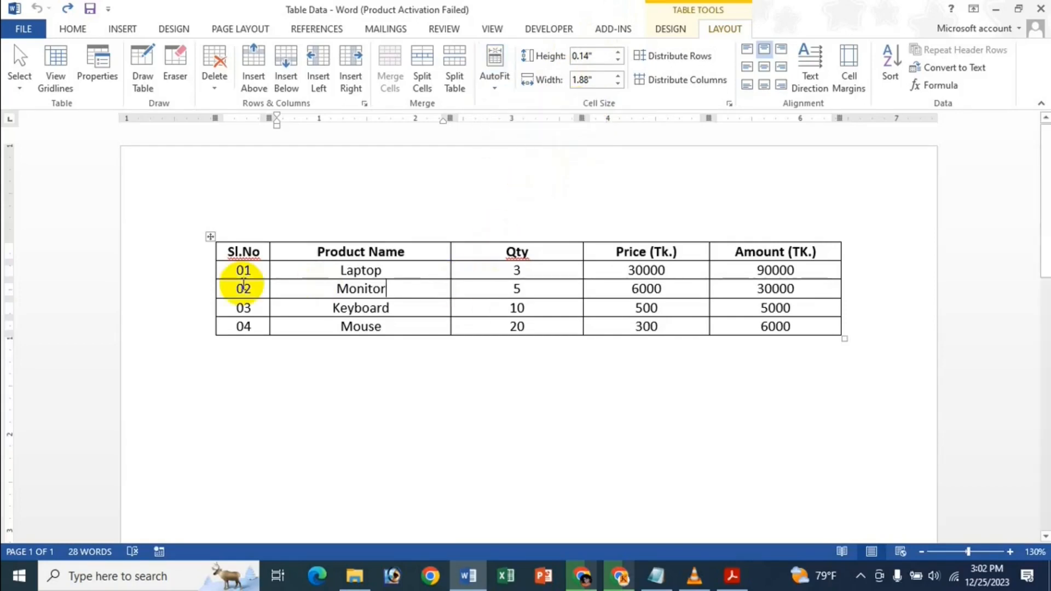
# Select the whole table and apply AutoFit Contents so its columns match their text.
pyautogui.click(211, 239)
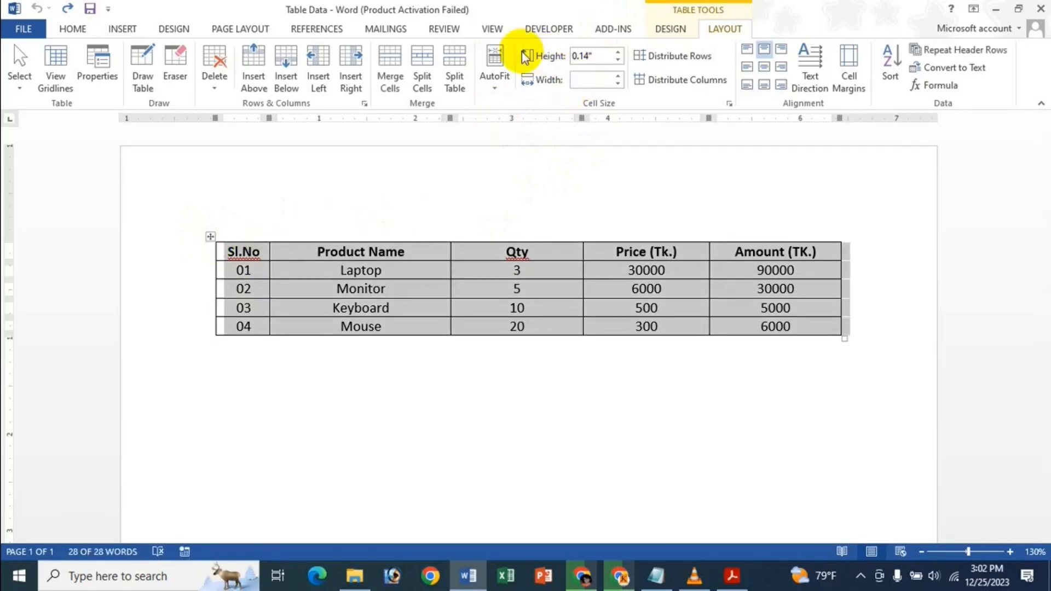
pyautogui.click(496, 81)
pyautogui.click(574, 103)
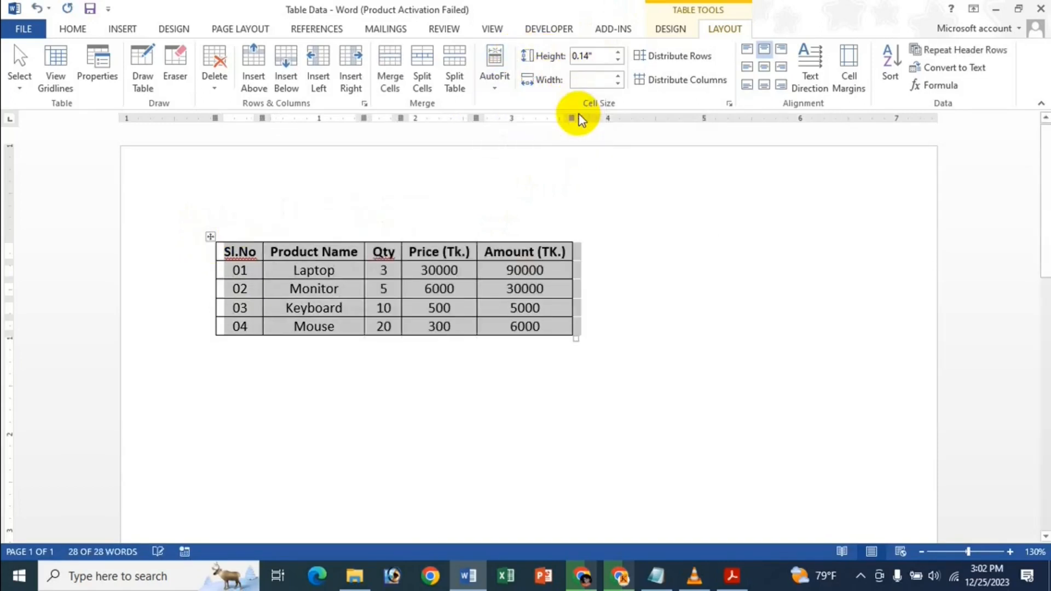
pyautogui.click(481, 275)
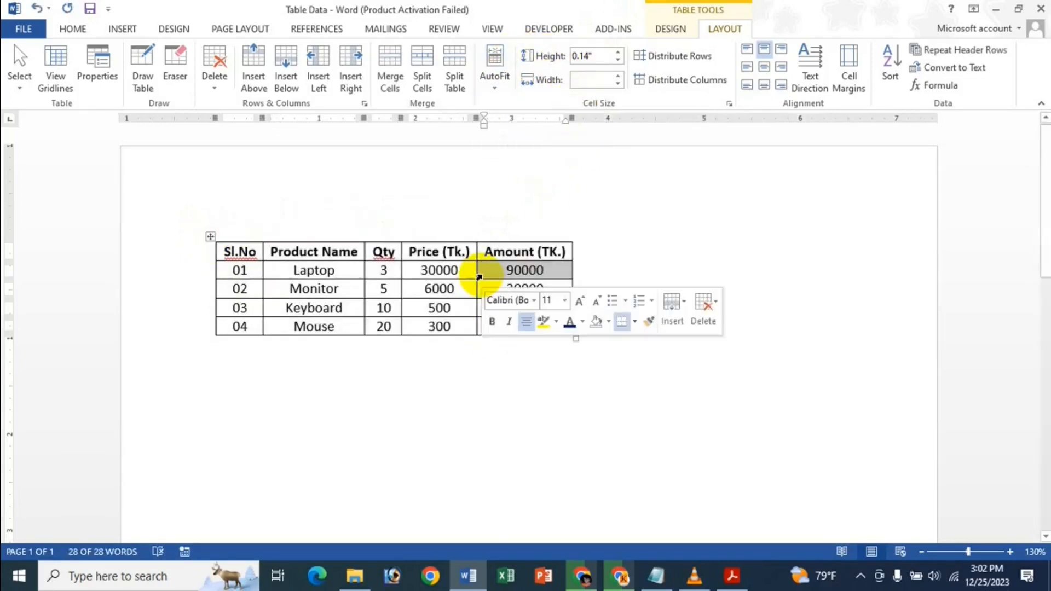
pyautogui.click(388, 289)
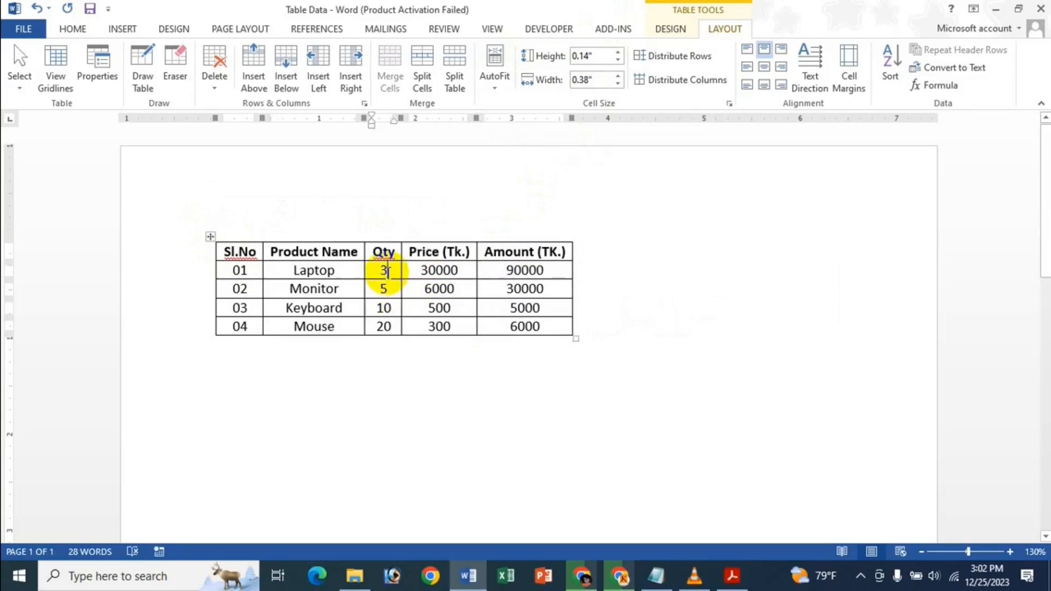
pyautogui.write('f')
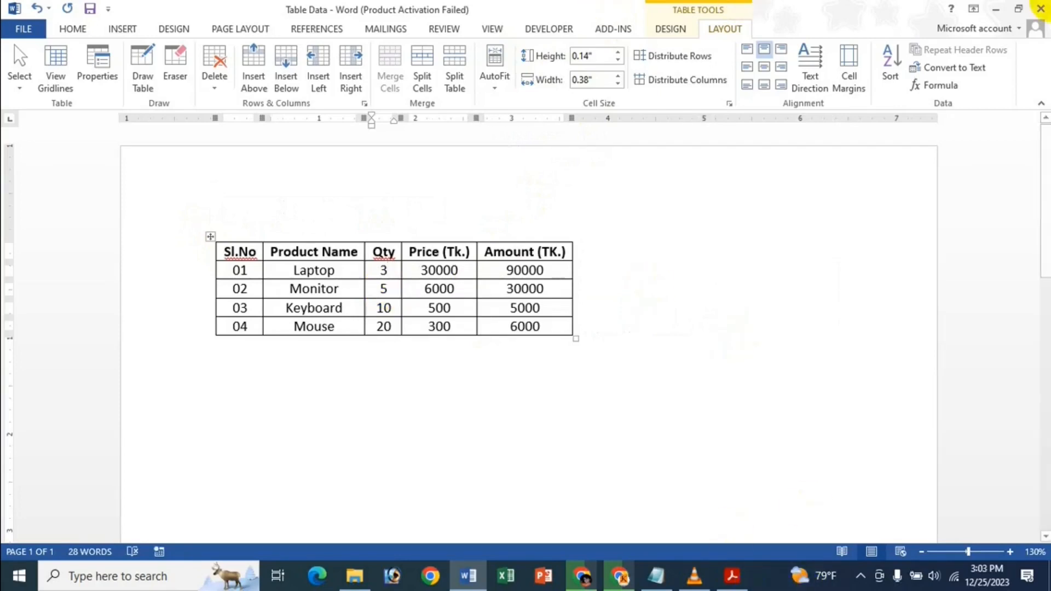
pyautogui.click(504, 82)
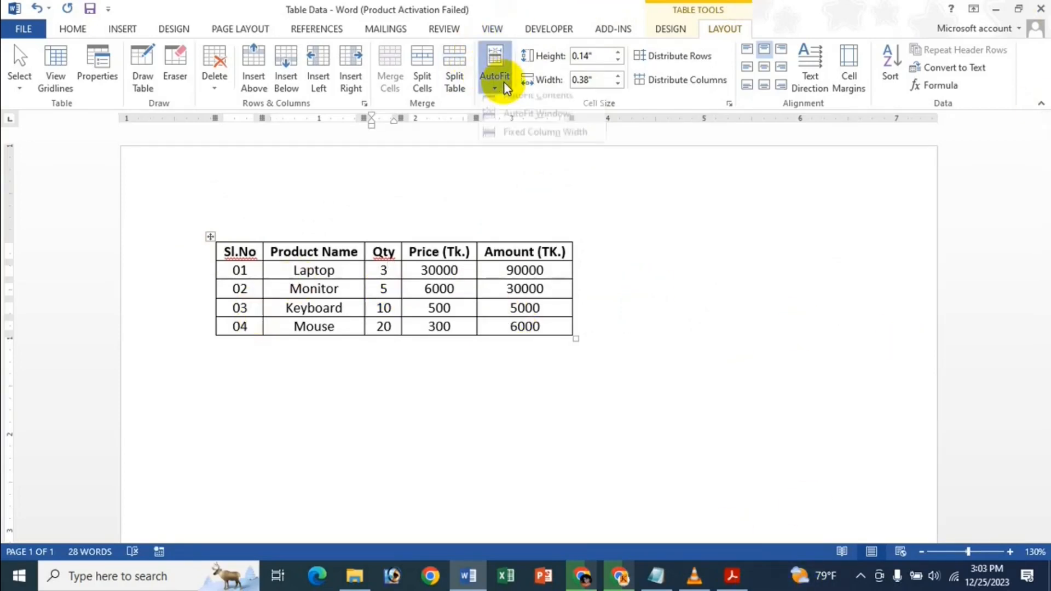
pyautogui.click(474, 300)
pyautogui.click(383, 288)
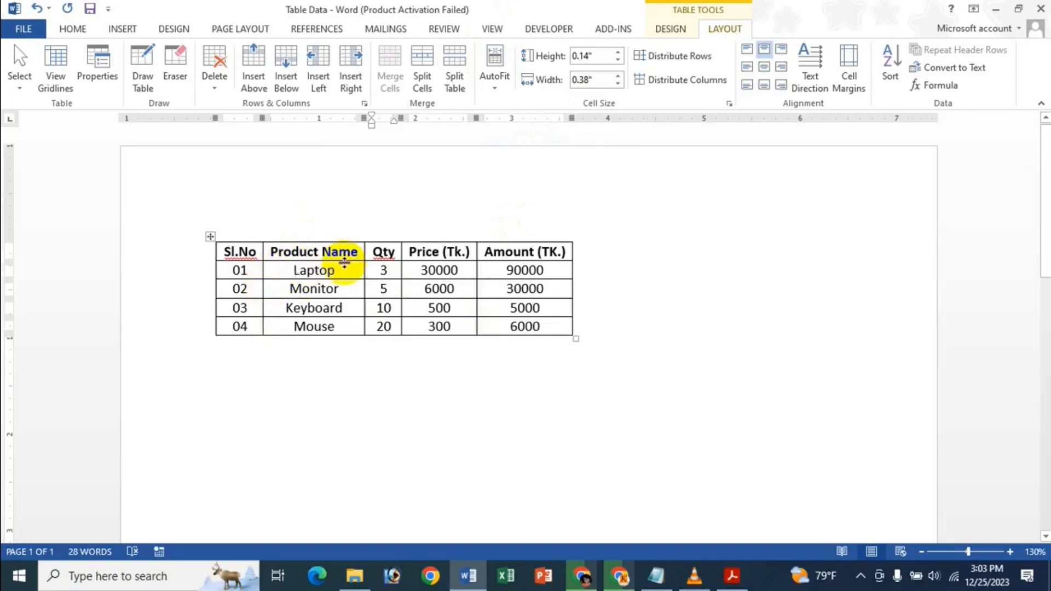
# Add a long string of random letters after Laptop in the Product Name column to test the content autofit.
pyautogui.click(339, 268)
pyautogui.write('gfhgjdhfgghgg')
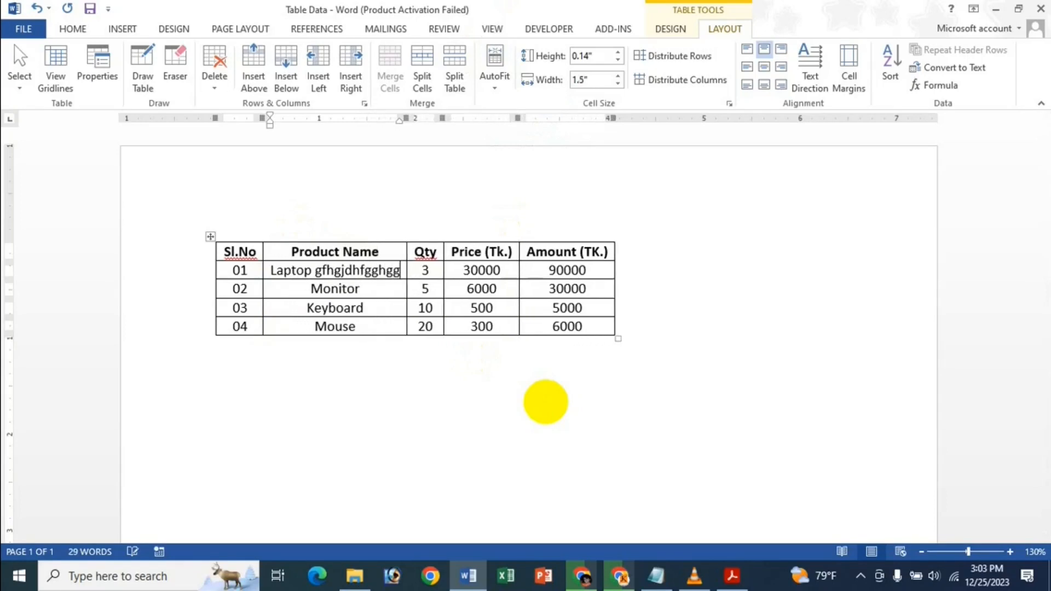
pyautogui.write('fdgfgdfgdfgdg')
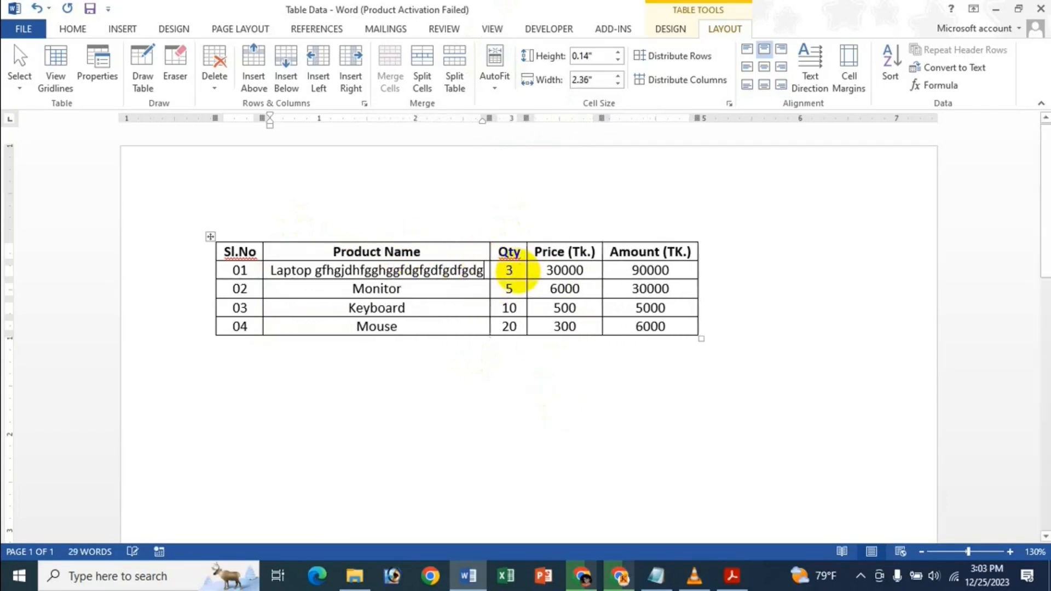
pyautogui.write('dgdfg')
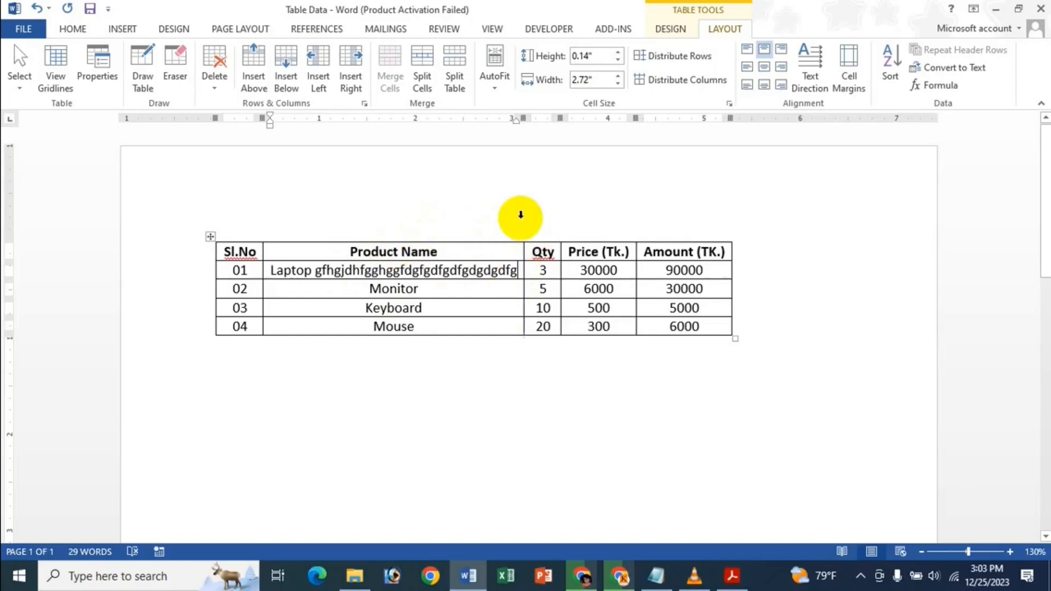
# Delete all the random letters after Laptop in the Product Name column.
pyautogui.press('BackSpace')
pyautogui.press('BackSpace')
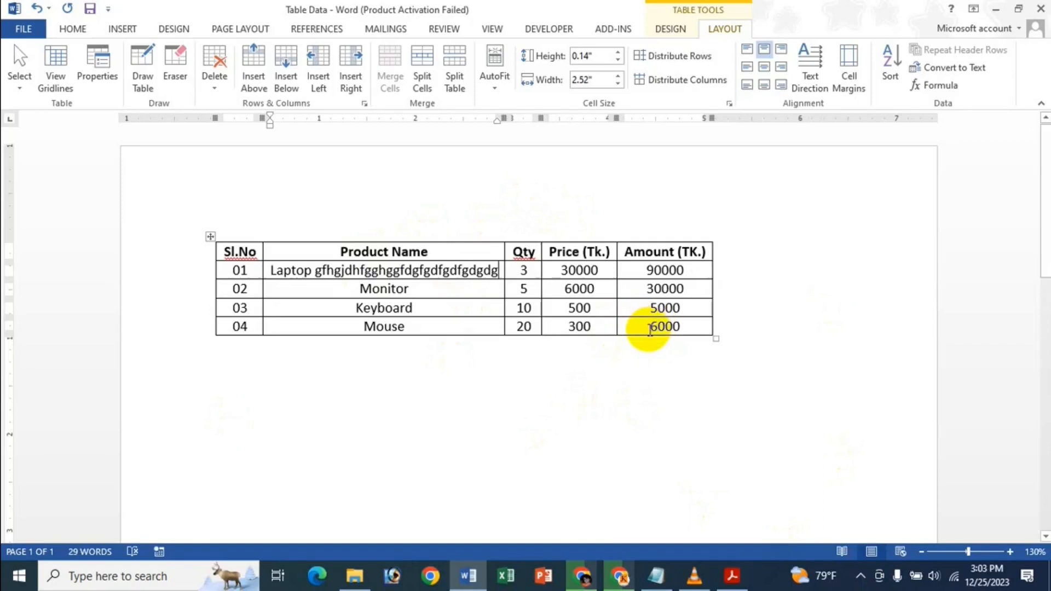
pyautogui.press('BackSpace')
pyautogui.press('BackSpace')
pyautogui.press('BackSpace')
pyautogui.press('BackSpace')
pyautogui.press('BackSpace')
pyautogui.press('BackSpace')
pyautogui.press('BackSpace')
pyautogui.press('BackSpace')
pyautogui.press('BackSpace')
pyautogui.press('BackSpace')
pyautogui.press('BackSpace')
pyautogui.press('BackSpace')
pyautogui.press('BackSpace')
pyautogui.press('BackSpace')
pyautogui.press('BackSpace')
pyautogui.press('BackSpace')
pyautogui.press('BackSpace')
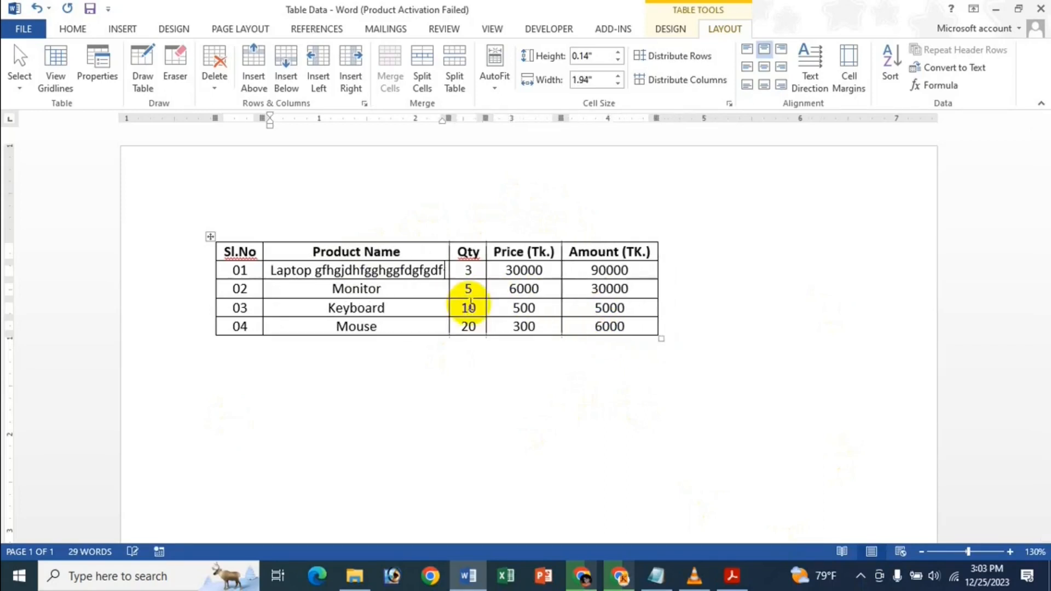
pyautogui.press('BackSpace')
pyautogui.press('BackSpace')
pyautogui.press('BackSpace')
pyautogui.press('BackSpace')
pyautogui.press('BackSpace')
pyautogui.press('BackSpace')
pyautogui.press('BackSpace')
pyautogui.press('BackSpace')
pyautogui.press('BackSpace')
pyautogui.press('BackSpace')
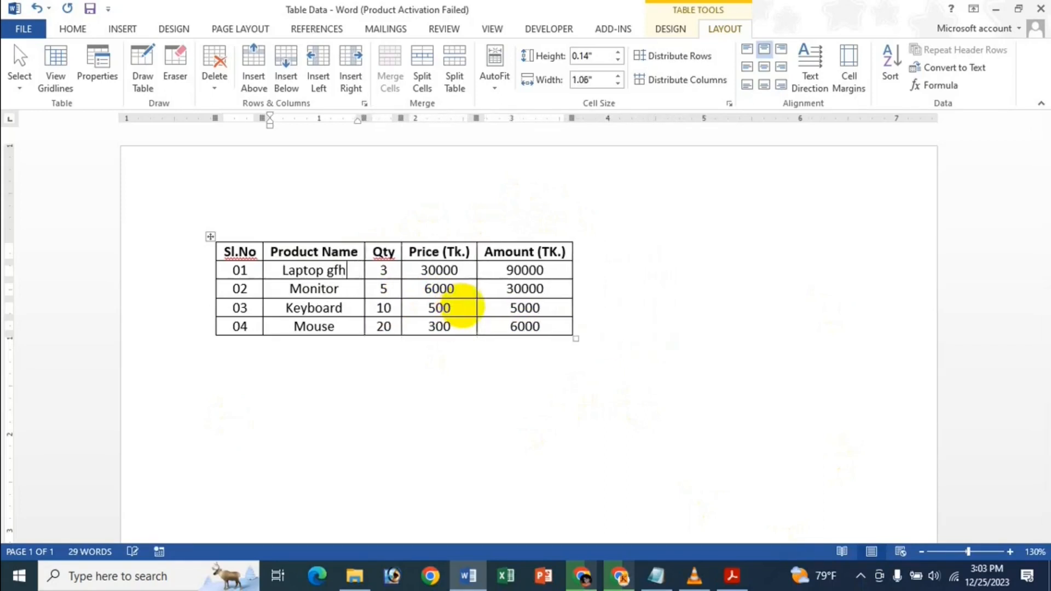
pyautogui.press('BackSpace')
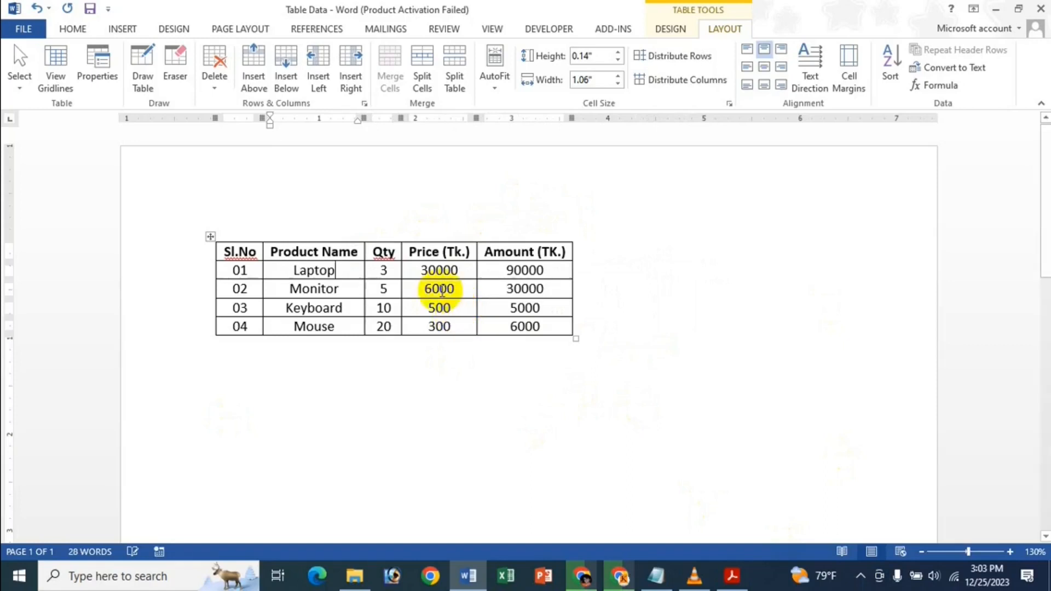
# Select the whole table and apply AutoFit Window so it spans the page's text width.
pyautogui.click(507, 77)
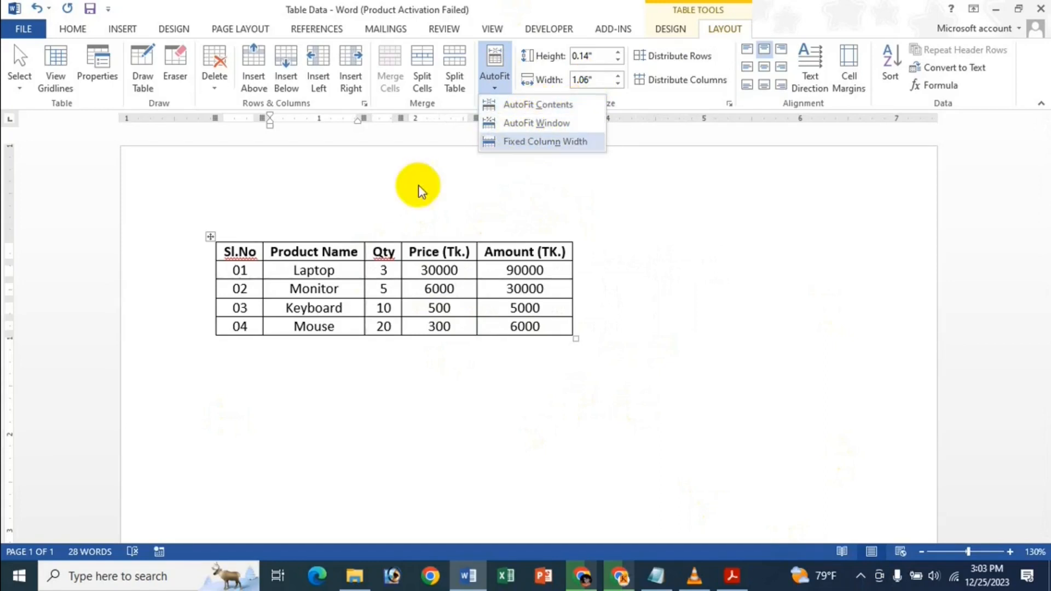
pyautogui.click(323, 288)
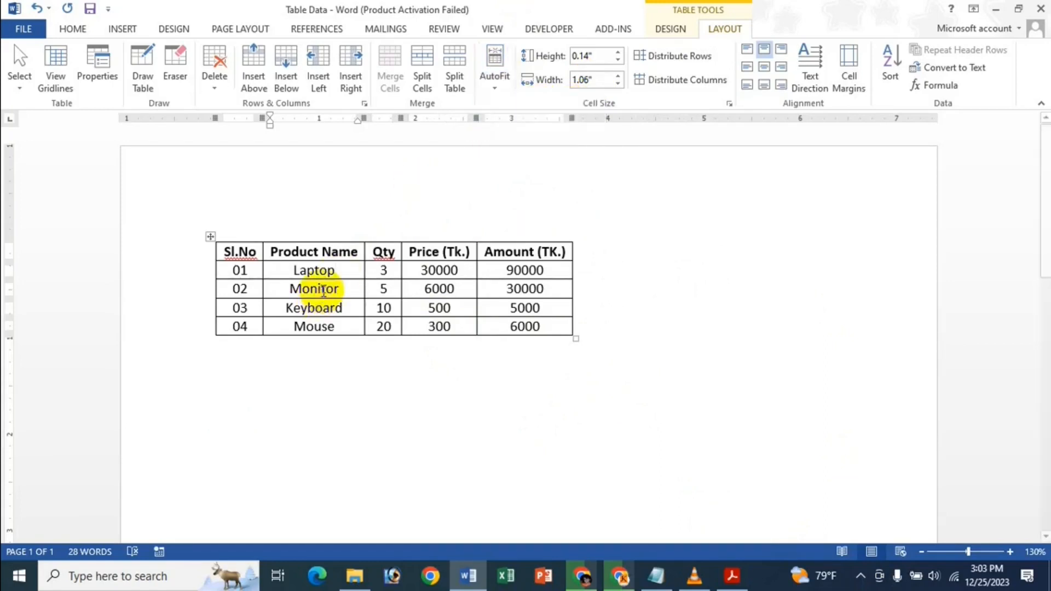
pyautogui.click(211, 237)
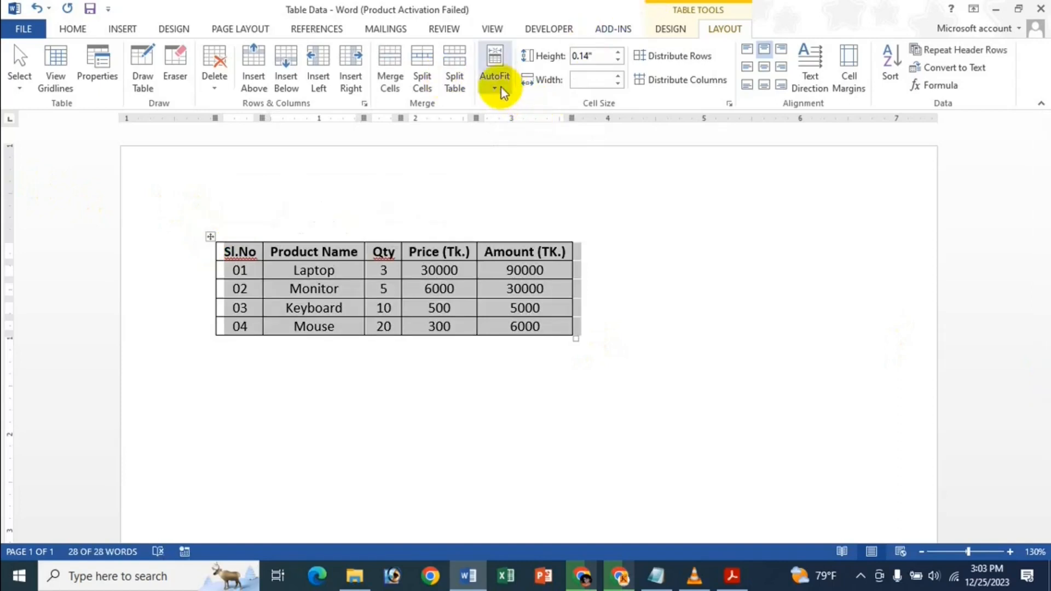
pyautogui.click(499, 88)
pyautogui.click(530, 123)
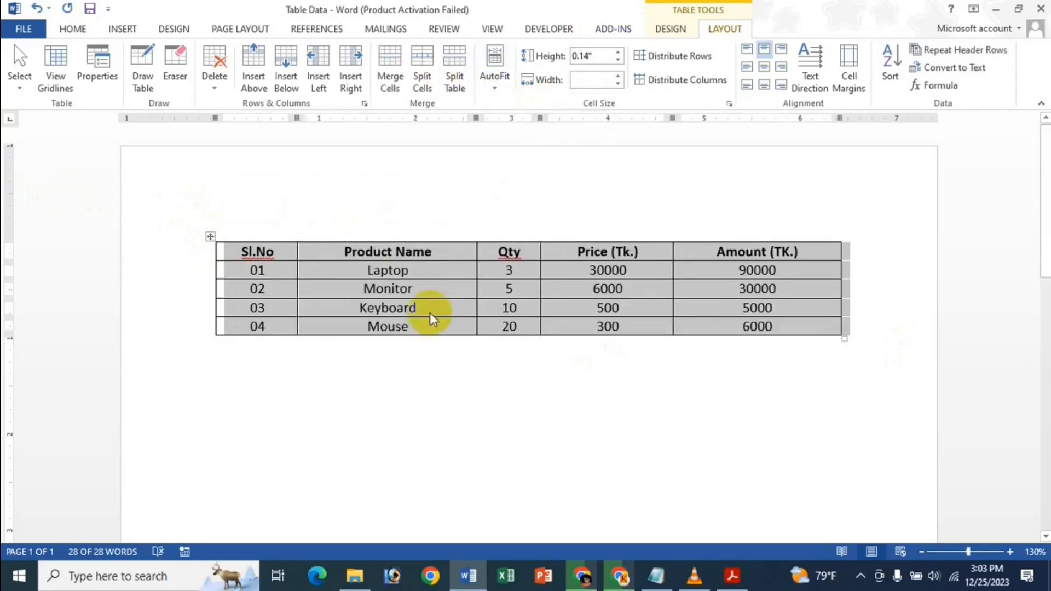
# Add a long run of the letter v after Laptop to test text wrapping, and trim it to one line.
pyautogui.click(425, 287)
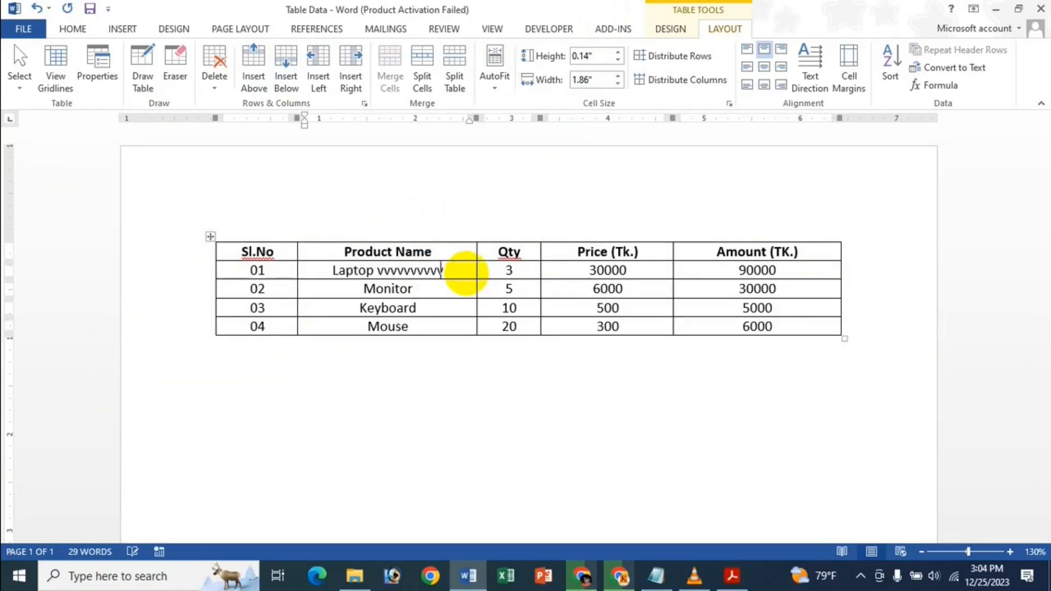
pyautogui.write('vvvvvvvvvvvvvvvvvv')
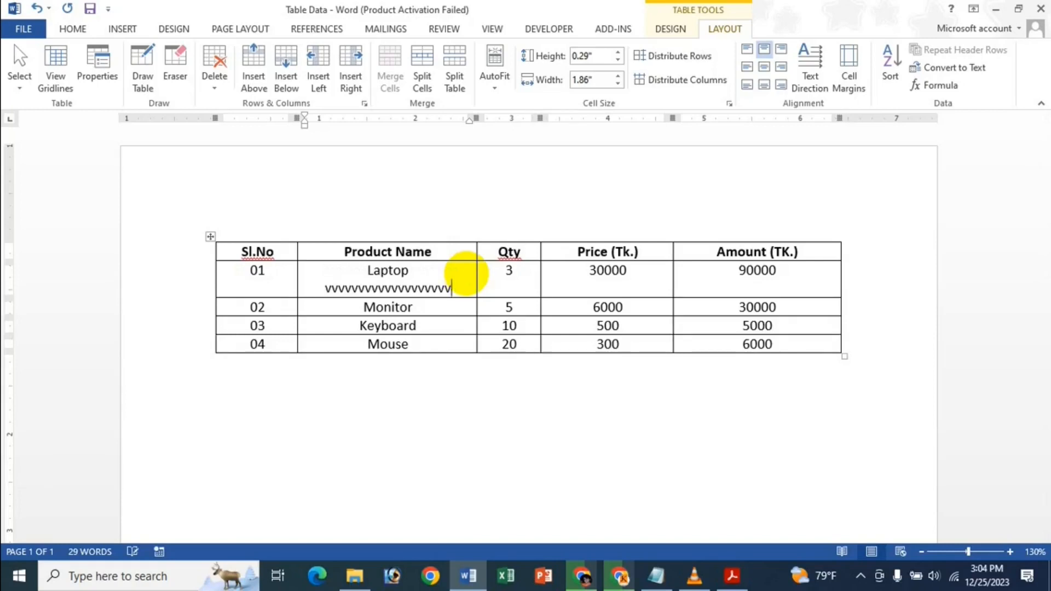
pyautogui.press('BackSpace')
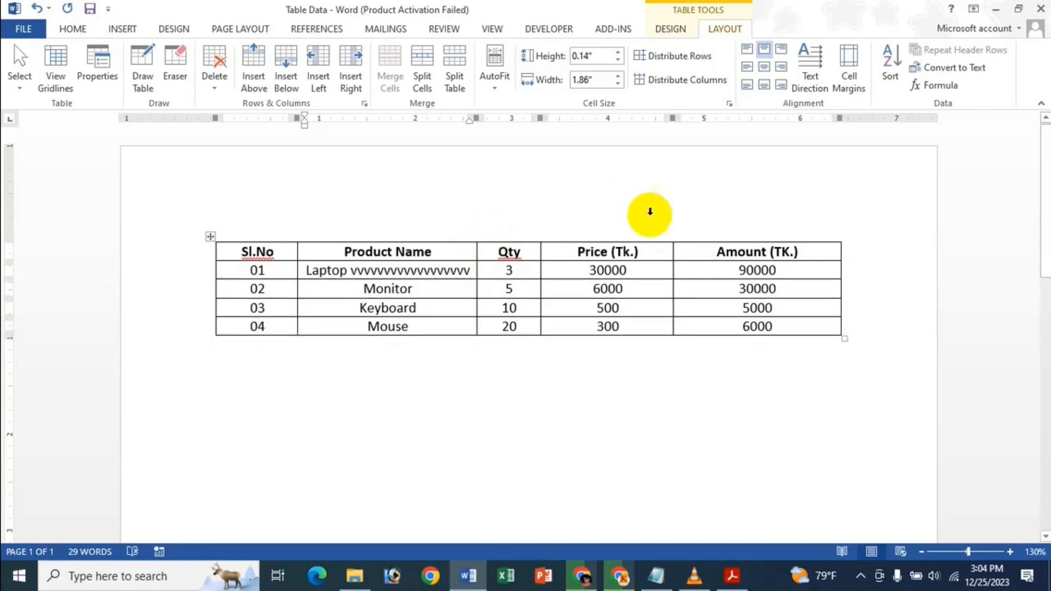
# Delete the run of v letters after Laptop in the Product Name column.
pyautogui.click(488, 88)
pyautogui.click(517, 8)
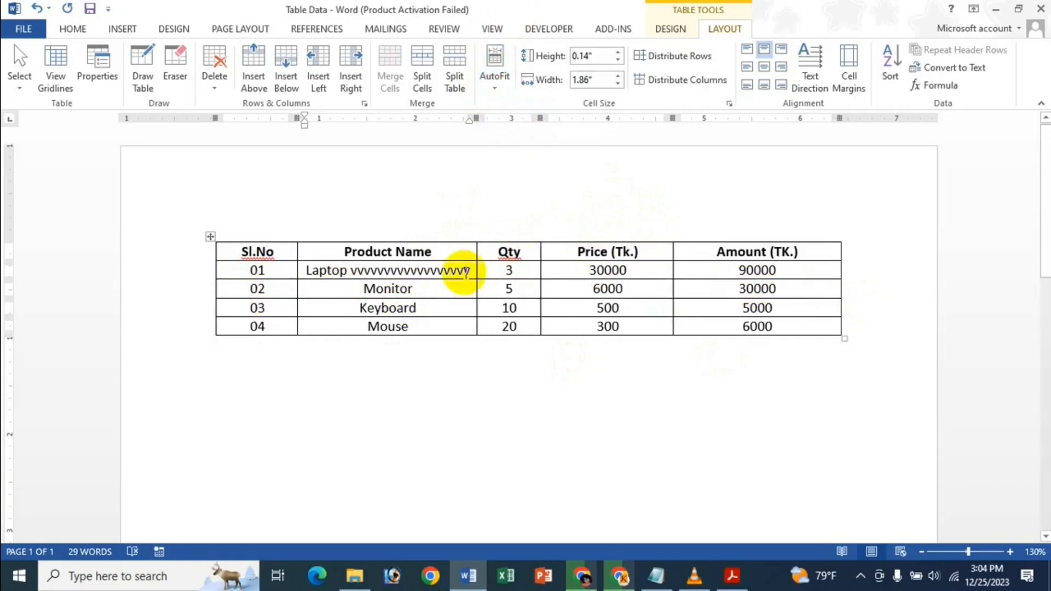
pyautogui.press('BackSpace')
pyautogui.press('BackSpace')
pyautogui.press('BackSpace')
pyautogui.press('BackSpace')
pyautogui.press('BackSpace')
pyautogui.press('BackSpace')
pyautogui.press('BackSpace')
pyautogui.press('BackSpace')
pyautogui.press('BackSpace')
pyautogui.press('BackSpace')
pyautogui.press('BackSpace')
pyautogui.press('BackSpace')
pyautogui.press('BackSpace')
pyautogui.press('BackSpace')
pyautogui.press('BackSpace')
pyautogui.press('BackSpace')
pyautogui.press('BackSpace')
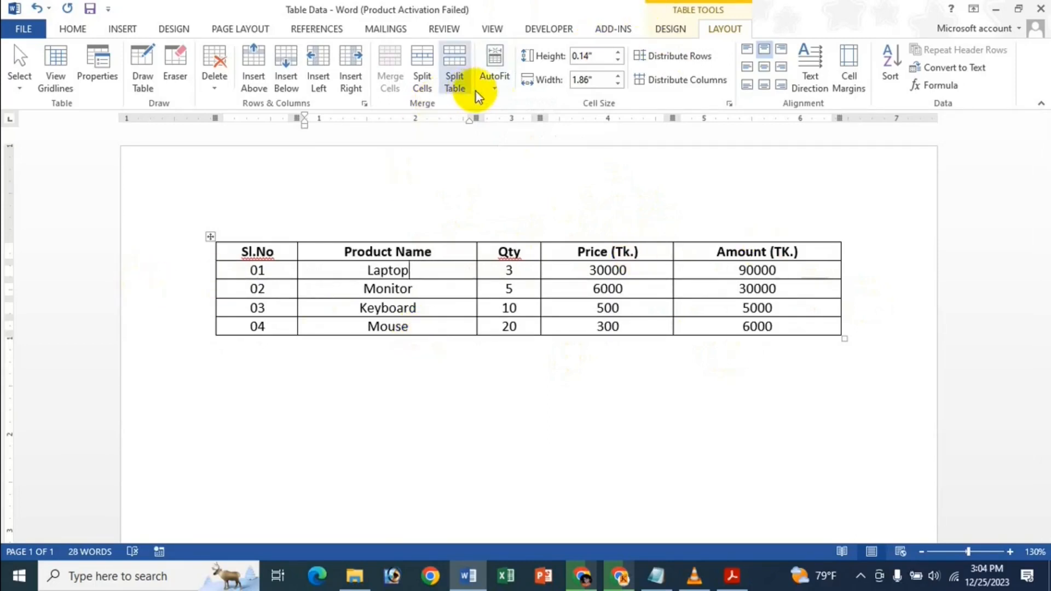
# Select the whole table and apply AutoFit Contents, followed by Fixed Column Width.
pyautogui.click(210, 237)
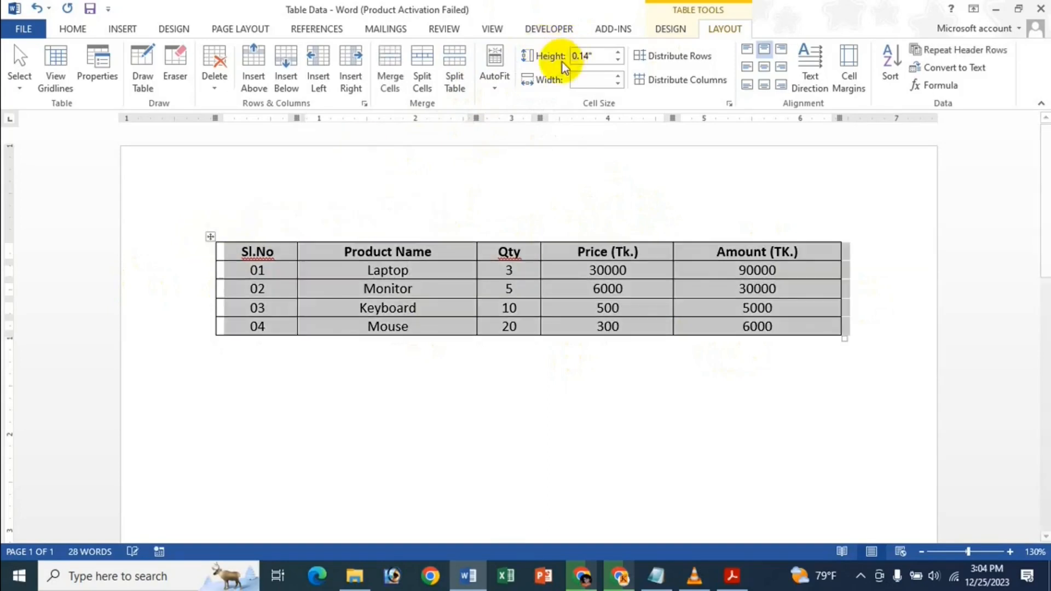
pyautogui.click(499, 76)
pyautogui.click(526, 104)
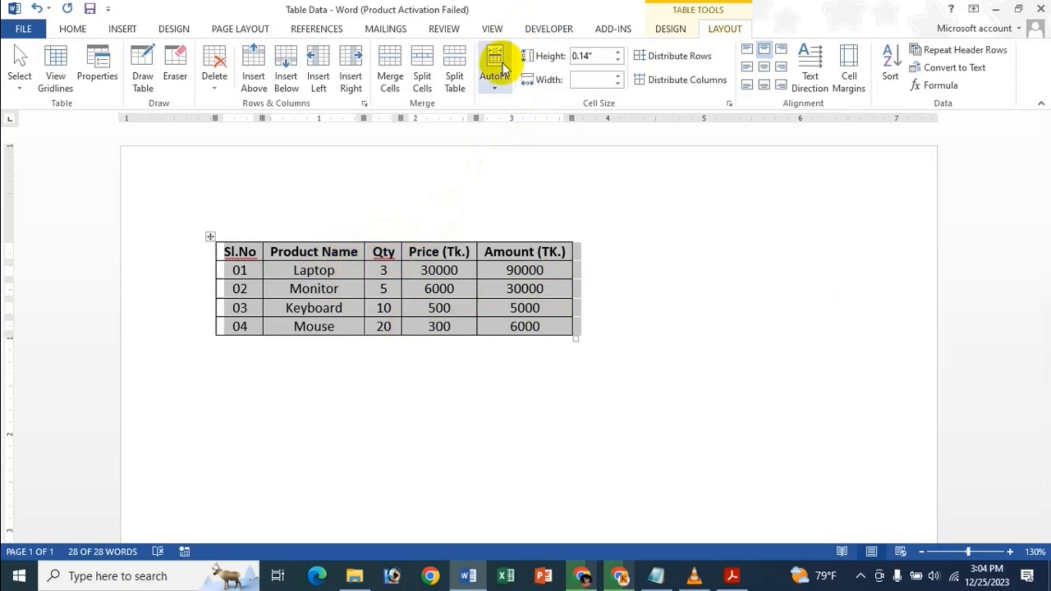
pyautogui.click(498, 80)
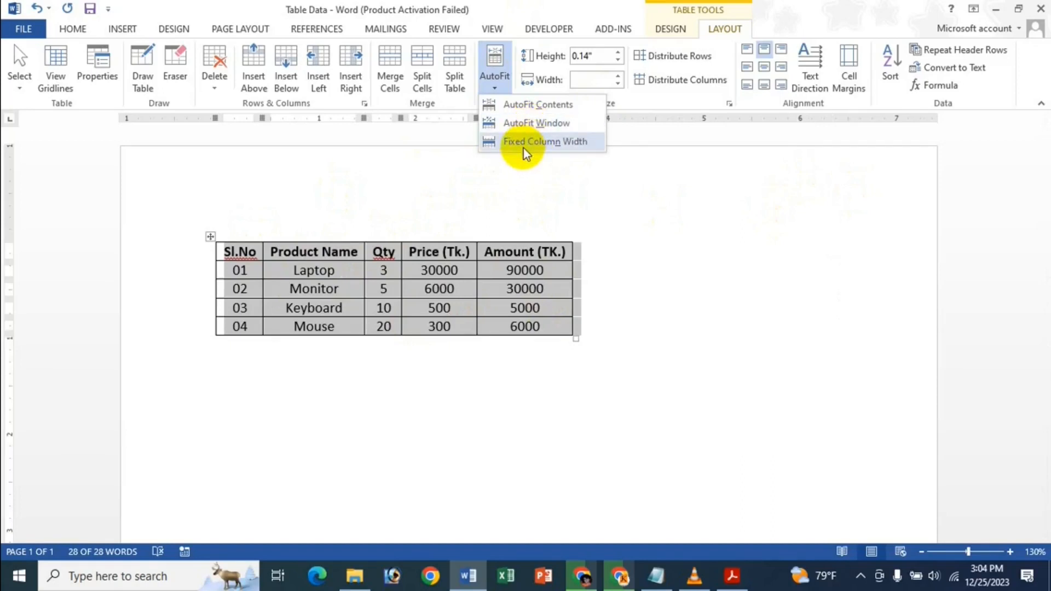
pyautogui.click(556, 148)
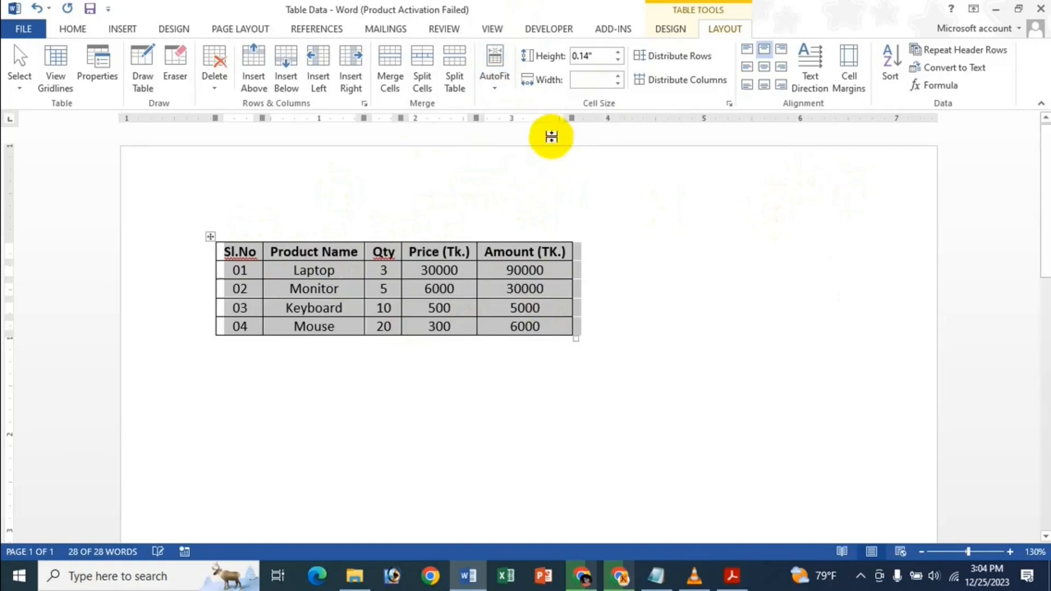
# Undo the AutoFit and text changes back to the table's original uneven column widths across the page.
pyautogui.hotkey('ctrl', 'z')
pyautogui.hotkey('ctrl', 'z')
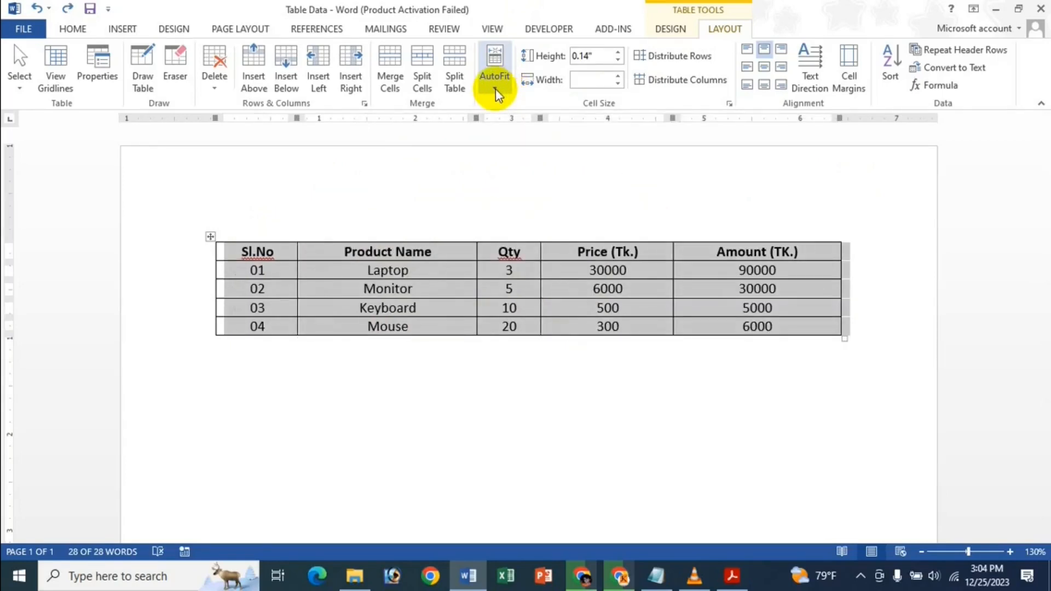
pyautogui.hotkey('ctrl', 'z')
pyautogui.hotkey('ctrl', 'z')
pyautogui.hotkey('ctrl', 'z')
pyautogui.hotkey('ctrl', 'z')
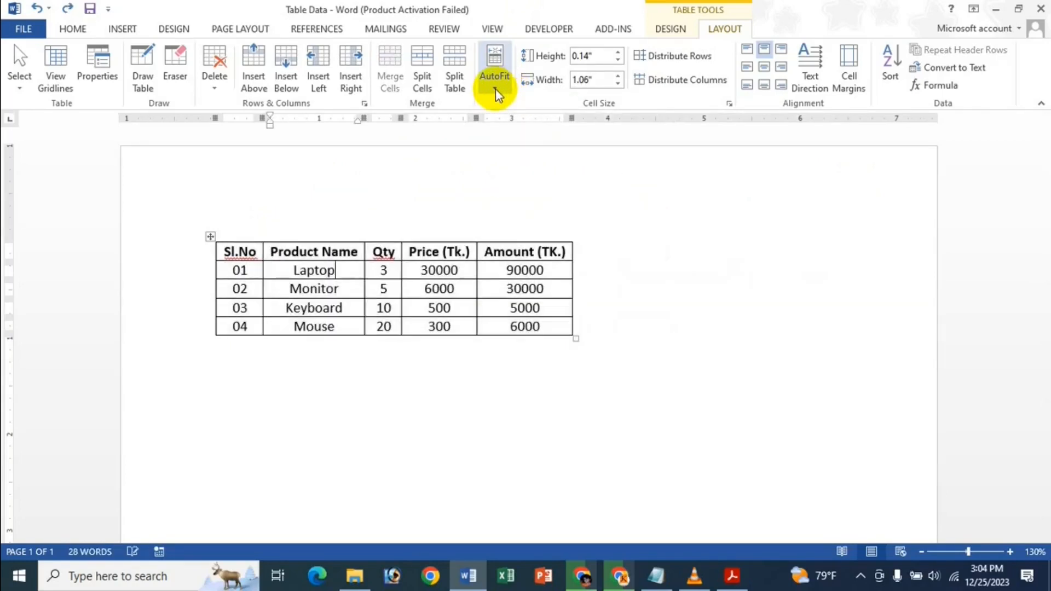
pyautogui.hotkey('ctrl', 'z')
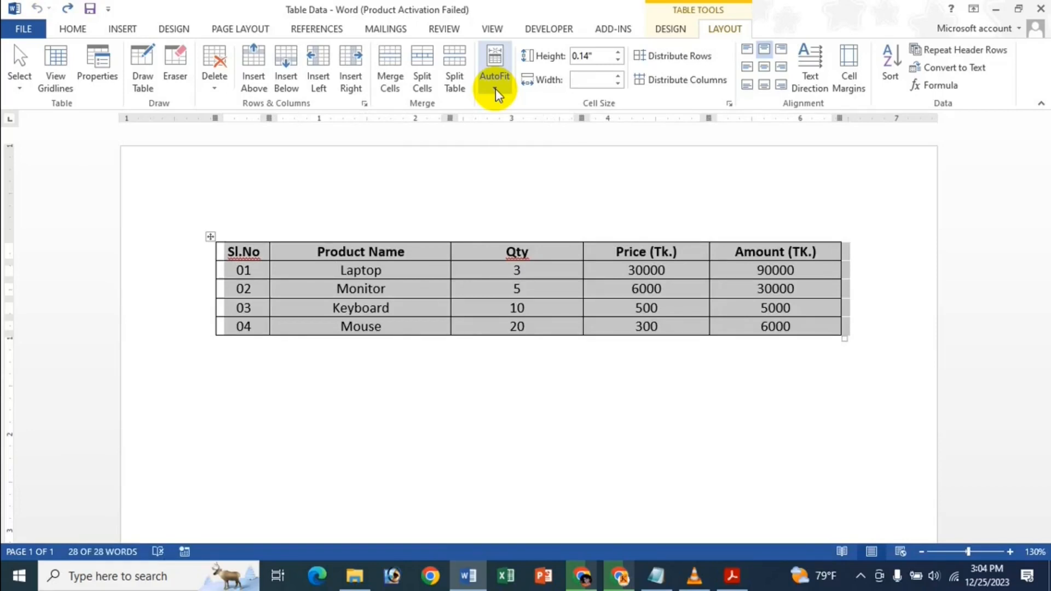
# Apply Fixed Column Width to the whole table and add a run of the letter b after Laptop.
pyautogui.click(494, 89)
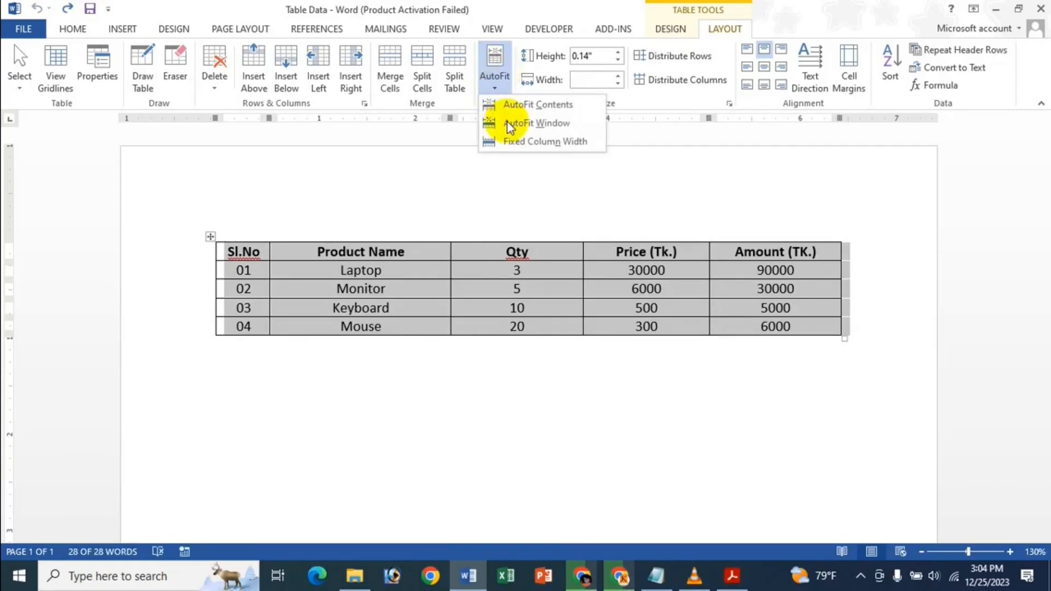
pyautogui.click(543, 142)
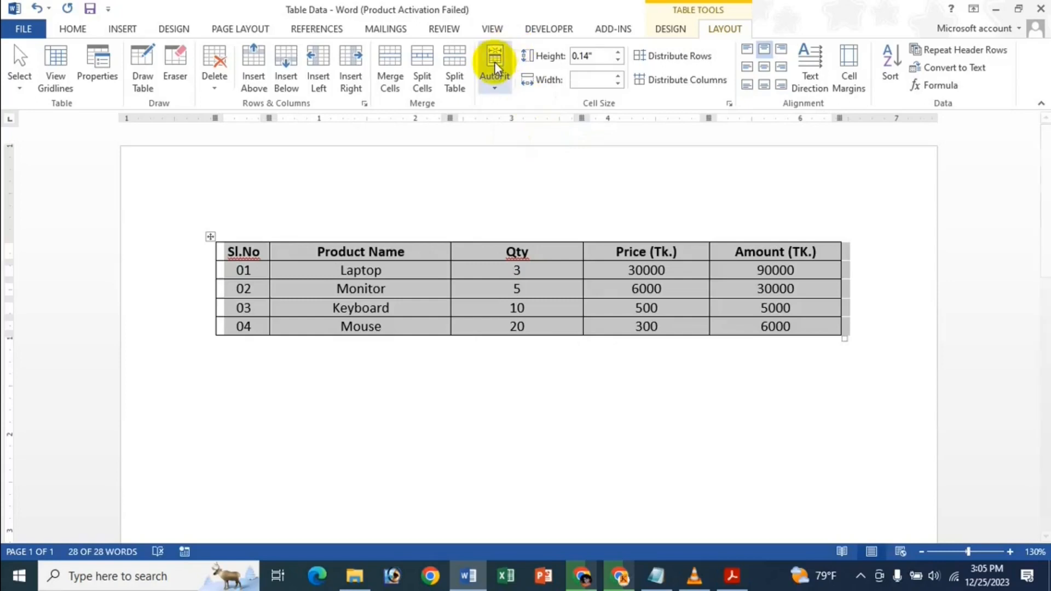
pyautogui.click(403, 270)
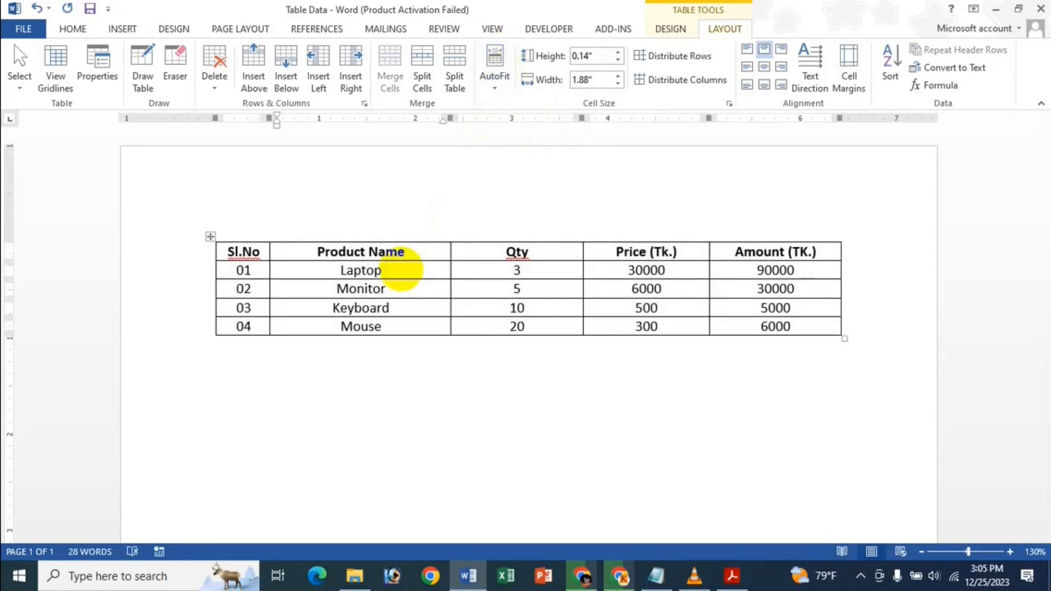
pyautogui.write('bbbbbbbbbbbbbbbbb')
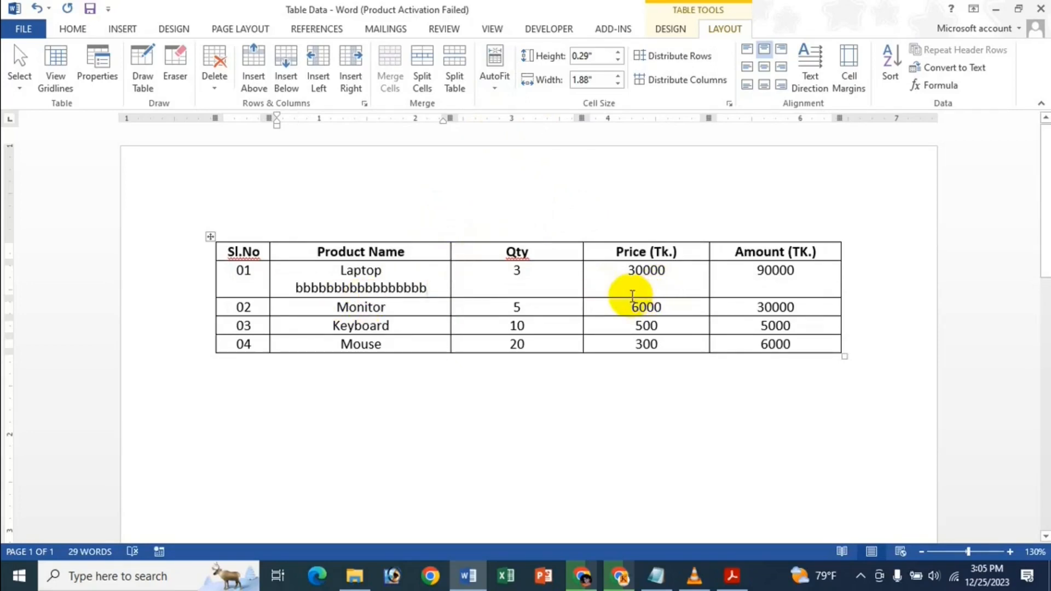
# Trim the b letters after Laptop to fit one line, and extend them until the cell wraps onto three lines.
pyautogui.press('BackSpace')
pyautogui.press('BackSpace')
pyautogui.press('BackSpace')
pyautogui.press('BackSpace')
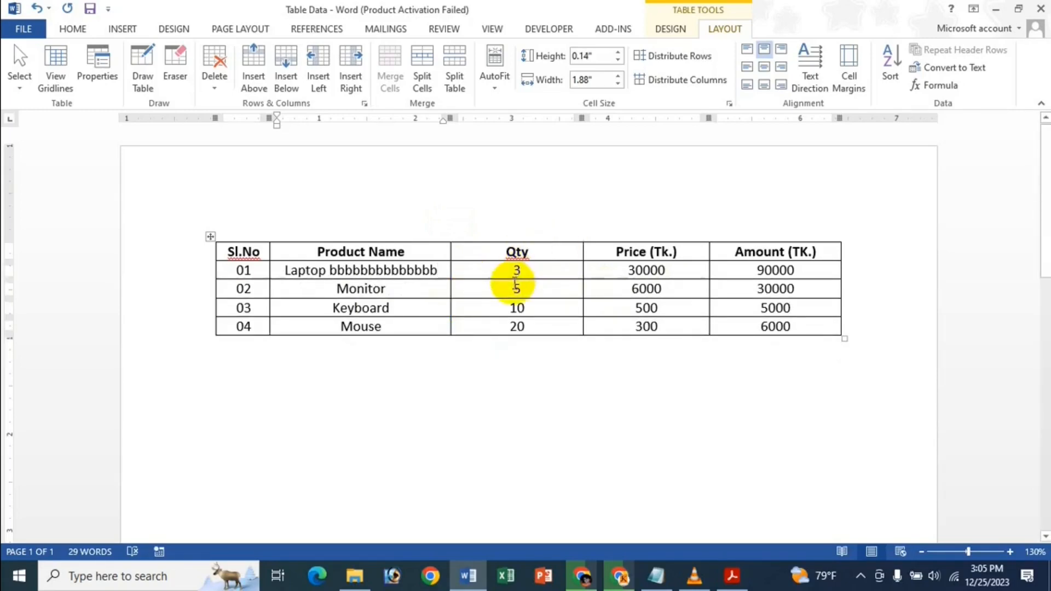
pyautogui.write('bb')
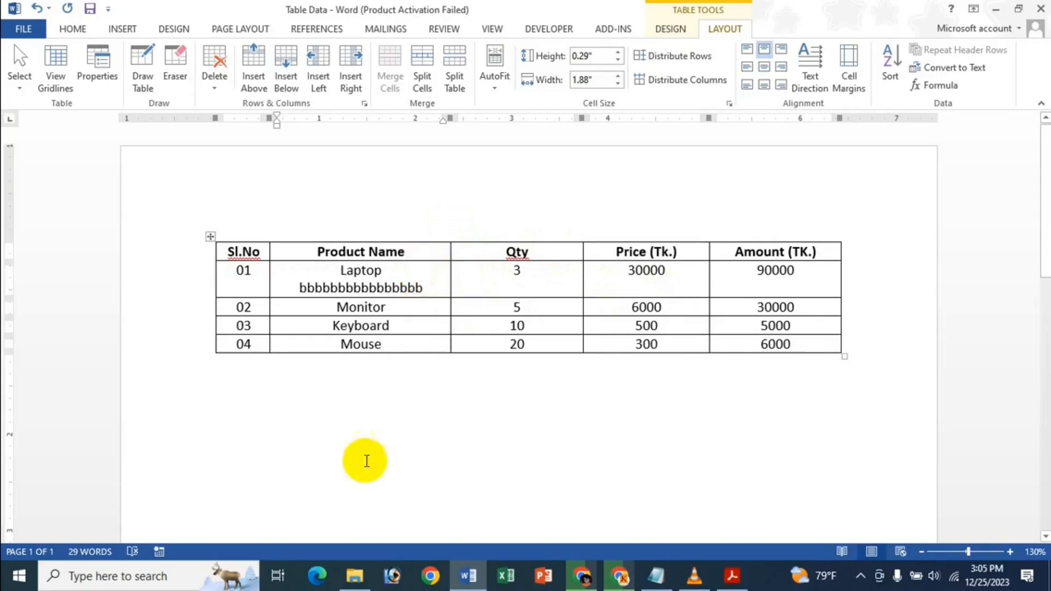
pyautogui.write('bbbbbbbbbbb')
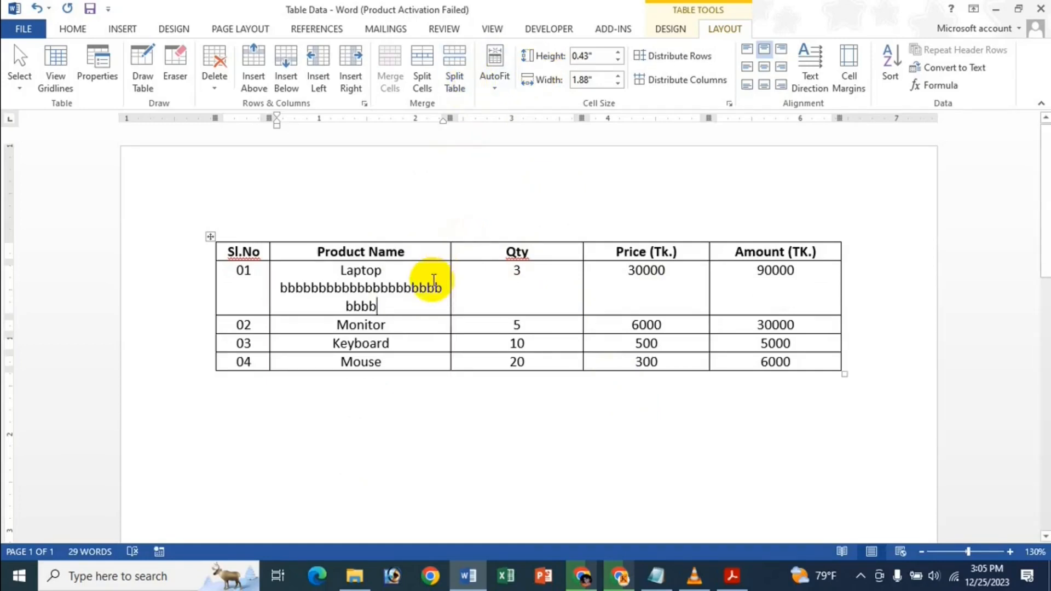
# Extend the test text after Laptop with runs of g and h until it wraps onto a fourth line.
pyautogui.click(483, 88)
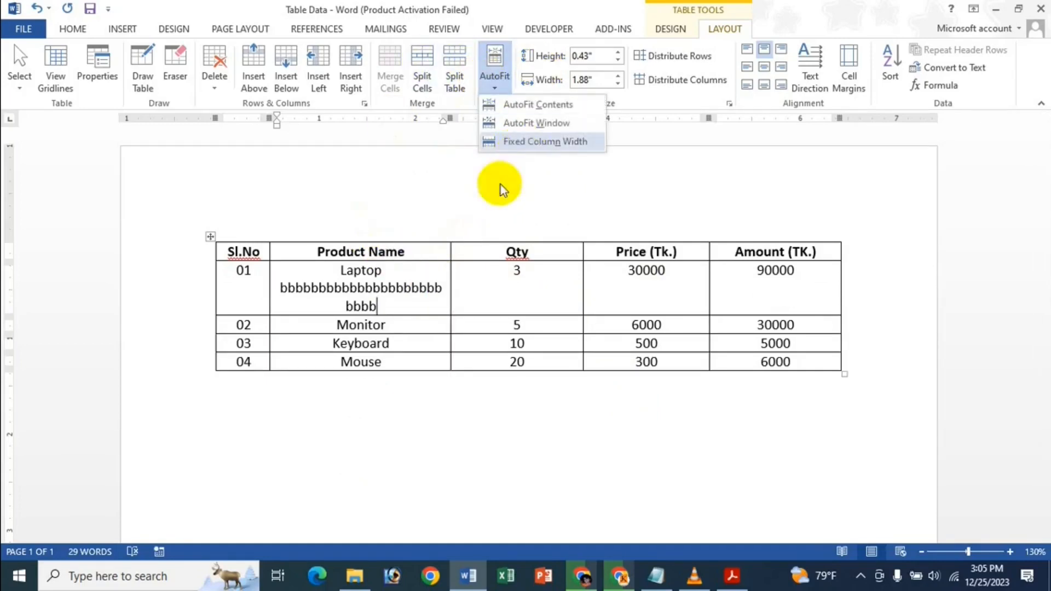
pyautogui.click(418, 286)
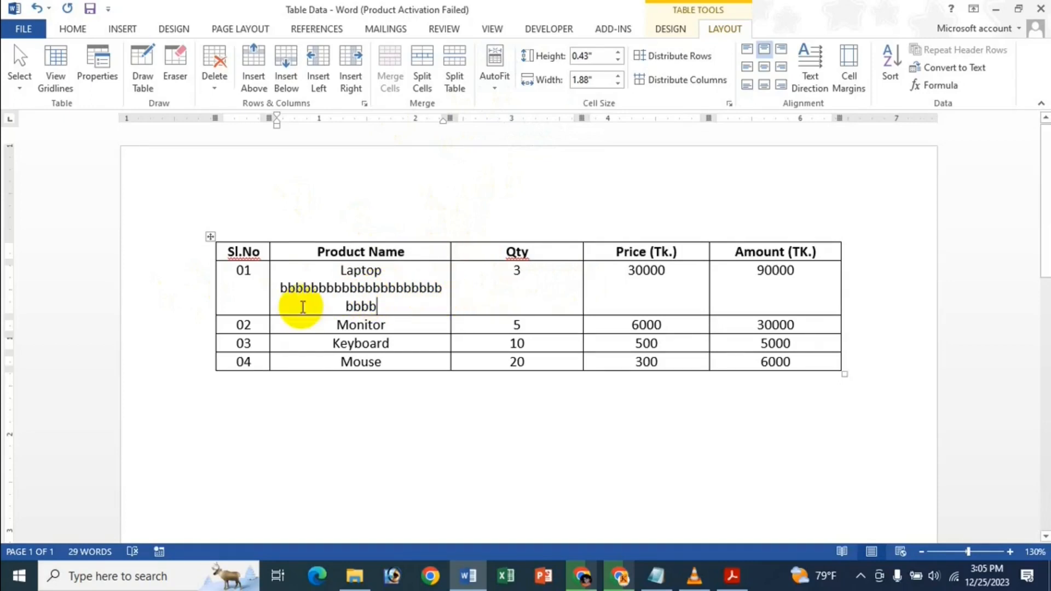
pyautogui.write('g')
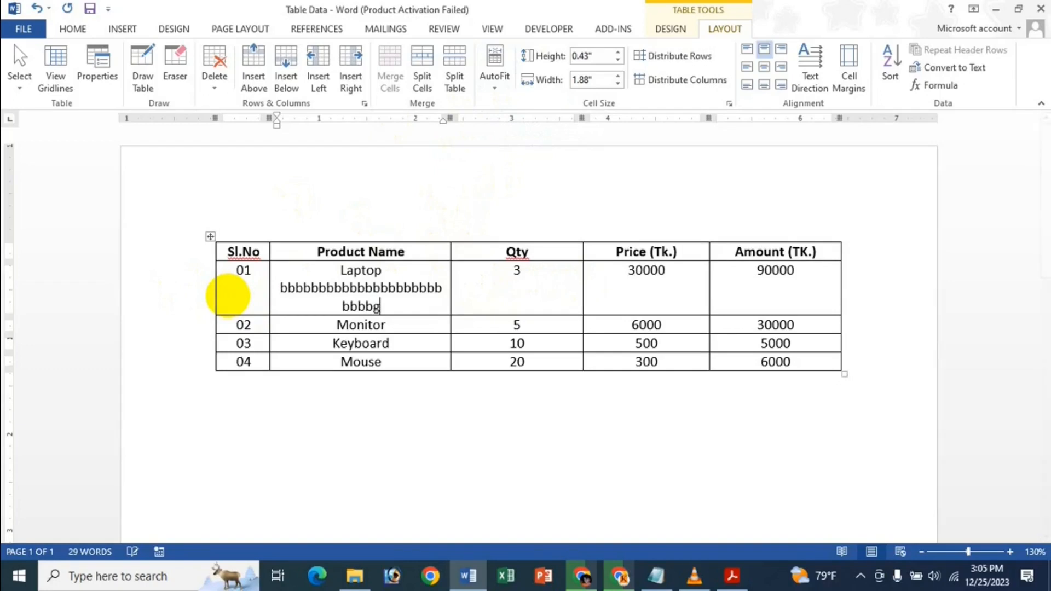
pyautogui.write('ggggggggghhhhhhh')
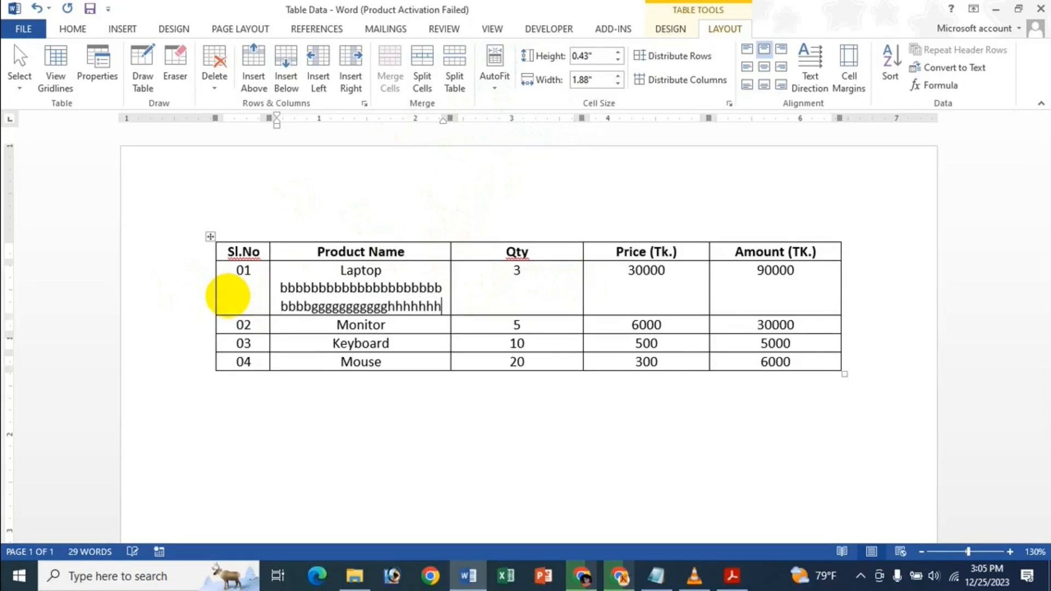
pyautogui.write('h')
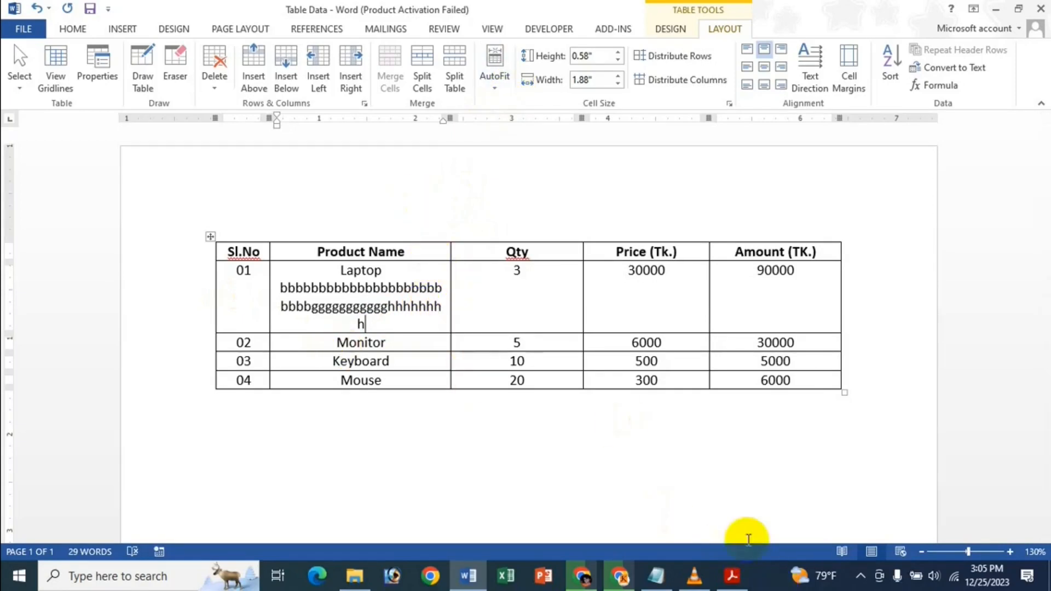
pyautogui.click(503, 86)
pyautogui.click(572, 5)
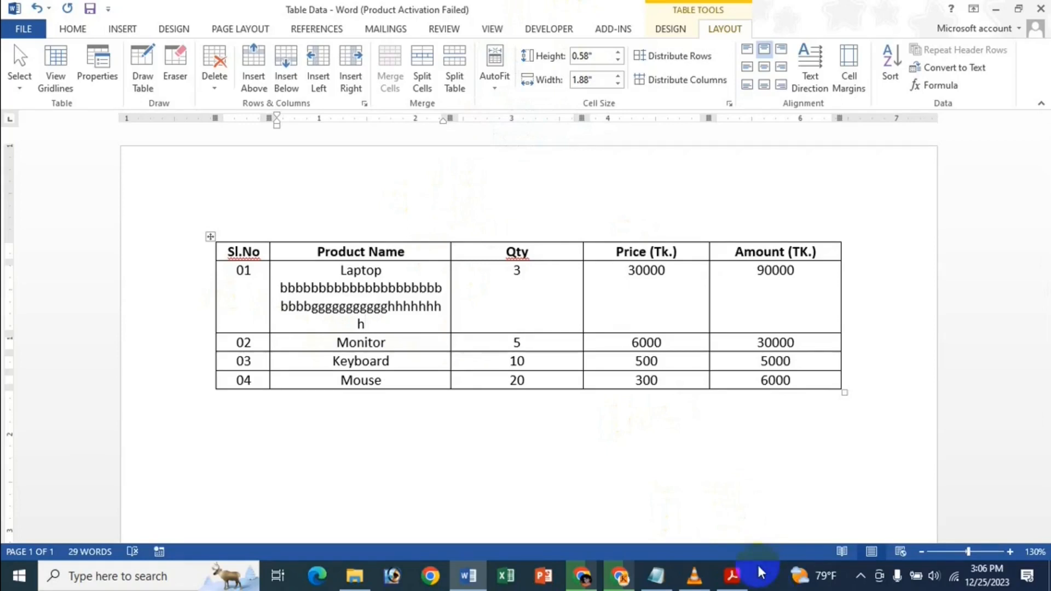
pyautogui.click(498, 80)
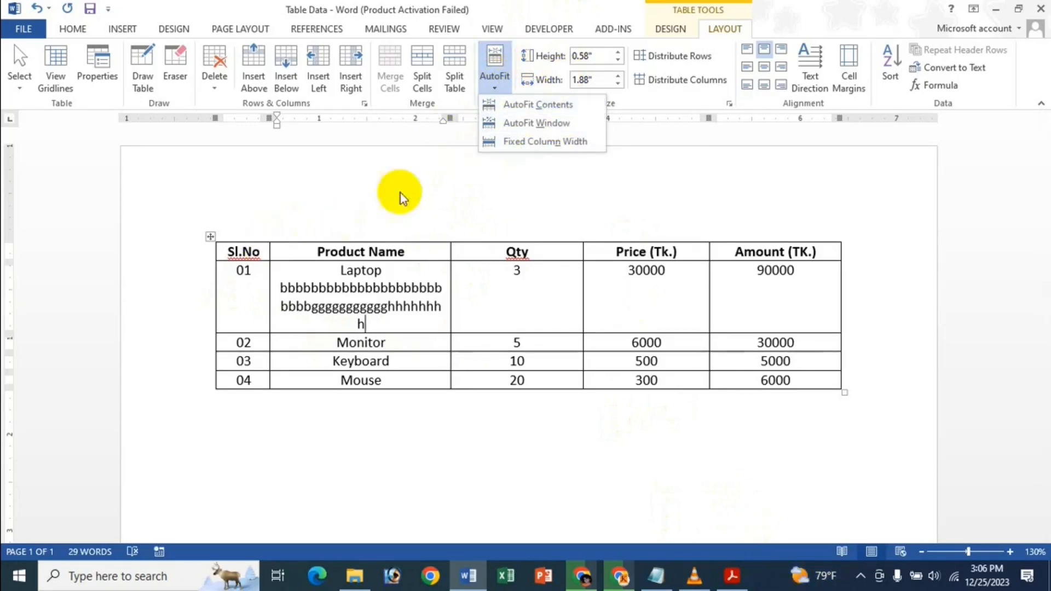
pyautogui.click(415, 313)
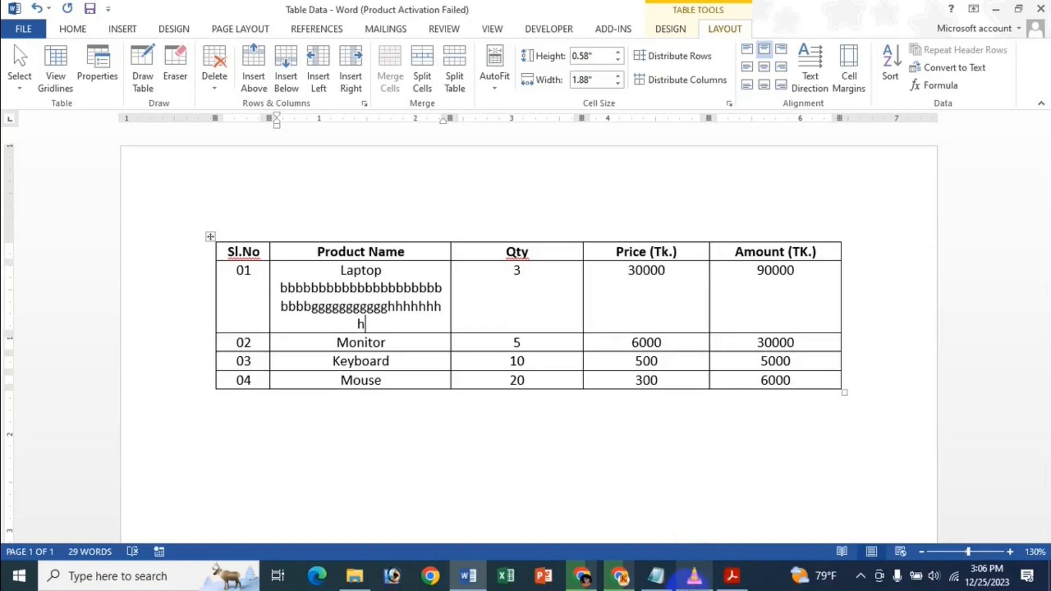
pyautogui.moveTo(687, 588)
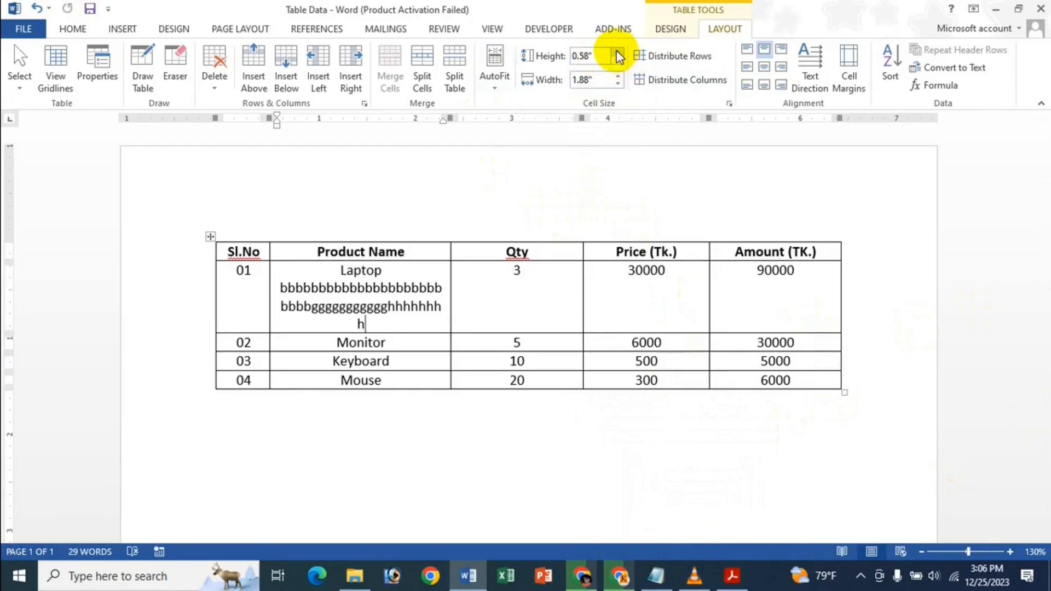
pyautogui.click(496, 85)
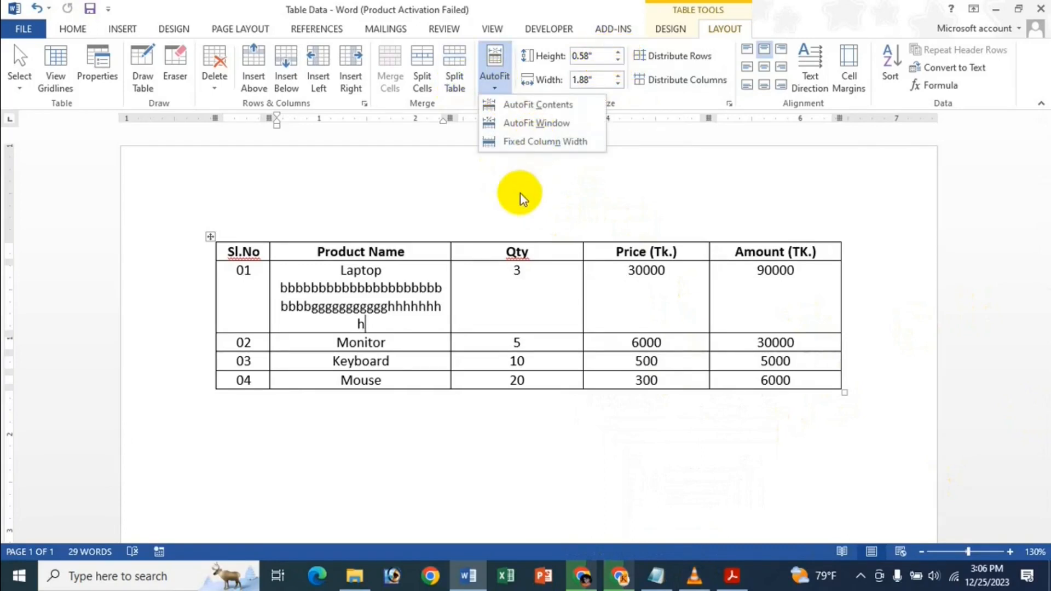
pyautogui.click(526, 310)
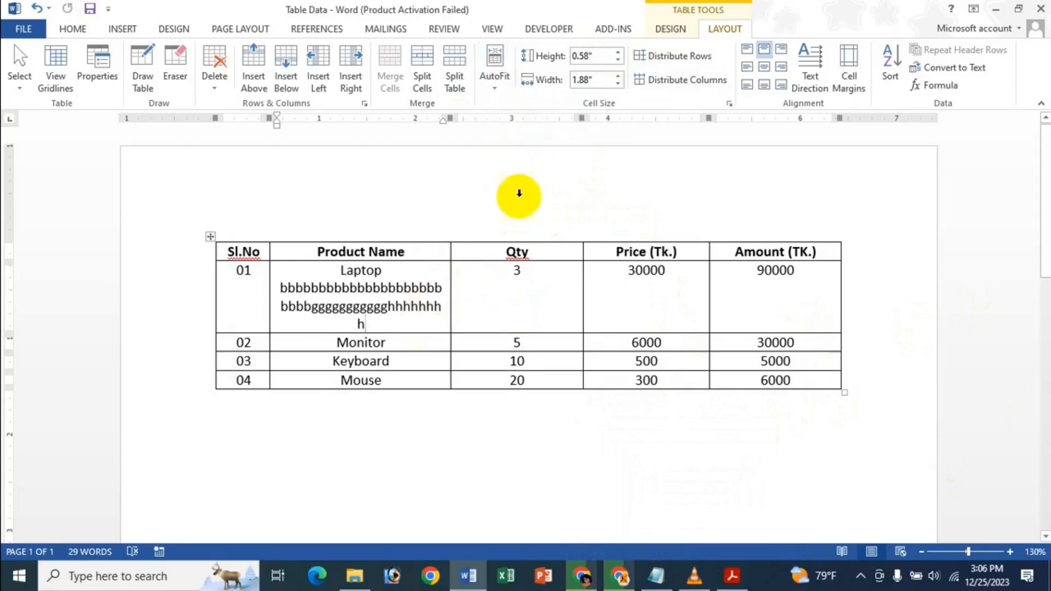
# Try a height of 0.7" on the Laptop row, and undo all changes back to the plain Laptop text.
pyautogui.click(619, 52)
pyautogui.click(618, 52)
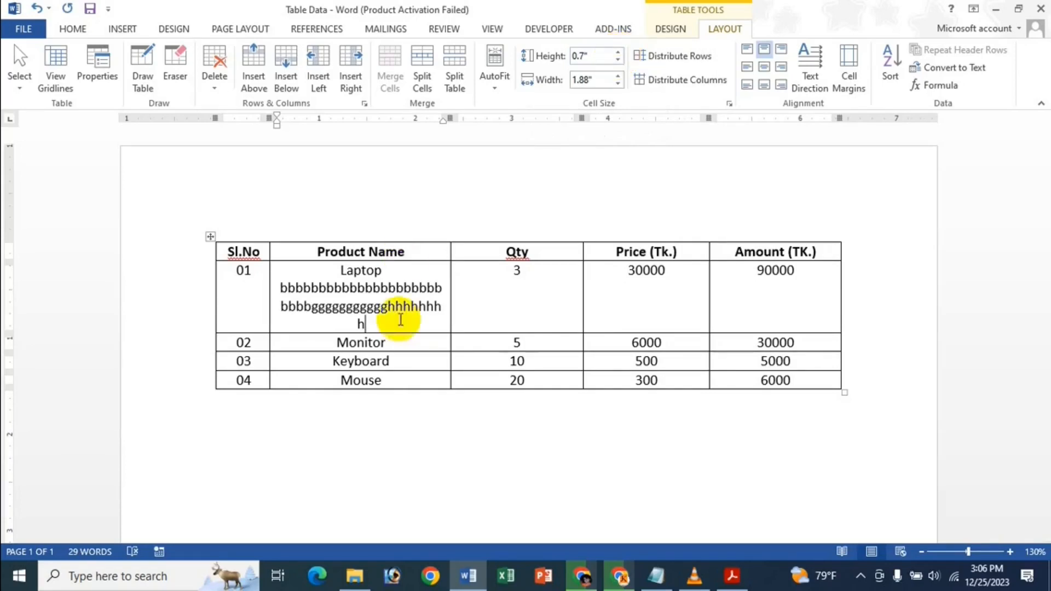
pyautogui.hotkey('ctrl', 'z')
pyautogui.hotkey('ctrl', 'z')
pyautogui.hotkey('ctrl', 'z')
pyautogui.hotkey('ctrl', 'z')
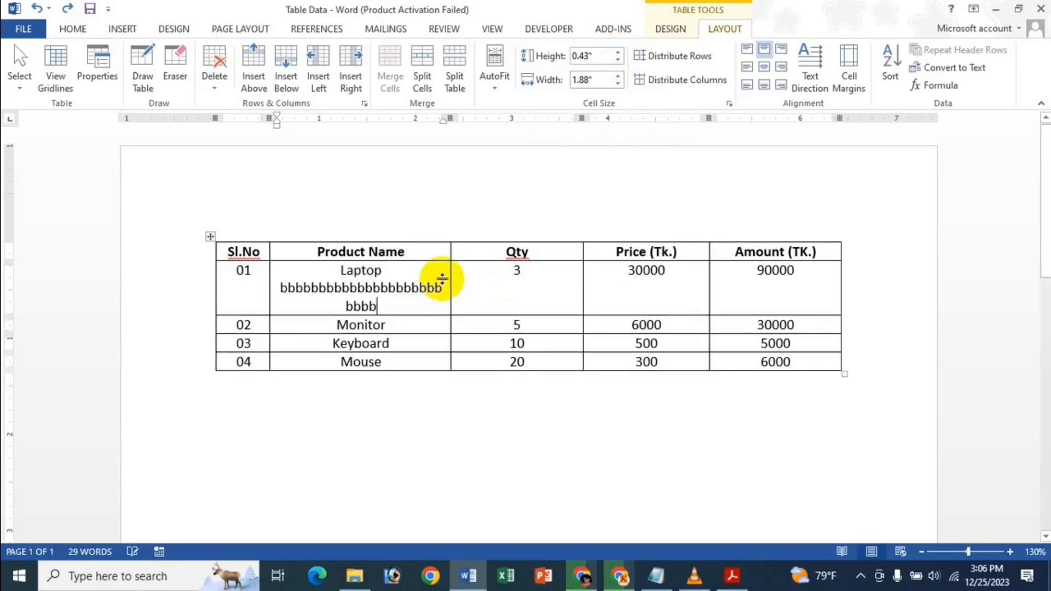
pyautogui.click(434, 267)
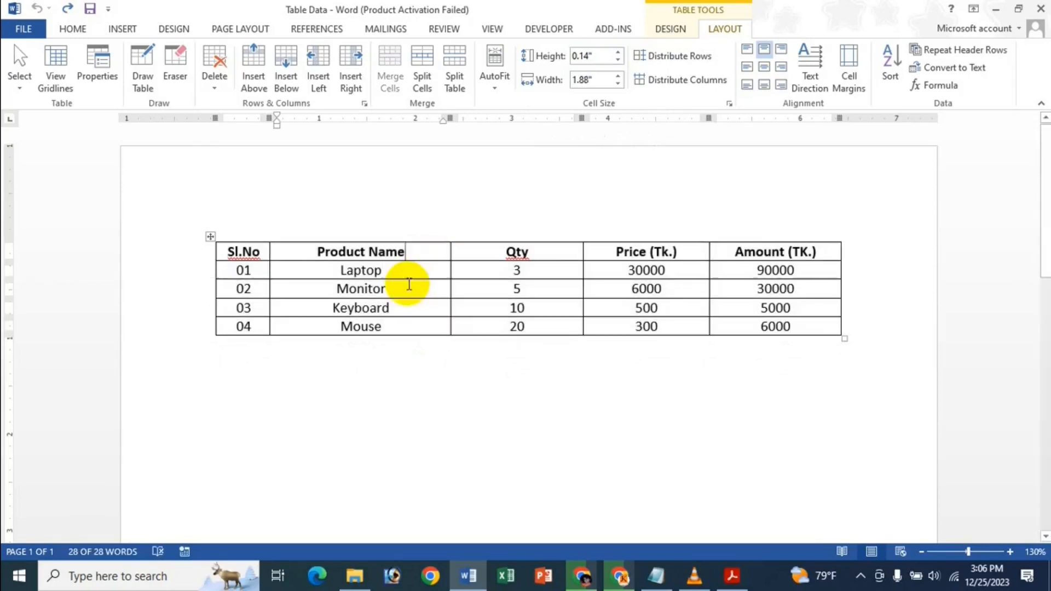
# Select the whole table and apply Fixed Column Width.
pyautogui.click(210, 236)
pyautogui.click(498, 74)
pyautogui.click(534, 142)
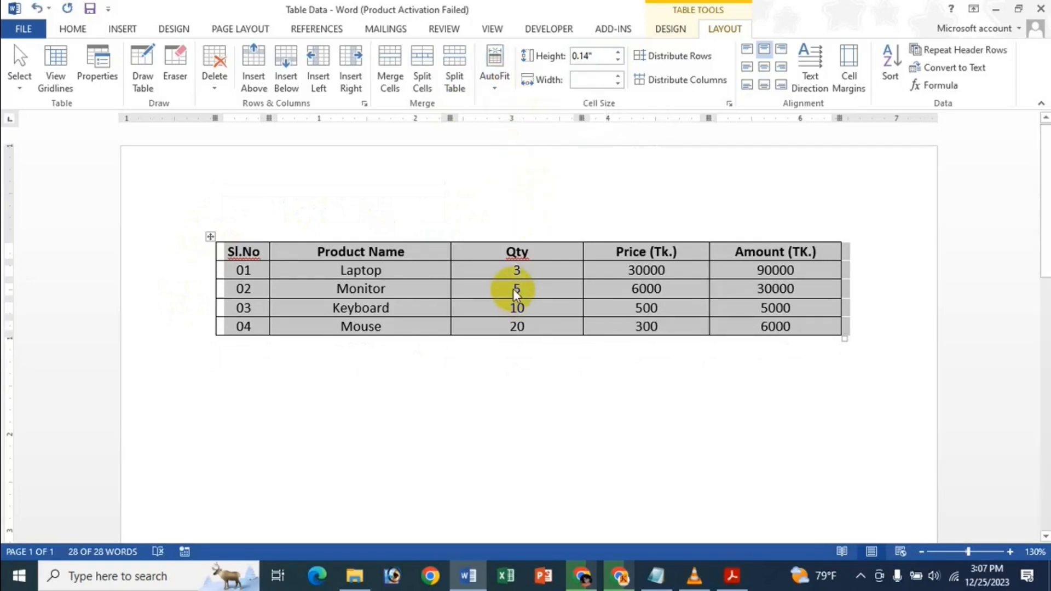
# Raise the height of the Monitor row to 0.3" and reduce it again.
pyautogui.click(514, 288)
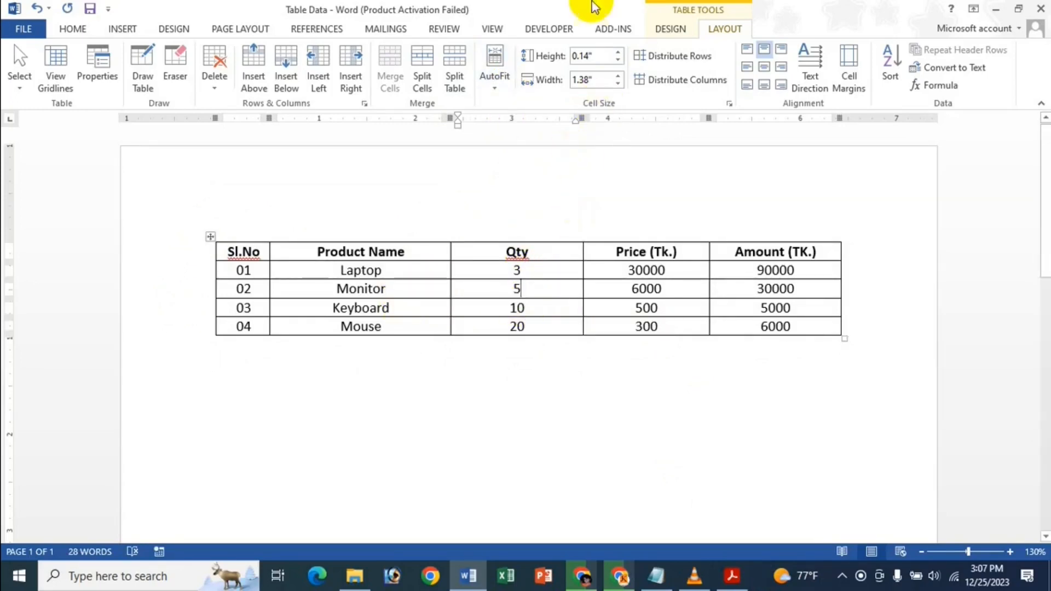
pyautogui.click(619, 53)
pyautogui.click(618, 53)
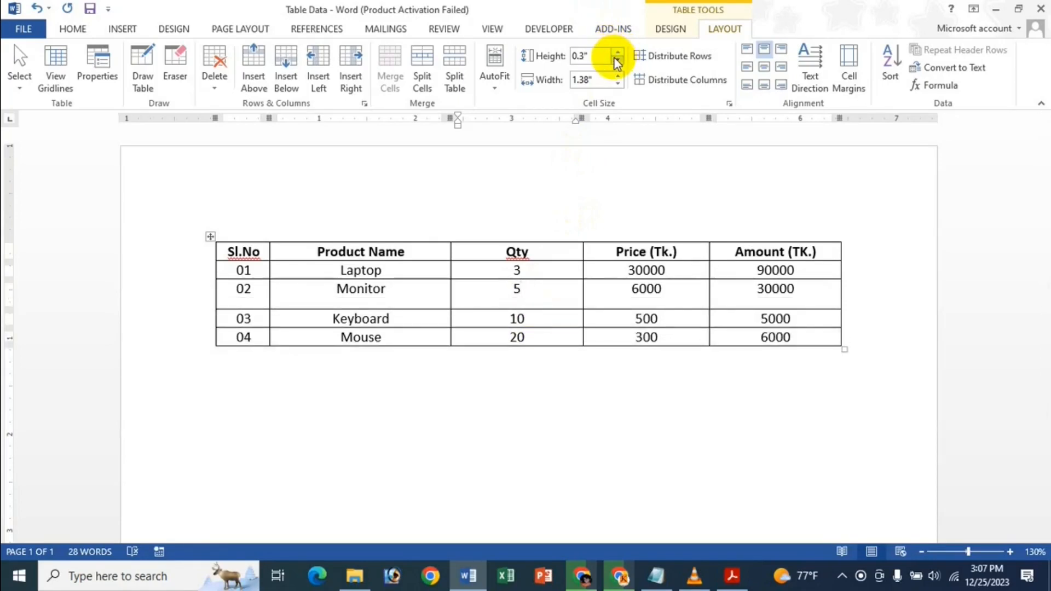
pyautogui.click(617, 59)
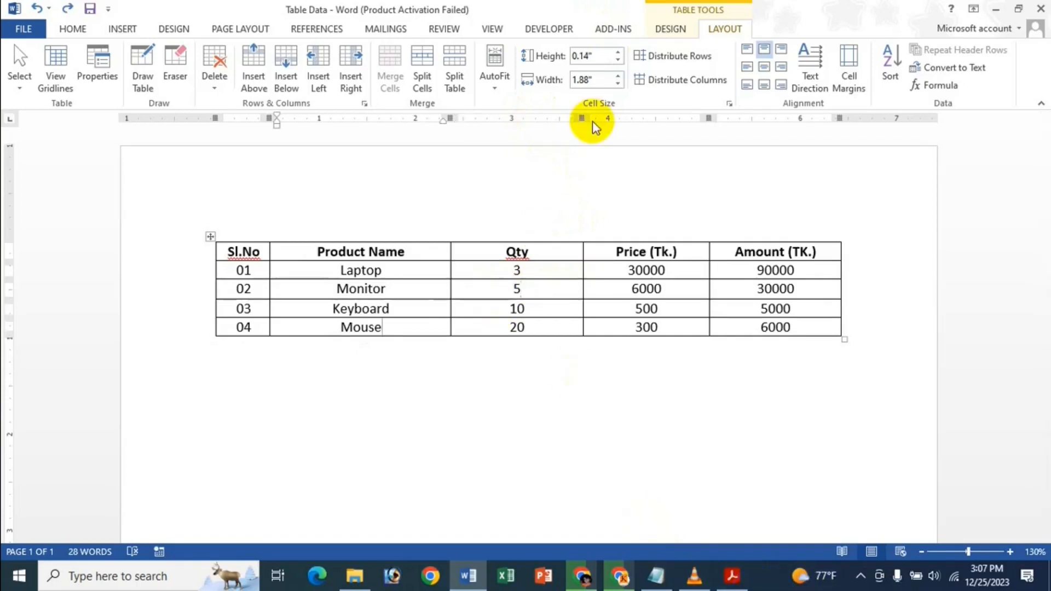
# Set the height of the Mouse row to 0.4".
pyautogui.click(617, 53)
pyautogui.click(618, 53)
pyautogui.click(618, 54)
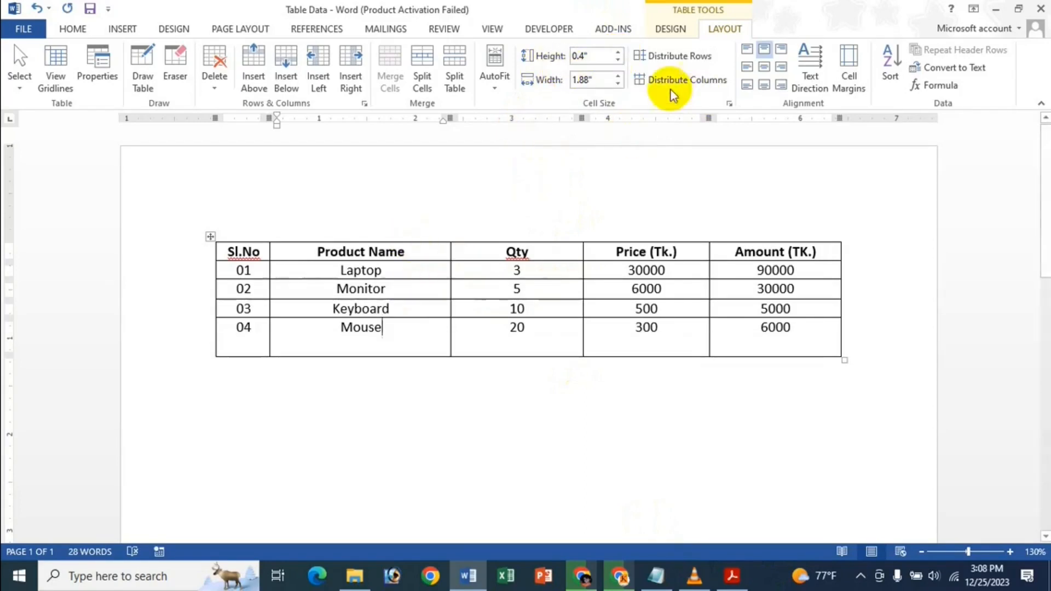
# Widen the Product Name column to 2.3" from the Mouse cell.
pyautogui.click(620, 77)
pyautogui.click(620, 77)
pyautogui.click(621, 78)
pyautogui.click(621, 77)
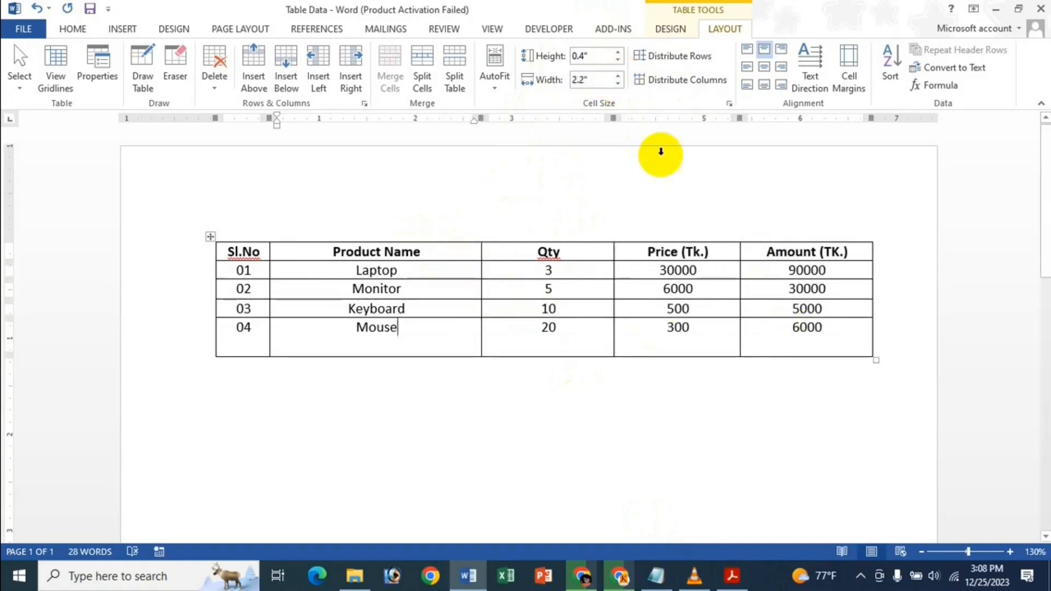
pyautogui.click(621, 76)
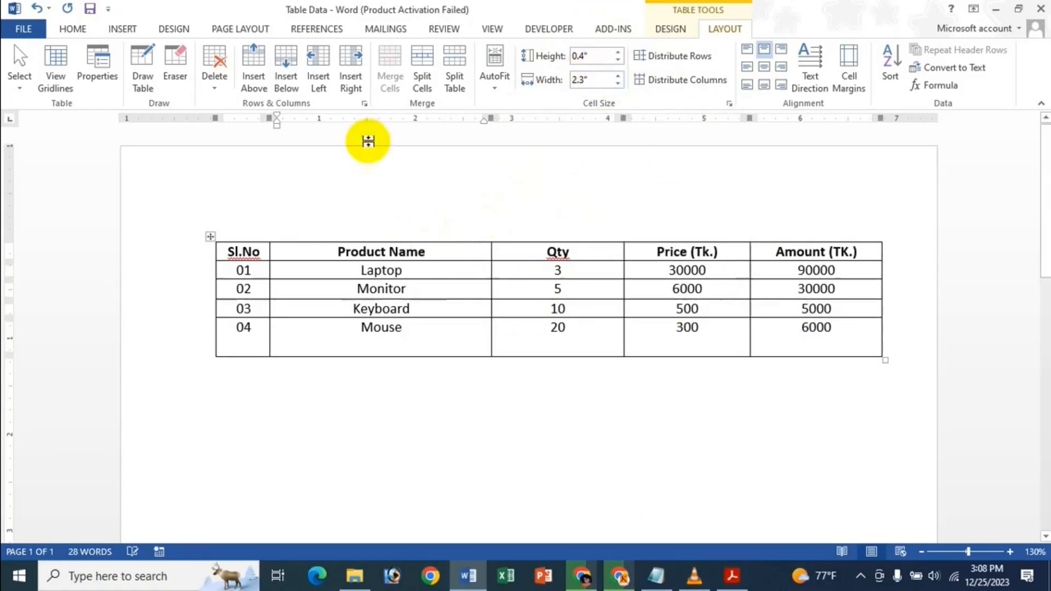
# Select the whole table and AutoFit it to the window.
pyautogui.click(211, 235)
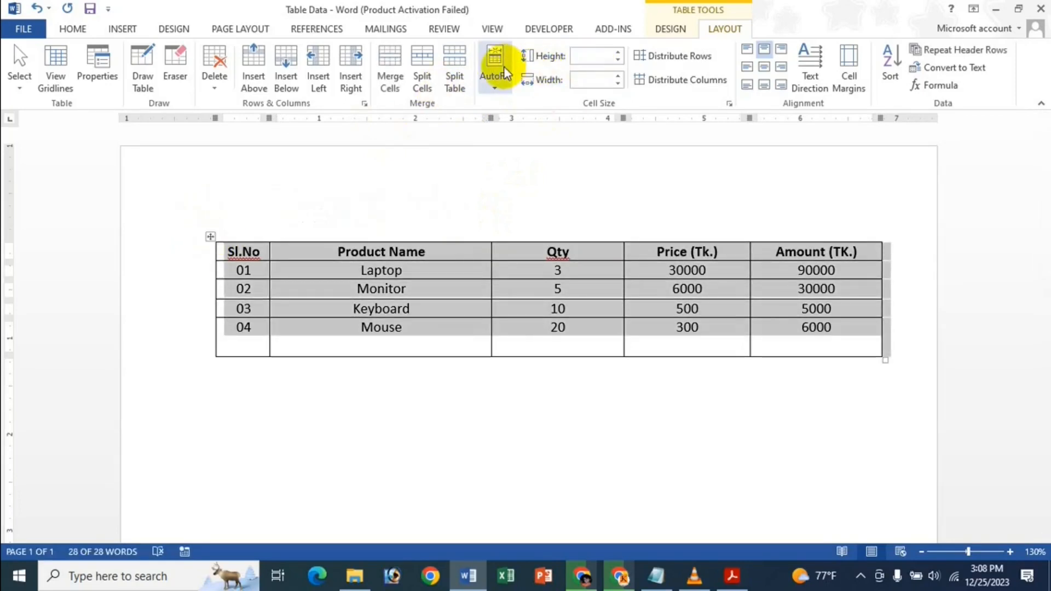
pyautogui.click(504, 67)
pyautogui.click(506, 122)
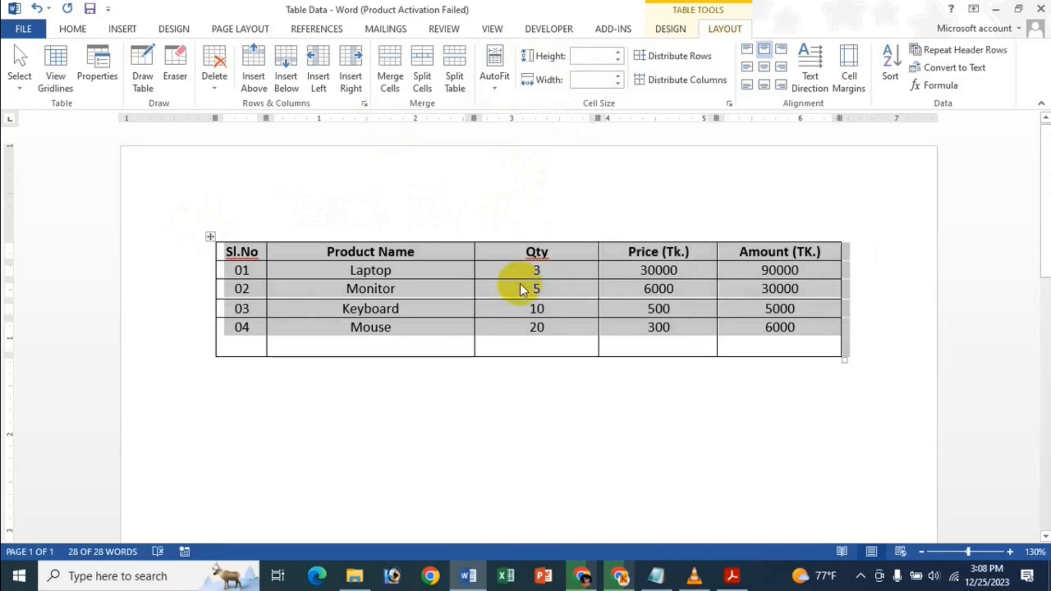
# Set the width of the Product Name column to 2.7" from the Monitor cell.
pyautogui.click(422, 288)
pyautogui.click(619, 76)
pyautogui.click(619, 75)
pyautogui.click(618, 75)
pyautogui.click(619, 76)
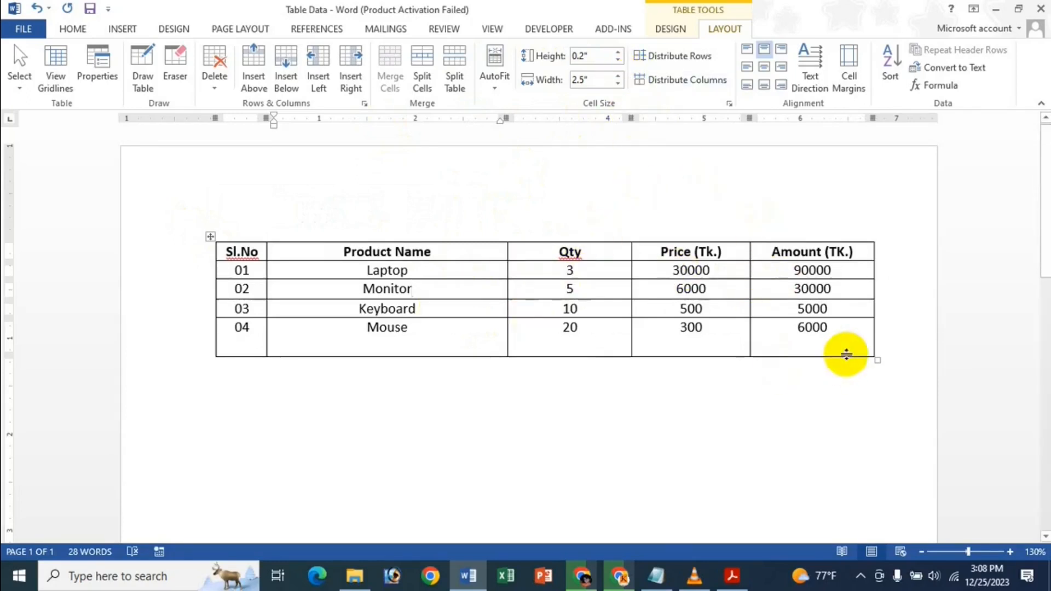
pyautogui.click(618, 76)
pyautogui.click(618, 75)
# Enter an exact width of 3.7" for the Product Name column.
pyautogui.click(548, 86)
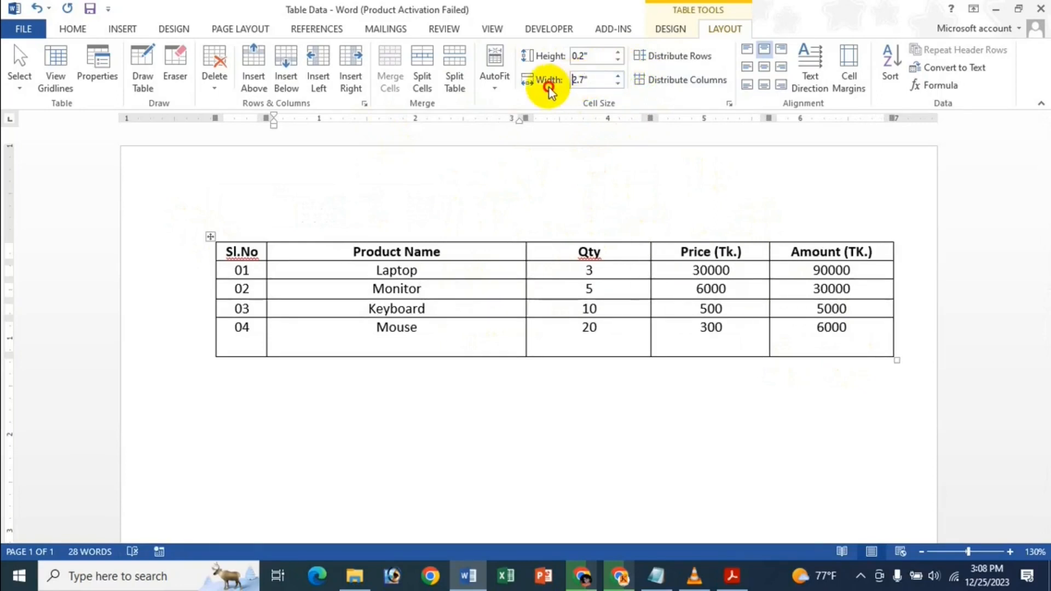
pyautogui.click(575, 85)
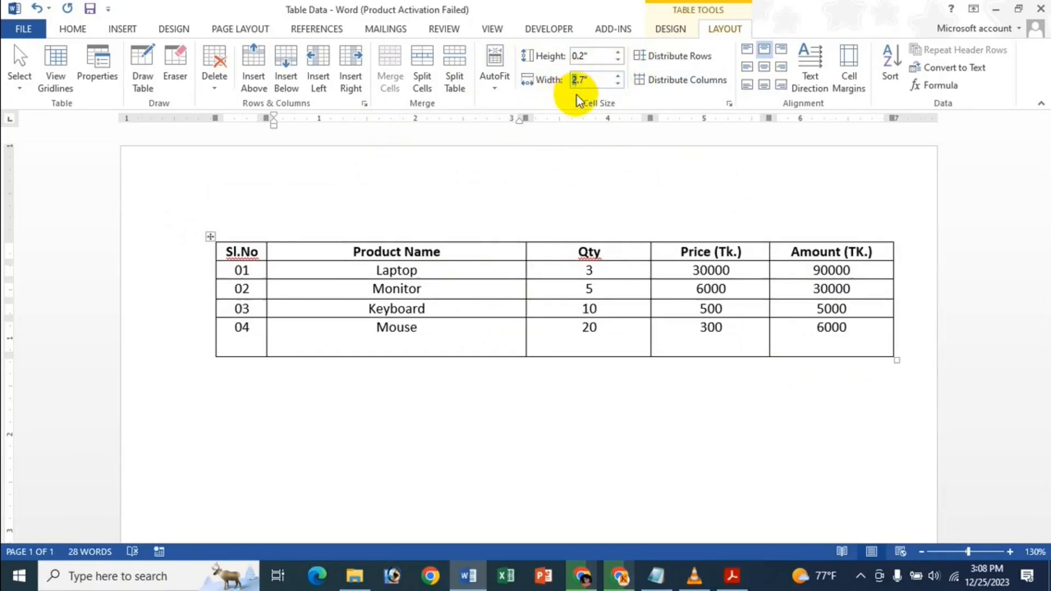
pyautogui.write('3')
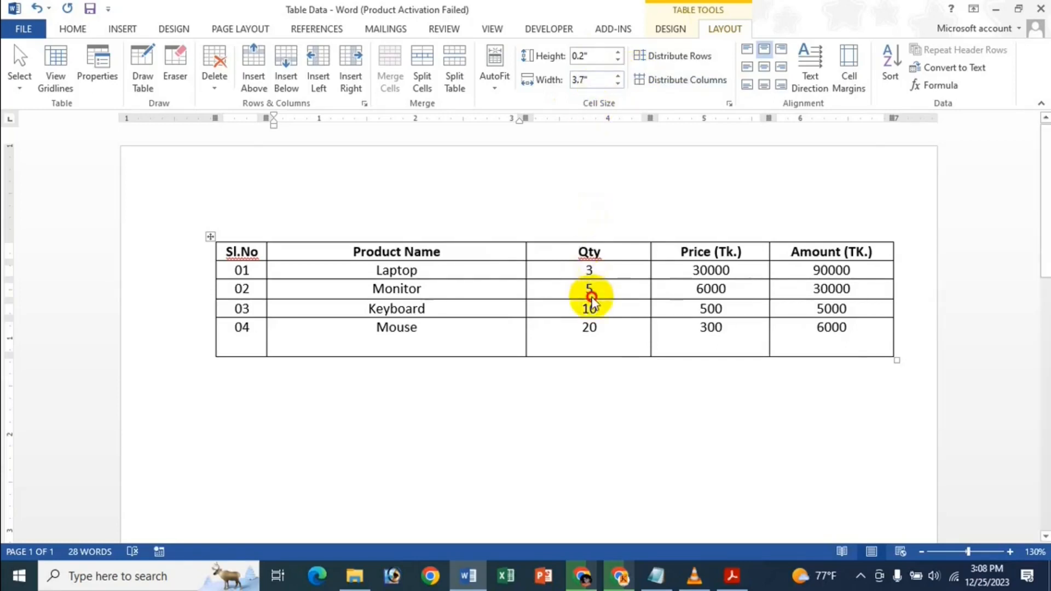
pyautogui.click(589, 289)
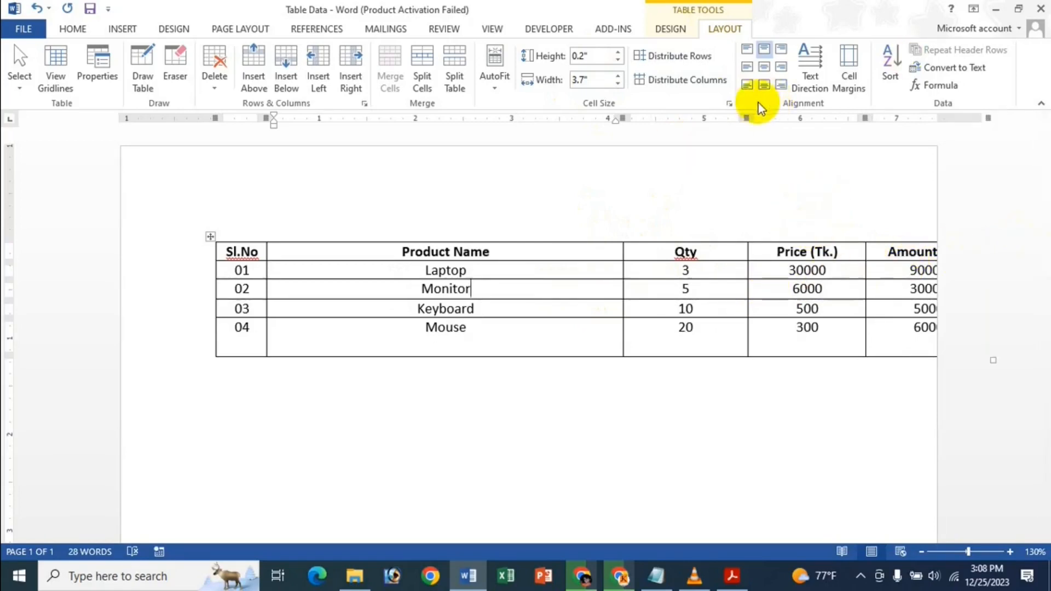
# Undo all the recent column width, AutoFit and row height changes to restore the original compact table.
pyautogui.click(668, 86)
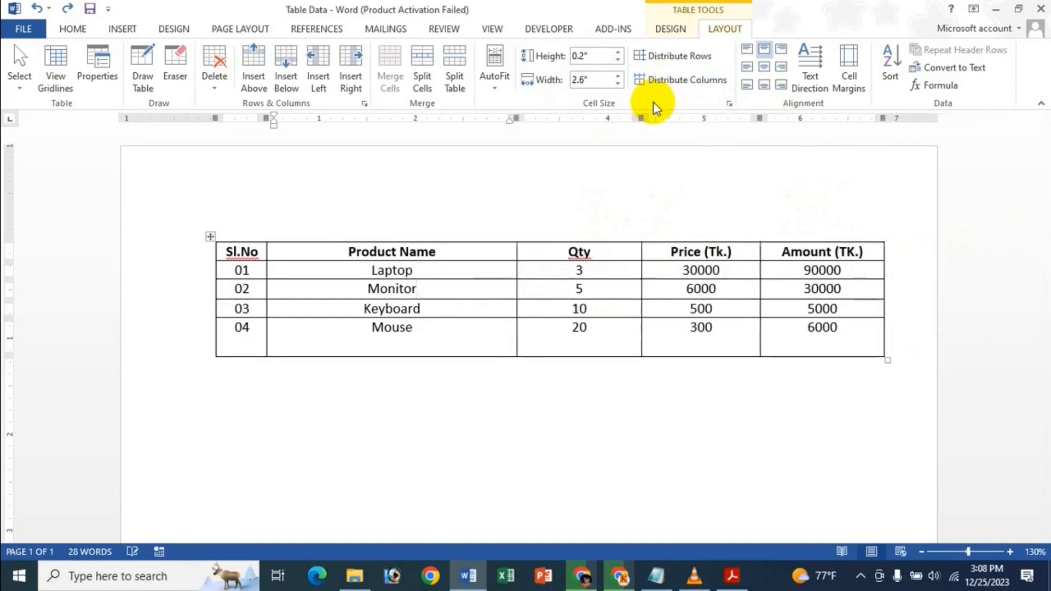
pyautogui.click(670, 83)
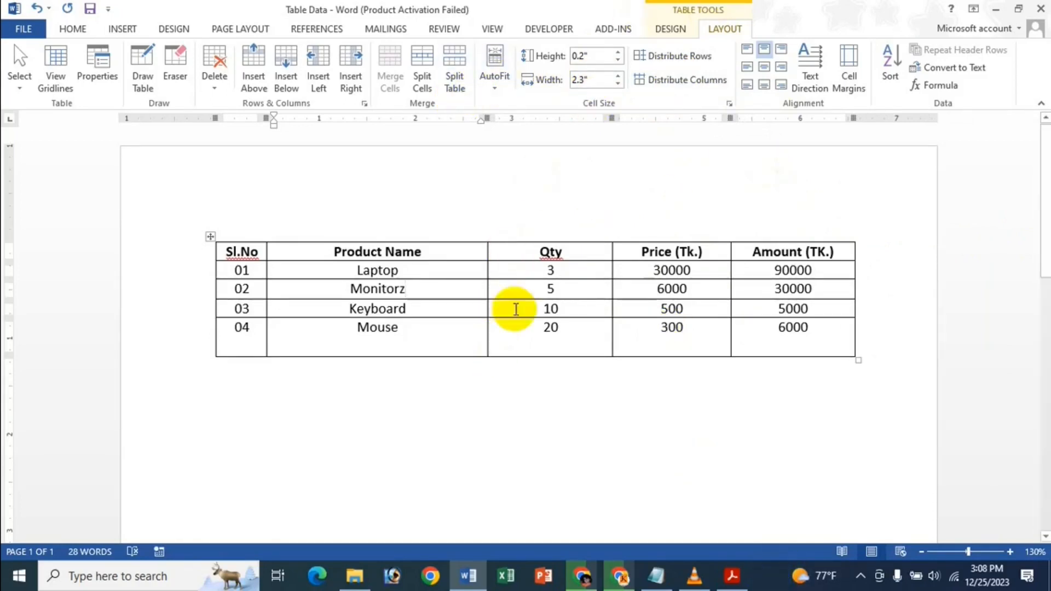
pyautogui.hotkey('ctrl', 'z')
pyautogui.hotkey('ctrl', 'z')
pyautogui.hotkey('ctrl', 'z')
pyautogui.hotkey('ctrl', 'z')
pyautogui.hotkey('ctrl', 'z')
pyautogui.hotkey('ctrl', 'z')
pyautogui.hotkey('ctrl', 'z')
pyautogui.hotkey('ctrl', 'z')
pyautogui.hotkey('ctrl', 'z')
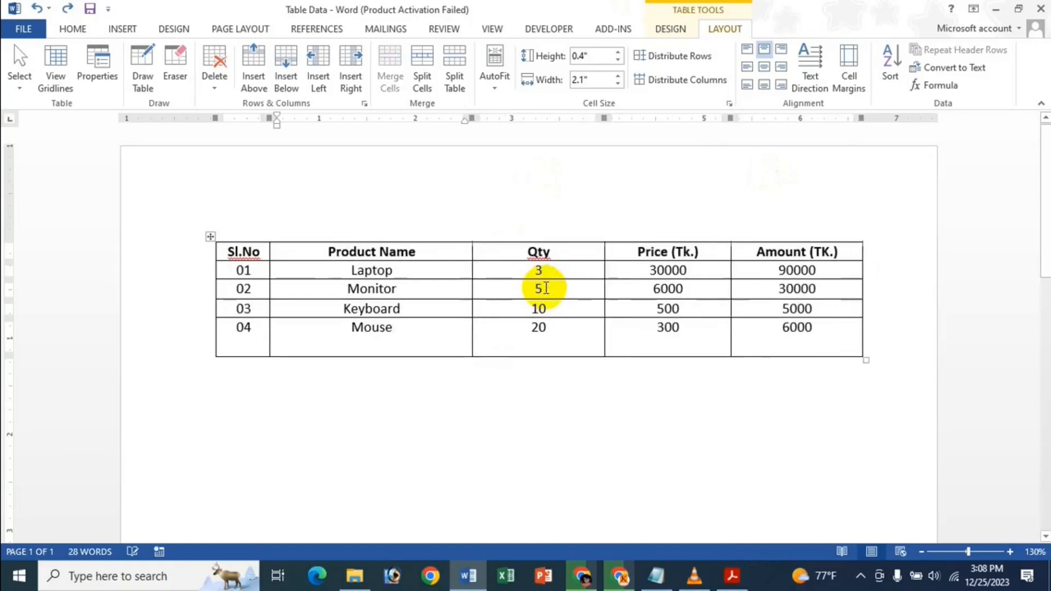
pyautogui.hotkey('ctrl', 'z')
pyautogui.hotkey('ctrl', 'z')
pyautogui.hotkey('ctrl', 'z')
pyautogui.hotkey('ctrl', 'z')
pyautogui.hotkey('ctrl', 'z')
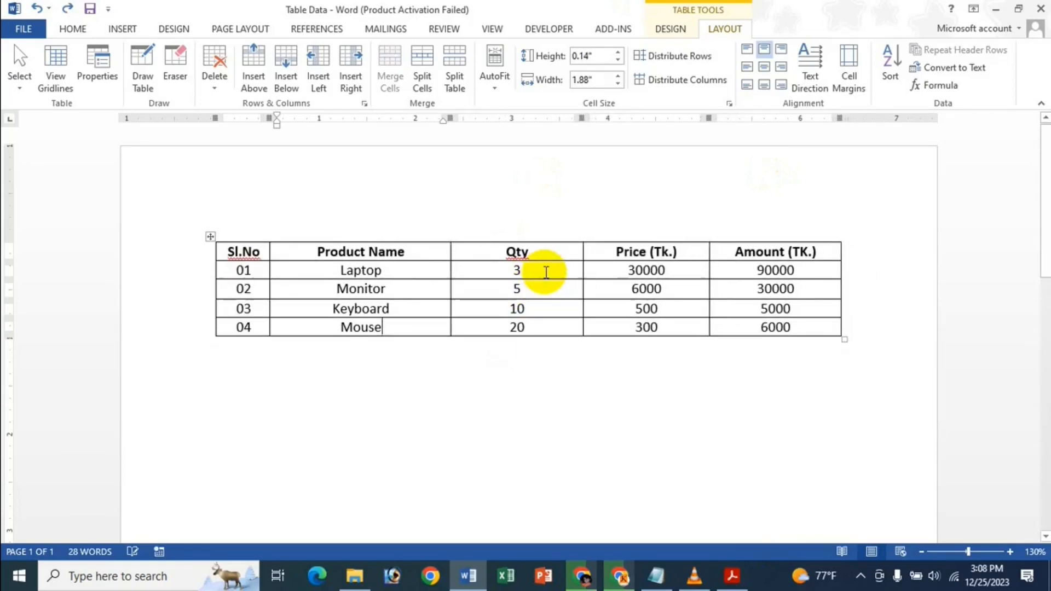
pyautogui.click(544, 294)
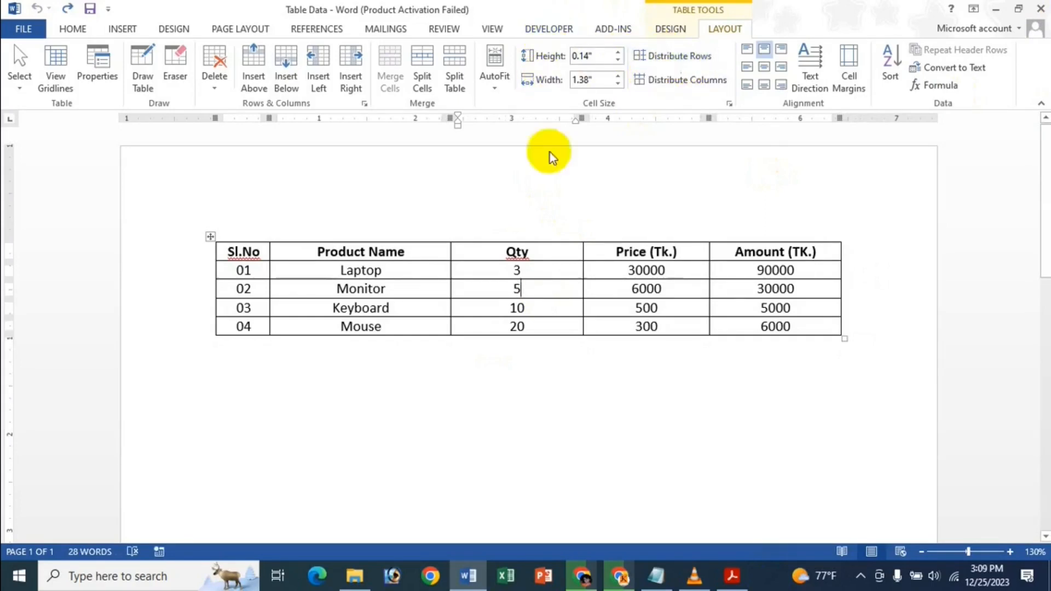
pyautogui.click(238, 275)
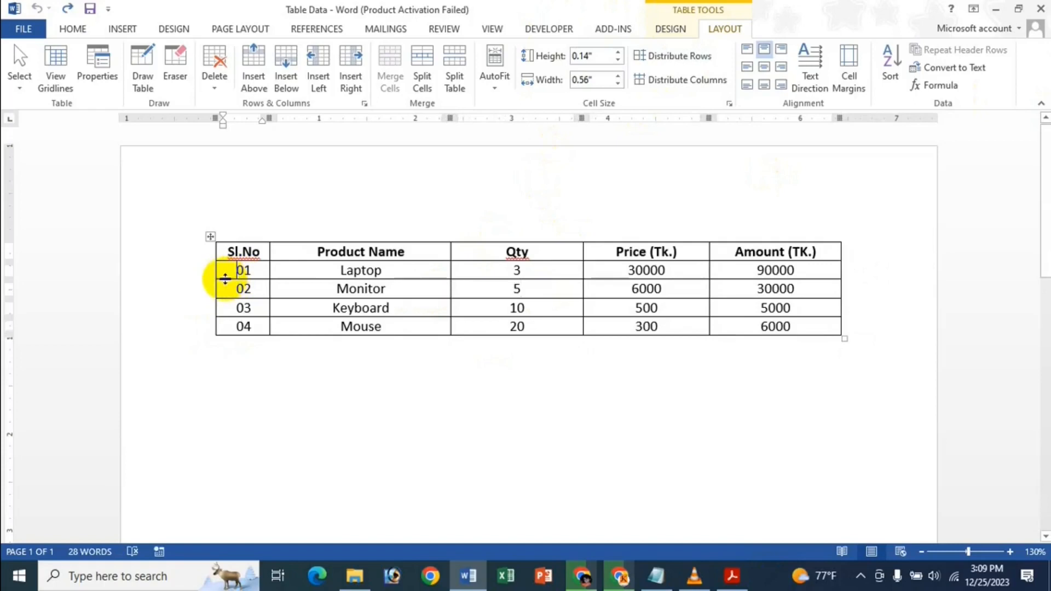
pyautogui.click(213, 278)
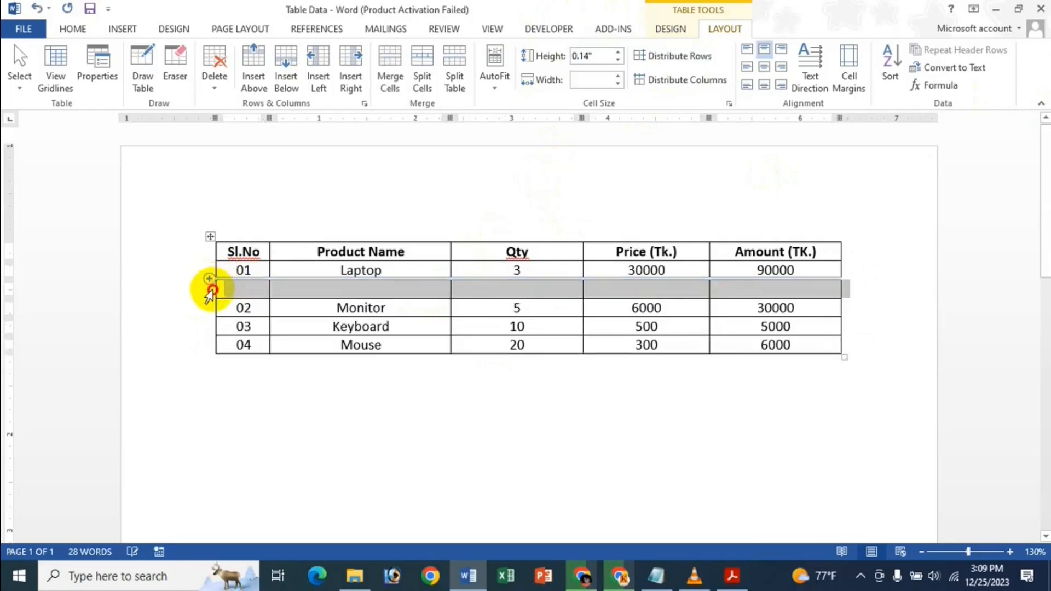
pyautogui.hotkey('ctrl', 'z')
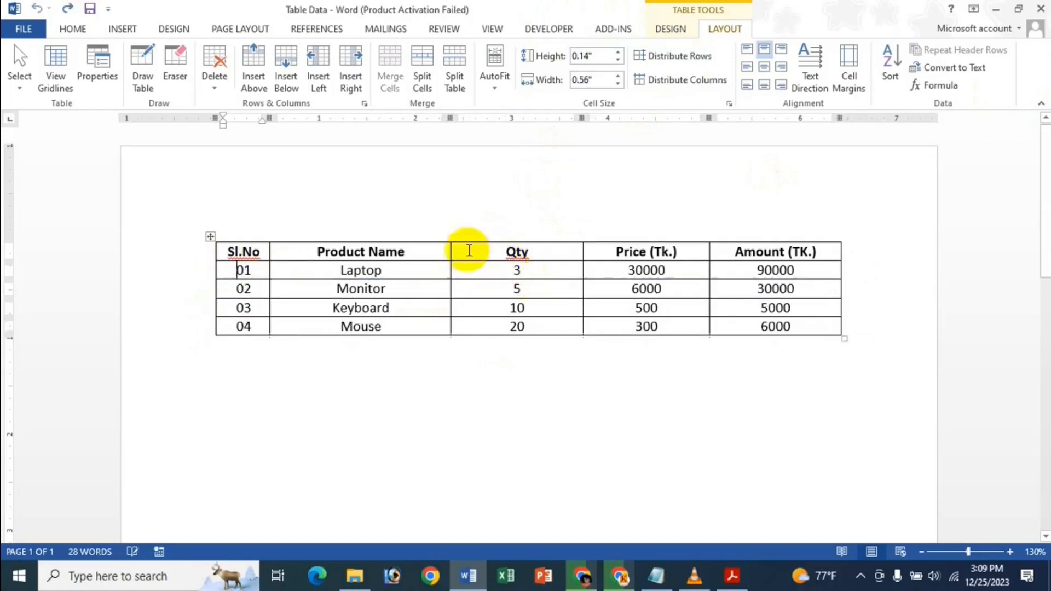
# Enlarge the Laptop row to about 0.36" and the Keyboard row to about 0.43", and make the Mouse row similarly tall.
pyautogui.click(275, 292)
pyautogui.moveTo(253, 280); pyautogui.dragTo(253, 296)
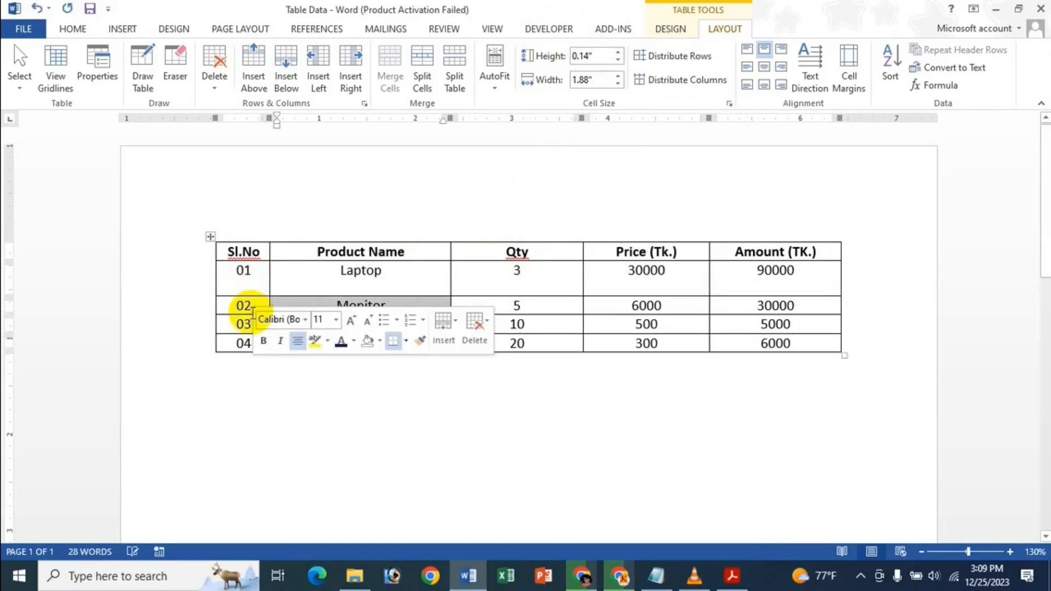
pyautogui.click(299, 269)
pyautogui.moveTo(249, 332); pyautogui.dragTo(253, 398)
# Add a long filler string of "hg" and repeated "h" characters to the Laptop cell, and shorten it to about a 1.91" column width.
pyautogui.click(316, 281)
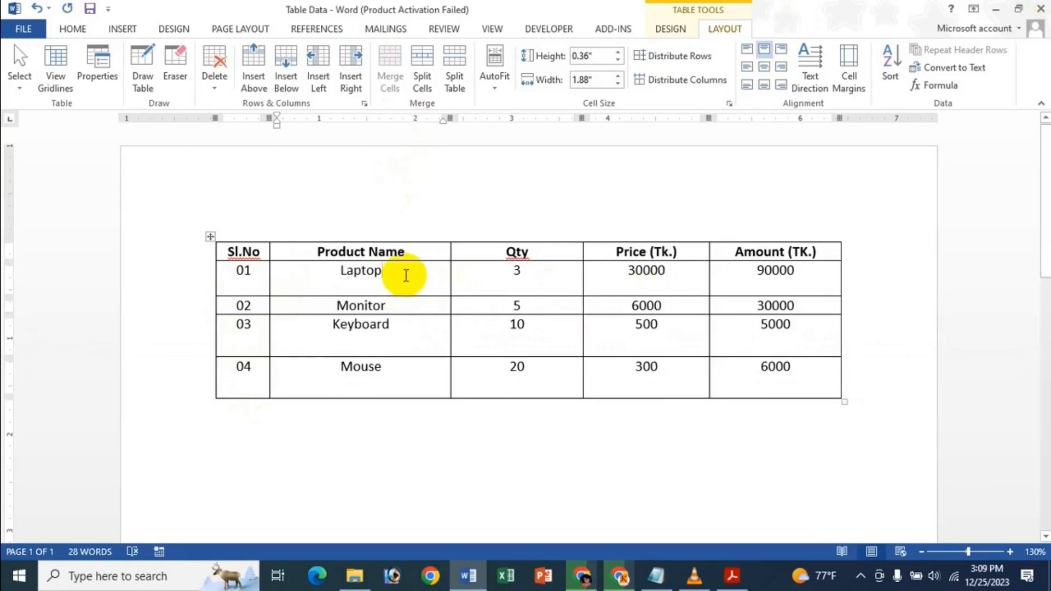
pyautogui.write('hghhhhhhhhhhhhhhhhhhhhhhhhhhhhhhhhhhhhhhhh')
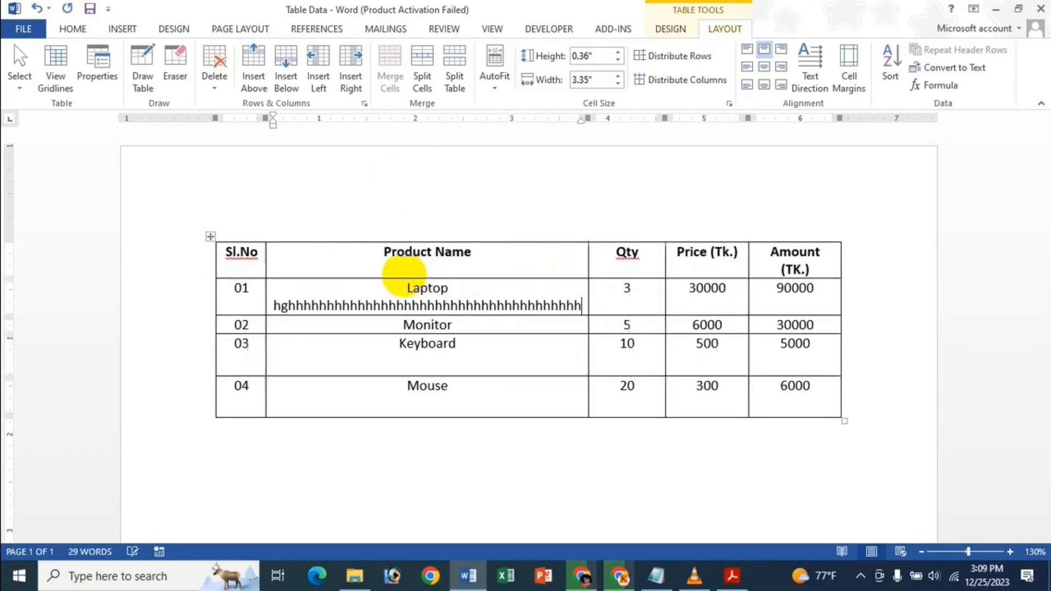
pyautogui.press('BackSpace')
pyautogui.press('BackSpace')
pyautogui.press('BackSpace')
pyautogui.press('BackSpace')
pyautogui.press('BackSpace')
pyautogui.press('BackSpace')
pyautogui.press('BackSpace')
pyautogui.press('BackSpace')
pyautogui.press('BackSpace')
pyautogui.press('BackSpace')
pyautogui.press('BackSpace')
pyautogui.press('BackSpace')
pyautogui.press('BackSpace')
pyautogui.press('BackSpace')
pyautogui.press('BackSpace')
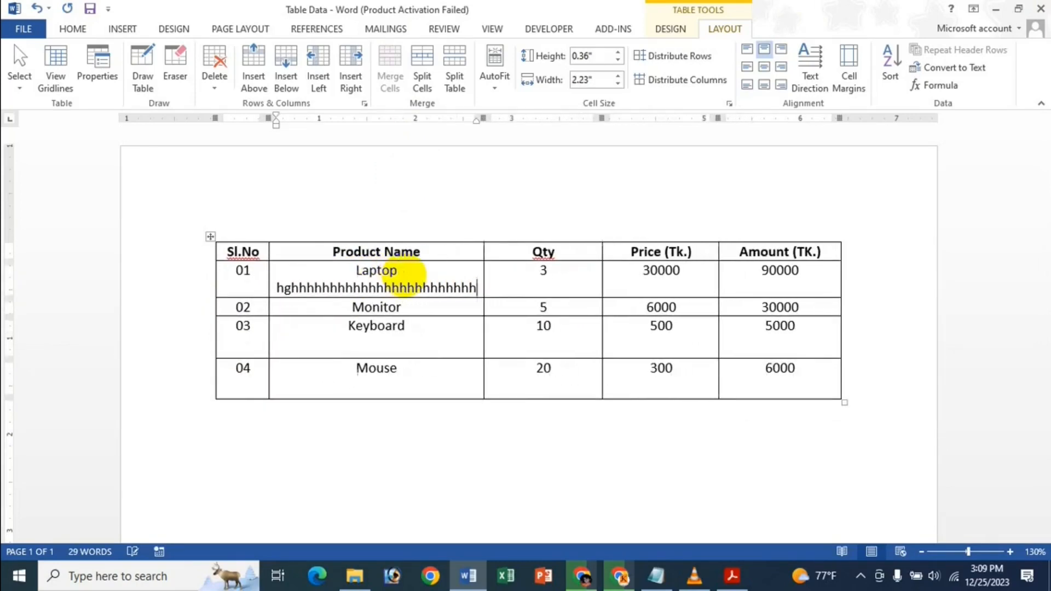
pyautogui.press('BackSpace')
pyautogui.press('BackSpace')
pyautogui.press('BackSpace')
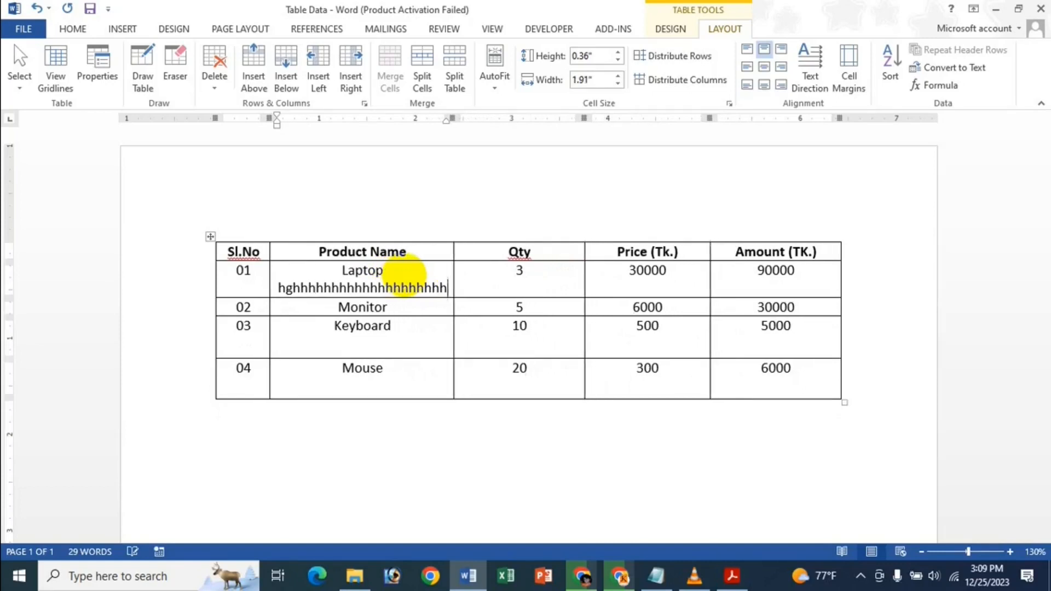
# Select the whole table and distribute its rows to equal heights.
pyautogui.click(393, 324)
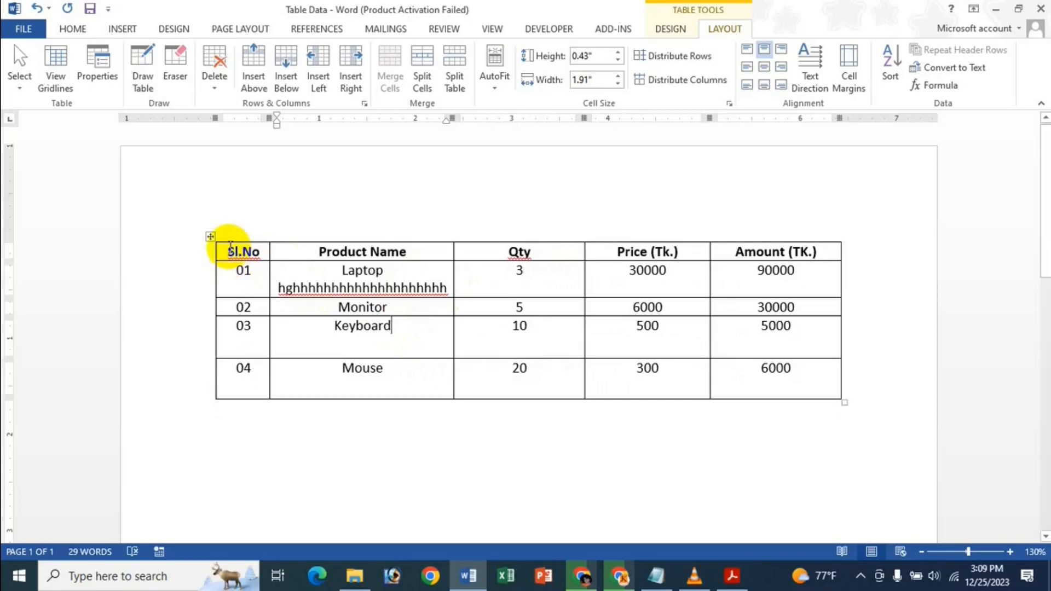
pyautogui.click(213, 237)
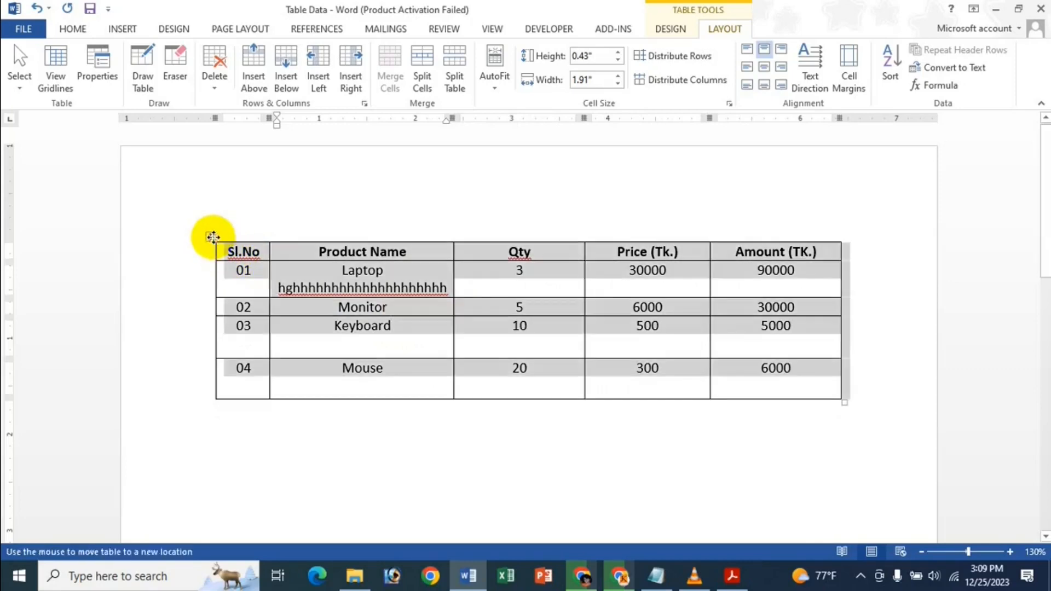
pyautogui.click(675, 57)
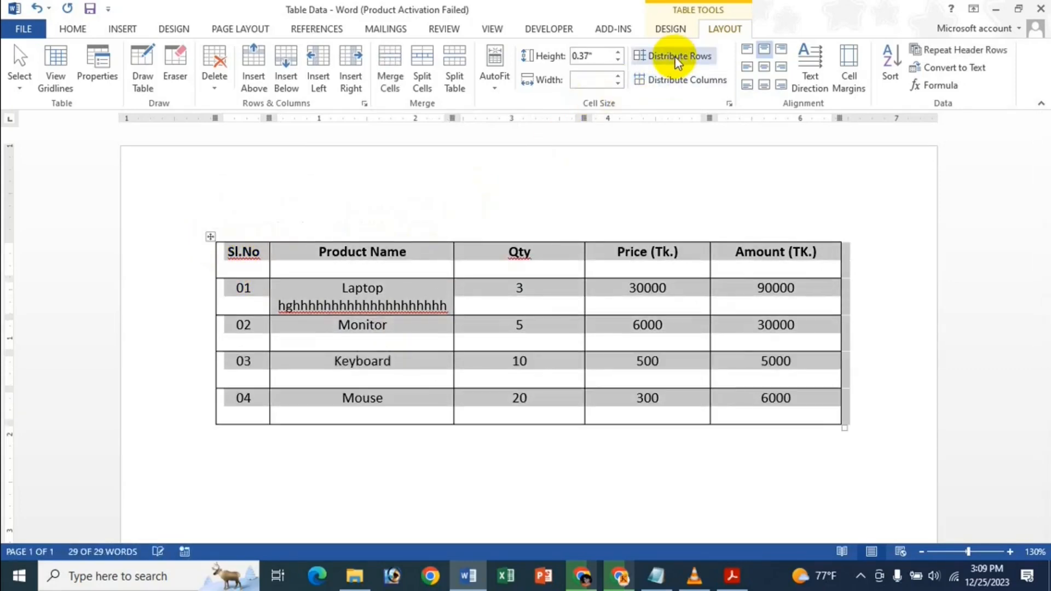
pyautogui.click(504, 336)
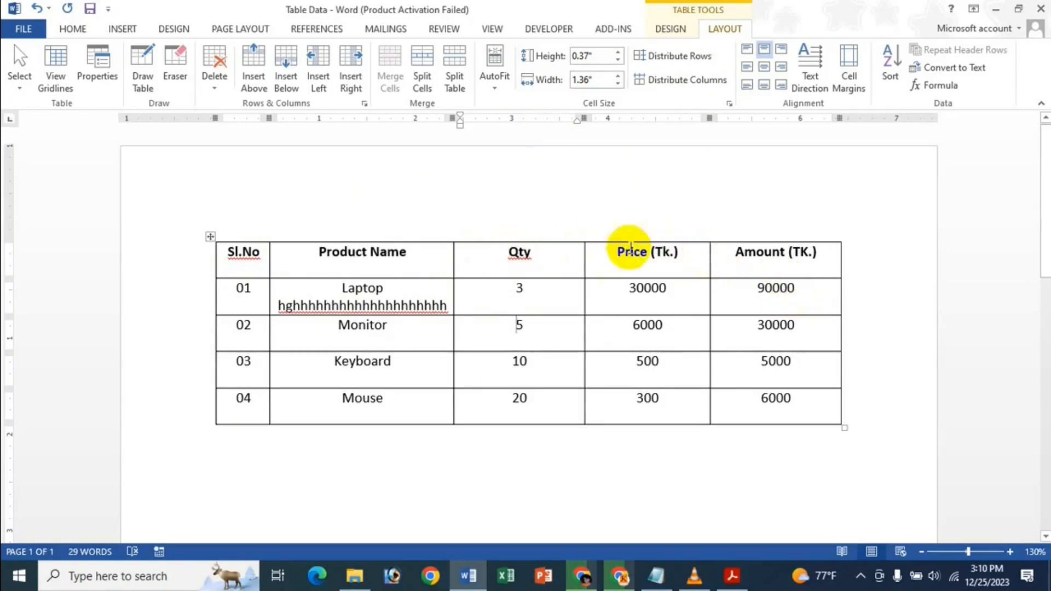
# Select the whole table and distribute its columns to equal widths.
pyautogui.click(209, 238)
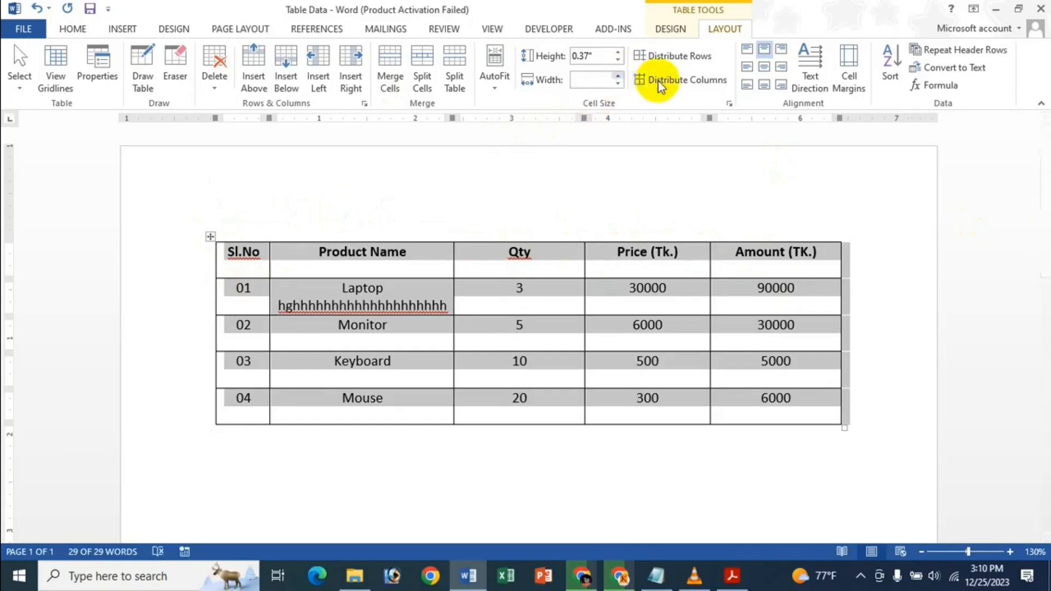
pyautogui.click(661, 81)
pyautogui.click(481, 287)
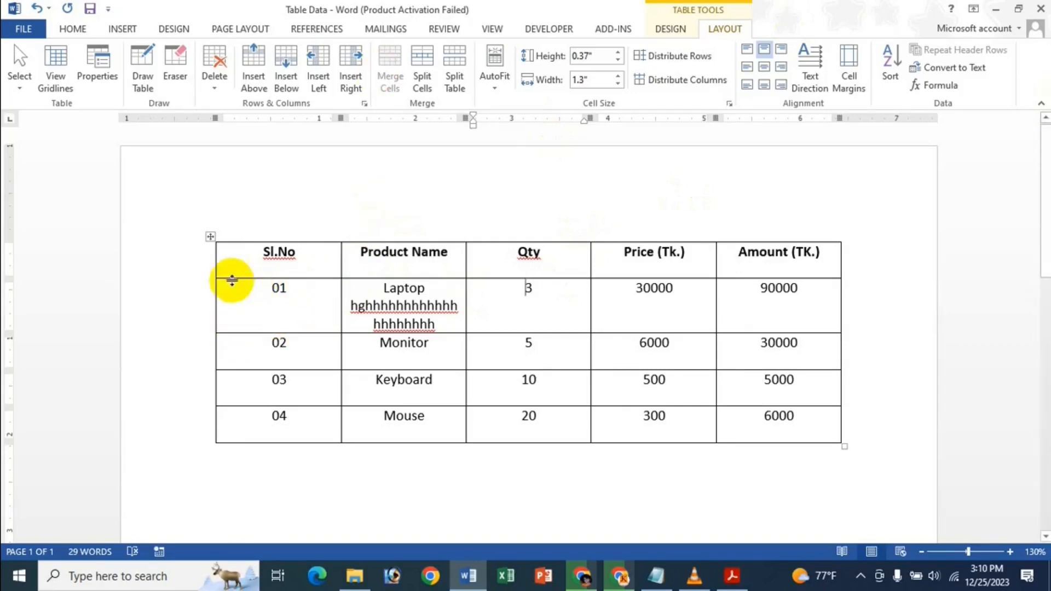
# Distribute the rows of the whole table again to even out the taller Laptop row.
pyautogui.click(210, 236)
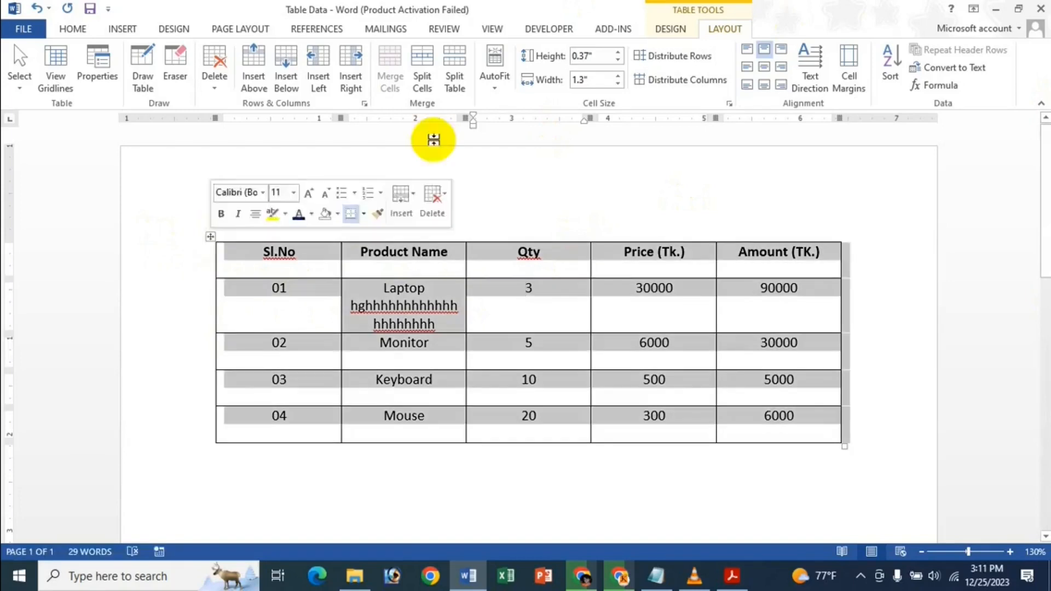
pyautogui.click(643, 62)
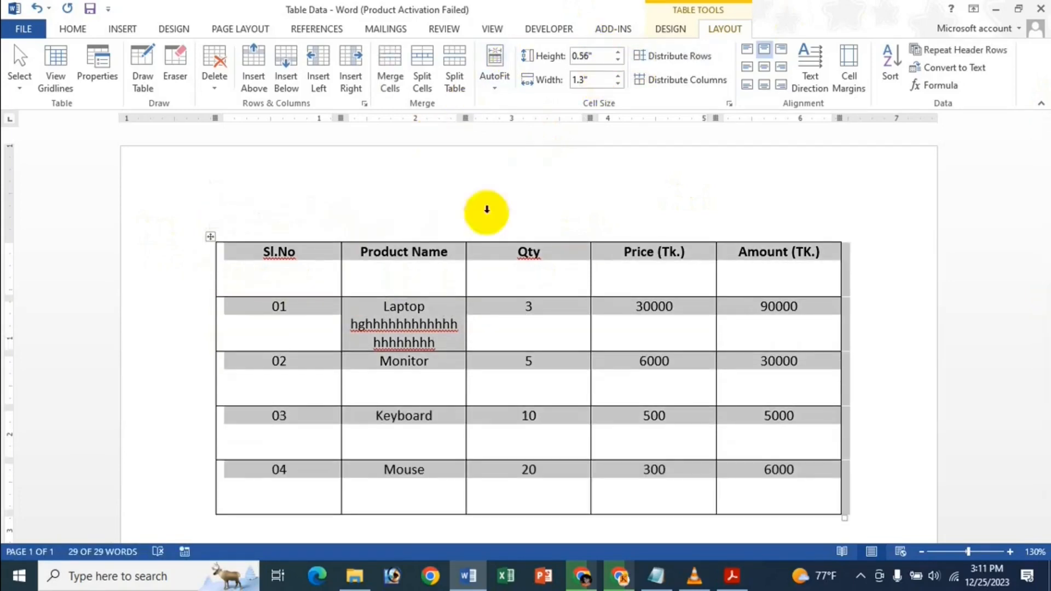
pyautogui.click(405, 343)
pyautogui.click(419, 324)
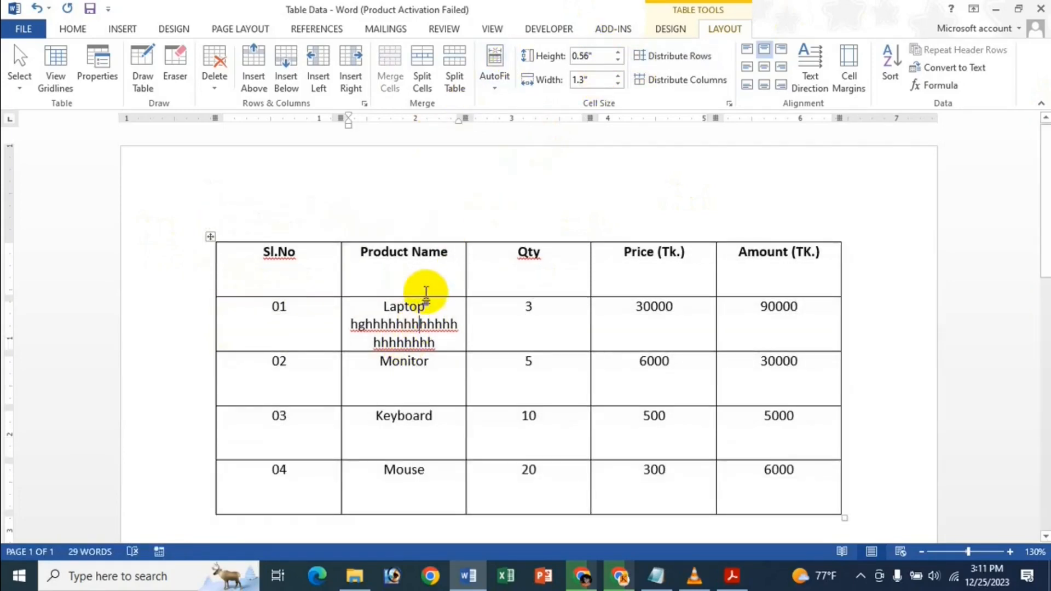
pyautogui.click(488, 272)
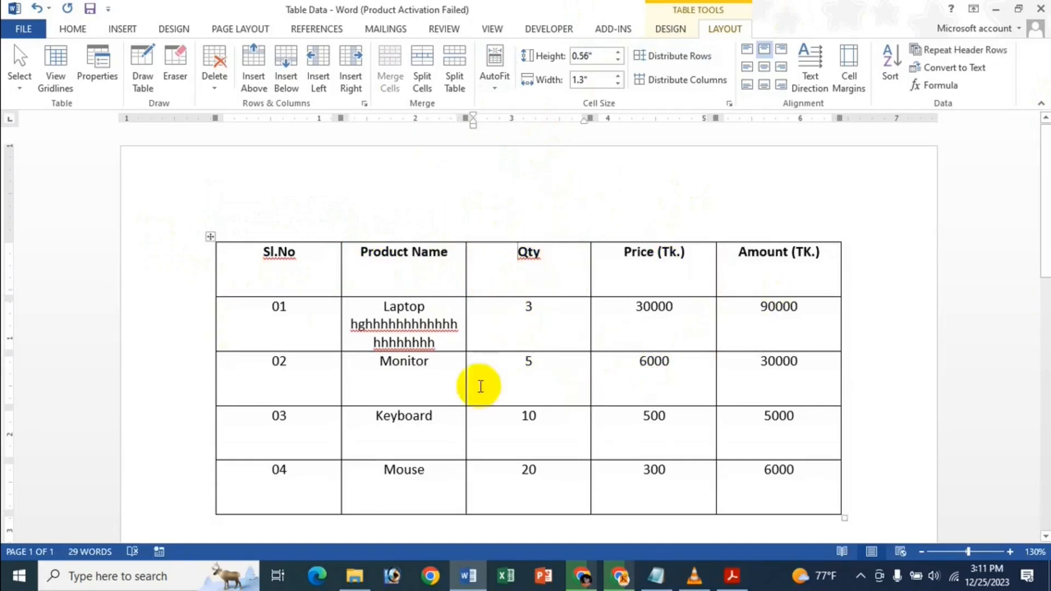
pyautogui.click(534, 333)
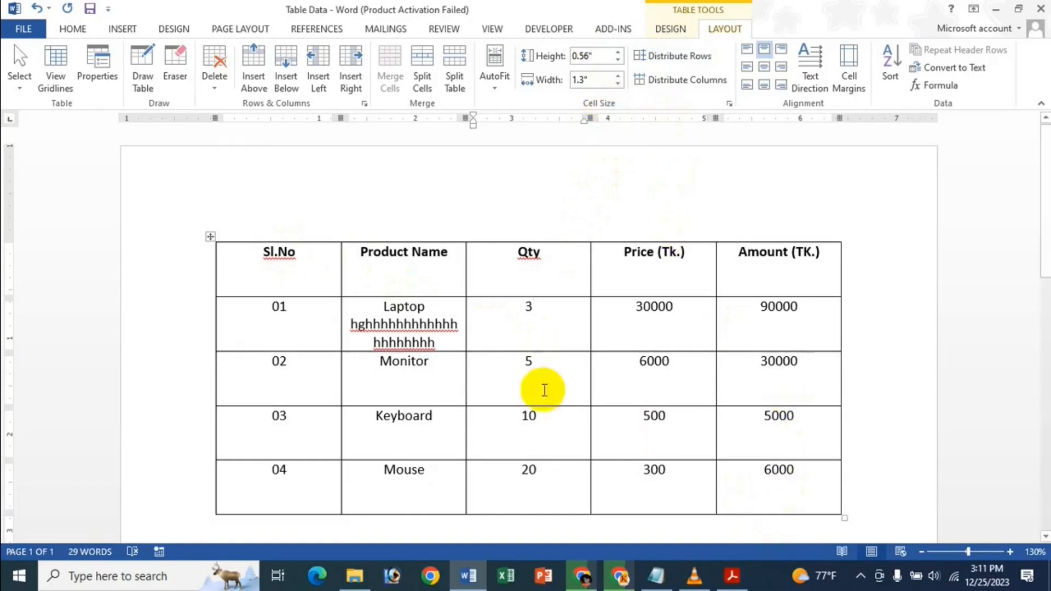
# Switch to the Acrobat PDF on Text Alignment, Text Direction and Cell Margins, and return to the table document in Word.
pyautogui.click(732, 576)
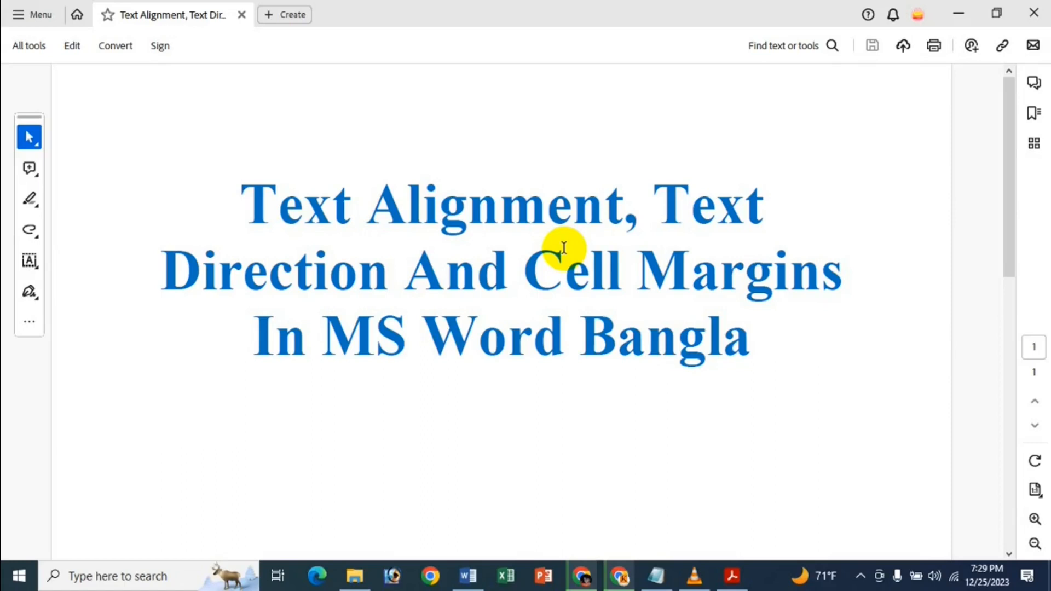
pyautogui.click(957, 11)
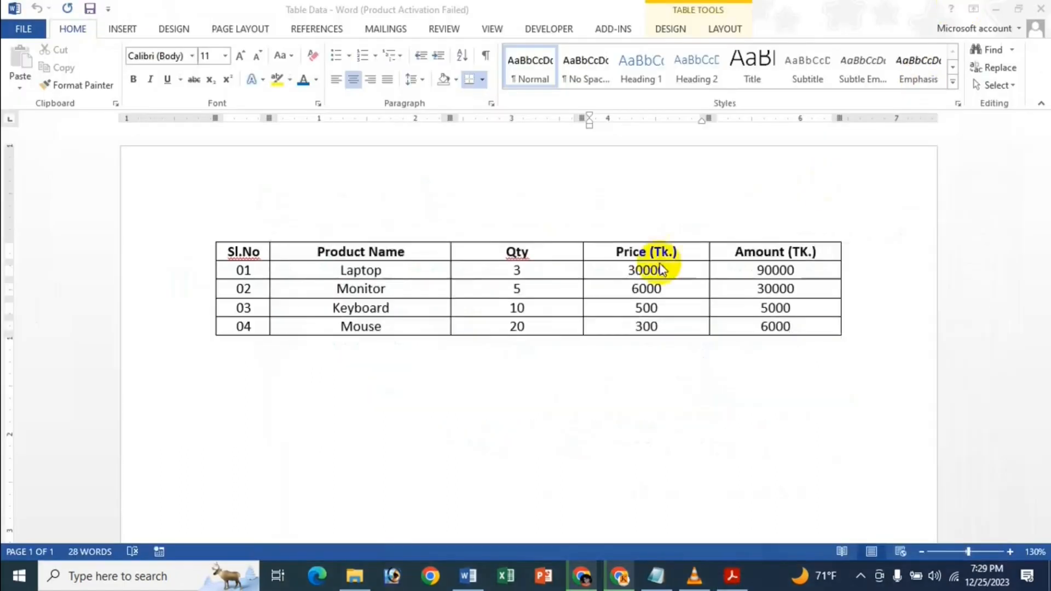
# Select all rows of the product table and set their height to 0.5".
pyautogui.click(627, 279)
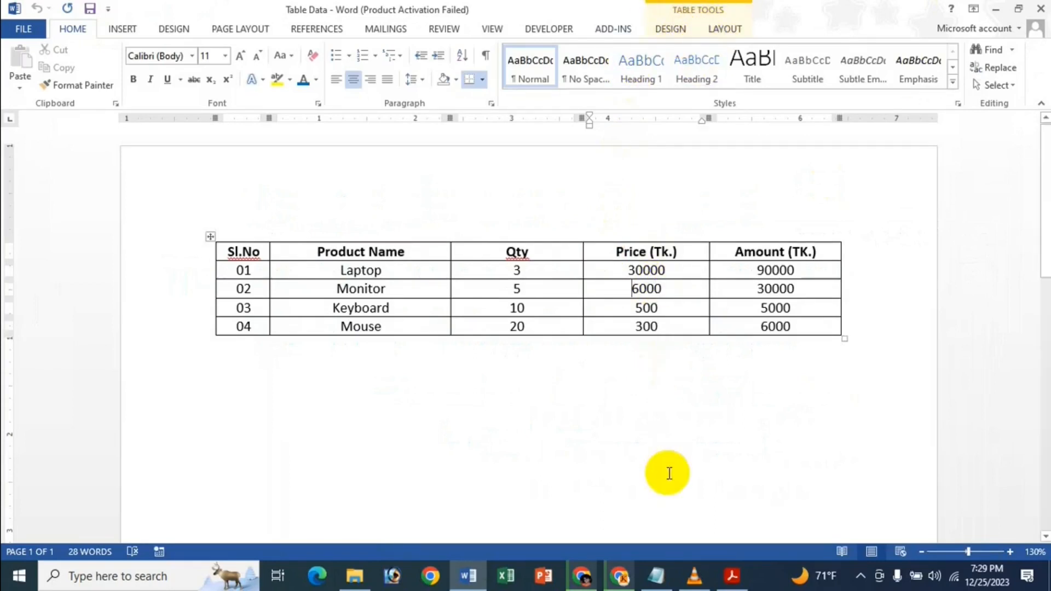
pyautogui.click(674, 449)
pyautogui.click(700, 295)
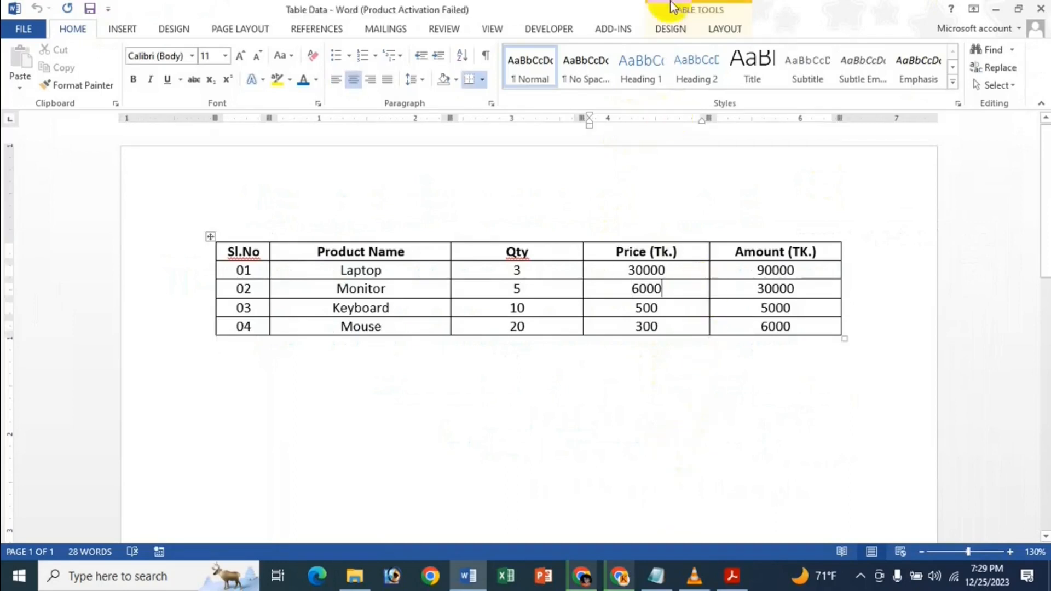
pyautogui.click(722, 30)
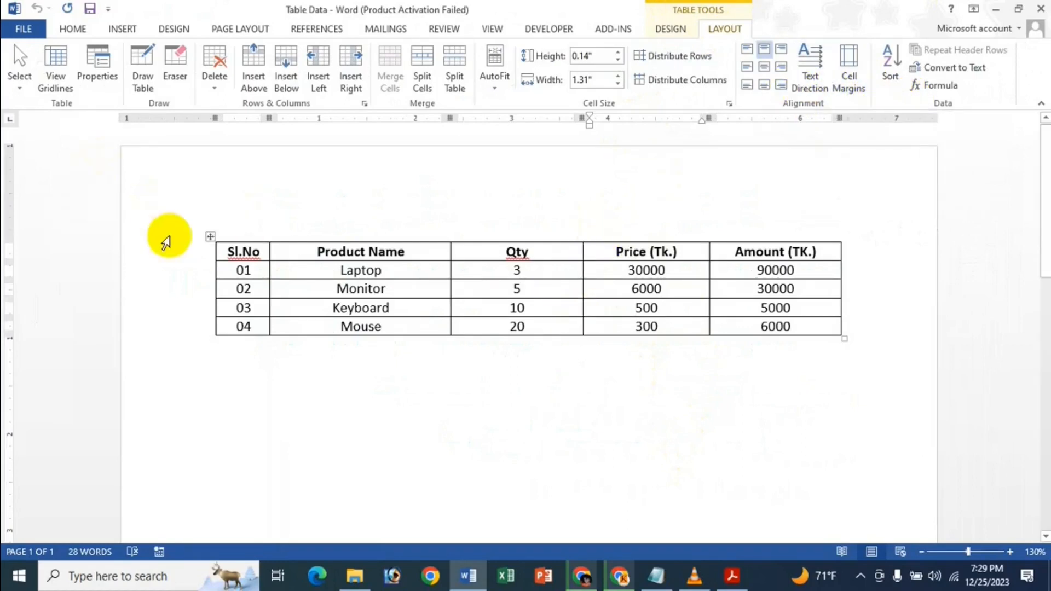
pyautogui.moveTo(218, 248); pyautogui.dragTo(771, 325)
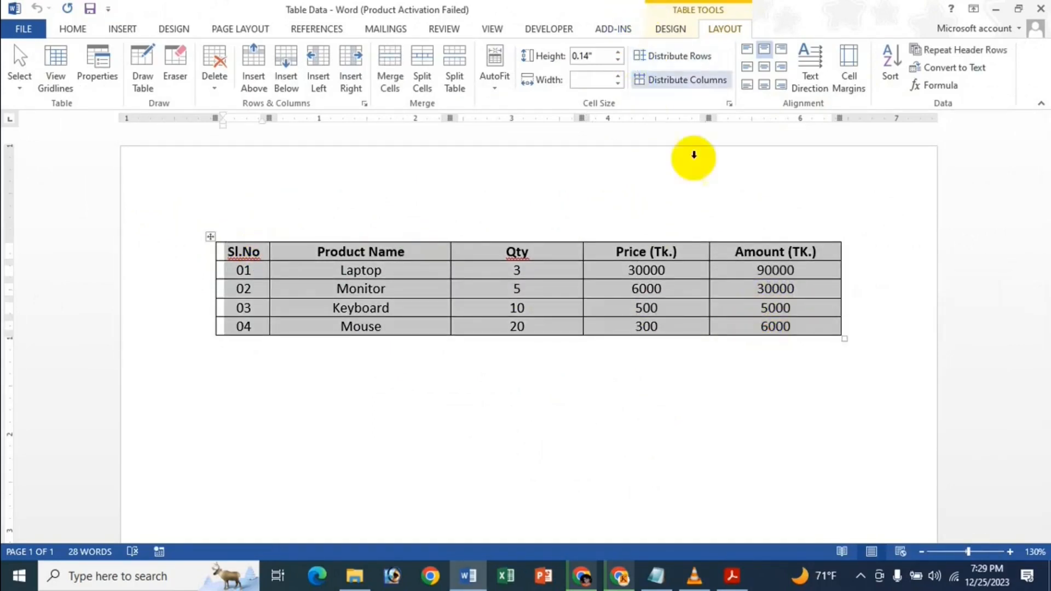
pyautogui.click(622, 55)
pyautogui.click(621, 54)
pyautogui.click(621, 54)
pyautogui.click(622, 55)
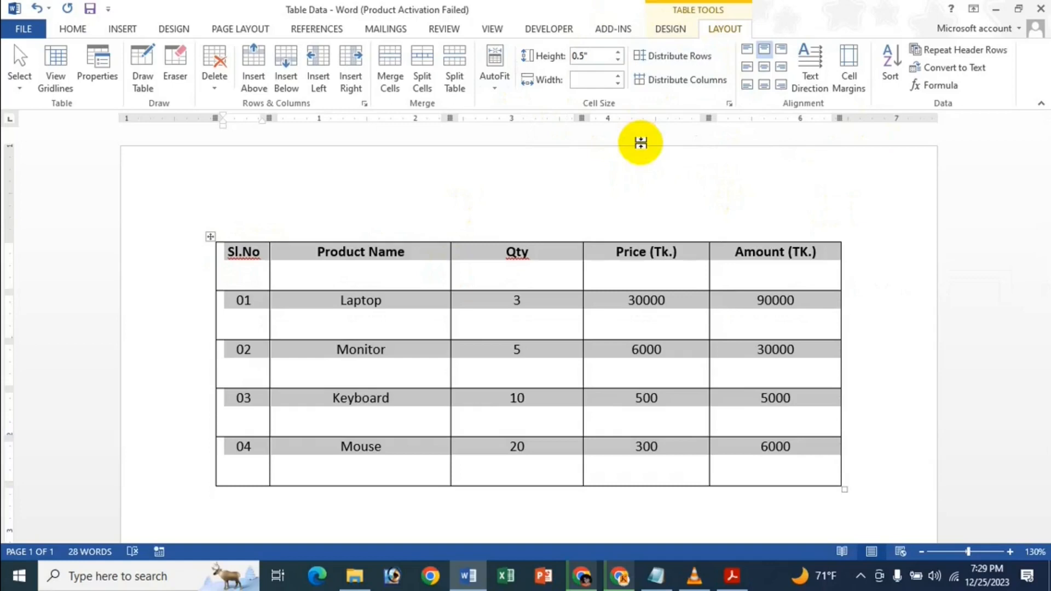
pyautogui.click(507, 315)
pyautogui.click(406, 328)
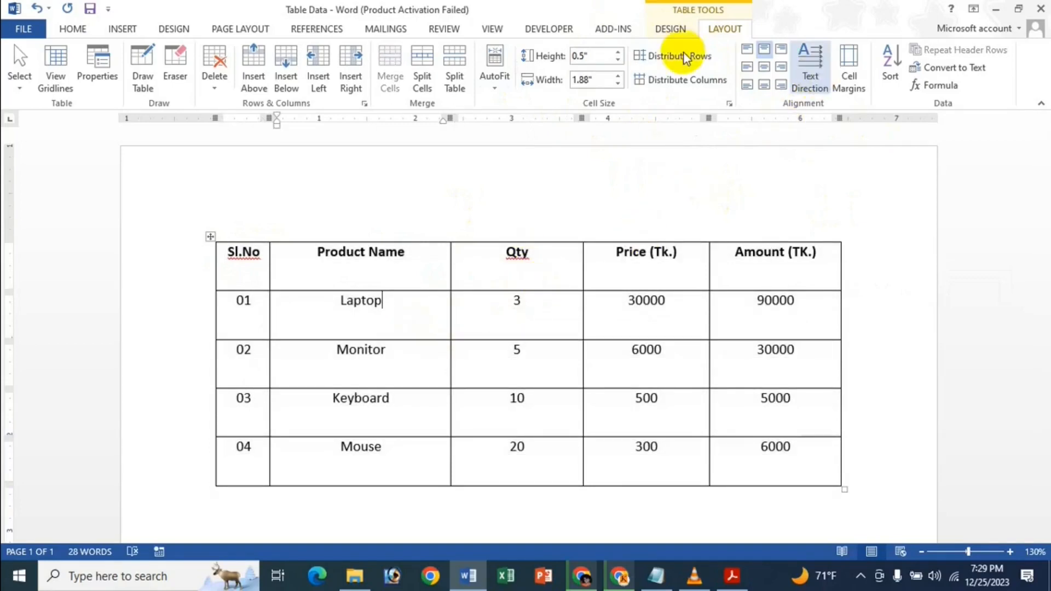
pyautogui.click(497, 315)
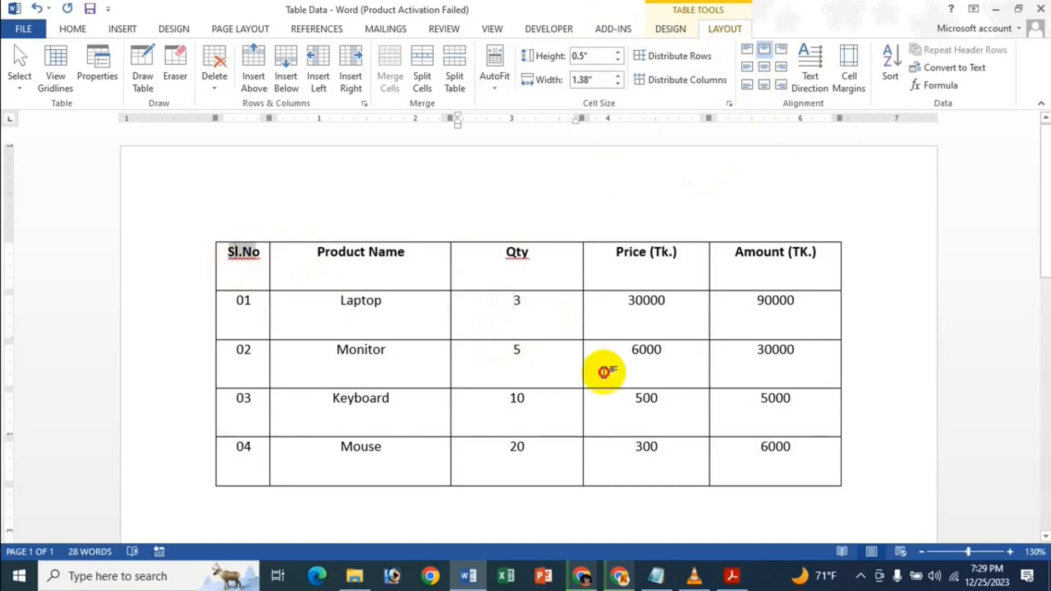
pyautogui.moveTo(604, 372); pyautogui.dragTo(781, 469)
pyautogui.click(512, 353)
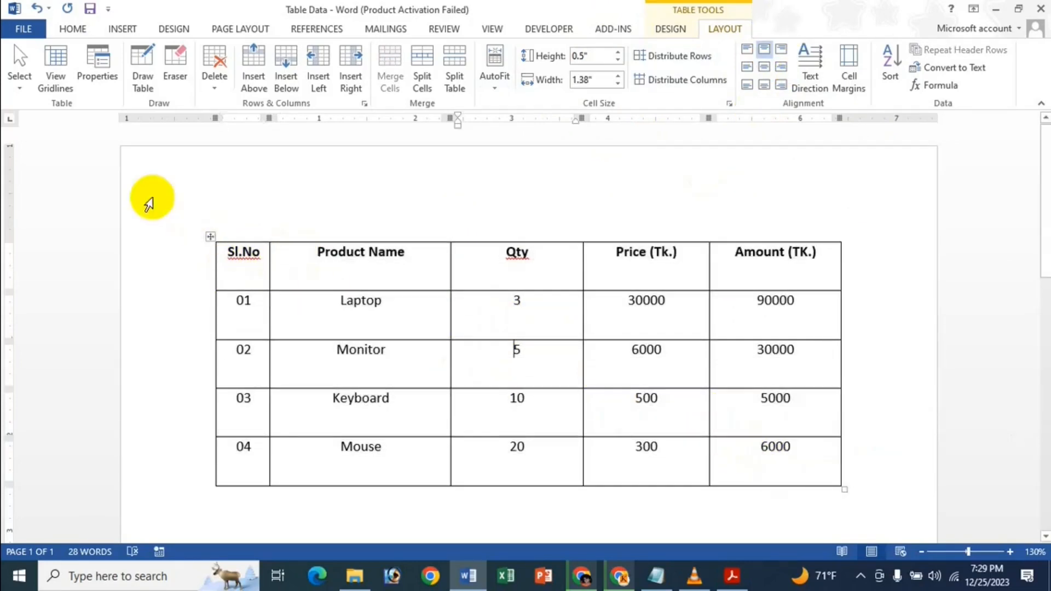
# Select the whole table and apply Align Top Left, Align Top Center and Align Top Right to its text in turn.
pyautogui.click(211, 236)
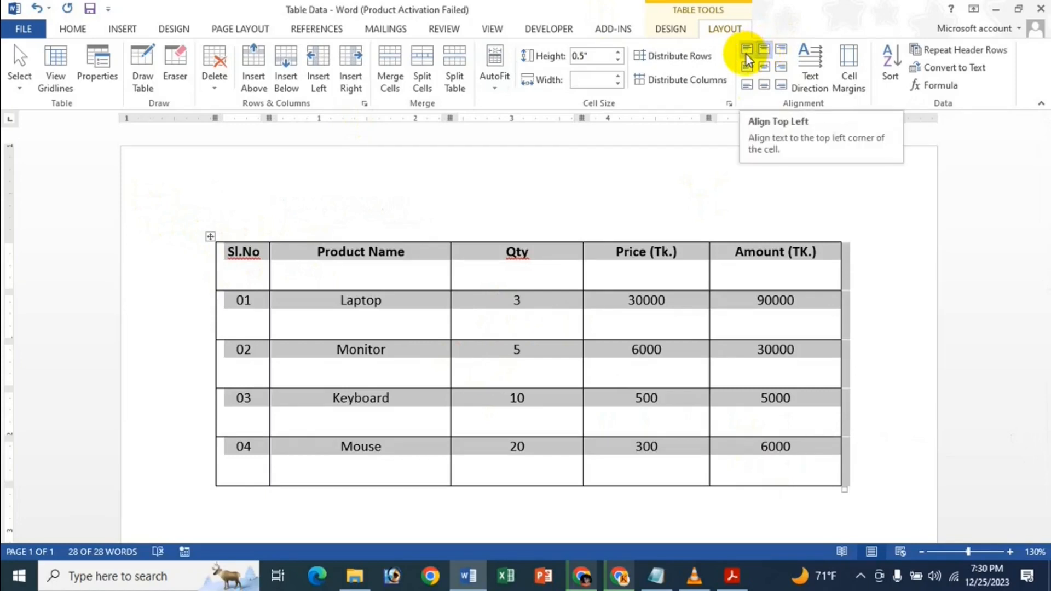
pyautogui.click(745, 54)
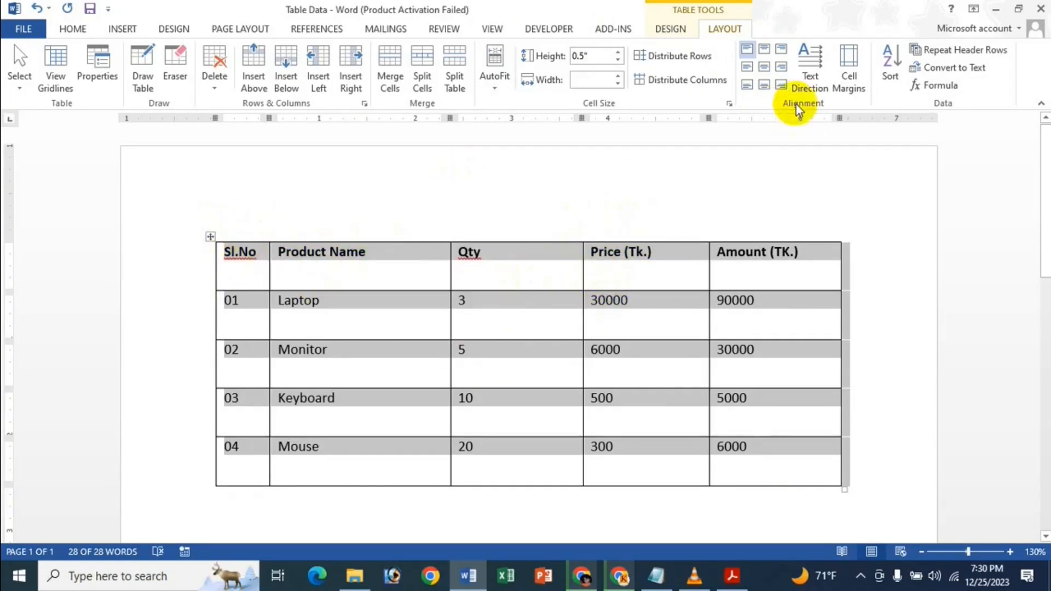
pyautogui.click(765, 50)
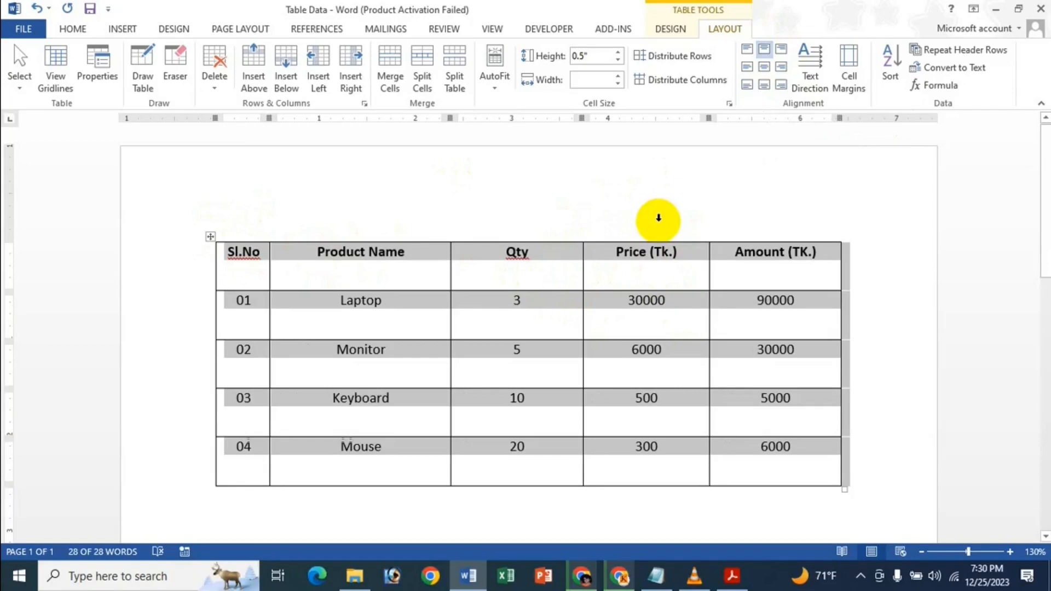
pyautogui.moveTo(650, 252); pyautogui.dragTo(674, 258)
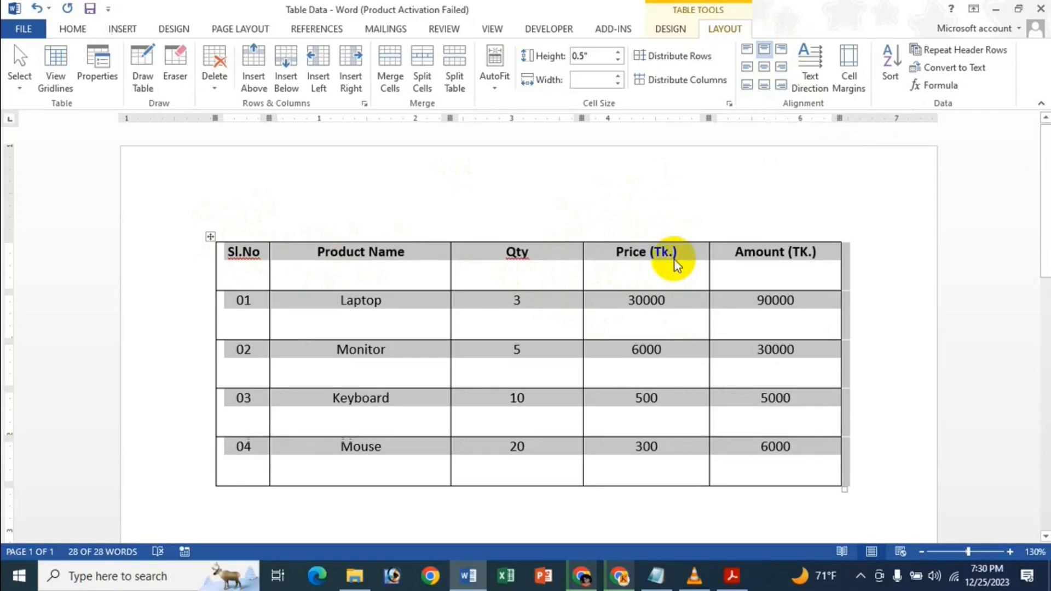
pyautogui.click(784, 54)
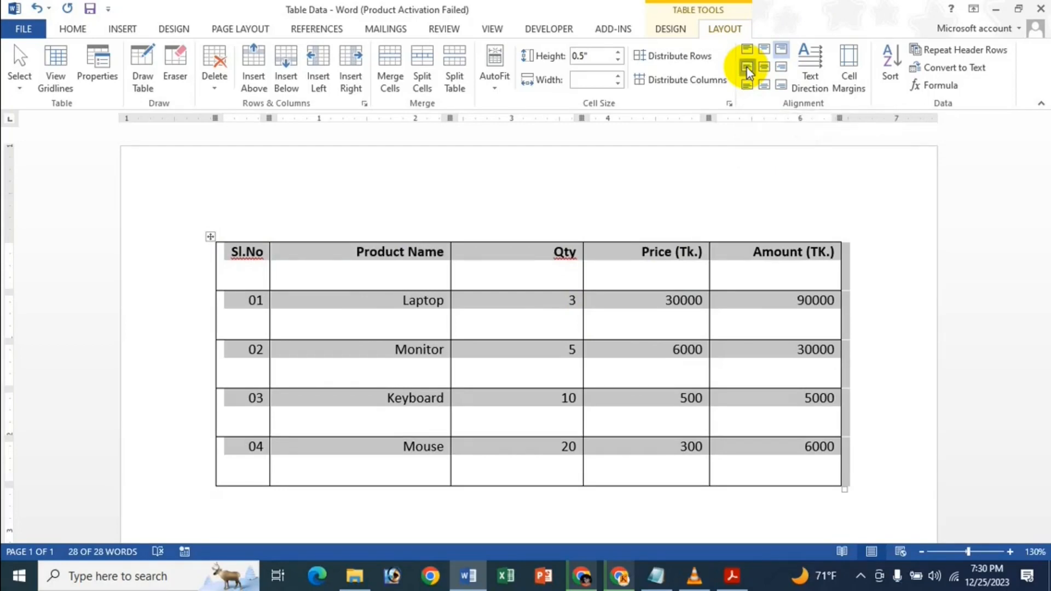
# Apply the vertically centered left, center and right alignments to the whole table's text in turn.
pyautogui.click(747, 67)
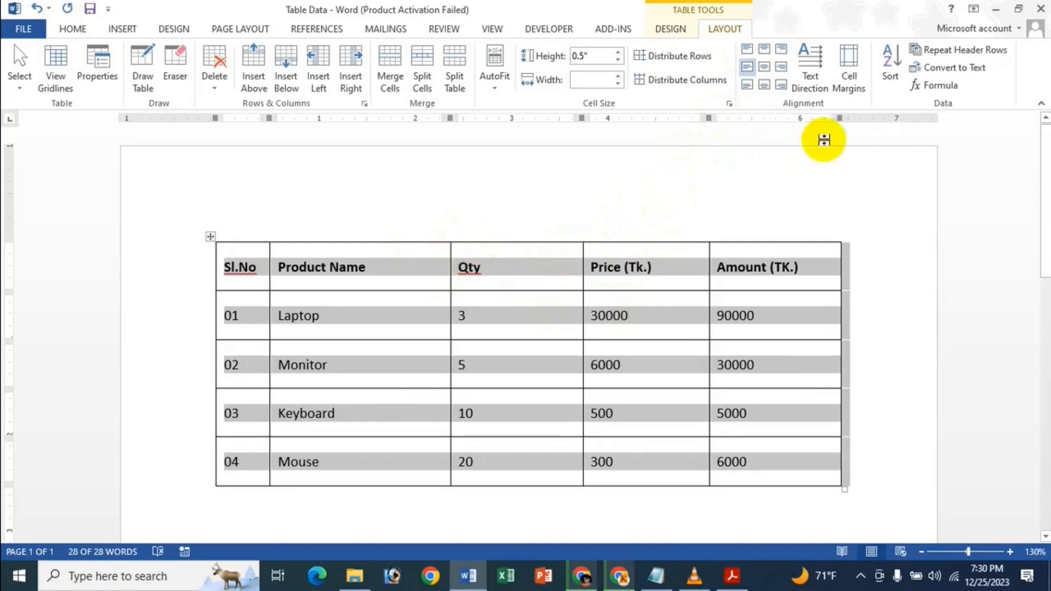
pyautogui.click(763, 67)
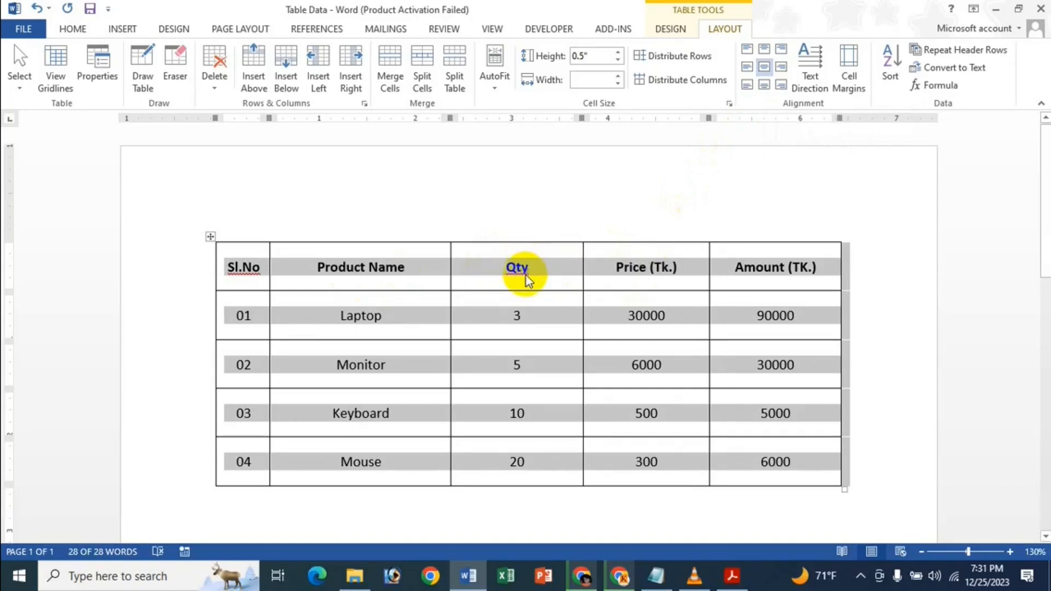
pyautogui.click(778, 75)
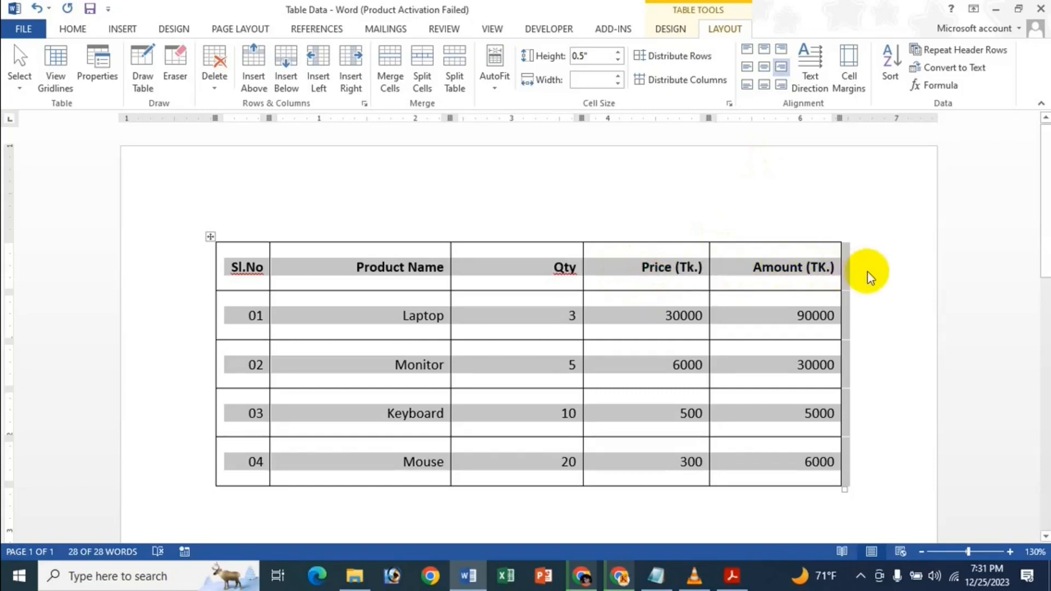
# Try the bottom-left, bottom-center and bottom-right alignments on the table text, and settle on centering it both horizontally and vertically.
pyautogui.click(749, 85)
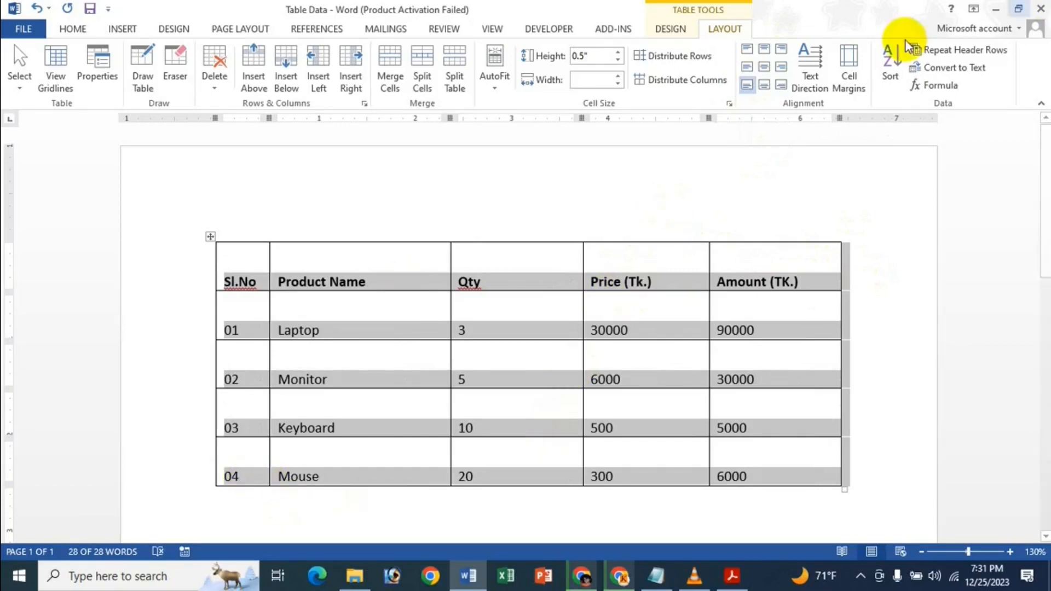
pyautogui.click(764, 86)
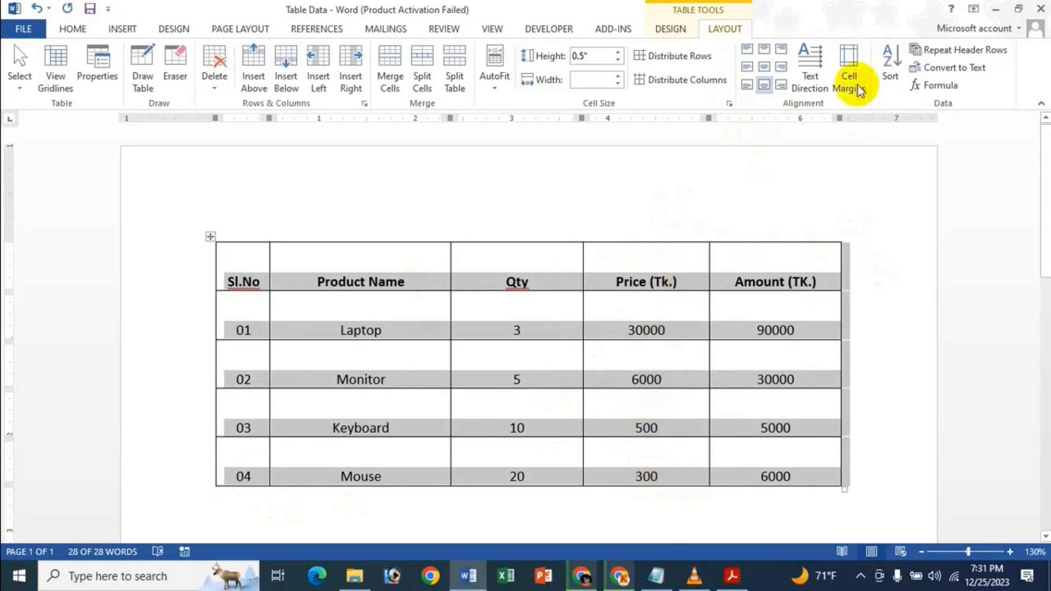
pyautogui.click(779, 97)
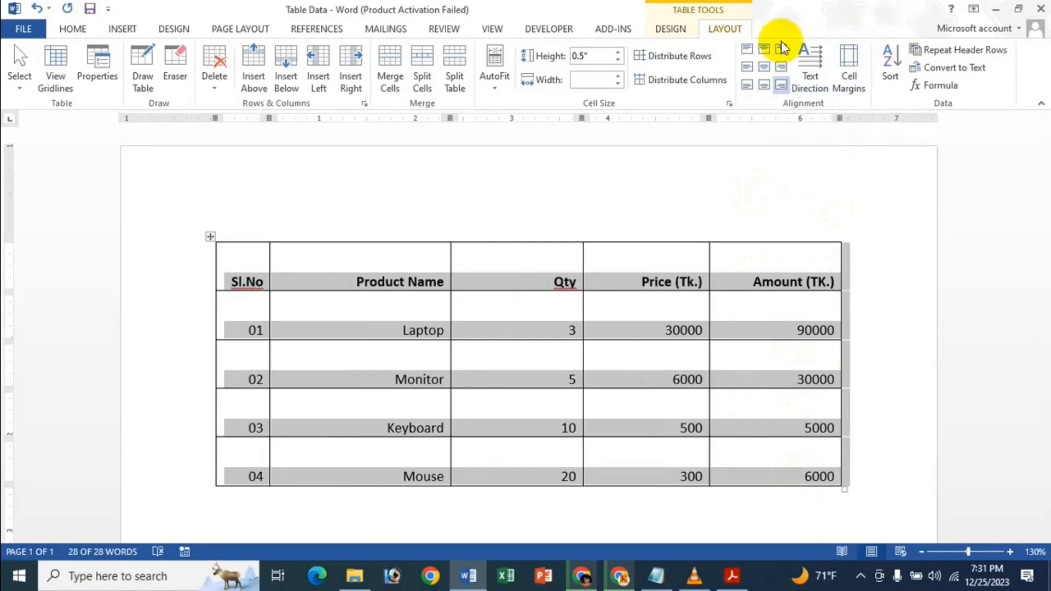
pyautogui.click(771, 65)
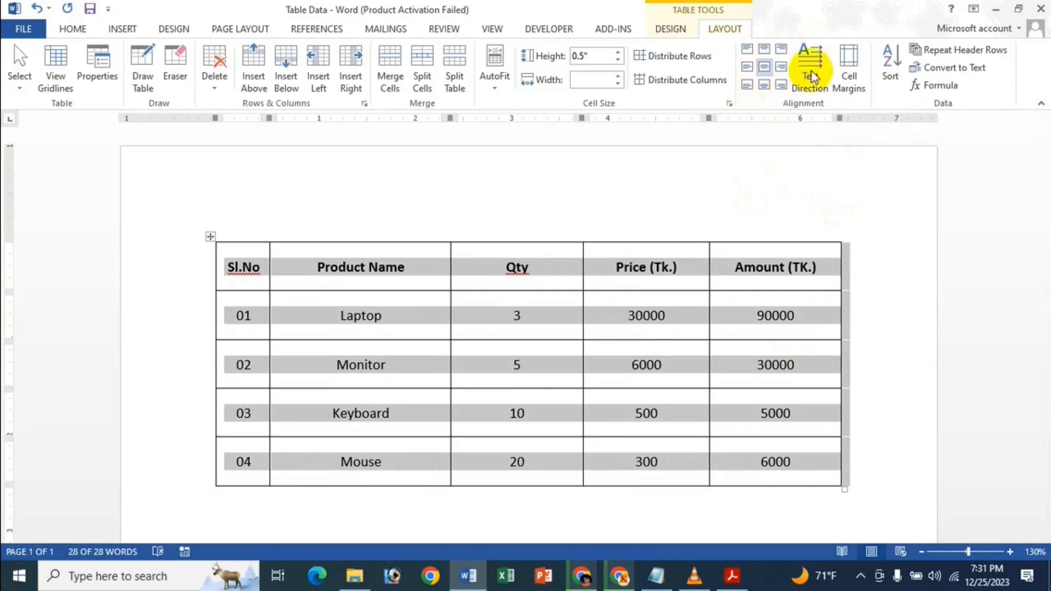
# Cycle the whole table's text direction twice through both vertical orientations and back to horizontal.
pyautogui.click(810, 55)
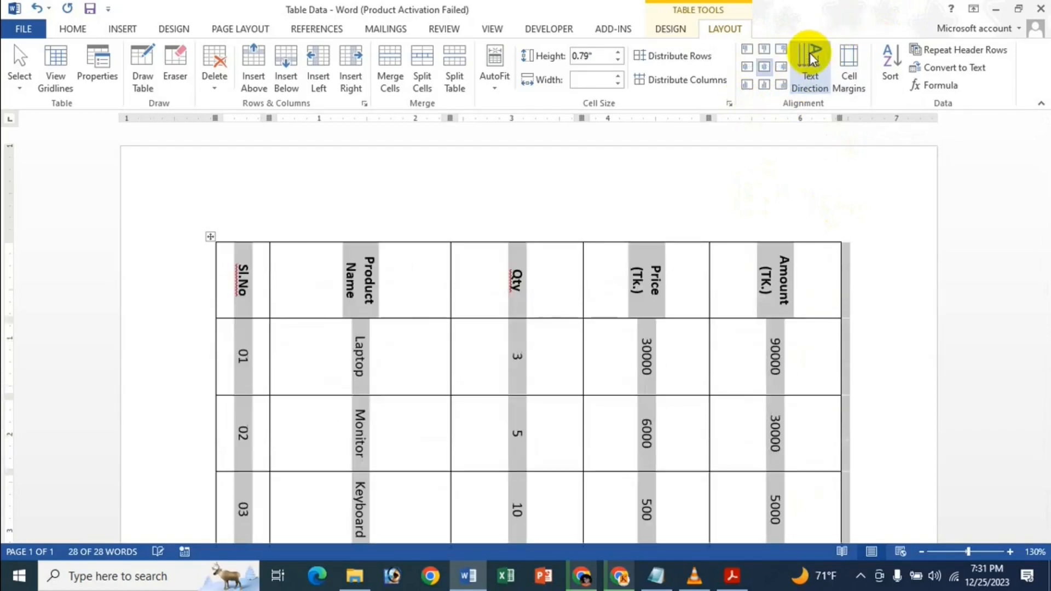
pyautogui.click(810, 83)
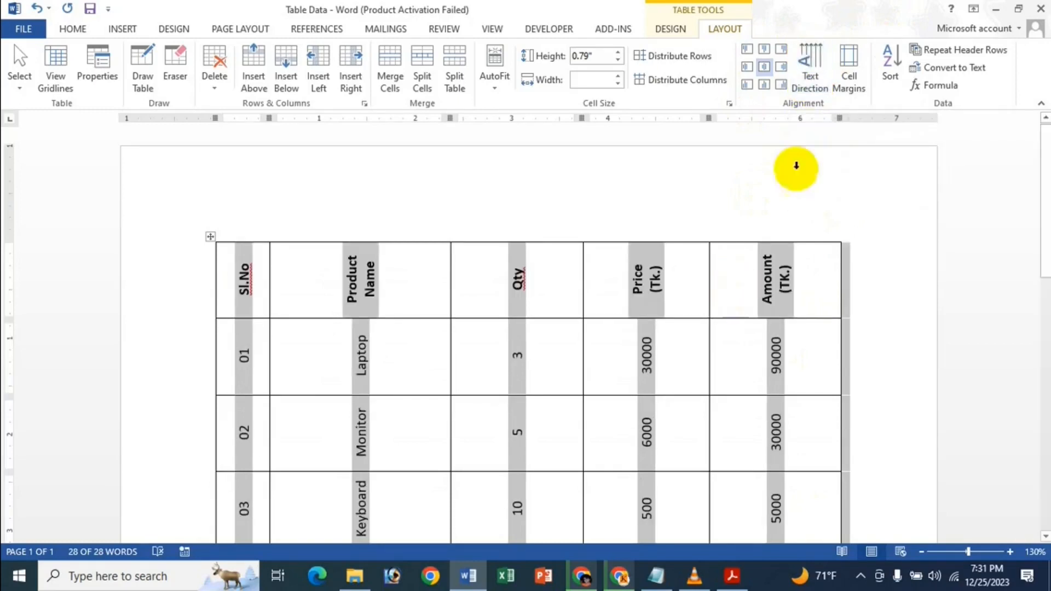
pyautogui.click(808, 53)
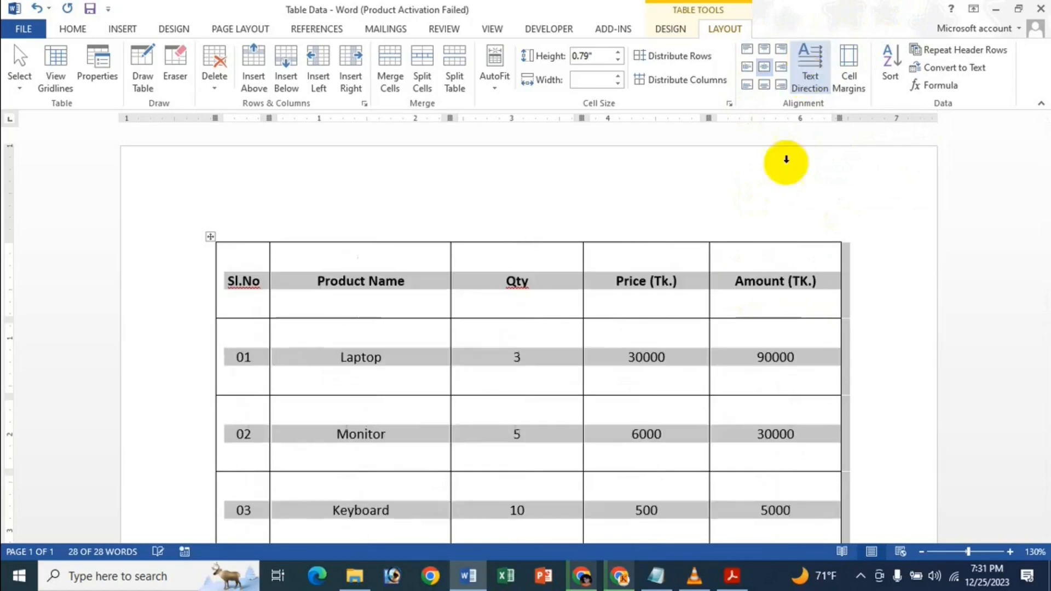
pyautogui.click(807, 80)
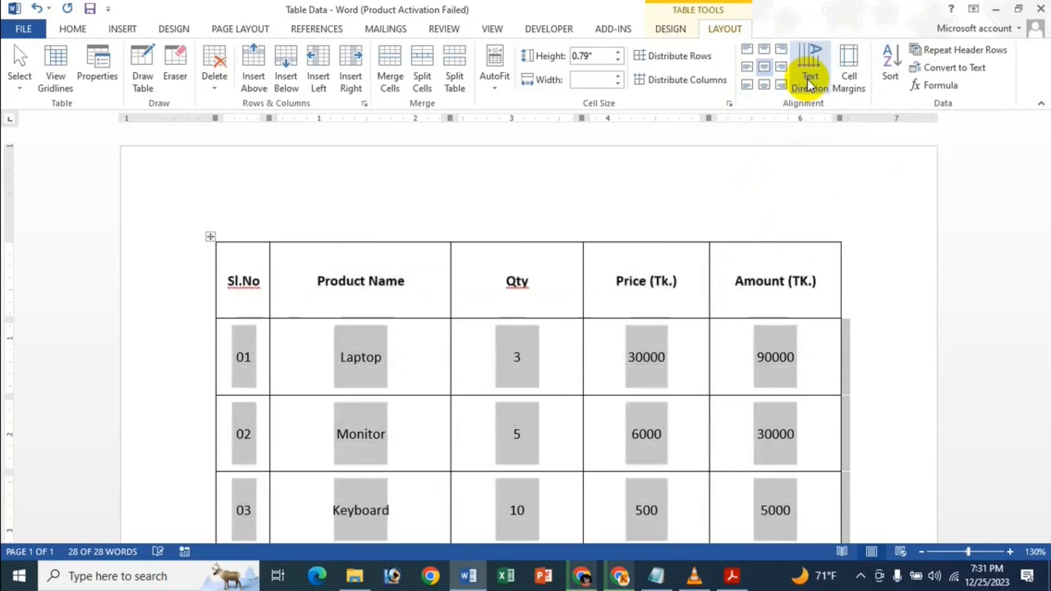
pyautogui.click(806, 79)
pyautogui.click(807, 79)
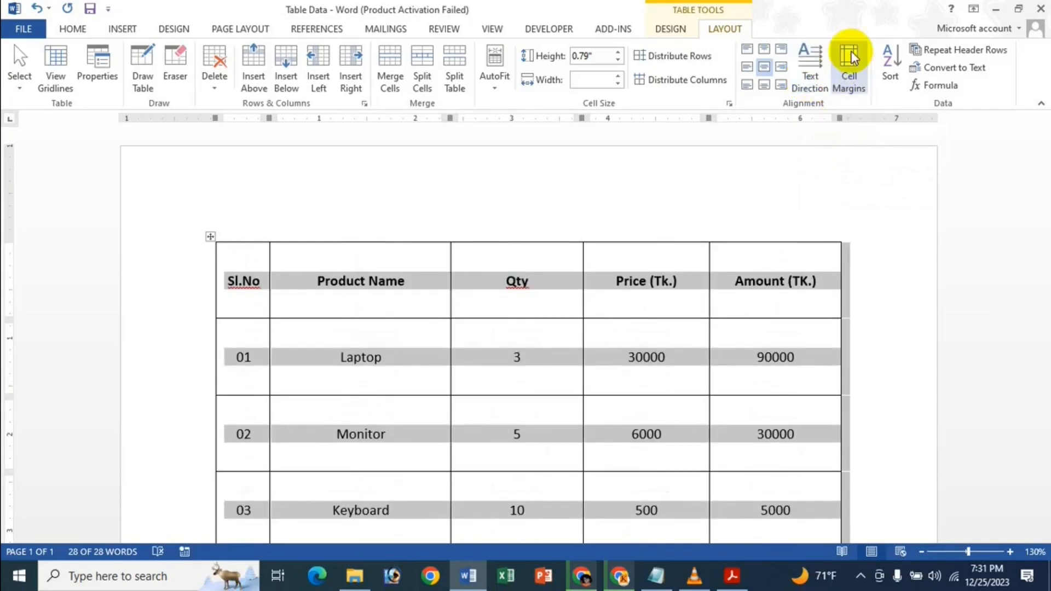
# Open the cell margin options for the table and set the default top cell margin to 0.12".
pyautogui.click(845, 84)
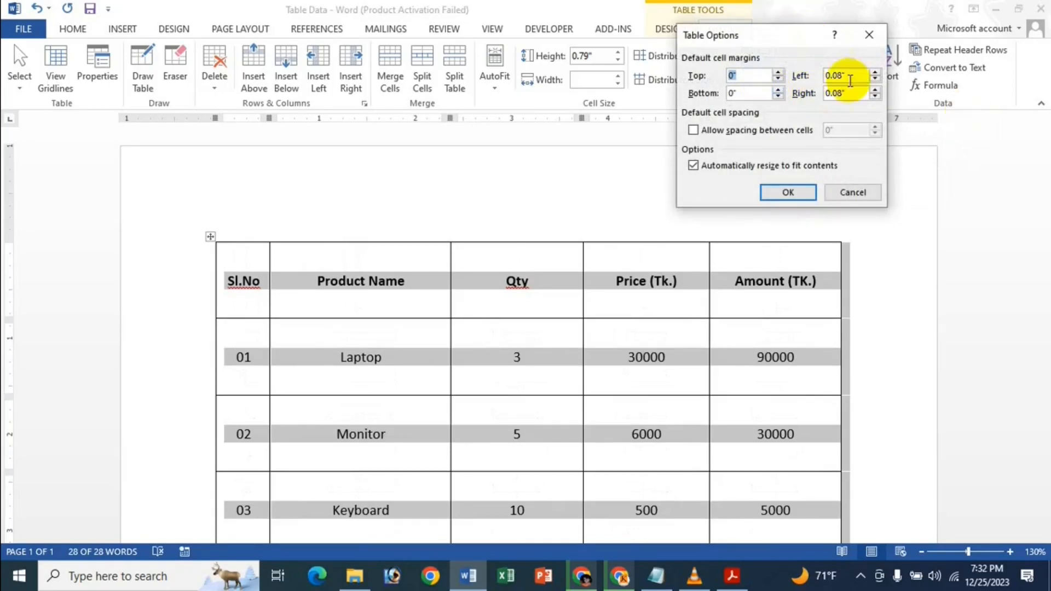
pyautogui.moveTo(766, 28); pyautogui.dragTo(698, 70)
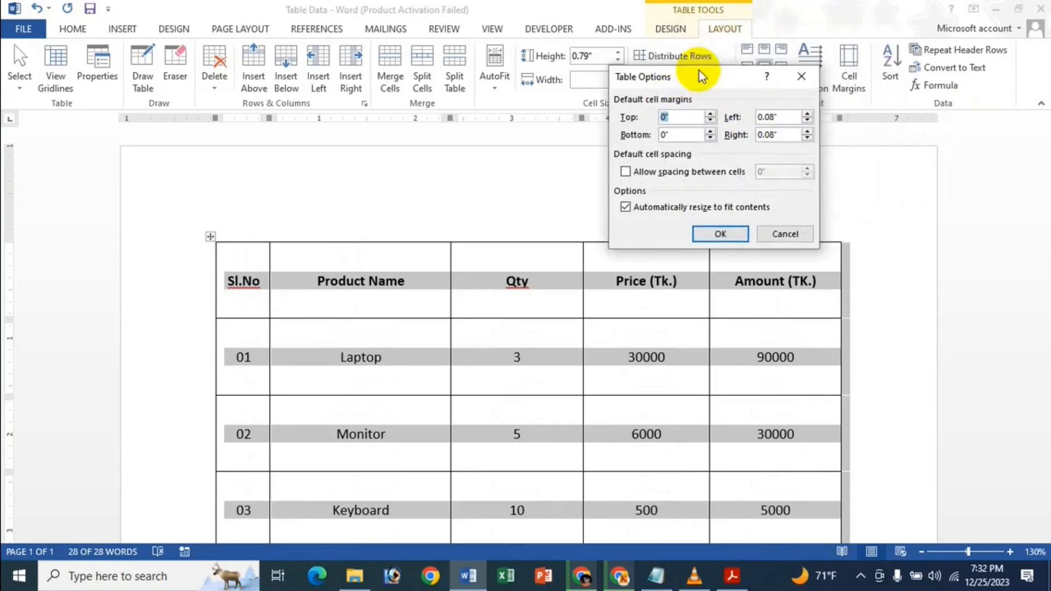
pyautogui.doubleClick(710, 114)
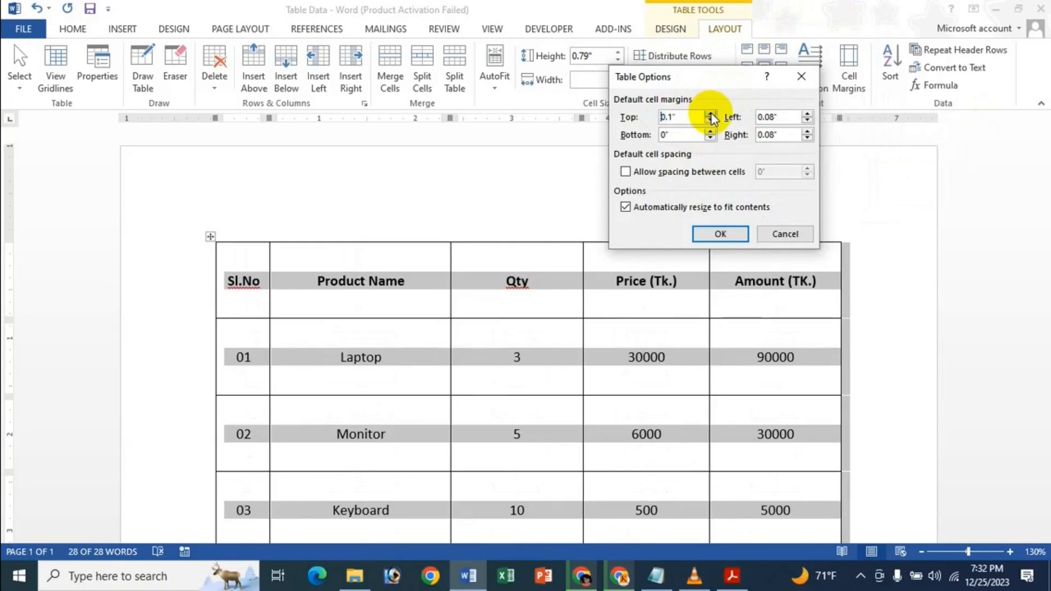
pyautogui.doubleClick(711, 116)
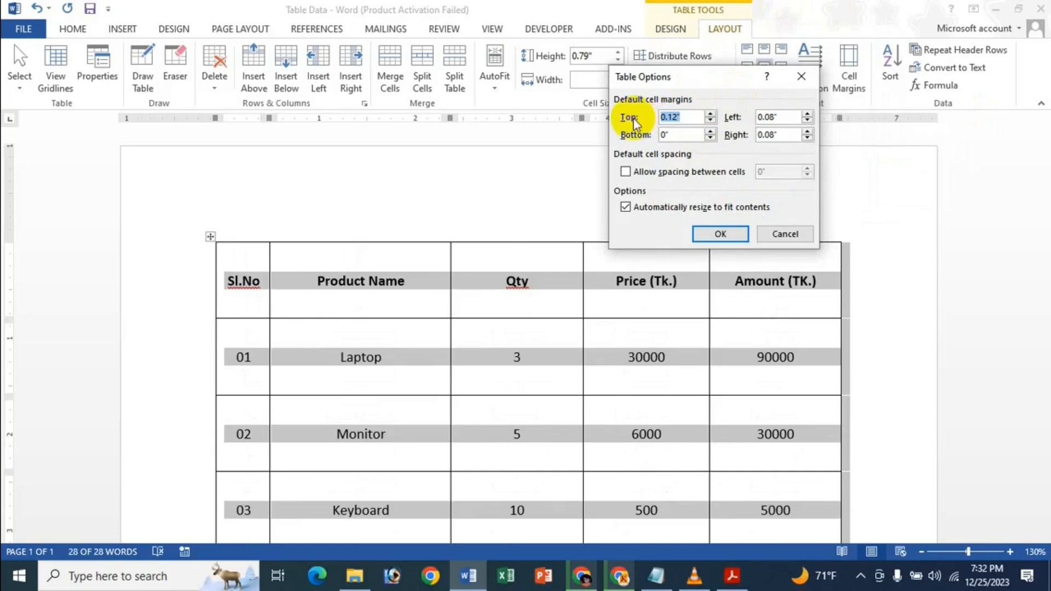
# Try to set the table's default cell margins to top 2.3, bottom 1.5, left 1.8 and right 2.7 inches.
pyautogui.write('2.3')
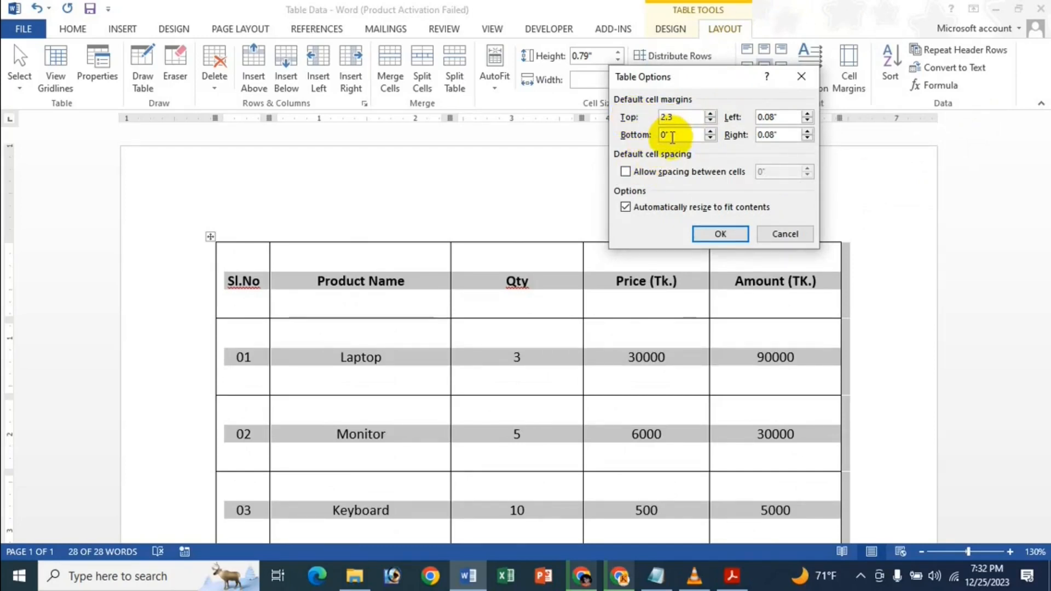
pyautogui.moveTo(672, 136); pyautogui.dragTo(623, 140)
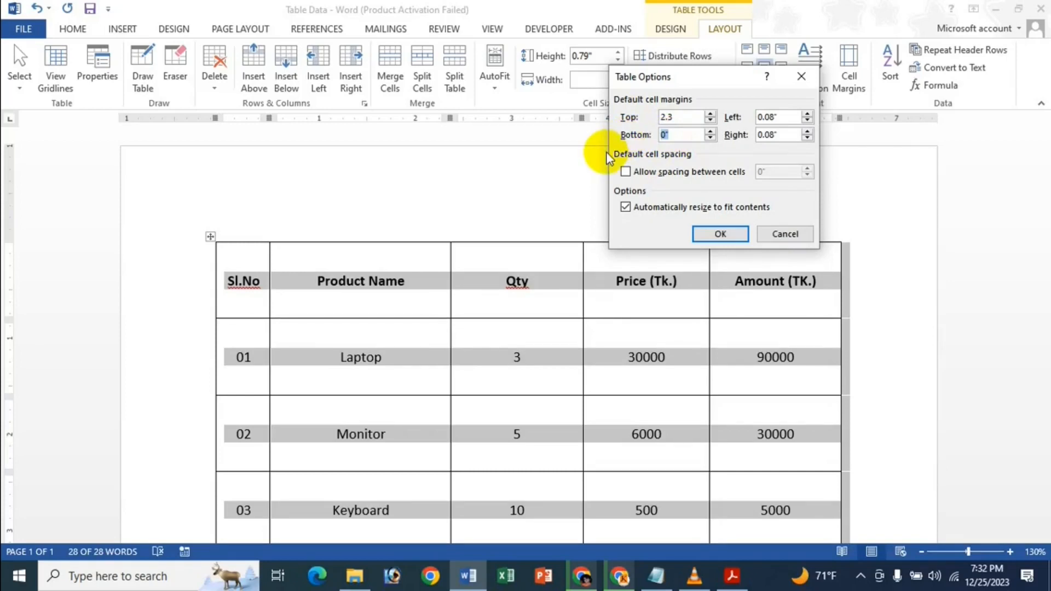
pyautogui.write('1.5')
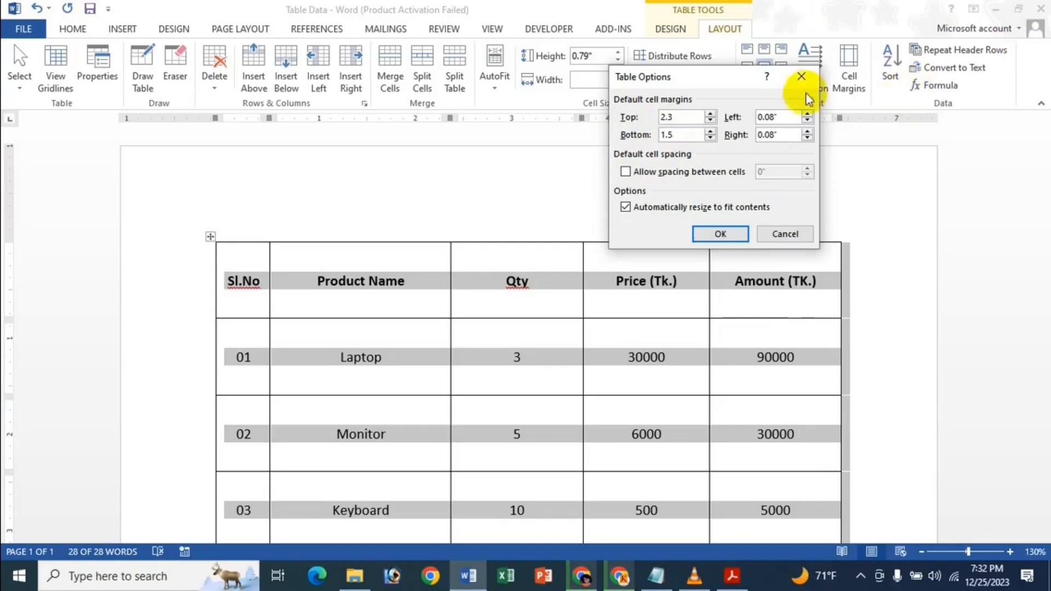
pyautogui.click(782, 117)
pyautogui.moveTo(784, 117); pyautogui.dragTo(757, 116)
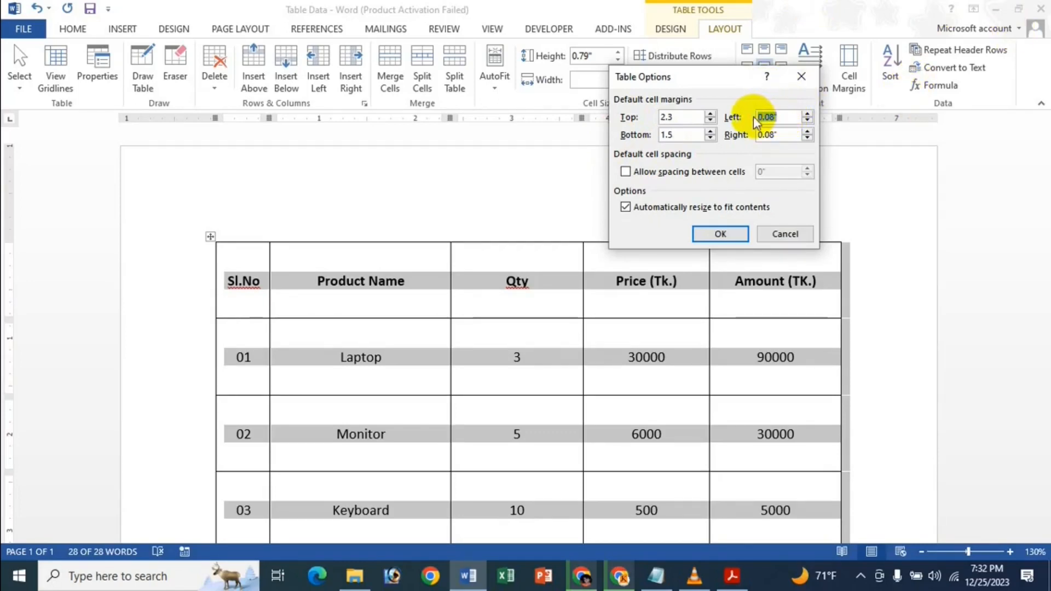
pyautogui.write('1.8')
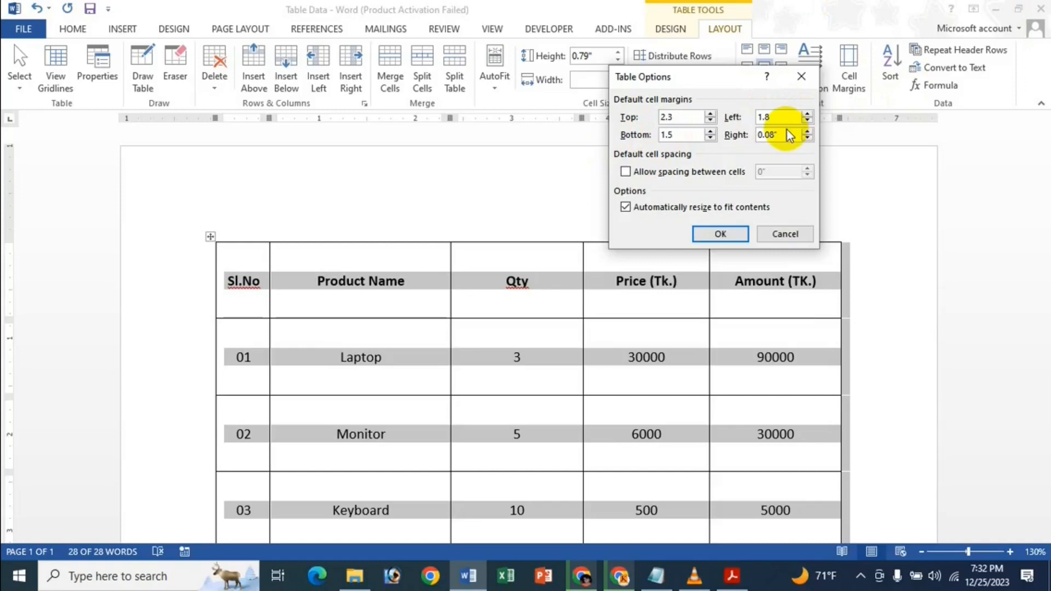
pyautogui.moveTo(788, 135); pyautogui.dragTo(746, 137)
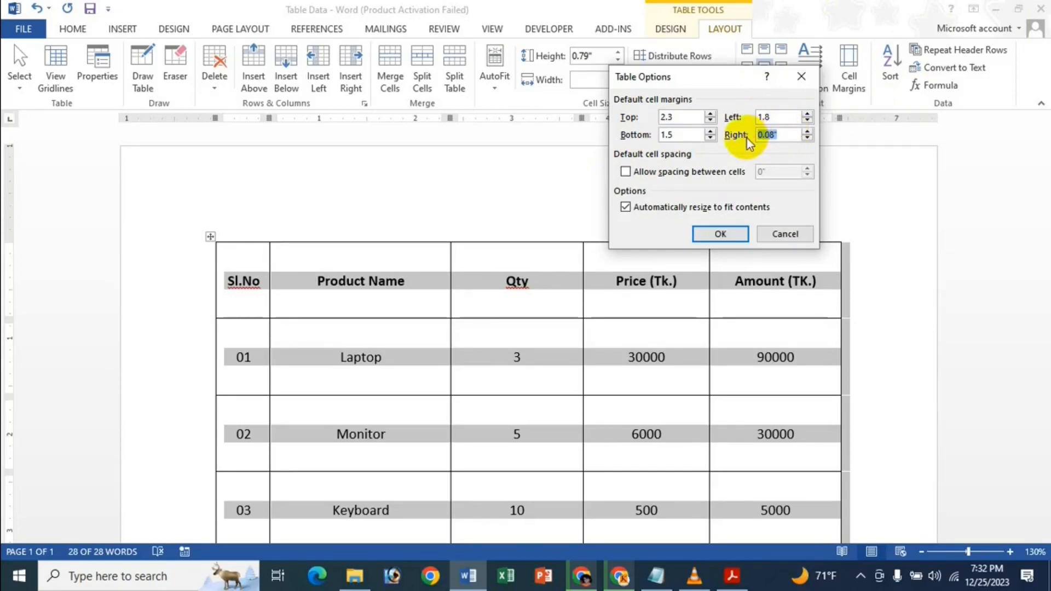
pyautogui.write('2.7')
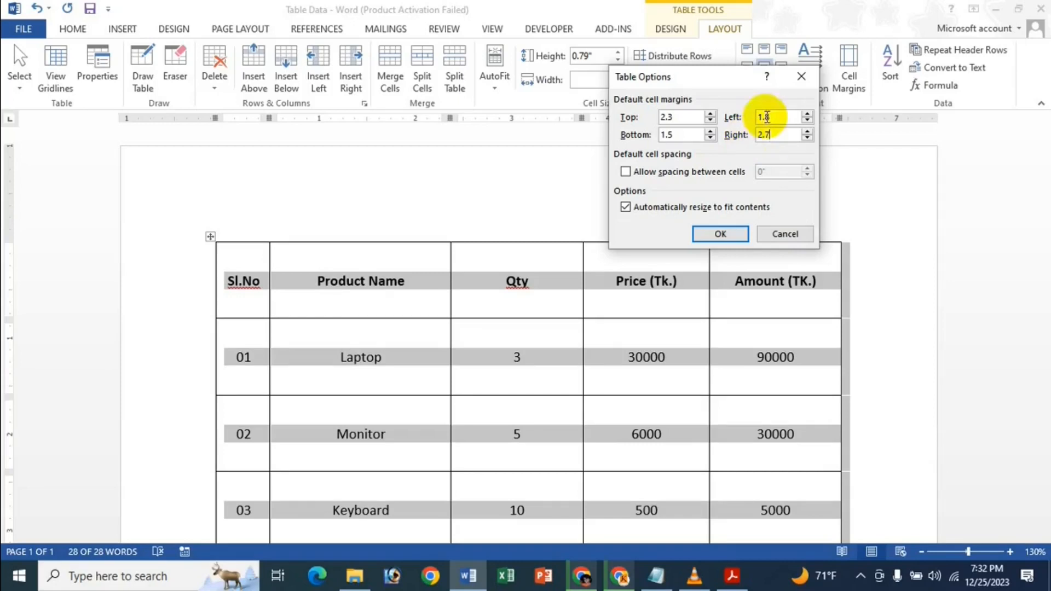
pyautogui.click(732, 234)
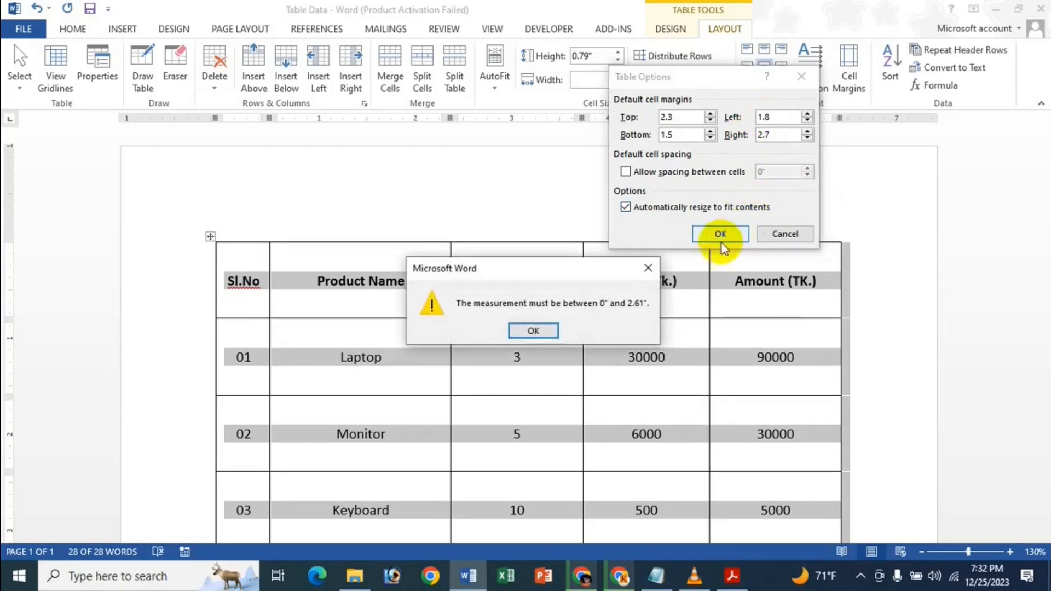
pyautogui.click(647, 267)
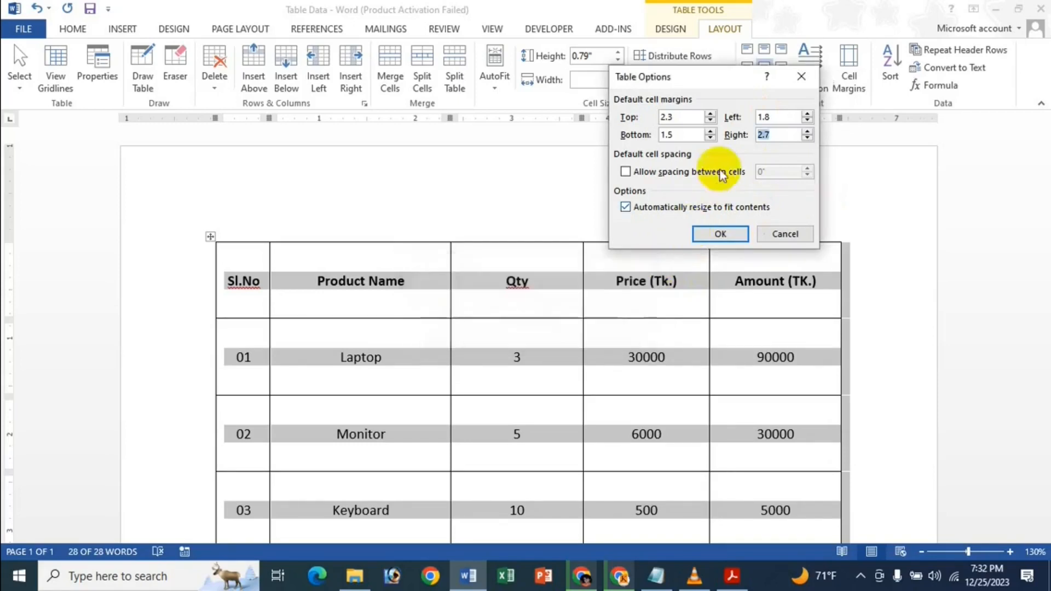
# Set the right cell margin to 0.5 inch, apply the margins to the table, and undo the change.
pyautogui.click(768, 137)
pyautogui.press('BackSpace')
pyautogui.press('BackSpace')
pyautogui.press('BackSpace')
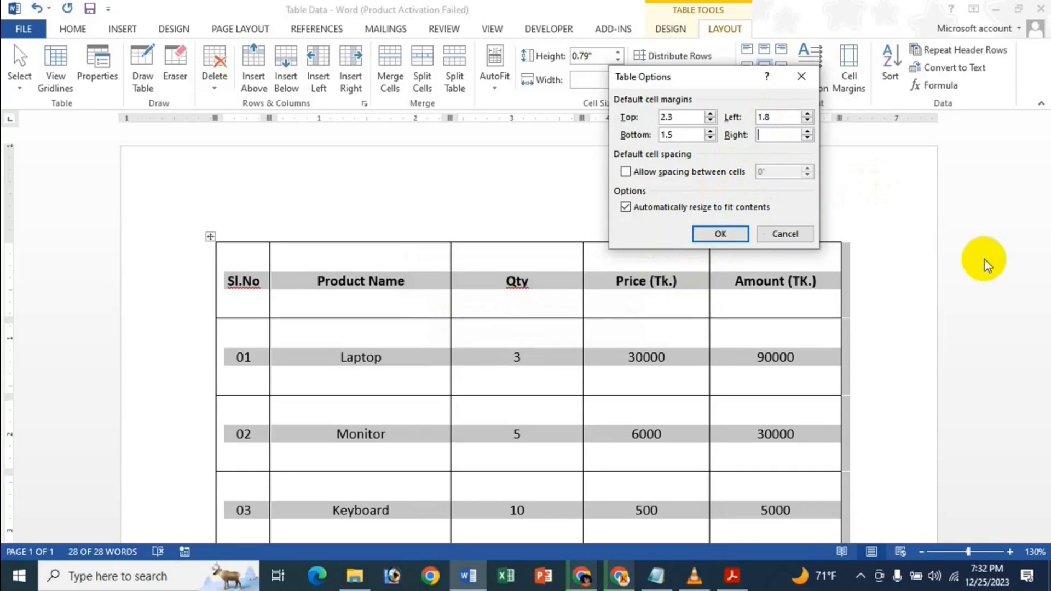
pyautogui.write('0.5')
pyautogui.click(720, 234)
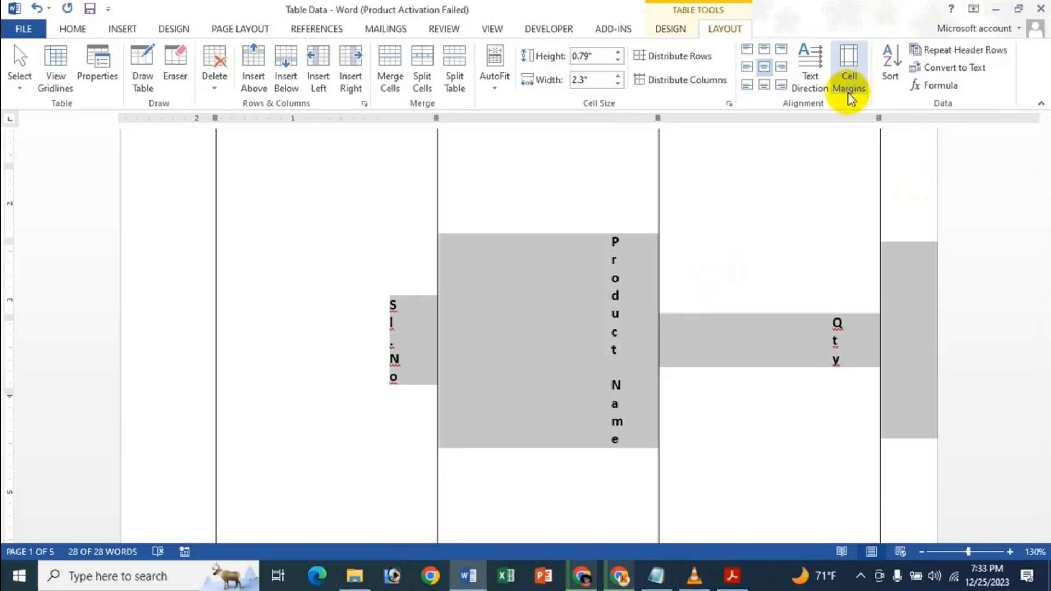
pyautogui.hotkey('ctrl', 'z')
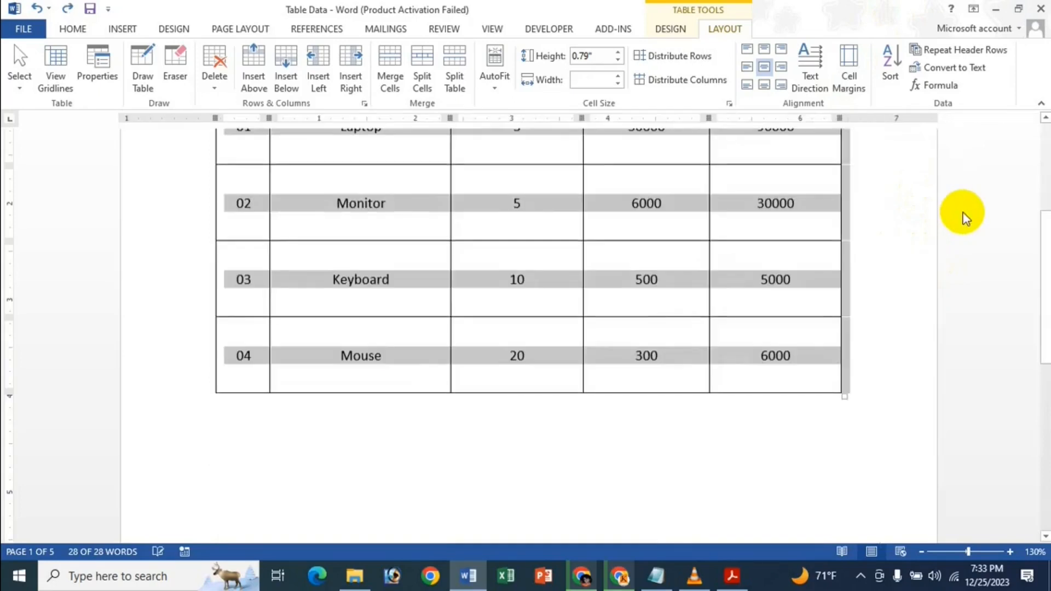
pyautogui.scroll(5, 868, 210)
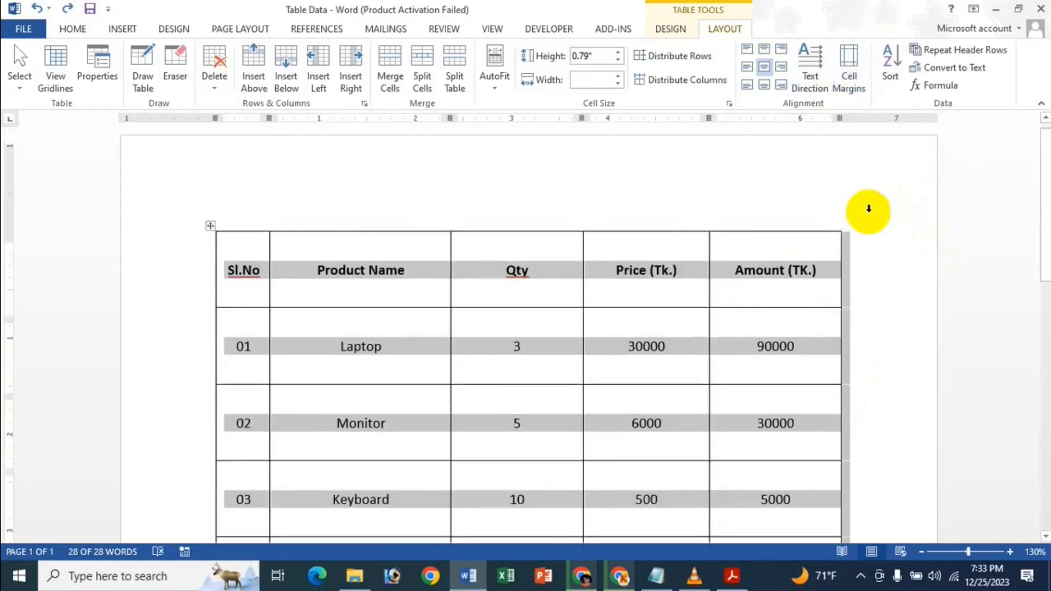
# Allow spacing between the table's cells and set it to 0.08 inch.
pyautogui.click(860, 82)
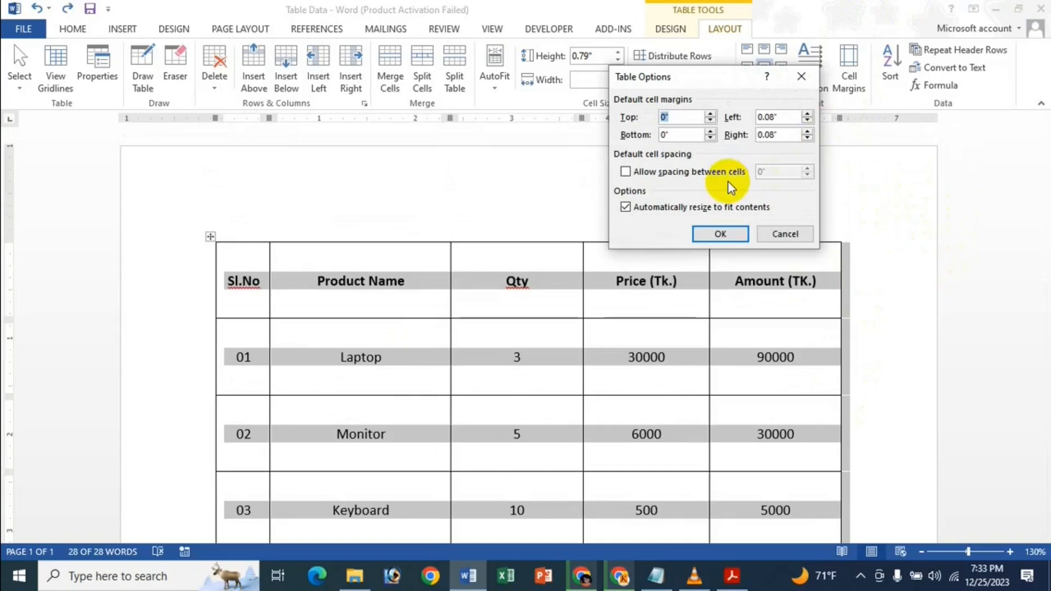
pyautogui.click(694, 174)
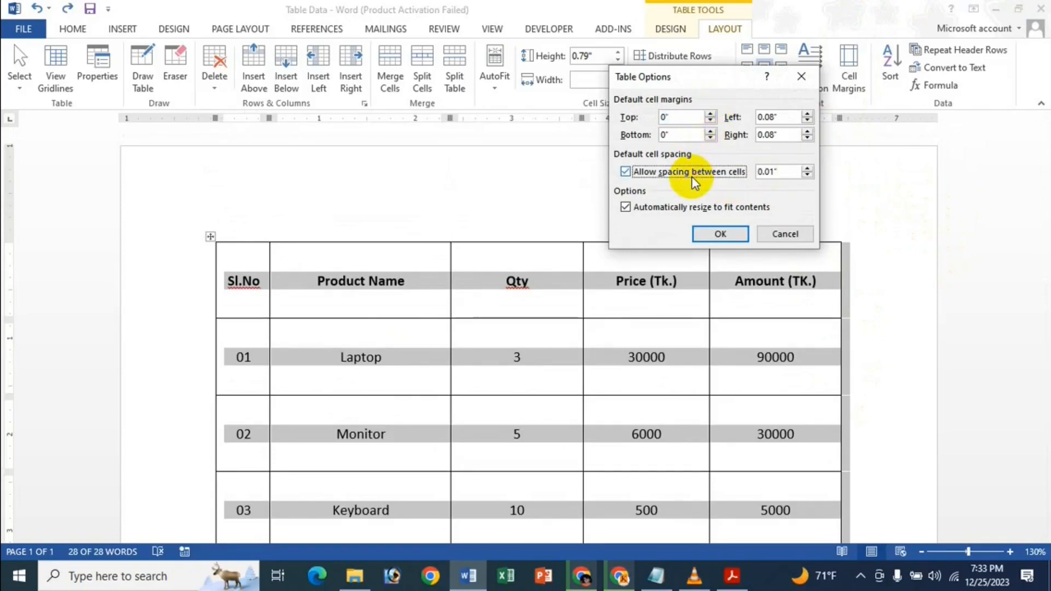
pyautogui.click(810, 169)
pyautogui.click(810, 170)
pyautogui.click(809, 169)
pyautogui.click(810, 169)
pyautogui.click(809, 169)
pyautogui.click(810, 170)
pyautogui.click(810, 170)
pyautogui.click(810, 169)
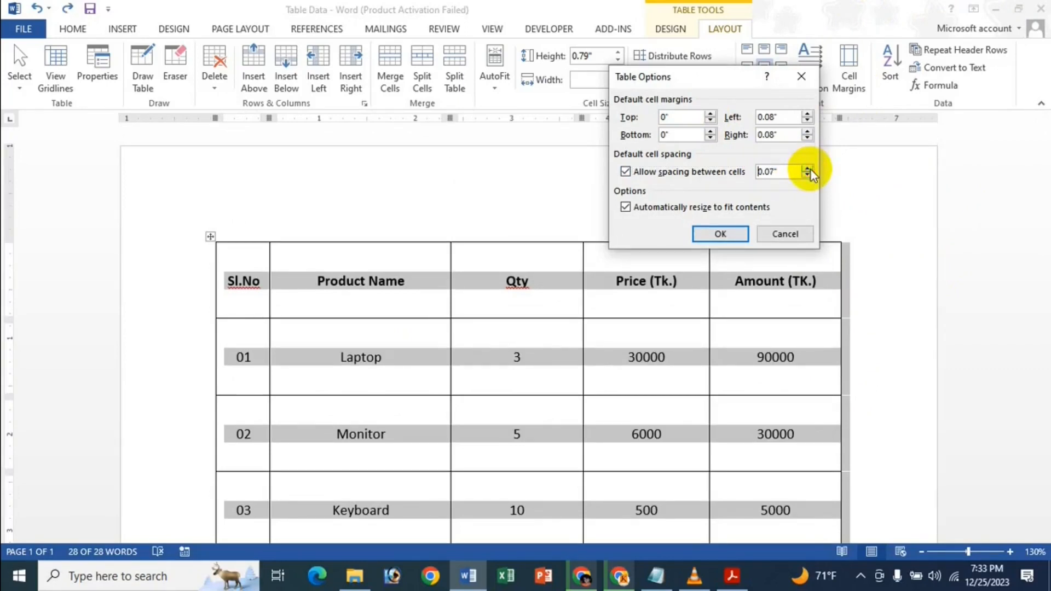
pyautogui.click(740, 232)
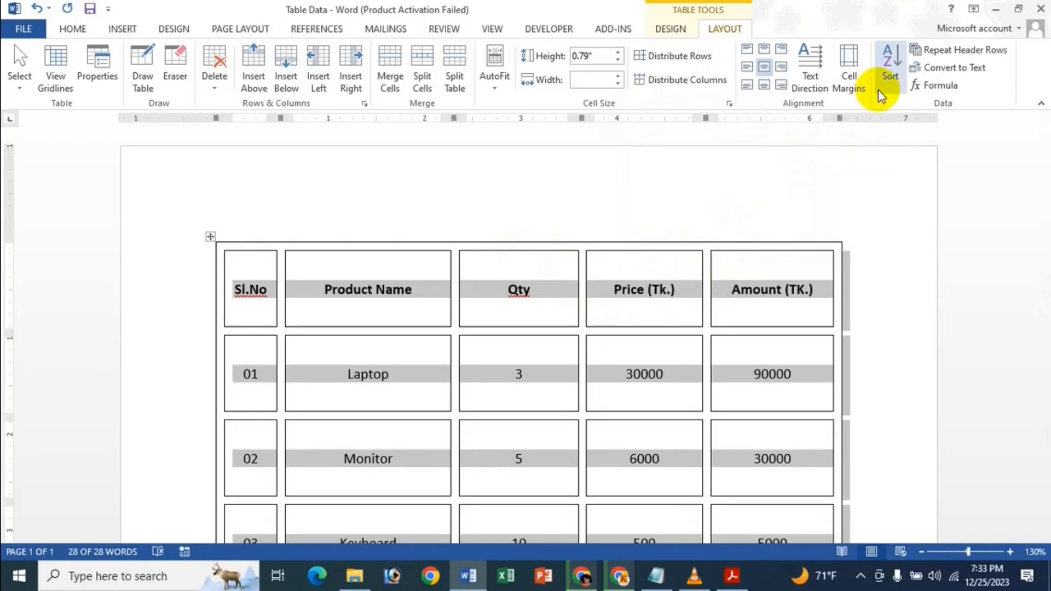
# Increase the spacing between the table's cells to 0.28 inch.
pyautogui.click(847, 83)
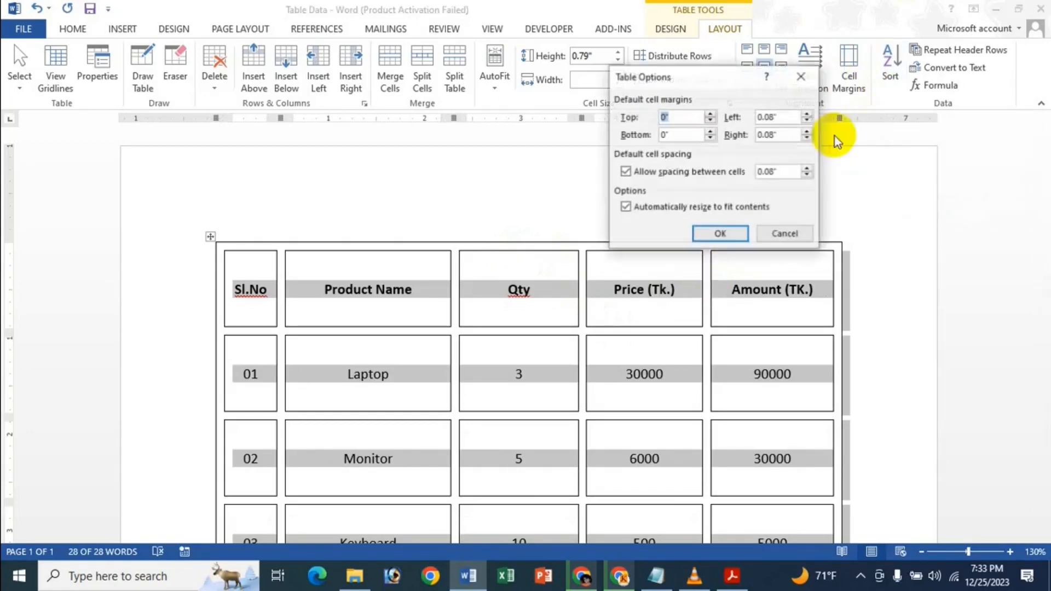
pyautogui.click(806, 169)
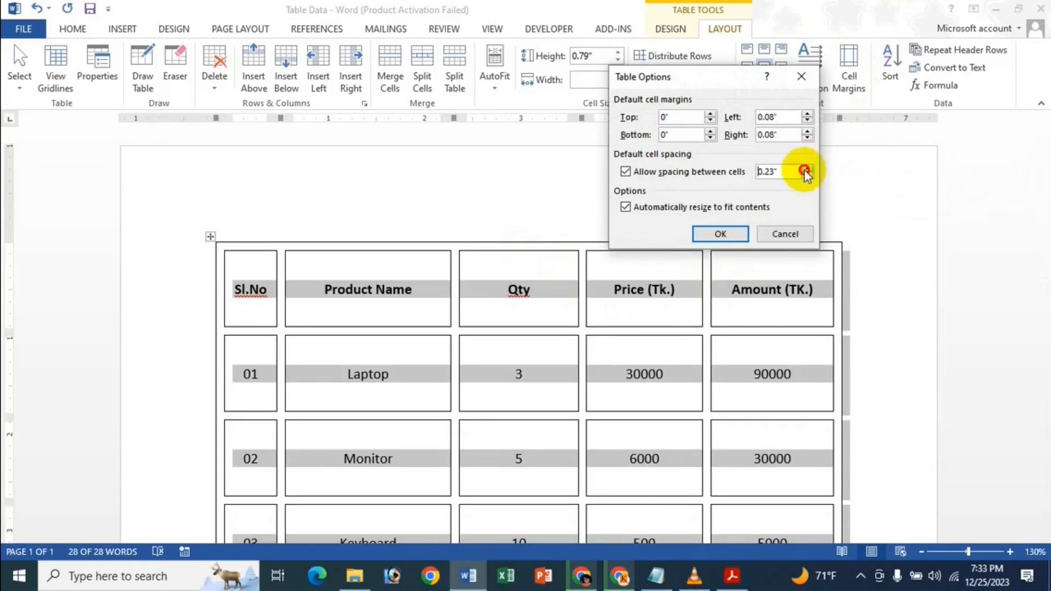
pyautogui.click(734, 233)
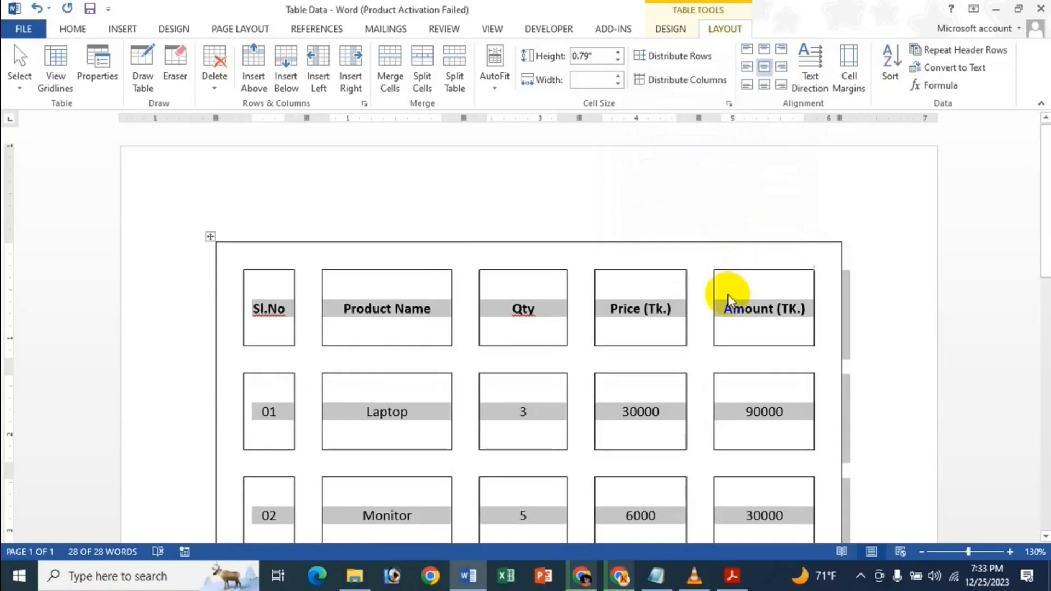
# Reset the cell spacing to 0, turn off spacing between cells, and recheck the table options.
pyautogui.click(841, 81)
pyautogui.moveTo(780, 170); pyautogui.dragTo(753, 179)
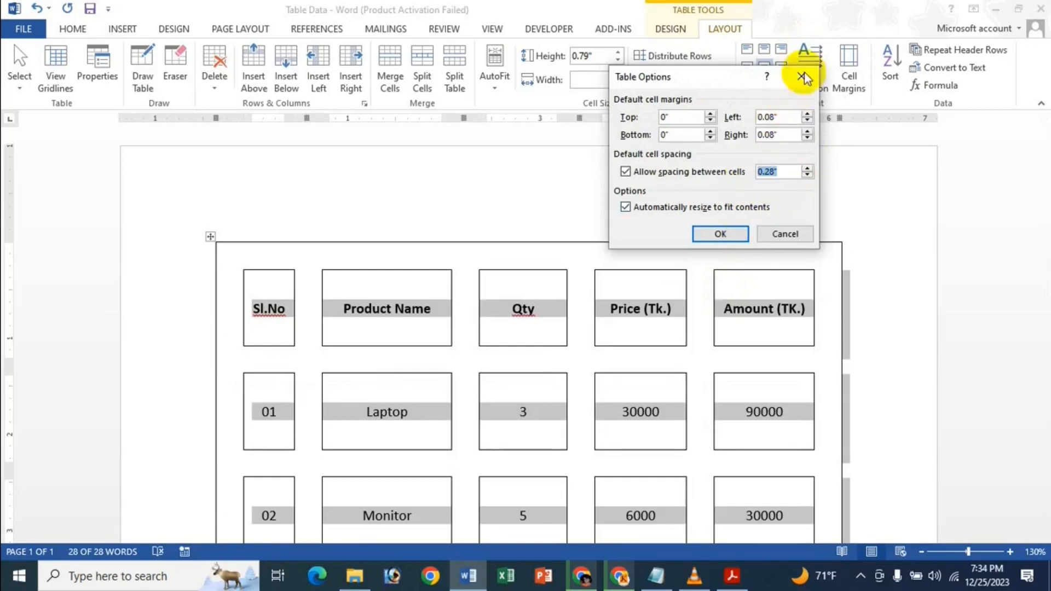
pyautogui.write('0')
pyautogui.click(696, 173)
pyautogui.click(739, 231)
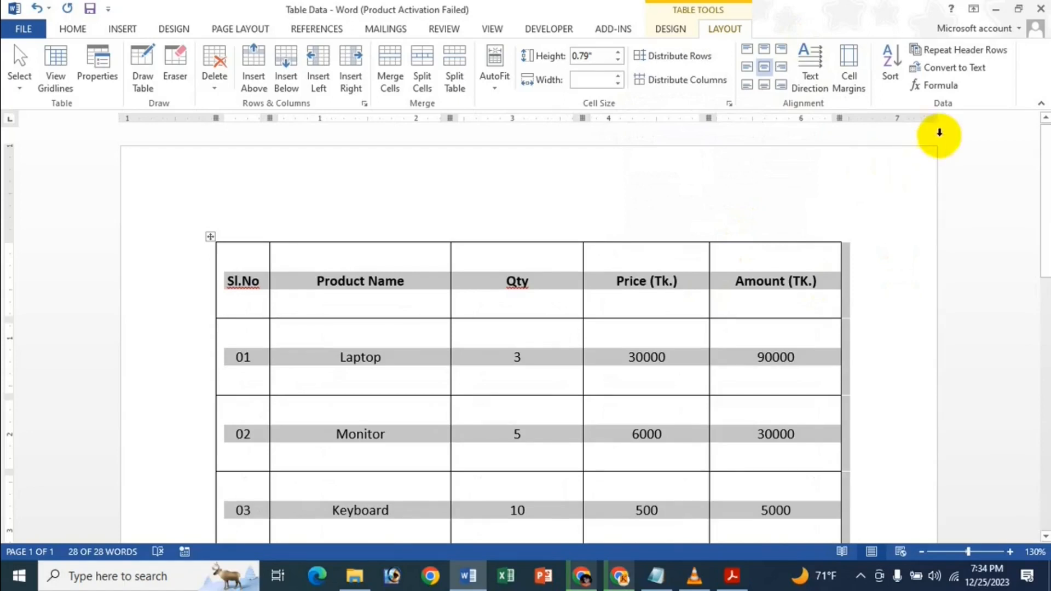
pyautogui.click(854, 49)
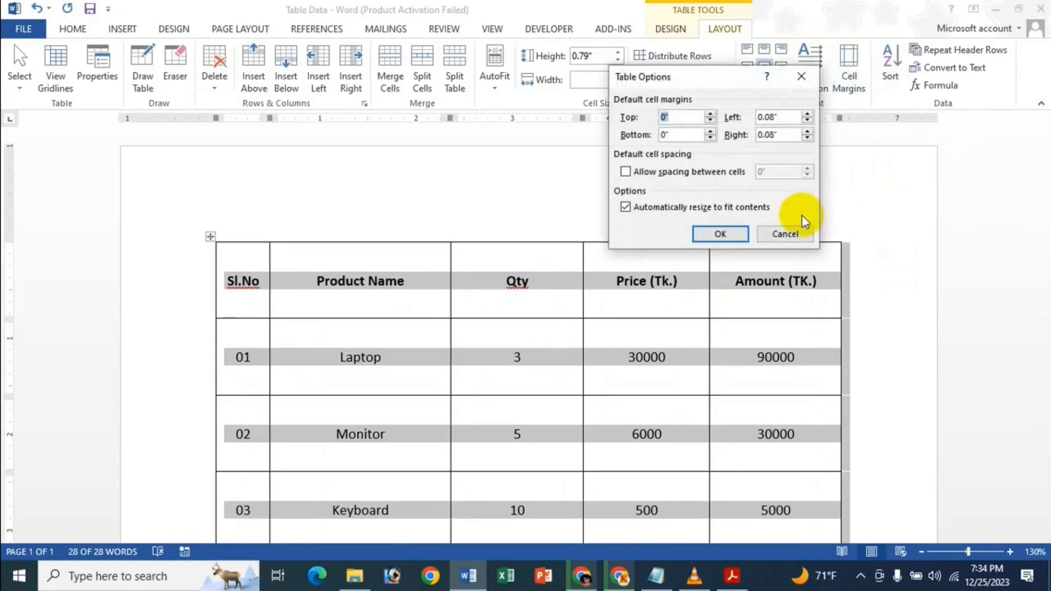
pyautogui.click(807, 77)
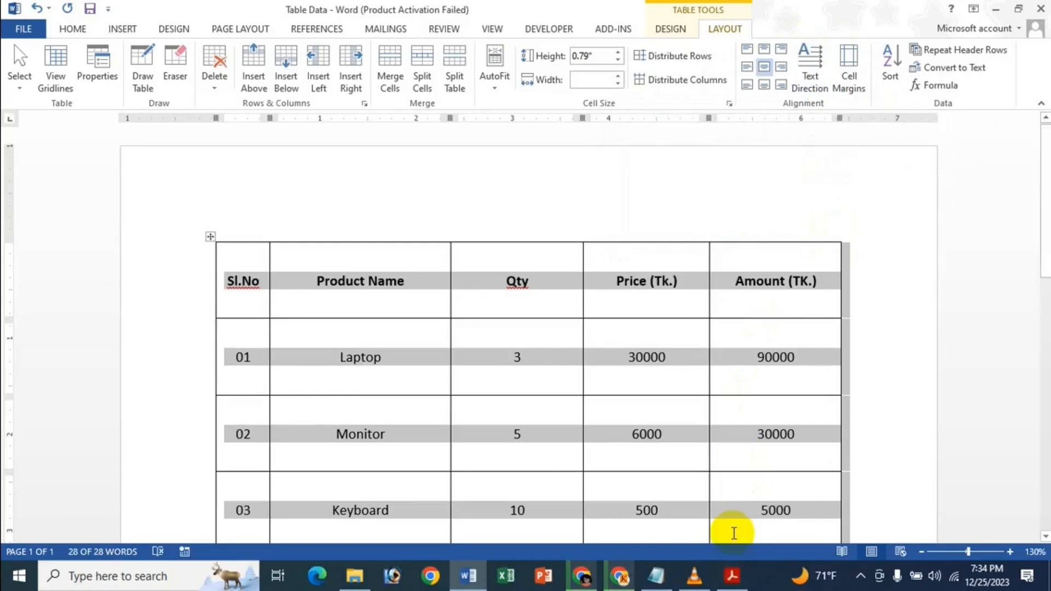
# Minimize the PDF title page to return to the Word document and place the cursor in row 5 of column A.
pyautogui.moveTo(740, 577)
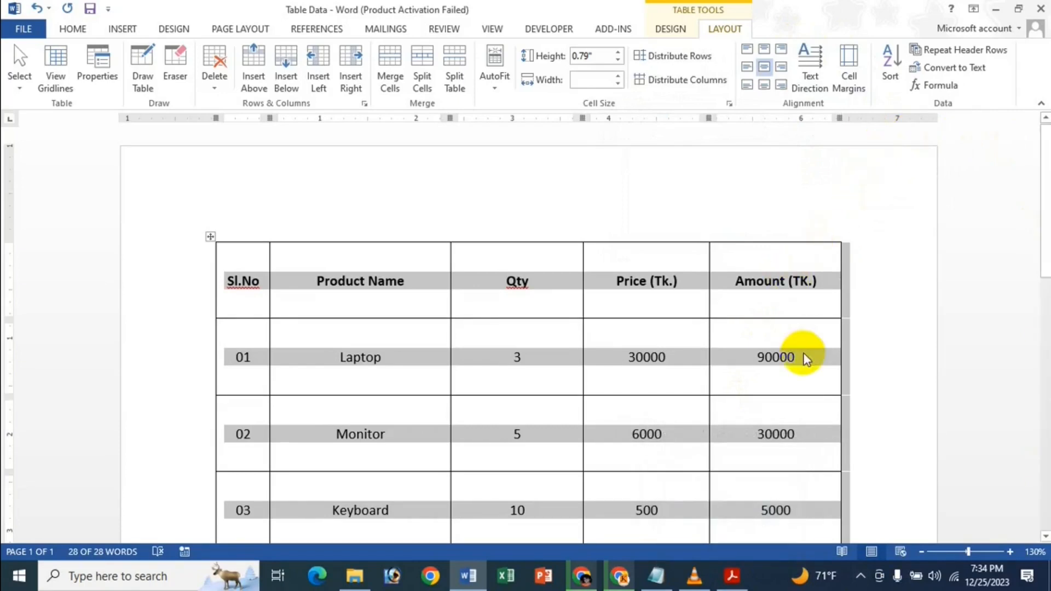
pyautogui.click(731, 517)
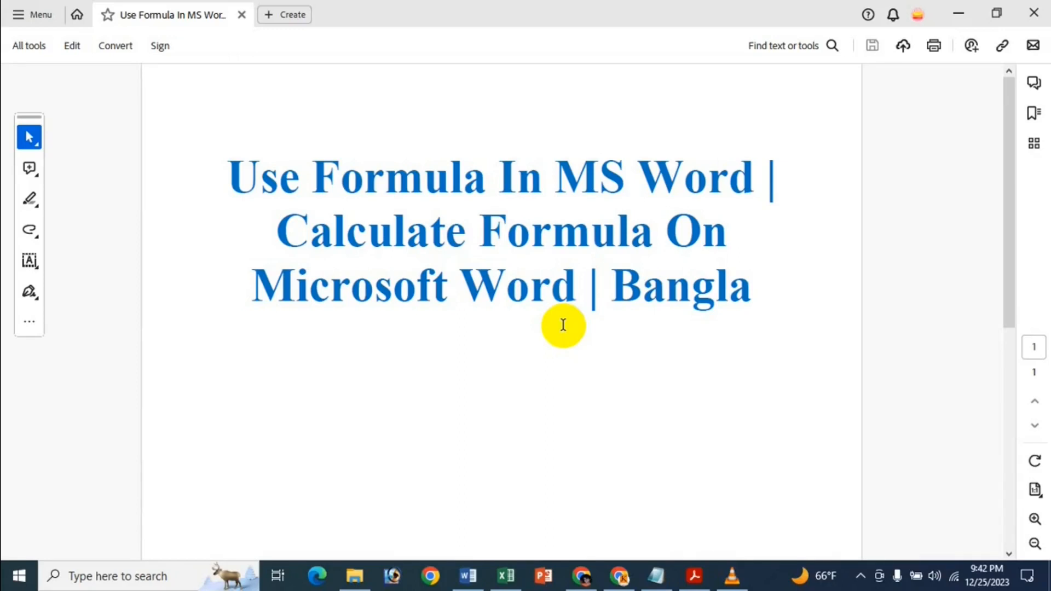
pyautogui.click(960, 11)
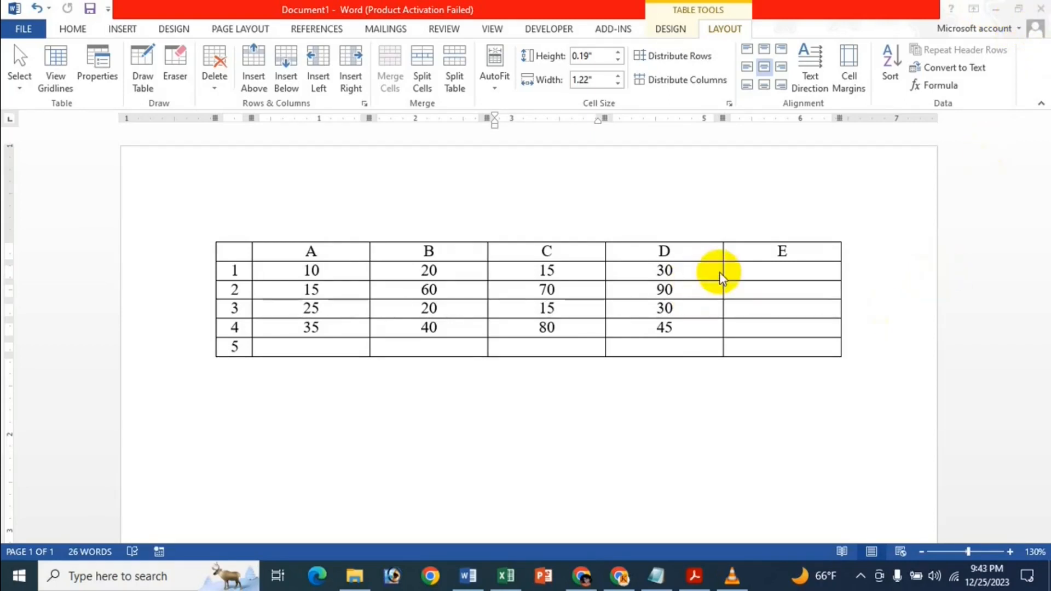
pyautogui.click(324, 350)
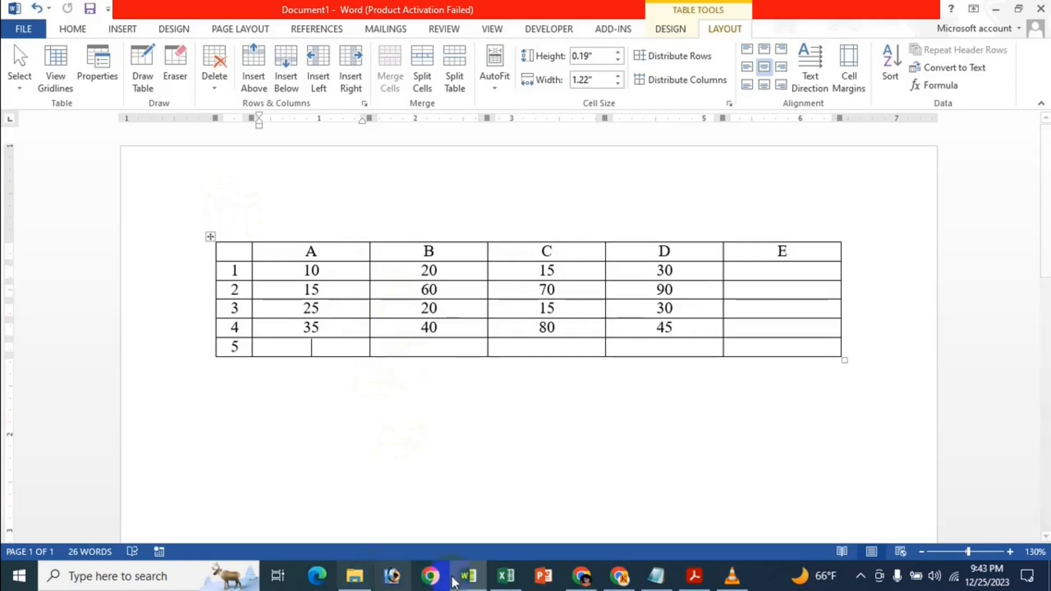
# Switch to Excel, view the recently used functions in the function library, and return to the Word document.
pyautogui.click(516, 579)
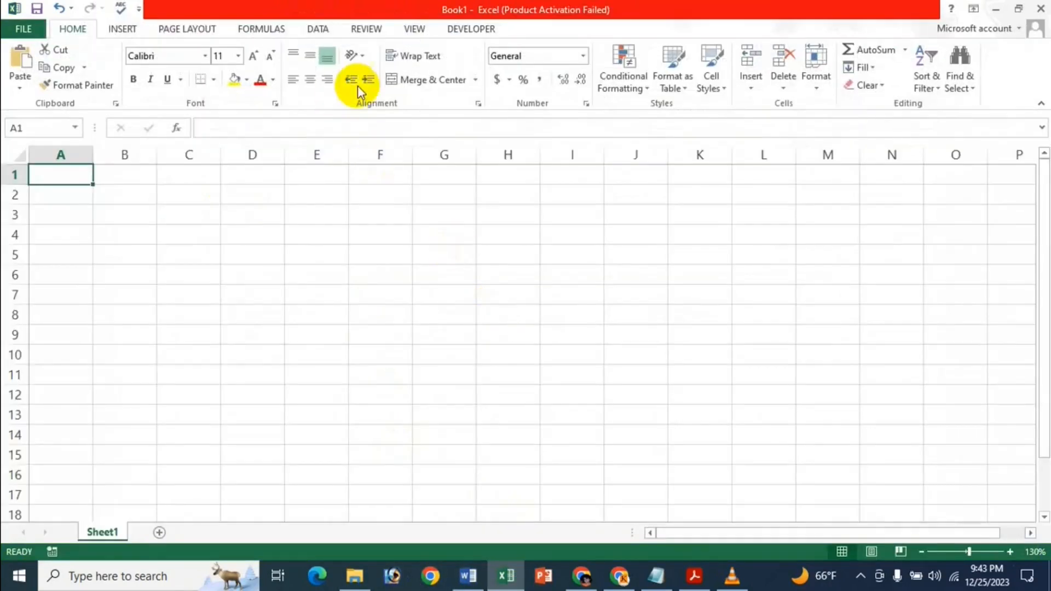
pyautogui.click(285, 30)
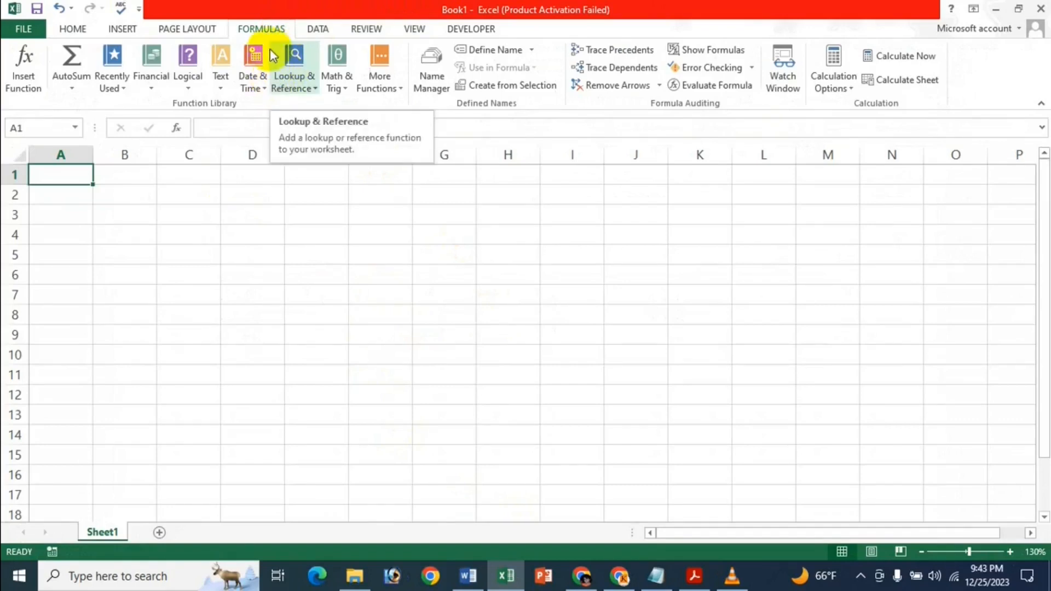
pyautogui.click(113, 83)
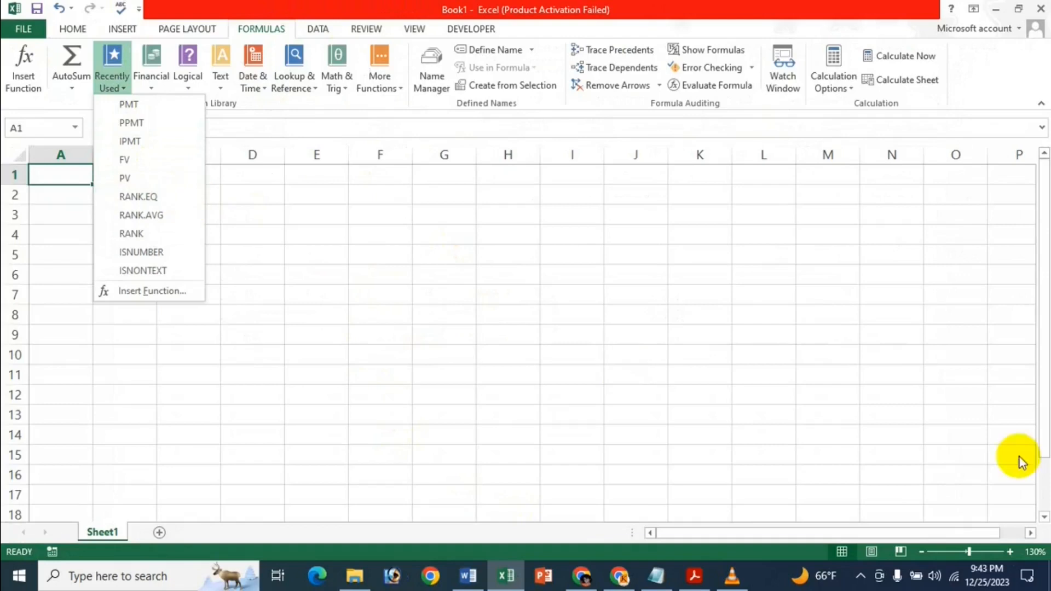
pyautogui.click(685, 351)
pyautogui.click(995, 8)
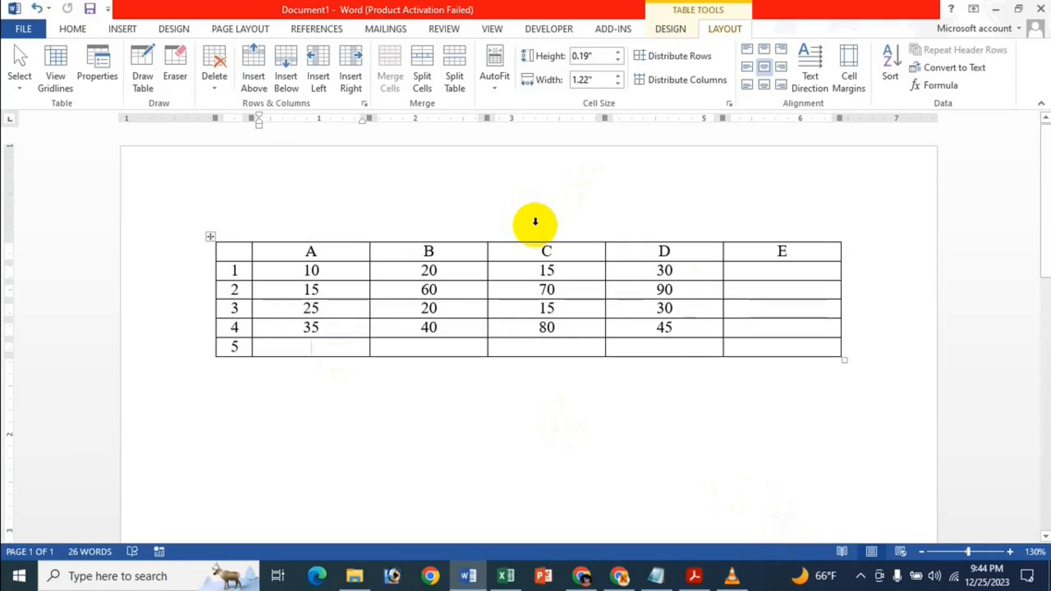
# Insert the formula field =SUM(ABOVE) in row 5 of column A and calculate it.
pyautogui.hotkey('ctrl', 'F9')
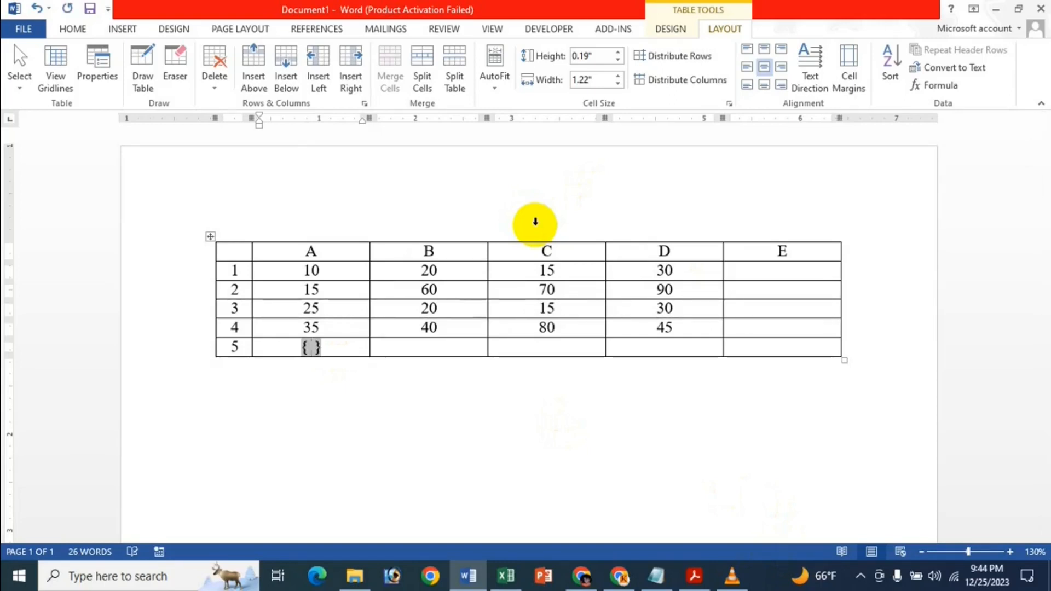
pyautogui.write('=SUM ')
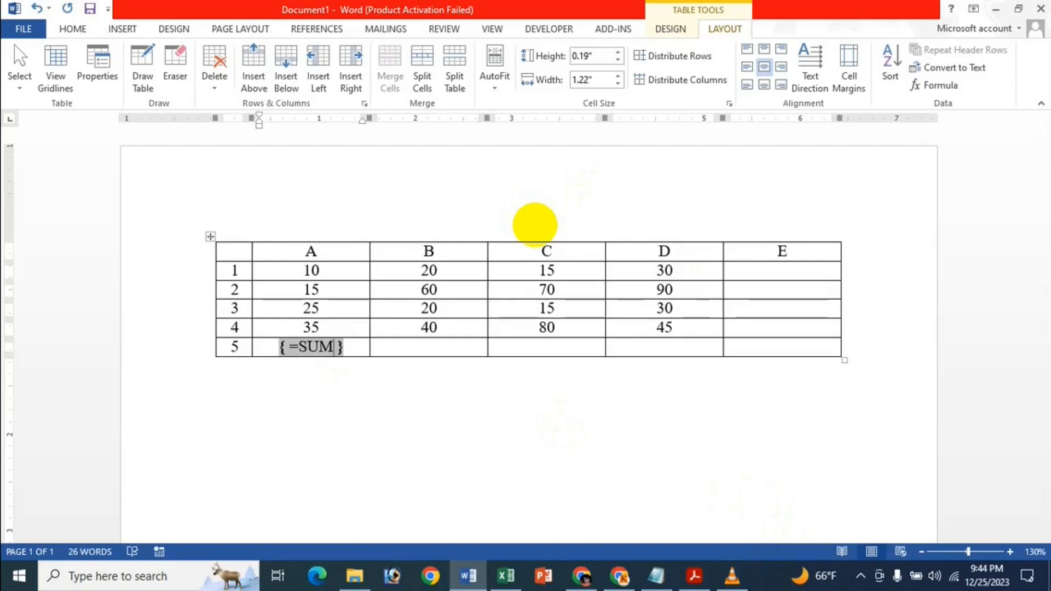
pyautogui.write('(')
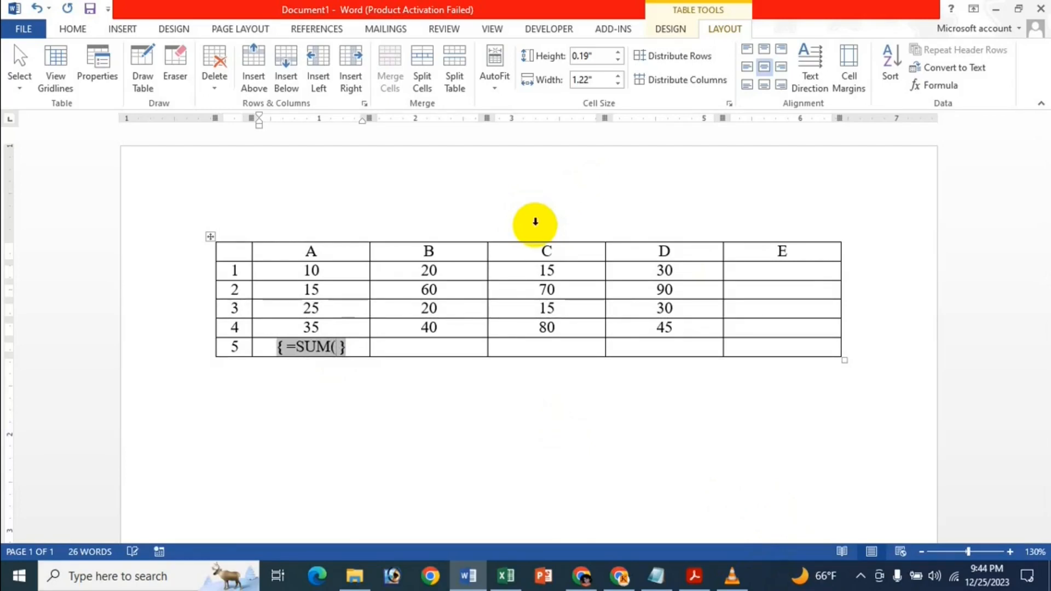
pyautogui.write('ABOV')
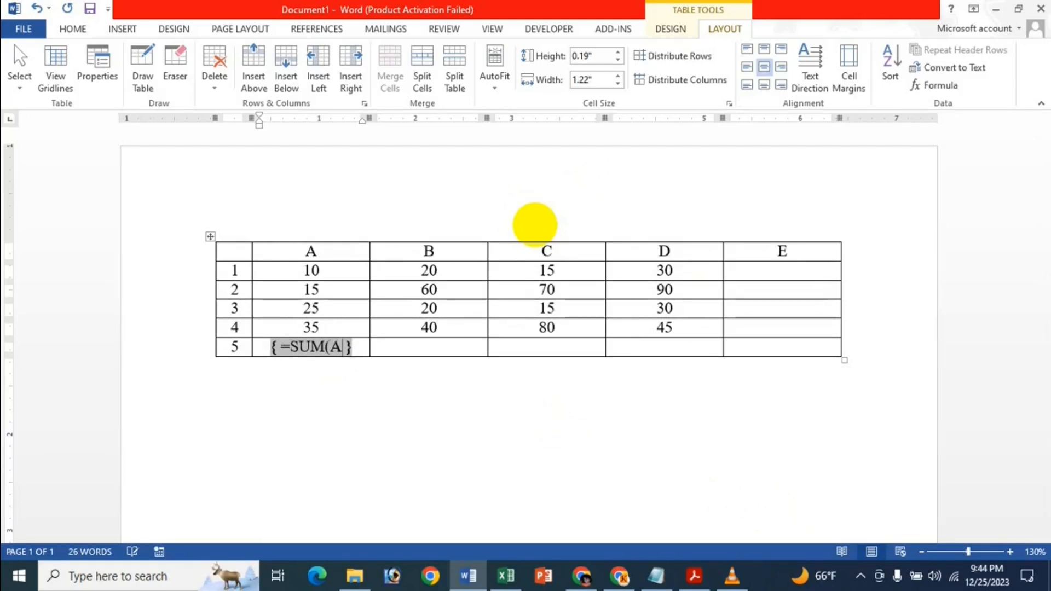
pyautogui.write('E')
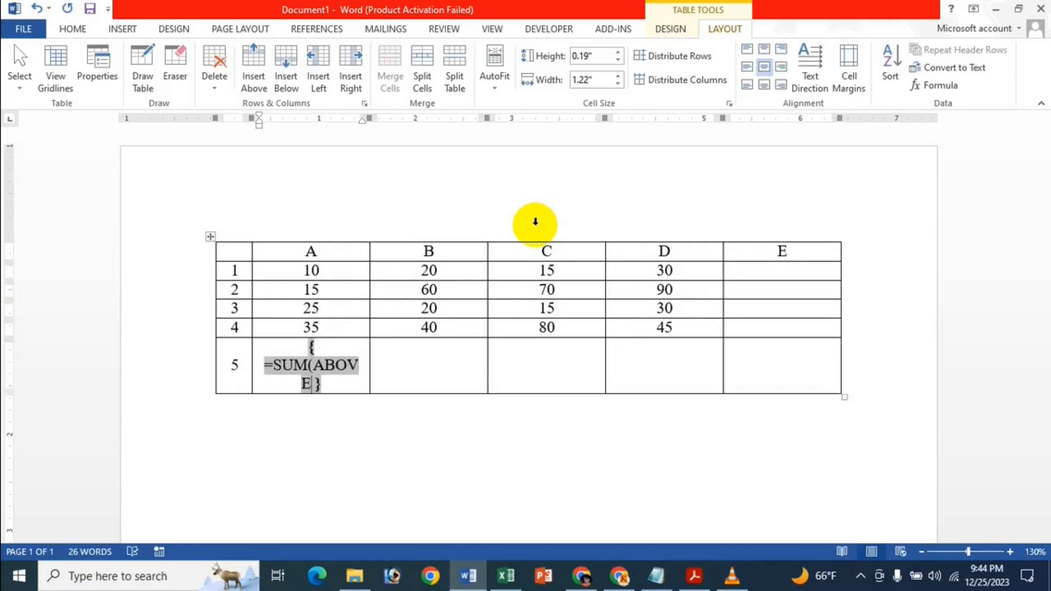
pyautogui.write(')')
pyautogui.press('F9')
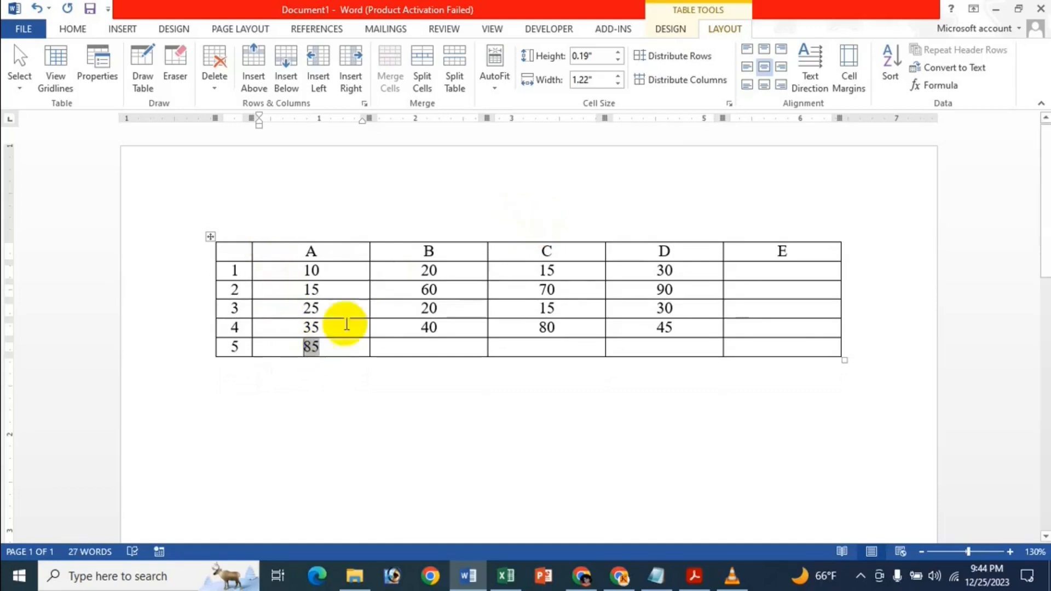
# Check the column A values in rows 1 to 4 against the calculated sum in row 5.
pyautogui.click(302, 272)
pyautogui.moveTo(302, 272); pyautogui.dragTo(336, 327)
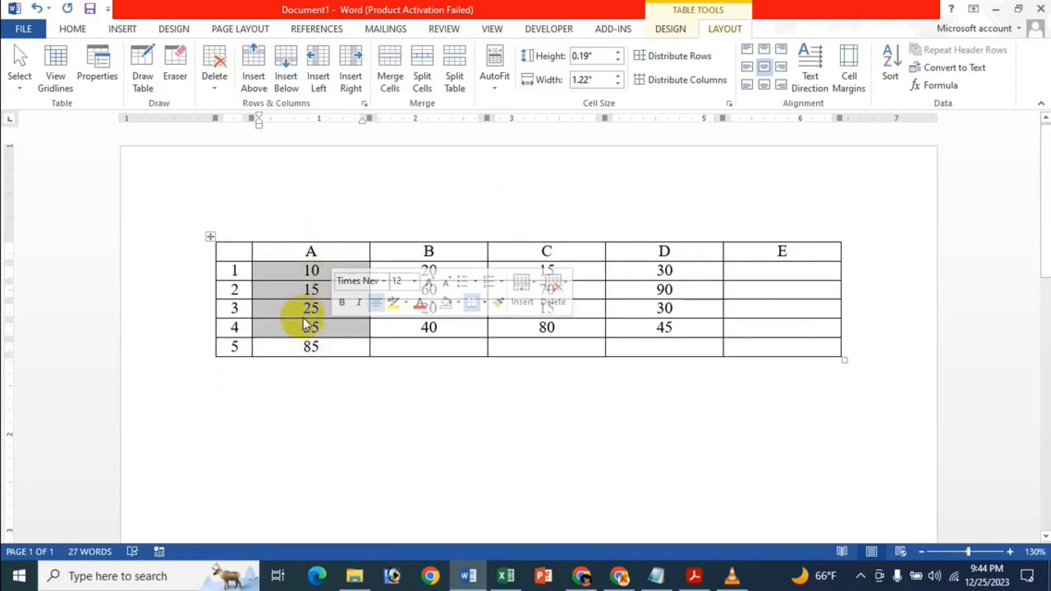
pyautogui.doubleClick(311, 346)
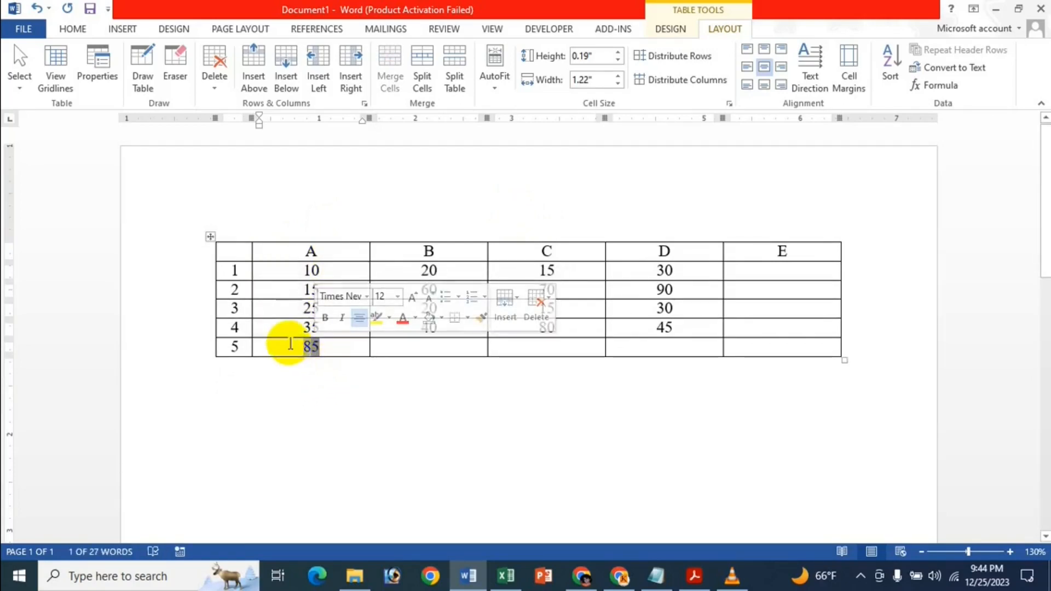
pyautogui.click(290, 343)
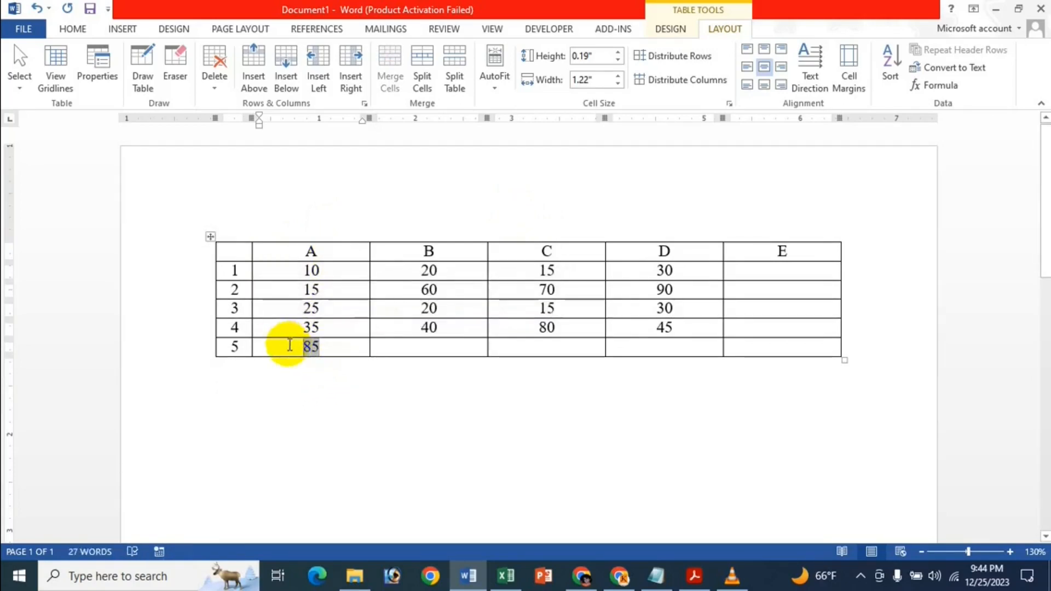
pyautogui.click(340, 349)
pyautogui.moveTo(307, 317); pyautogui.dragTo(307, 318)
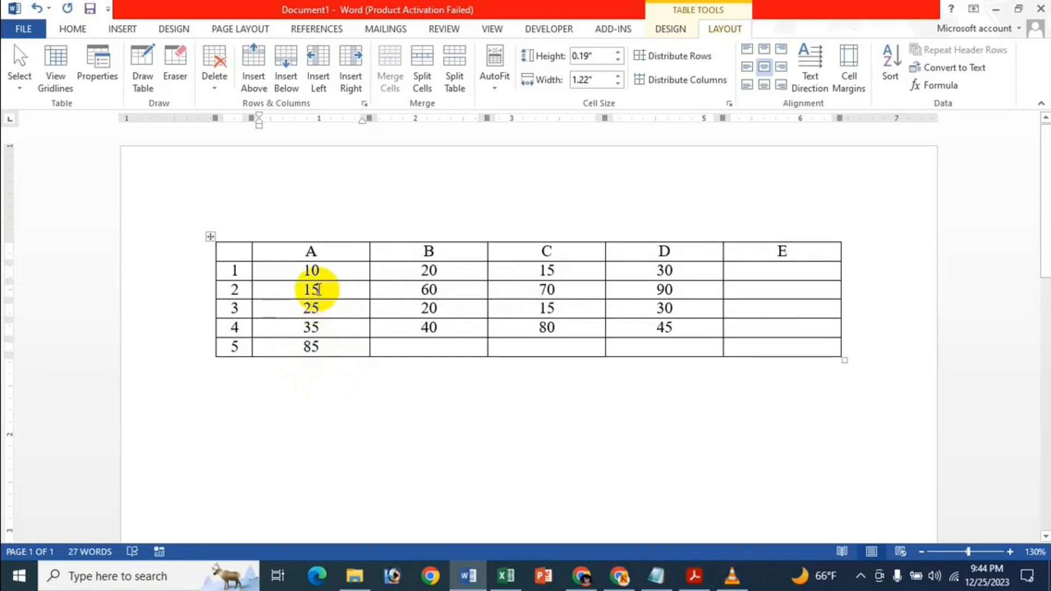
# Change the row 1 value of column A to 15 and update the sum field in row 5.
pyautogui.click(322, 272)
pyautogui.press('BackSpace')
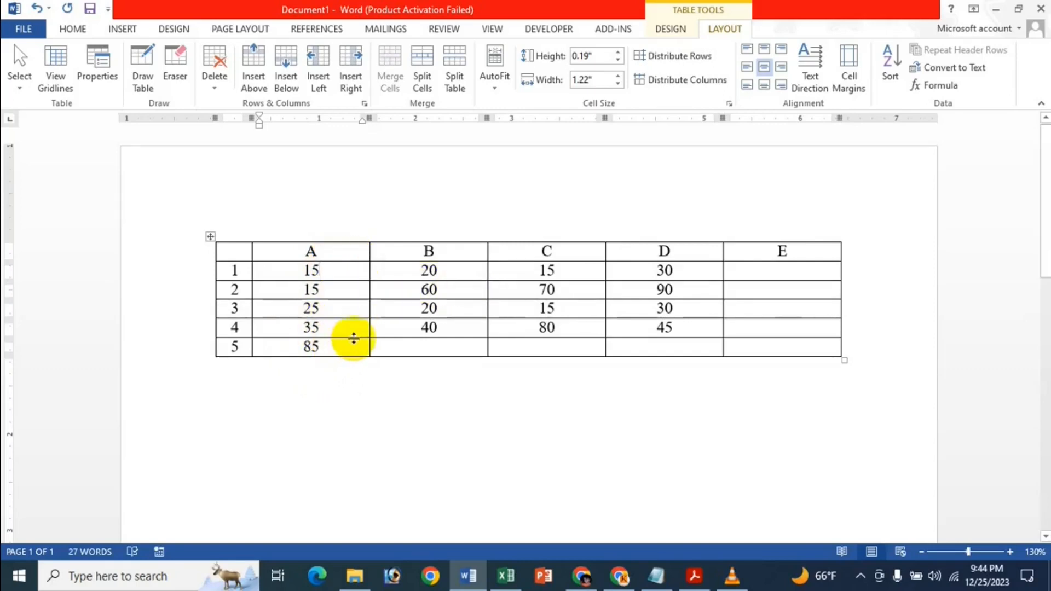
pyautogui.click(356, 308)
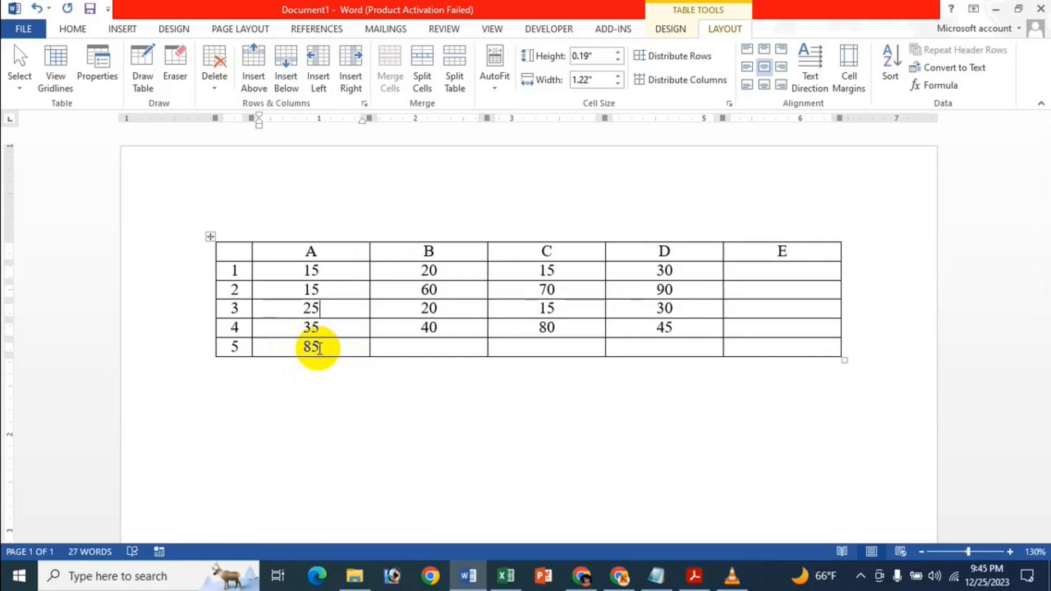
pyautogui.rightClick(317, 348)
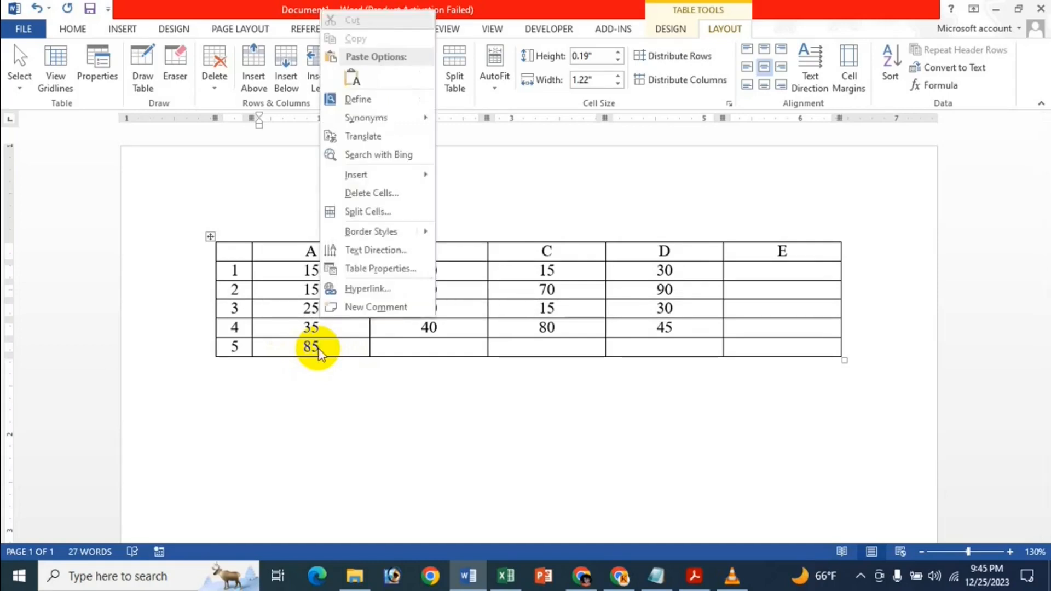
pyautogui.click(647, 309)
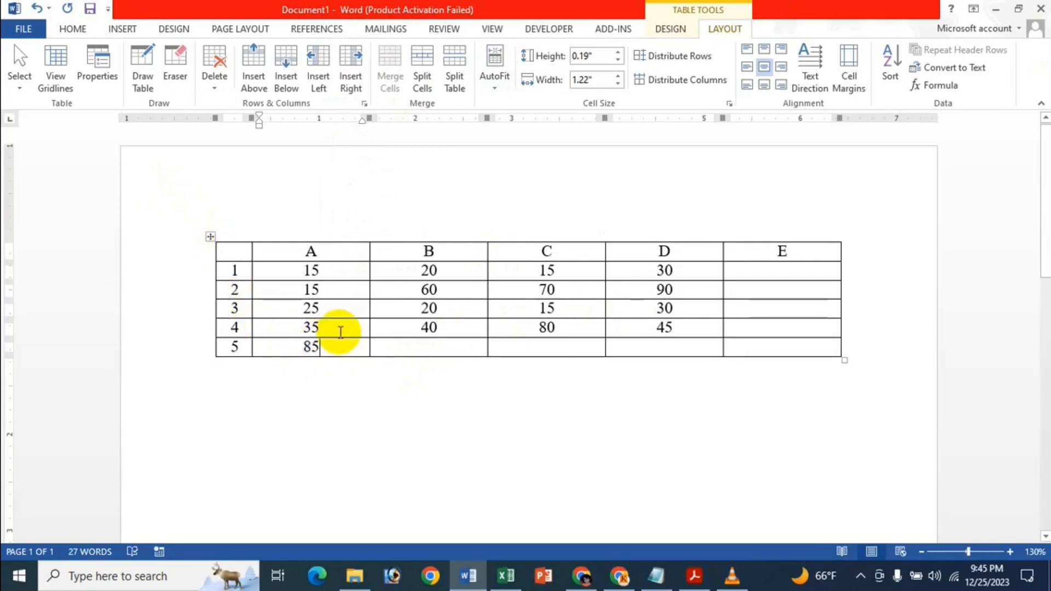
pyautogui.moveTo(335, 343); pyautogui.dragTo(291, 346)
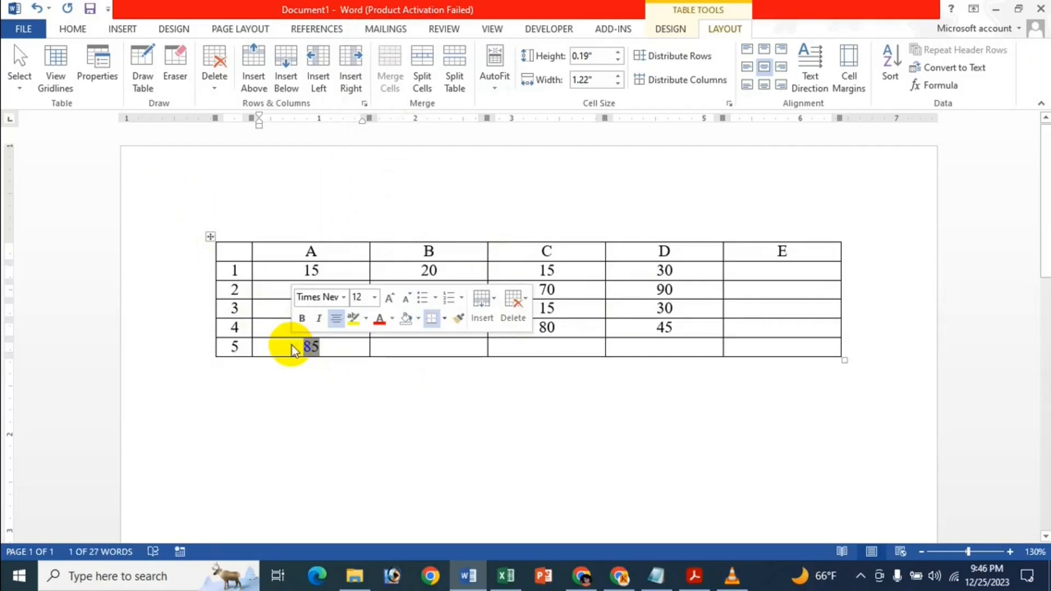
pyautogui.press('F9')
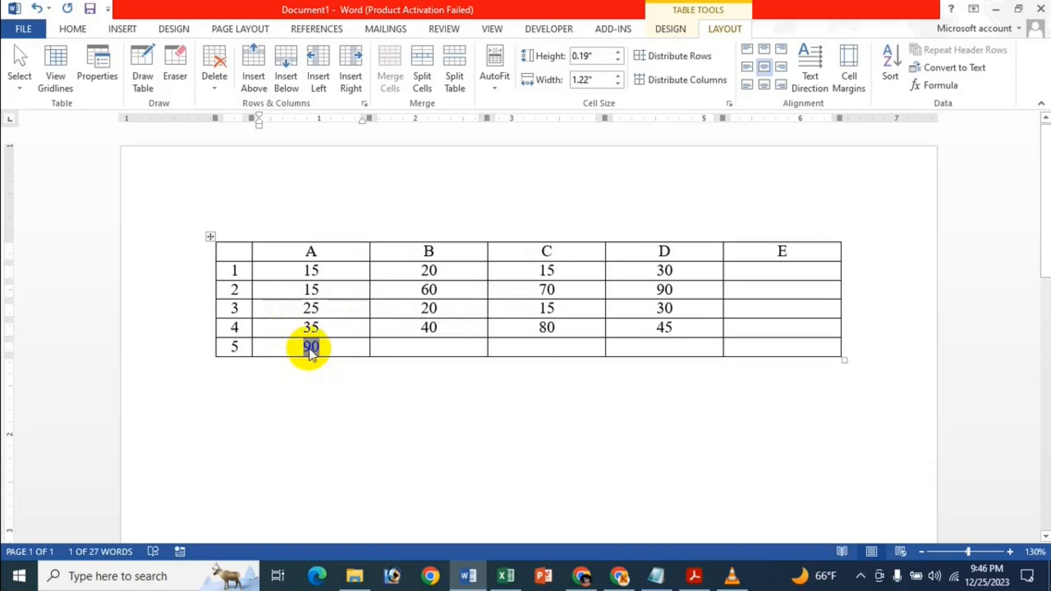
pyautogui.click(308, 357)
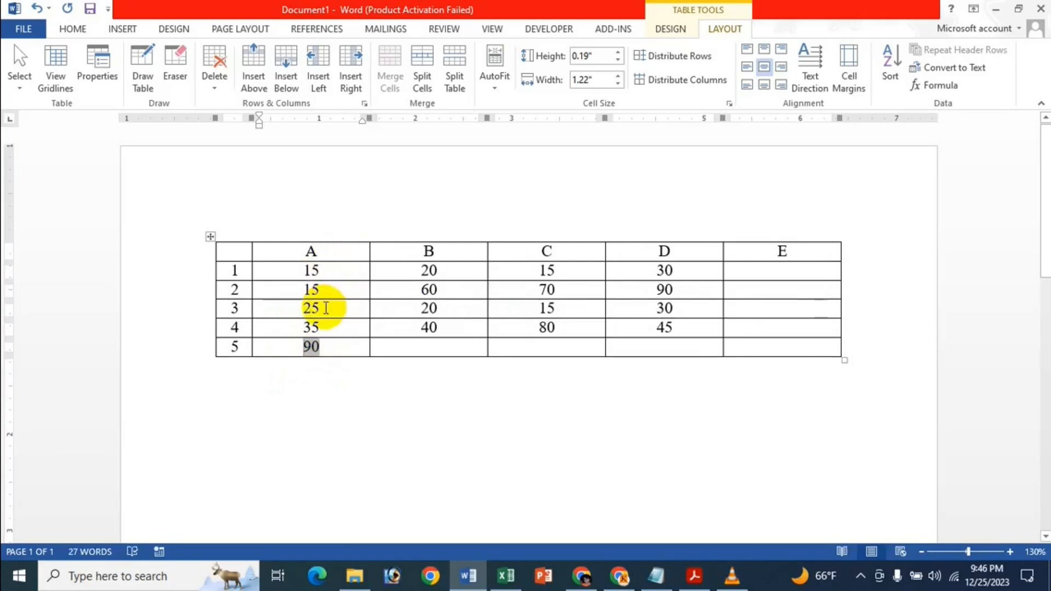
# Replace the row 3 value of column A with 30 and recalculate the column's sum field.
pyautogui.moveTo(326, 308); pyautogui.dragTo(267, 307)
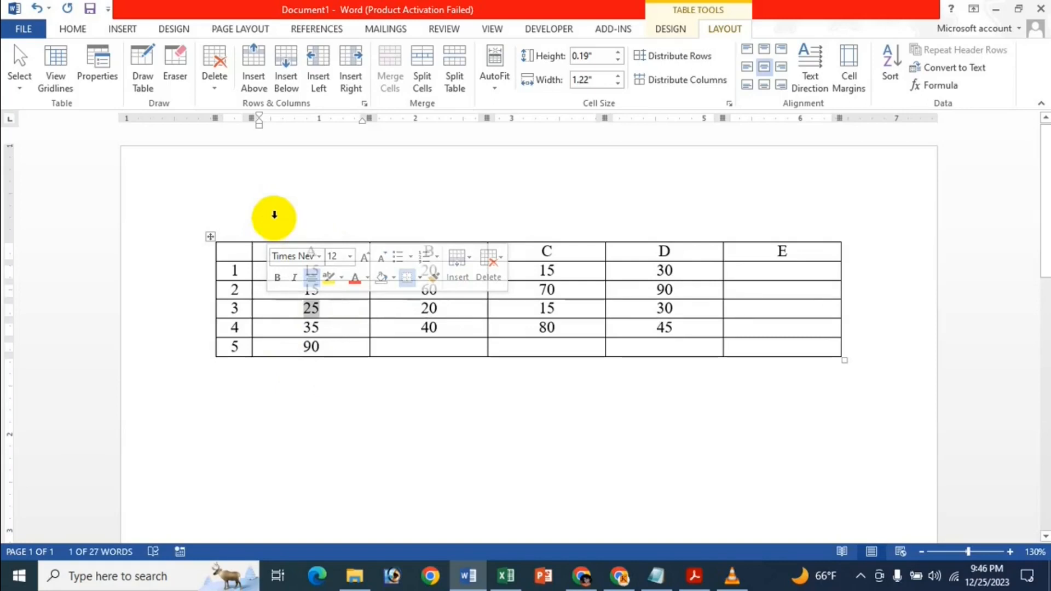
pyautogui.write('30')
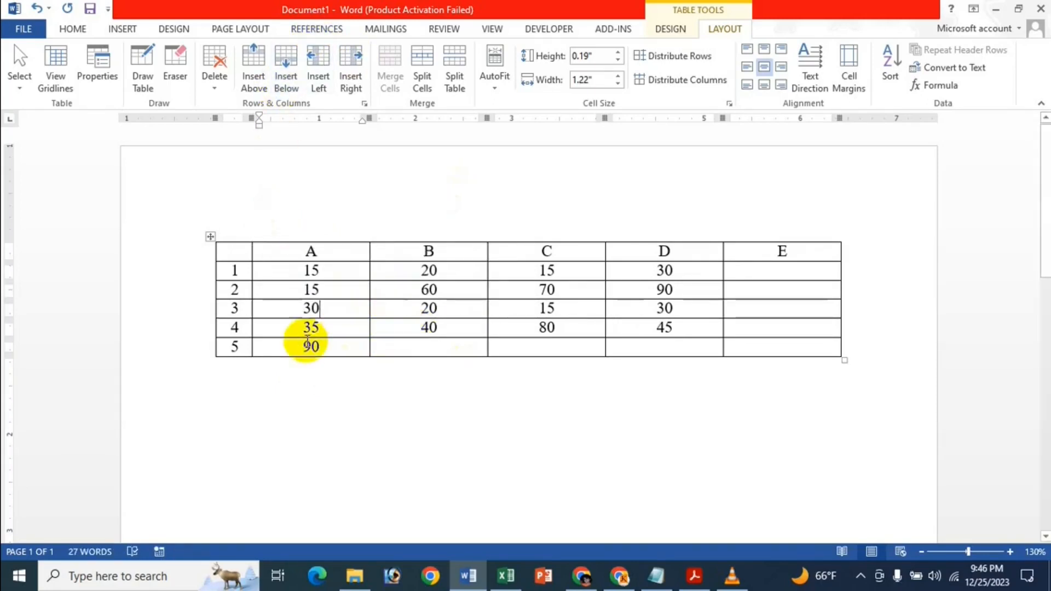
pyautogui.moveTo(321, 350)
pyautogui.mouseDown()
pyautogui.moveTo(290, 359)
pyautogui.moveTo(303, 356)
pyautogui.mouseUp()
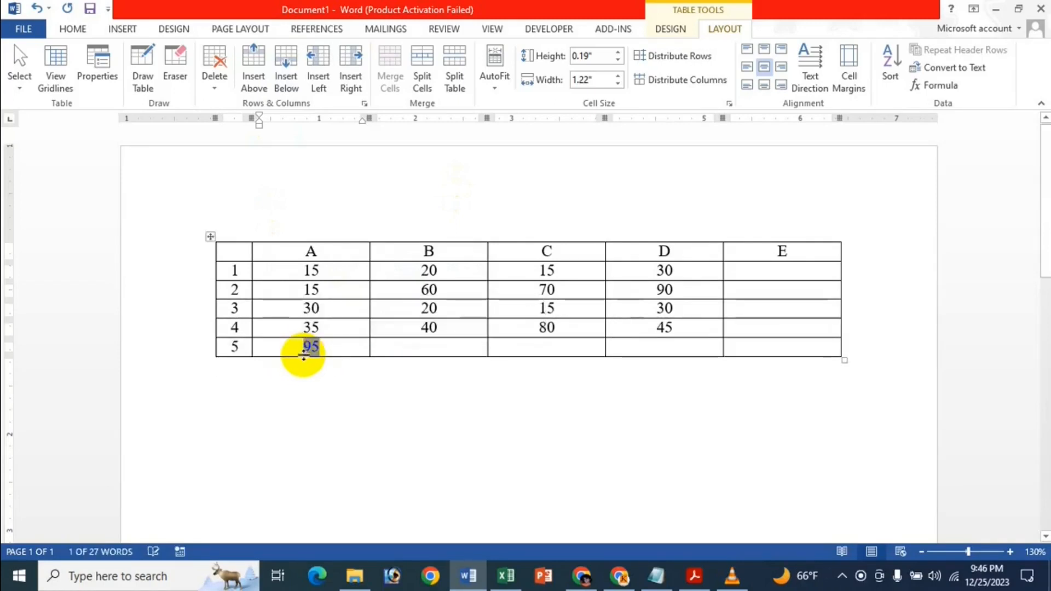
pyautogui.write('95')
pyautogui.click(420, 274)
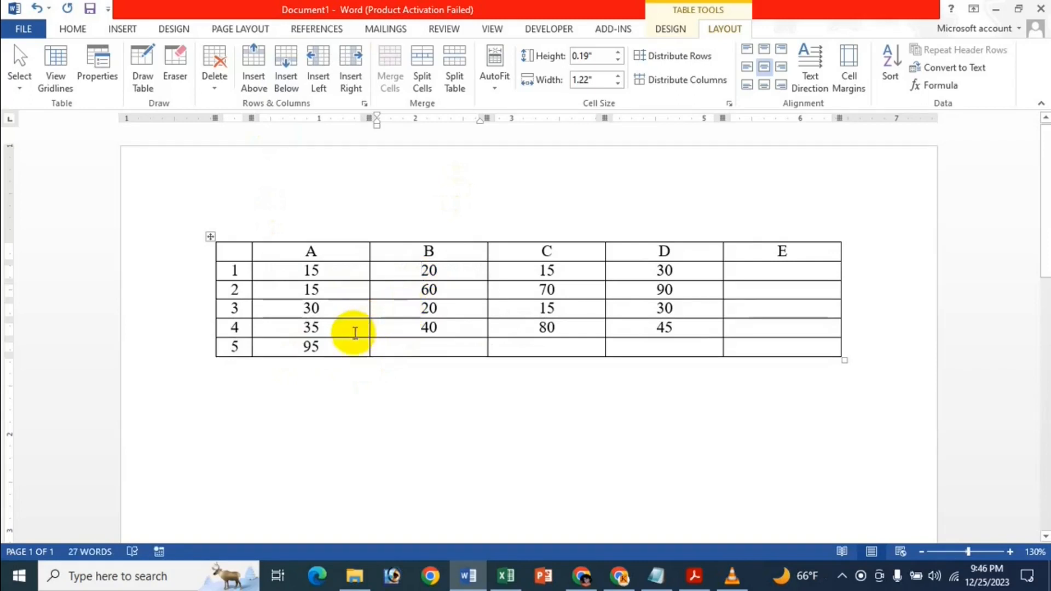
pyautogui.click(336, 346)
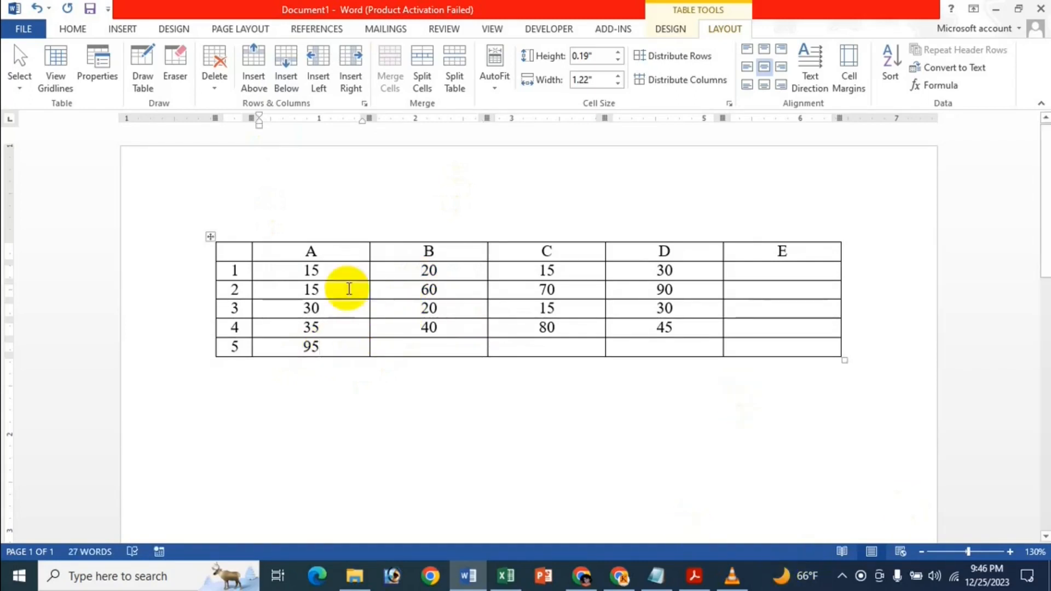
pyautogui.click(441, 352)
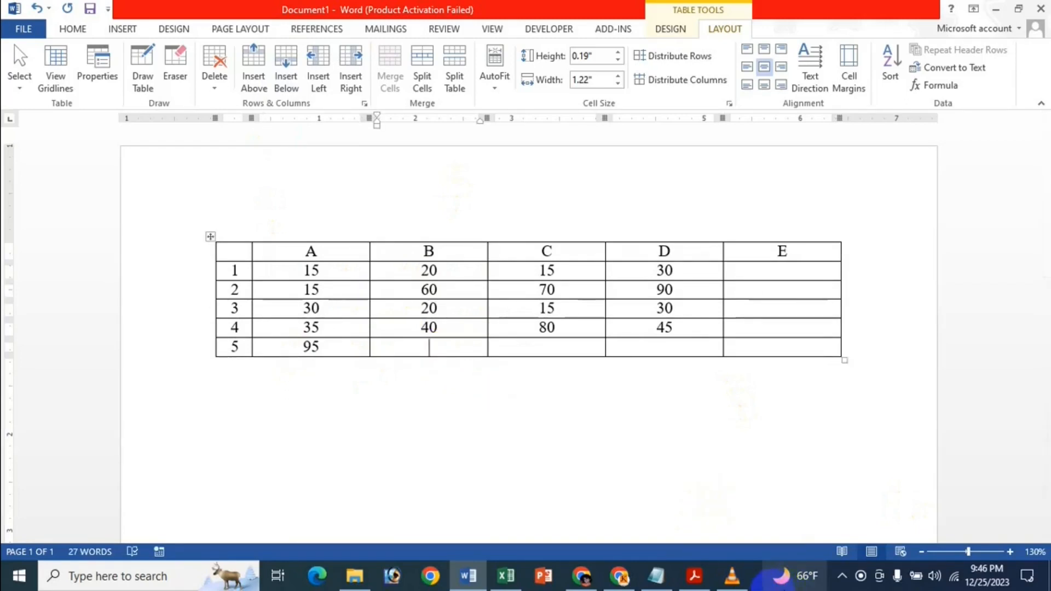
# Try to total row 1 in column E with the formula field =SUM(LEFI).
pyautogui.click(756, 267)
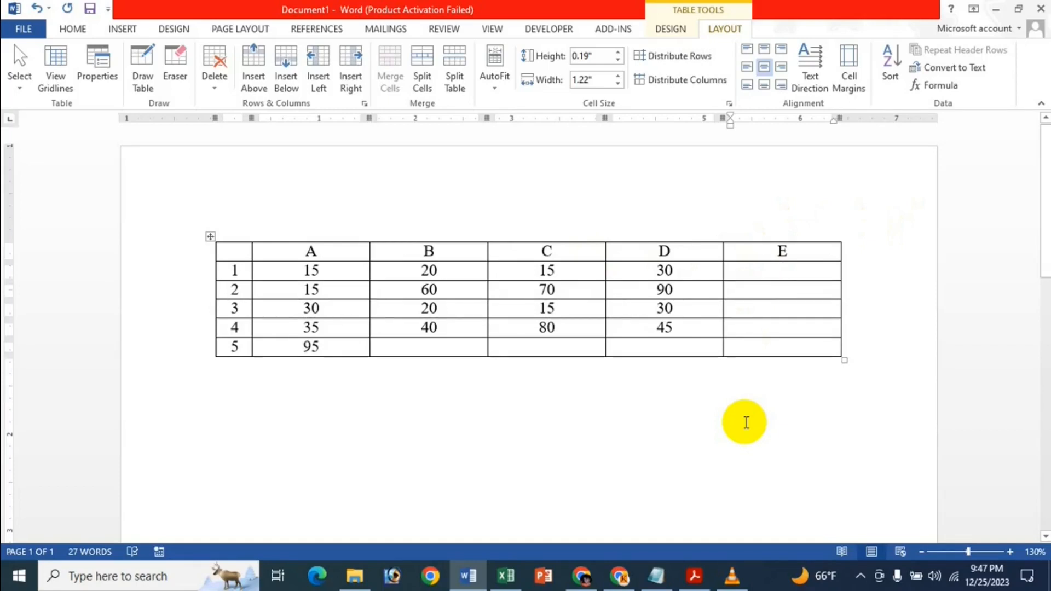
pyautogui.hotkey('ctrl', 'F9')
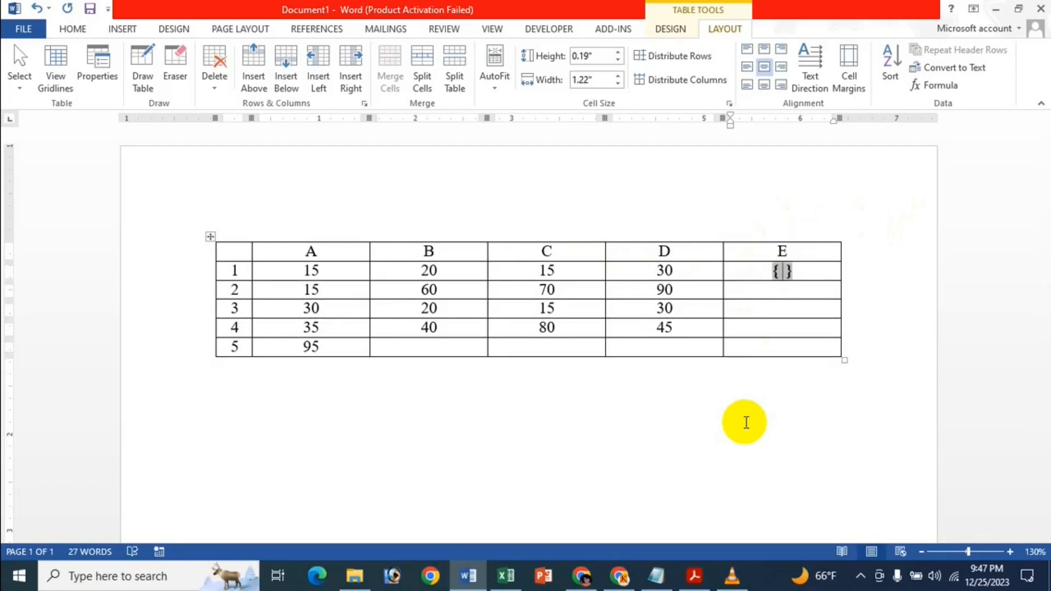
pyautogui.write('= ')
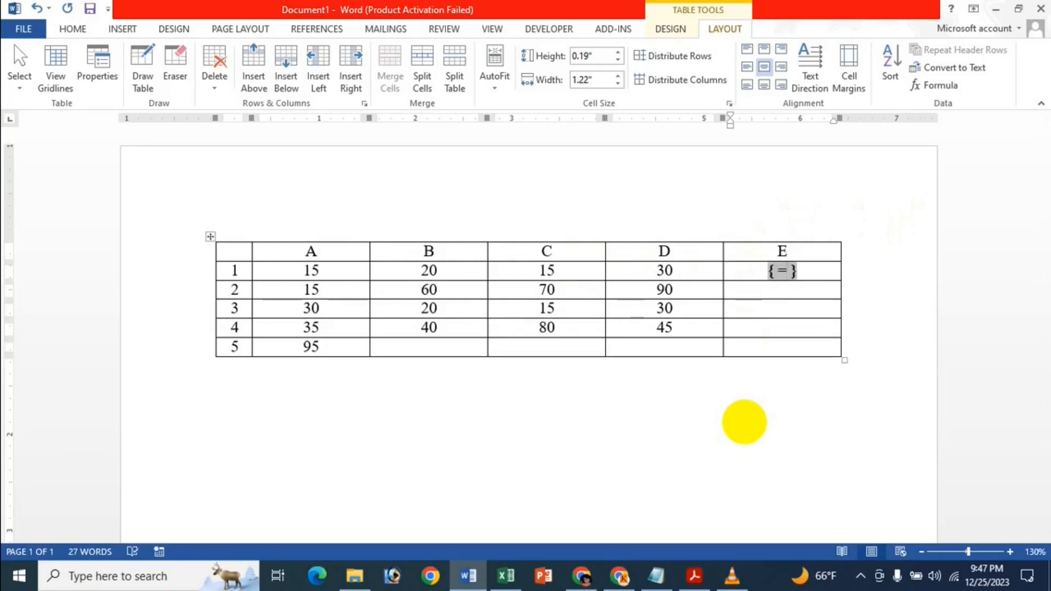
pyautogui.write('SU')
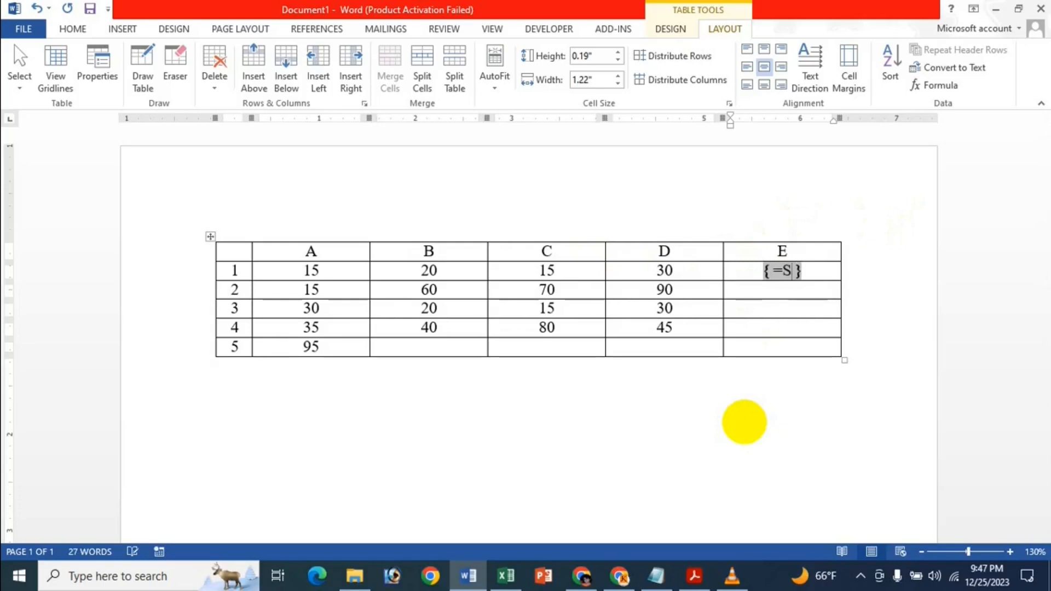
pyautogui.write('M')
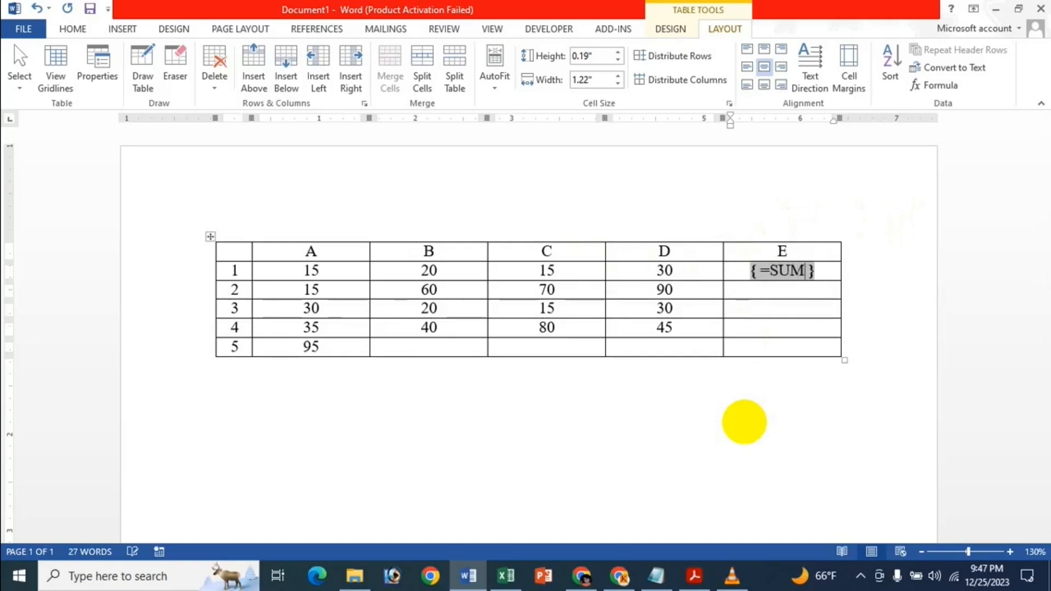
pyautogui.write('(')
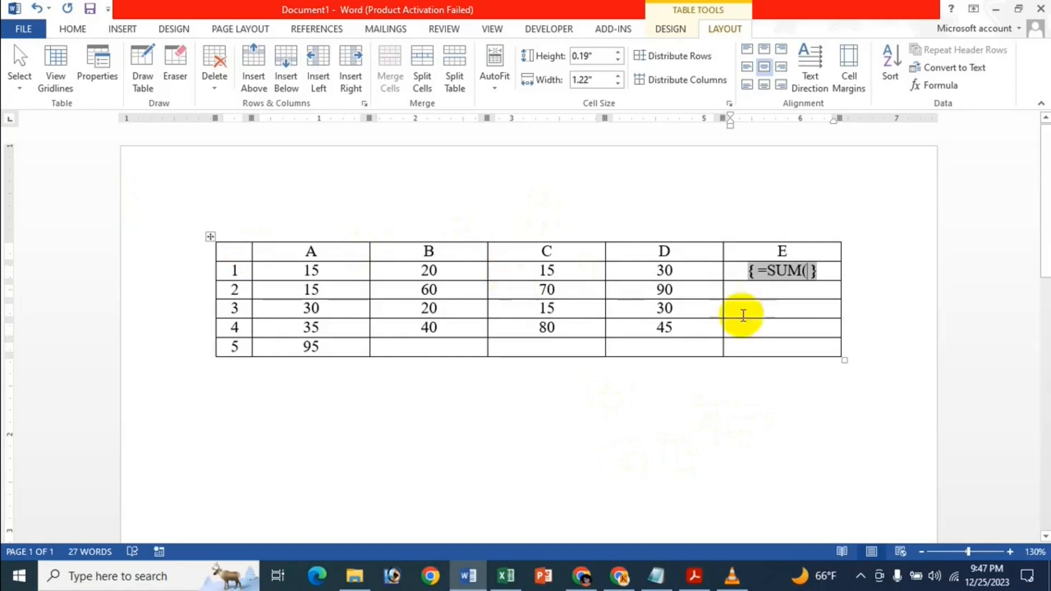
pyautogui.write('LEF')
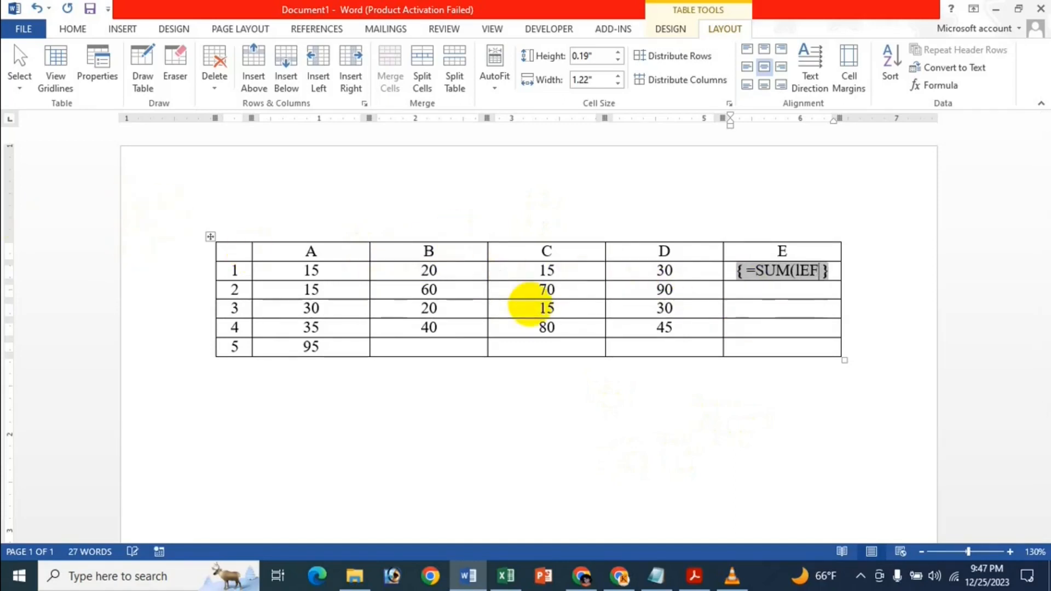
pyautogui.write('T')
pyautogui.press('BackSpace')
pyautogui.press('BackSpace')
pyautogui.press('BackSpace')
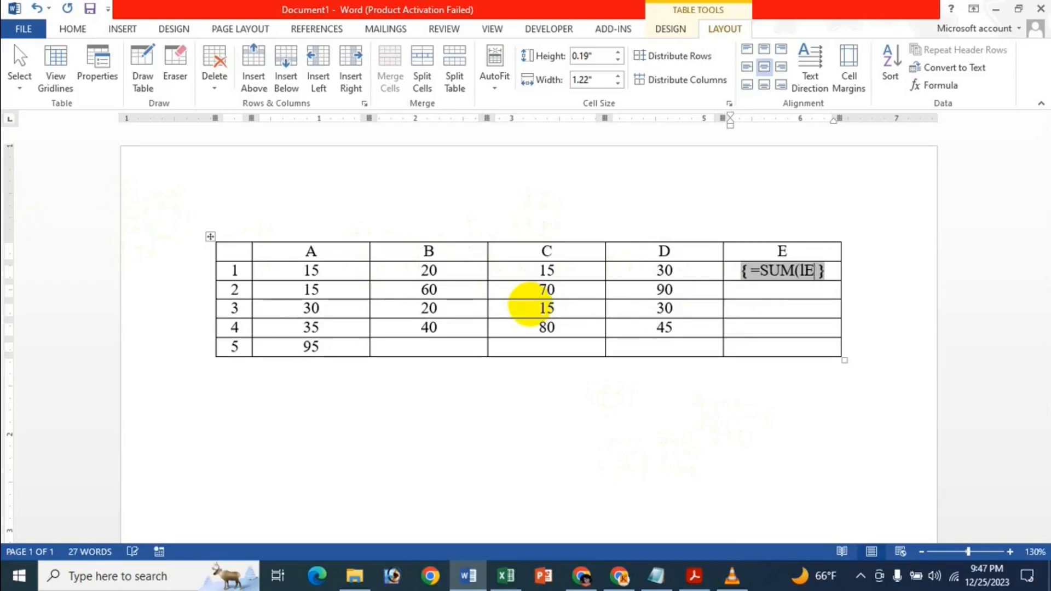
pyautogui.write('E')
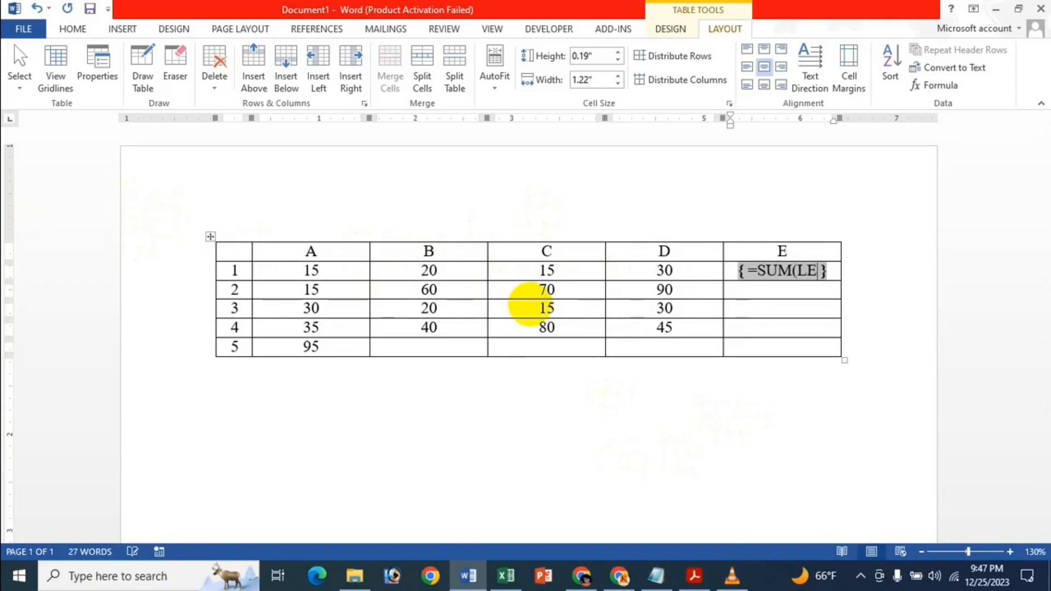
pyautogui.write('FT')
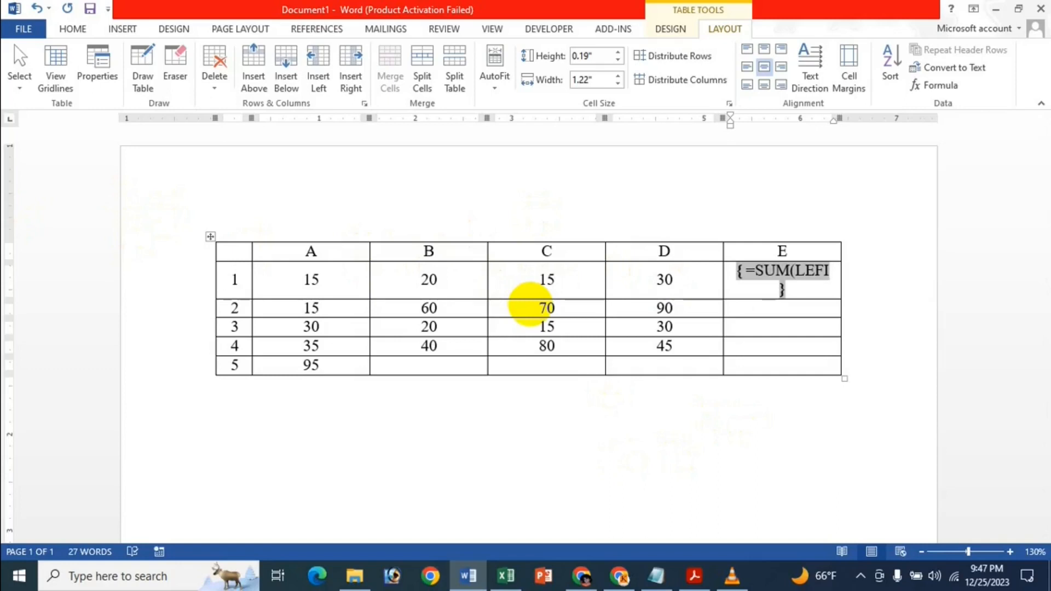
pyautogui.write(')')
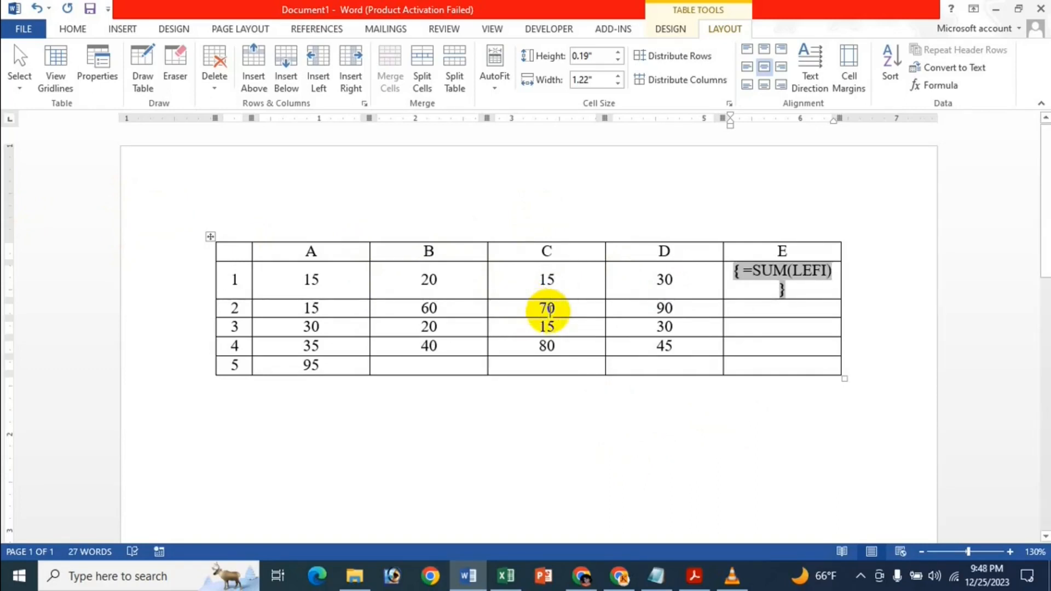
pyautogui.press('F9')
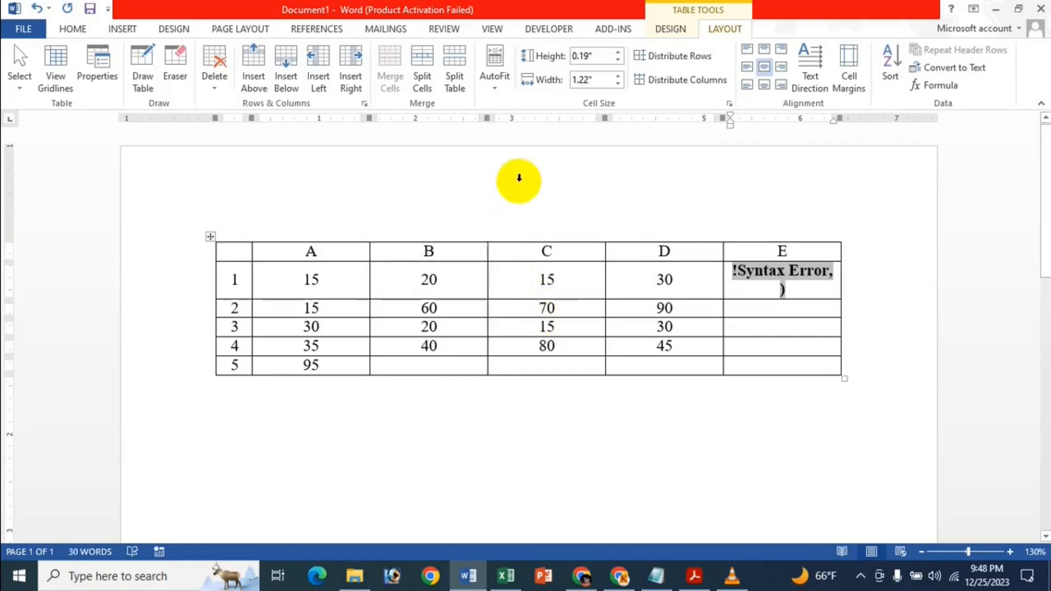
# Correct the field code in row 1 of column E to =SUM(LEFT) and calculate it.
pyautogui.hotkey('ctrl', 'z')
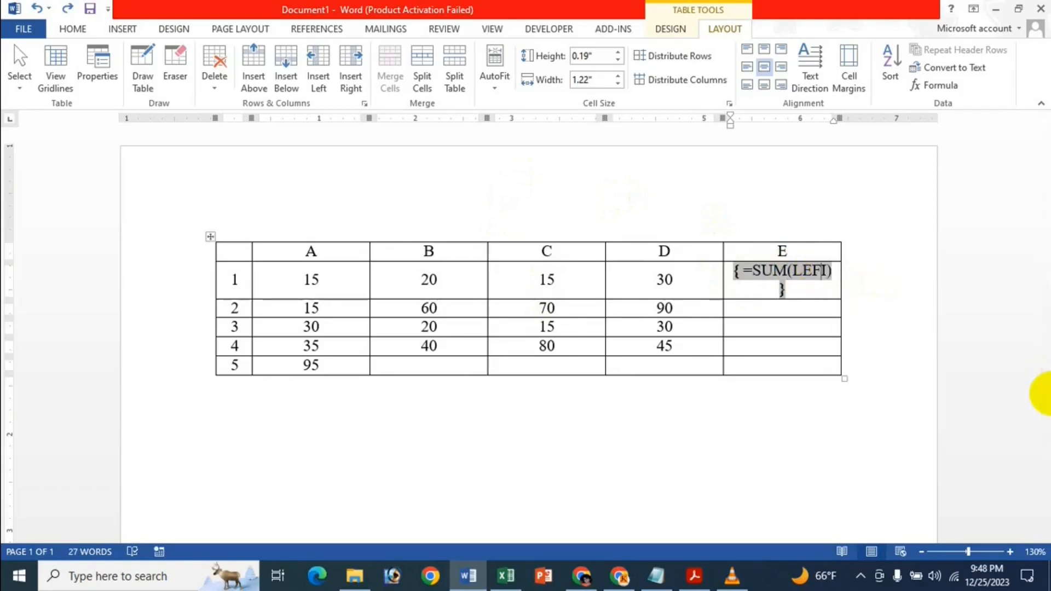
pyautogui.press('Delete')
pyautogui.write('T')
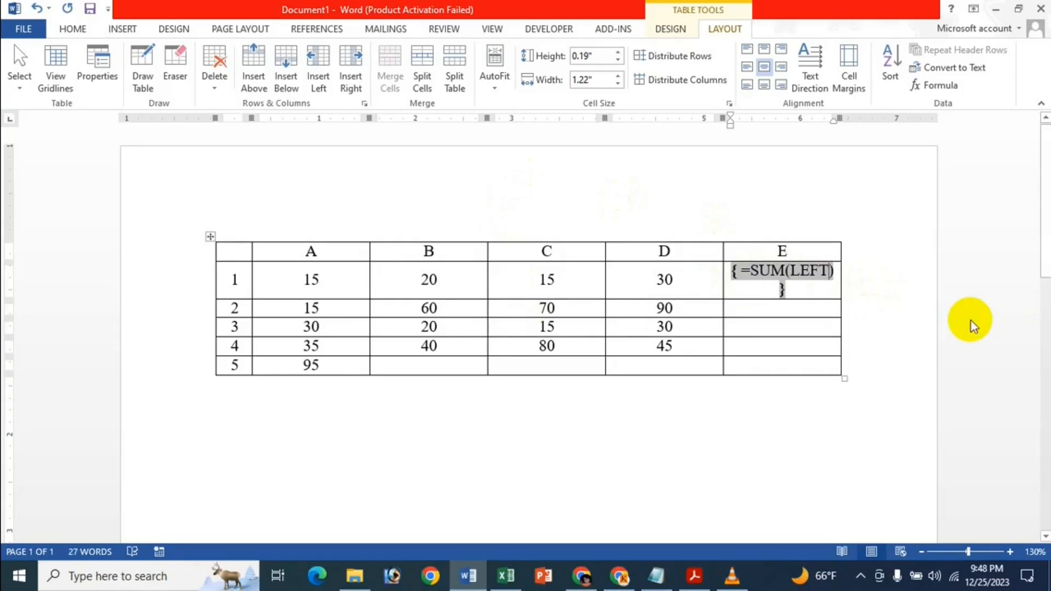
pyautogui.press('F9')
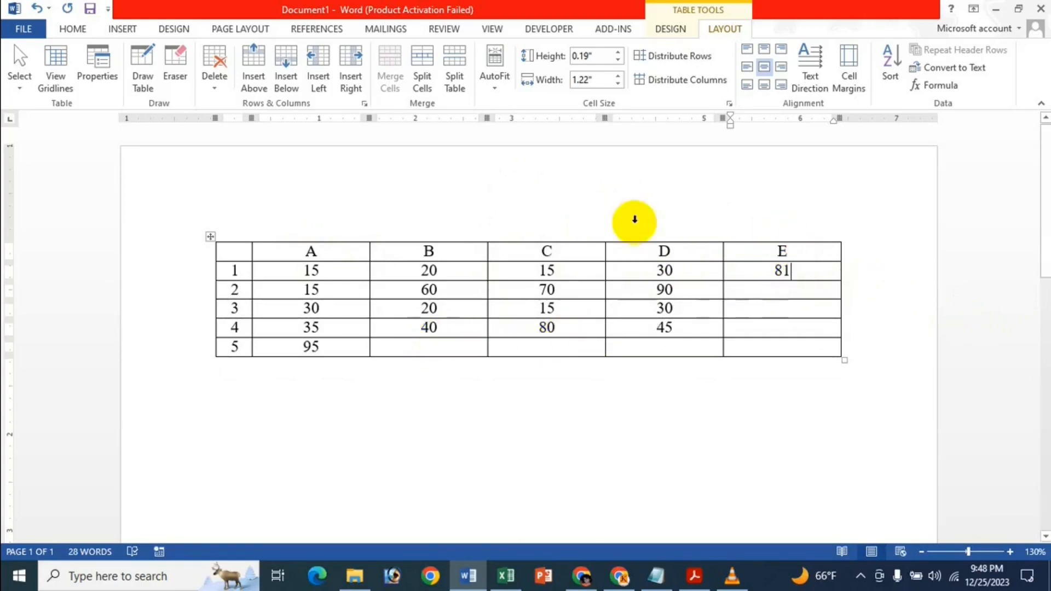
# Change the row 1 value of column D to 35 and update the row's sum field in column E.
pyautogui.click(672, 269)
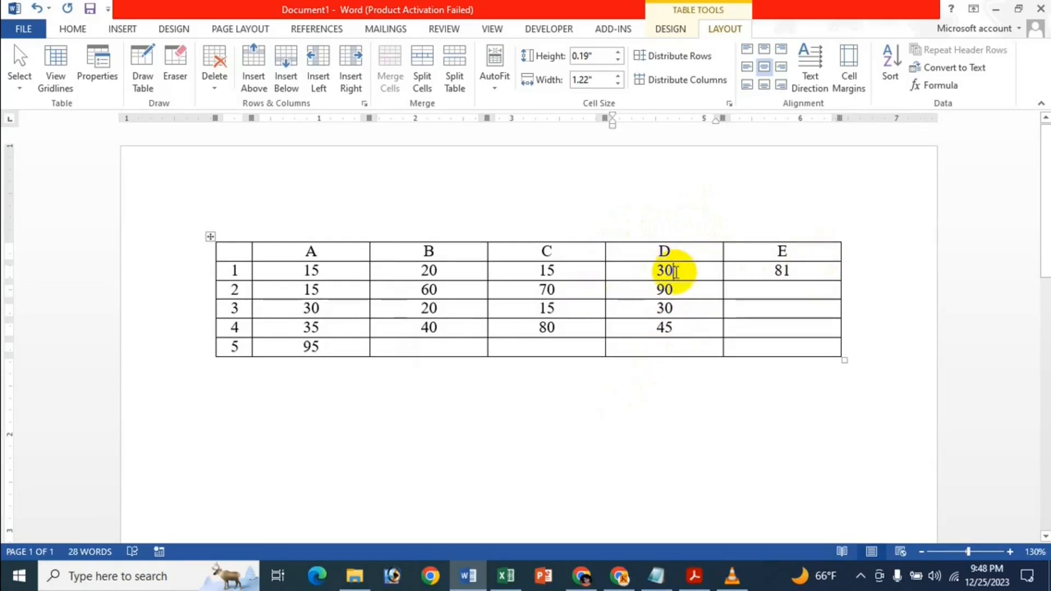
pyautogui.press('BackSpace')
pyautogui.write('5')
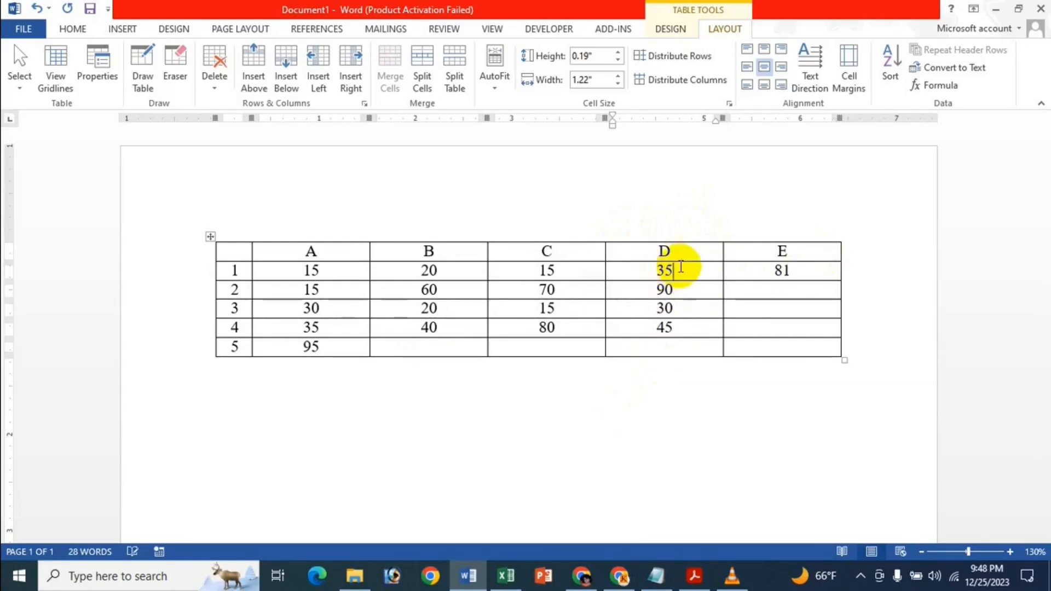
pyautogui.click(829, 269)
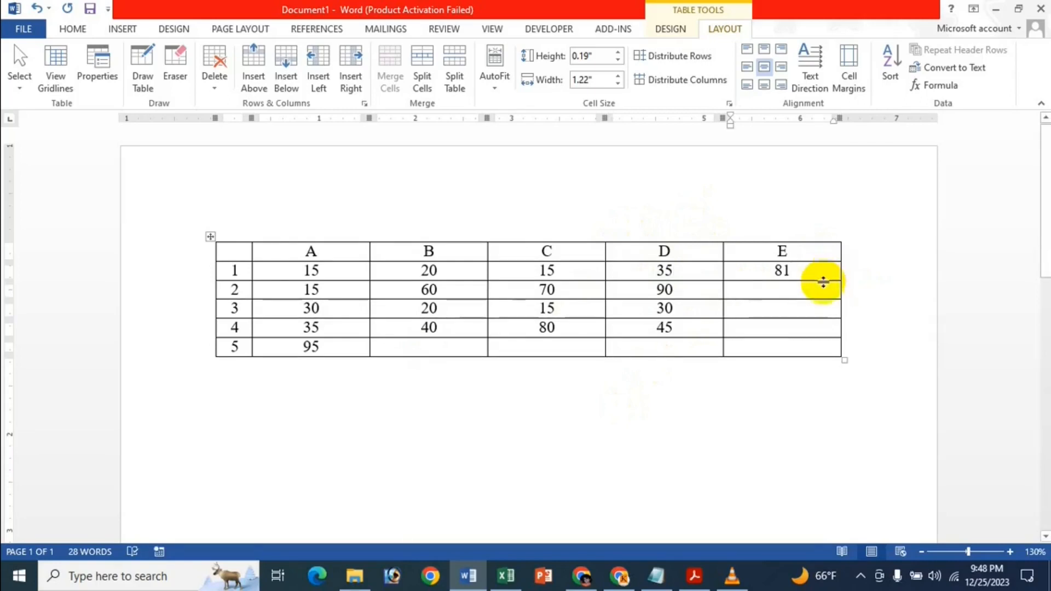
pyautogui.moveTo(825, 279); pyautogui.dragTo(766, 278)
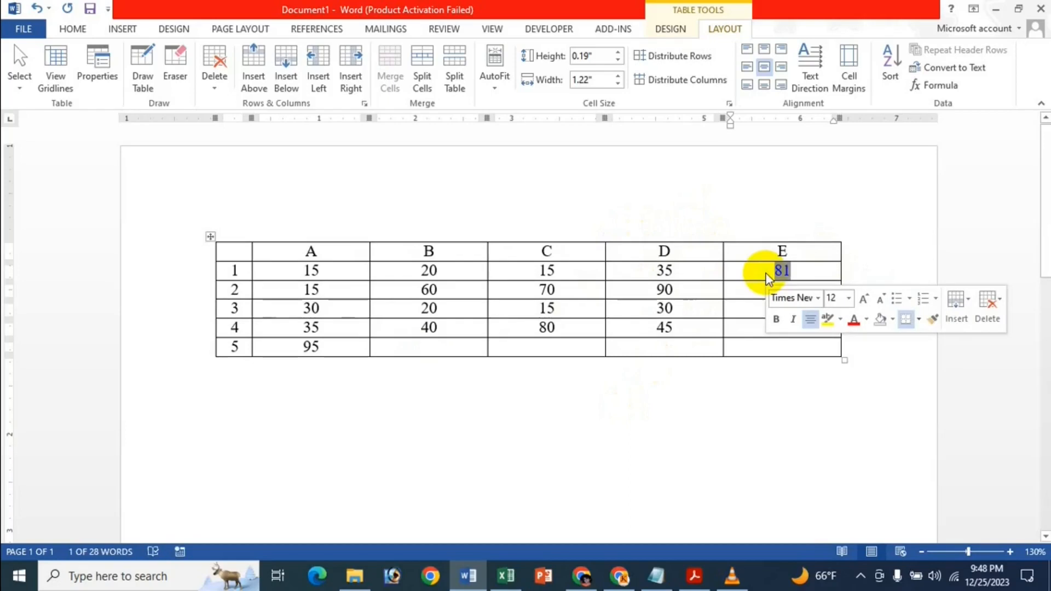
pyautogui.rightClick(766, 278)
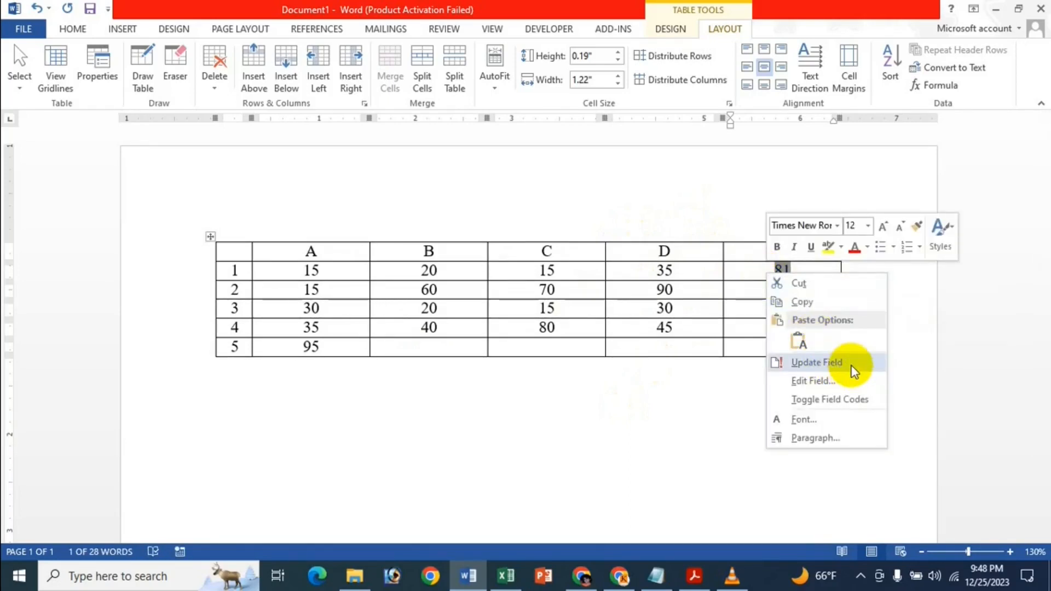
pyautogui.click(828, 364)
pyautogui.click(765, 290)
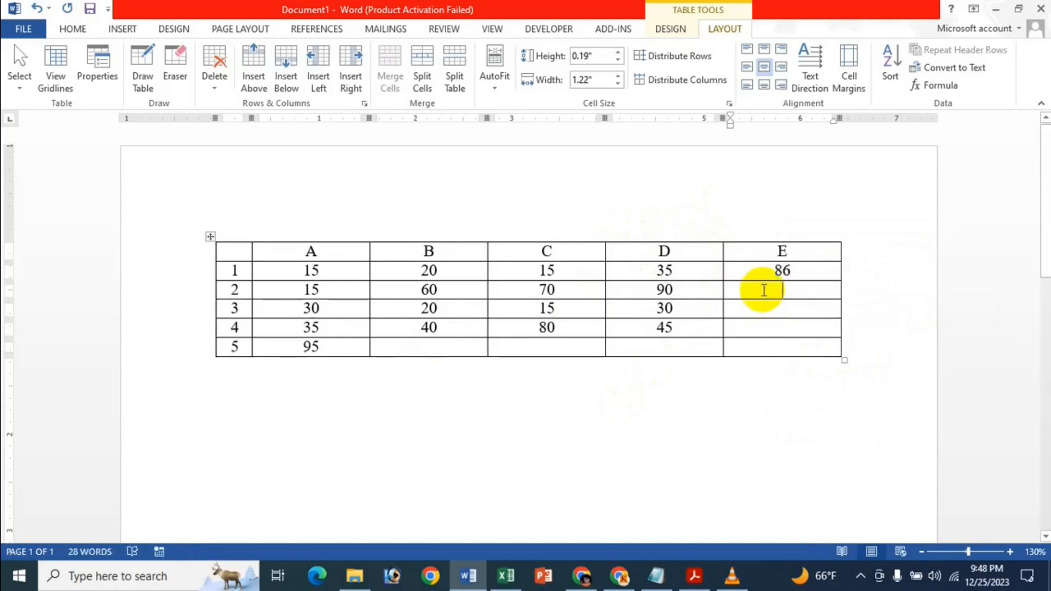
# Insert an empty field code in row 5 of column B.
pyautogui.click(404, 304)
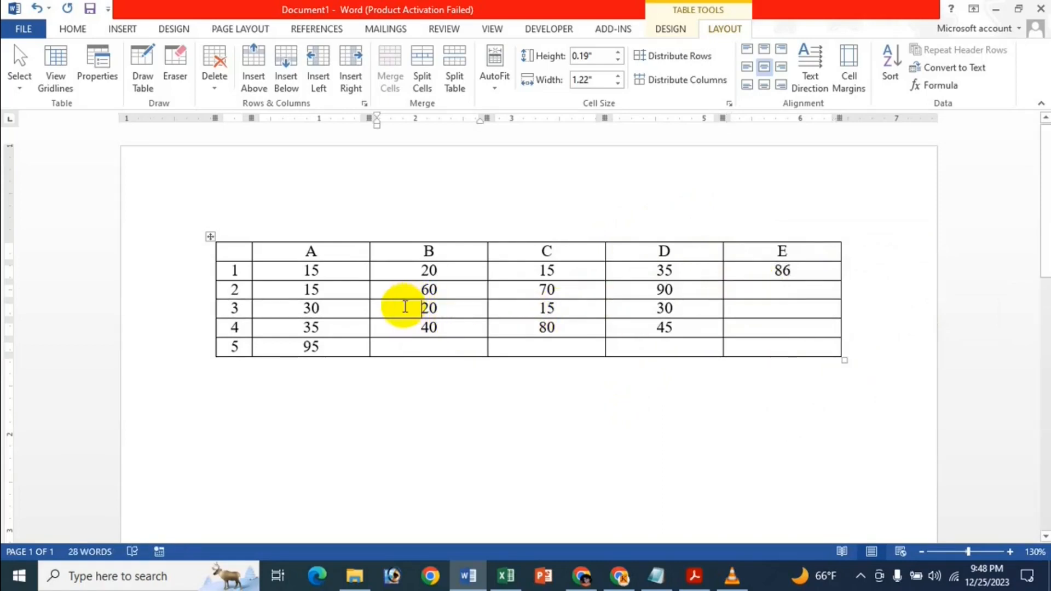
pyautogui.click(436, 348)
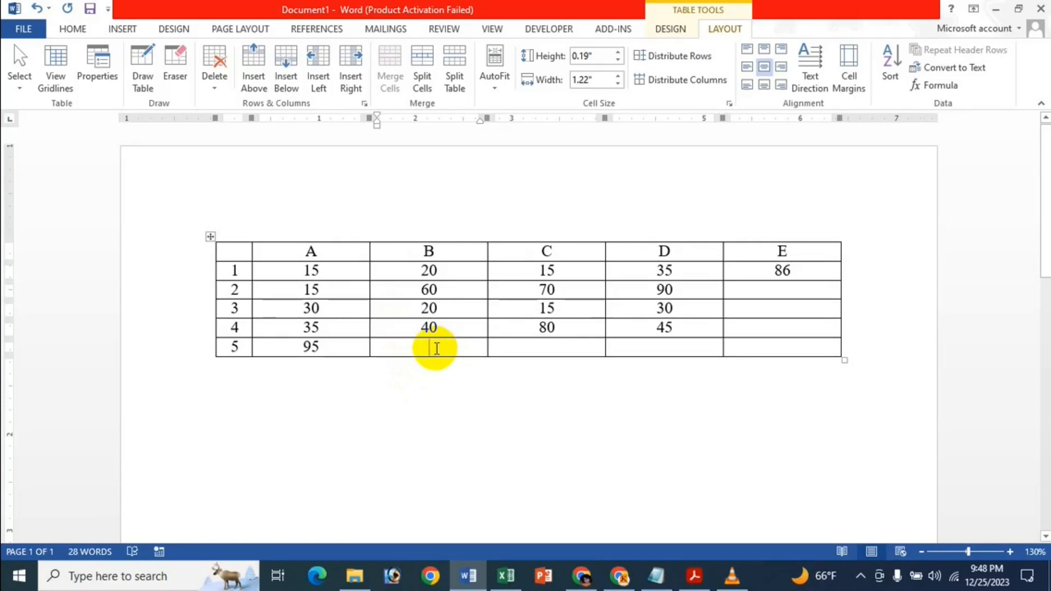
pyautogui.hotkey('ctrl', 'F9')
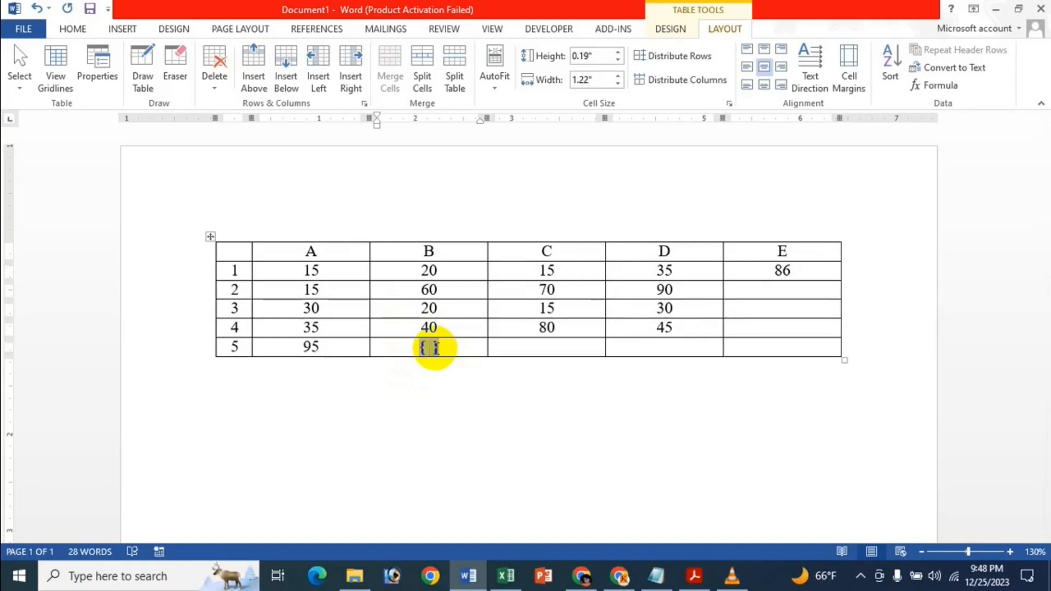
pyautogui.write('aVE')
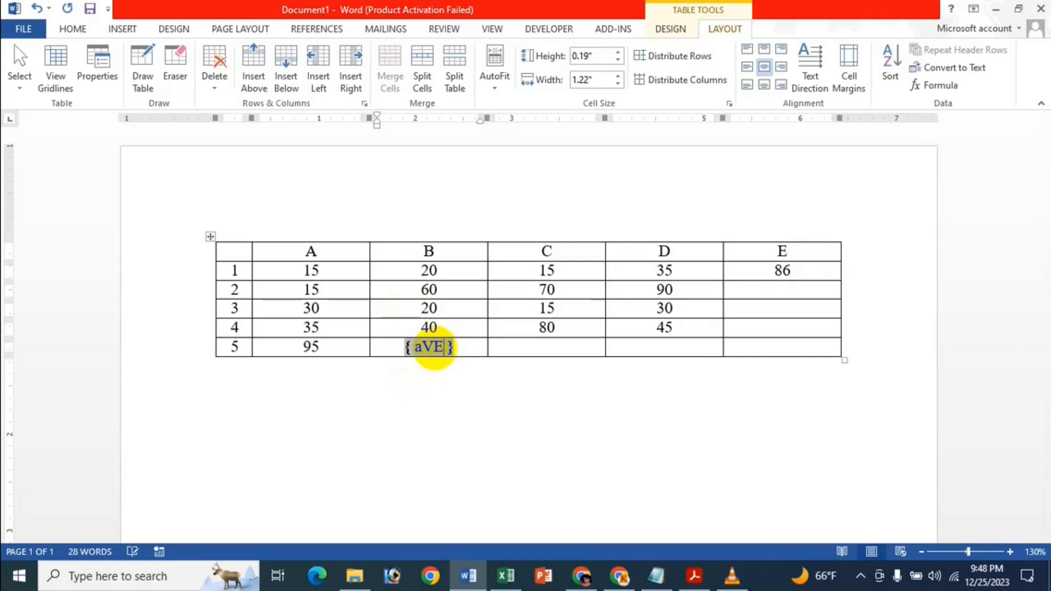
pyautogui.press('BackSpace')
pyautogui.press('BackSpace')
pyautogui.press('BackSpace')
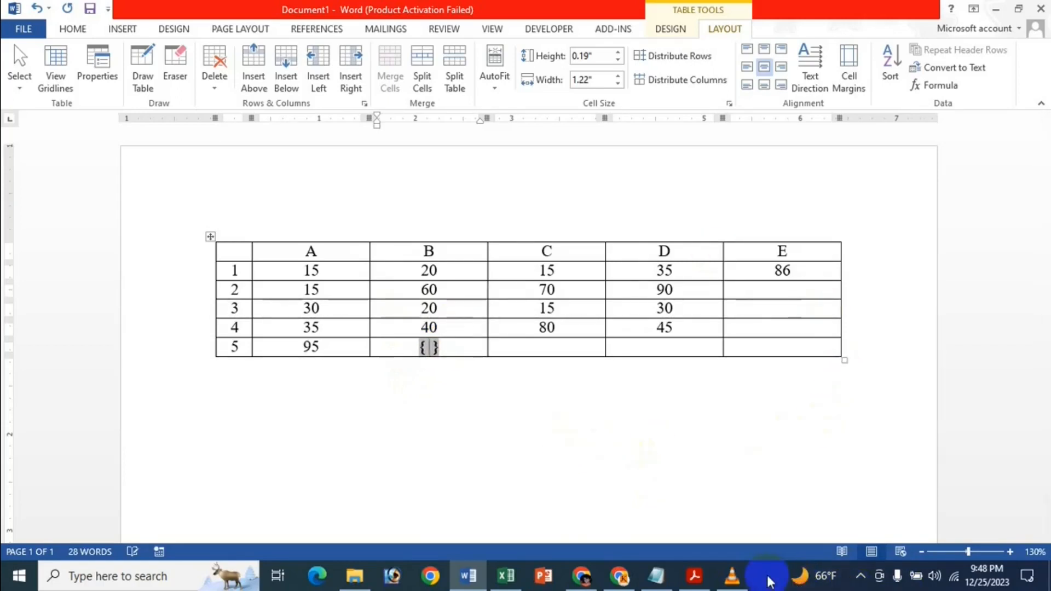
pyautogui.write('a ')
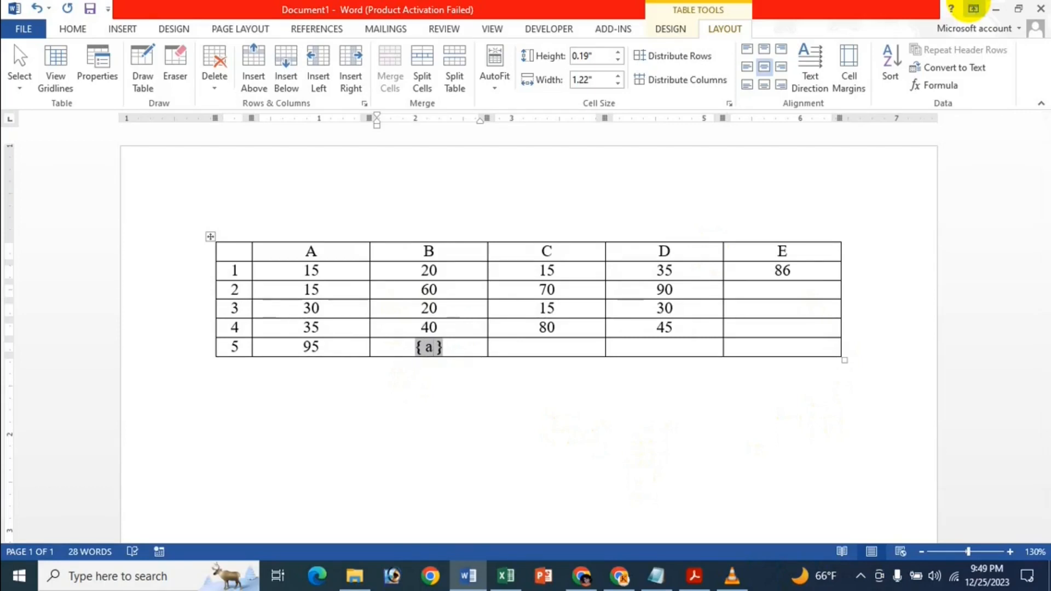
pyautogui.write('VE')
pyautogui.press('BackSpace')
pyautogui.press('BackSpace')
pyautogui.press('BackSpace')
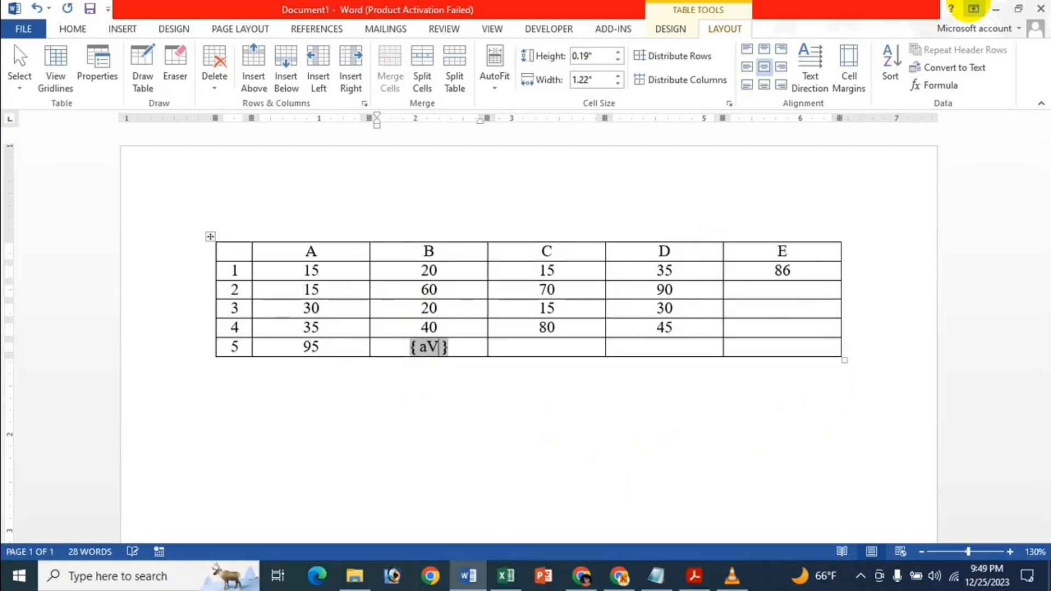
# Enter the AVERAGE function preceded by an equals sign in column B's row 5 field code.
pyautogui.write('AB')
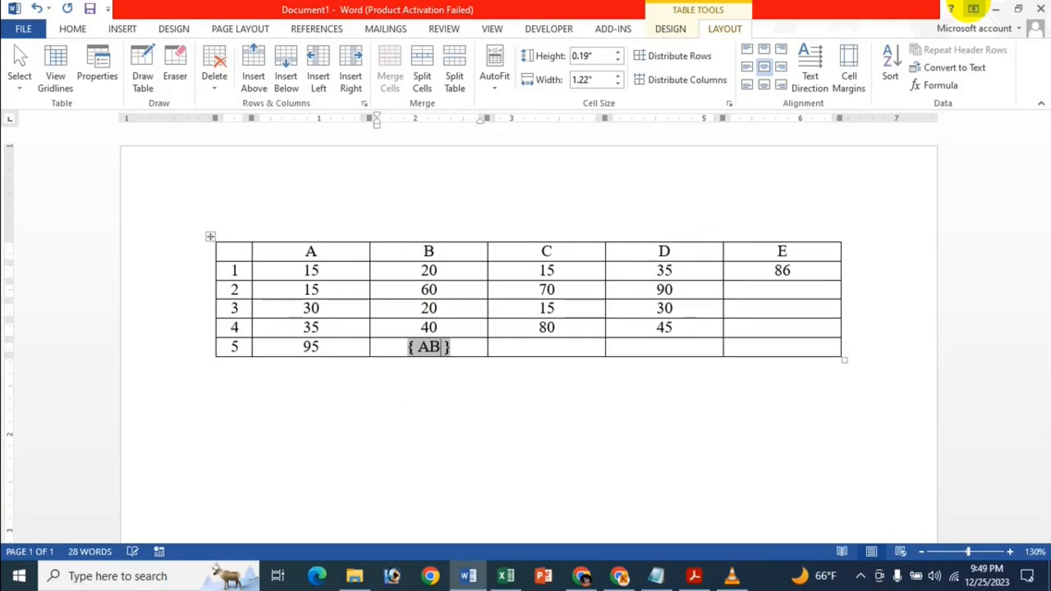
pyautogui.write('ERA')
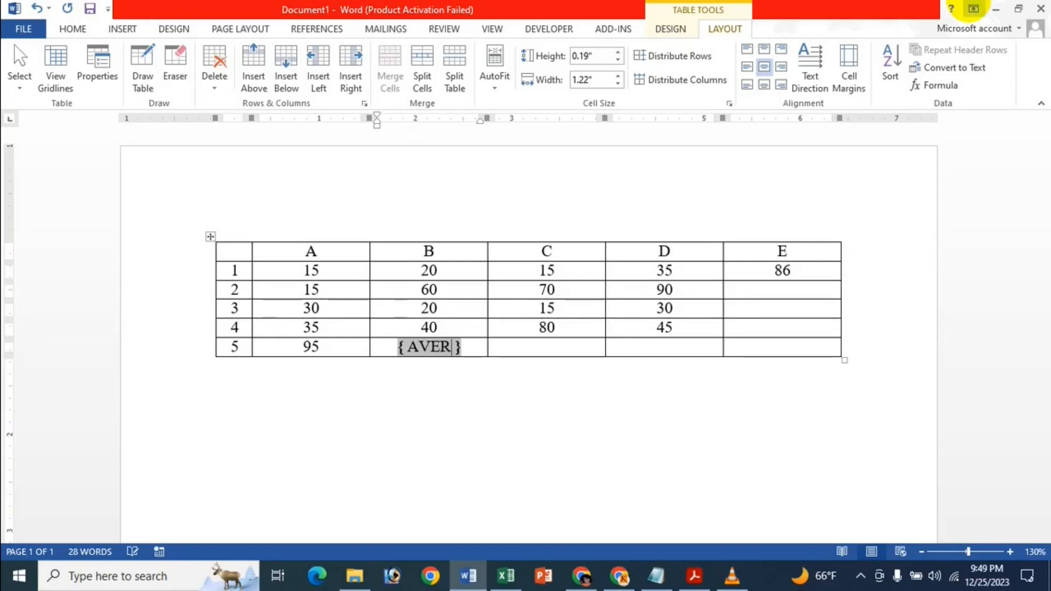
pyautogui.write('GE')
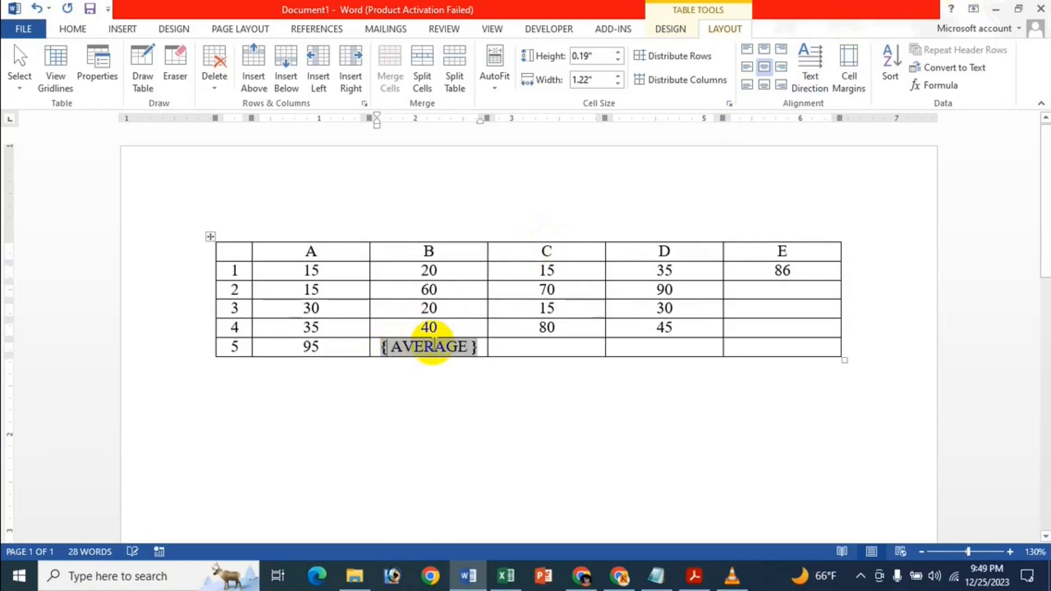
pyautogui.write('=')
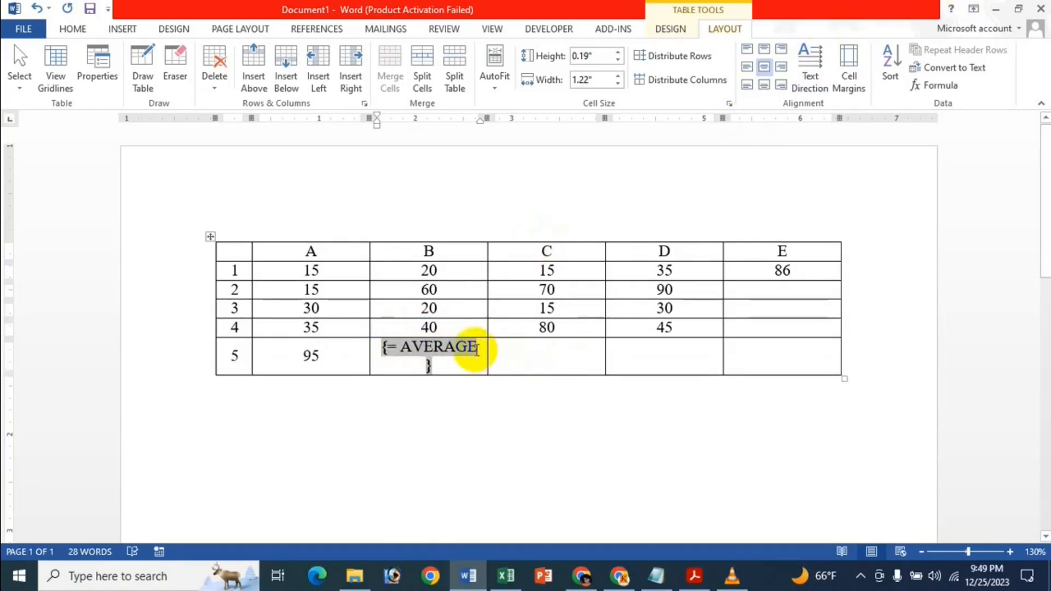
# Complete the column B field code as =AVERAGE(ABOVE) and calculate the average.
pyautogui.click(469, 348)
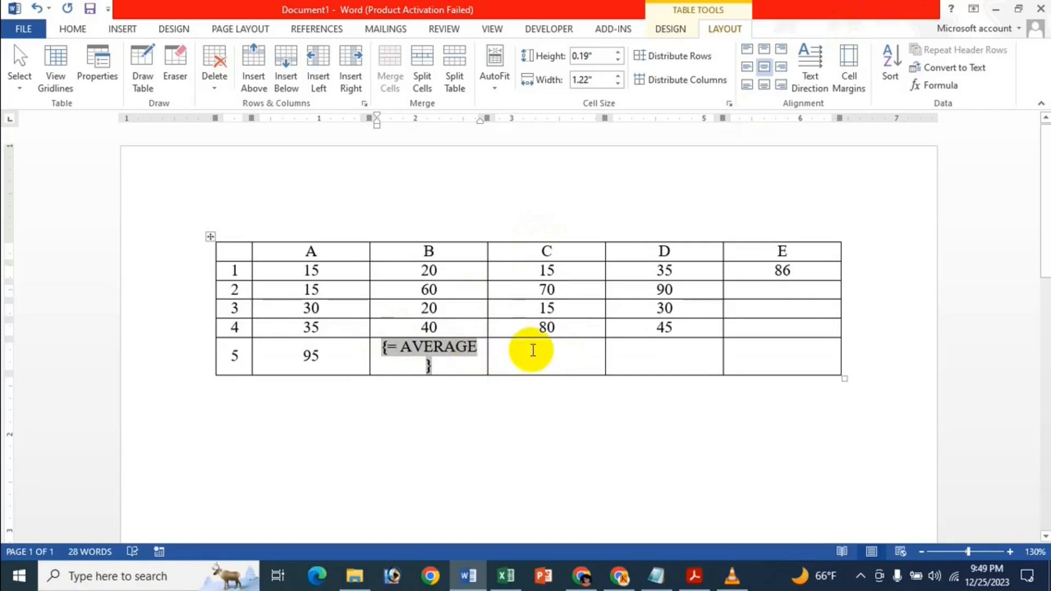
pyautogui.write('(')
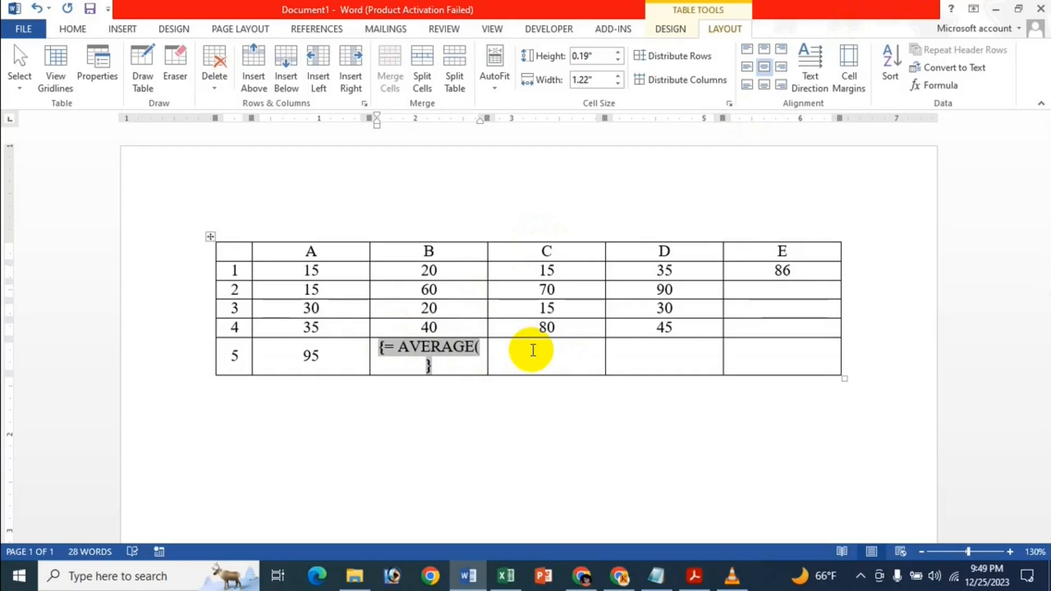
pyautogui.write('a')
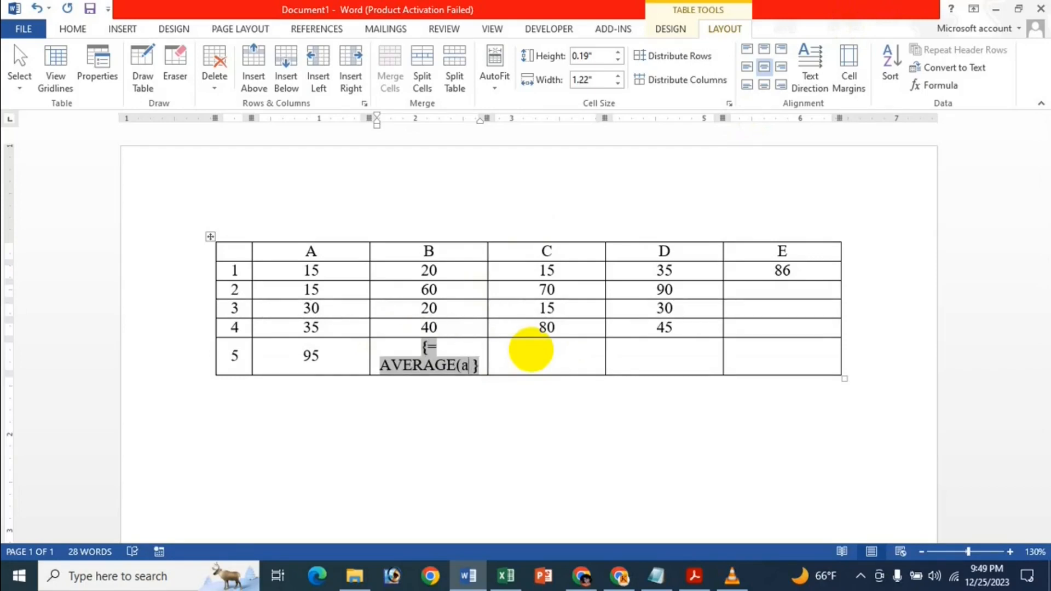
pyautogui.write('B')
pyautogui.press('BackSpace')
pyautogui.press('BackSpace')
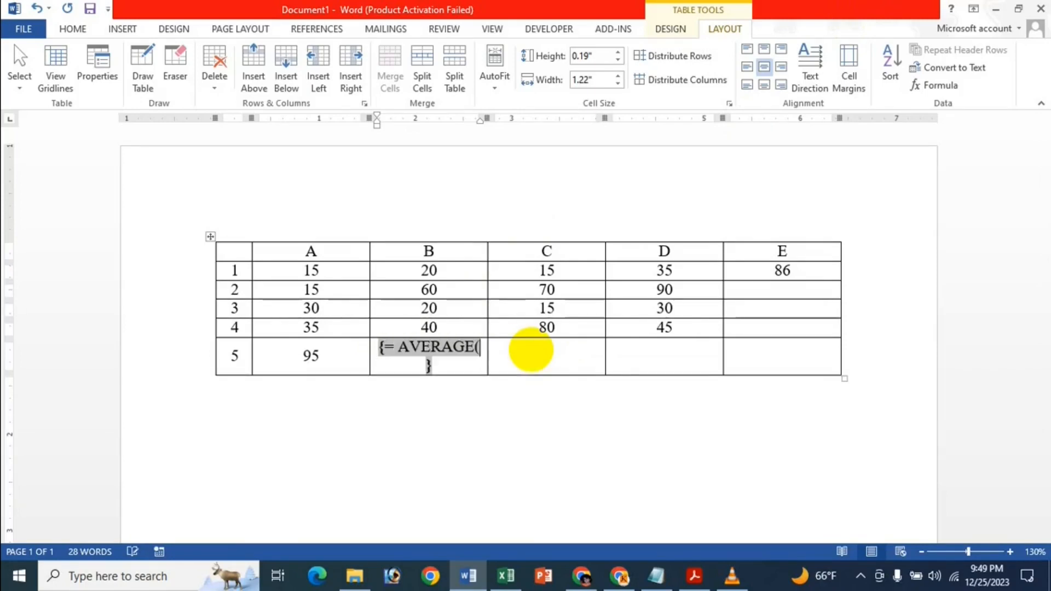
pyautogui.write('ABO')
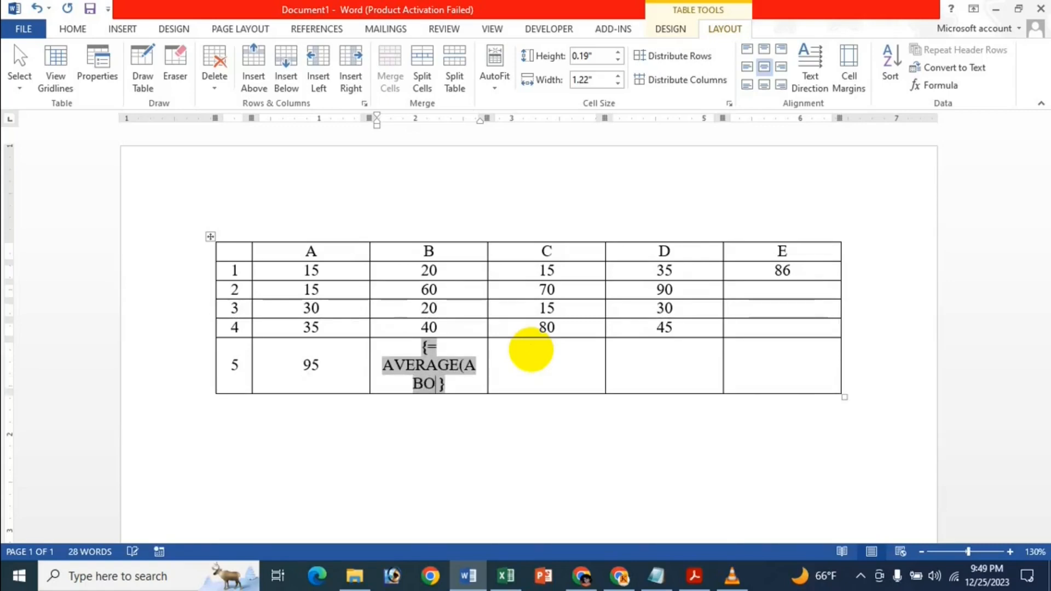
pyautogui.write('VE')
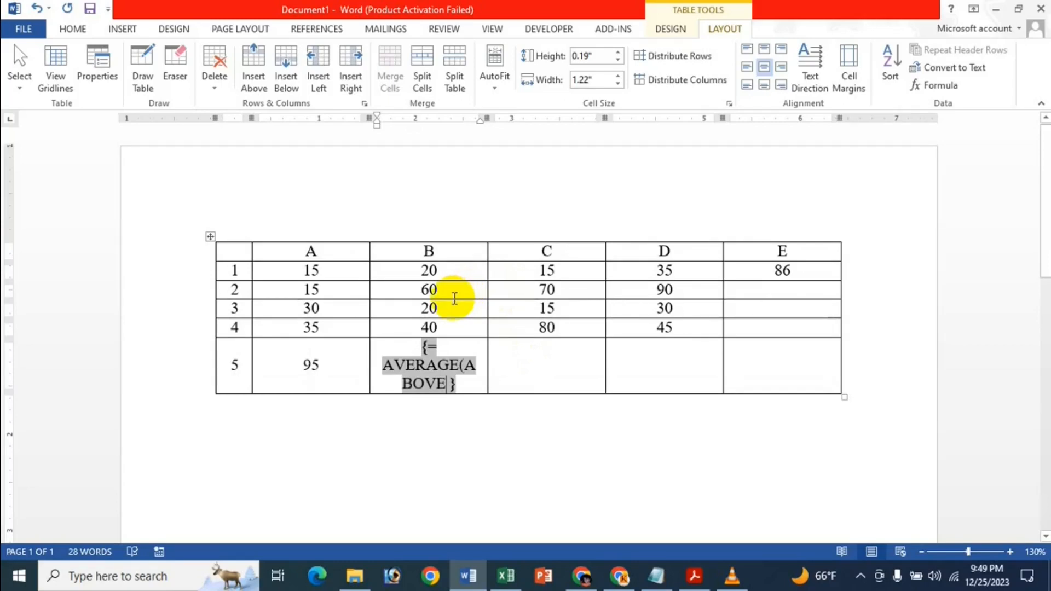
pyautogui.write(')')
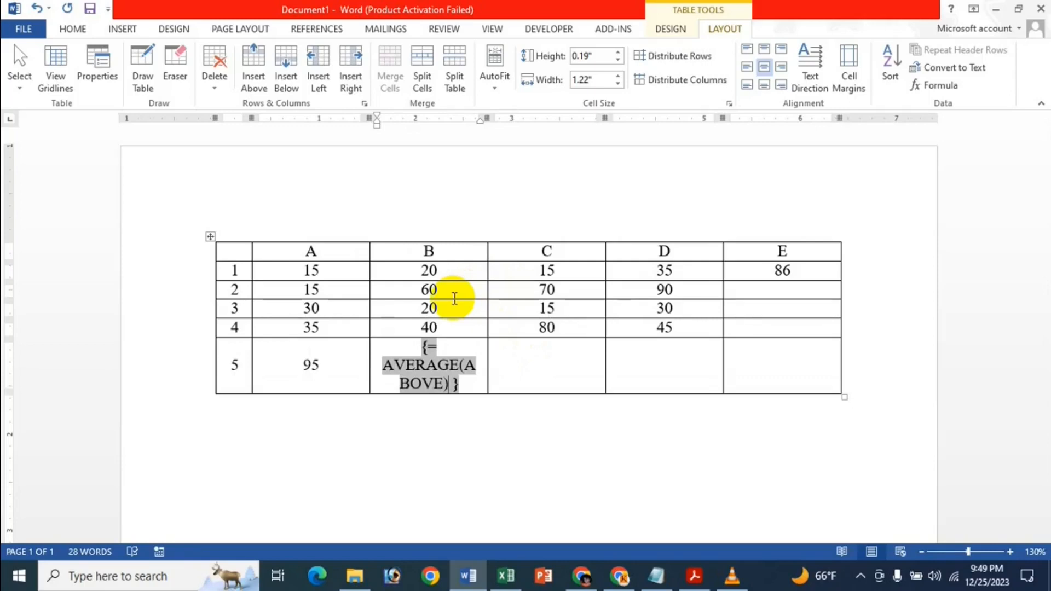
pyautogui.press('F9')
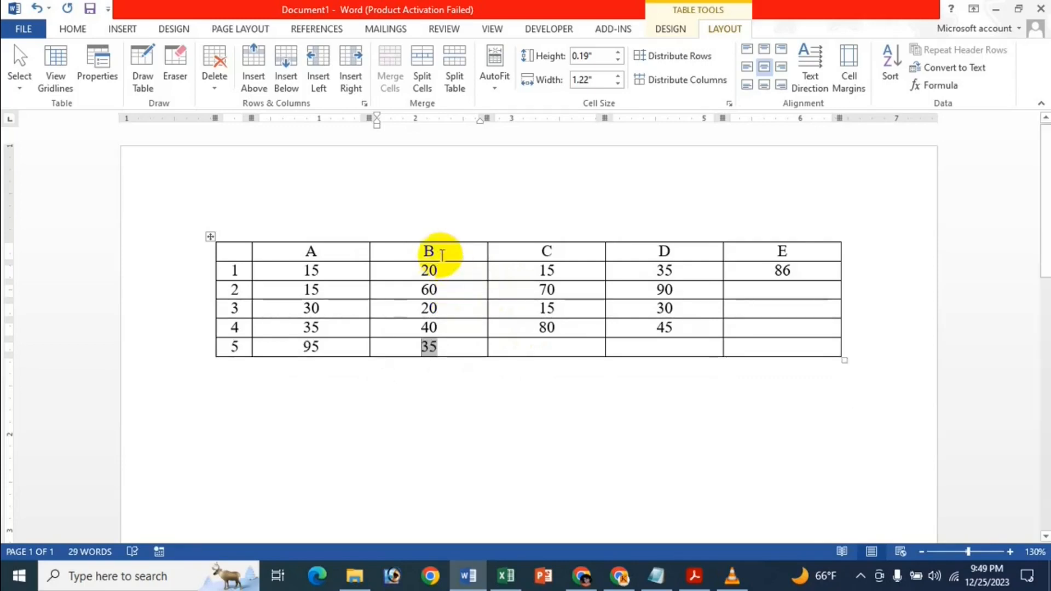
# Total column C in row 5 using the Formula command with =SUM(ABOVE).
pyautogui.click(442, 310)
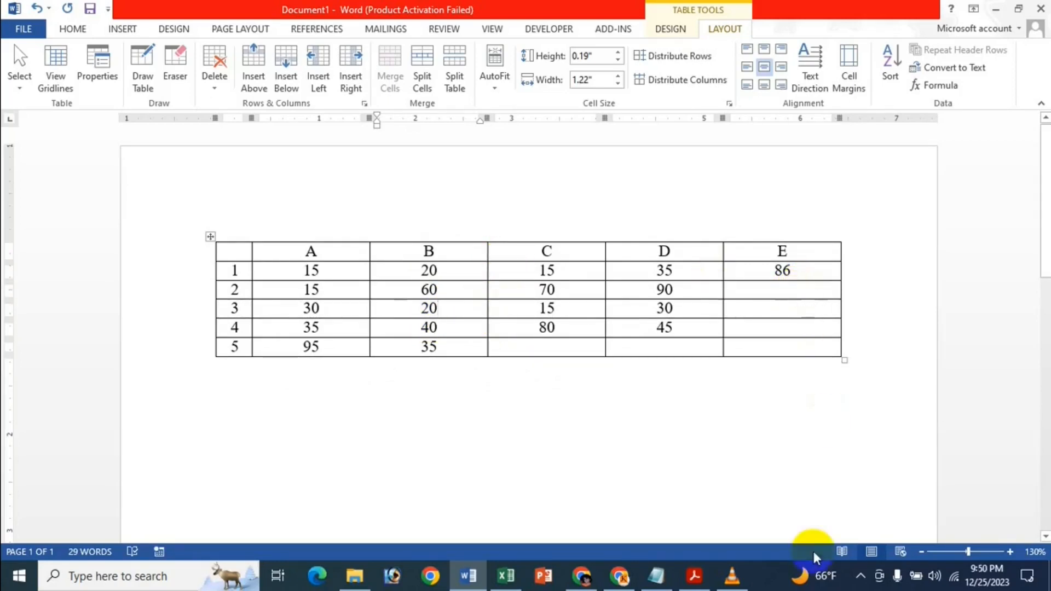
pyautogui.click(800, 316)
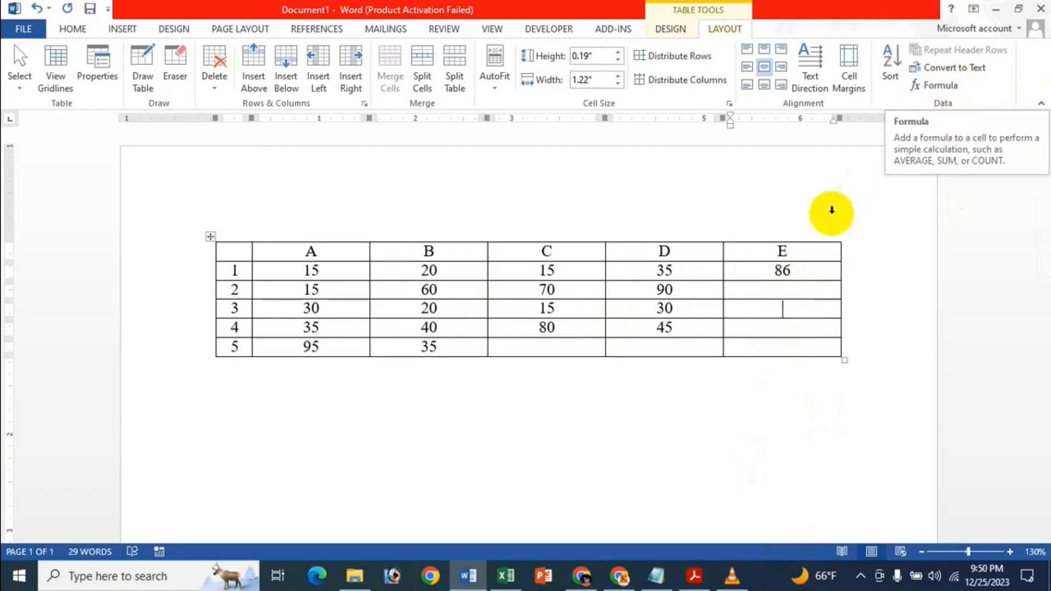
pyautogui.click(776, 292)
pyautogui.click(556, 347)
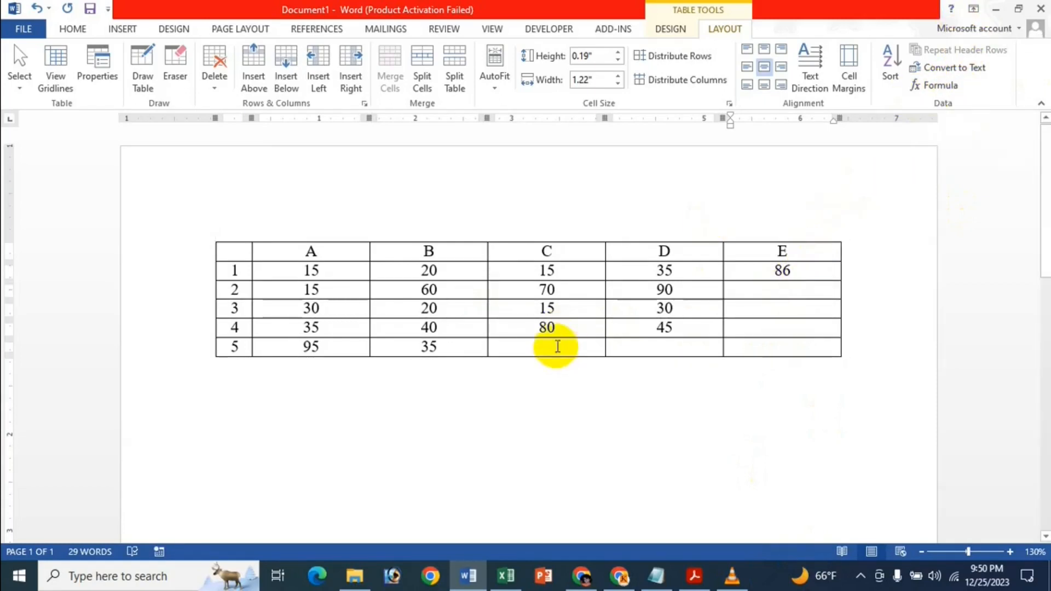
pyautogui.click(956, 82)
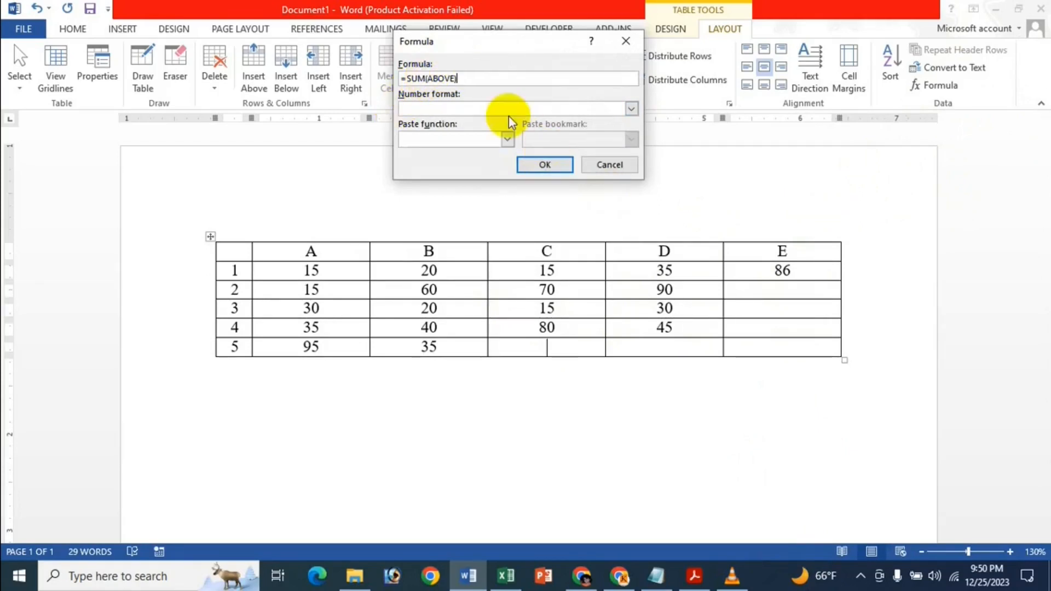
pyautogui.click(536, 164)
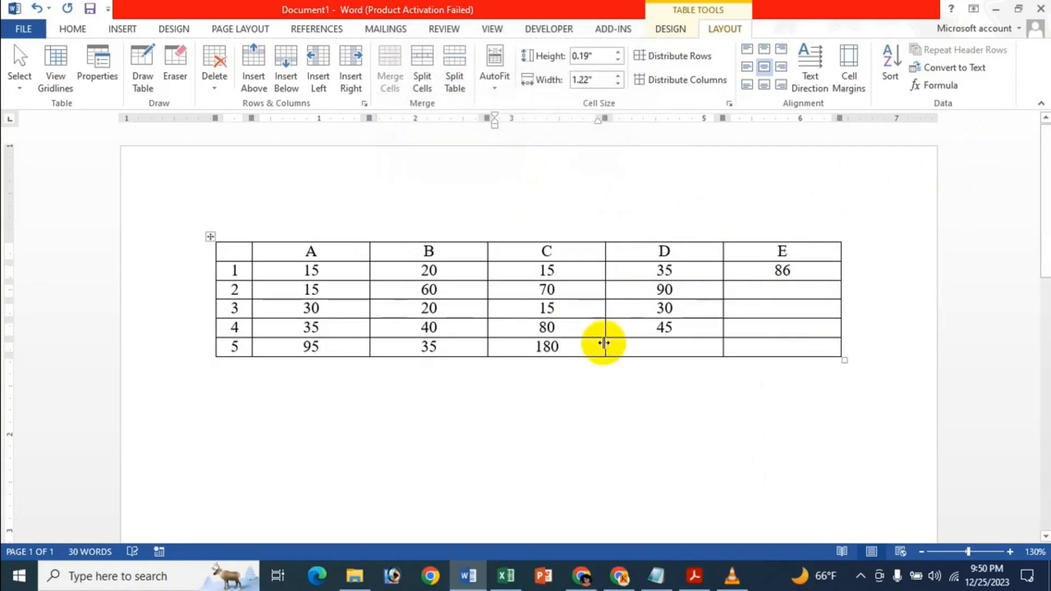
# Total column D in row 5 using the Formula command with =SUM(ABOVE) and the 0.00 number format.
pyautogui.click(665, 349)
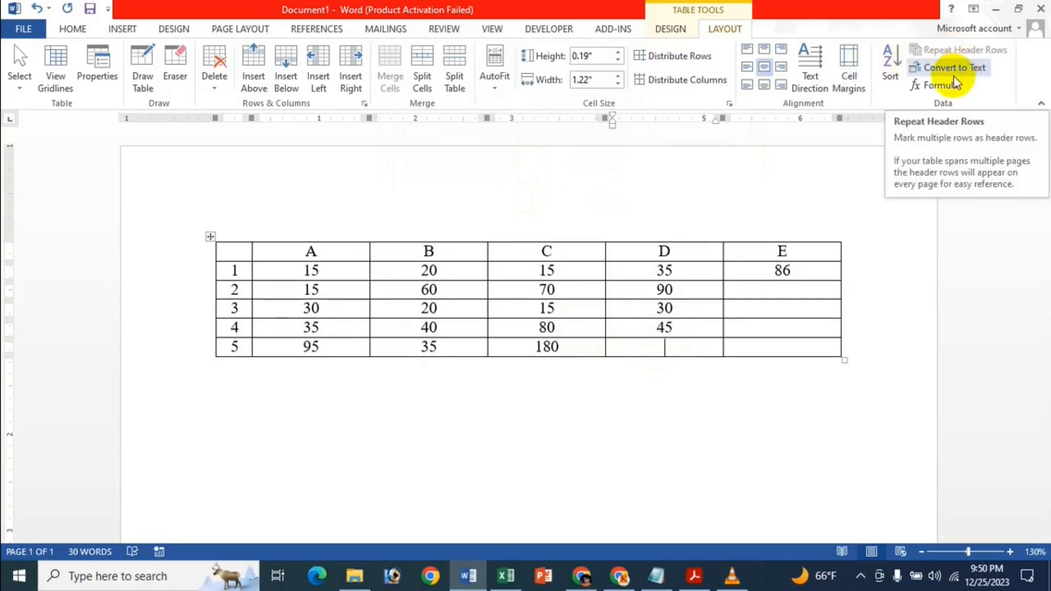
pyautogui.click(940, 87)
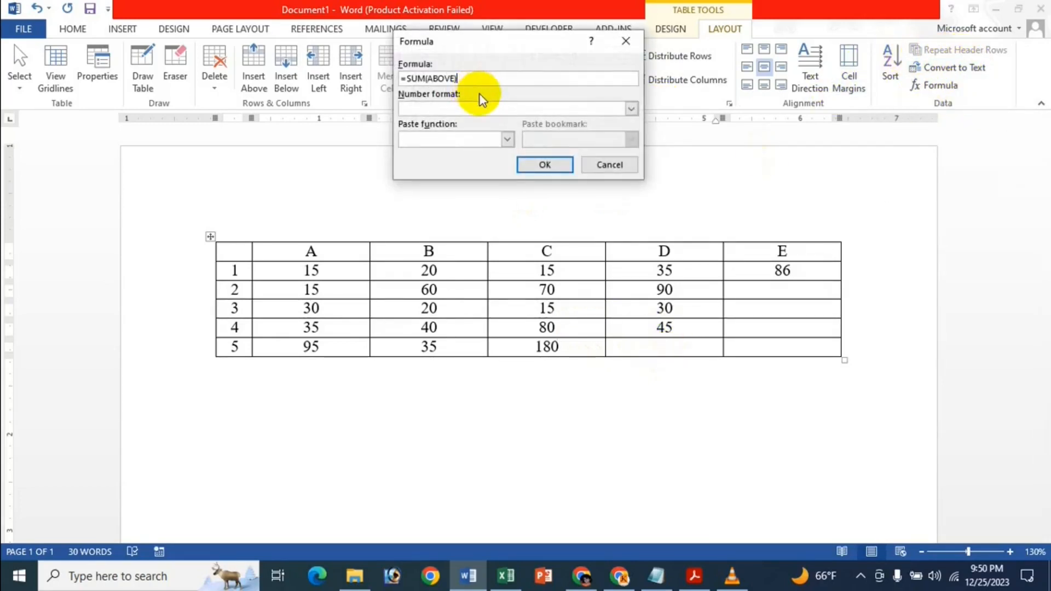
pyautogui.click(630, 110)
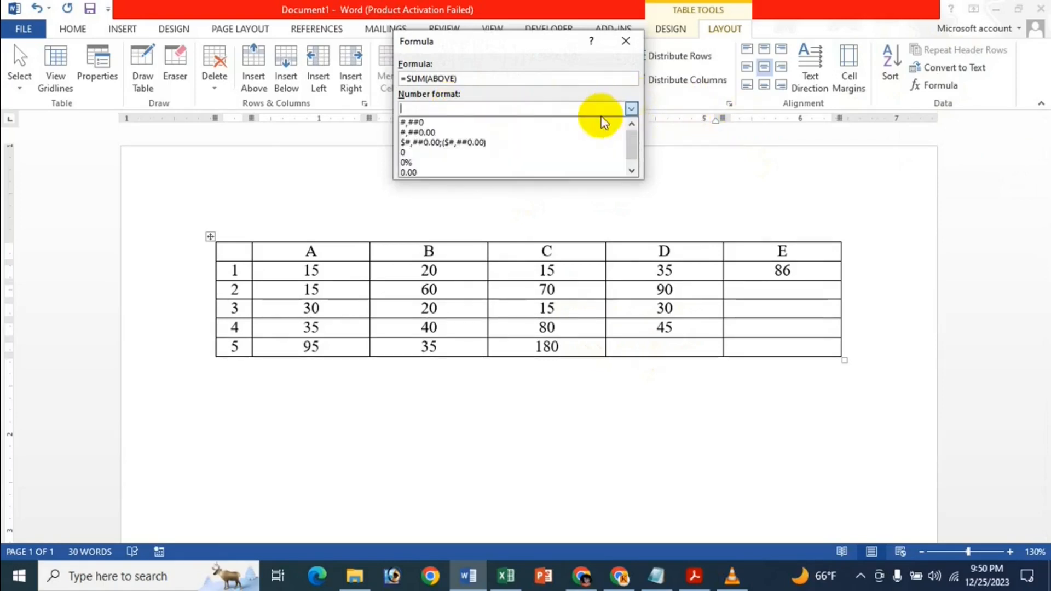
pyautogui.click(422, 170)
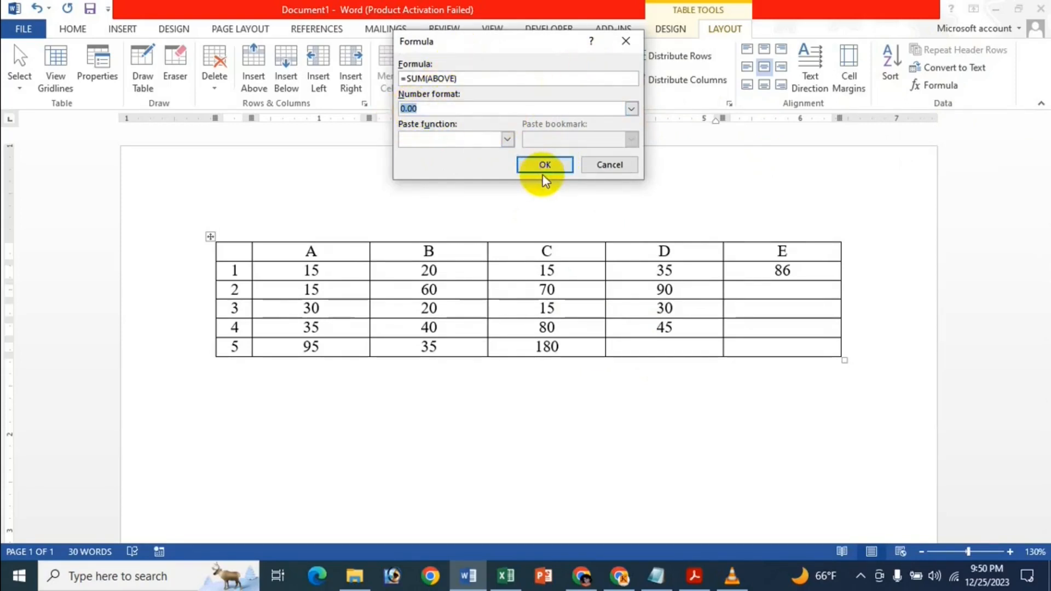
pyautogui.click(557, 166)
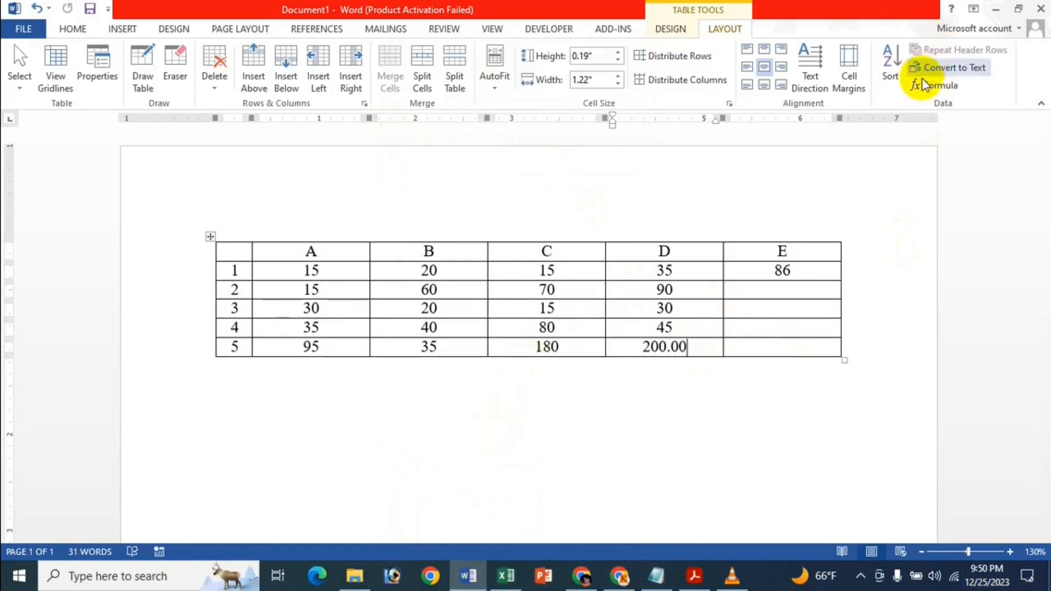
# Try to average row 2 in column E using the Formula command with AVERAGE(LEFT), without an equals sign.
pyautogui.click(761, 289)
pyautogui.click(959, 82)
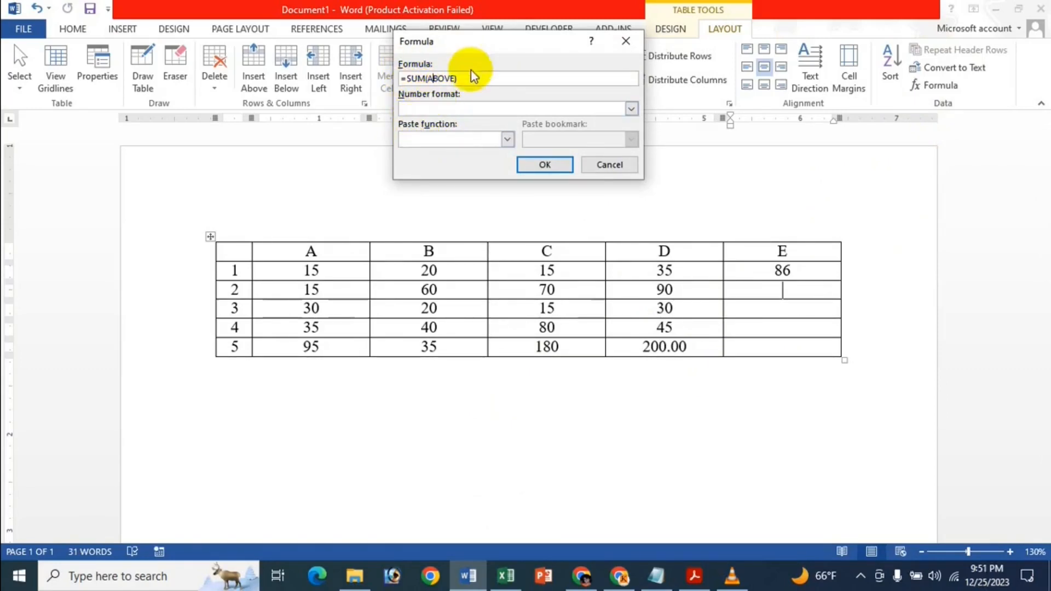
pyautogui.moveTo(469, 78); pyautogui.dragTo(380, 89)
pyautogui.press('Delete')
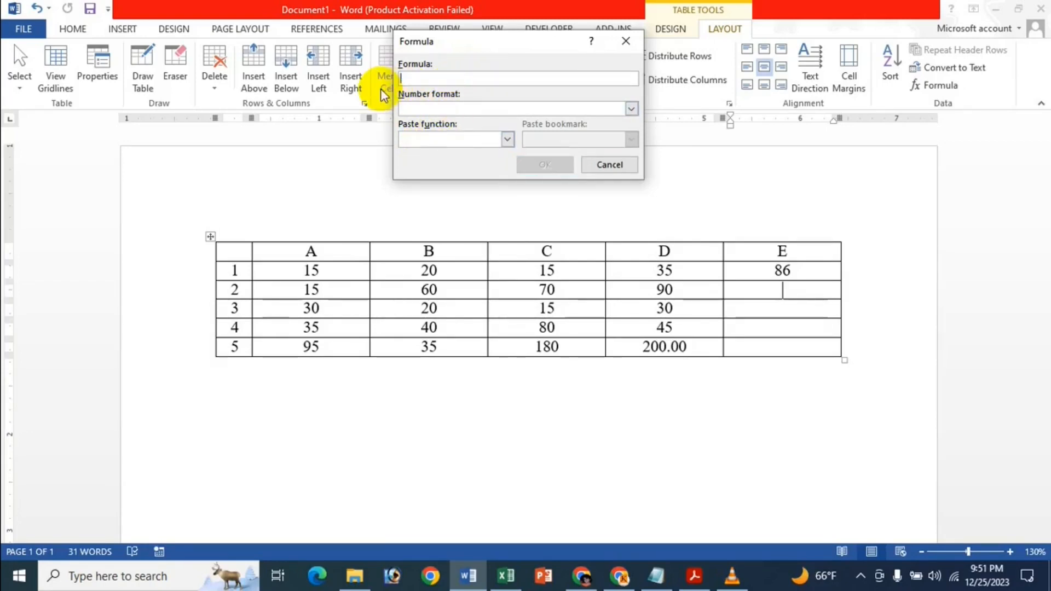
pyautogui.click(450, 143)
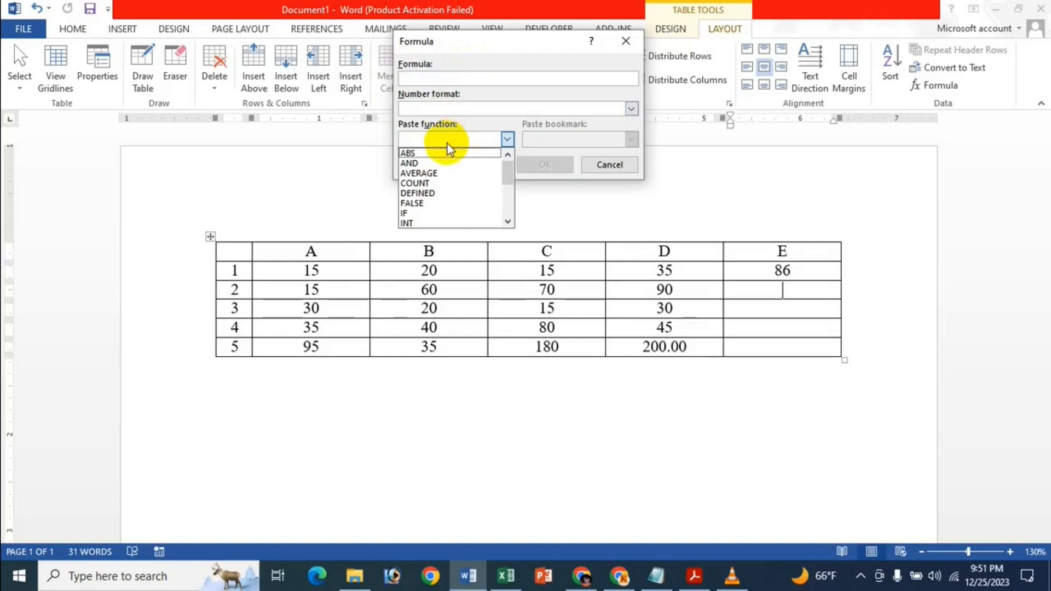
pyautogui.click(424, 173)
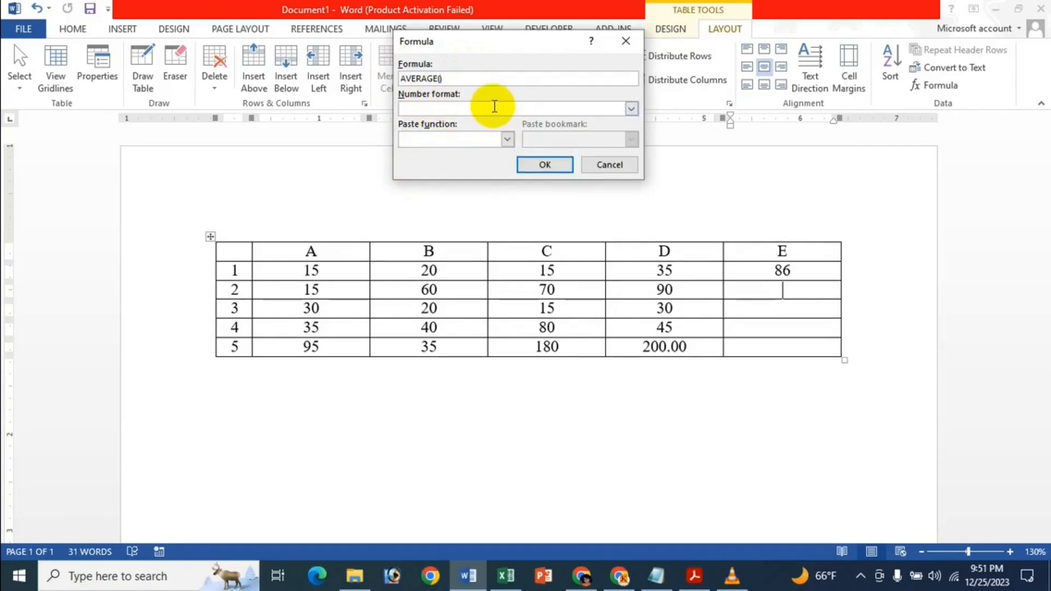
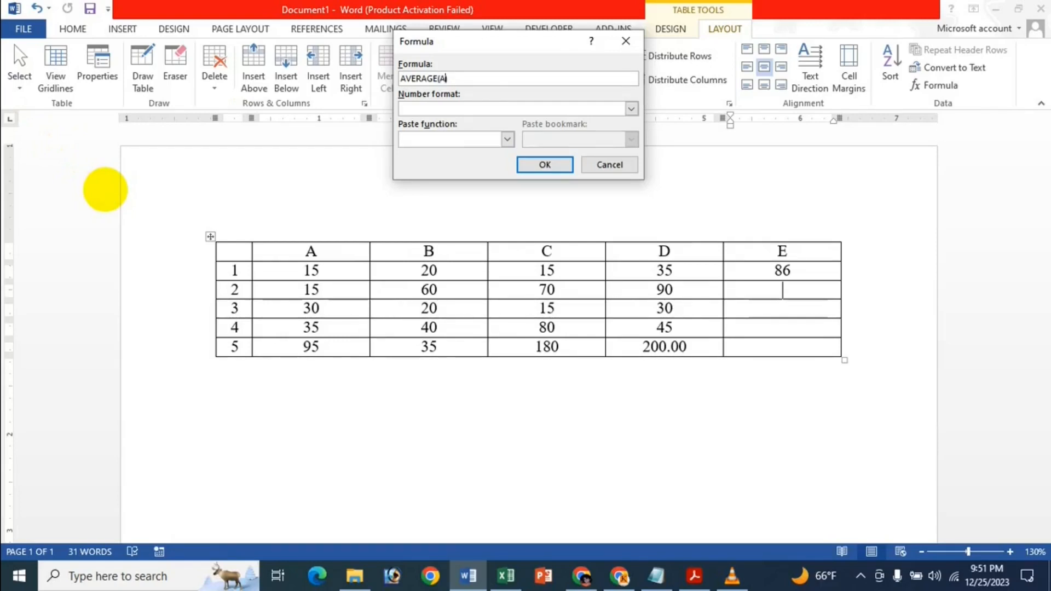
pyautogui.write(')')
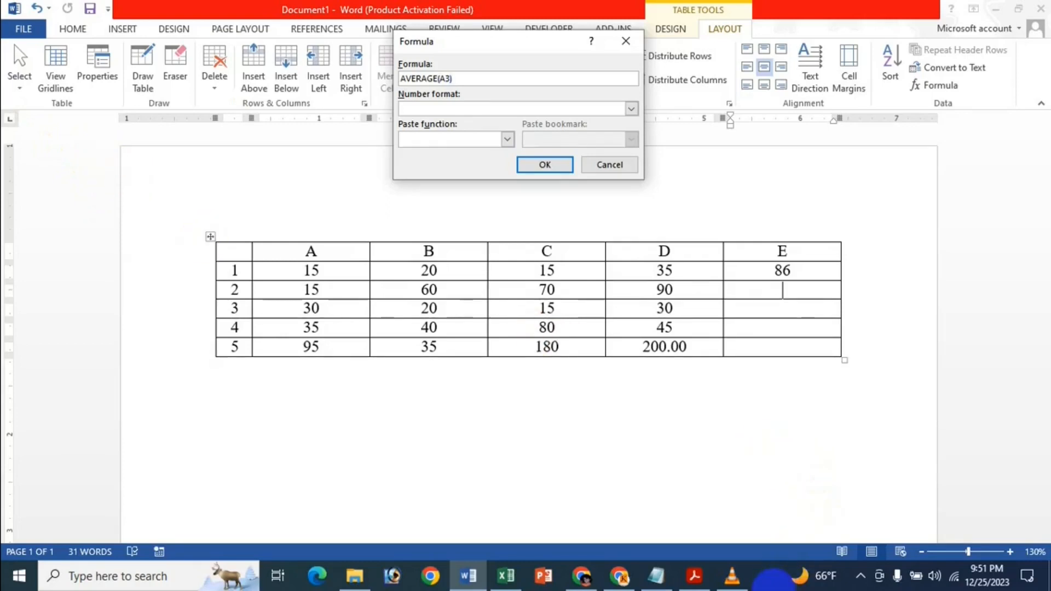
pyautogui.press('BackSpace')
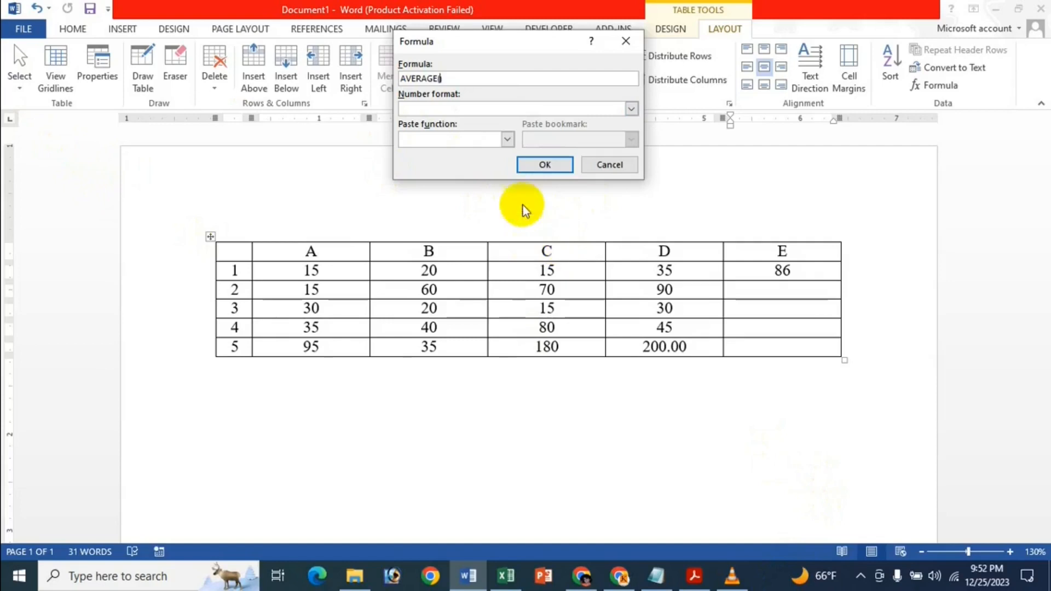
pyautogui.write('LEFT')
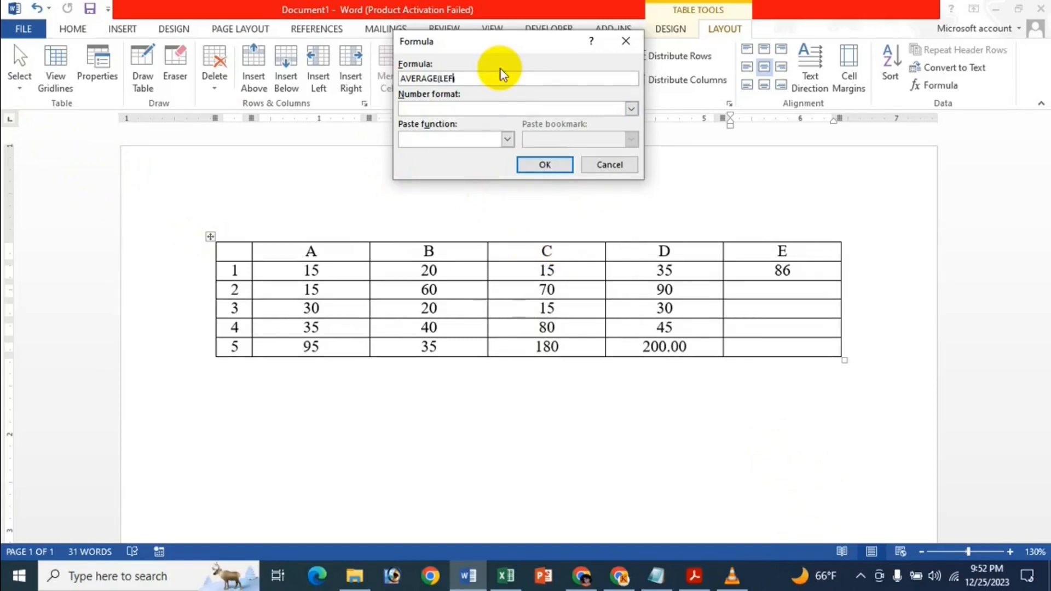
pyautogui.click(563, 165)
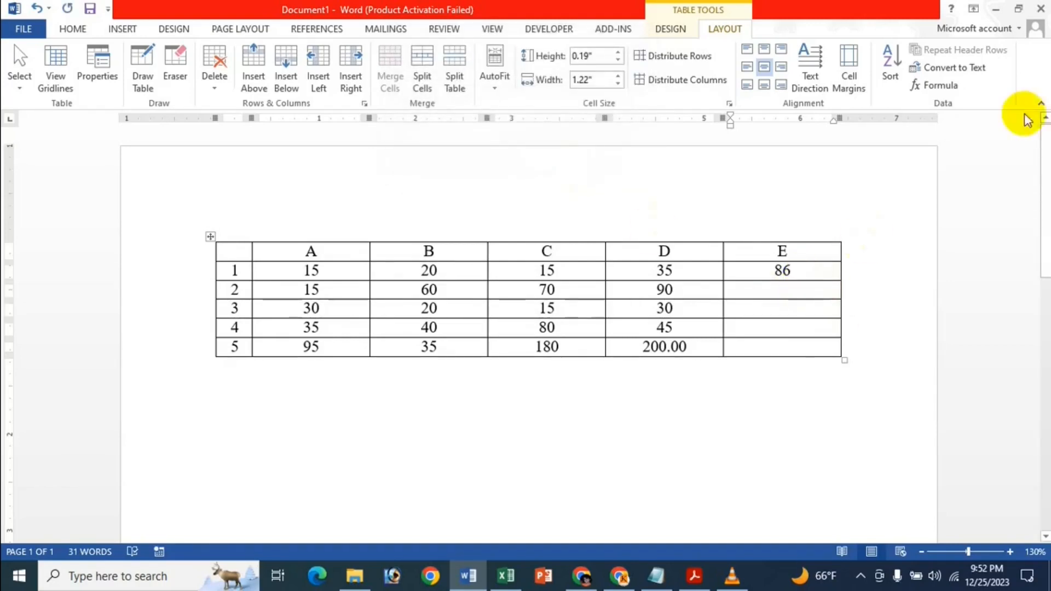
# Replace the default formula for row 2 of column E with the pasted AVERAGE function.
pyautogui.click(945, 86)
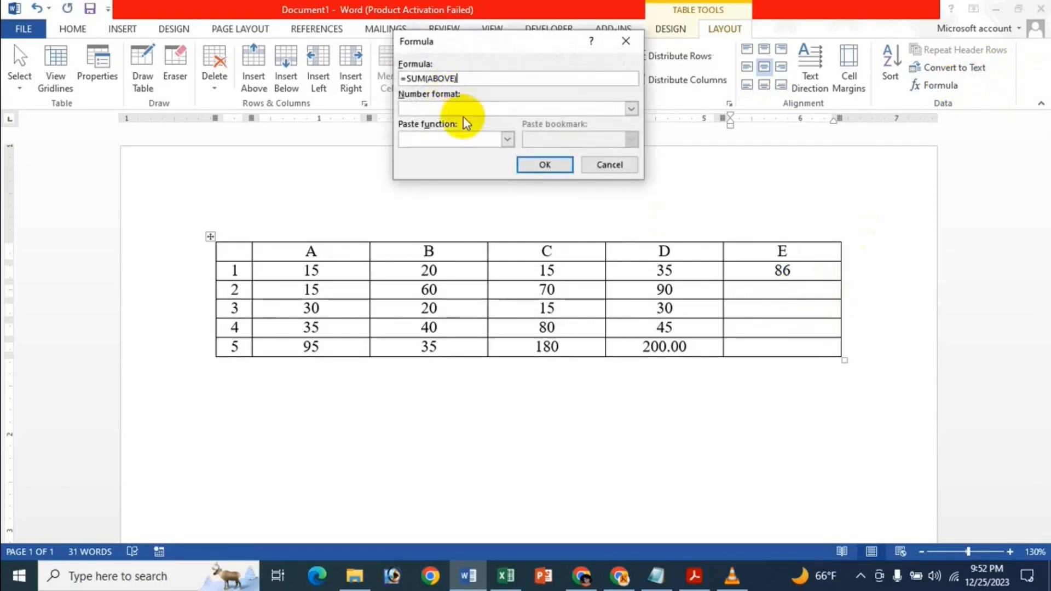
pyautogui.click(464, 137)
pyautogui.click(428, 171)
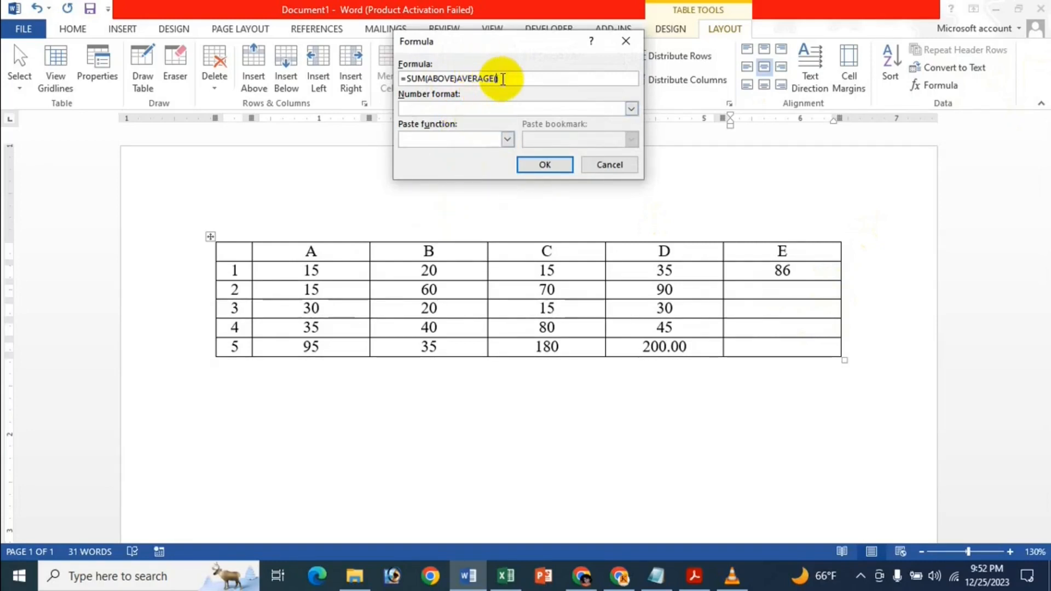
pyautogui.moveTo(499, 79); pyautogui.dragTo(356, 81)
pyautogui.press('BackSpace')
pyautogui.click(439, 140)
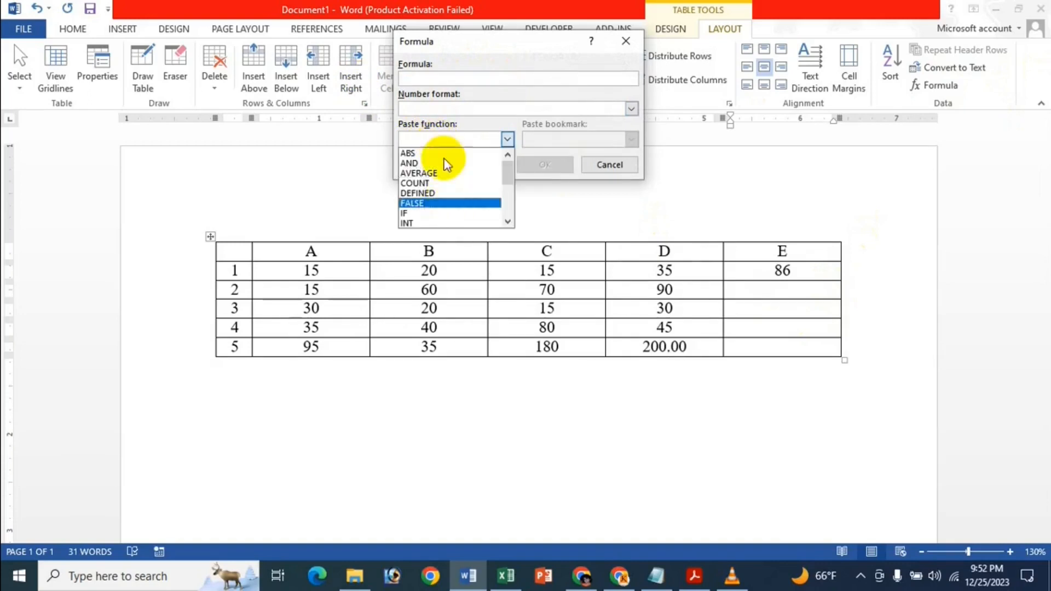
pyautogui.click(432, 172)
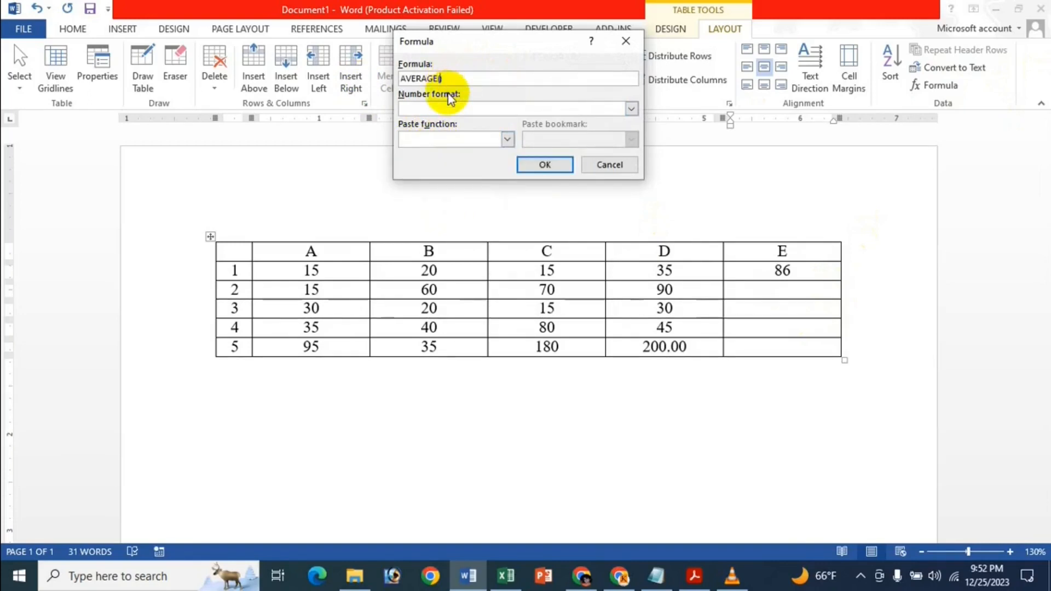
# Complete the row 2 formula as =AVERAGE(LEFT) and insert the average in column E.
pyautogui.write('LEFT')
pyautogui.doubleClick(403, 79)
pyautogui.click(404, 79)
pyautogui.write('=')
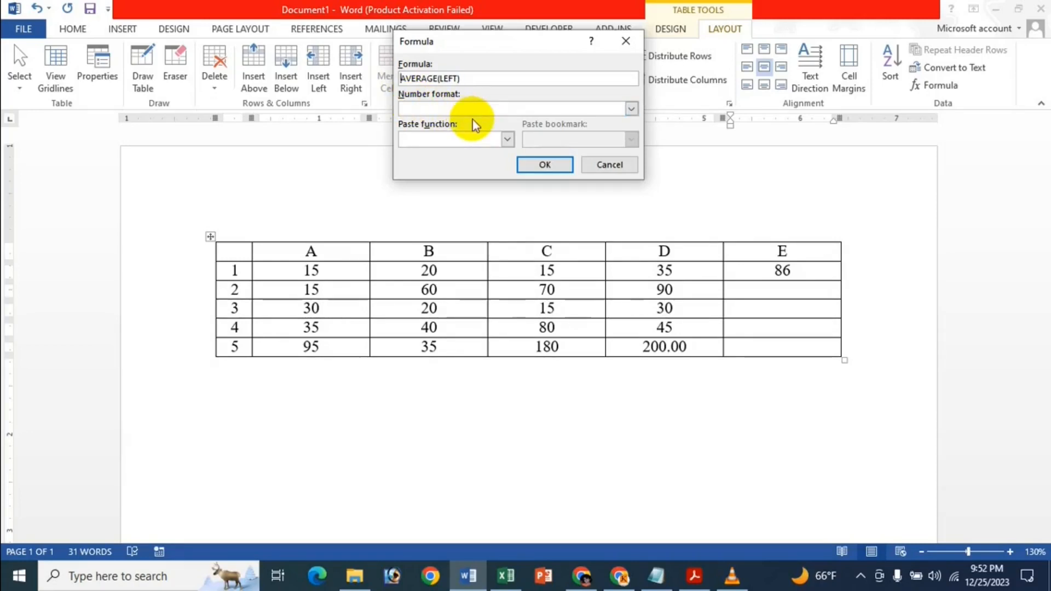
pyautogui.click(539, 163)
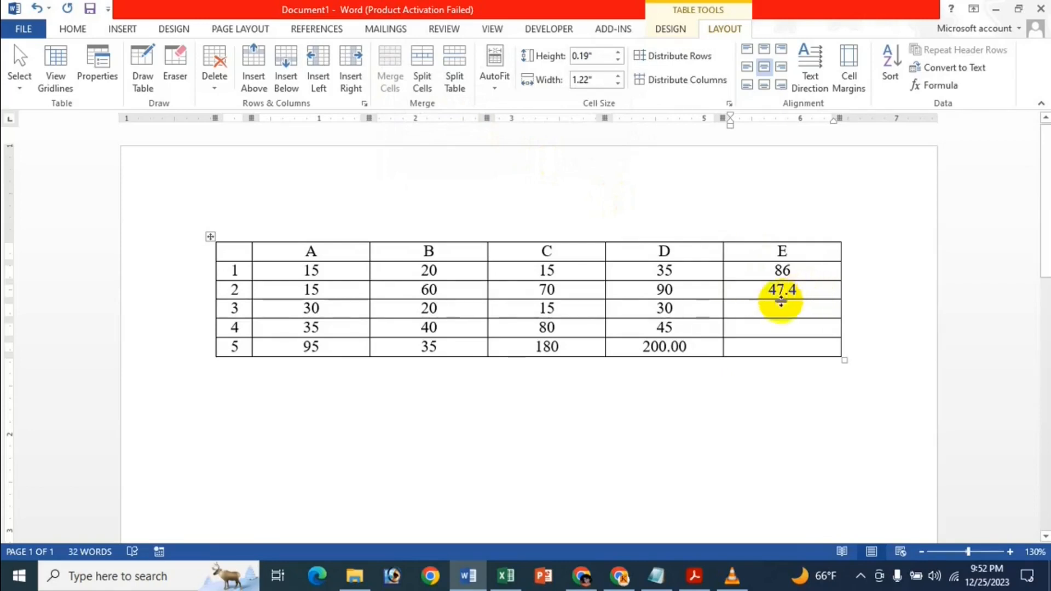
# Replace the default formula for row 3 of column E with the pasted COUNT function.
pyautogui.click(745, 314)
pyautogui.click(934, 84)
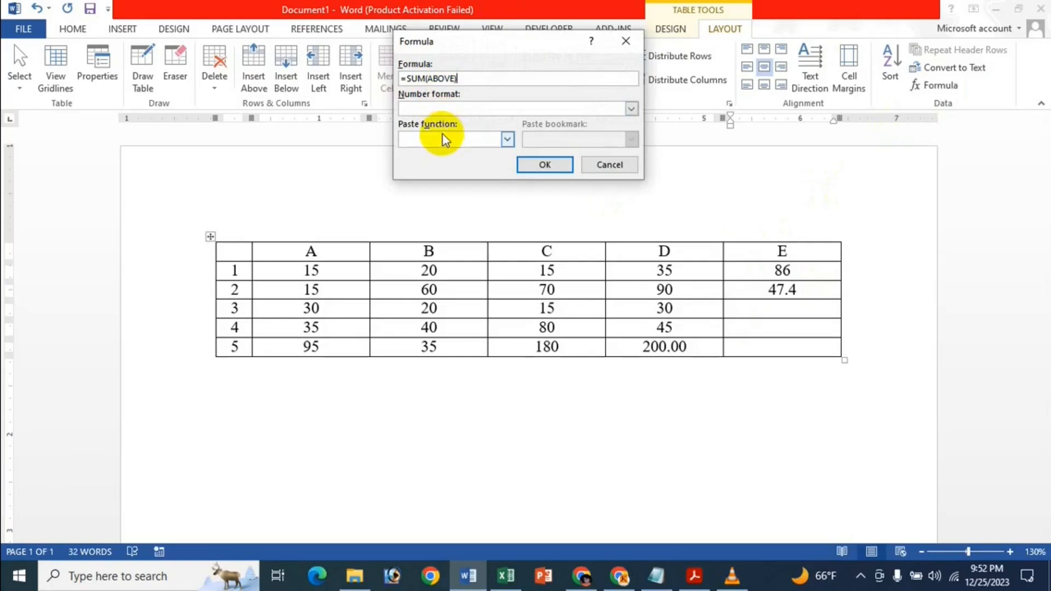
pyautogui.moveTo(469, 79); pyautogui.dragTo(359, 97)
pyautogui.press('Delete')
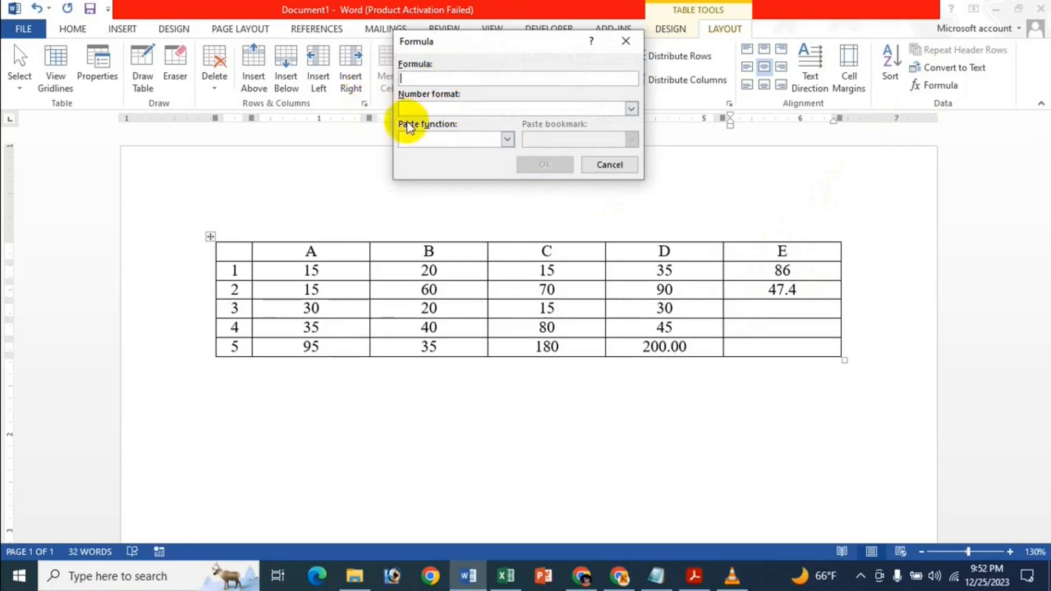
pyautogui.click(432, 138)
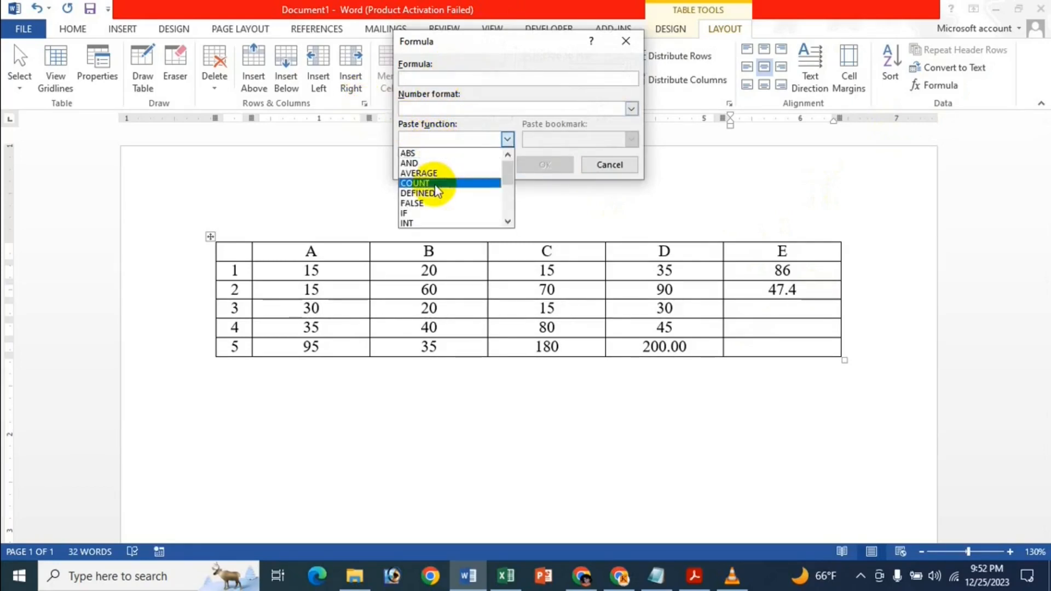
pyautogui.click(435, 184)
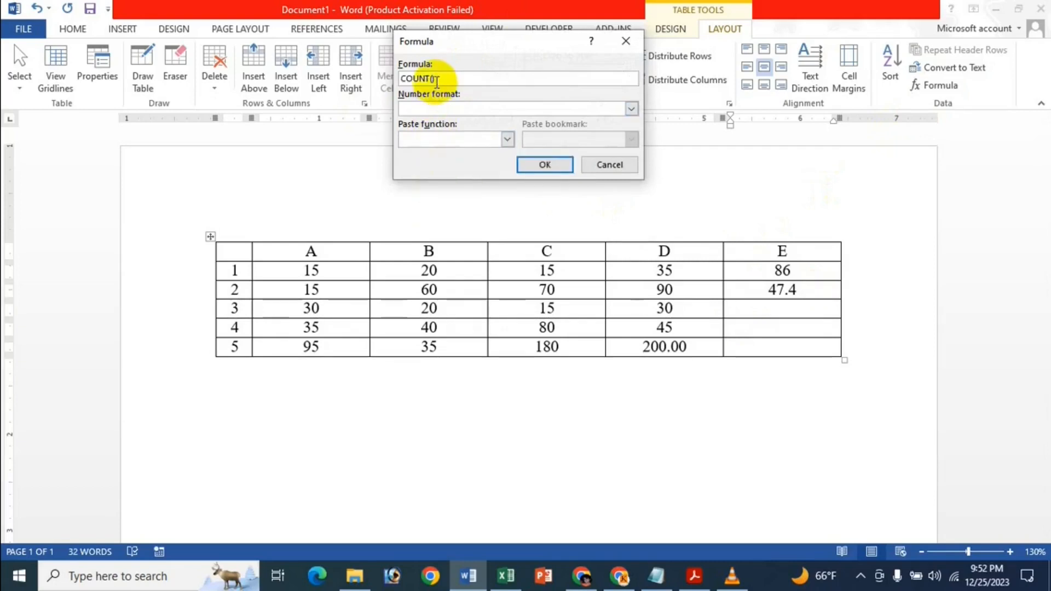
# Complete the row 3 formula as =COUNT(LEFT) and insert the count in column E.
pyautogui.click(401, 78)
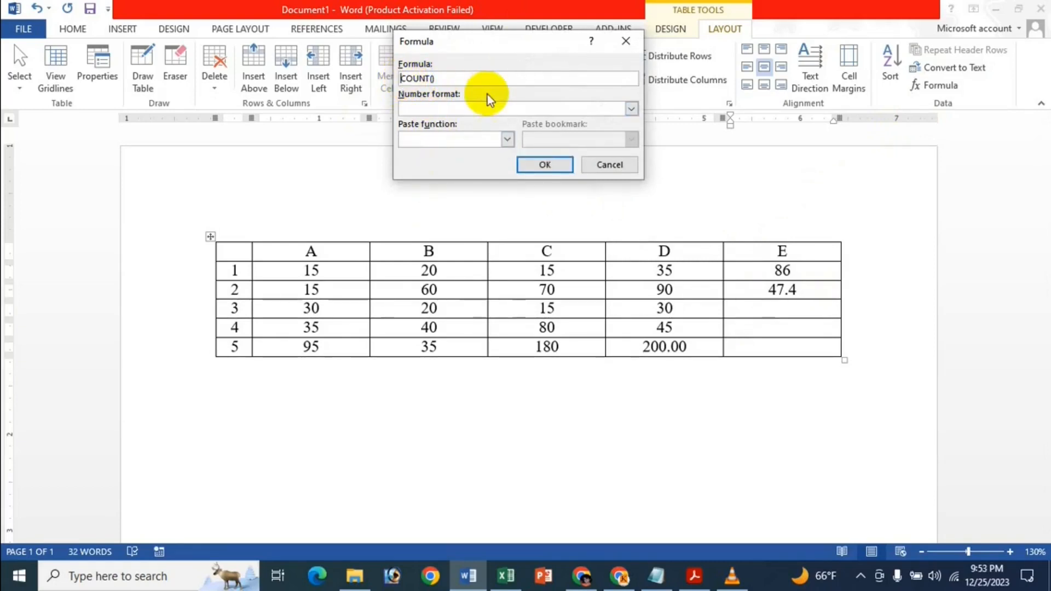
pyautogui.write('=')
pyautogui.press('Right')
pyautogui.press('Right')
pyautogui.press('Right')
pyautogui.press('Right')
pyautogui.press('Right')
pyautogui.press('Right')
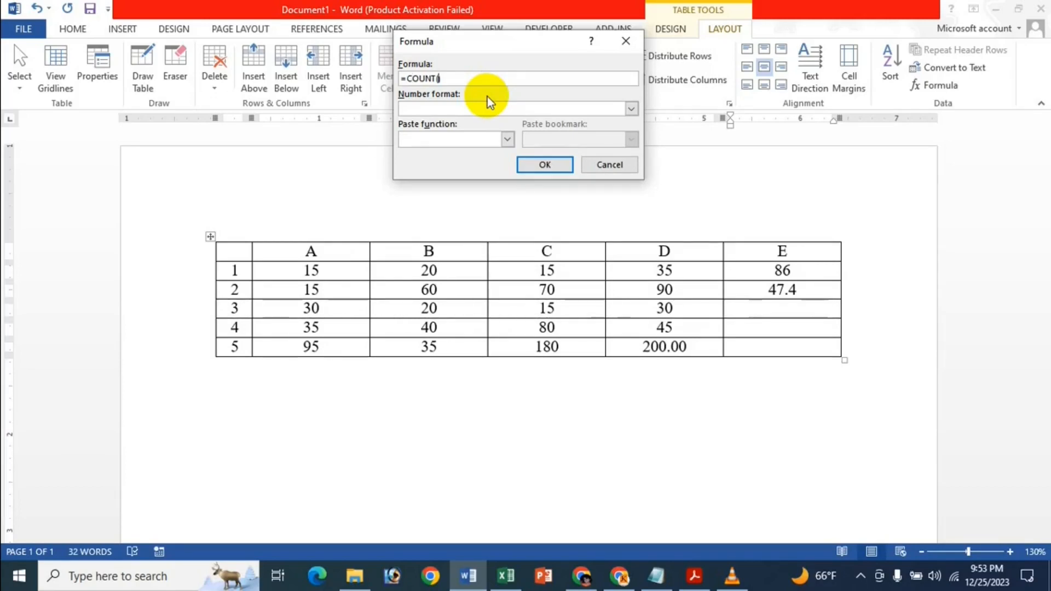
pyautogui.write('LEFT')
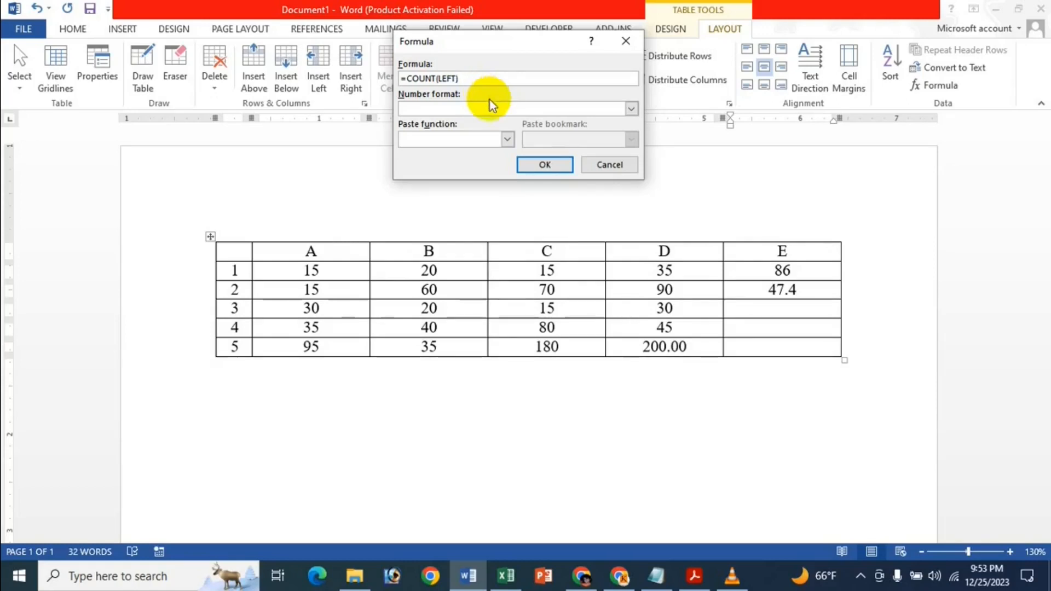
pyautogui.click(531, 165)
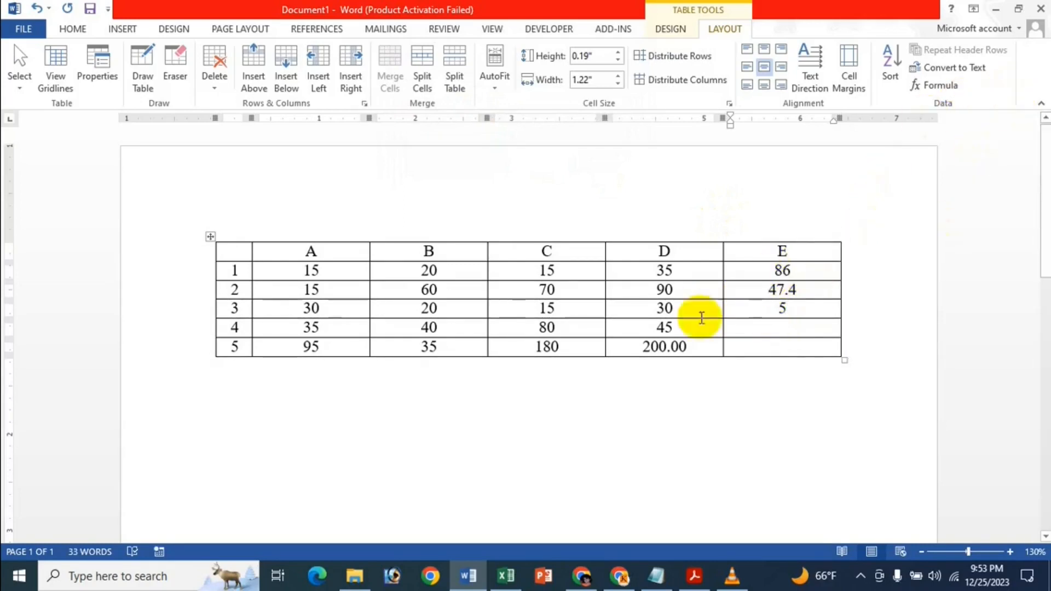
# Clear the calculated results in row 5 from column A to column D.
pyautogui.moveTo(687, 347); pyautogui.dragTo(312, 341)
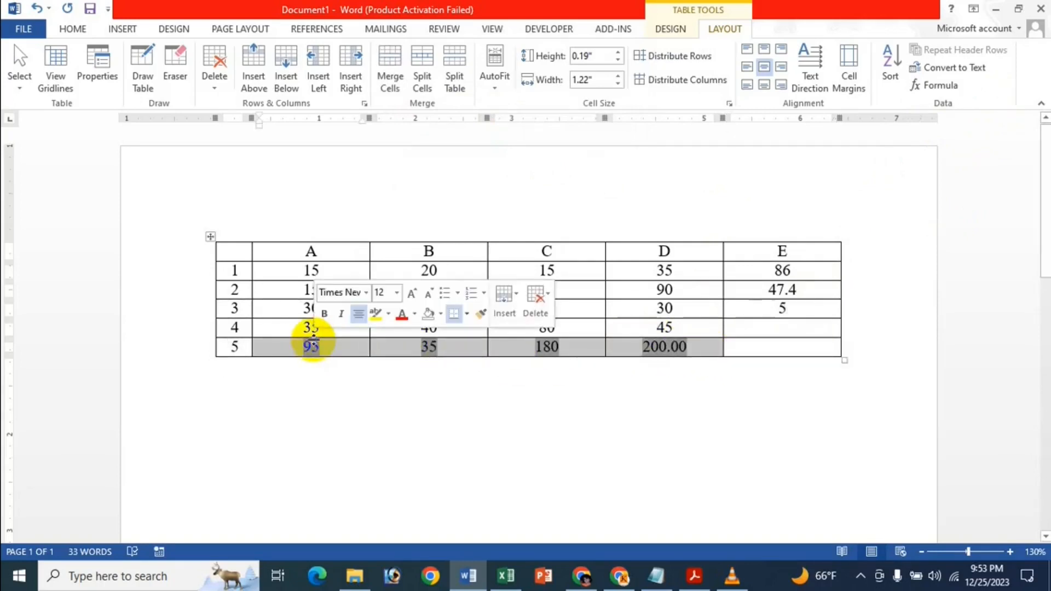
pyautogui.press('Delete')
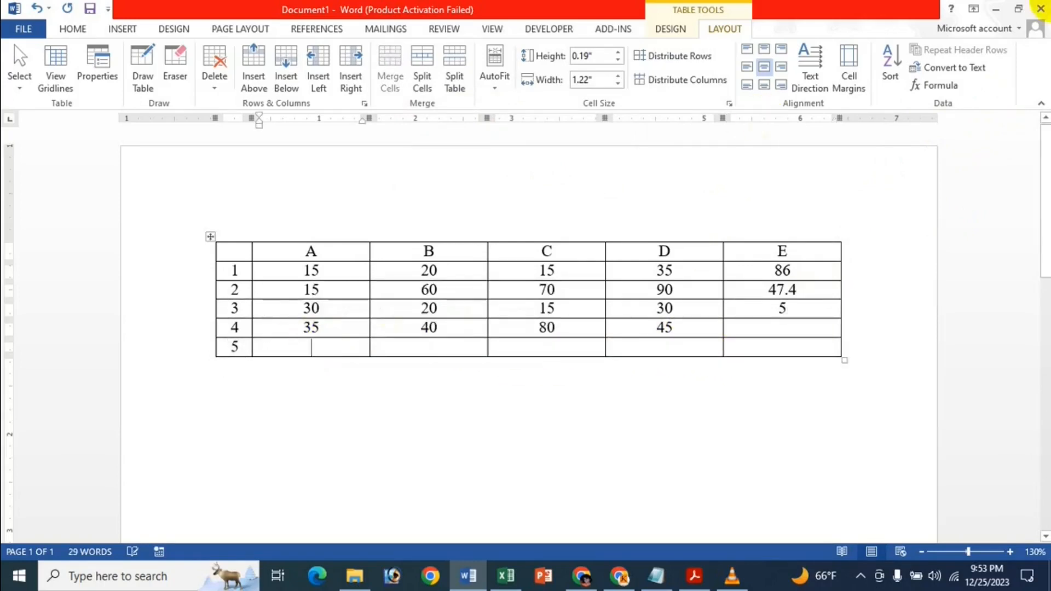
# Insert the cell-reference formula =A3+B2+D4+C5 in row 5 of column A in place of the default SUM formula.
pyautogui.click(937, 87)
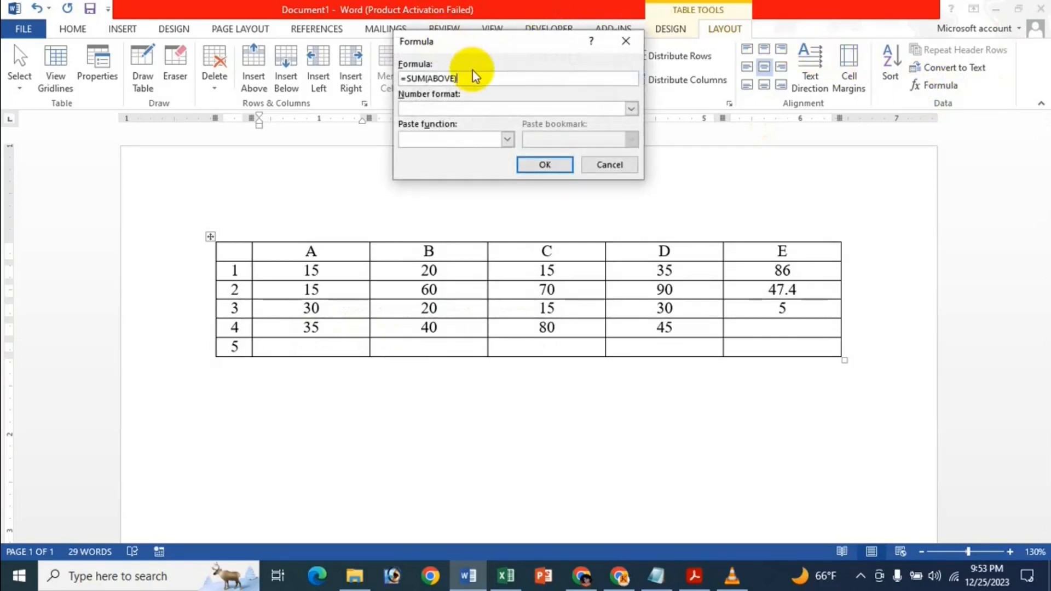
pyautogui.moveTo(471, 78); pyautogui.dragTo(387, 79)
pyautogui.press('BackSpace')
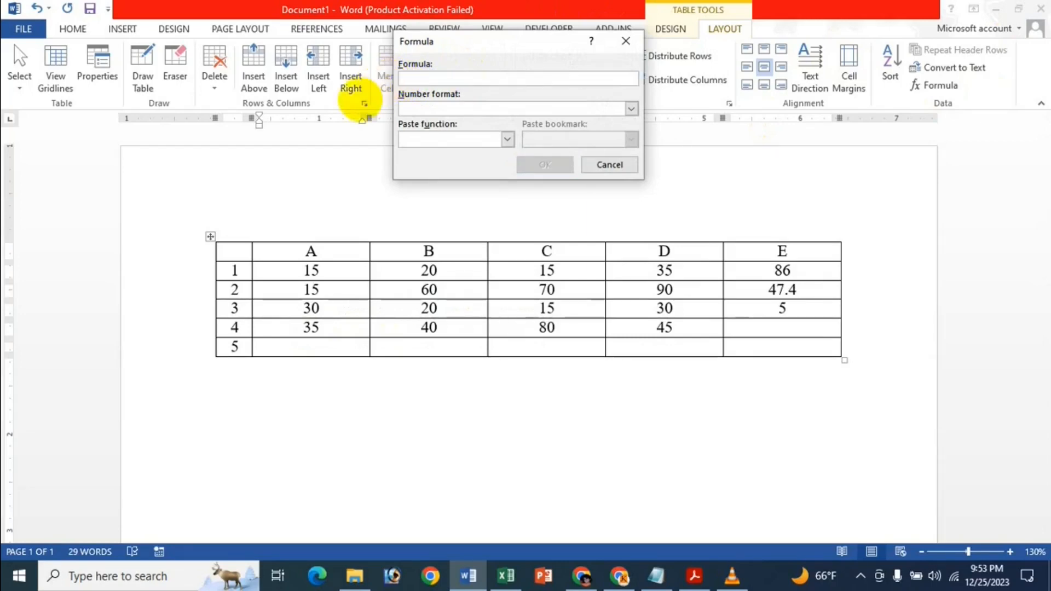
pyautogui.write('=')
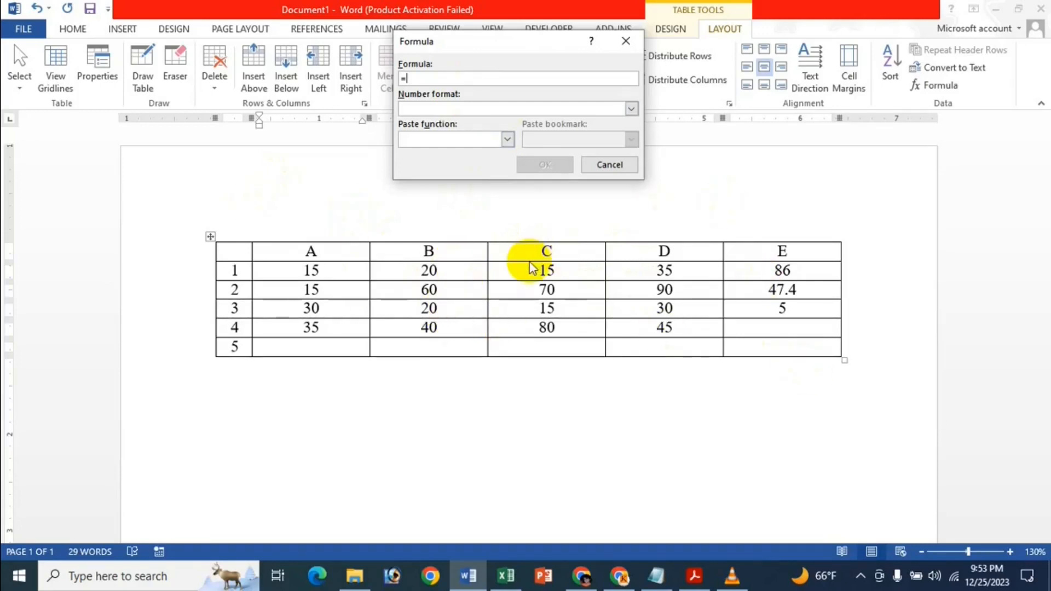
pyautogui.write('A')
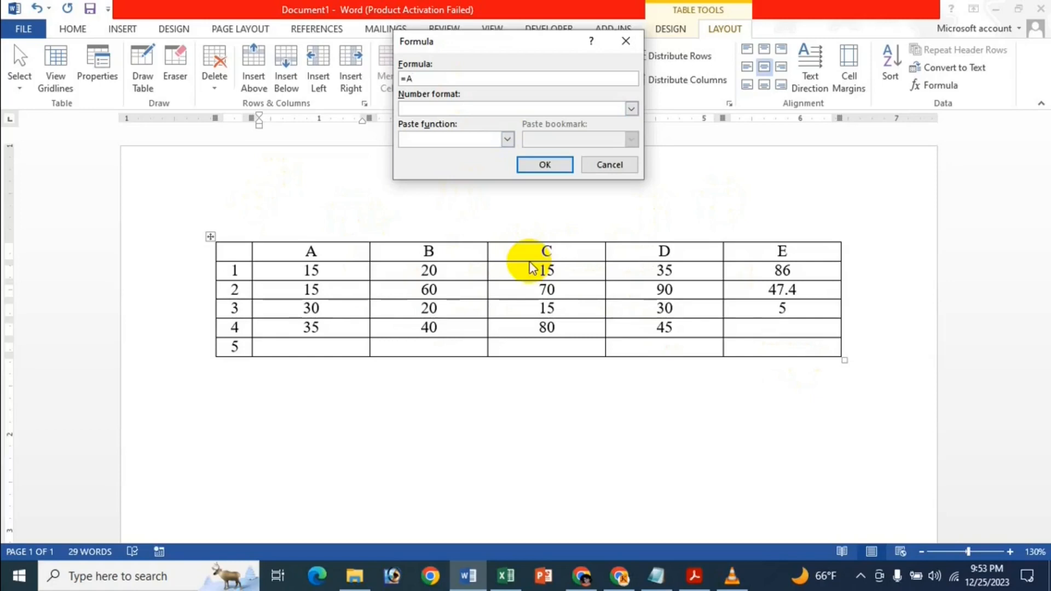
pyautogui.write('3+B2+D')
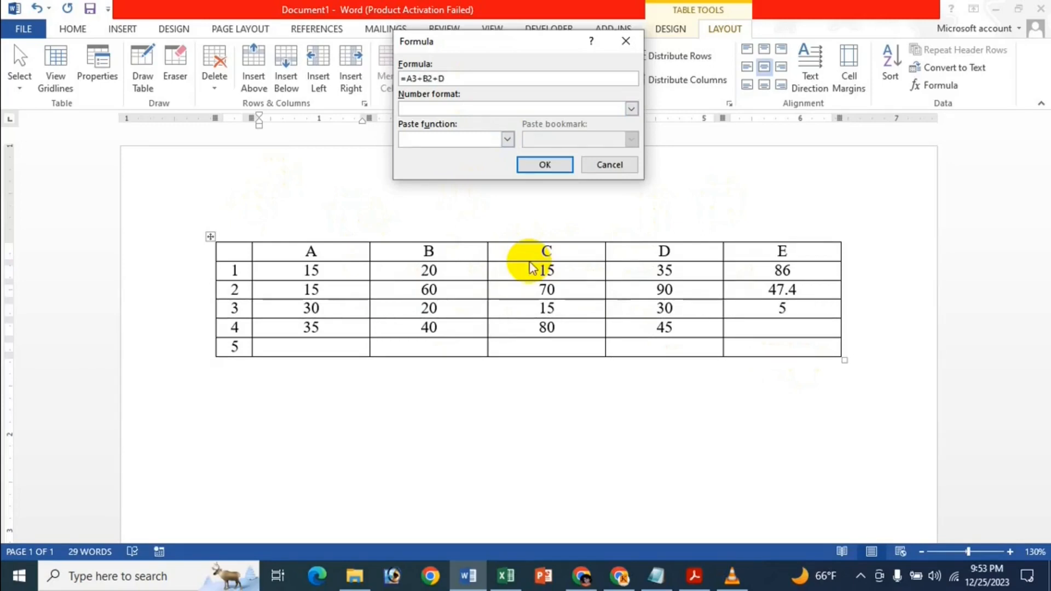
pyautogui.write('4+')
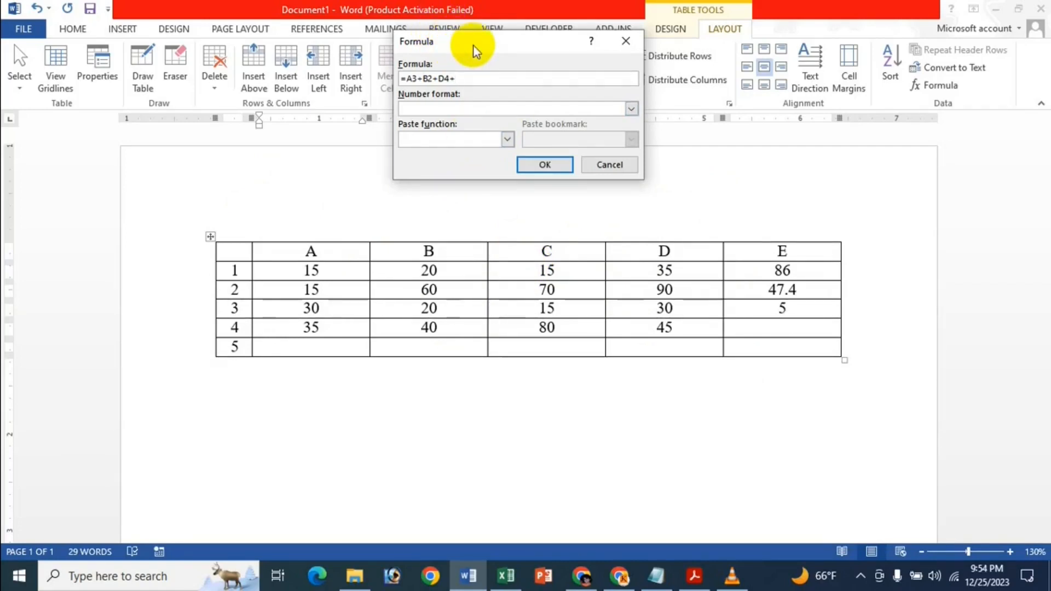
pyautogui.write('E')
pyautogui.write('C5')
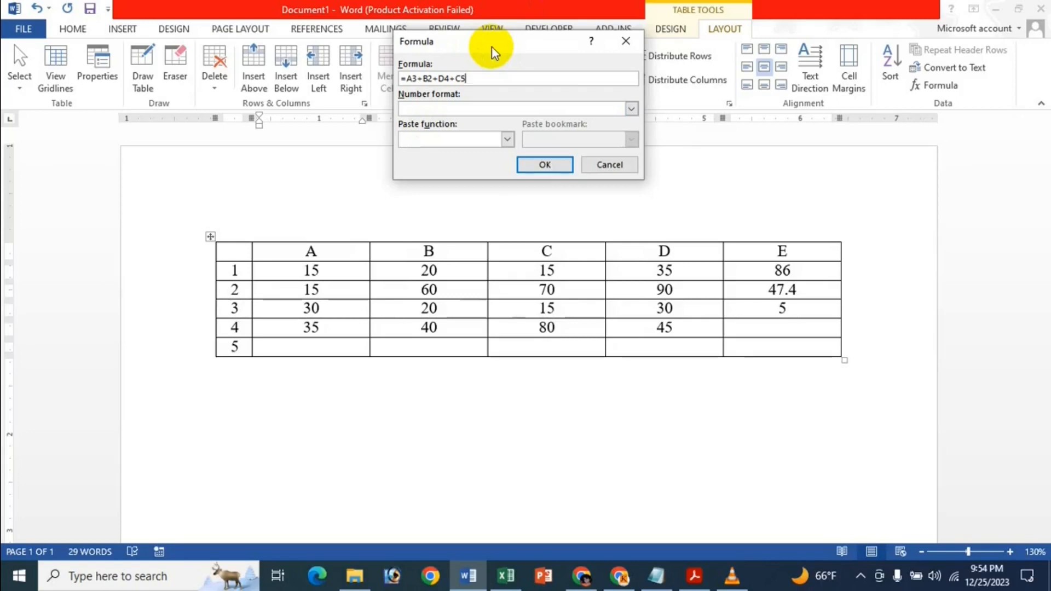
pyautogui.click(548, 156)
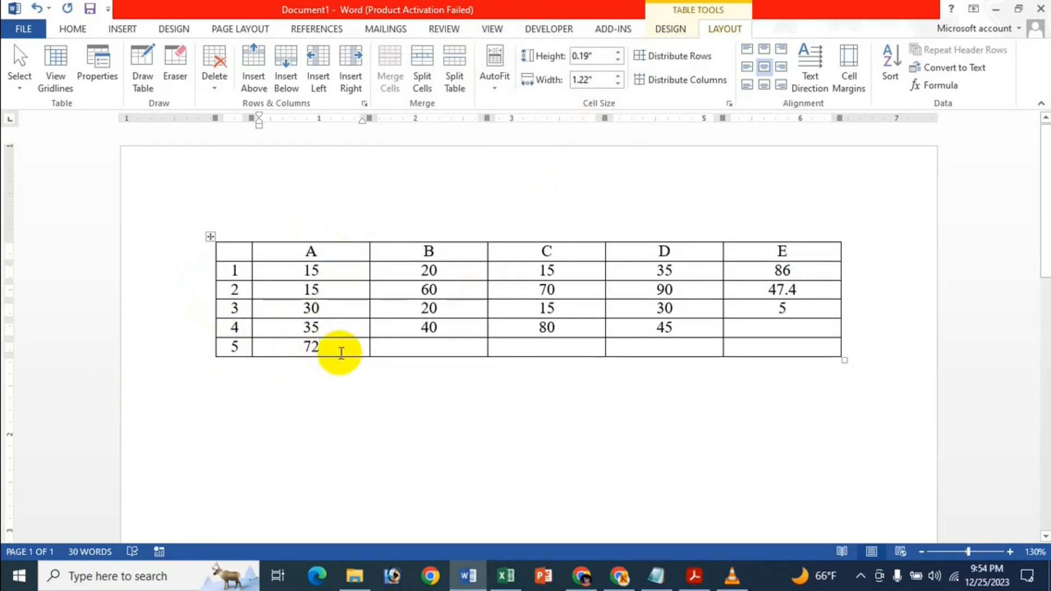
# Try to insert a SUM formula over the range A2 to D5 in row 5 of column B.
pyautogui.click(402, 351)
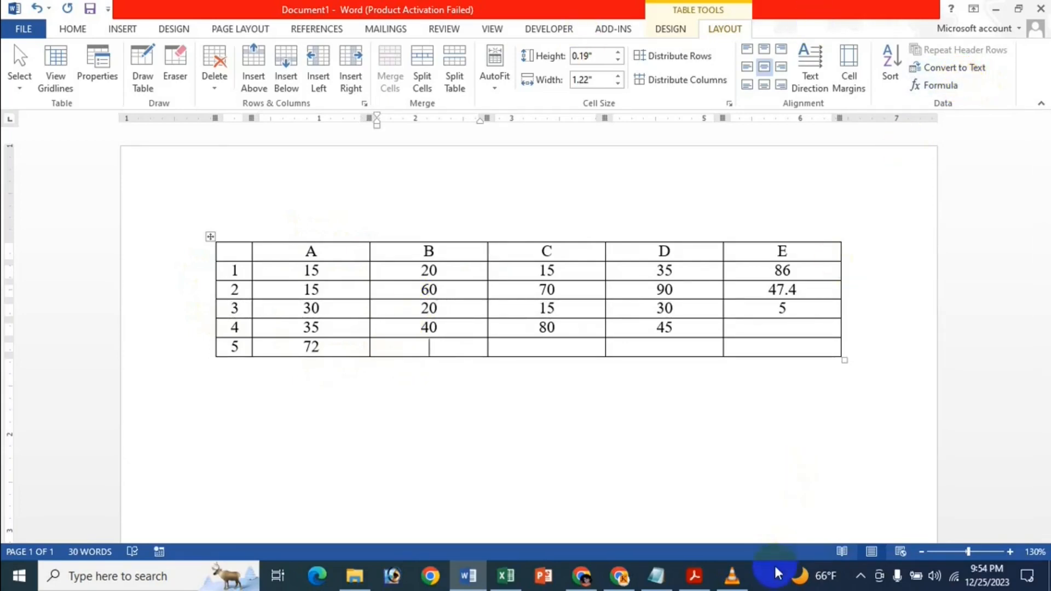
pyautogui.click(934, 89)
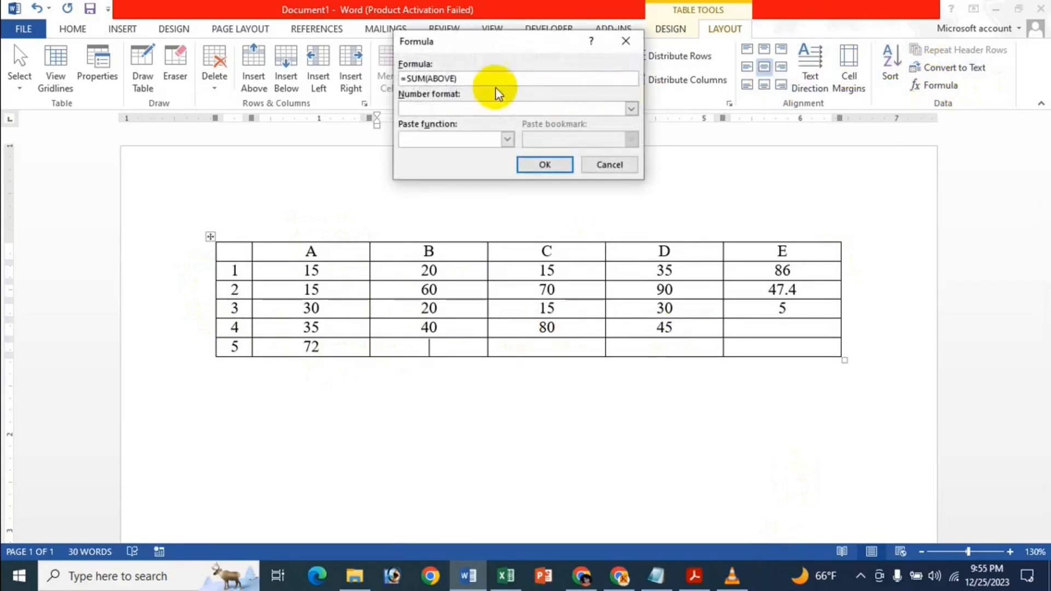
pyautogui.moveTo(458, 80); pyautogui.dragTo(428, 84)
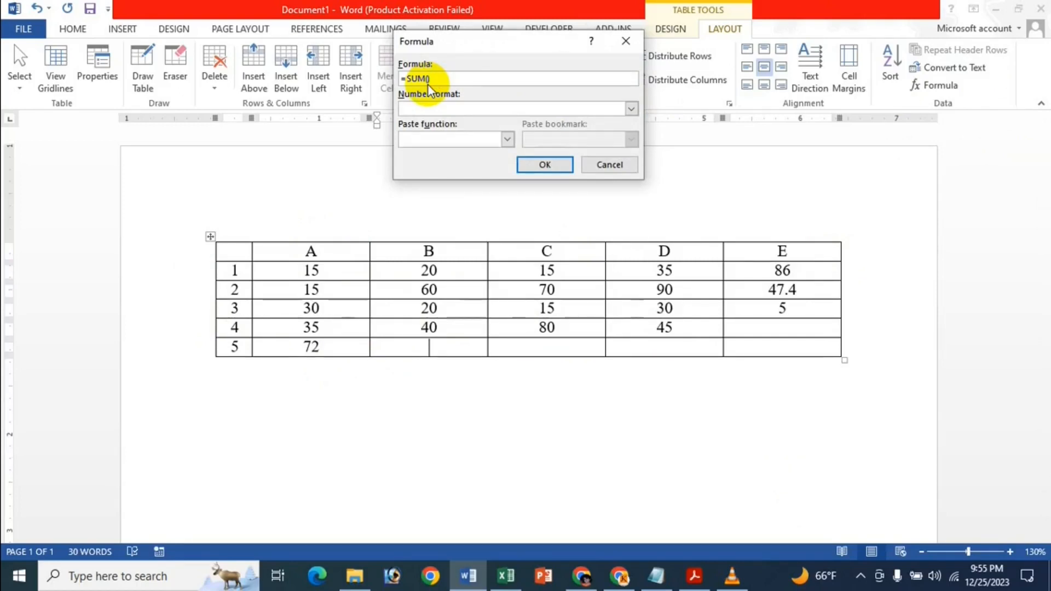
pyautogui.write('A3')
pyautogui.press('BackSpace')
pyautogui.write('2')
pyautogui.write(":'D5")
pyautogui.click(547, 160)
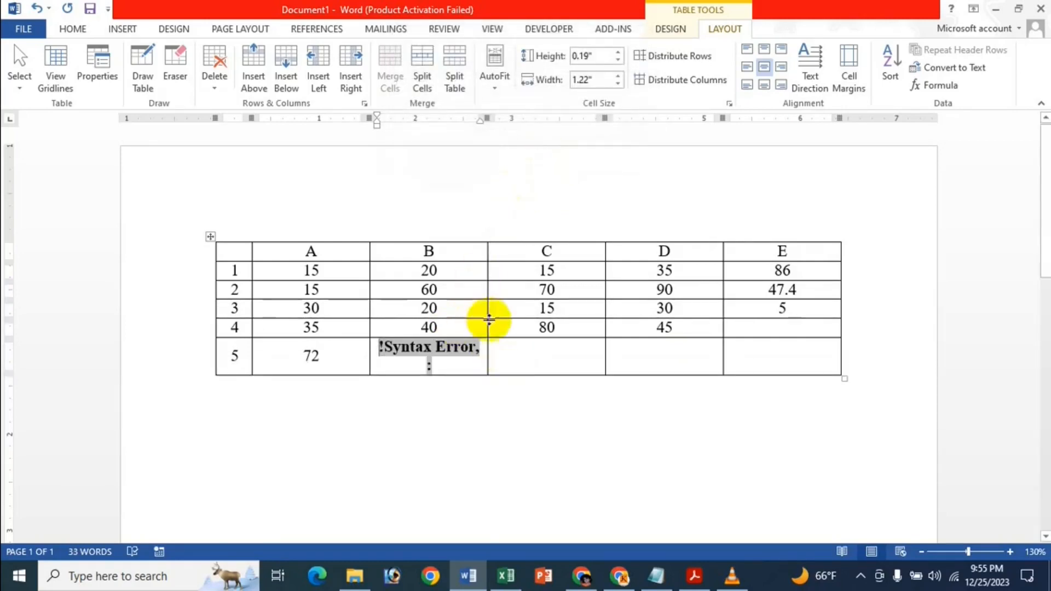
# Correct the formula in row 5 of column B to =SUM(A2:D5) and insert the recalculated result.
pyautogui.click(945, 89)
pyautogui.click(440, 78)
pyautogui.press('Delete')
pyautogui.press('BackSpace')
pyautogui.press('BackSpace')
pyautogui.press('BackSpace')
pyautogui.press('BackSpace')
pyautogui.press('BackSpace')
pyautogui.press('BackSpace')
pyautogui.press('BackSpace')
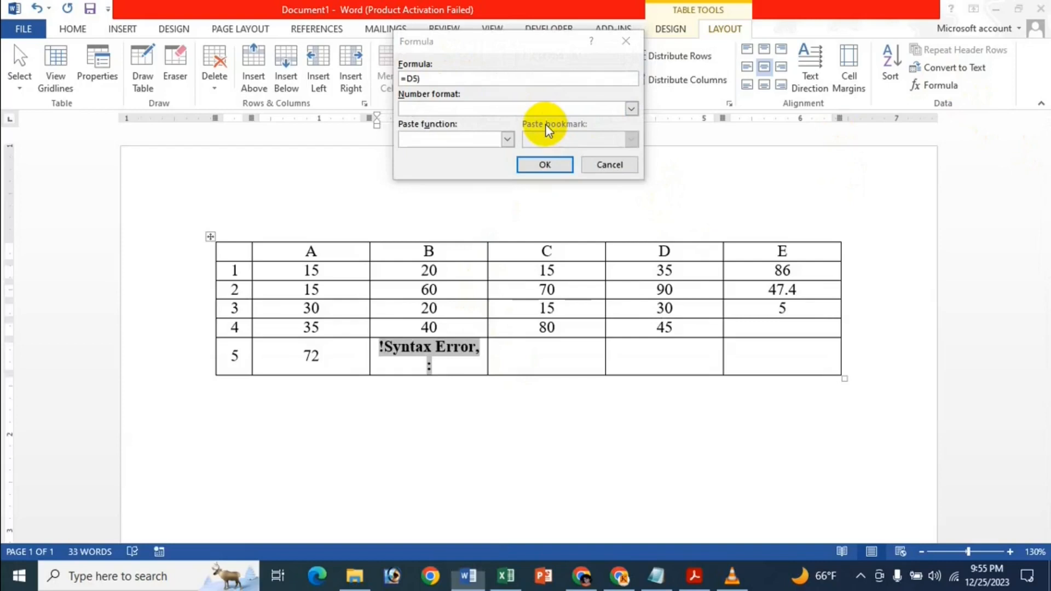
pyautogui.press('super')
pyautogui.click(560, 79)
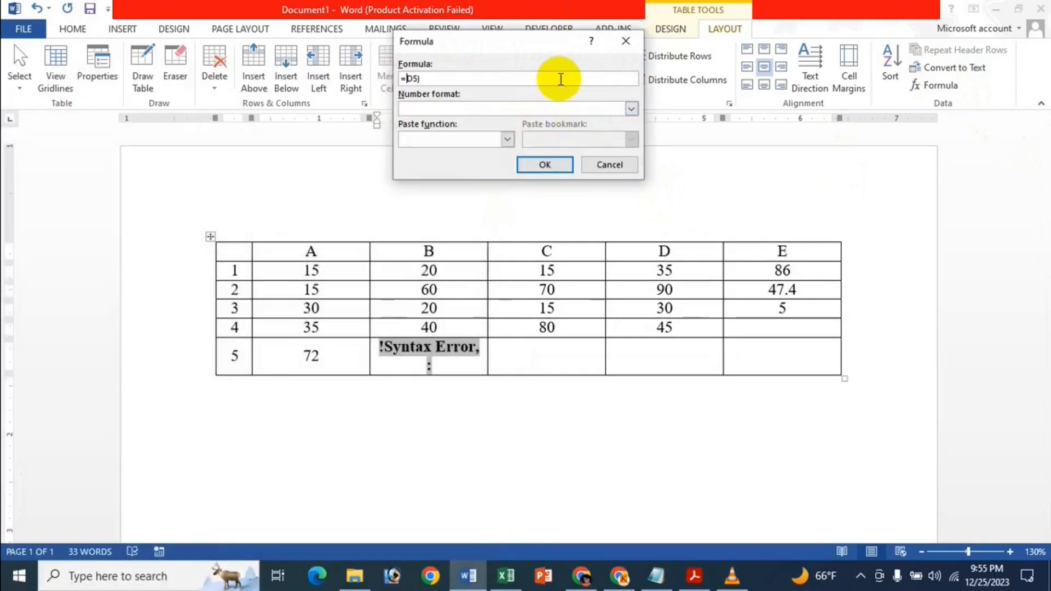
pyautogui.hotkey('ctrl', 'z')
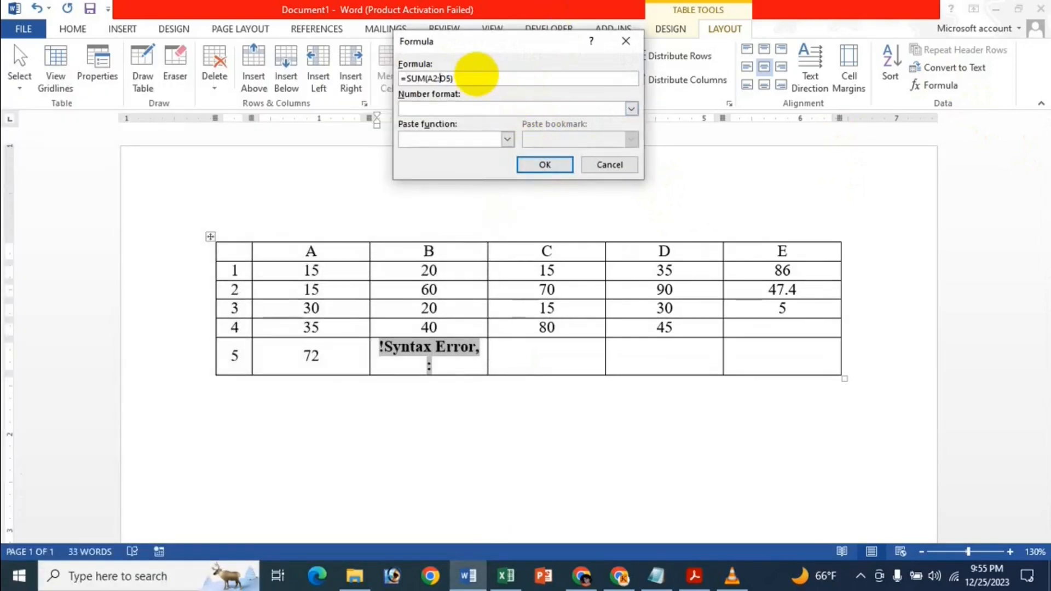
pyautogui.click(543, 165)
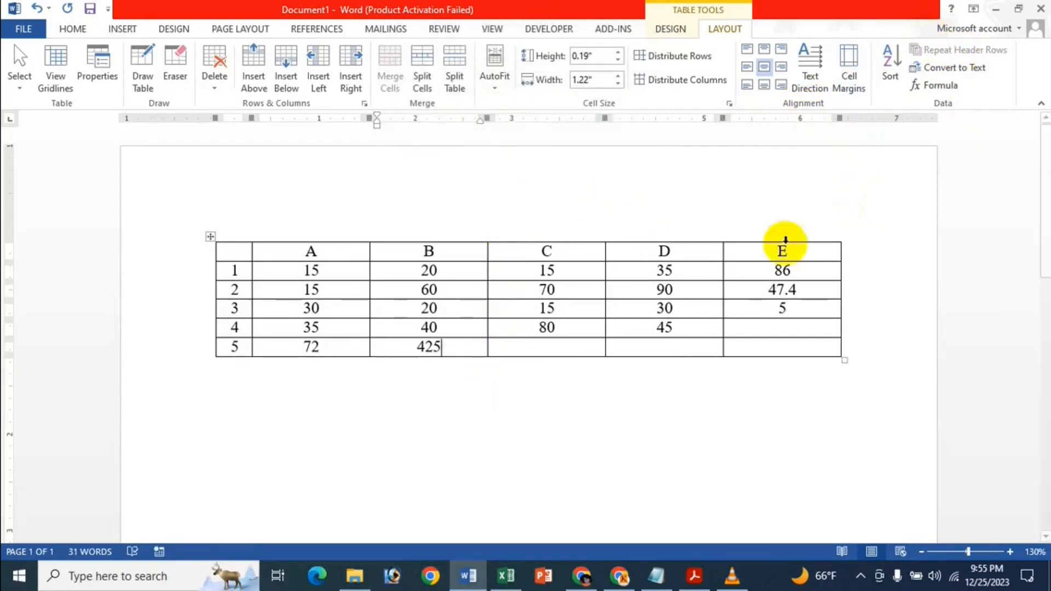
# Start a formula in row 5 of column C, check the available functions, and clear the whole expression.
pyautogui.click(547, 344)
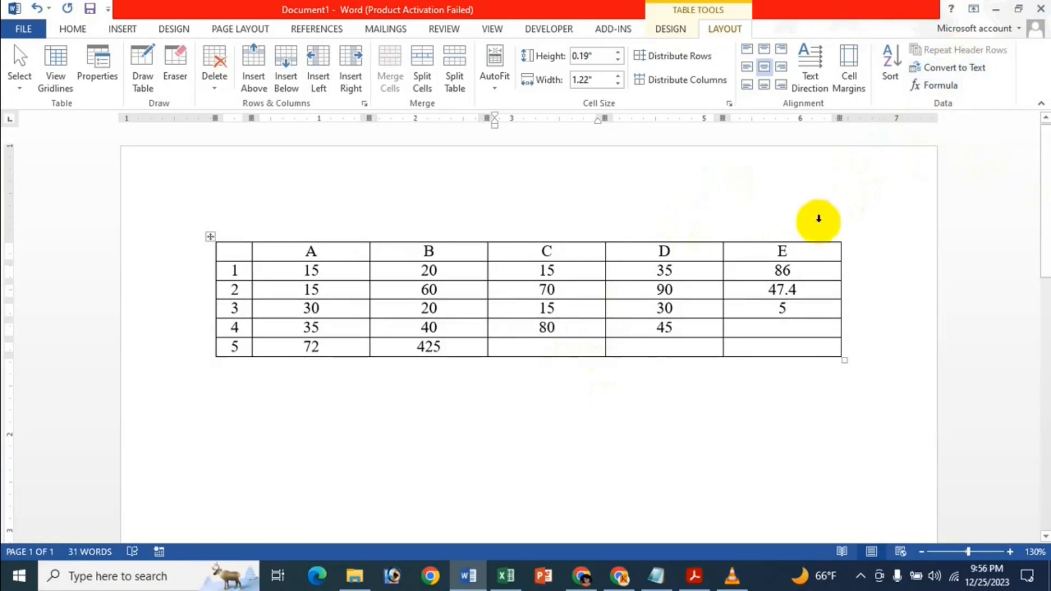
pyautogui.click(933, 85)
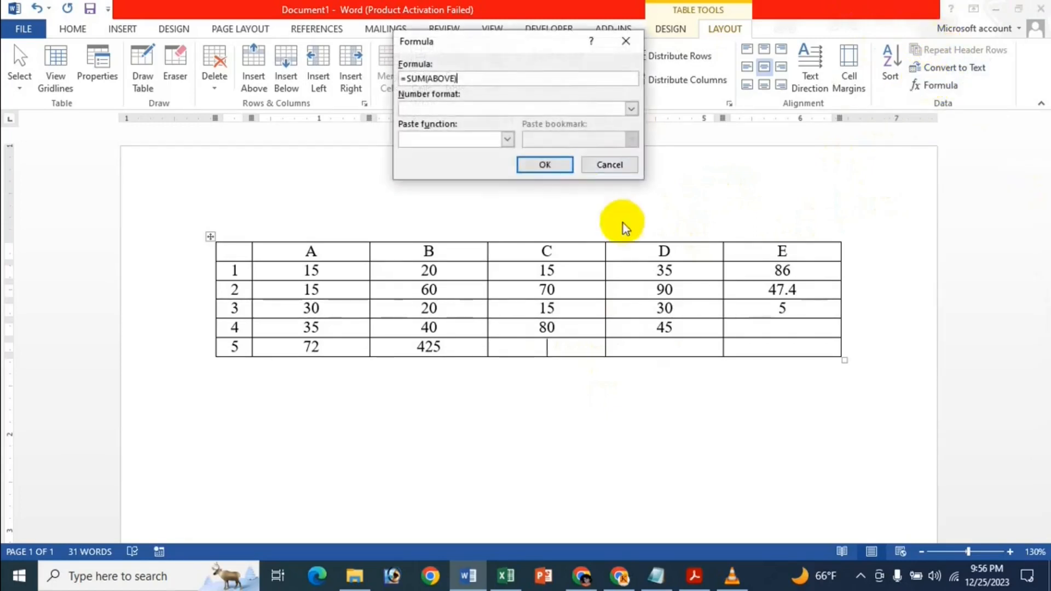
pyautogui.click(461, 140)
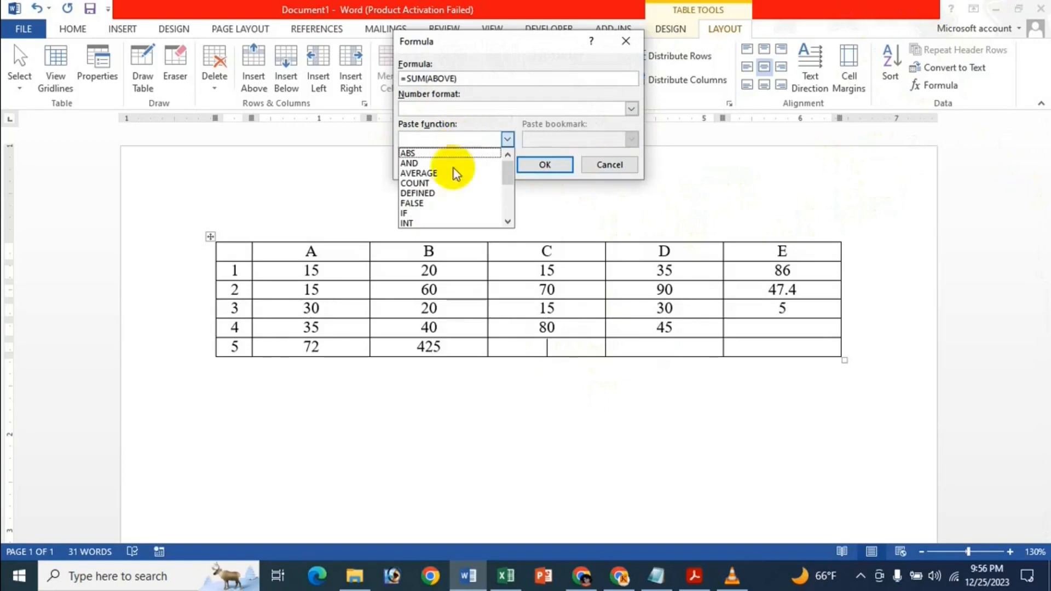
pyautogui.scroll(-2, 466, 224)
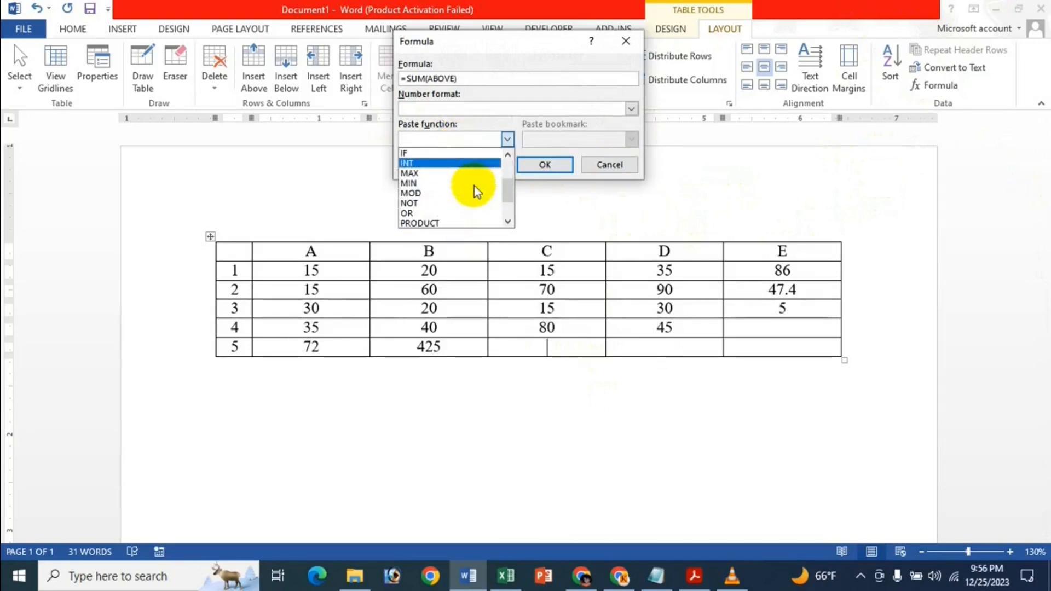
pyautogui.click(537, 53)
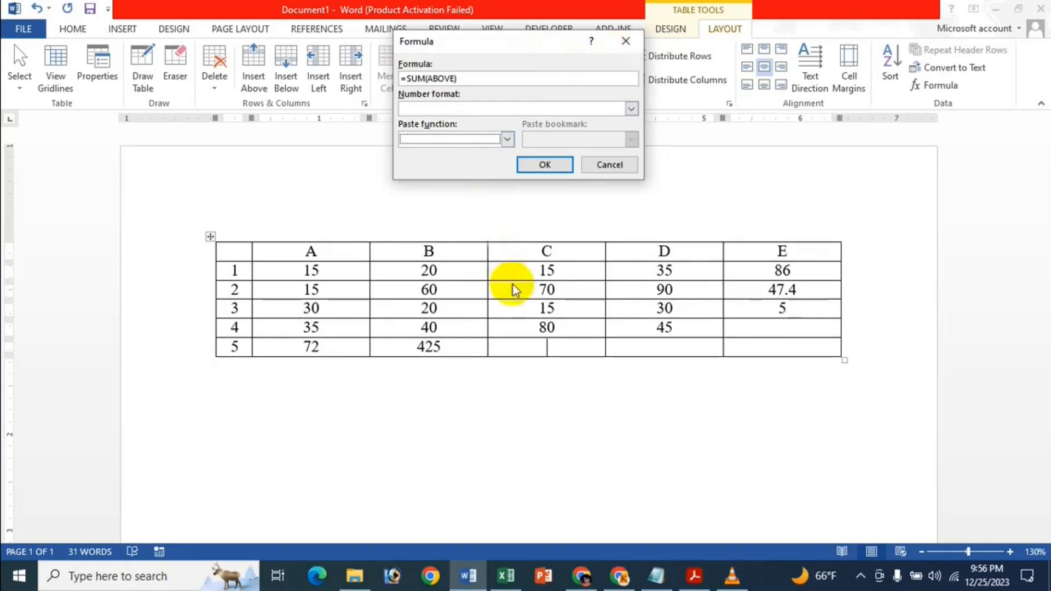
pyautogui.click(462, 137)
pyautogui.scroll(-2, 458, 191)
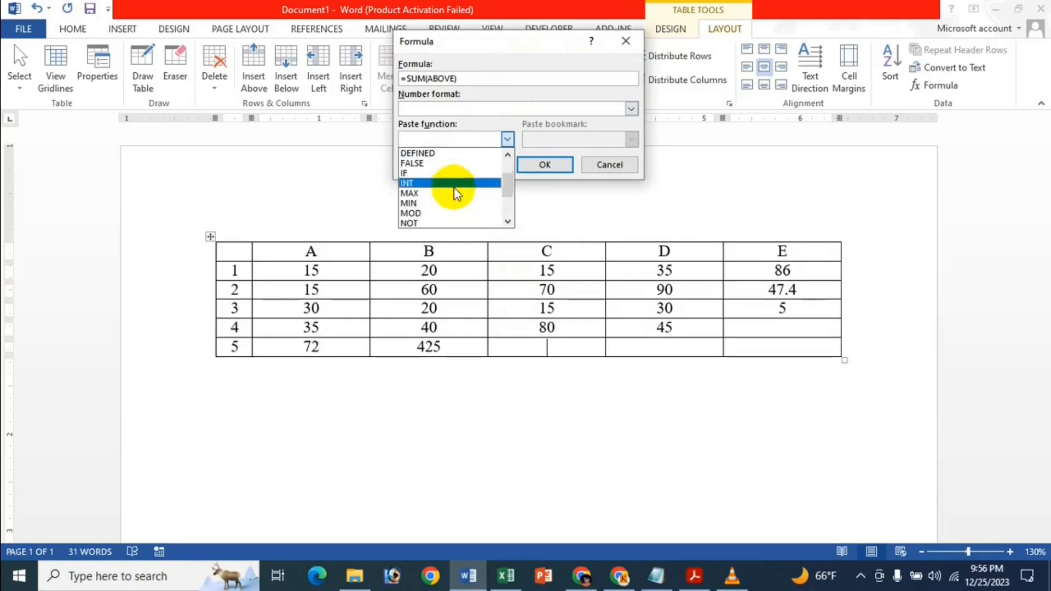
pyautogui.scroll(-1, 436, 227)
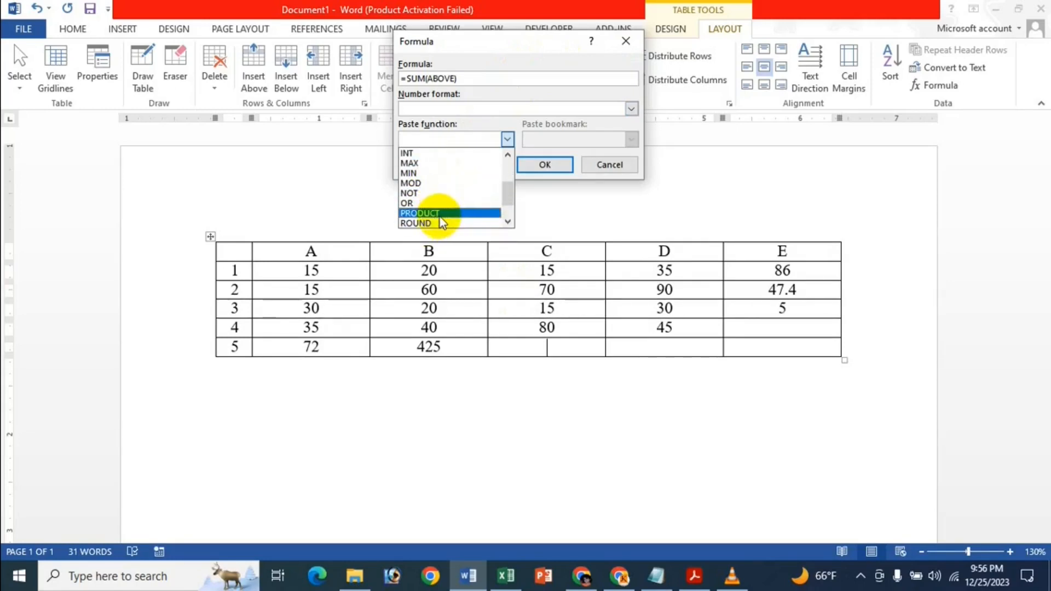
pyautogui.click(439, 217)
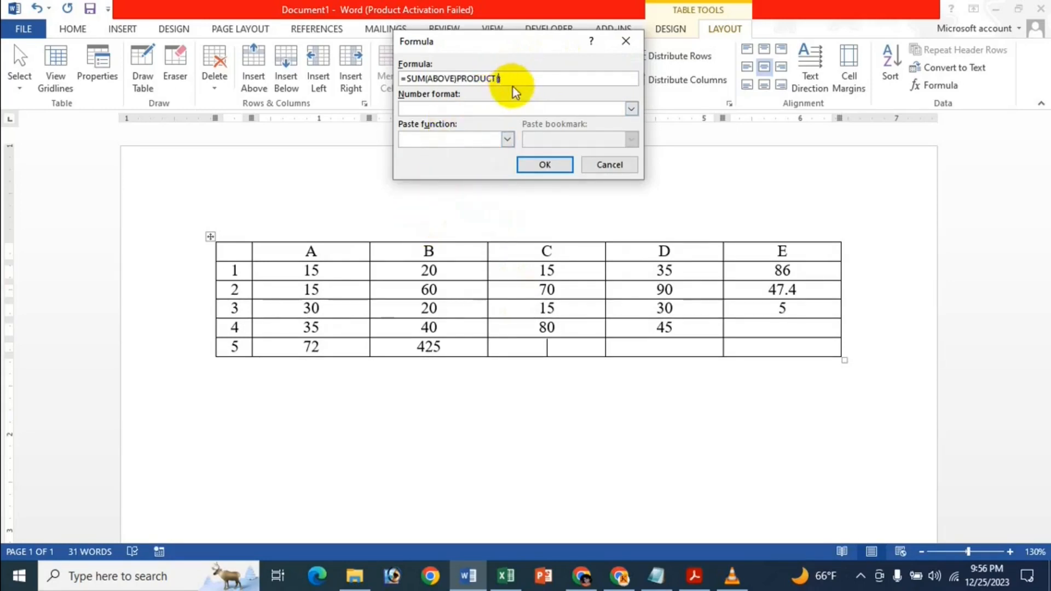
pyautogui.moveTo(516, 77); pyautogui.dragTo(400, 78)
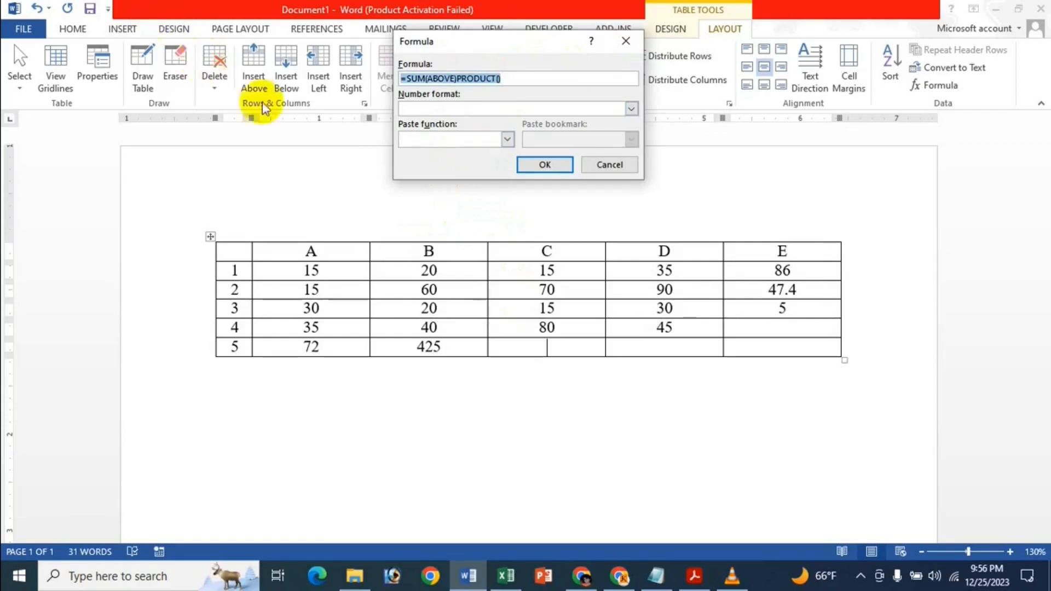
pyautogui.press('BackSpace')
# Build the formula =PRODUCT(ABOVE) from the pasted PRODUCT function and insert the result in row 5 of column C.
pyautogui.click(441, 145)
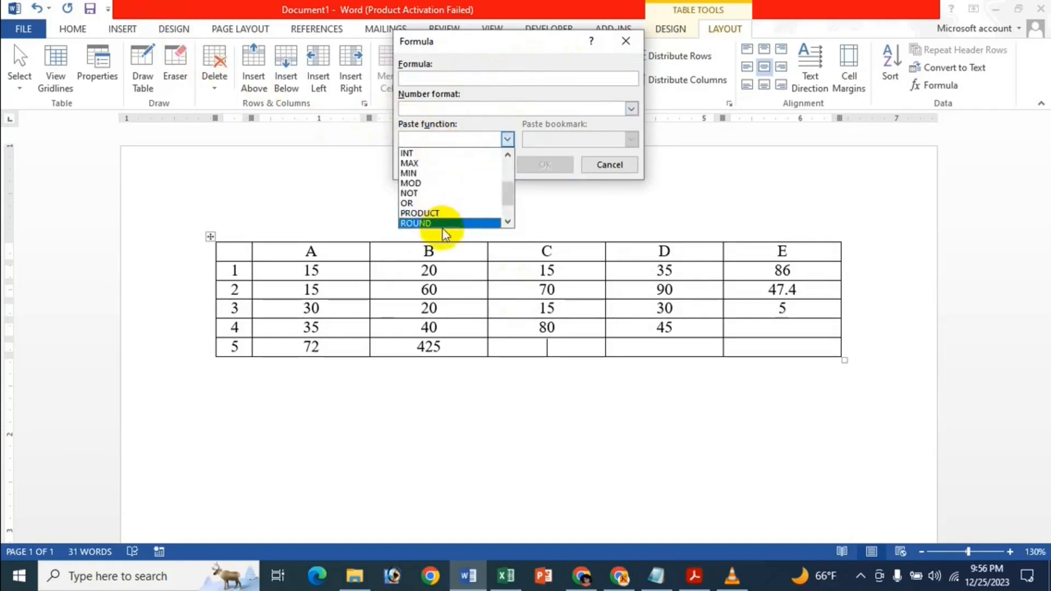
pyautogui.click(450, 213)
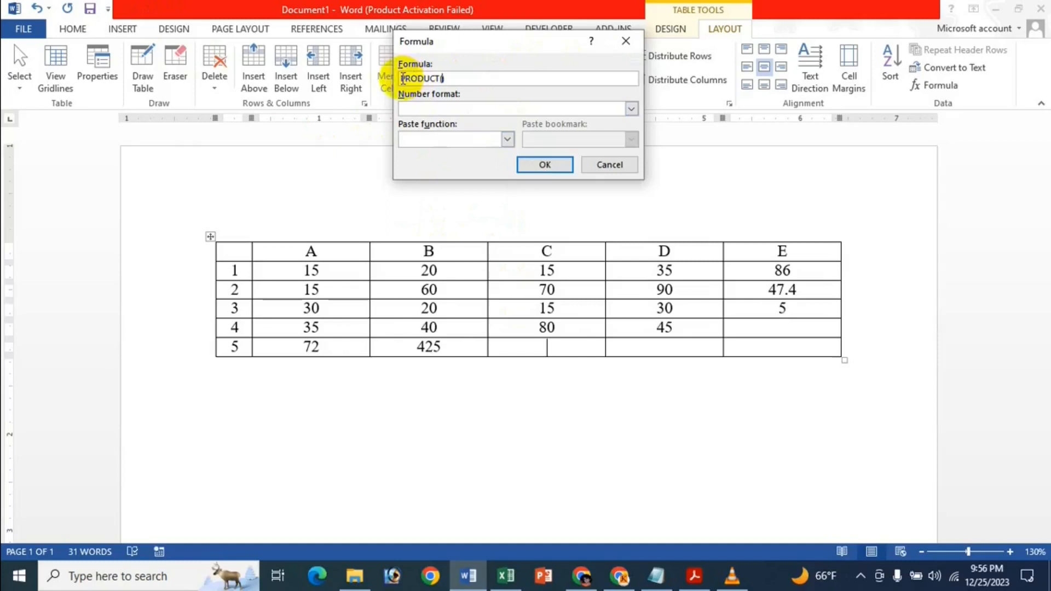
pyautogui.write('=')
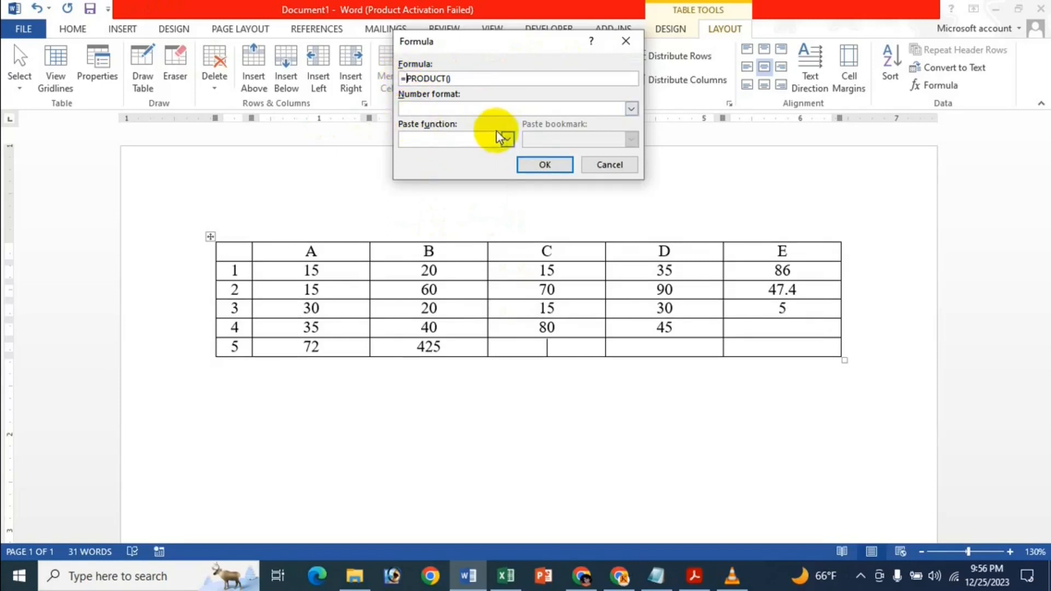
pyautogui.click(449, 79)
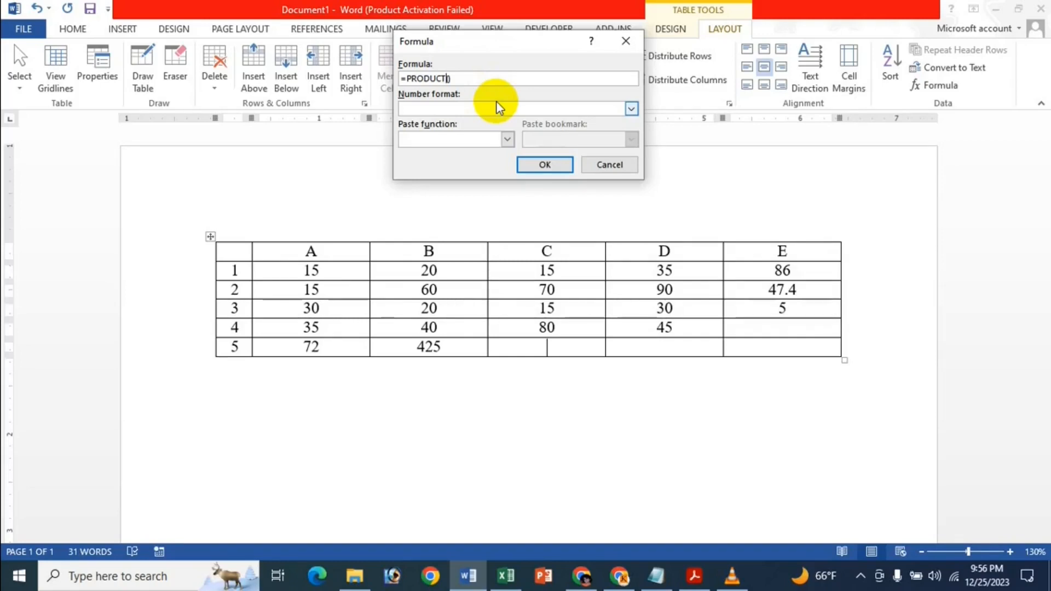
pyautogui.write('ABOVE')
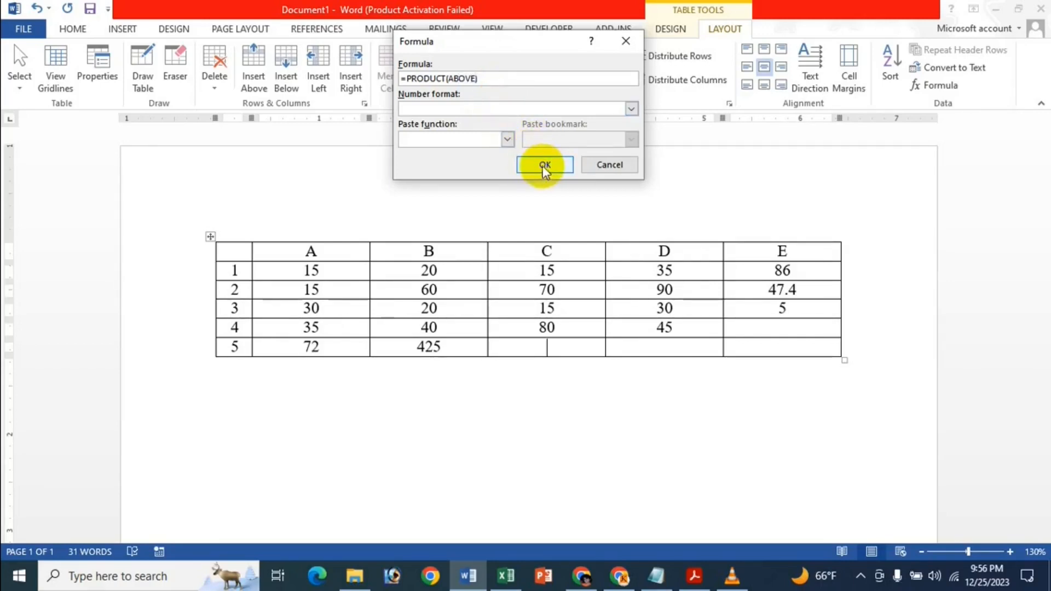
pyautogui.click(534, 165)
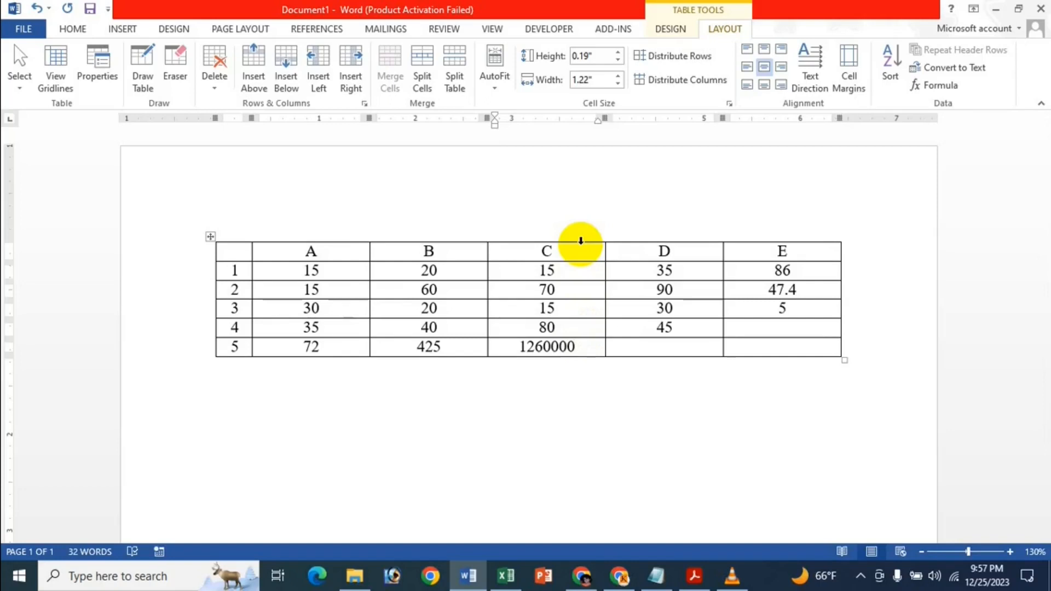
# Switch to the Acrobat window to view the lesson's title PDF.
pyautogui.moveTo(702, 581)
pyautogui.click(687, 479)
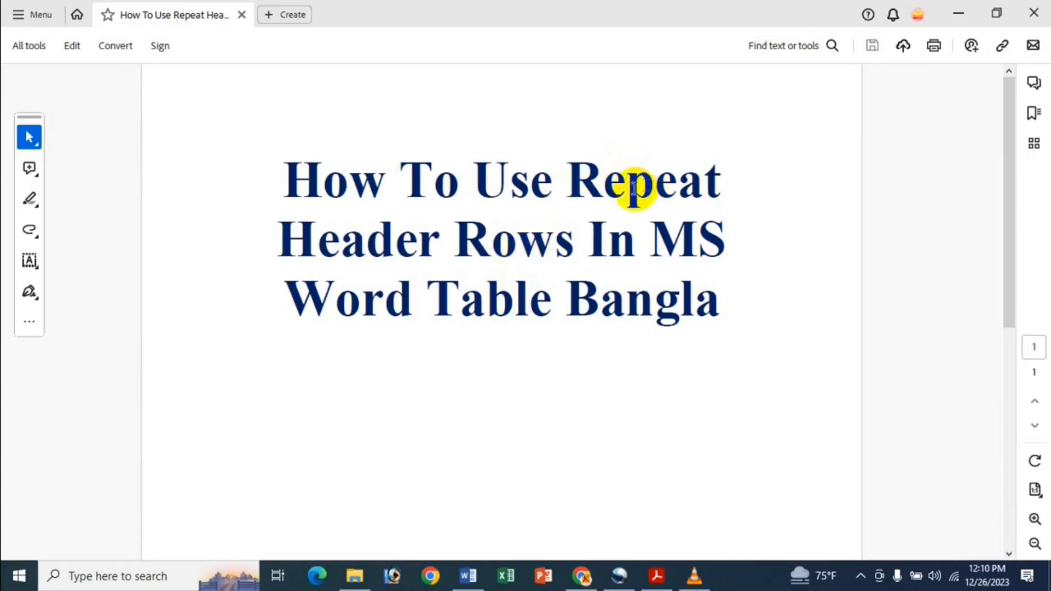
# Switch back to the Table Data document in Word and look over where the product table breaks across pages.
pyautogui.click(957, 8)
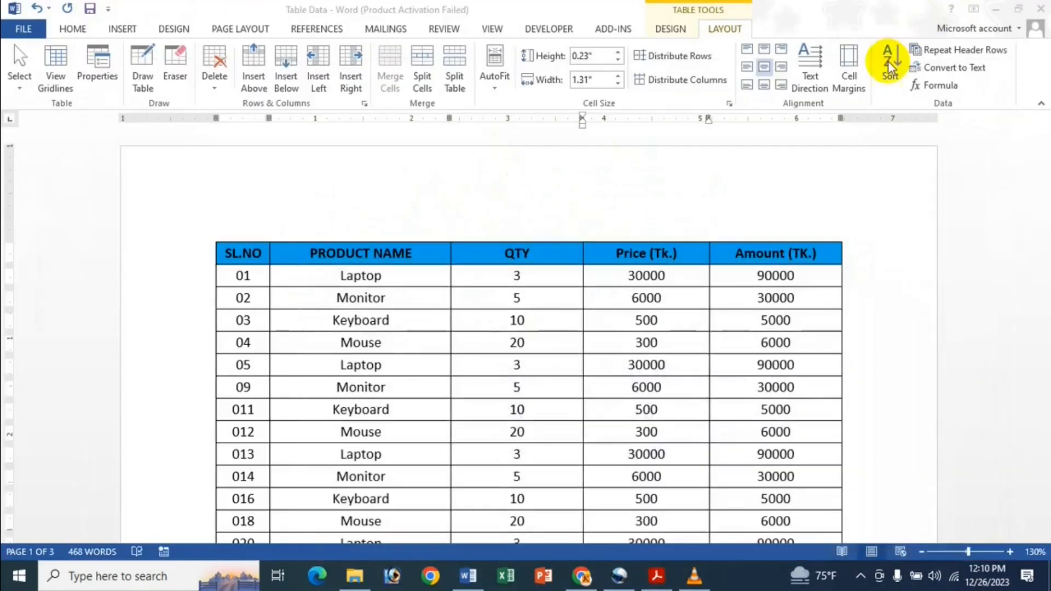
pyautogui.click(674, 295)
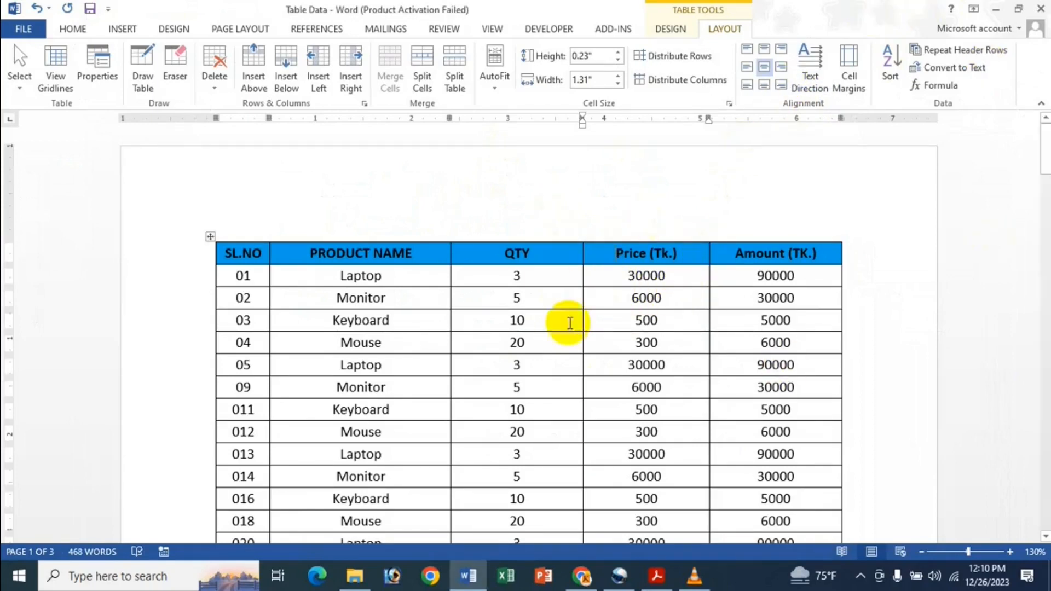
pyautogui.scroll(-20, 919, 269)
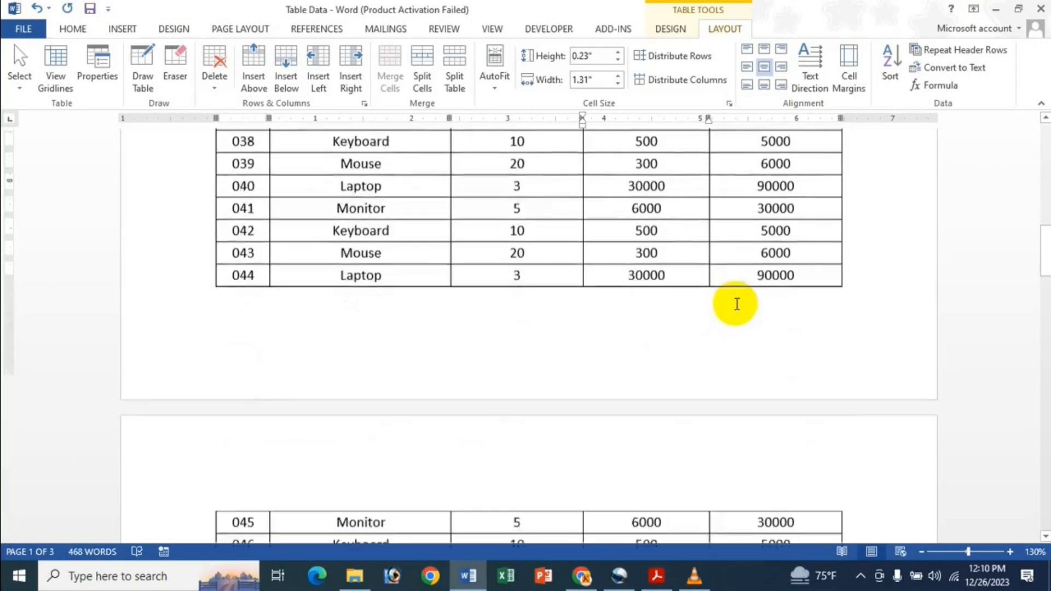
pyautogui.scroll(20, 731, 290)
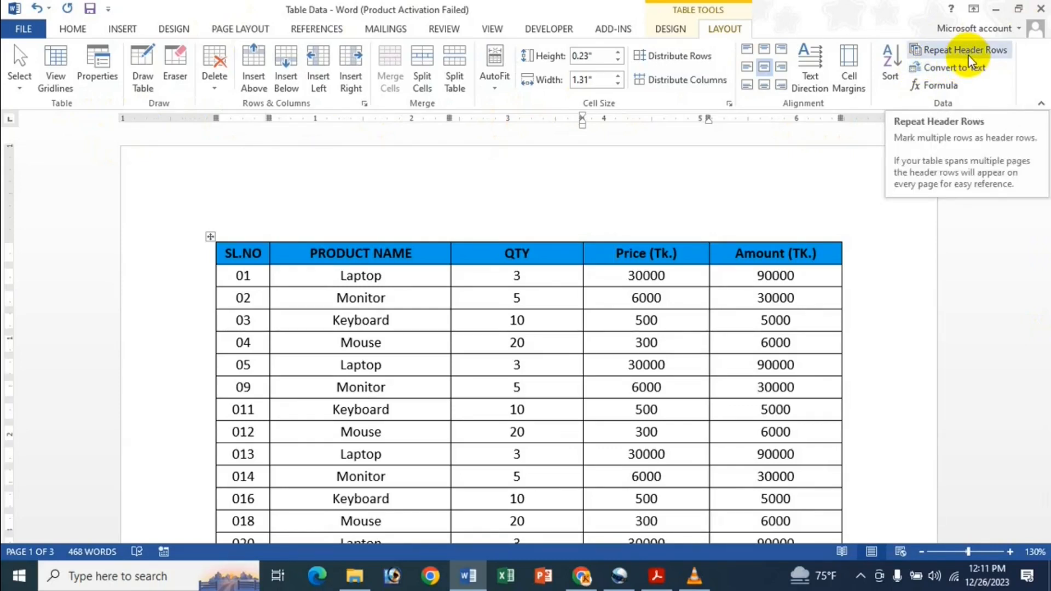
# Compare whether Repeat Header Rows is available from body cells and from cells in the table's blue header row.
pyautogui.click(347, 294)
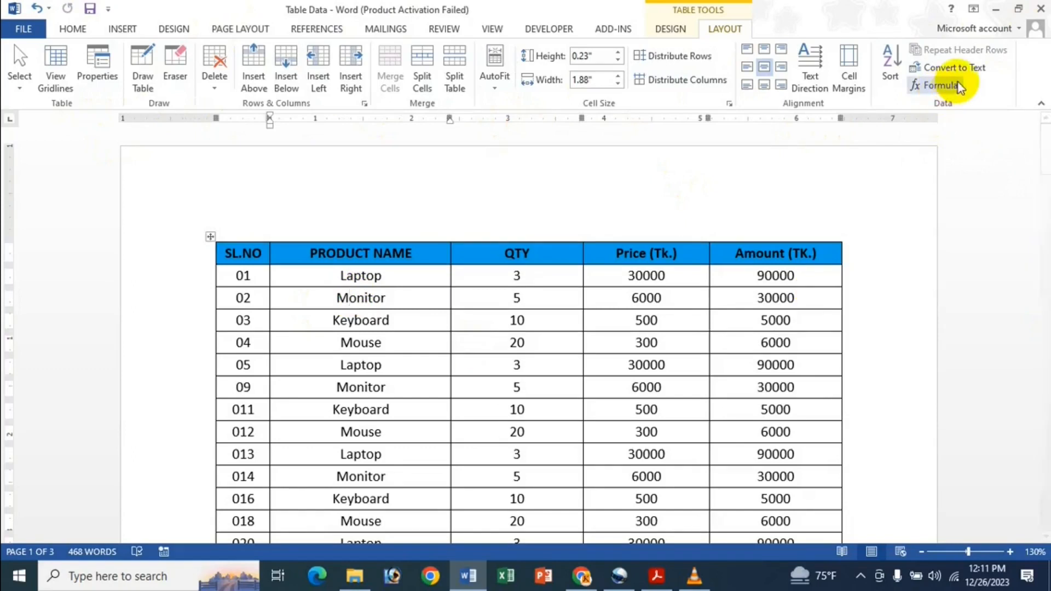
pyautogui.click(624, 297)
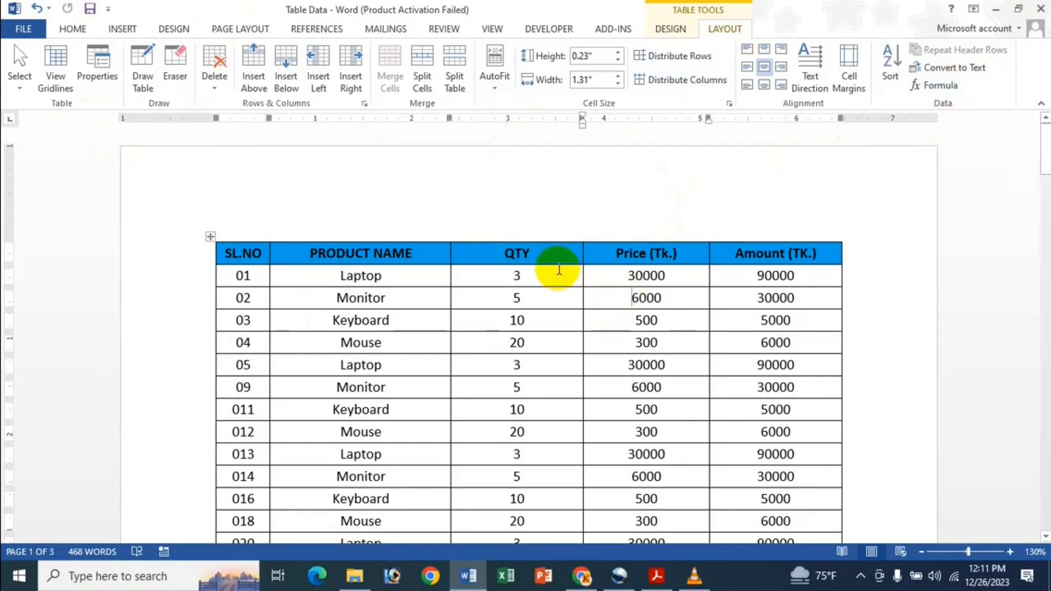
pyautogui.click(536, 253)
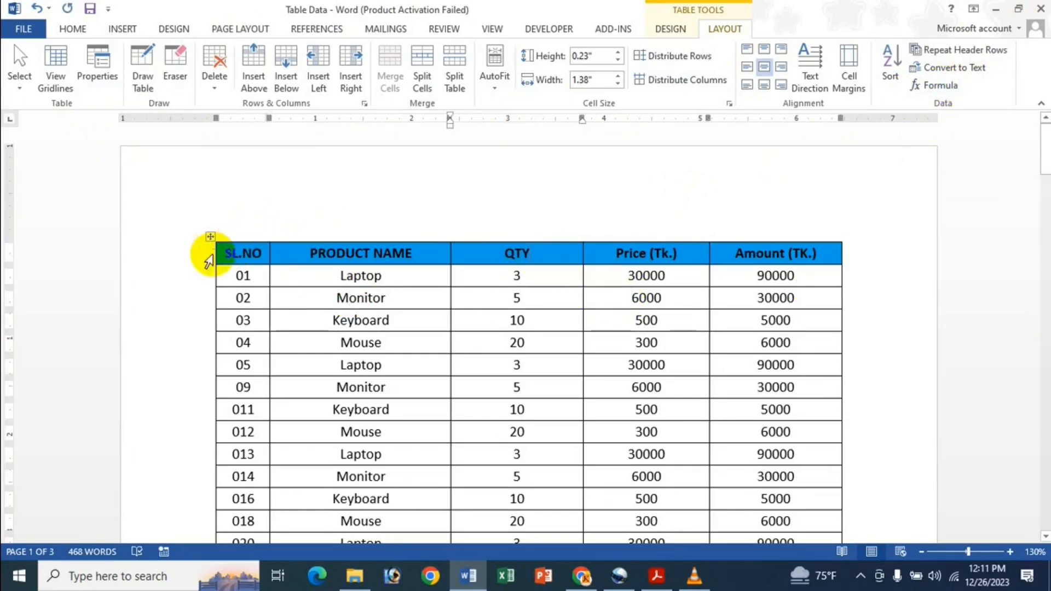
pyautogui.click(234, 245)
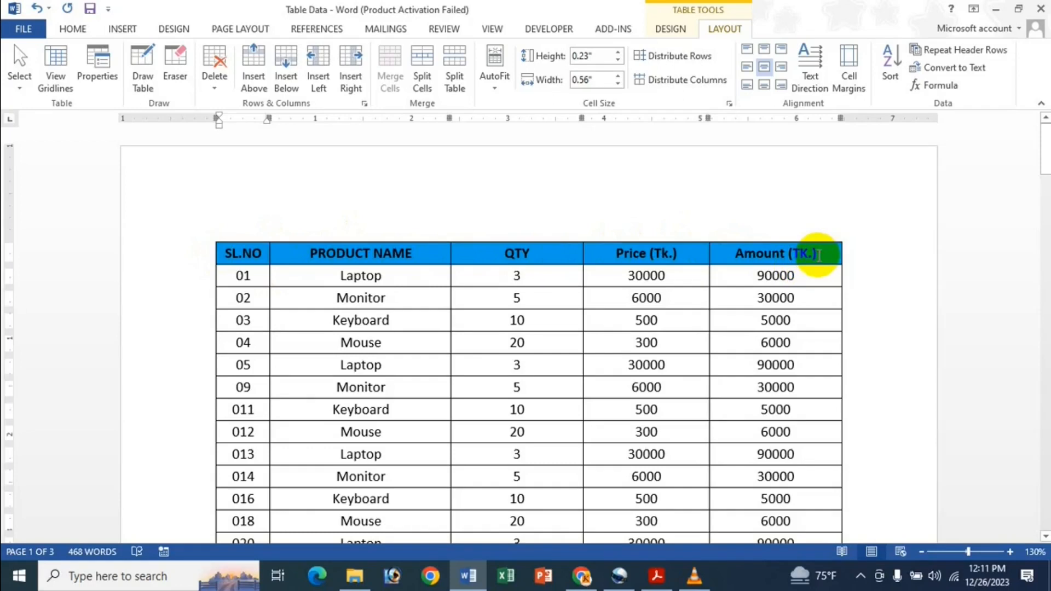
pyautogui.click(668, 263)
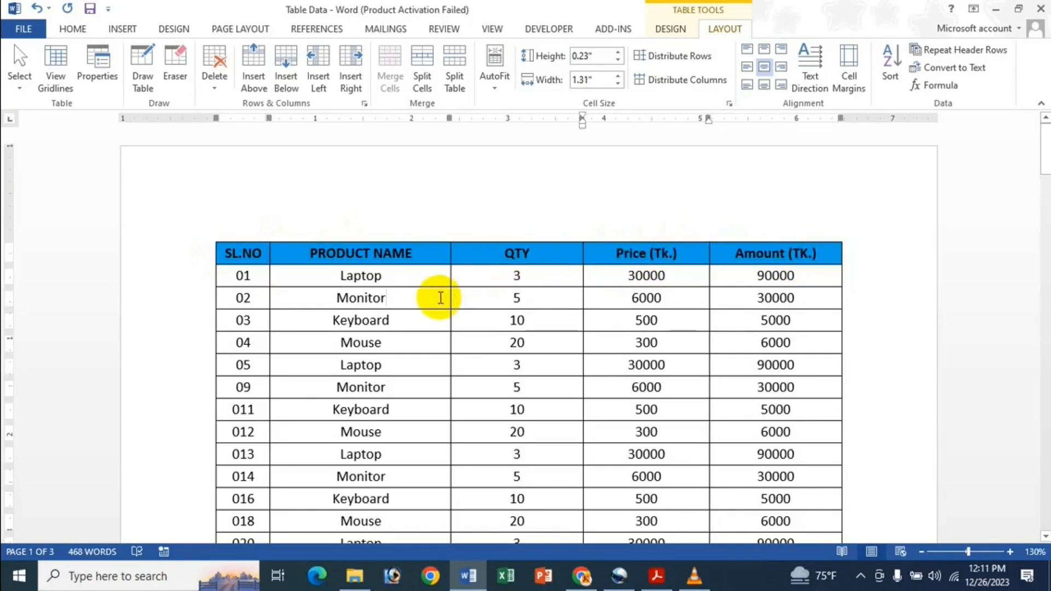
pyautogui.click(276, 252)
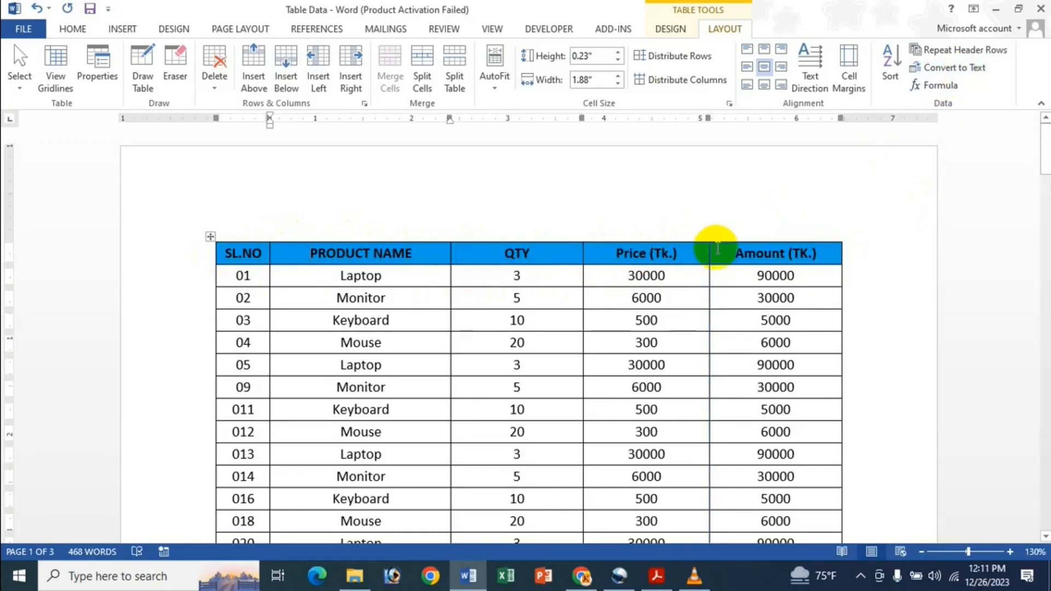
pyautogui.click(611, 251)
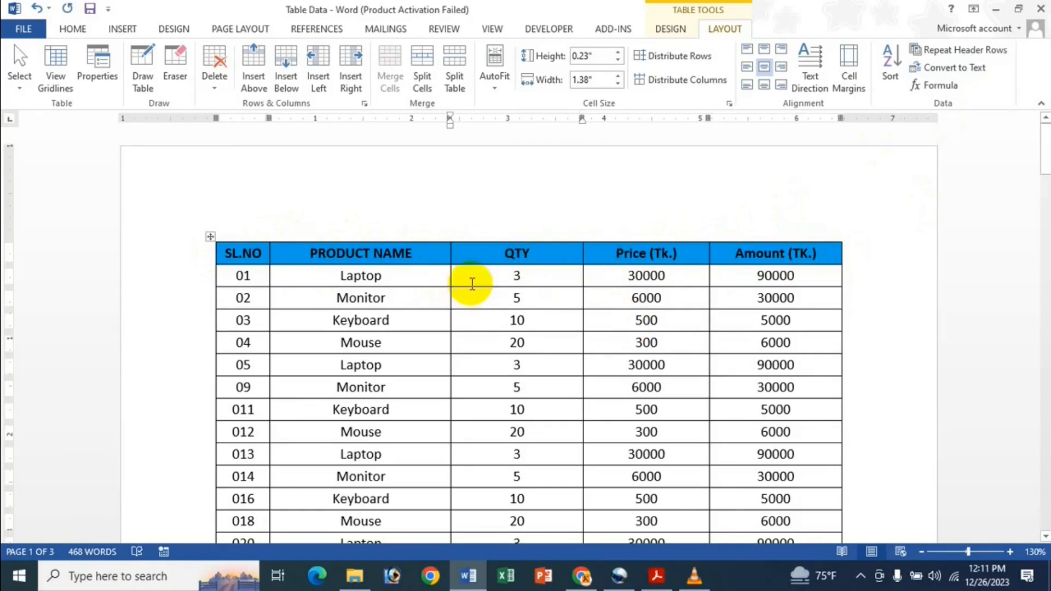
# Examine the top of the product table on the following pages for column headings.
pyautogui.scroll(-10, 727, 263)
pyautogui.scroll(-8, 718, 262)
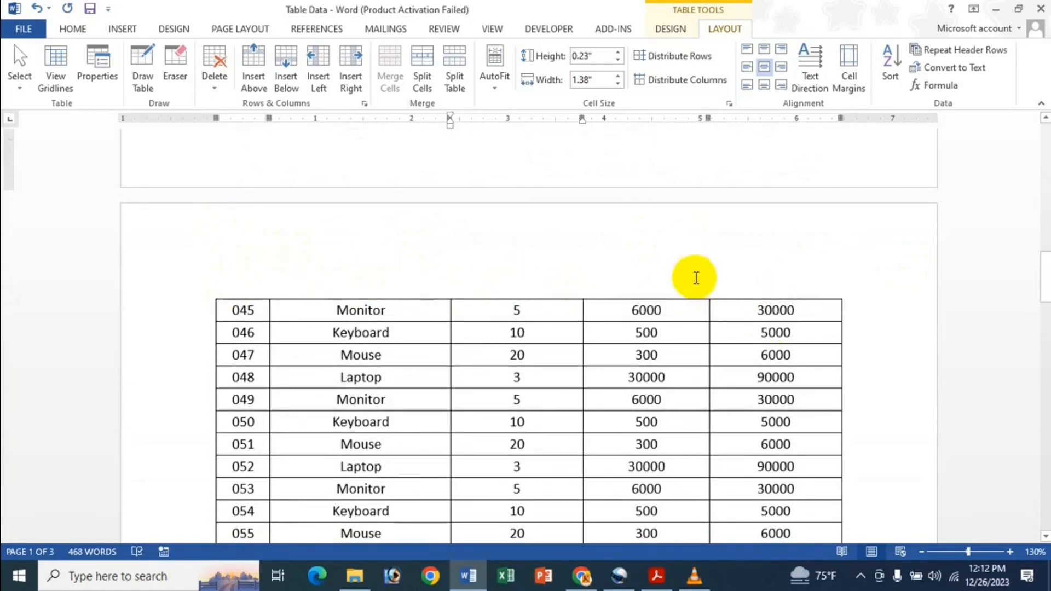
pyautogui.scroll(20, 640, 355)
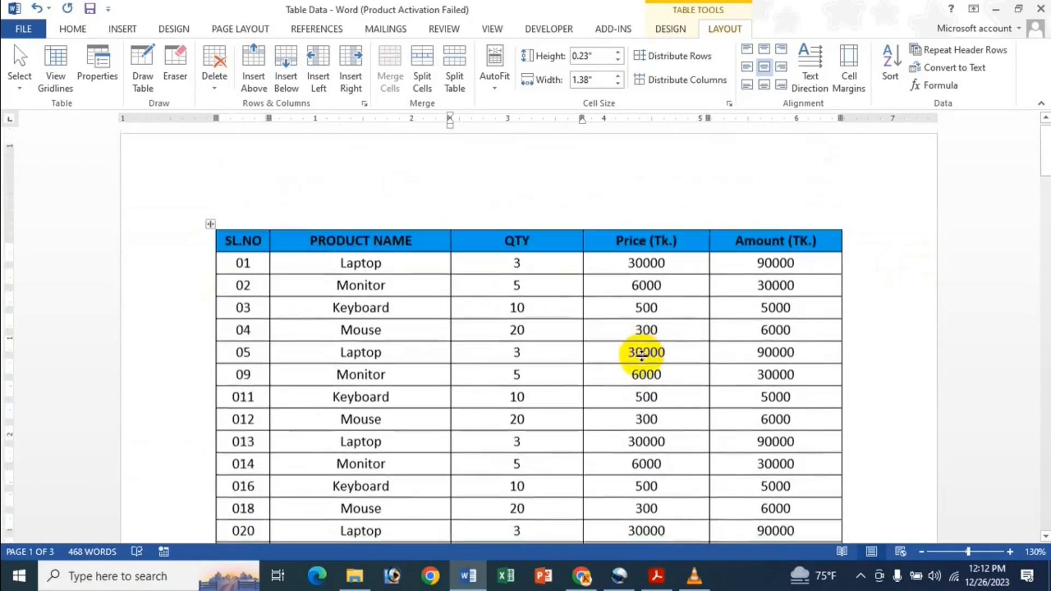
pyautogui.click(607, 254)
pyautogui.scroll(-12, 687, 263)
pyautogui.scroll(-10, 668, 298)
pyautogui.scroll(-3, 459, 366)
pyautogui.scroll(5, 520, 254)
pyautogui.scroll(-15, 411, 292)
pyautogui.scroll(18, 381, 312)
pyautogui.scroll(12, 380, 322)
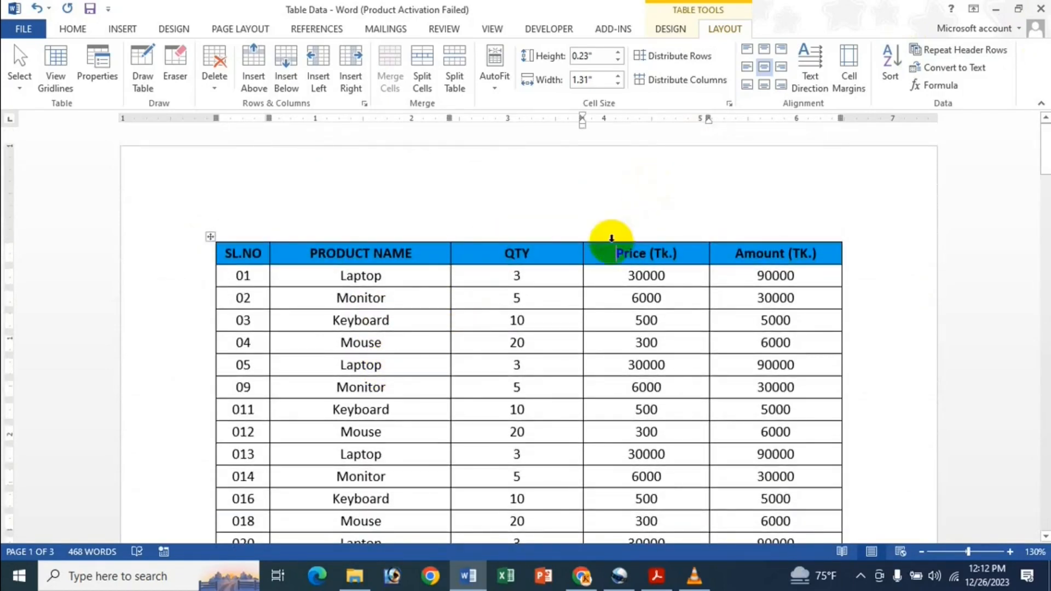
# Apply Repeat Header Rows to the product table's blue heading row on the first page.
pyautogui.click(311, 252)
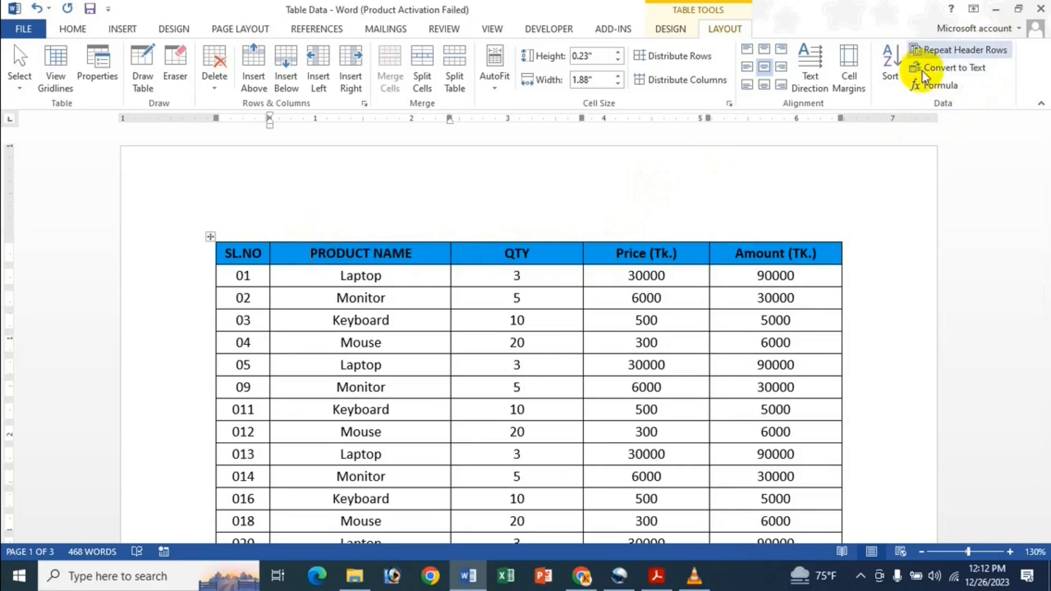
pyautogui.click(741, 347)
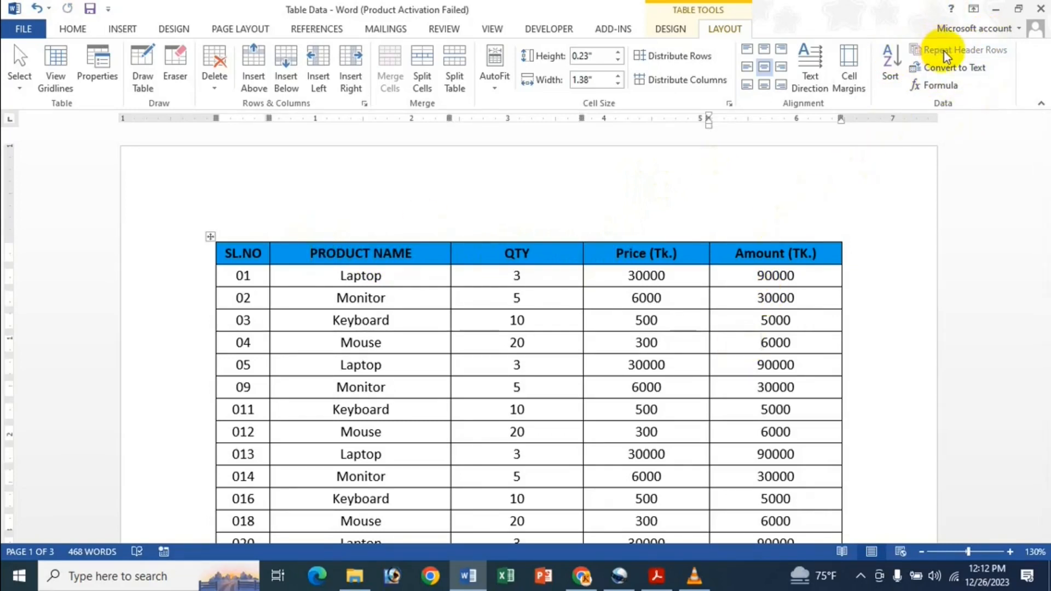
pyautogui.click(383, 256)
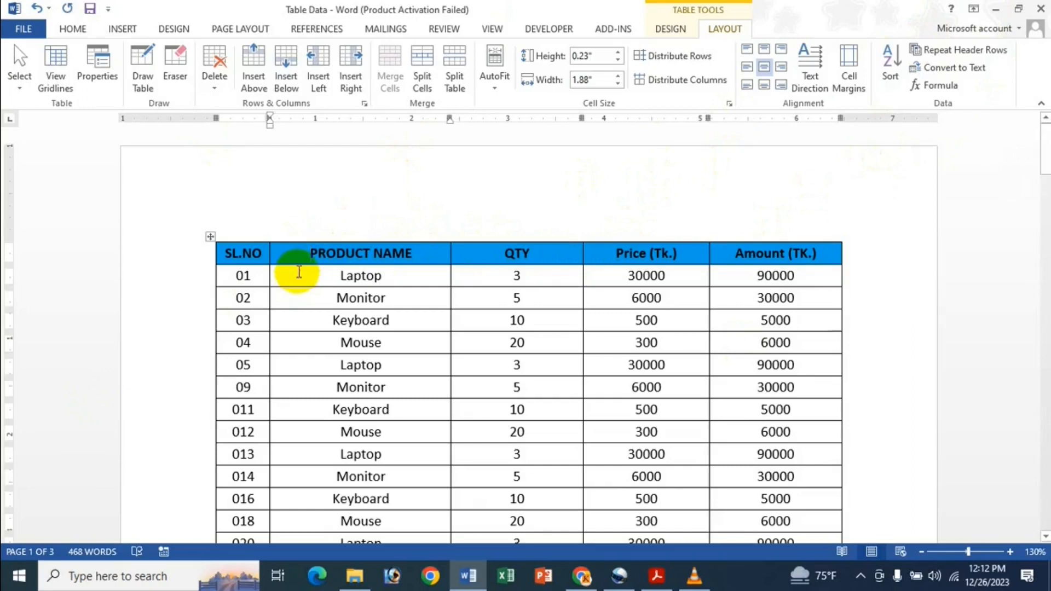
pyautogui.click(966, 52)
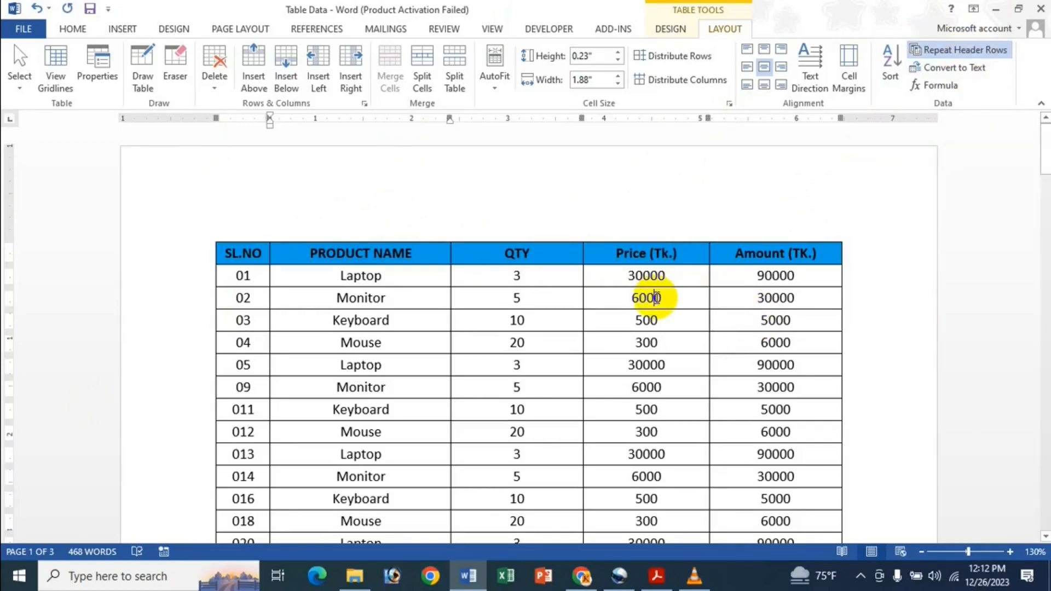
# Examine the tops of pages 2 and 3 for the repeated heading row, including its Price and QTY cells.
pyautogui.click(661, 300)
pyautogui.scroll(-15, 662, 307)
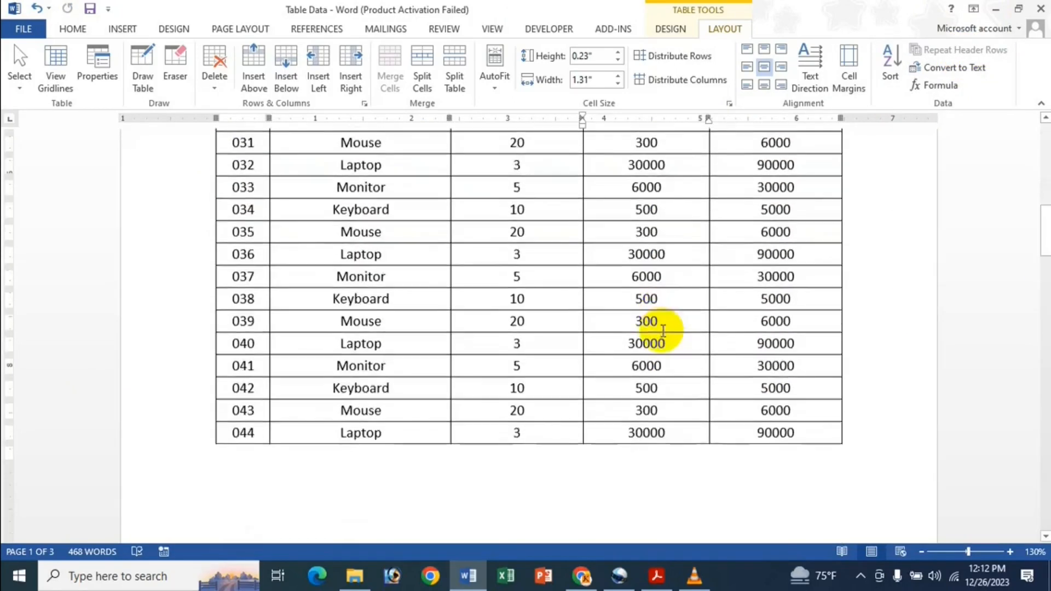
pyautogui.scroll(-1, 581, 374)
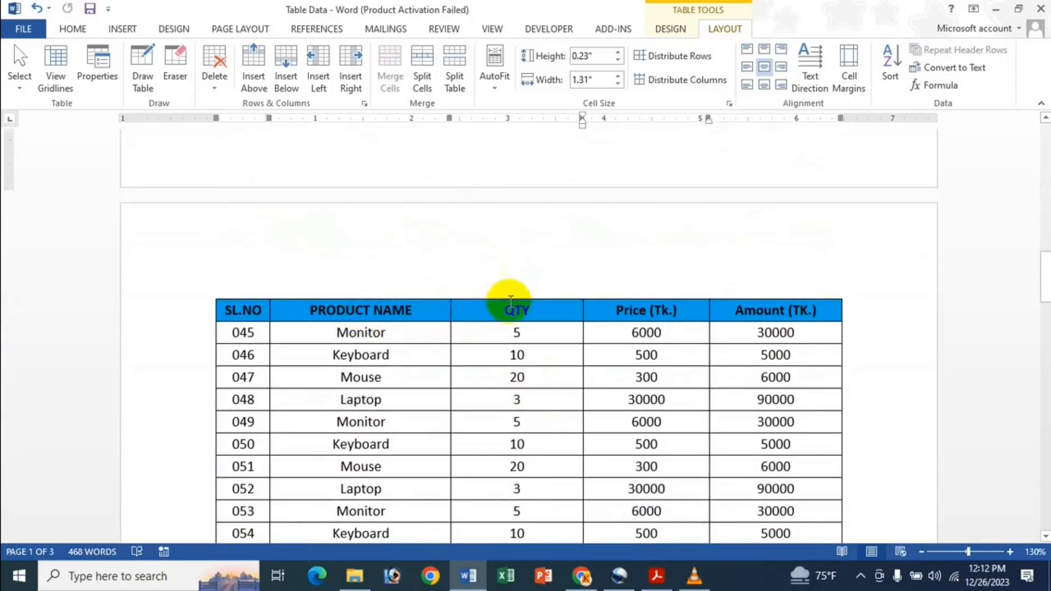
pyautogui.scroll(12, 658, 306)
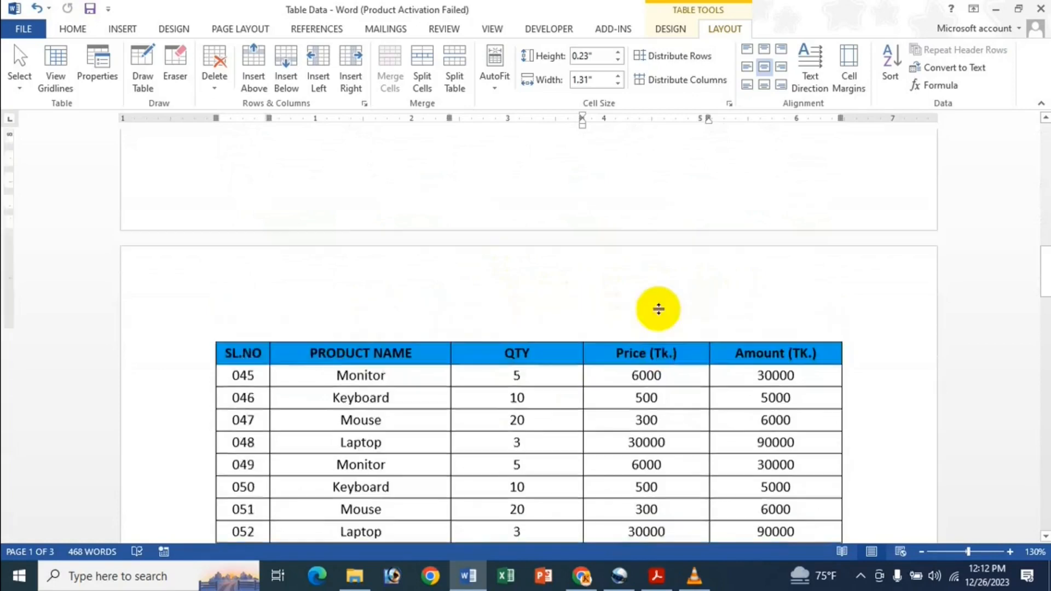
pyautogui.scroll(6, 628, 271)
pyautogui.scroll(-12, 573, 272)
pyautogui.scroll(-15, 598, 325)
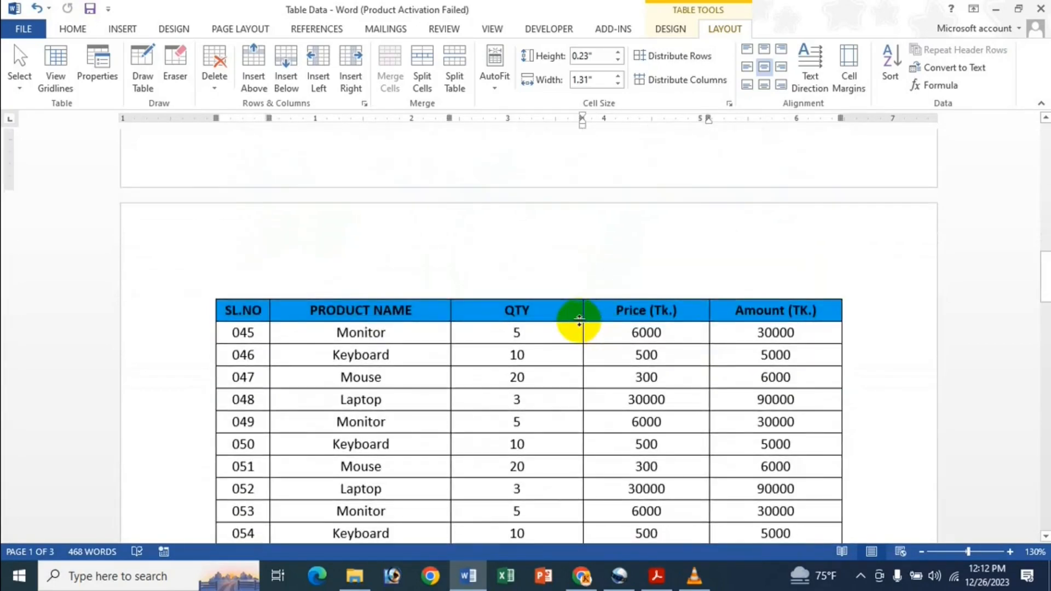
pyautogui.scroll(-7, 580, 320)
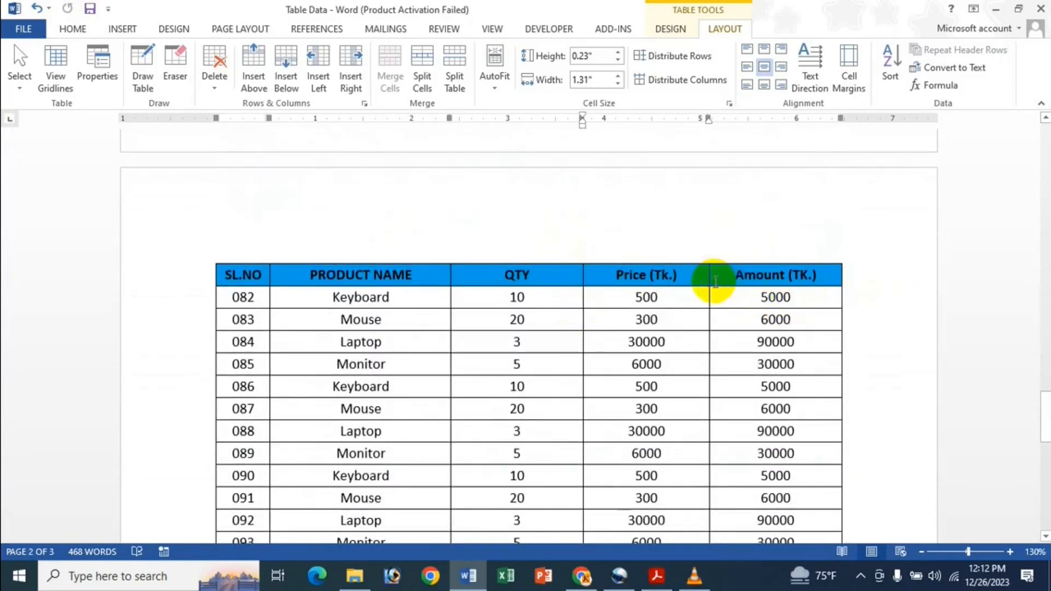
pyautogui.click(681, 285)
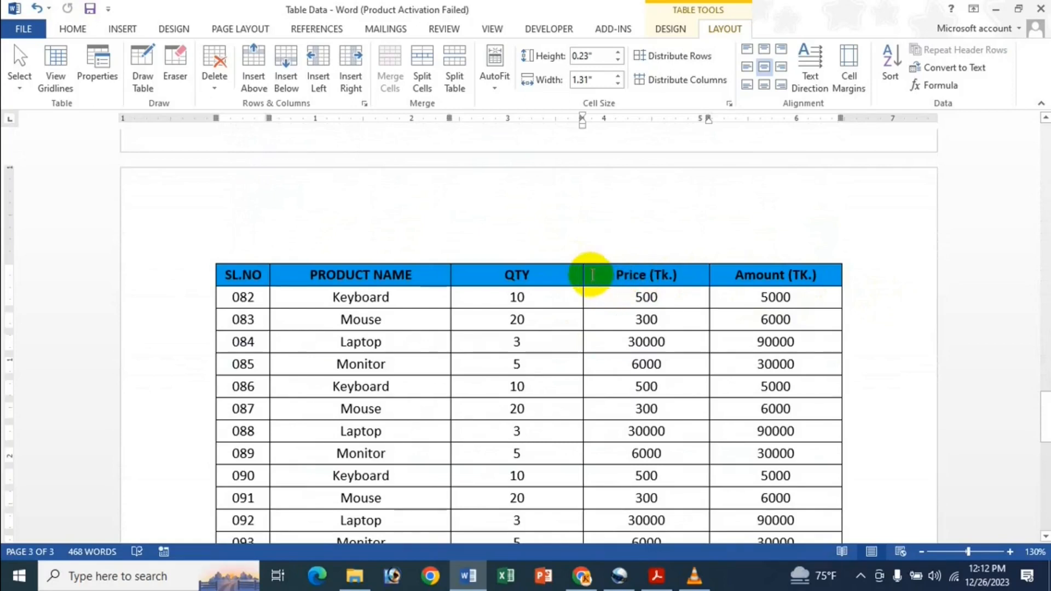
pyautogui.click(506, 280)
pyautogui.scroll(15, 767, 265)
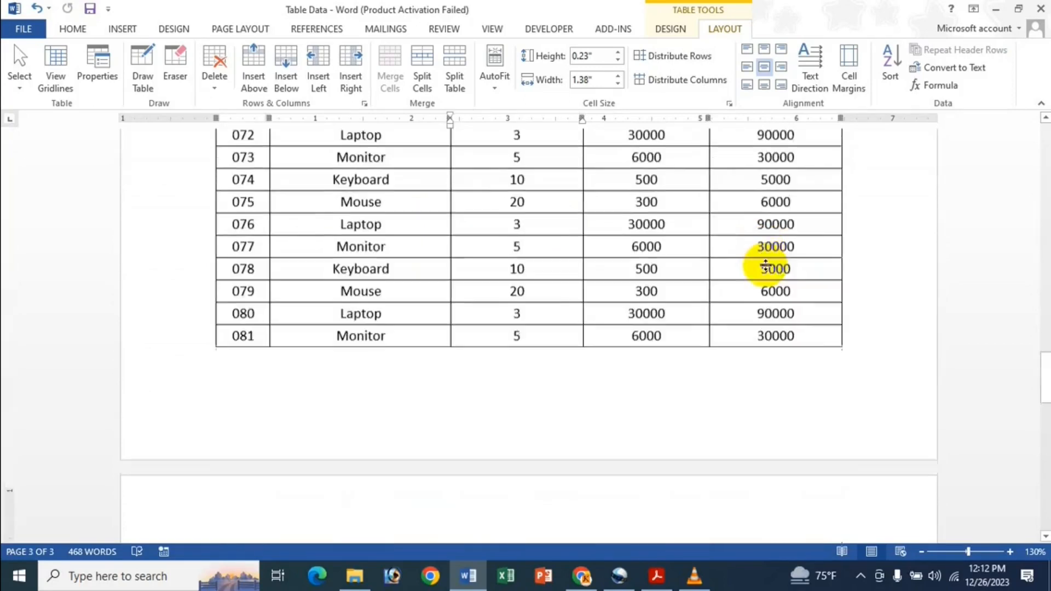
pyautogui.scroll(12, 766, 305)
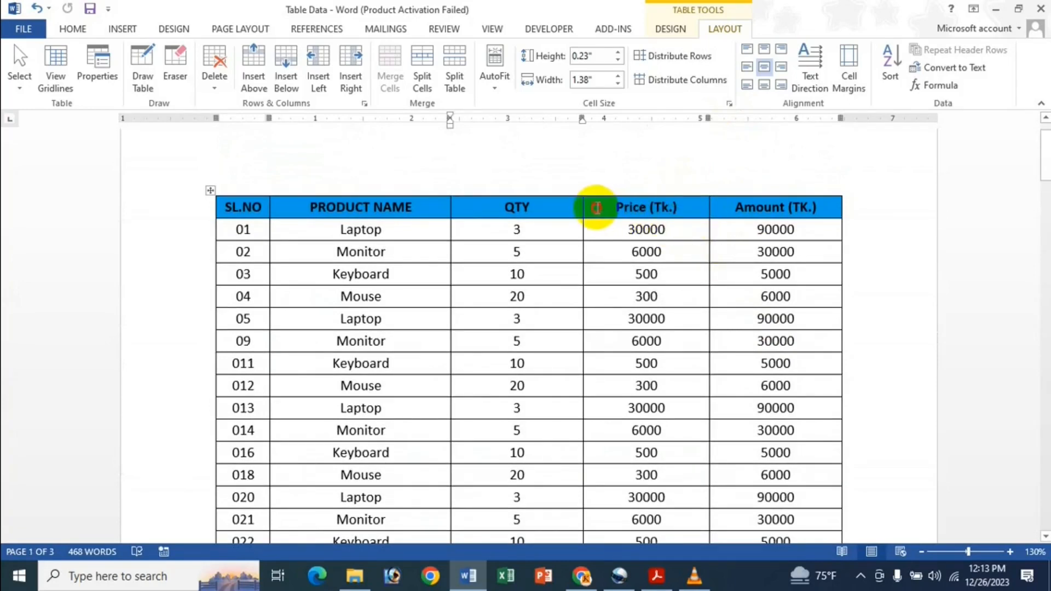
# Check the Repeat Header Rows state from the first page's heading cells and review the table's page breaks again.
pyautogui.click(598, 207)
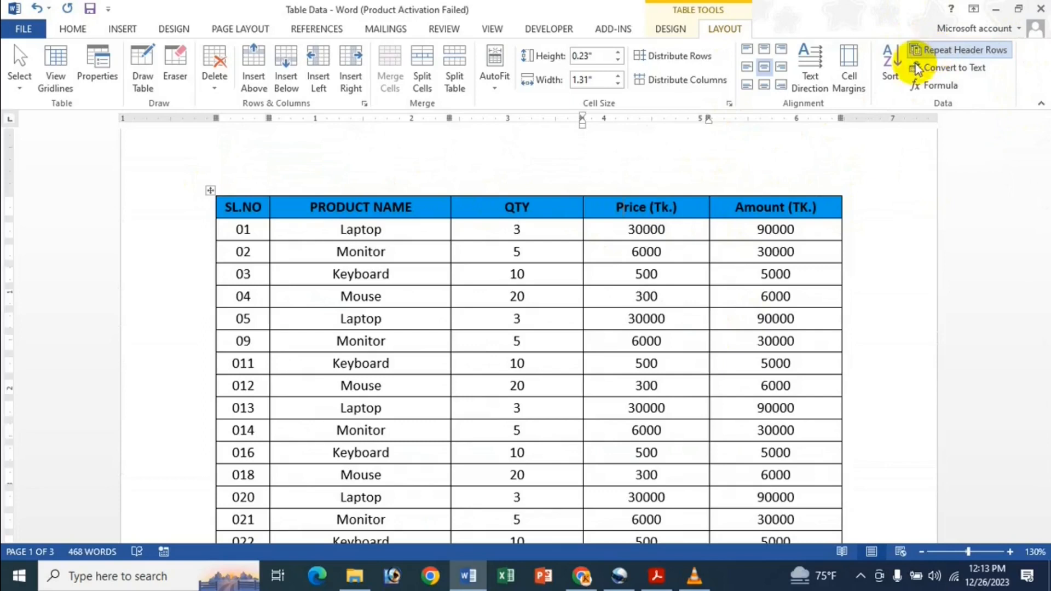
pyautogui.scroll(-1, 702, 261)
pyautogui.scroll(-18, 702, 261)
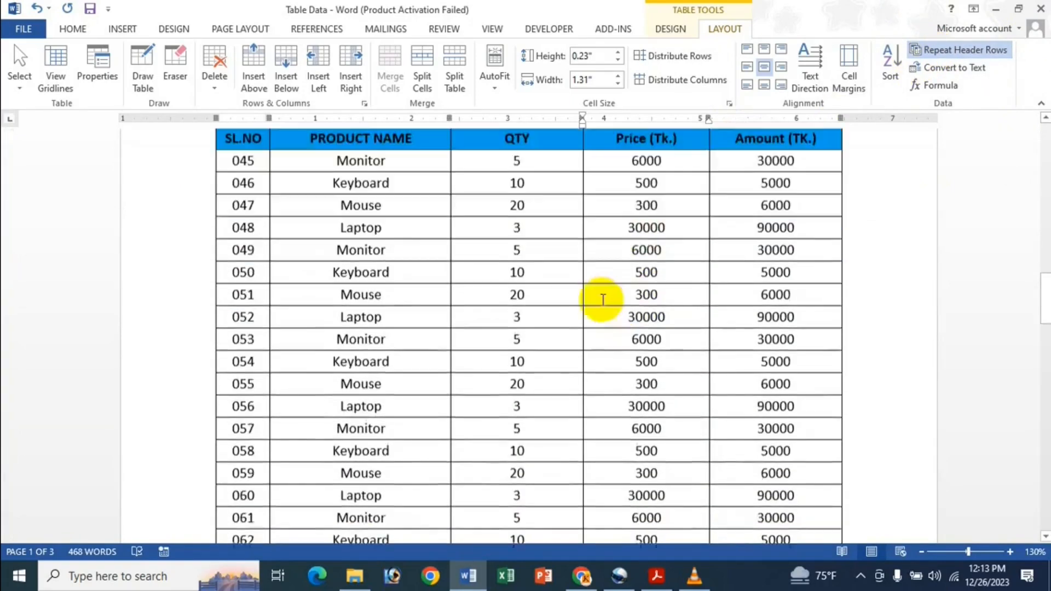
pyautogui.scroll(18, 554, 261)
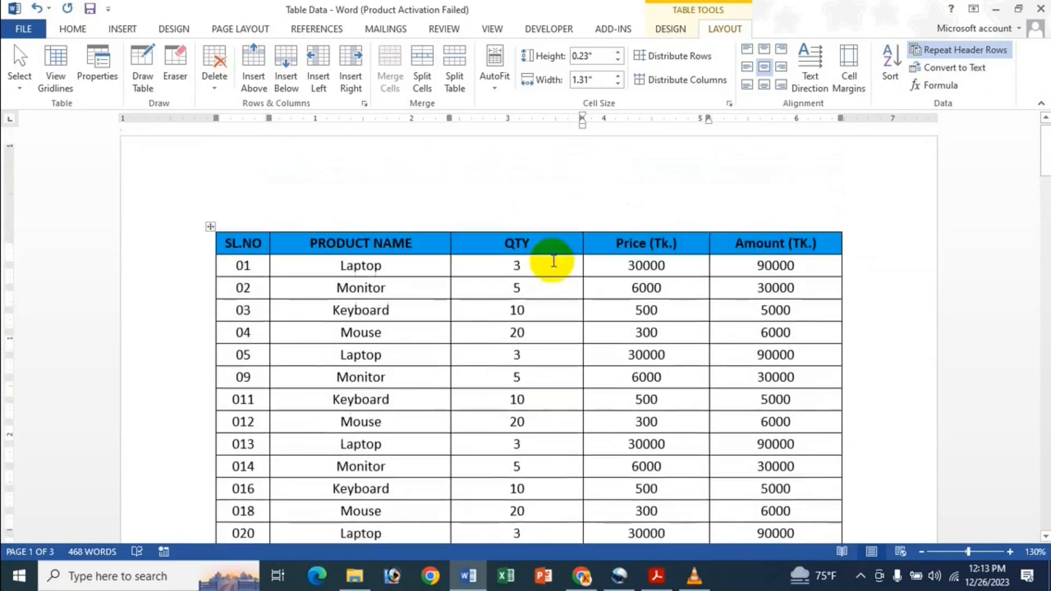
pyautogui.click(549, 253)
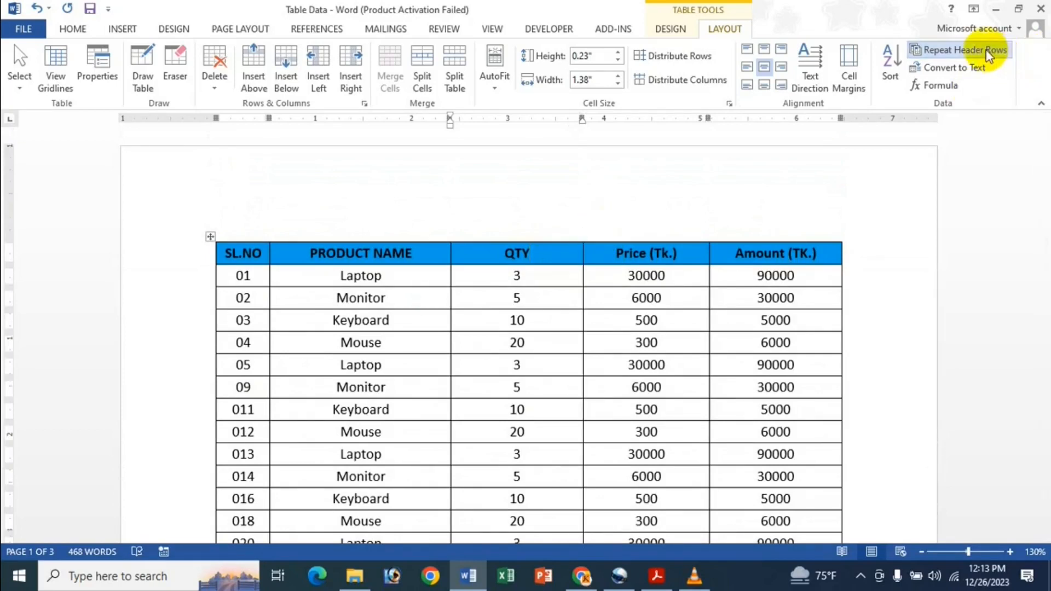
pyautogui.scroll(-18, 774, 317)
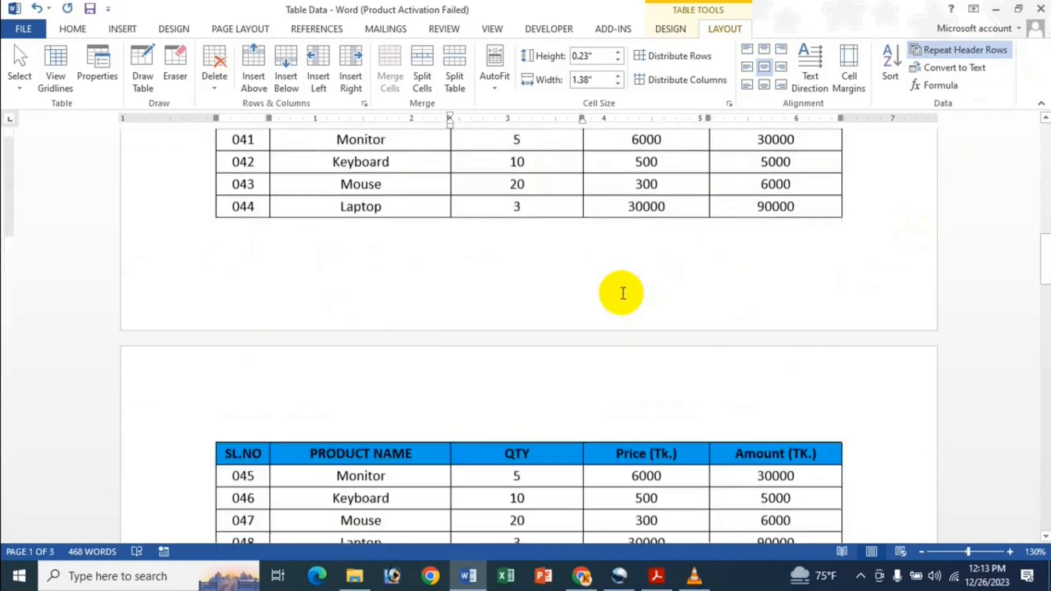
pyautogui.scroll(-15, 534, 235)
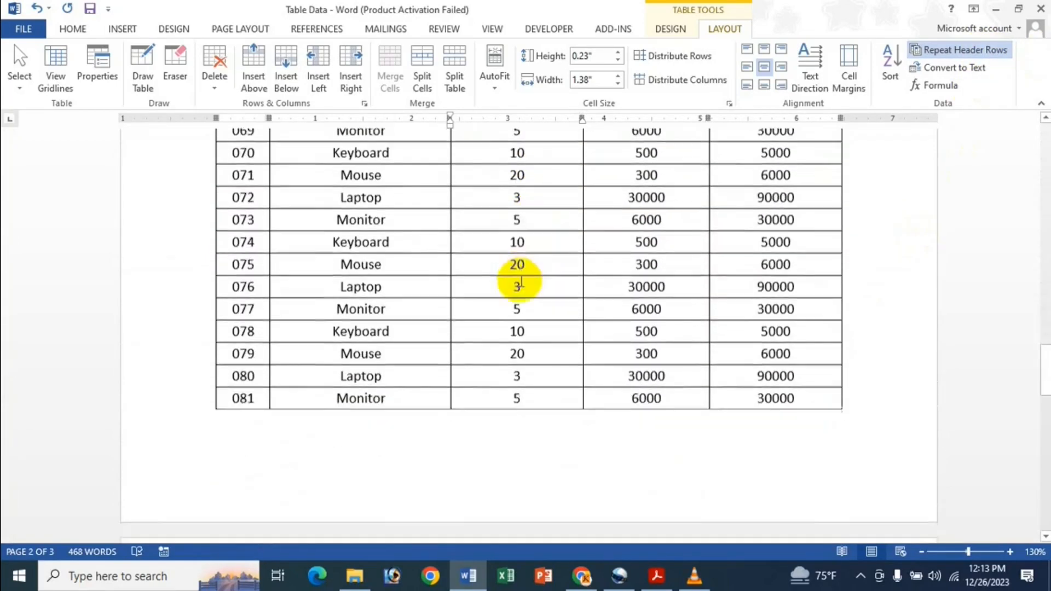
pyautogui.scroll(15, 586, 328)
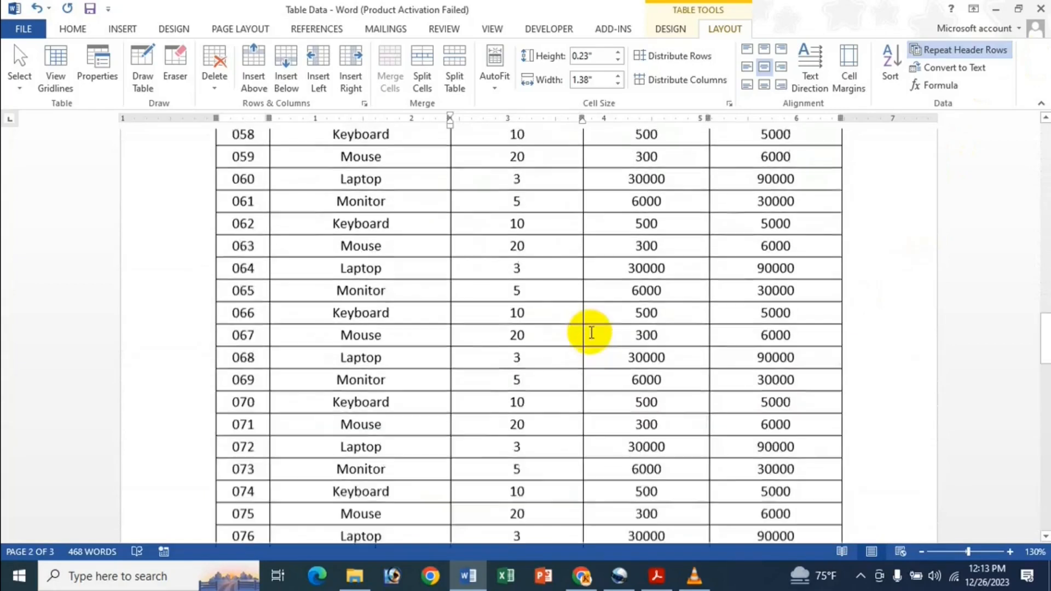
pyautogui.scroll(18, 588, 334)
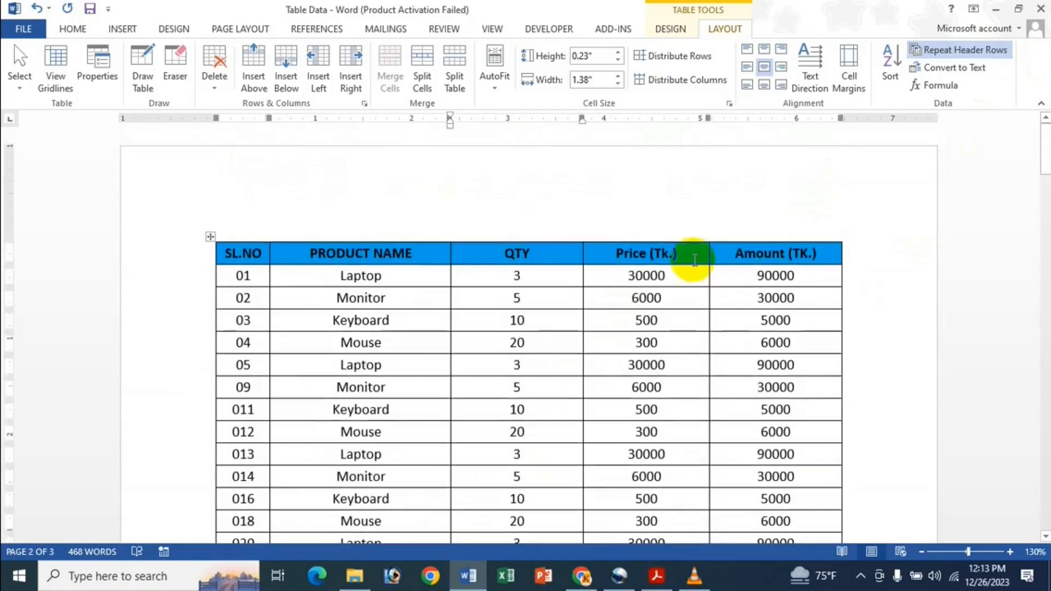
pyautogui.click(309, 253)
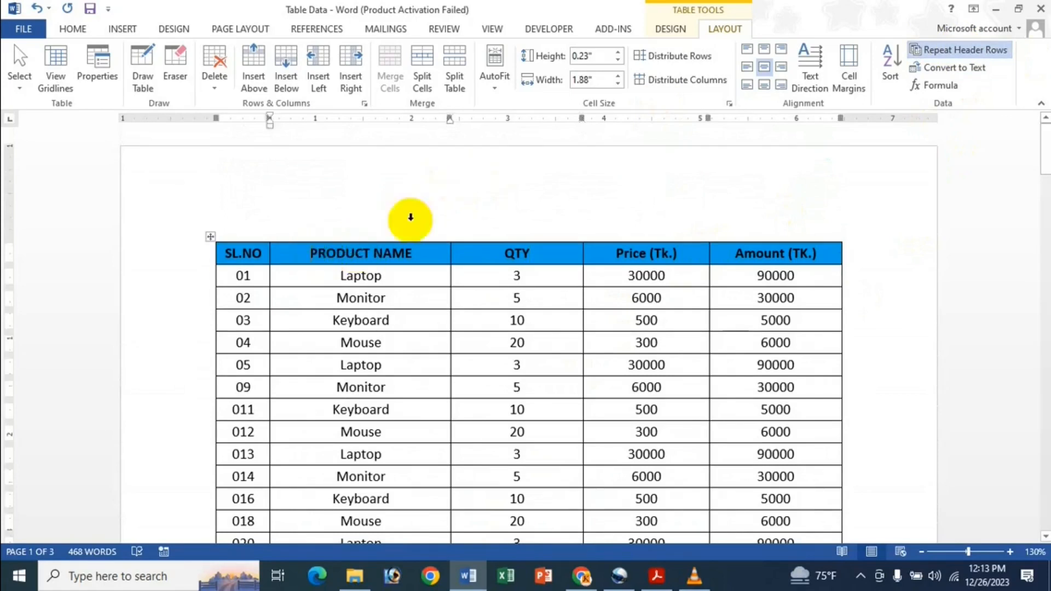
# Turn off Repeat Header Rows for the product table and examine the tops of the following pages.
pyautogui.click(1004, 53)
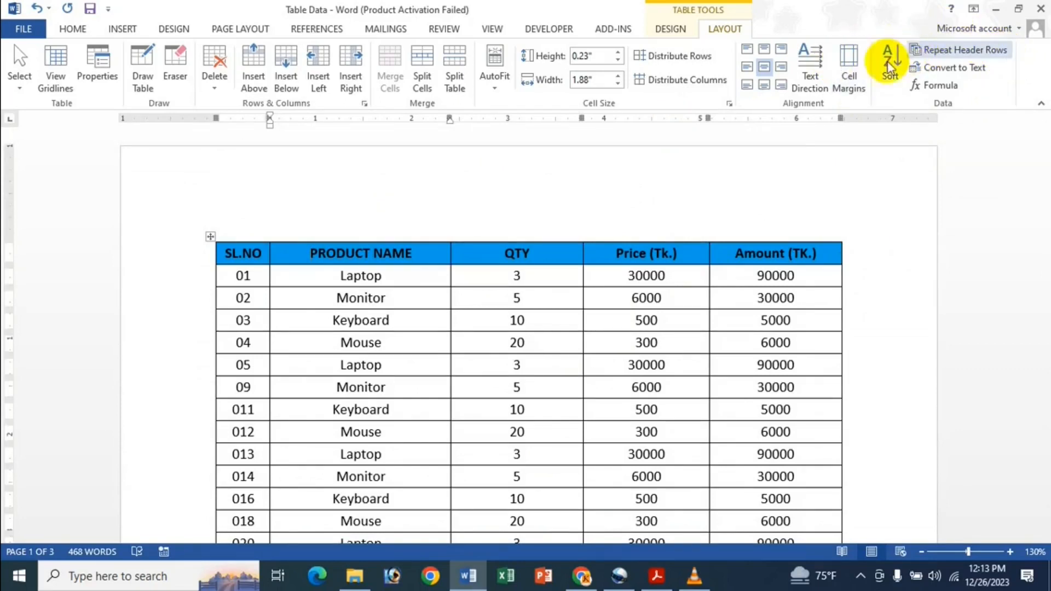
pyautogui.scroll(-15, 717, 345)
pyautogui.scroll(-15, 718, 343)
pyautogui.scroll(-8, 673, 236)
pyautogui.scroll(18, 673, 236)
pyautogui.scroll(18, 664, 257)
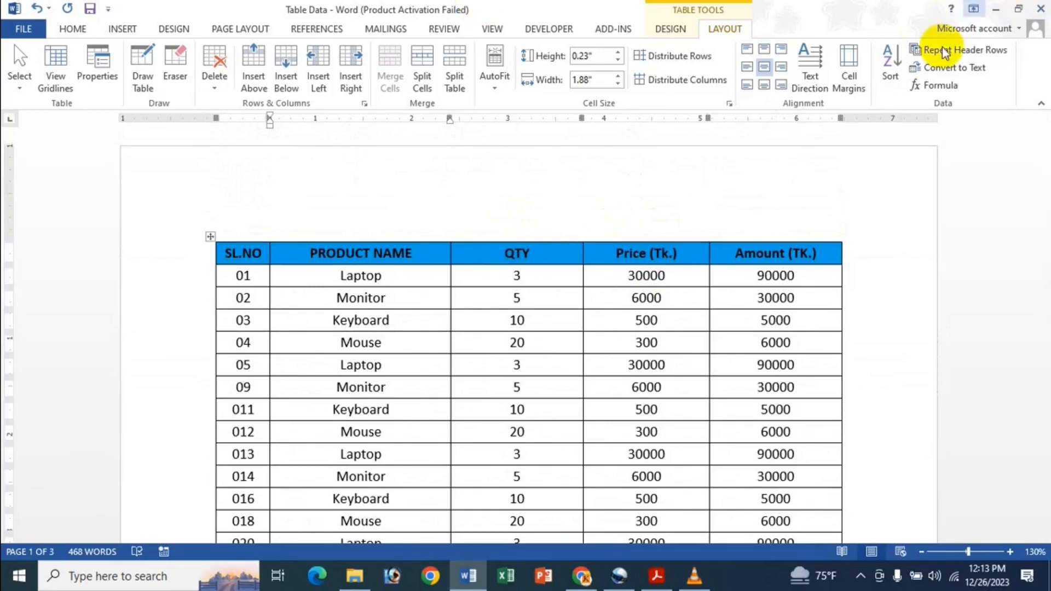
# Apply Repeat Header Rows to the product table again and check the following pages and the first page's PRODUCT NAME heading.
pyautogui.click(926, 51)
pyautogui.scroll(-10, 604, 356)
pyautogui.scroll(-6, 605, 357)
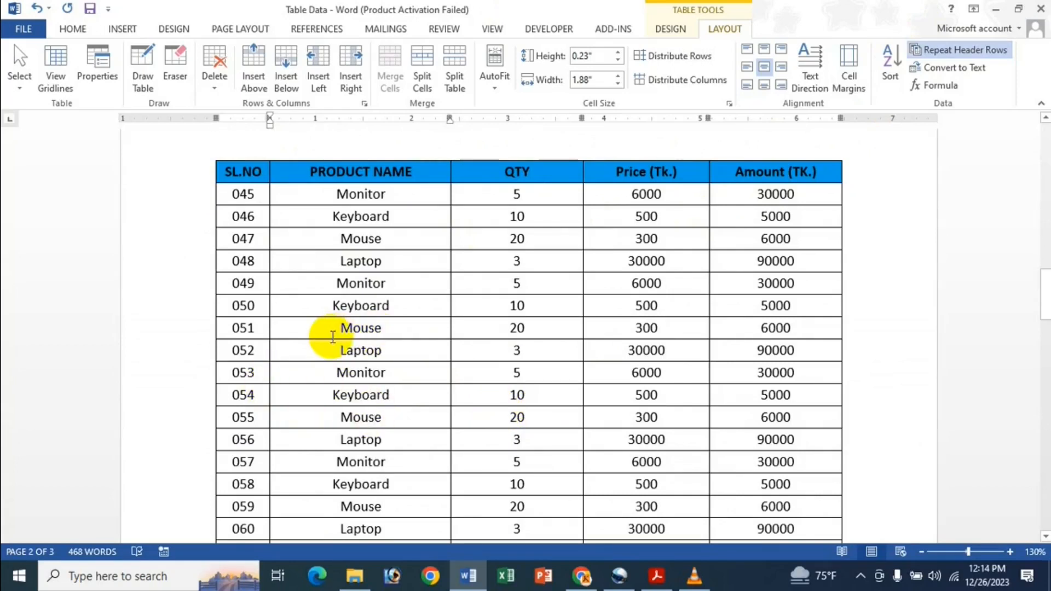
pyautogui.scroll(-15, 332, 336)
pyautogui.scroll(20, 422, 375)
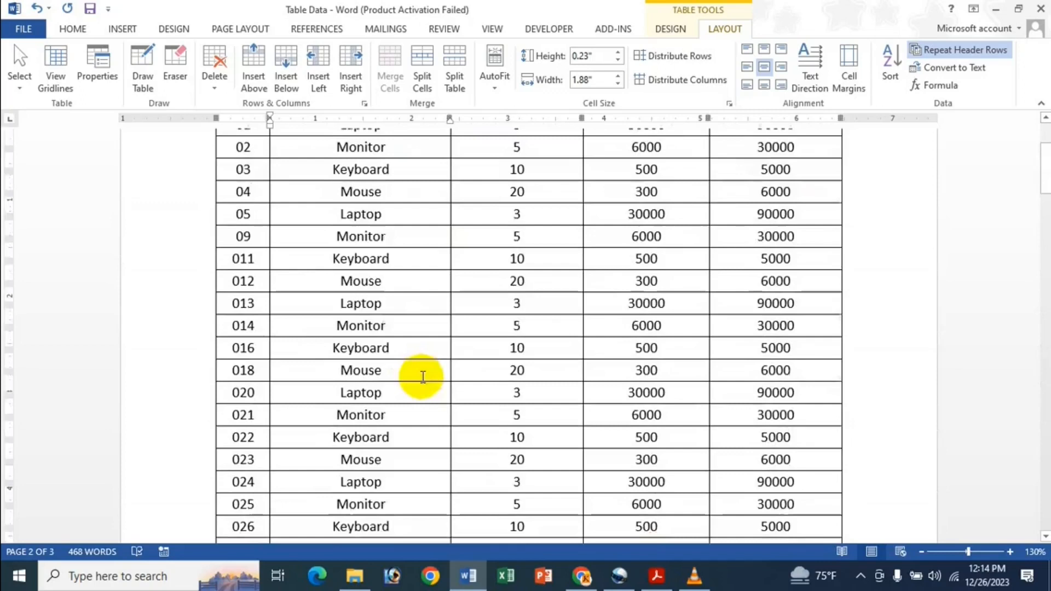
pyautogui.scroll(3, 422, 377)
pyautogui.click(523, 322)
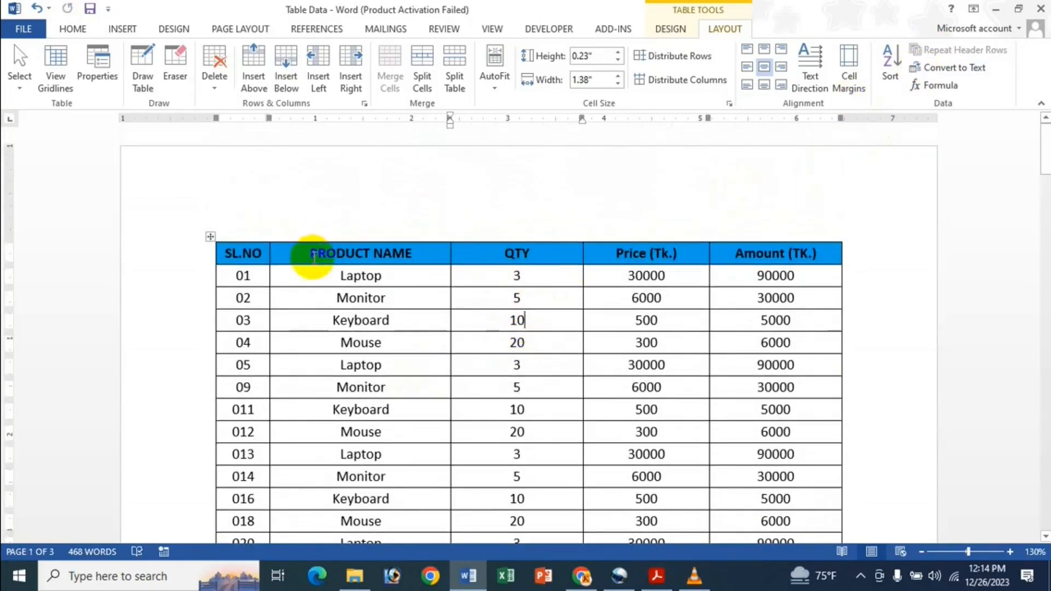
pyautogui.click(314, 257)
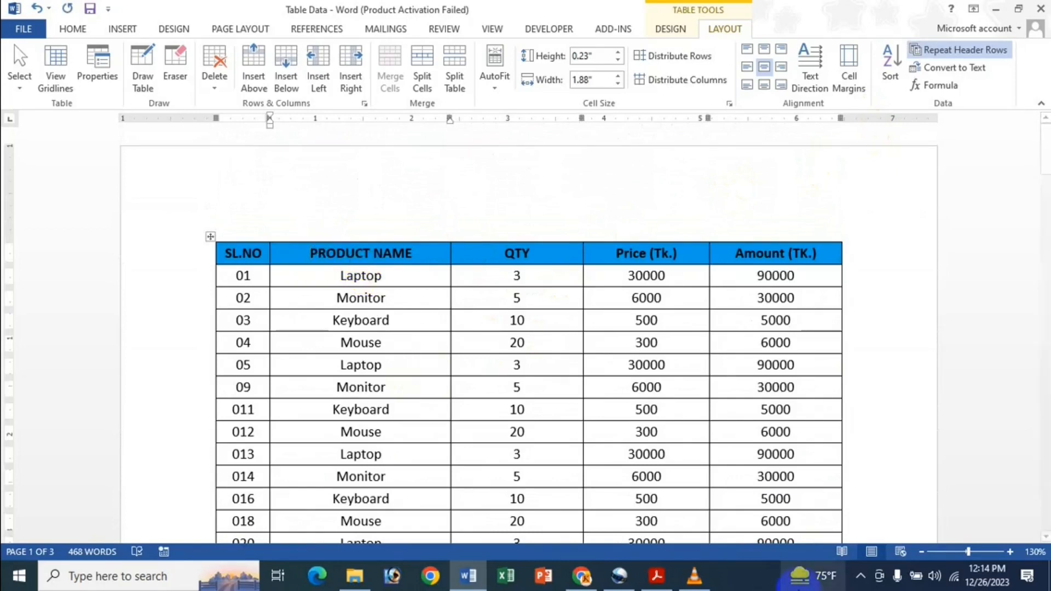
# Switch to the PDF title page in Adobe Acrobat, and return to the blank Word document.
pyautogui.moveTo(659, 576)
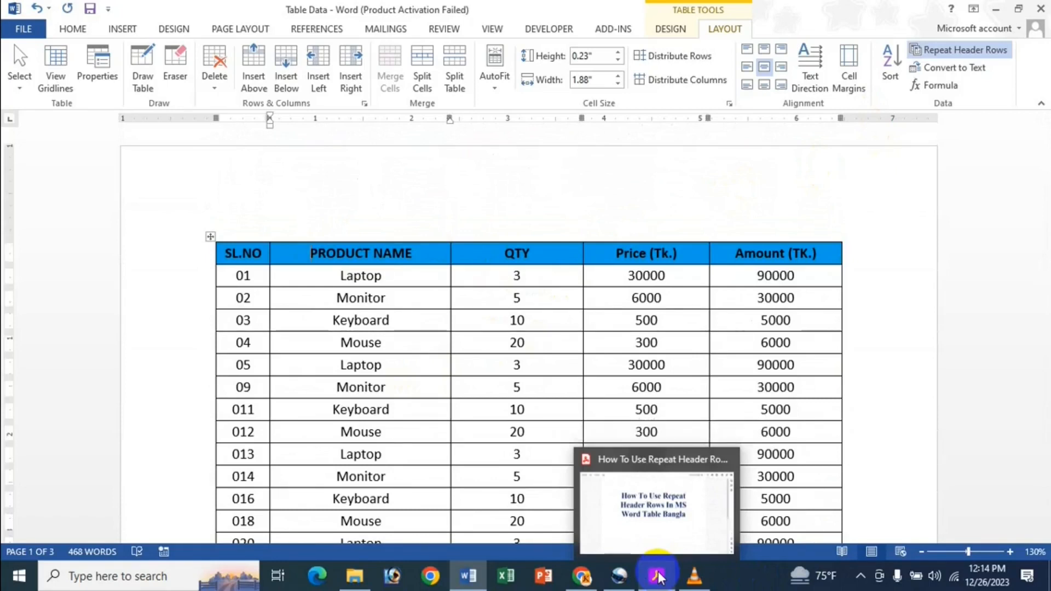
pyautogui.click(658, 578)
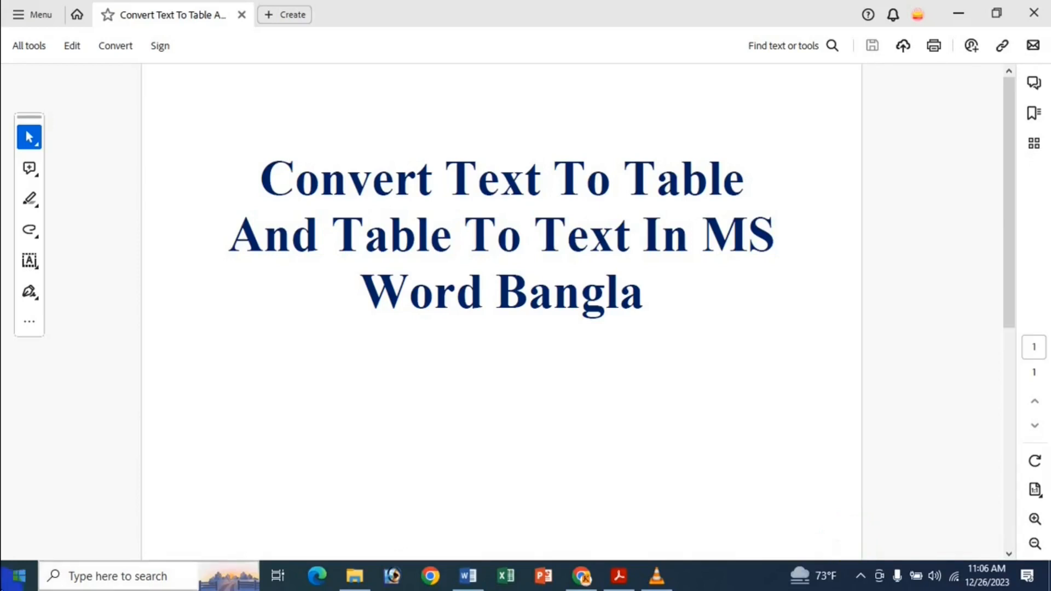
pyautogui.click(952, 8)
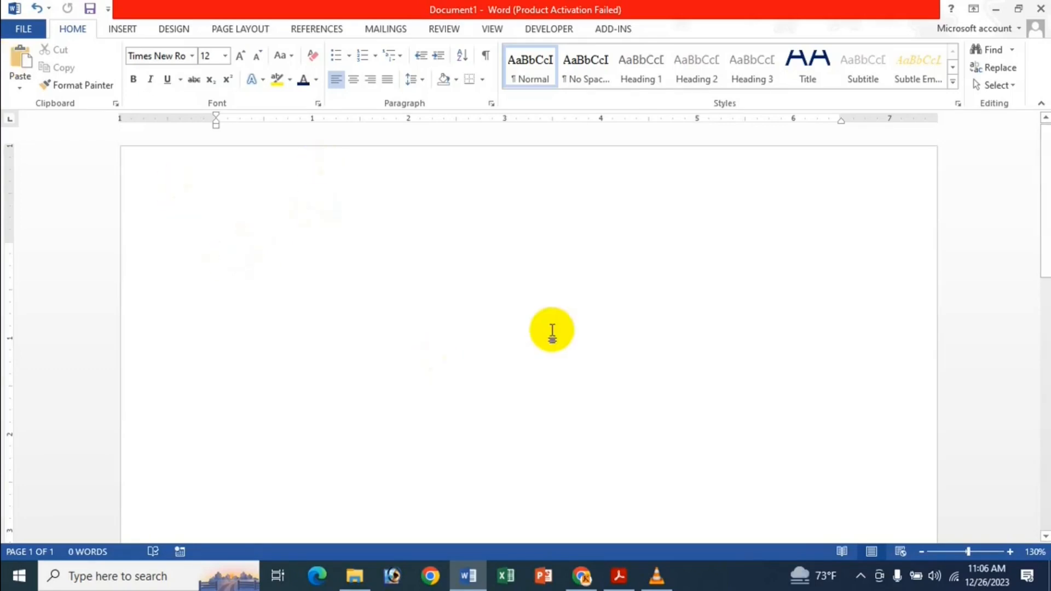
# Enter a tab-separated heading line with ID, NAME, ADRESS and PHON in the blank document.
pyautogui.write('ID\t')
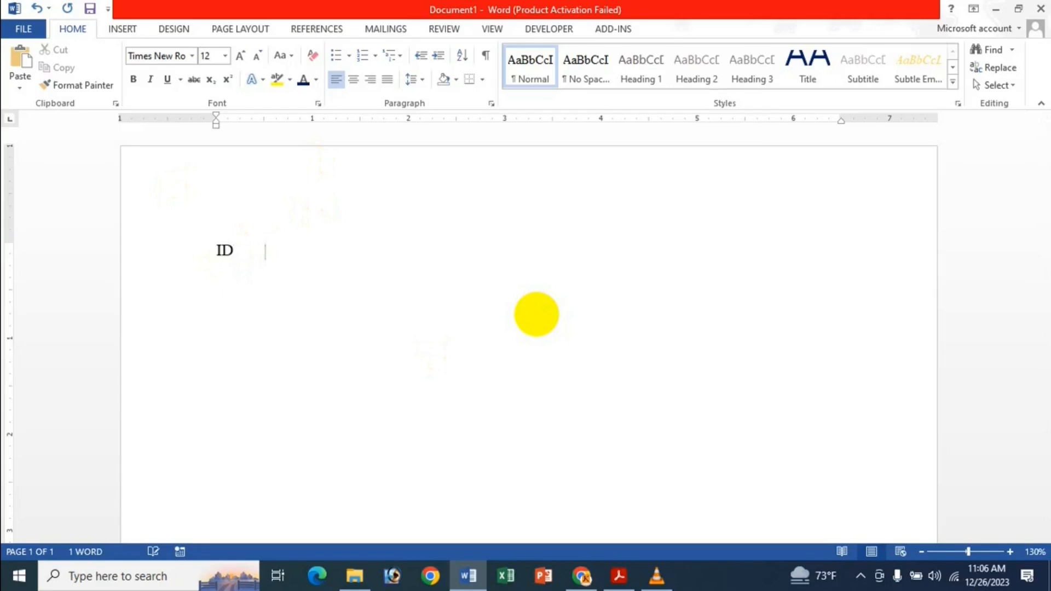
pyautogui.write('NAME')
pyautogui.hotkey('ctrl', 'z')
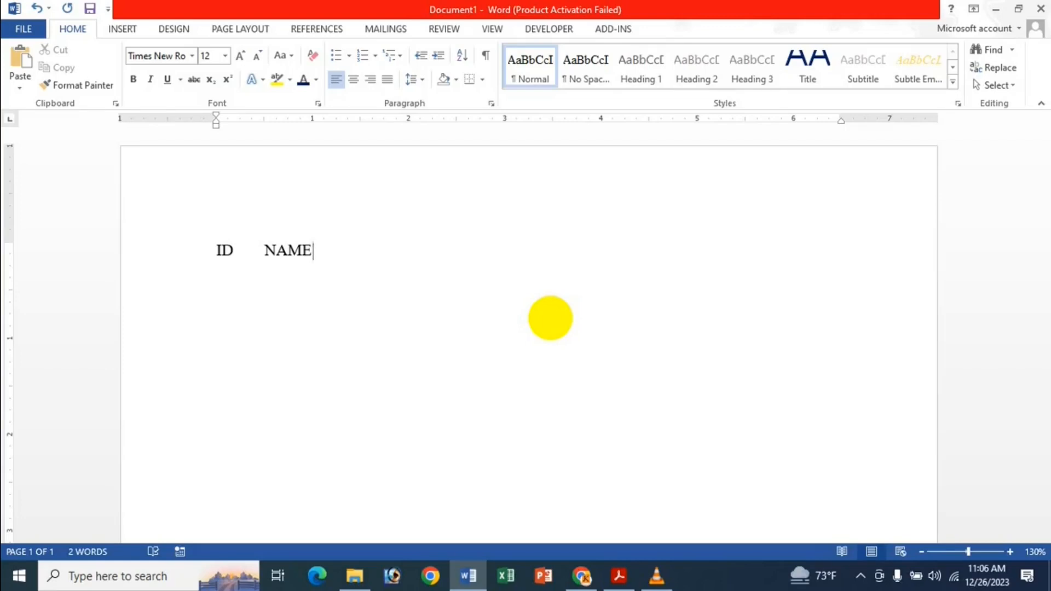
pyautogui.write('ADRESS\t')
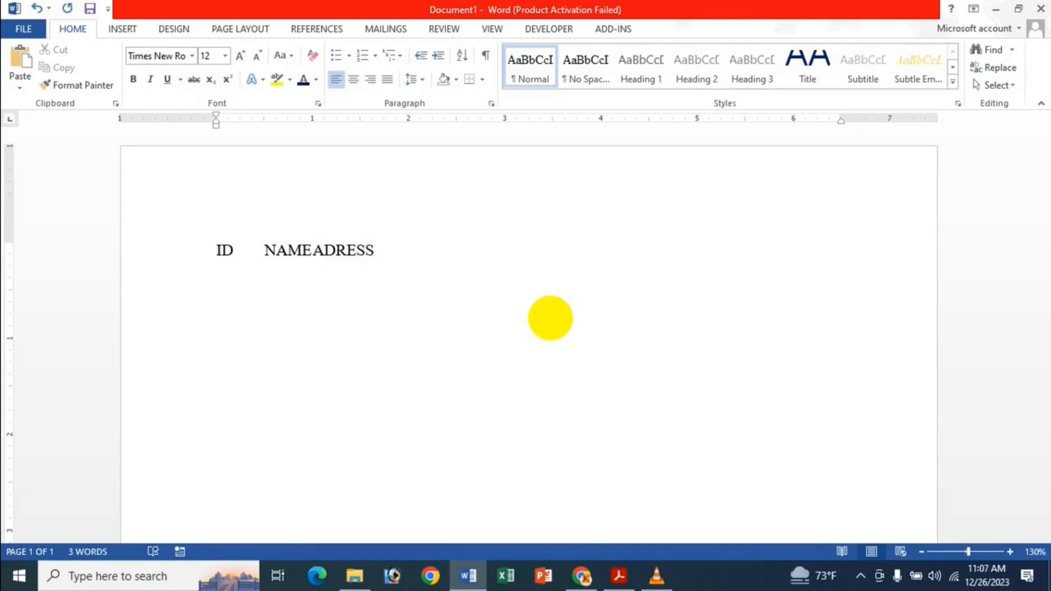
pyautogui.write('PHON')
# Enter the first tab-separated record below the headings with an ID number, a name, an address and a phone number.
pyautogui.write('12')
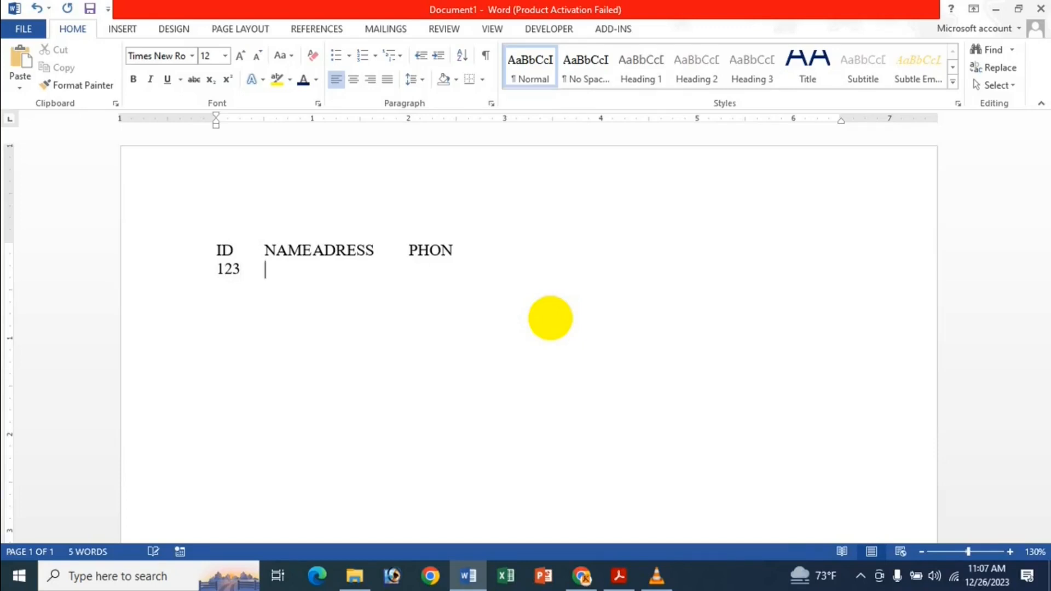
pyautogui.write('3')
pyautogui.press('Tab')
pyautogui.write('ICCHE')
pyautogui.write('FDSF ')
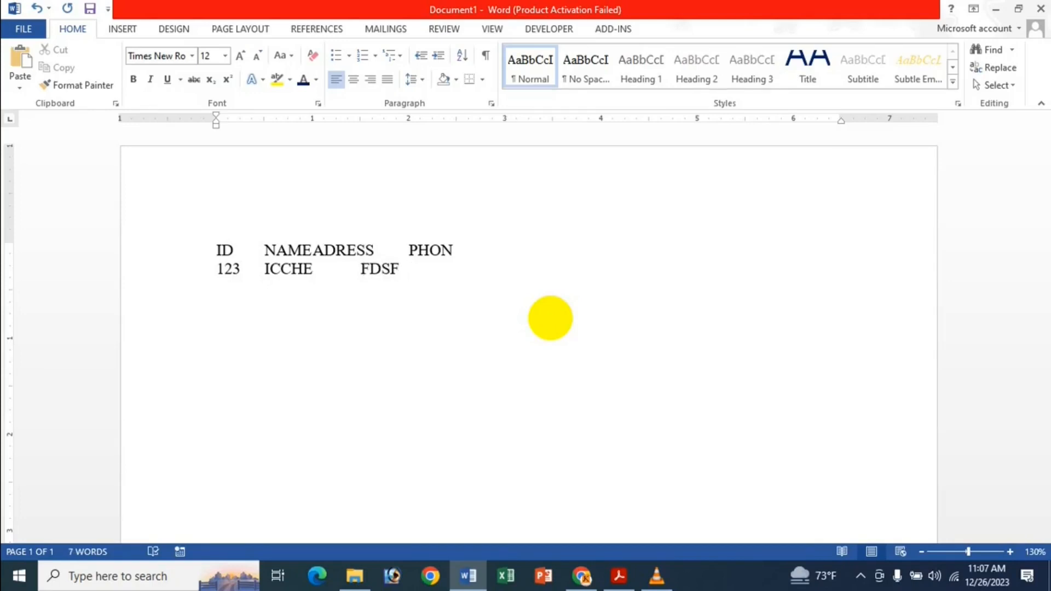
pyautogui.write('01235897')
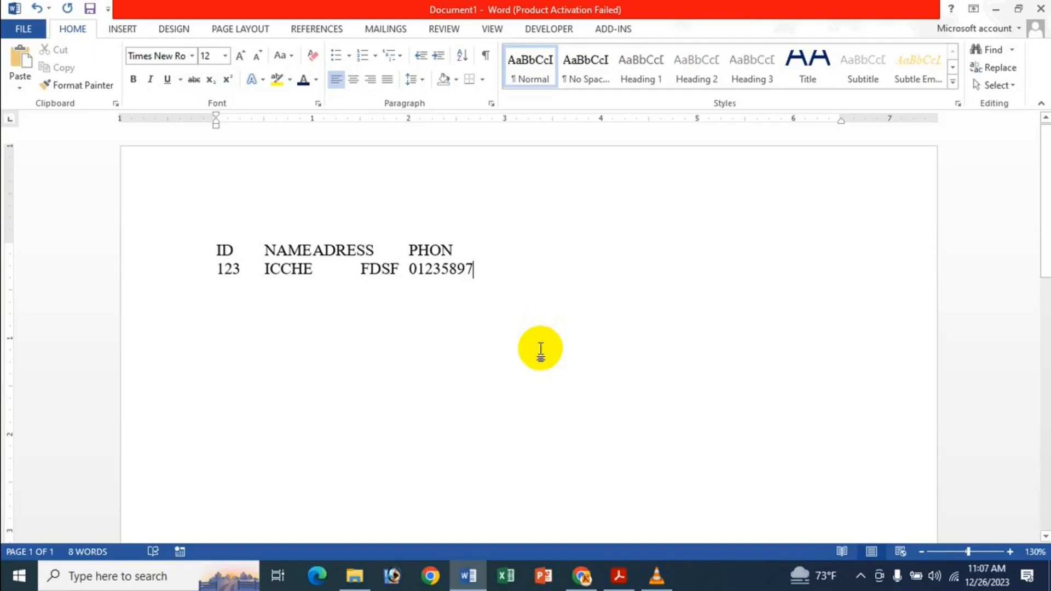
pyautogui.press('Return')
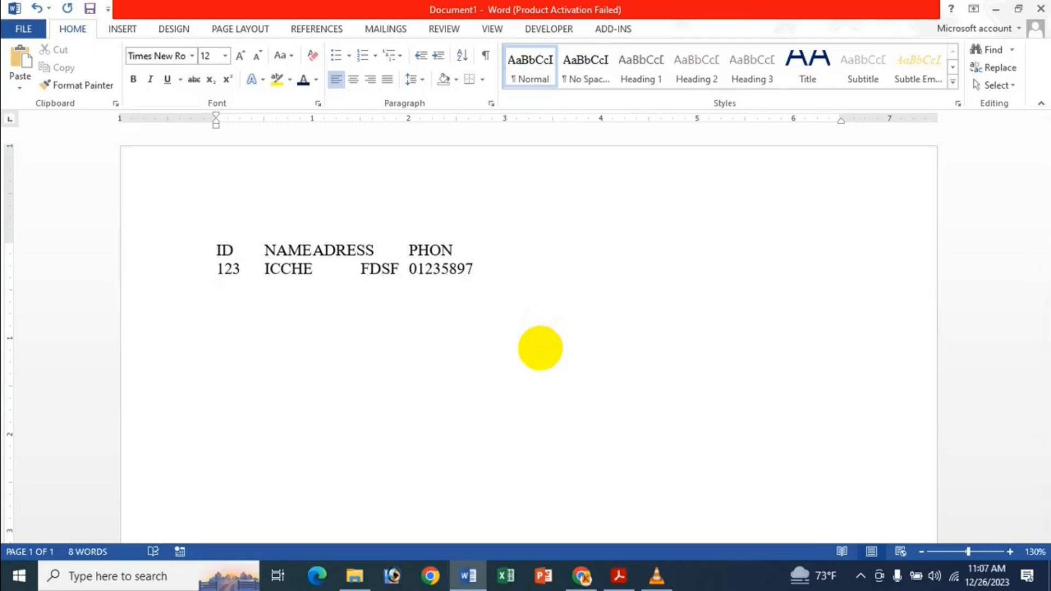
# Add a second tab-separated record line with another ID number, name, address and phone number.
pyautogui.write('203')
pyautogui.press('Tab')
pyautogui.write('WAZI')
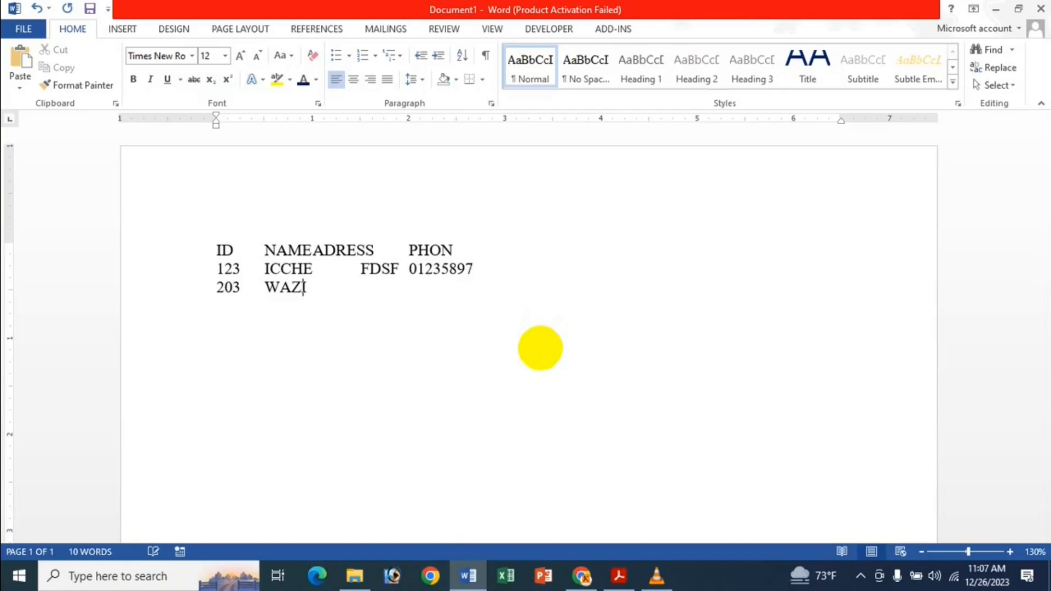
pyautogui.write('HA FSDF')
pyautogui.press('Tab')
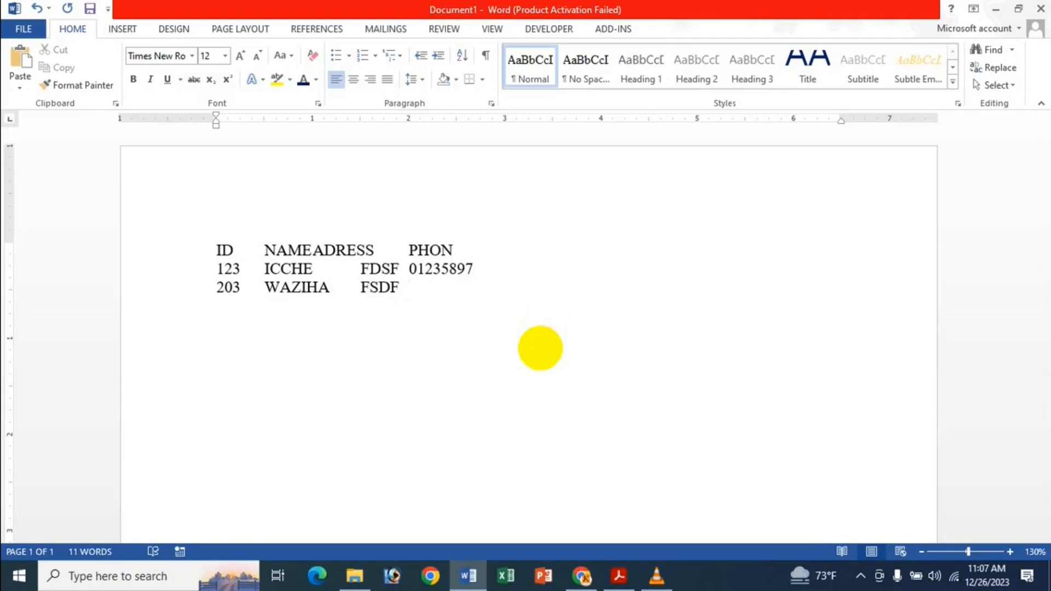
pyautogui.write('01257868')
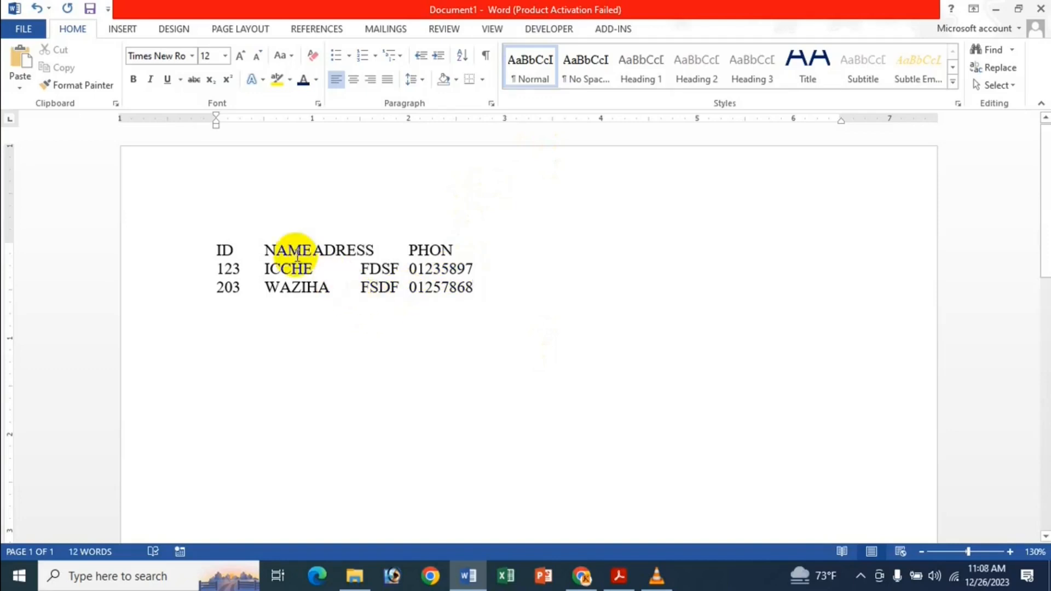
# Convert the three lines of text to a table with 4 columns, Auto fixed column width and text separated at tabs.
pyautogui.moveTo(214, 252); pyautogui.dragTo(580, 321)
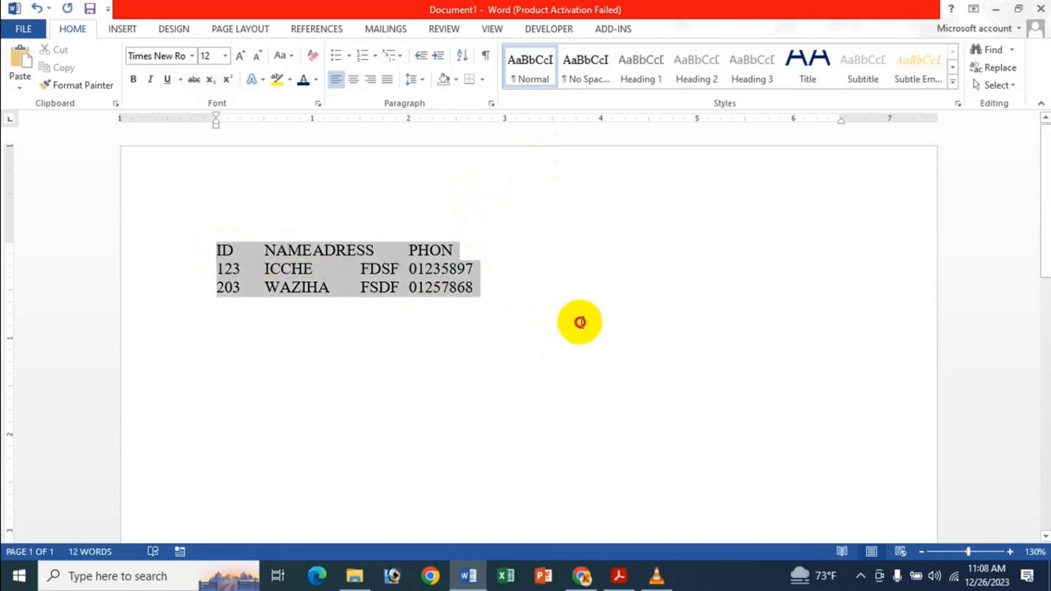
pyautogui.click(121, 29)
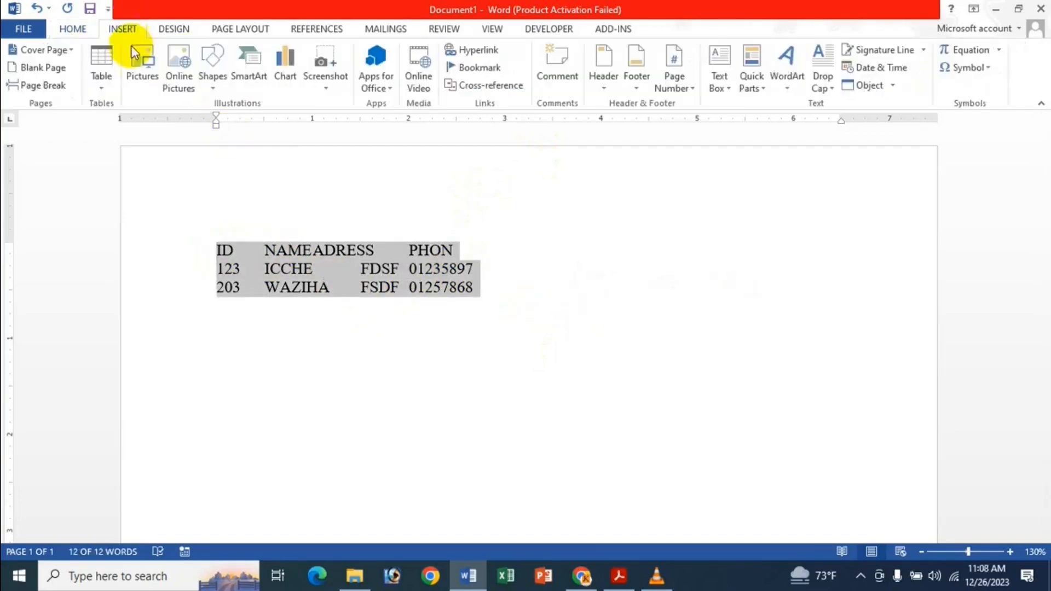
pyautogui.click(106, 77)
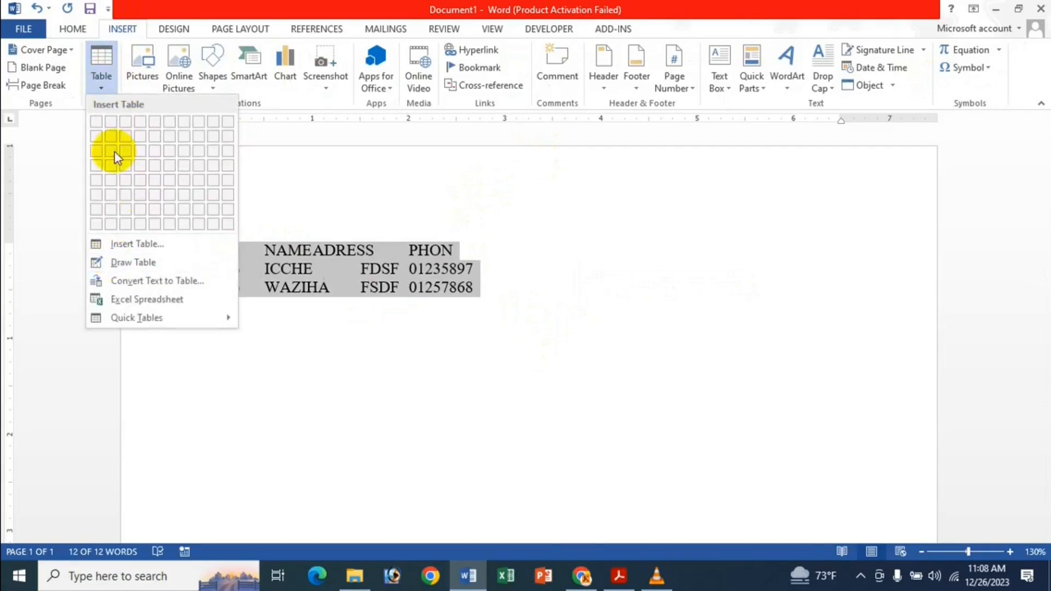
pyautogui.click(115, 281)
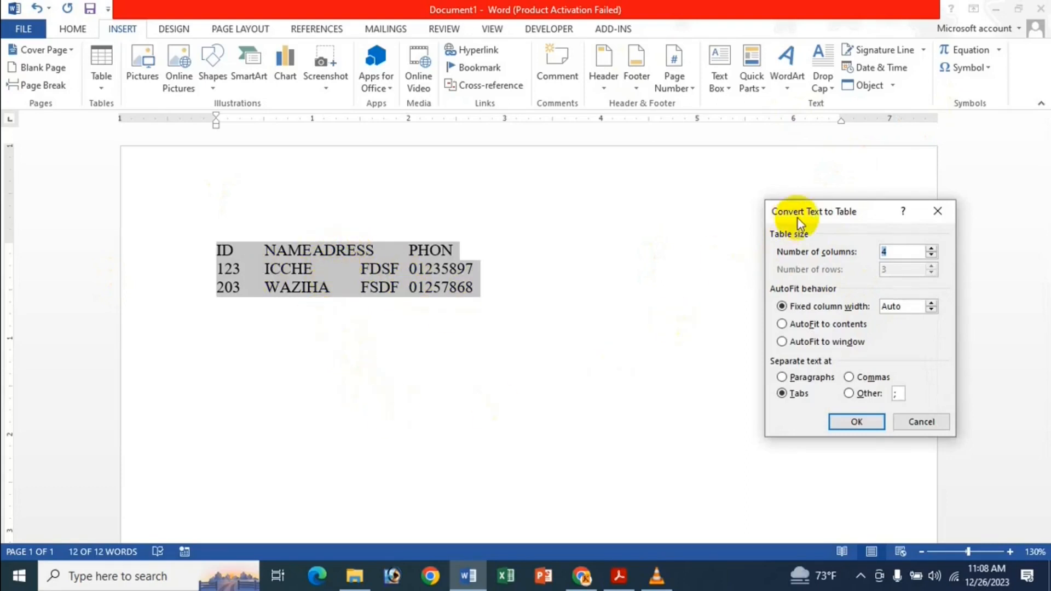
pyautogui.click(919, 253)
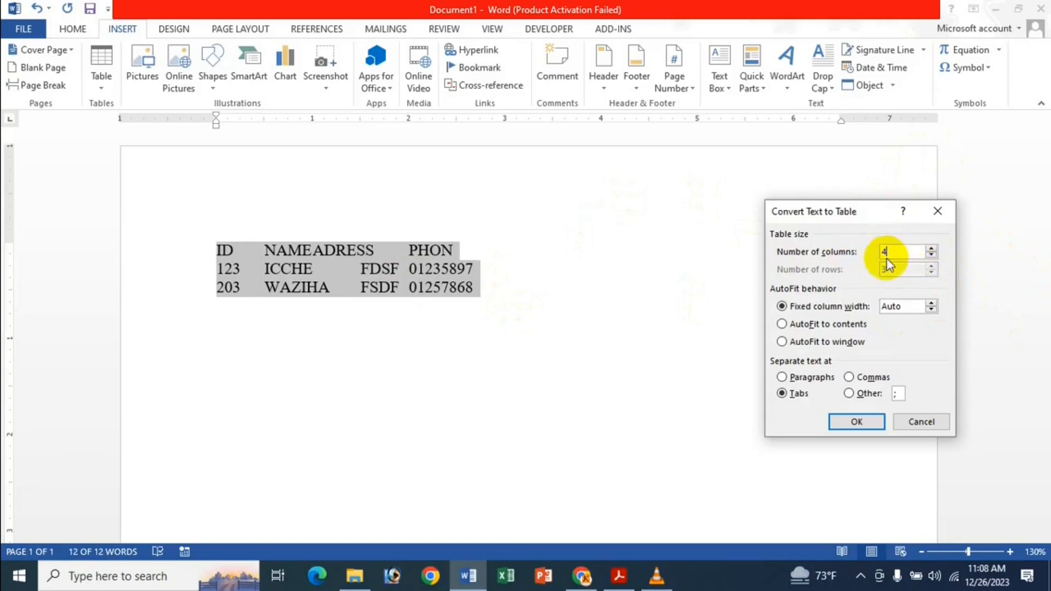
pyautogui.click(928, 271)
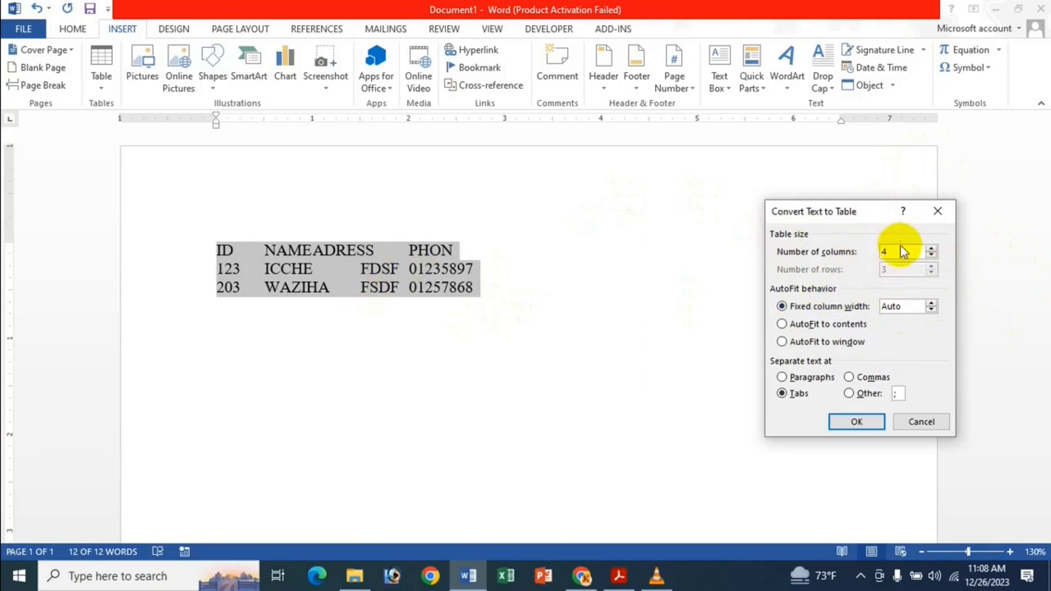
pyautogui.click(930, 248)
pyautogui.click(931, 254)
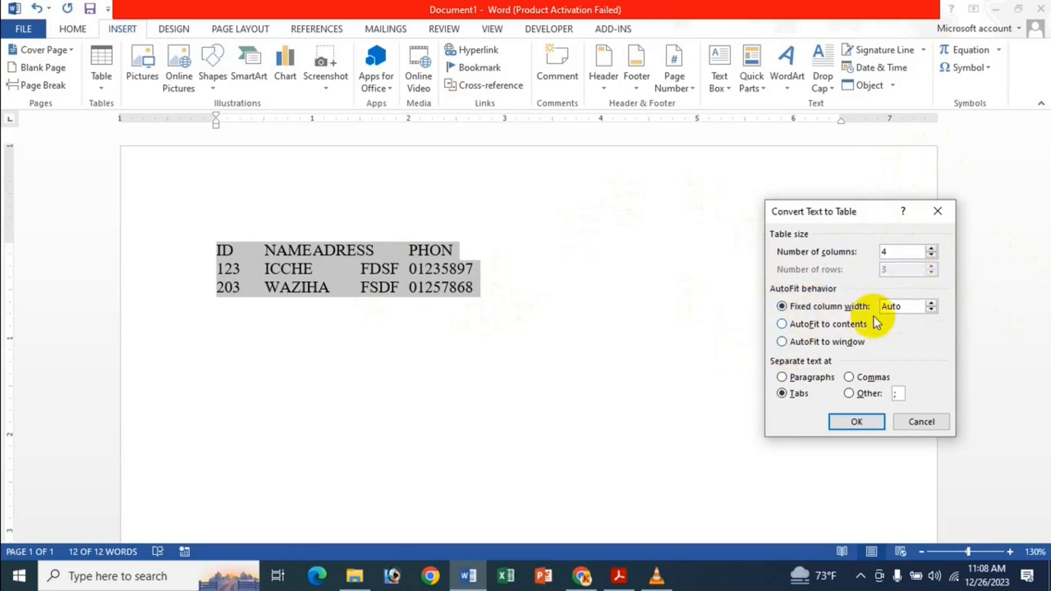
pyautogui.click(797, 399)
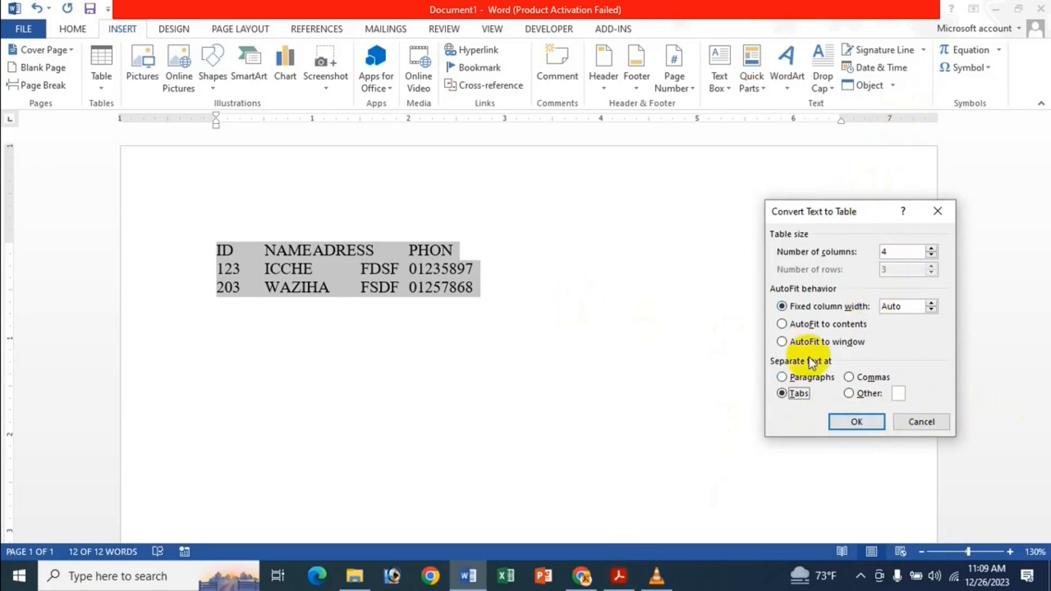
pyautogui.click(857, 425)
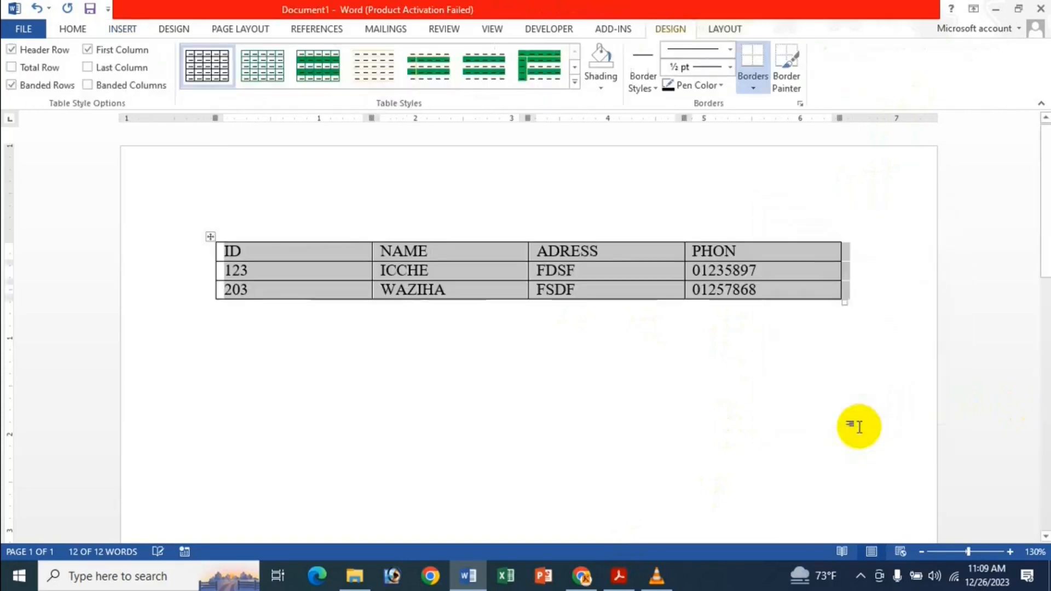
# Convert the entire ID, NAME, ADRESS and PHON table back to text separated with tabs.
pyautogui.click(432, 267)
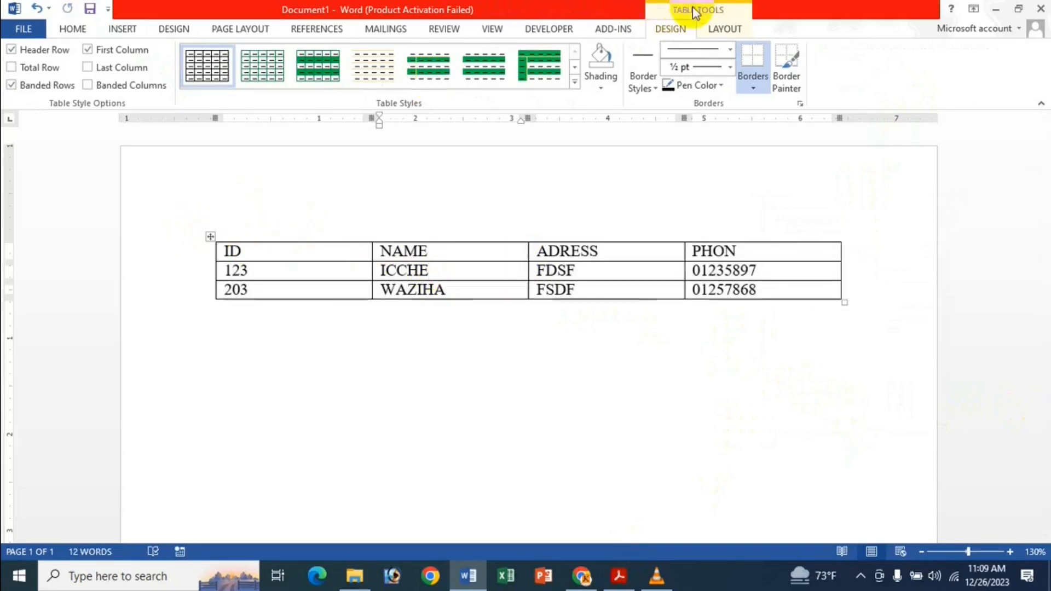
pyautogui.click(723, 35)
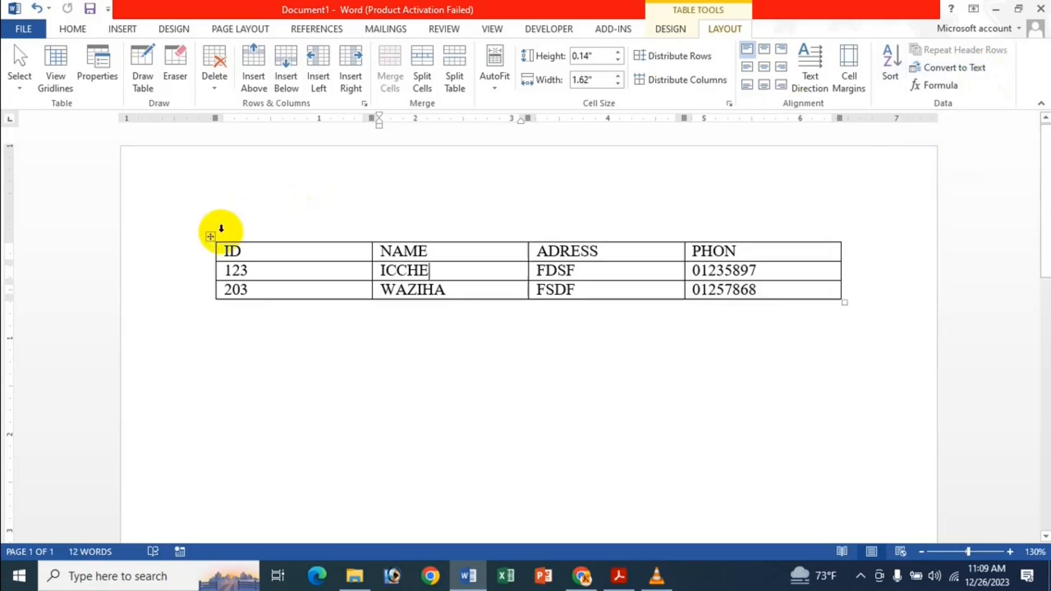
pyautogui.click(774, 270)
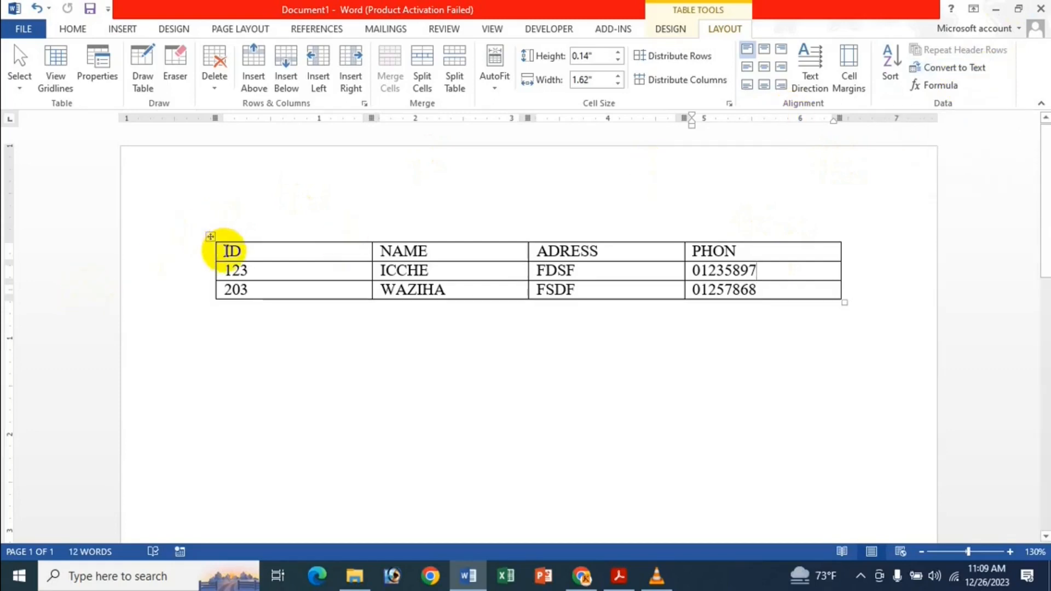
pyautogui.click(209, 234)
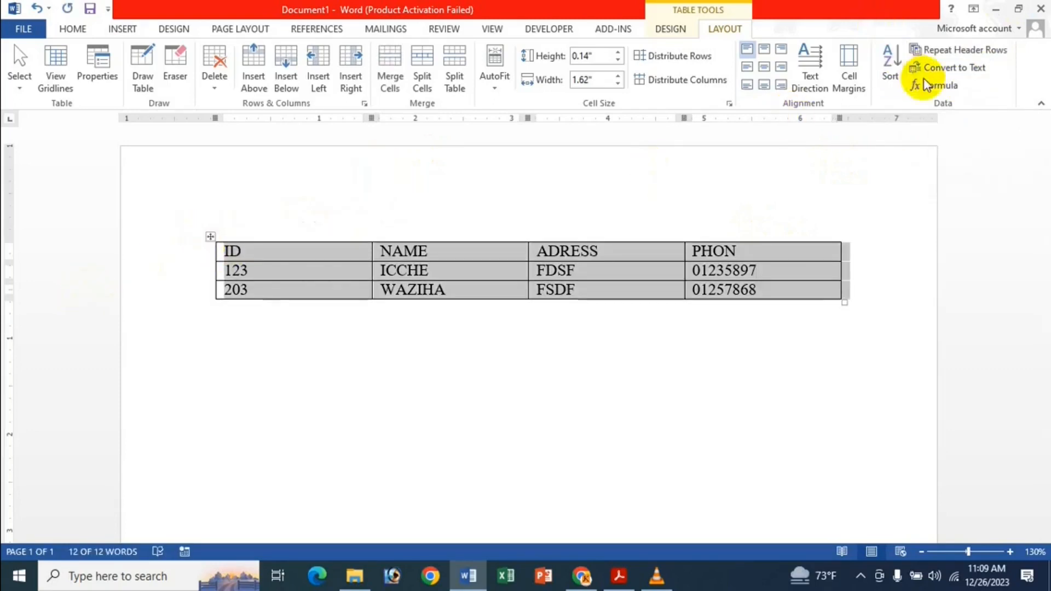
pyautogui.click(945, 67)
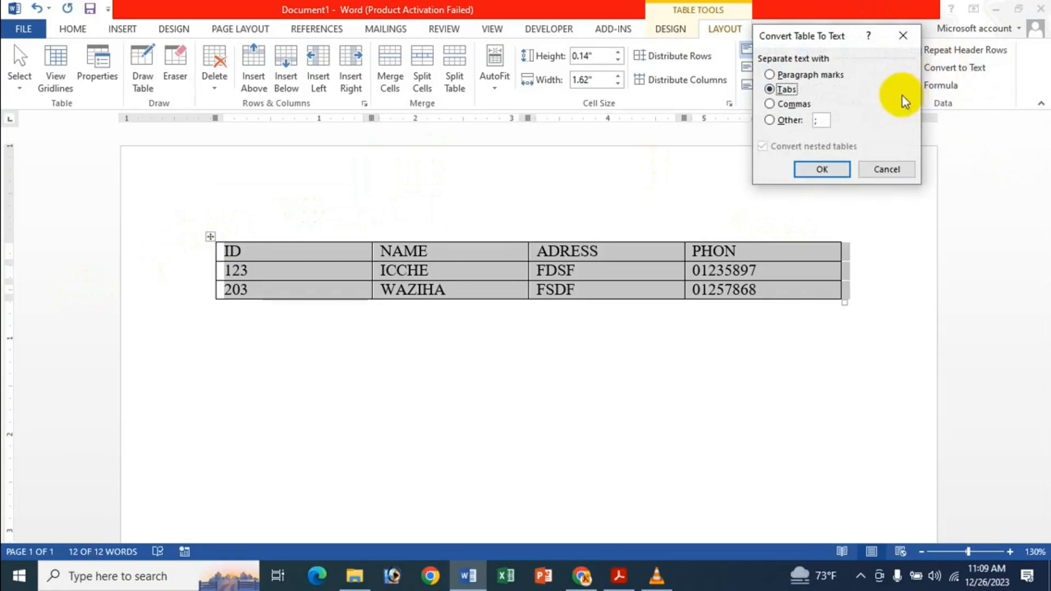
pyautogui.click(803, 123)
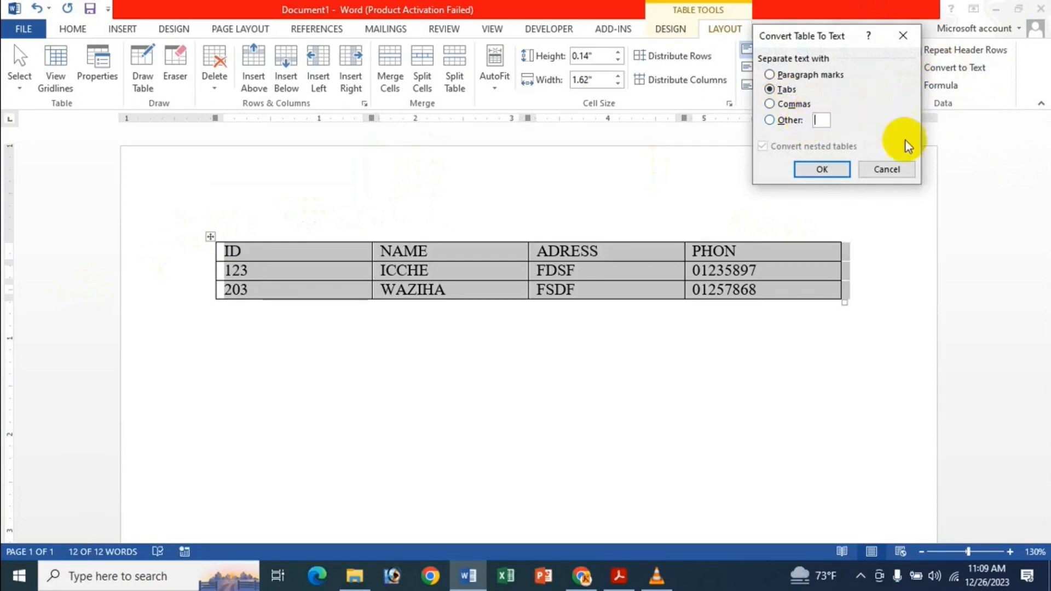
pyautogui.click(777, 89)
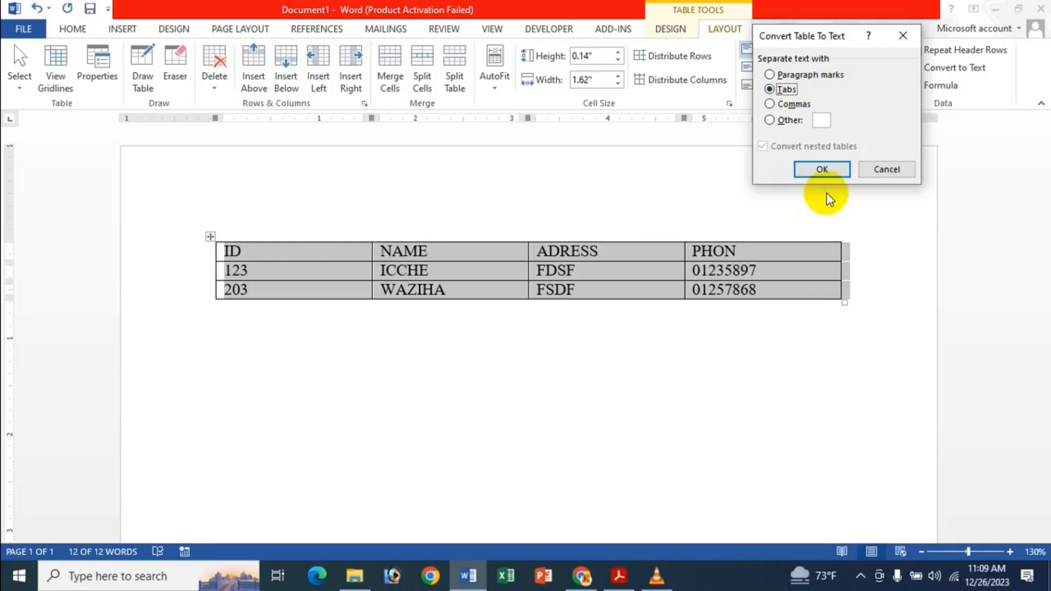
pyautogui.click(820, 168)
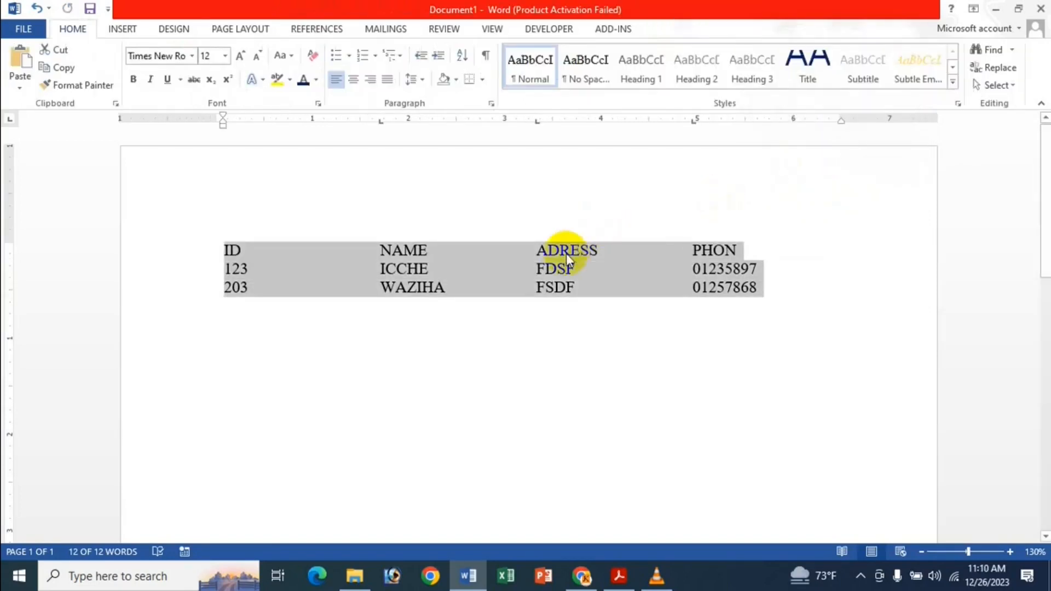
pyautogui.click(578, 291)
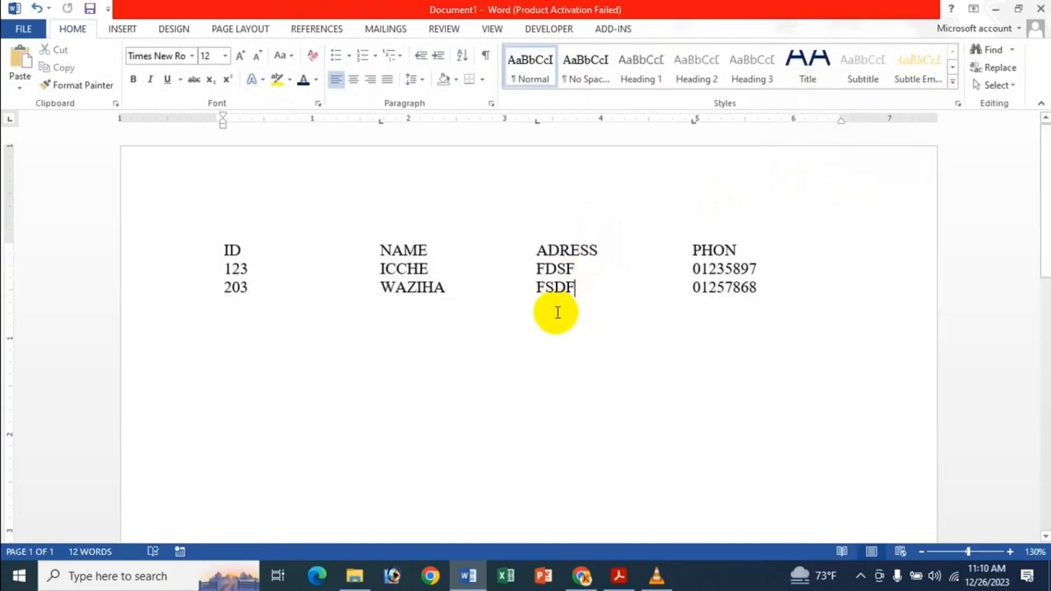
# Enter the comma-separated lines "DHAKA,CHANDPUR,GAZIPUR,BARISAL" and "120,111,231,546" below the tab-separated text.
pyautogui.click(414, 365)
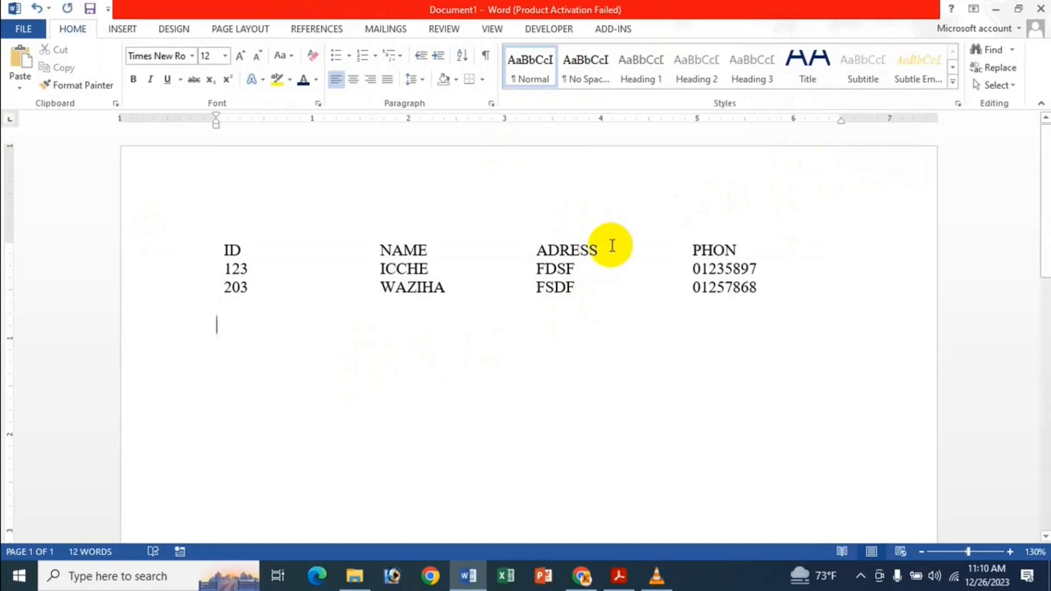
pyautogui.write('DHAKA,')
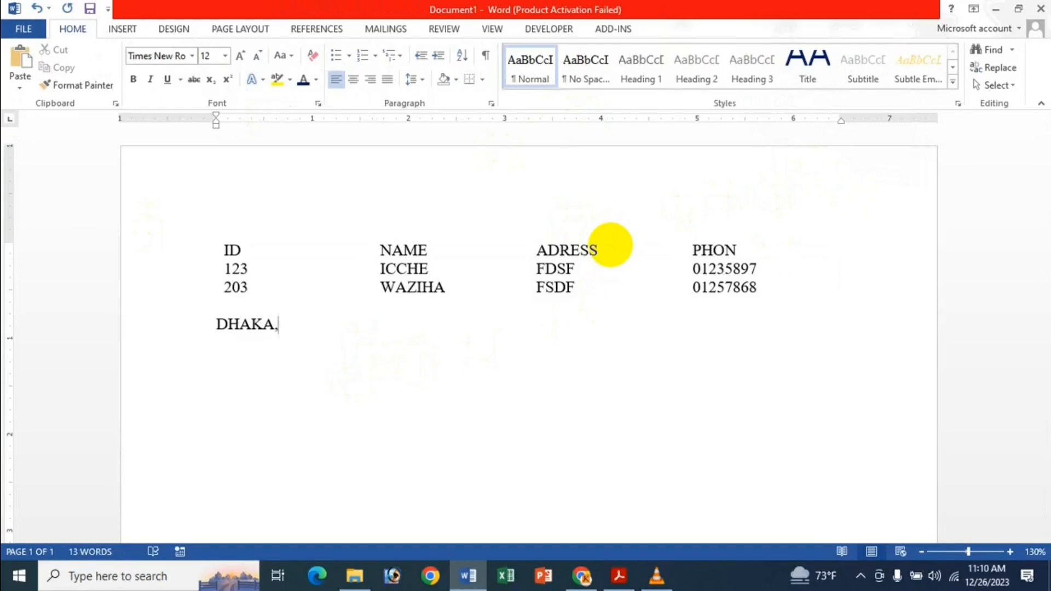
pyautogui.write('CHANDPUR')
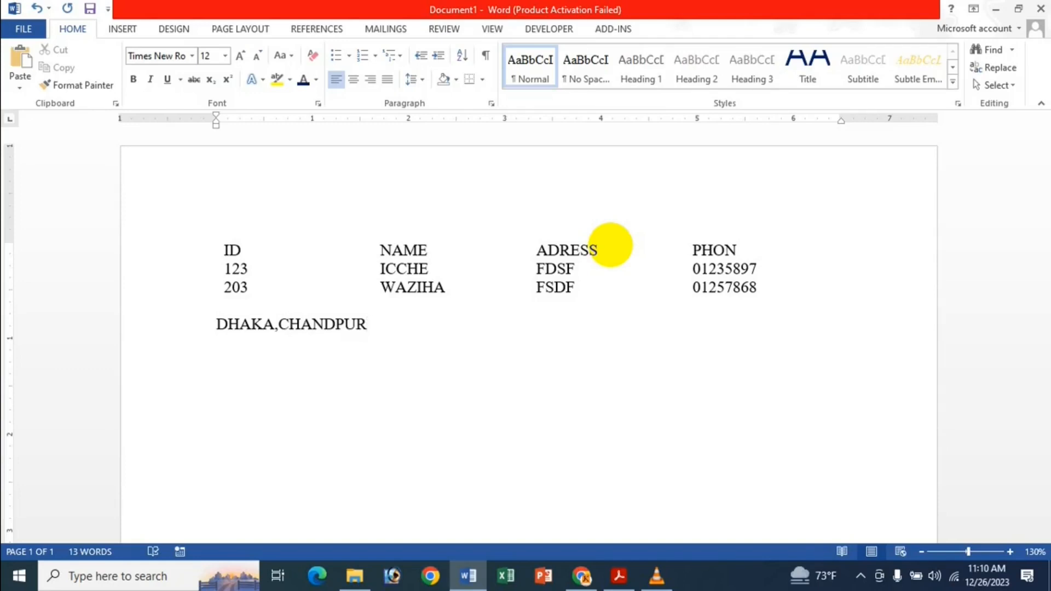
pyautogui.write(',GAZIPUR')
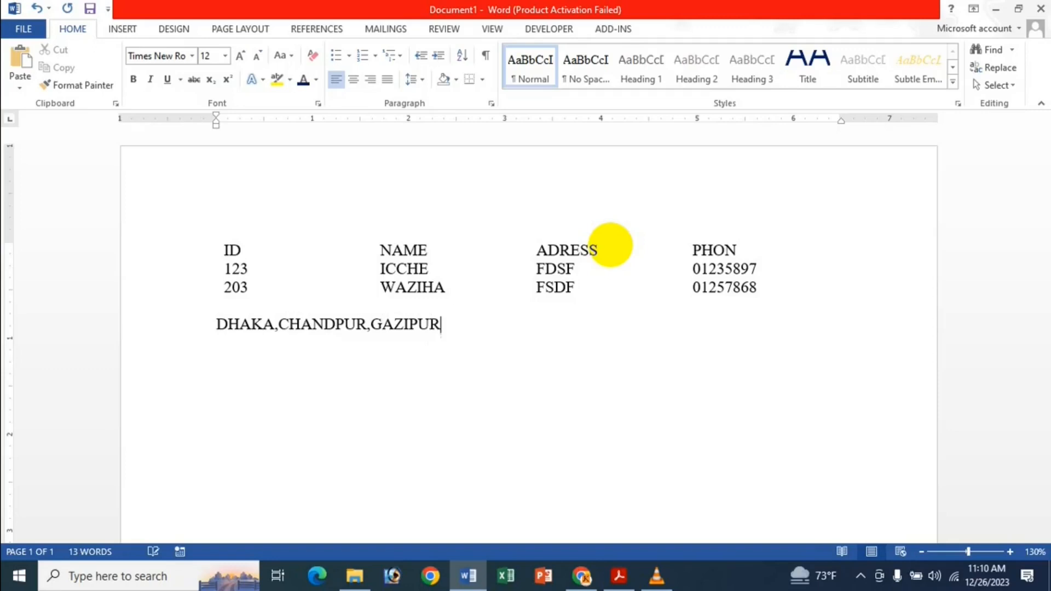
pyautogui.write(',BARISAL')
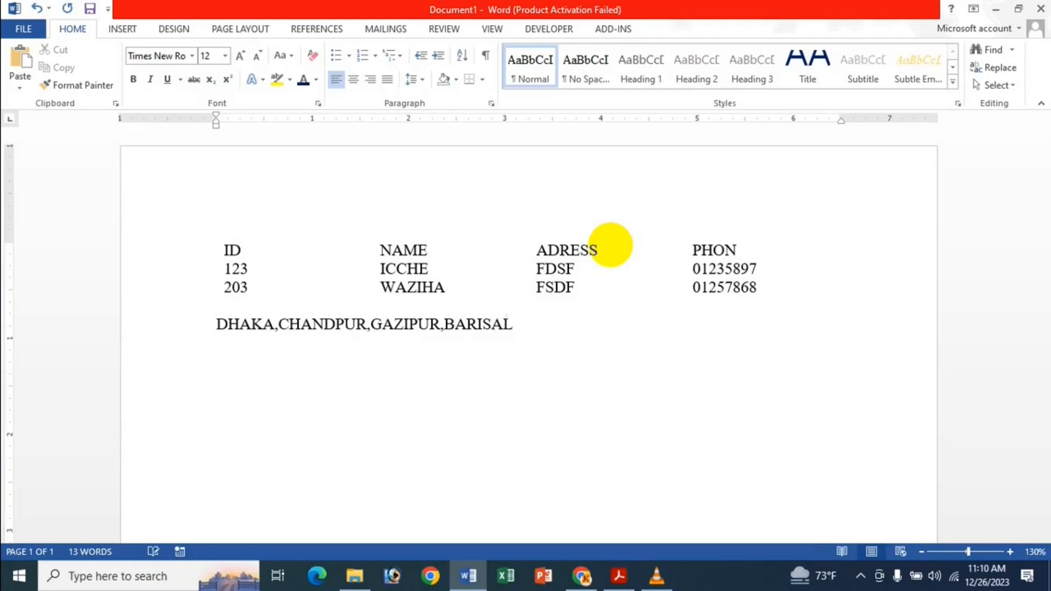
pyautogui.press('Return')
pyautogui.write('120,111,231,546')
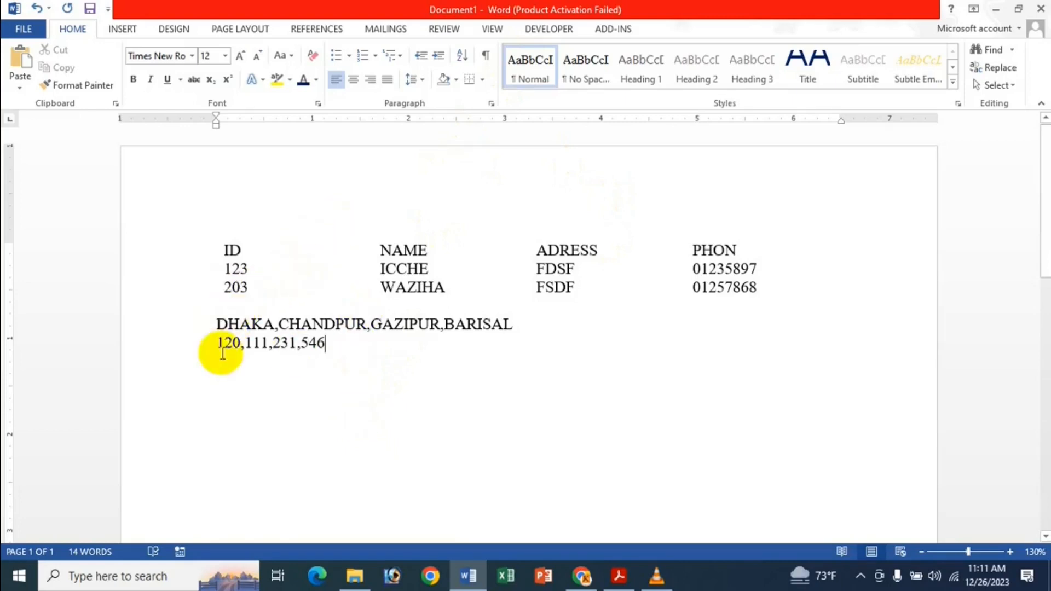
# Convert the two comma-separated lines to a table with 4 columns, Auto fixed column width and text separated at commas.
pyautogui.moveTo(217, 327); pyautogui.dragTo(333, 342)
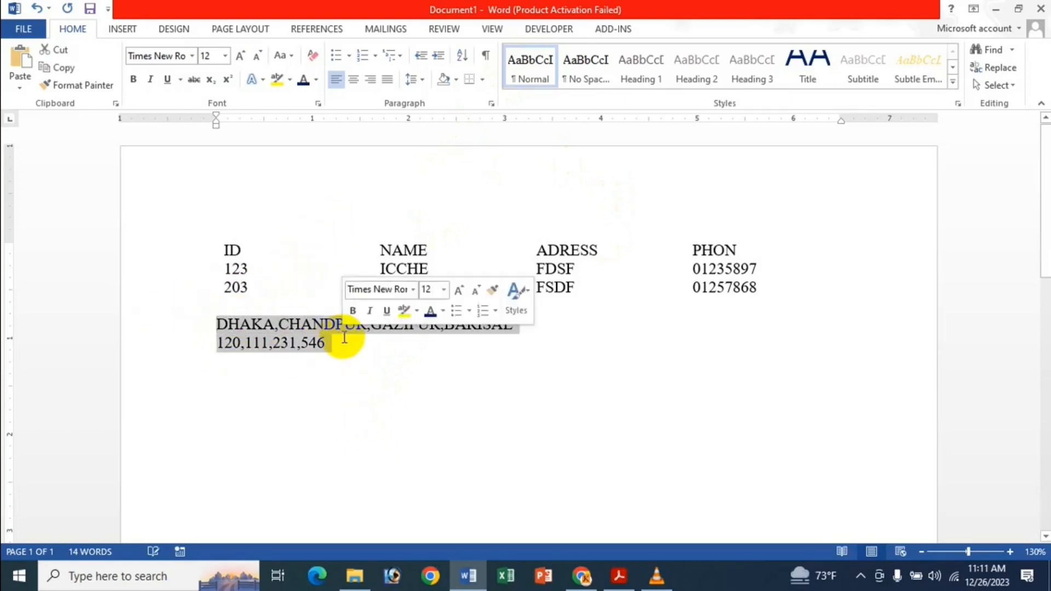
pyautogui.click(123, 30)
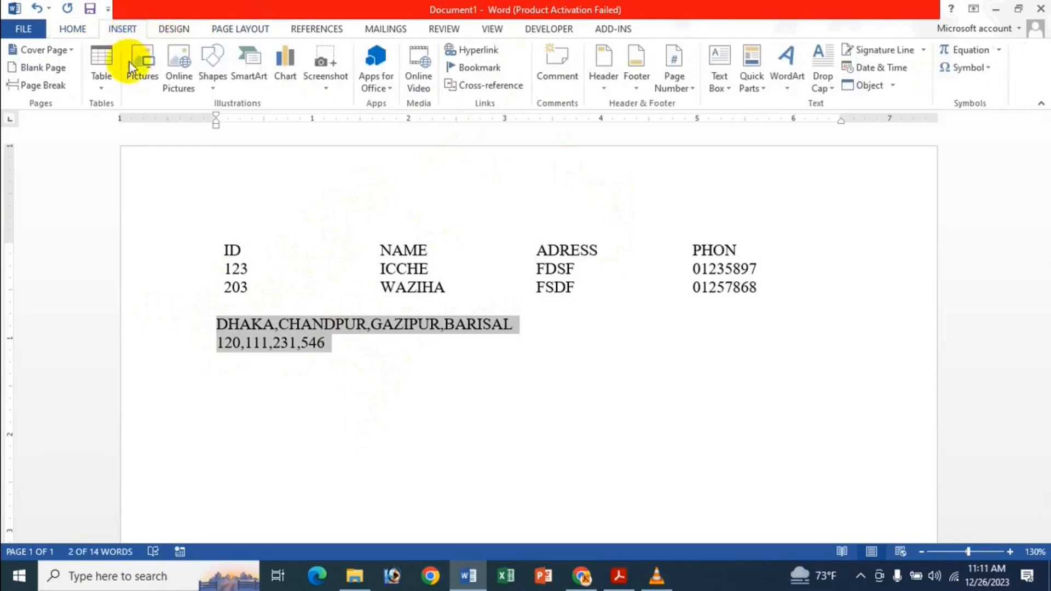
pyautogui.click(102, 81)
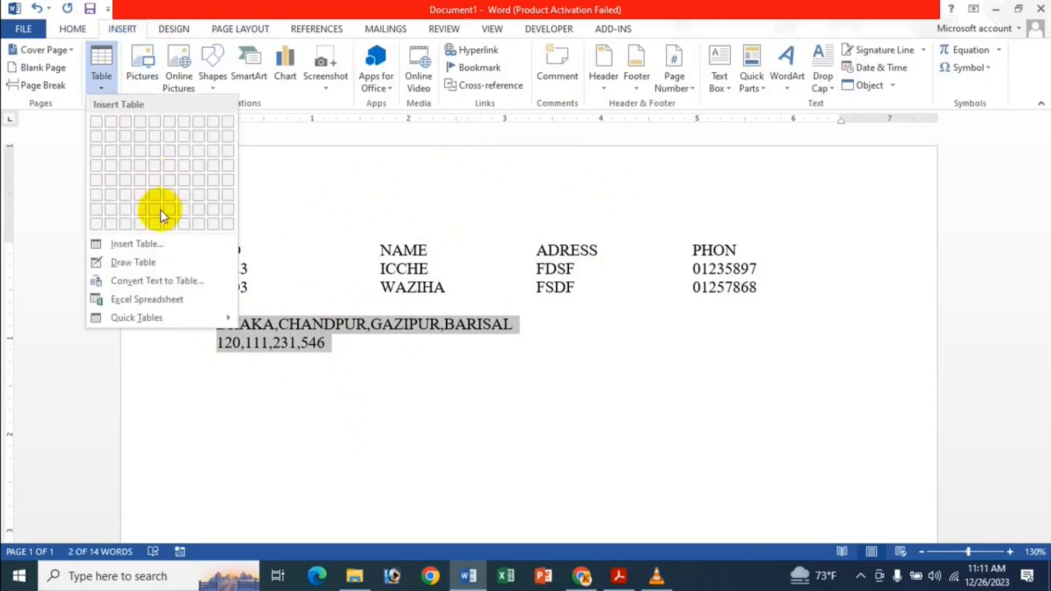
pyautogui.click(210, 280)
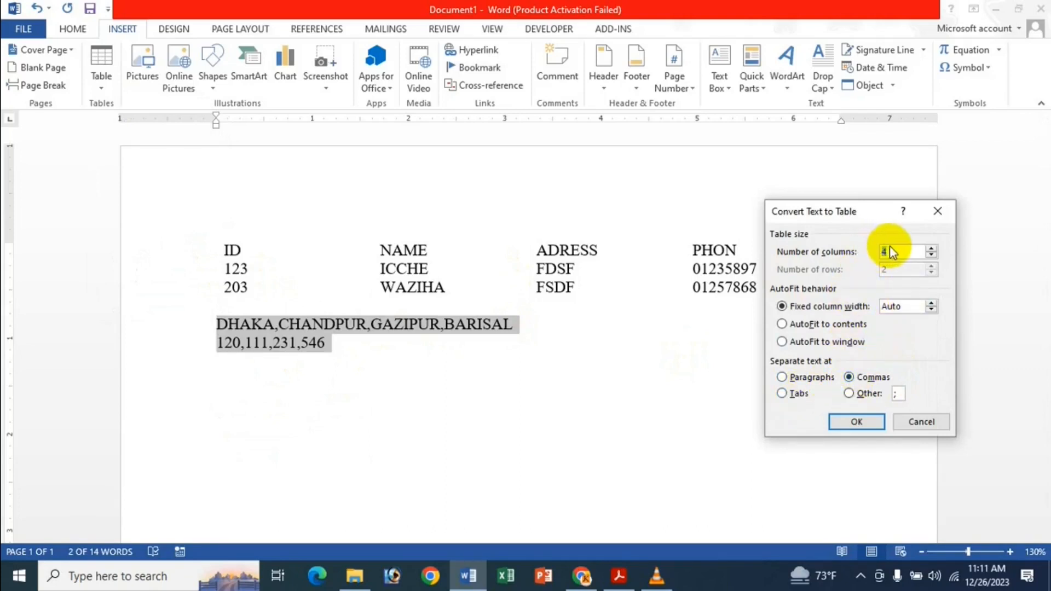
pyautogui.click(918, 253)
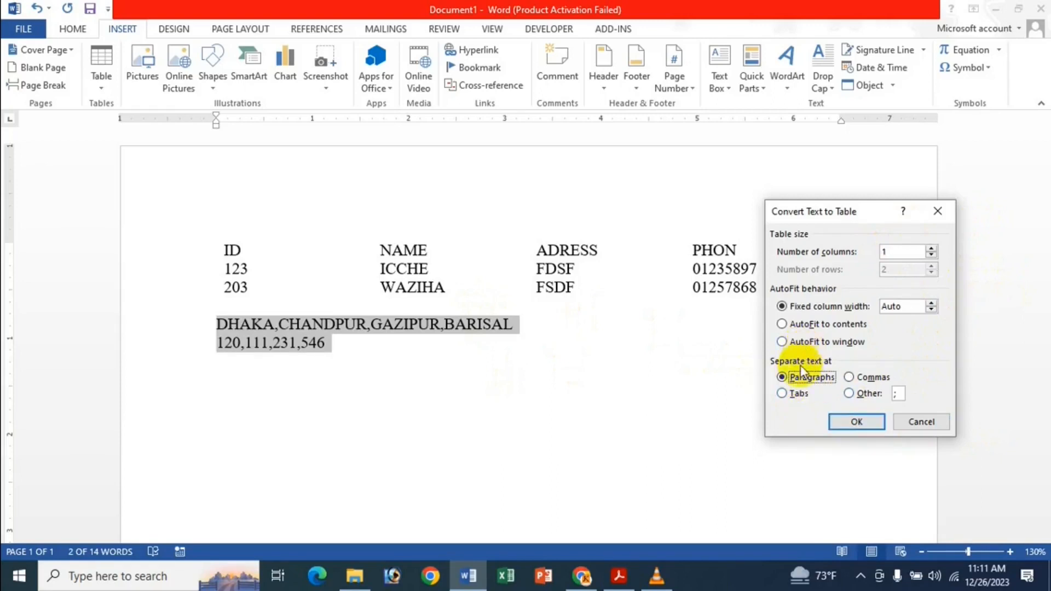
pyautogui.click(849, 377)
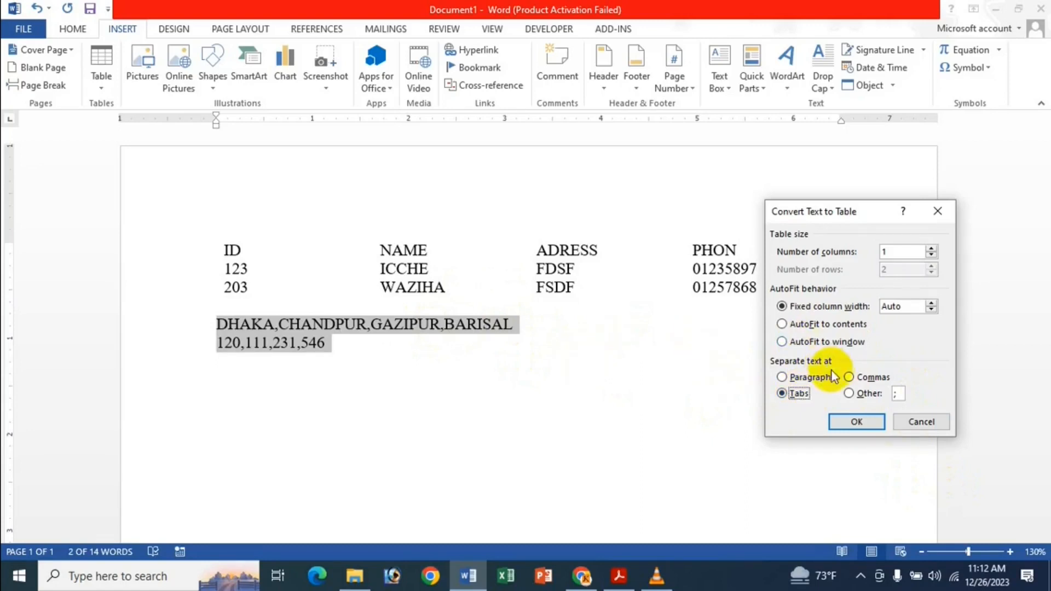
pyautogui.click(859, 378)
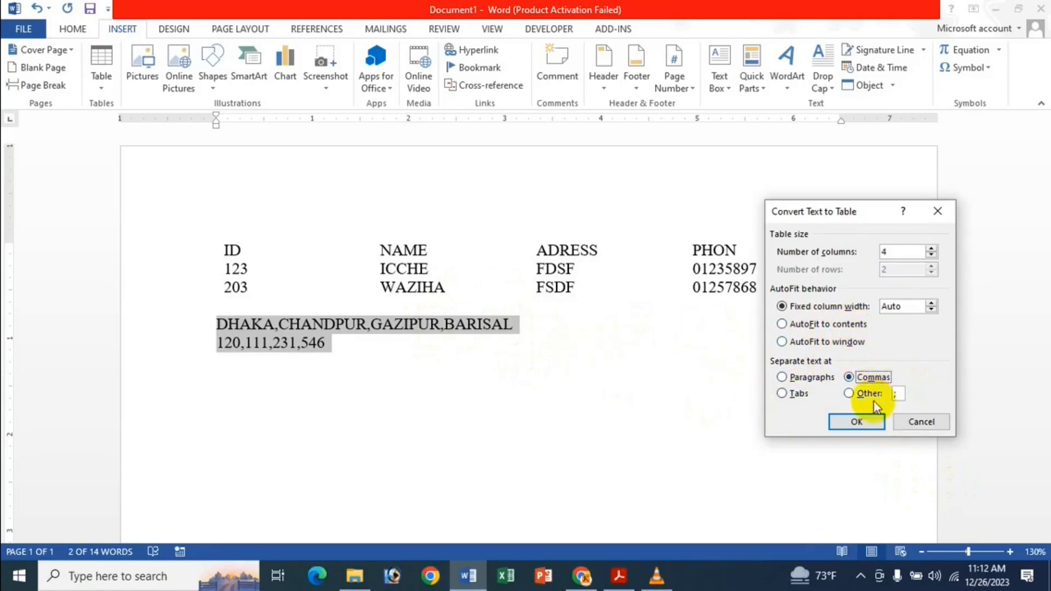
pyautogui.click(864, 420)
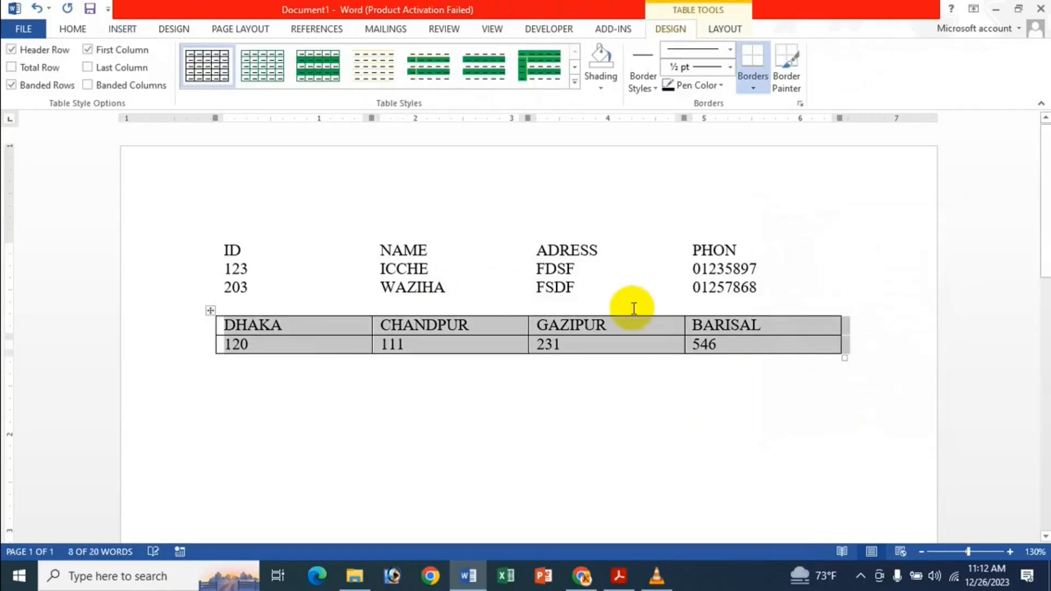
pyautogui.click(471, 323)
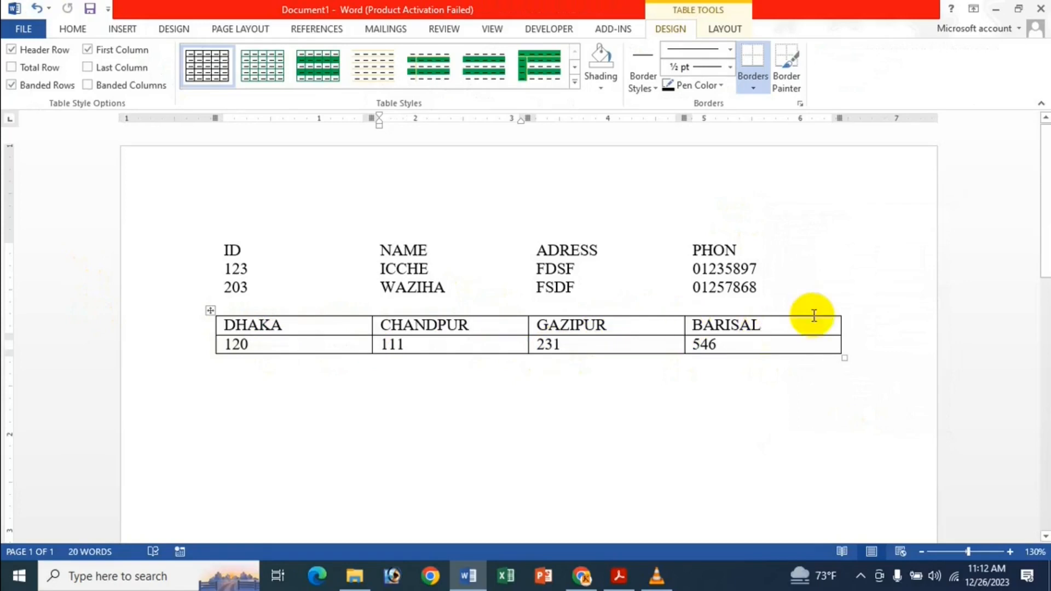
# Convert the district table starting with DHAKA back to text separated with commas.
pyautogui.click(210, 311)
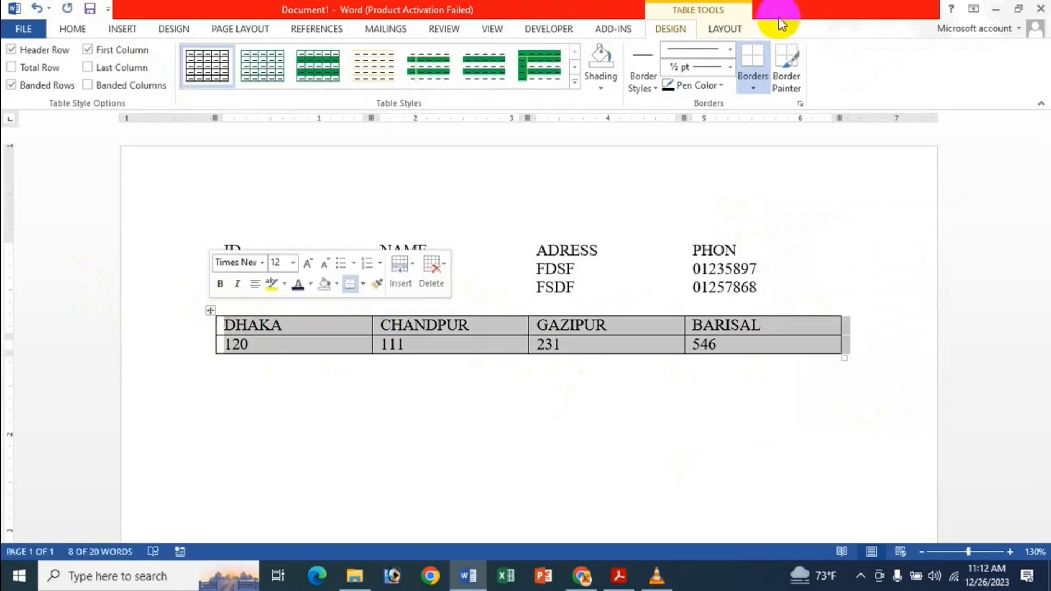
pyautogui.click(718, 33)
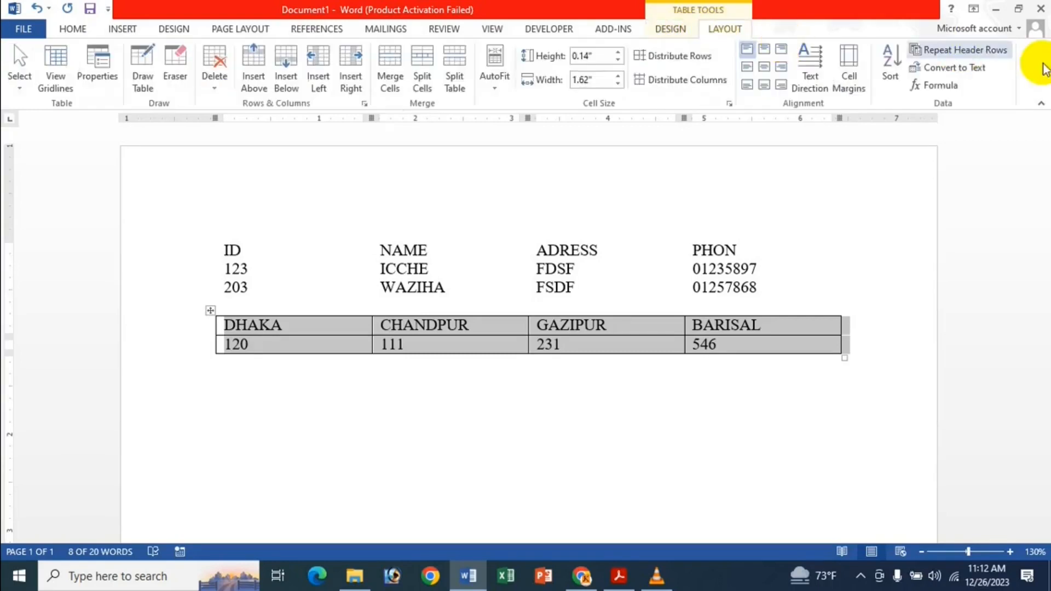
pyautogui.click(976, 79)
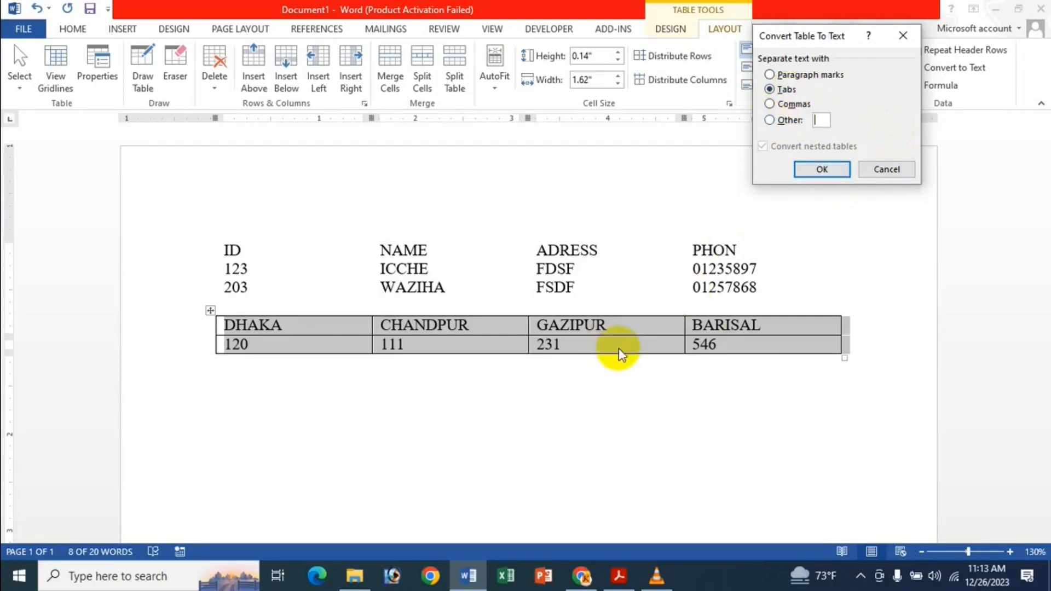
pyautogui.click(791, 104)
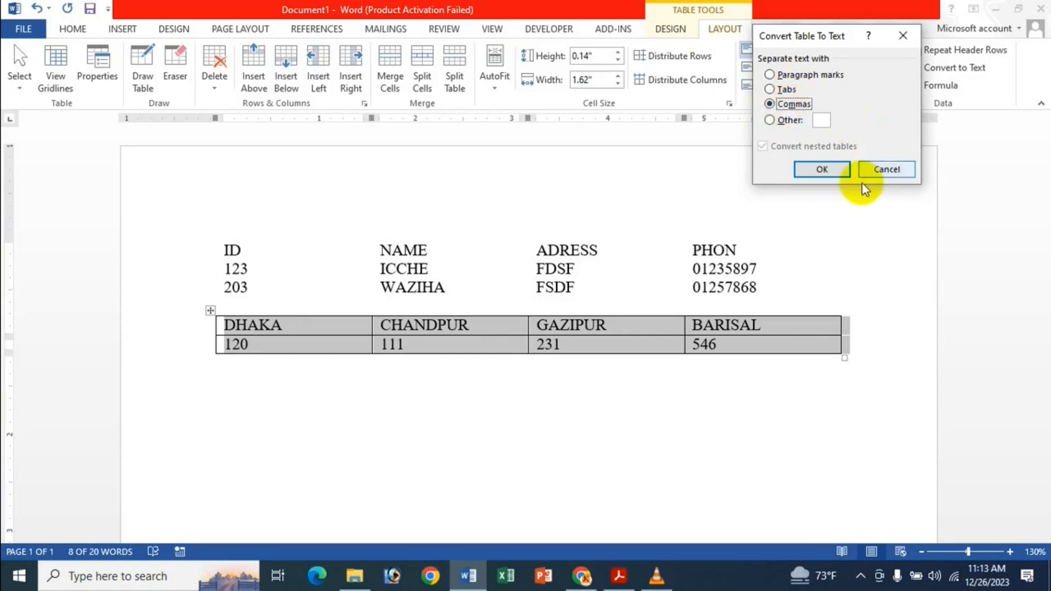
pyautogui.click(822, 169)
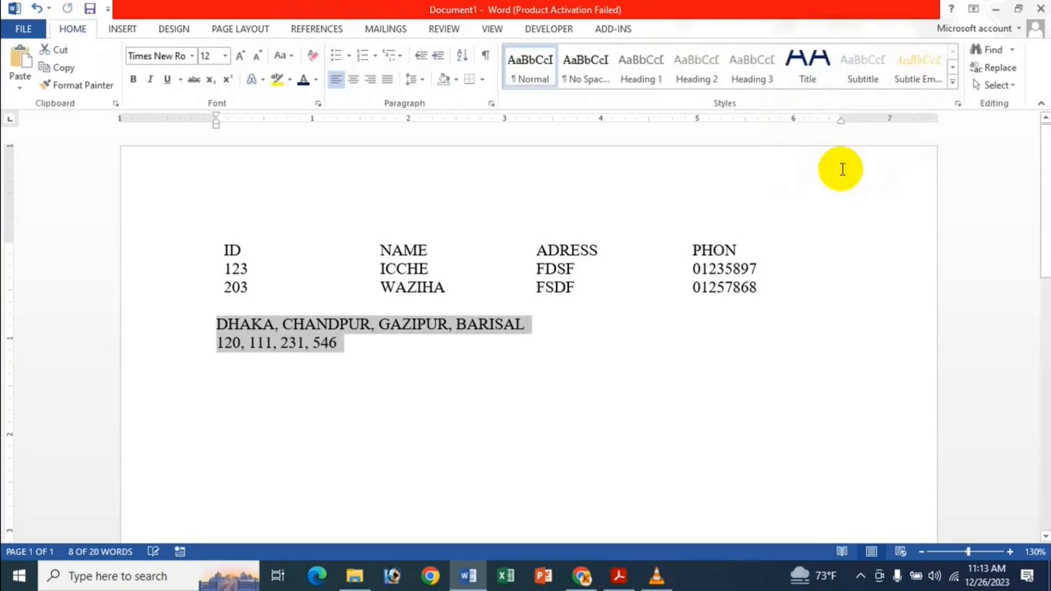
pyautogui.click(476, 332)
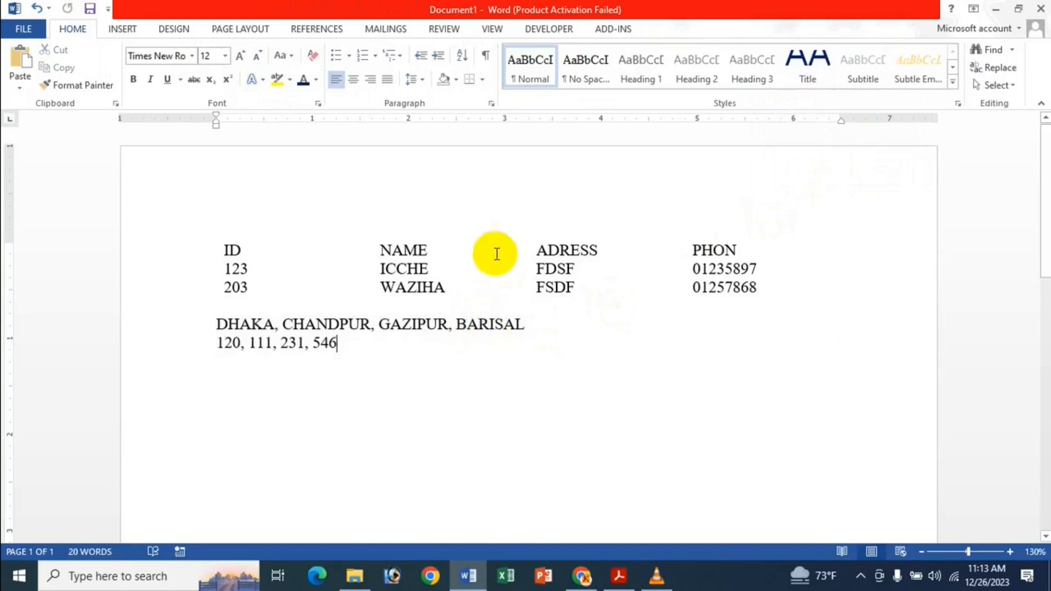
# Add a blank line above the DHAKA line and convert the ID, NAME, ADRESS and PHON text to a 4-column table separated at tabs.
pyautogui.click(212, 323)
pyautogui.press('Return')
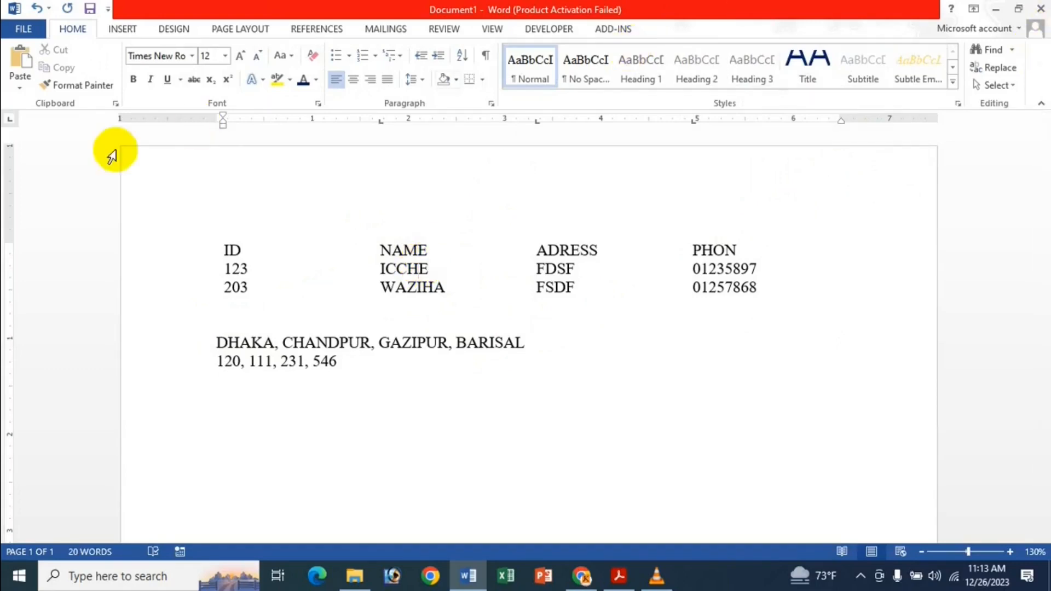
pyautogui.moveTo(220, 255); pyautogui.dragTo(845, 300)
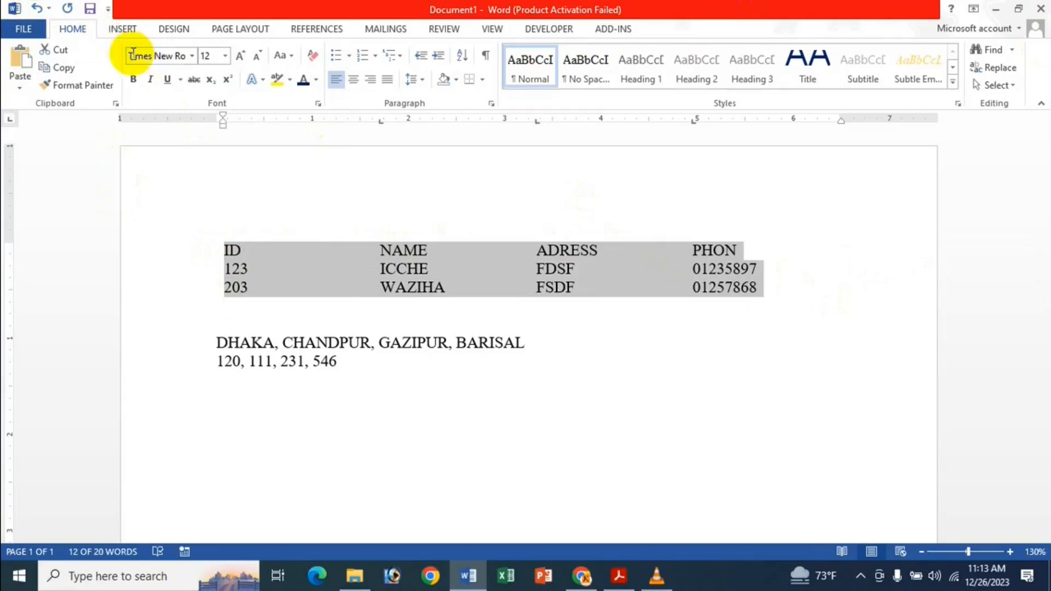
pyautogui.click(137, 30)
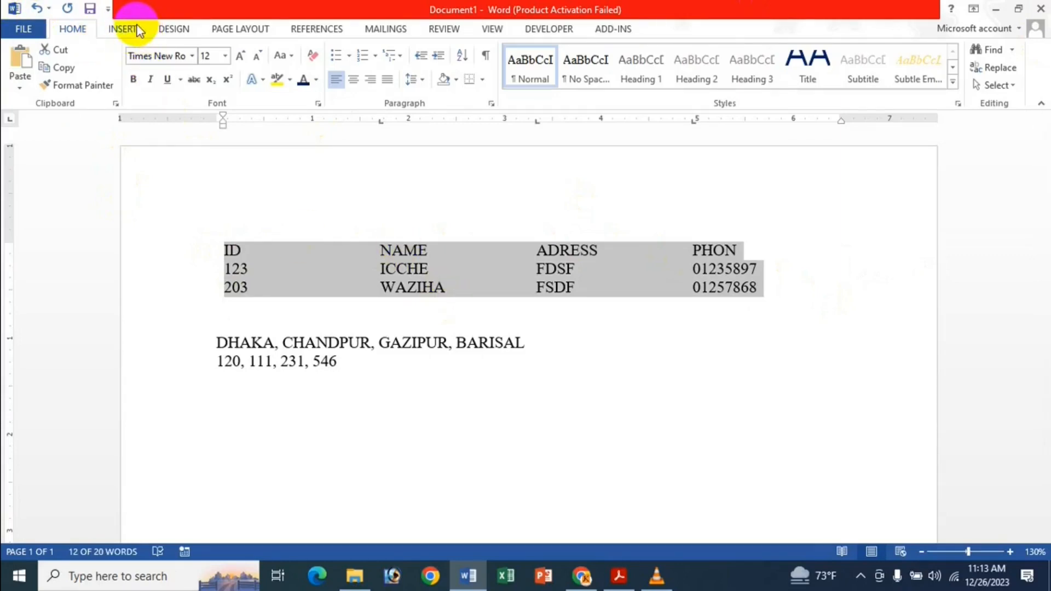
pyautogui.click(99, 67)
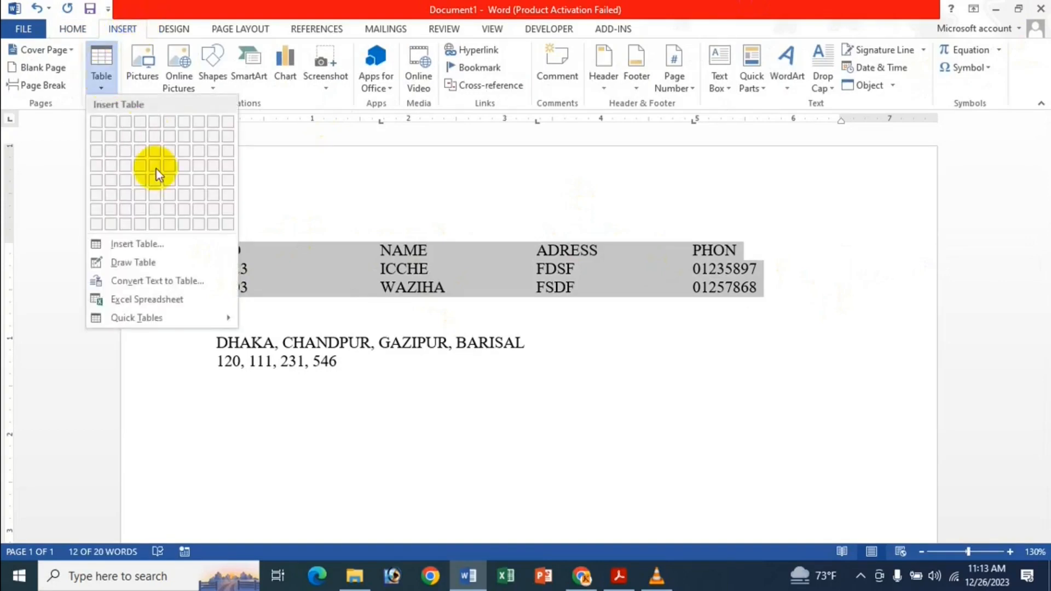
pyautogui.click(186, 281)
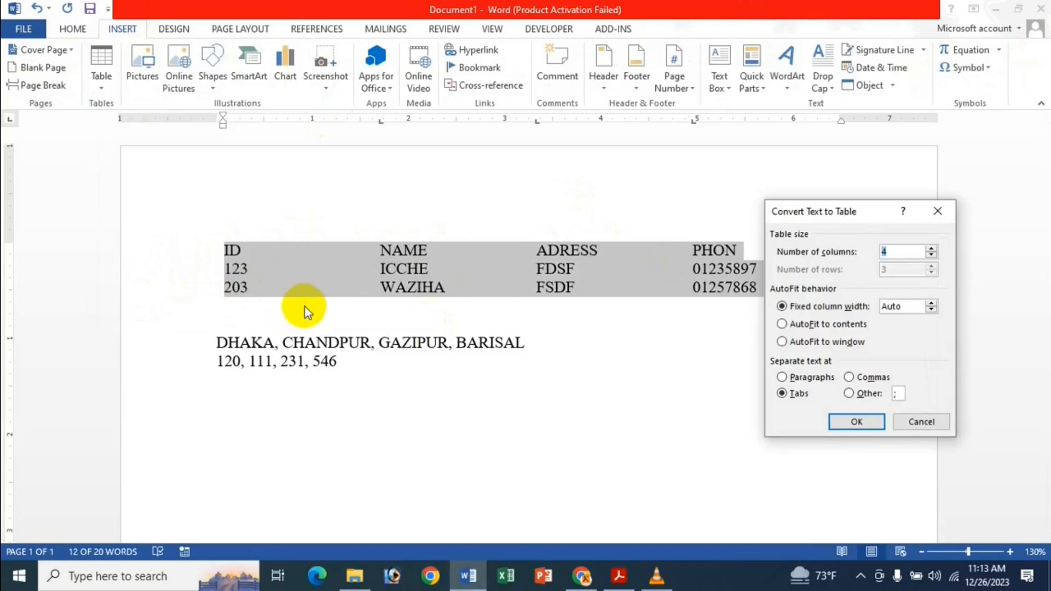
pyautogui.click(795, 377)
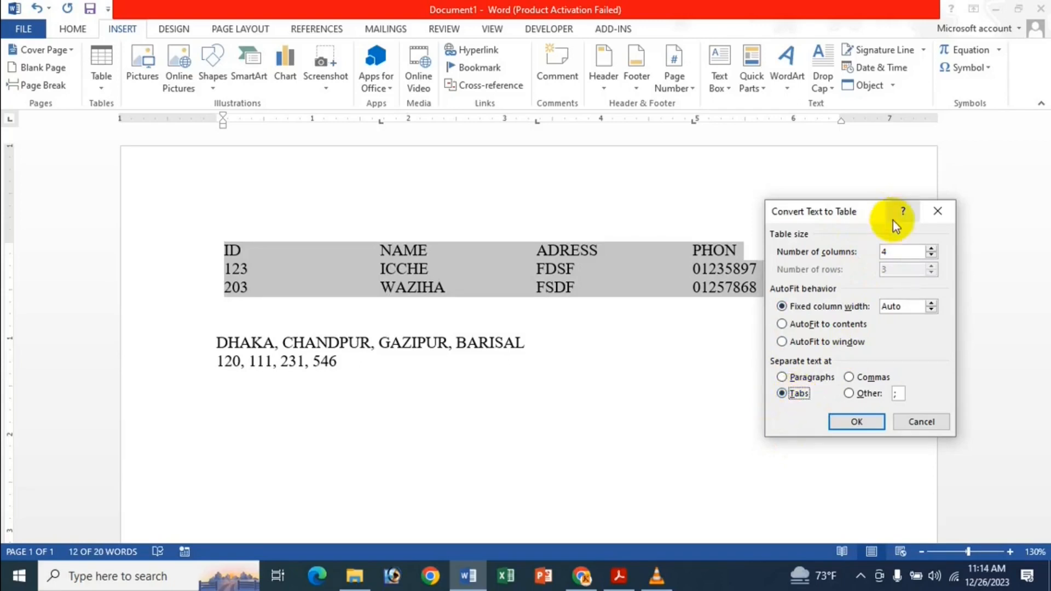
pyautogui.click(794, 380)
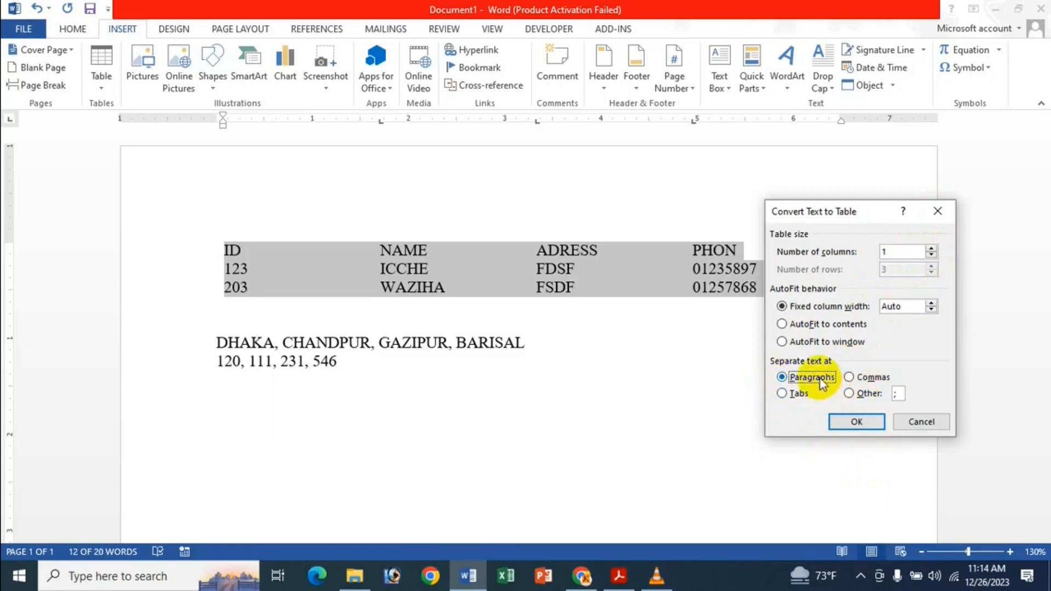
pyautogui.click(872, 422)
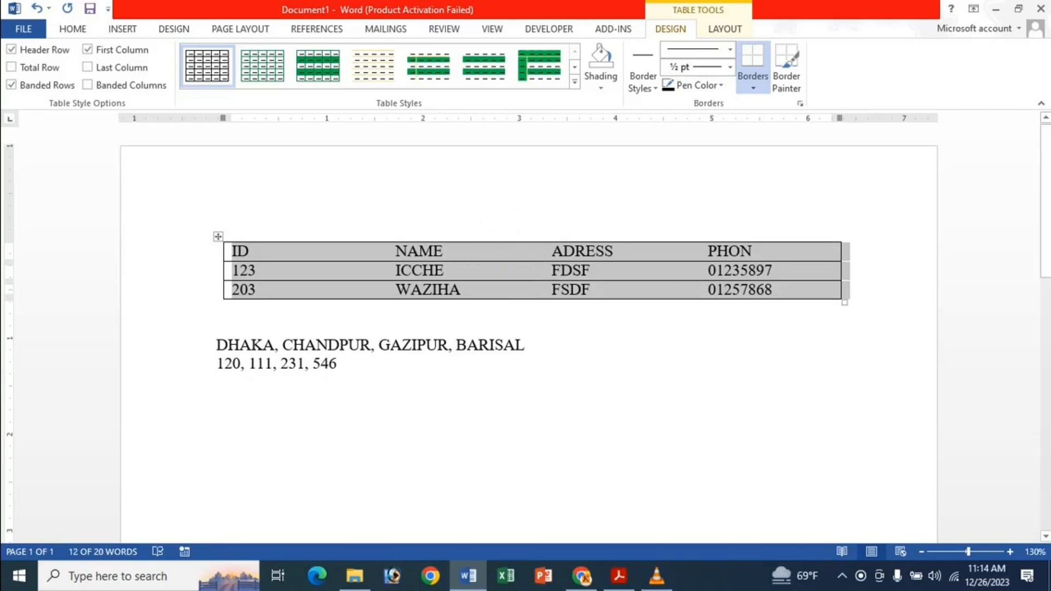
# Convert the whole ID, NAME, ADRESS and PHON table back to text separated with tabs.
pyautogui.click(468, 257)
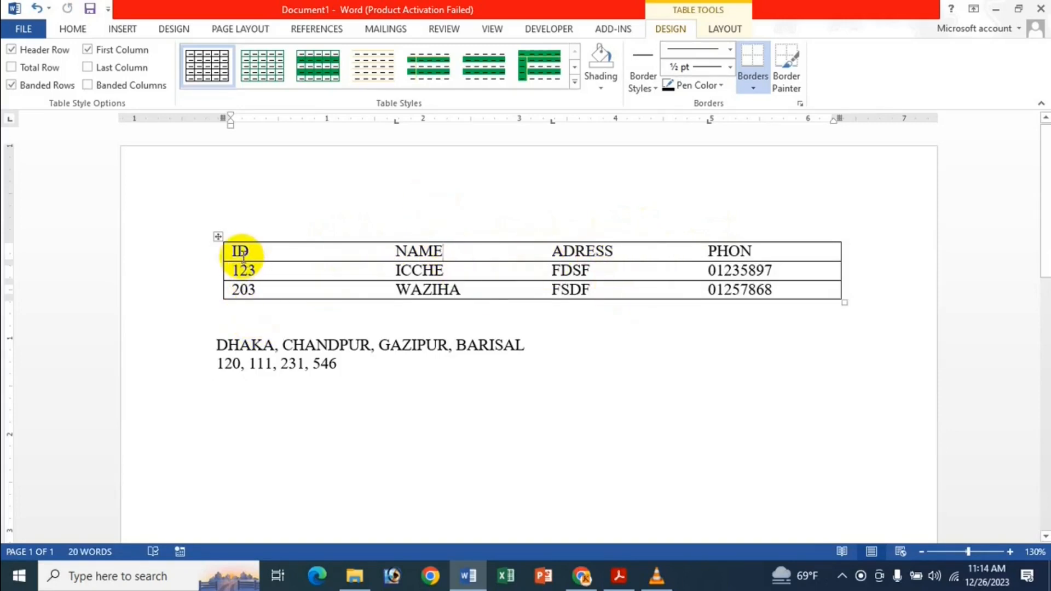
pyautogui.click(220, 237)
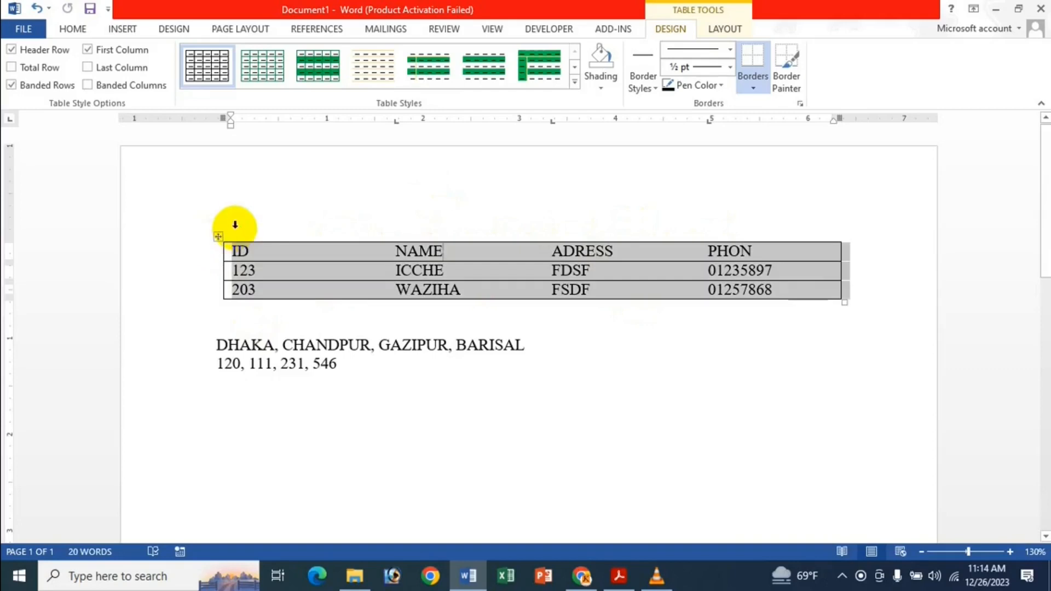
pyautogui.click(730, 31)
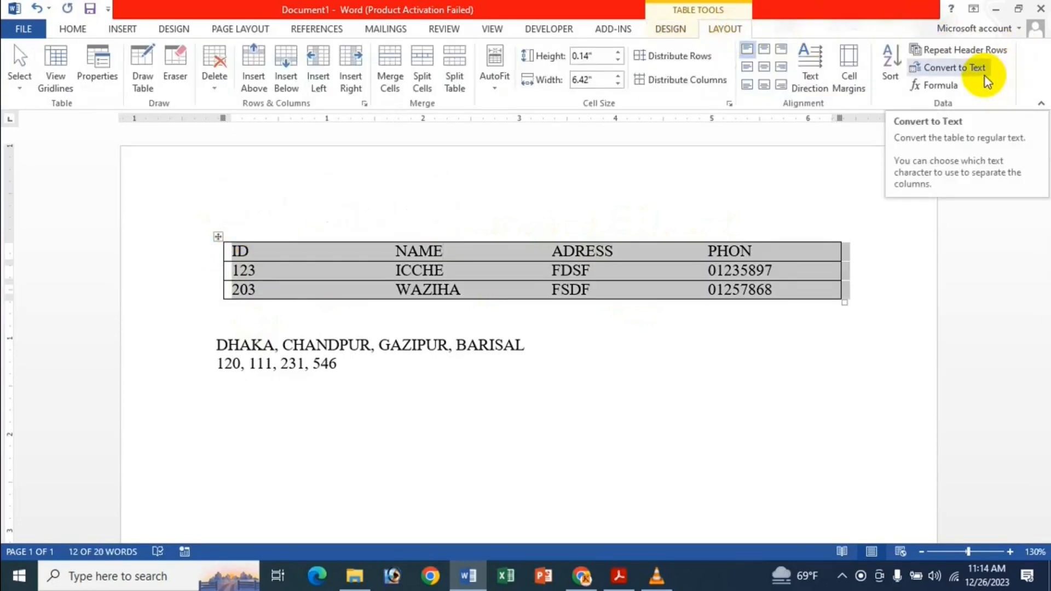
pyautogui.click(970, 75)
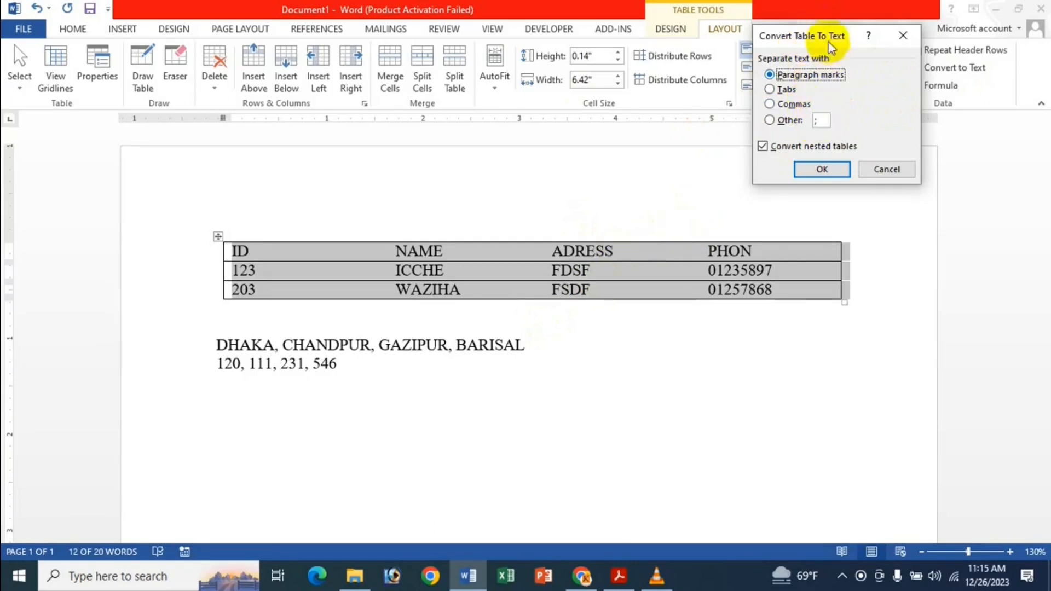
pyautogui.click(821, 169)
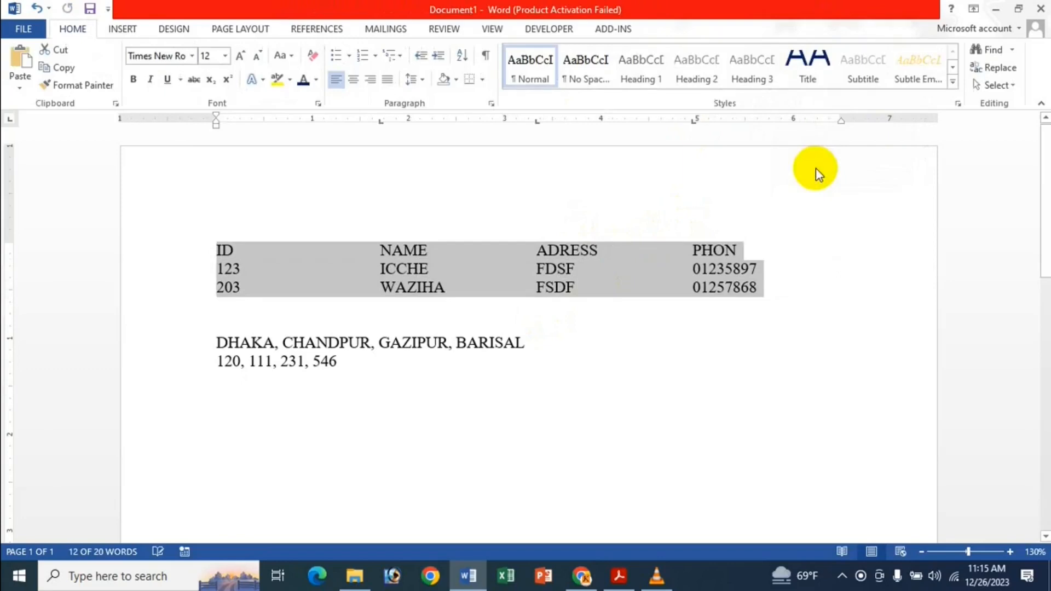
pyautogui.click(576, 263)
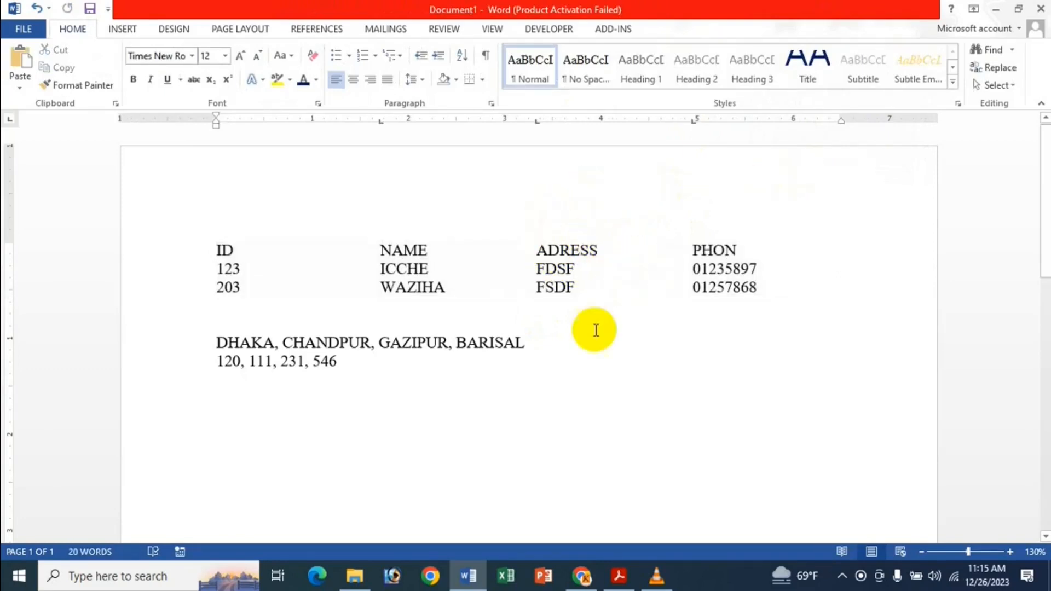
pyautogui.click(379, 343)
pyautogui.click(403, 252)
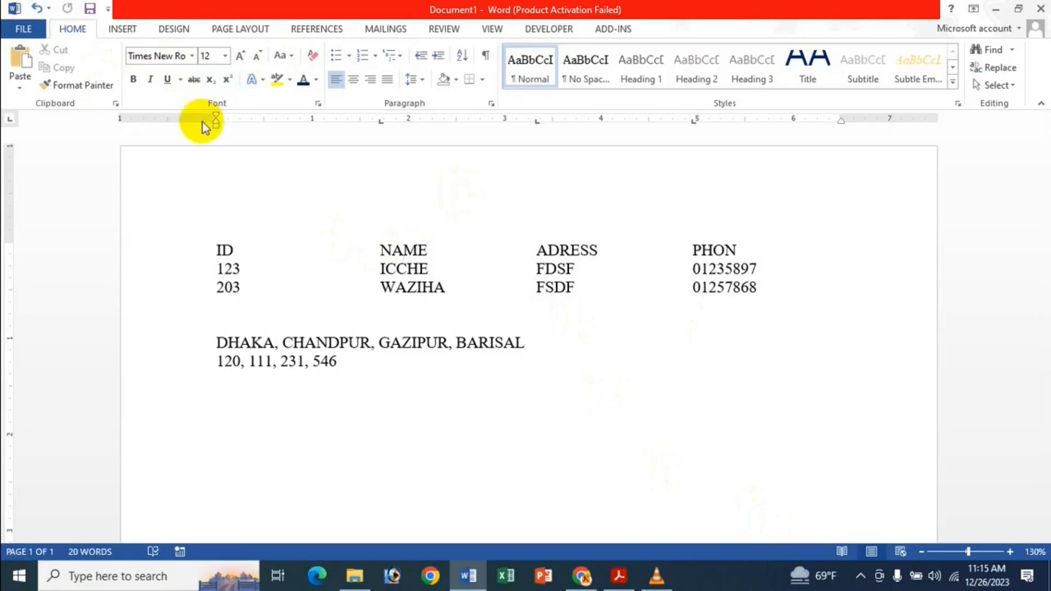
# Try converting the two comma-separated district lines to a 4-column table separated at commas, and undo the conversion.
pyautogui.click(386, 369)
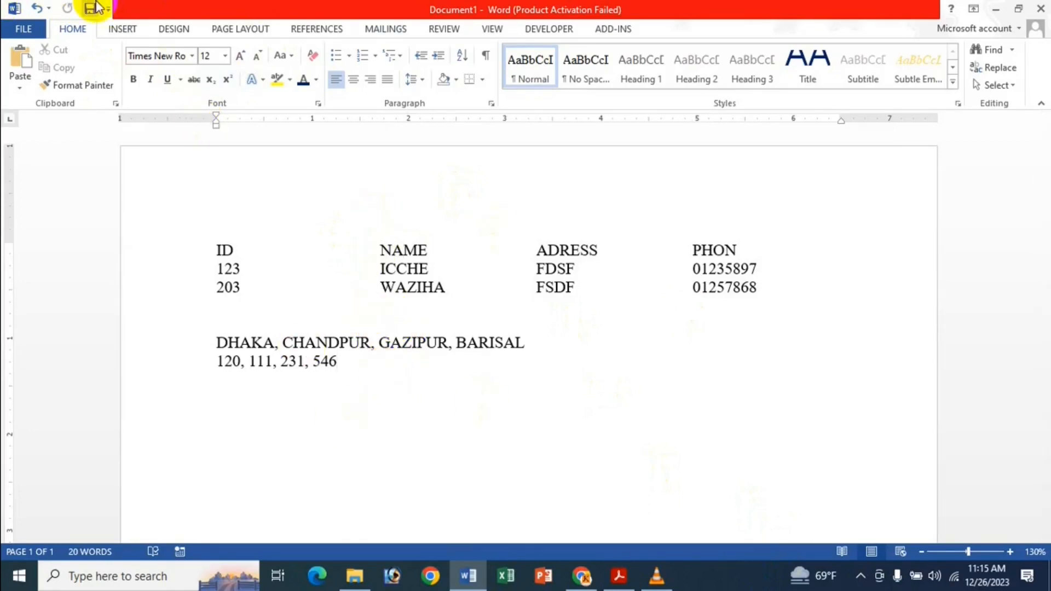
pyautogui.click(126, 31)
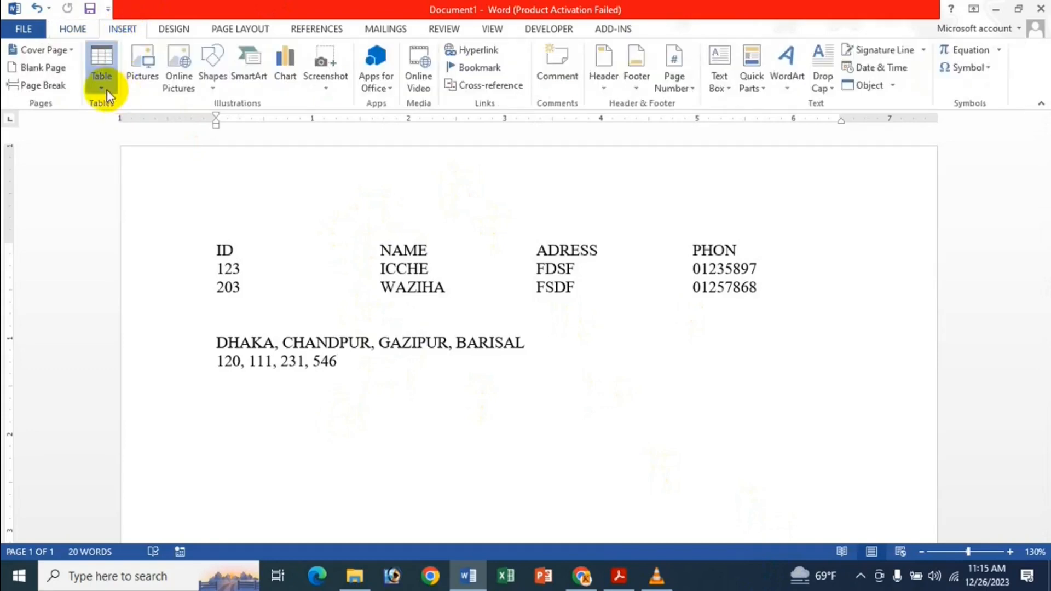
pyautogui.click(103, 87)
pyautogui.click(445, 315)
pyautogui.moveTo(216, 343); pyautogui.dragTo(356, 361)
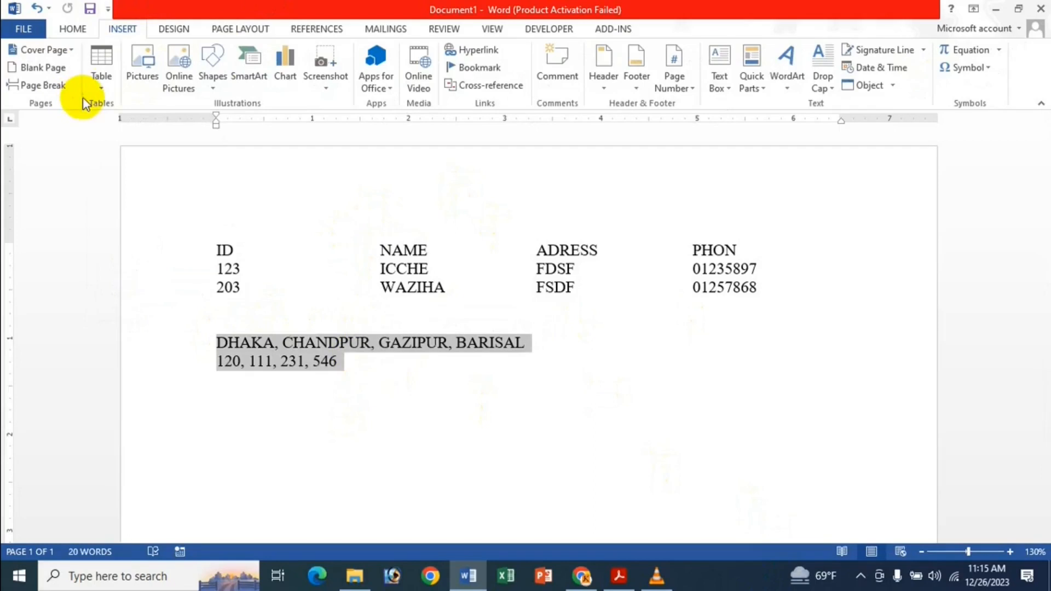
pyautogui.click(101, 83)
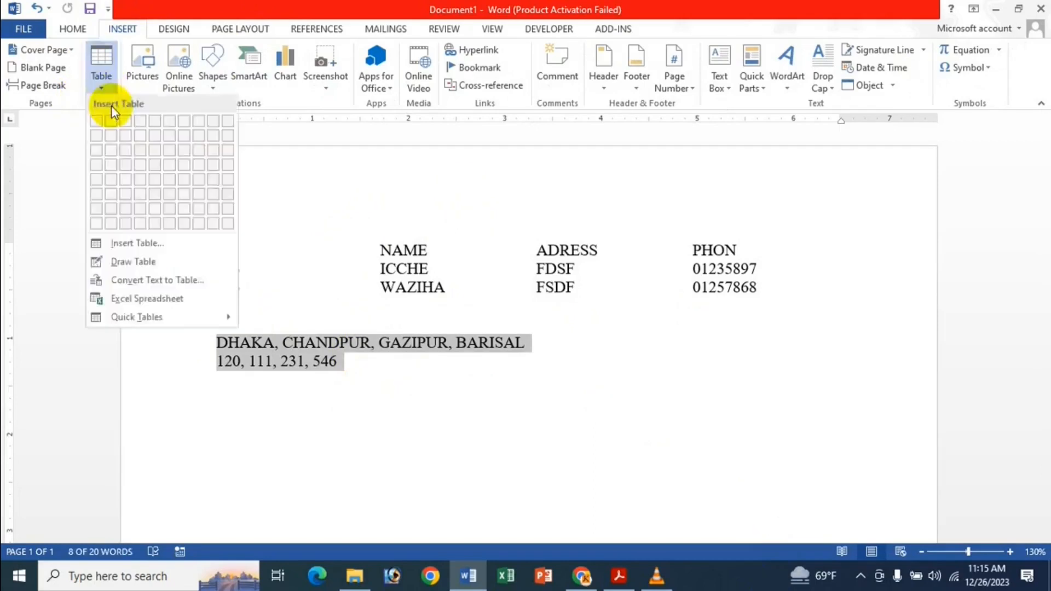
pyautogui.click(146, 282)
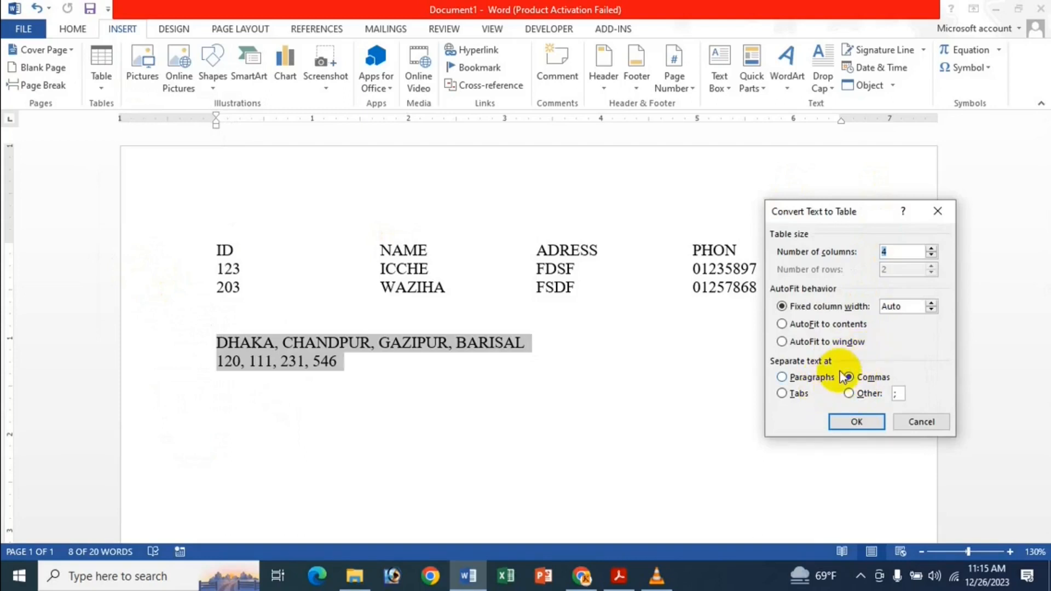
pyautogui.click(862, 393)
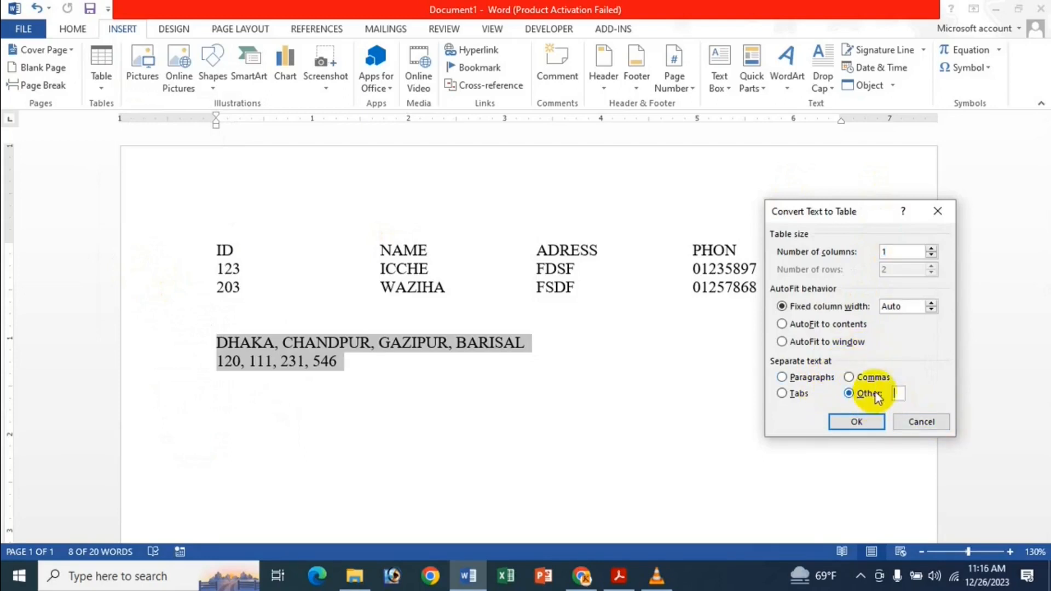
pyautogui.click(865, 376)
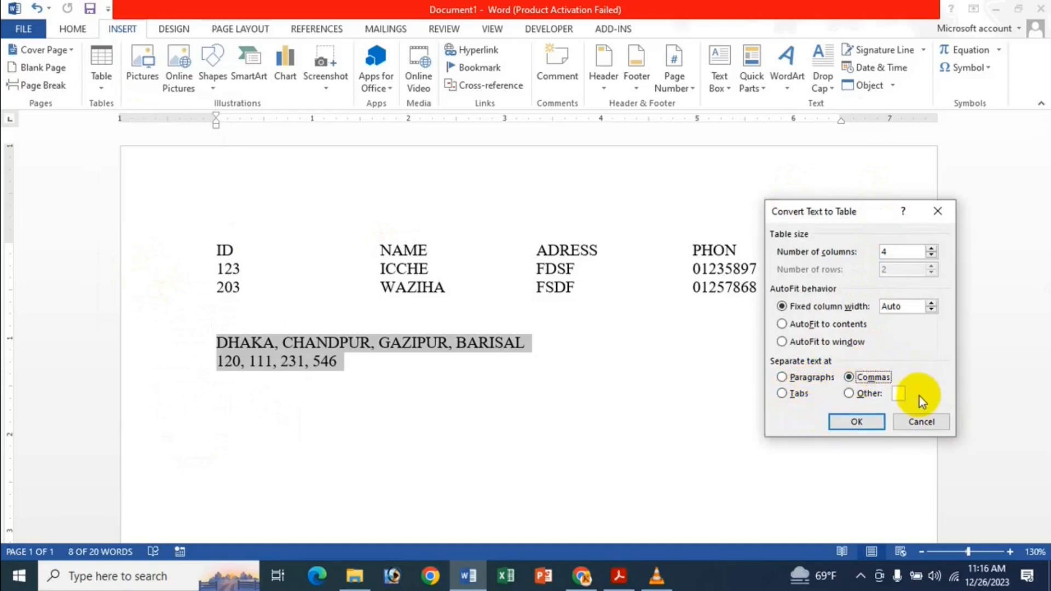
pyautogui.click(896, 394)
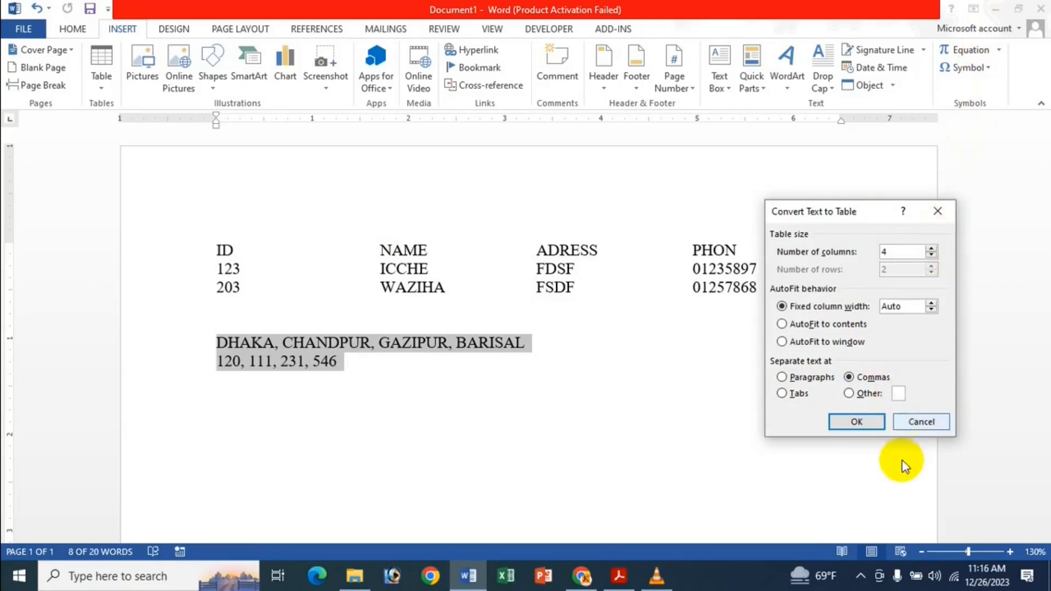
pyautogui.click(878, 422)
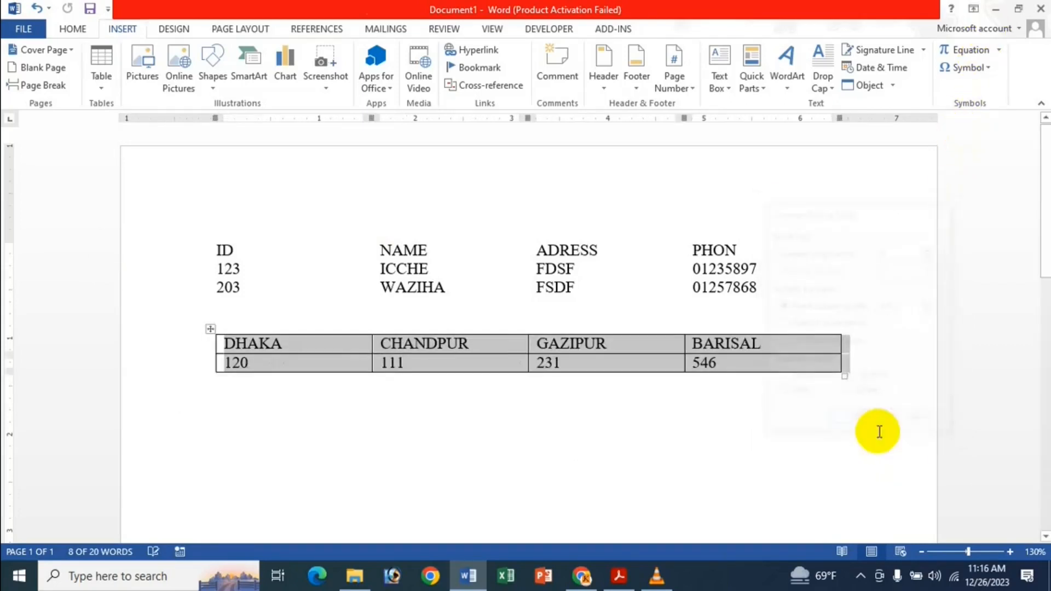
pyautogui.hotkey('ctrl', 'z')
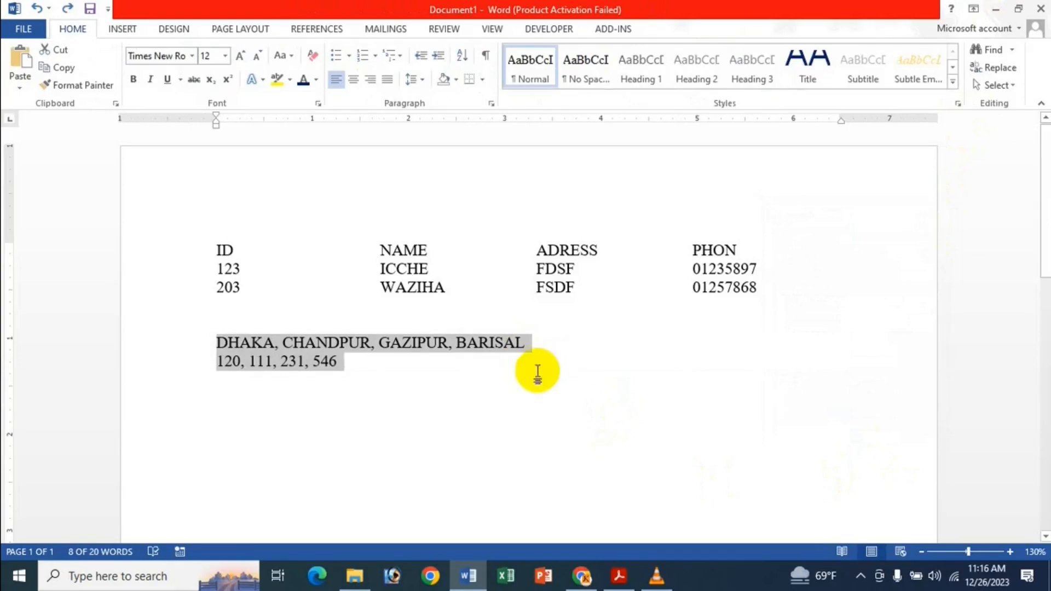
# Below the district lines, enter a line of three first names separated by semicolons and a second line "111;222;123".
pyautogui.click(537, 372)
pyautogui.press('Return')
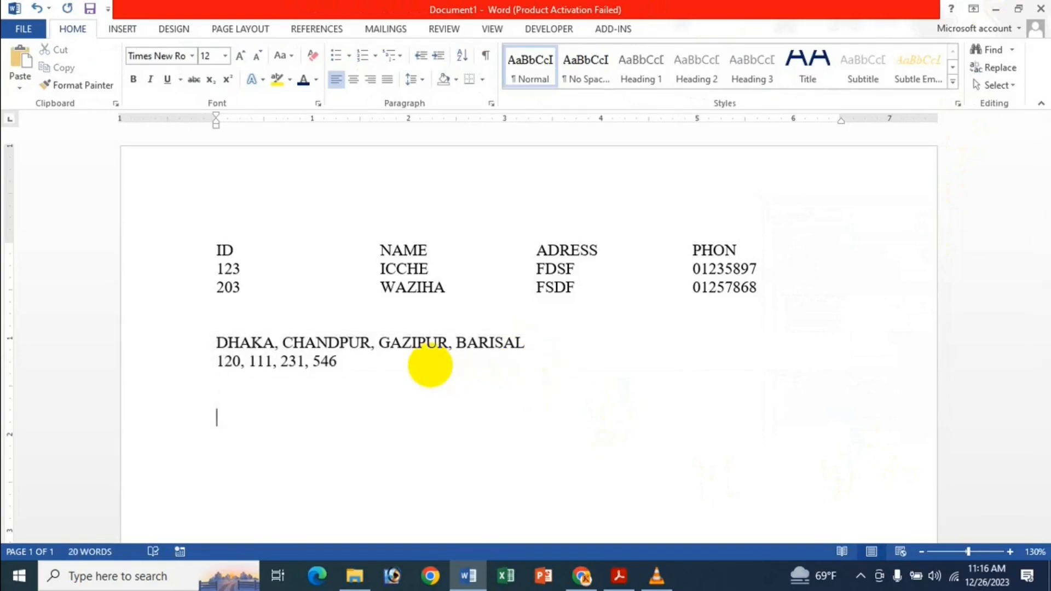
pyautogui.write('ICCHE')
pyautogui.write(';')
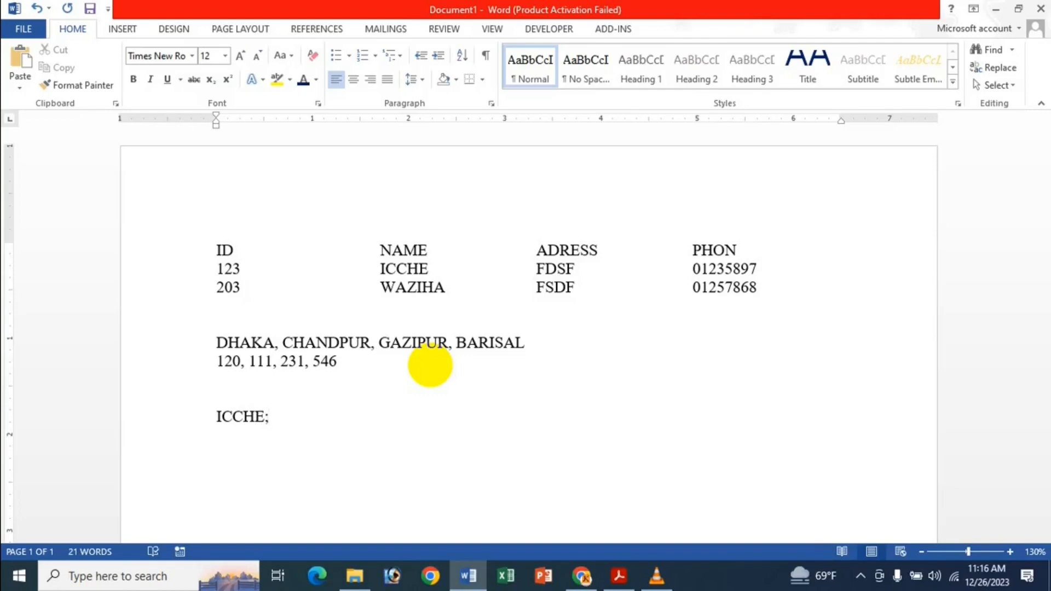
pyautogui.write('WAZIHA;')
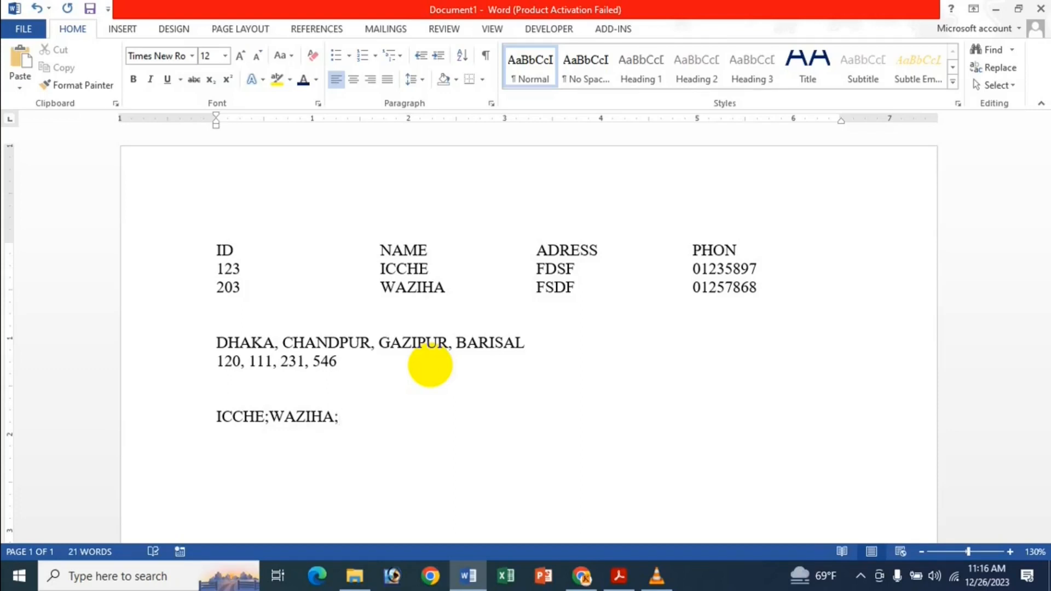
pyautogui.write('AROHI')
pyautogui.press('Return')
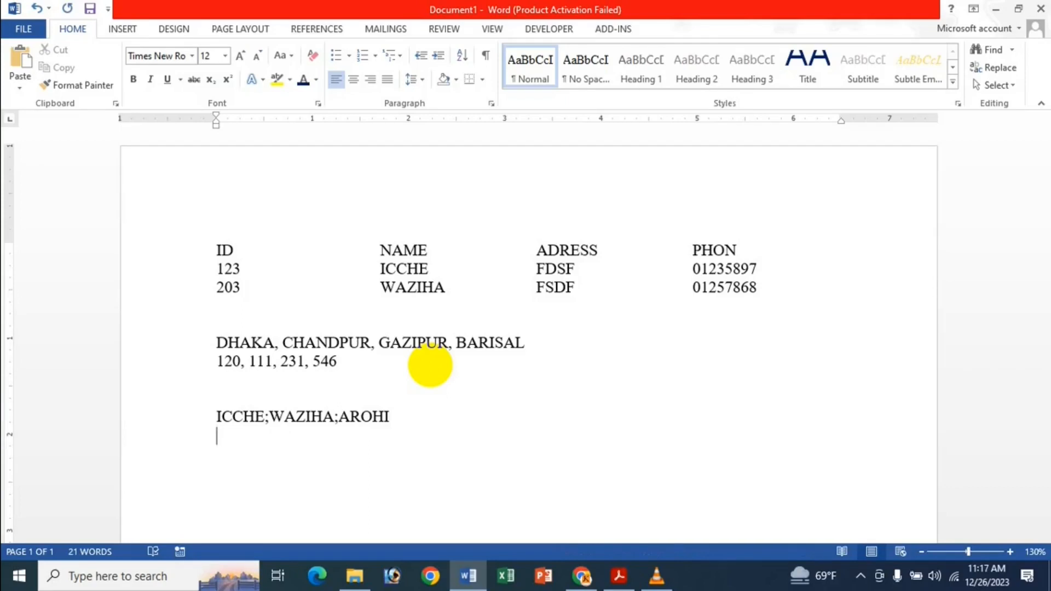
pyautogui.write('111;222;123')
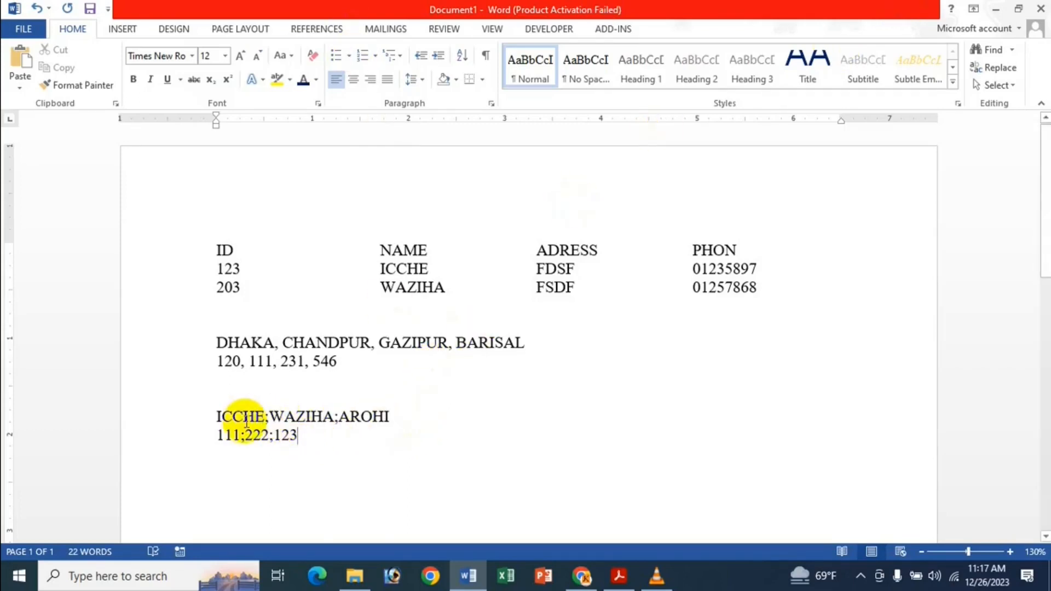
# Convert the two semicolon-separated lines to a 3-column table with Auto fixed column width, separating text at the other character ";".
pyautogui.moveTo(216, 414); pyautogui.dragTo(384, 435)
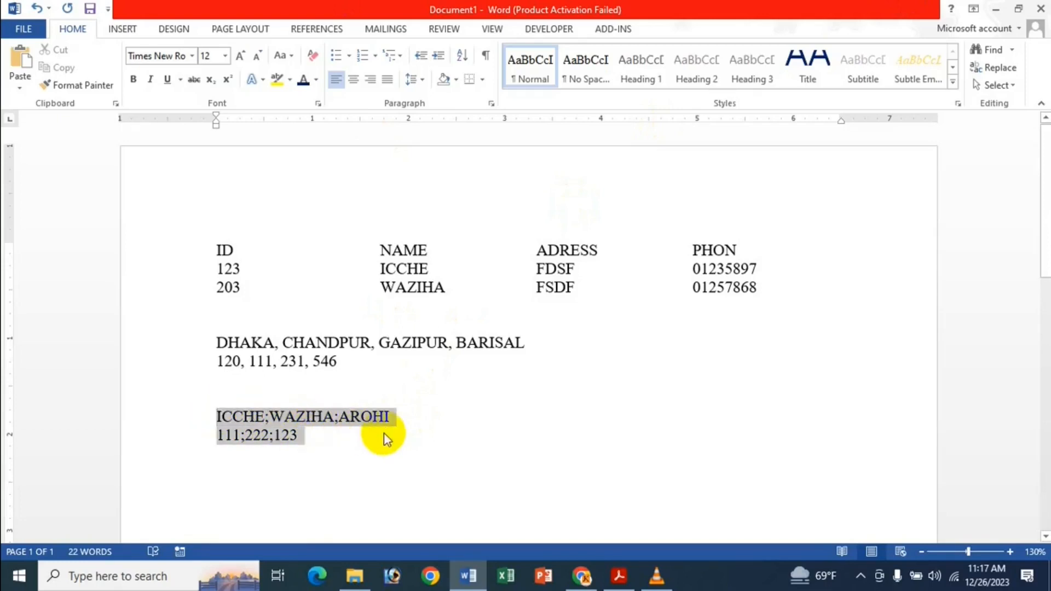
pyautogui.click(137, 30)
pyautogui.click(102, 85)
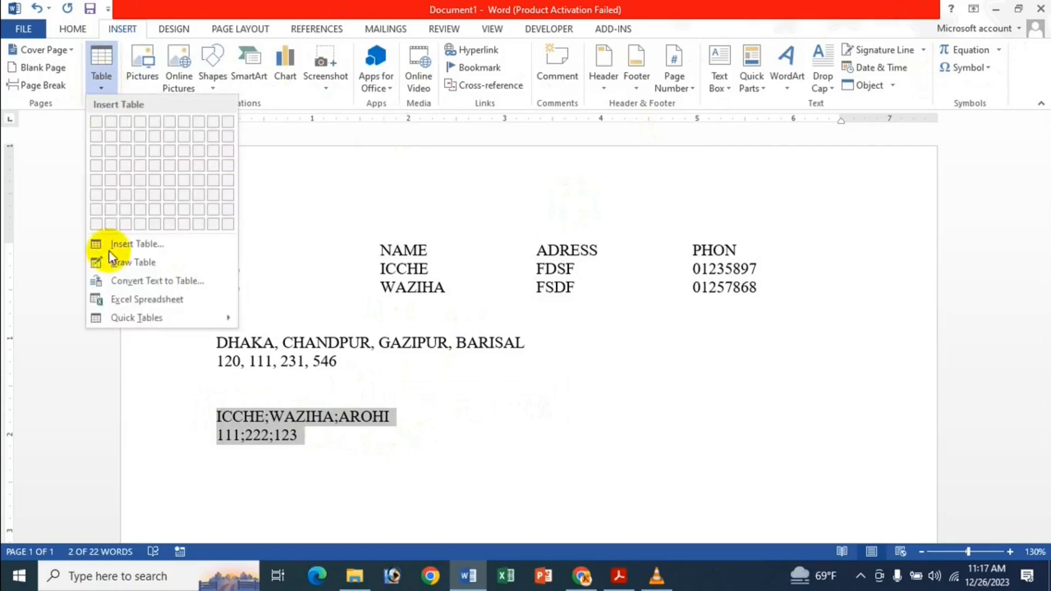
pyautogui.click(169, 280)
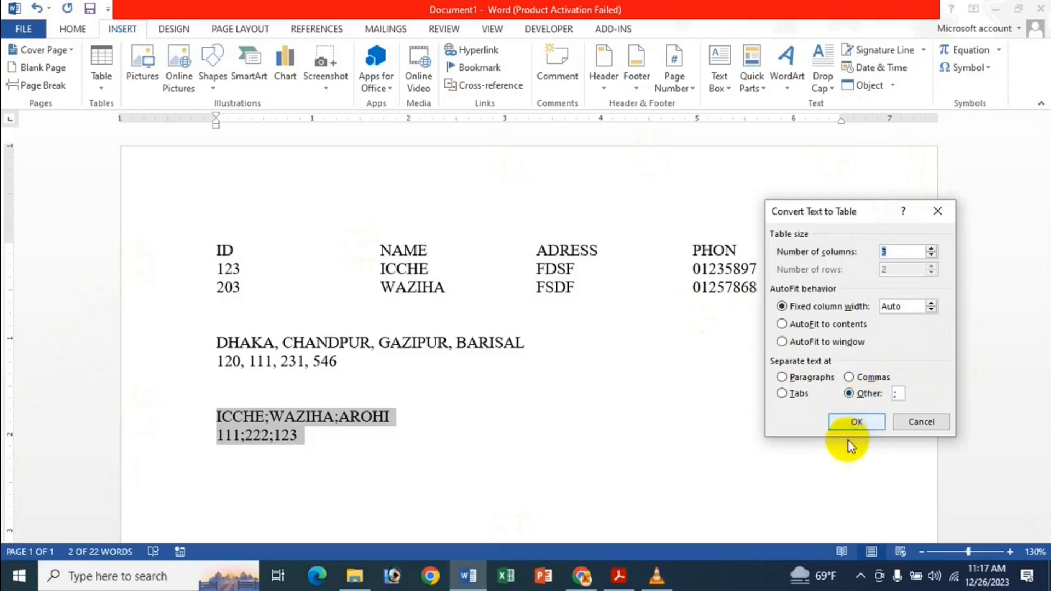
pyautogui.click(899, 394)
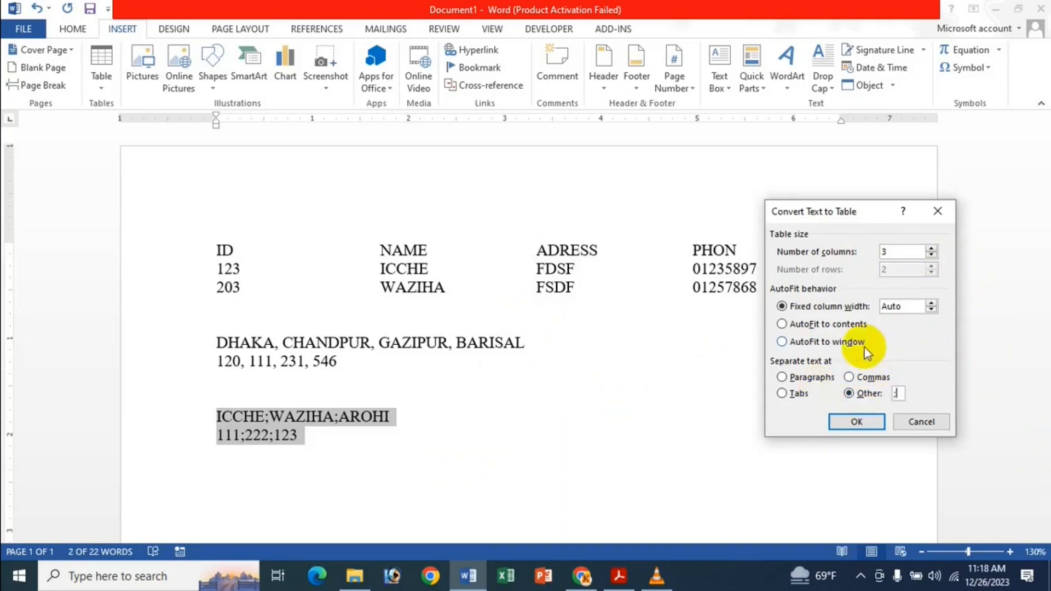
pyautogui.click(875, 429)
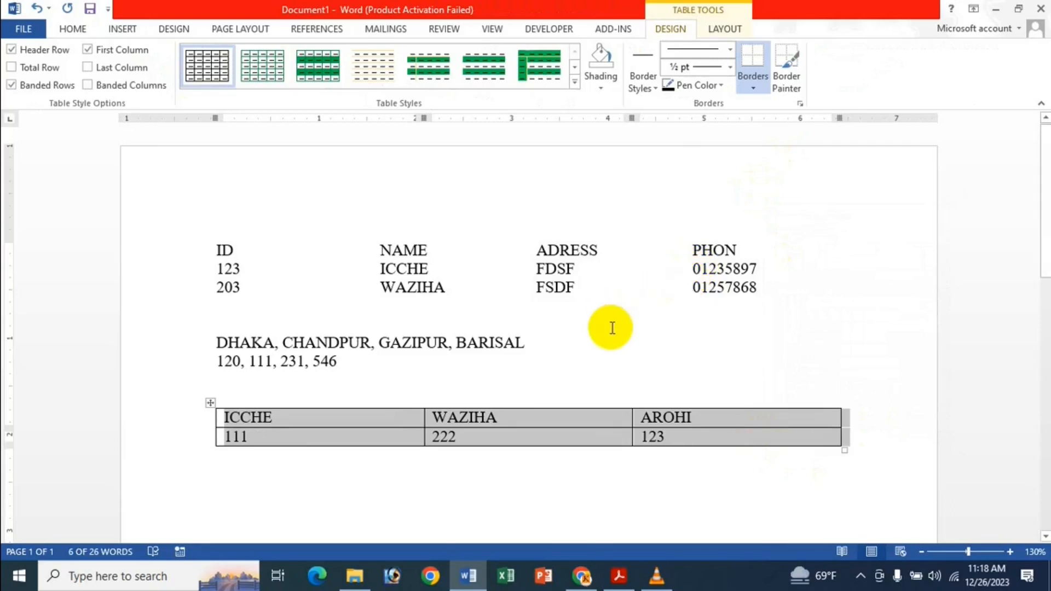
# Convert the whole three-column table back to text, separating the text with the other character ";".
pyautogui.click(722, 27)
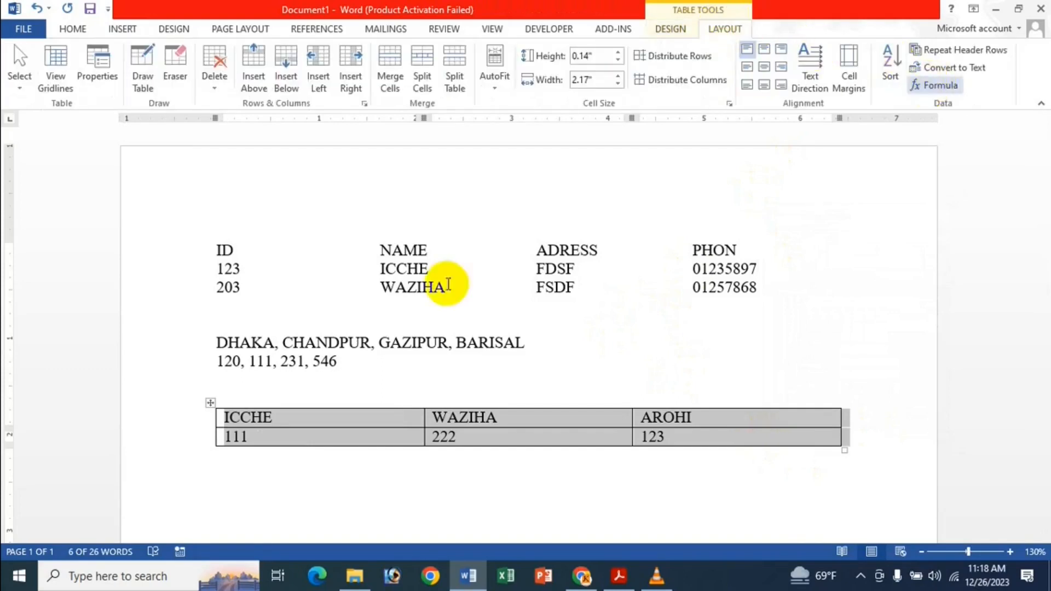
pyautogui.click(242, 436)
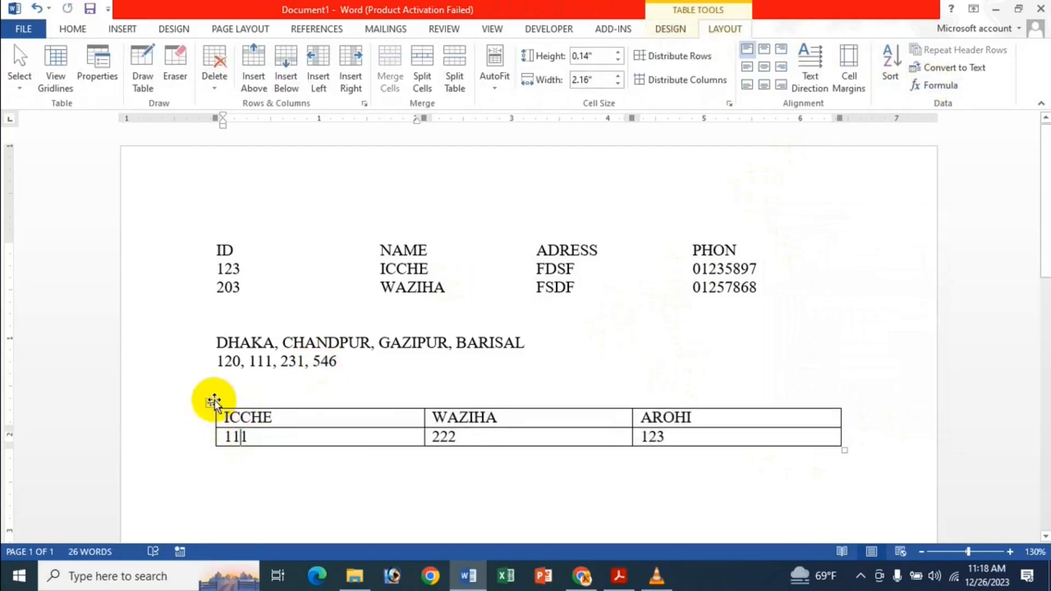
pyautogui.click(213, 402)
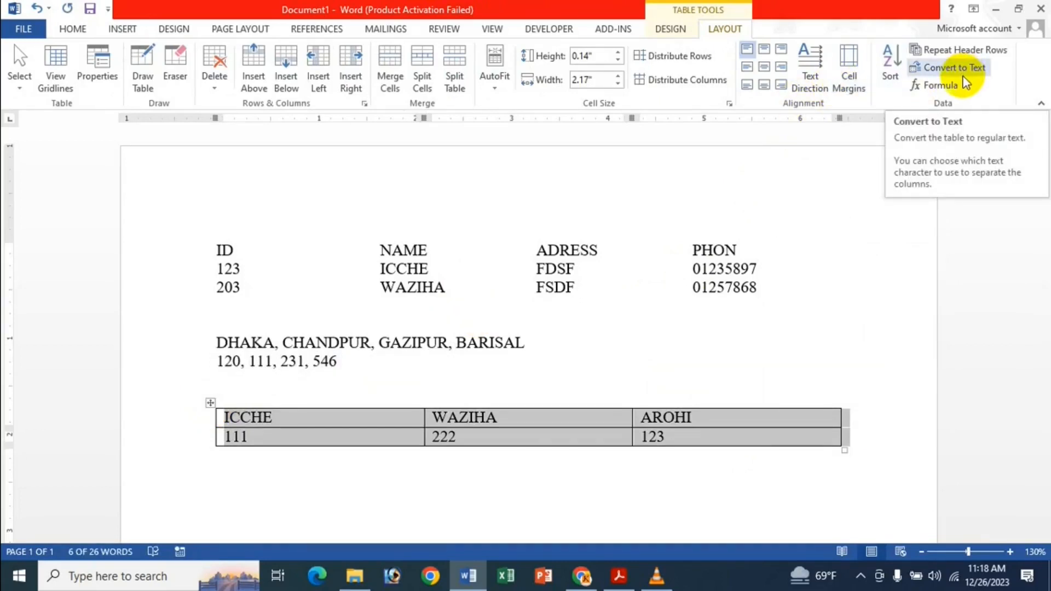
pyautogui.click(955, 68)
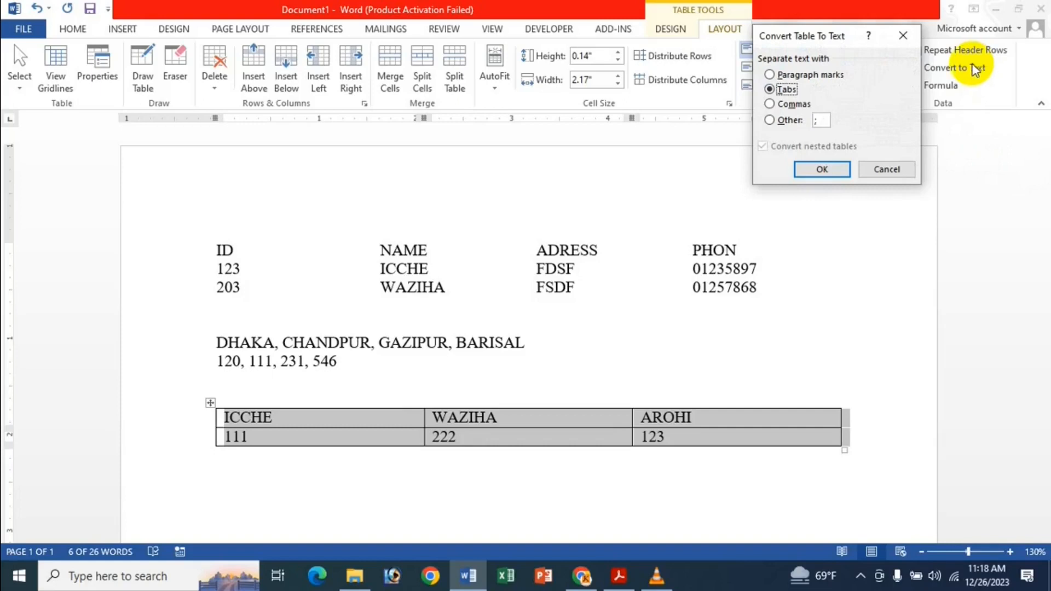
pyautogui.click(781, 121)
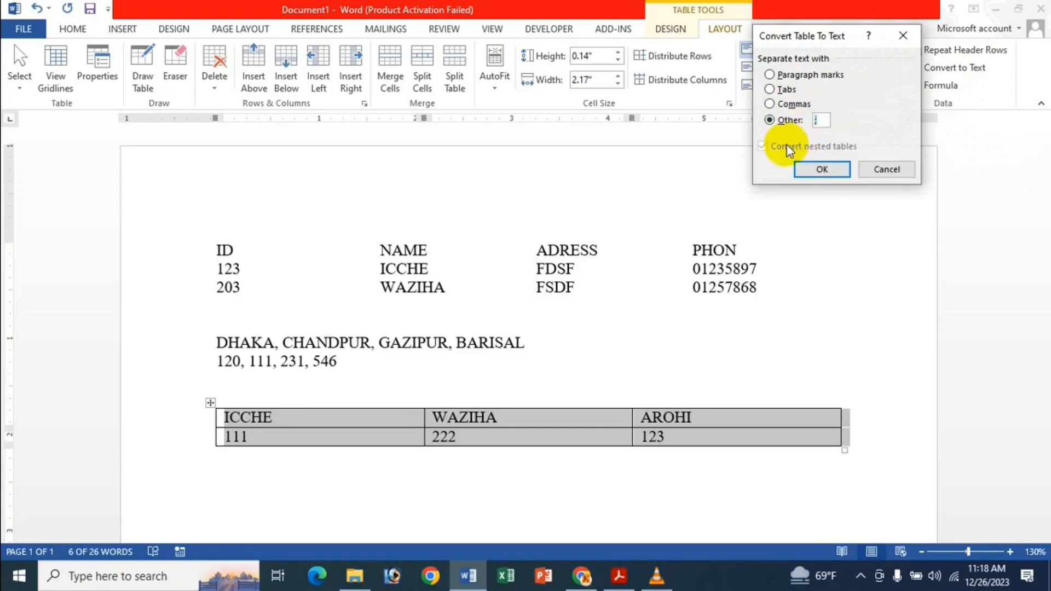
pyautogui.write(';')
pyautogui.click(823, 168)
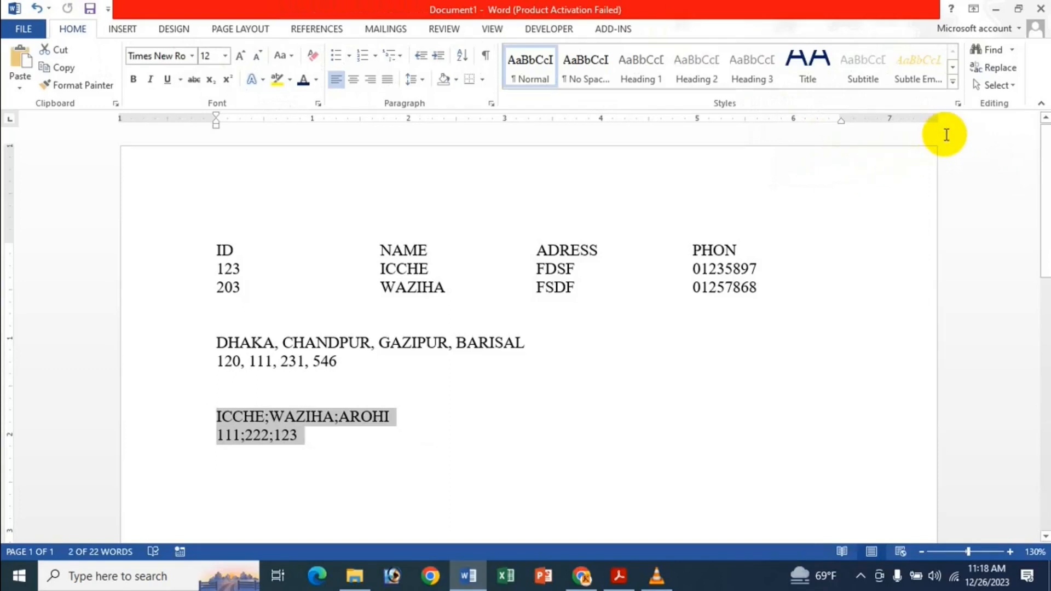
pyautogui.click(579, 251)
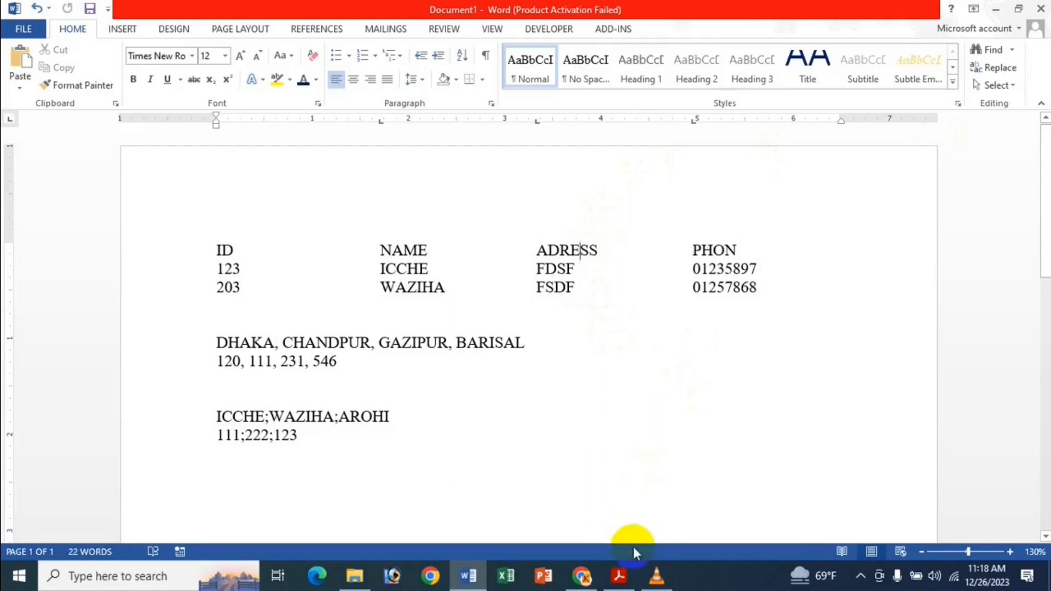
pyautogui.moveTo(621, 569)
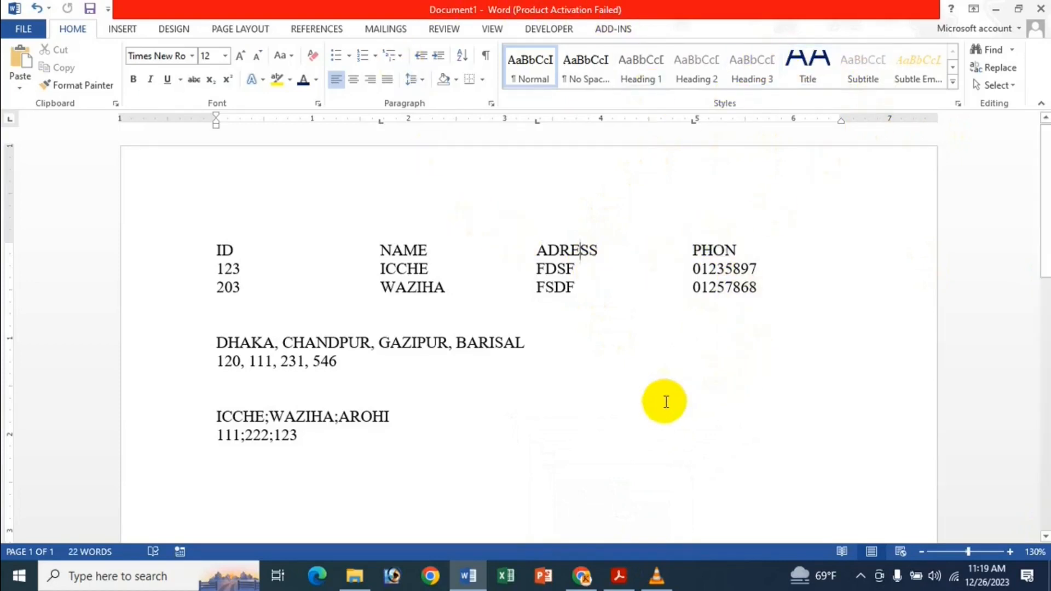
pyautogui.click(446, 451)
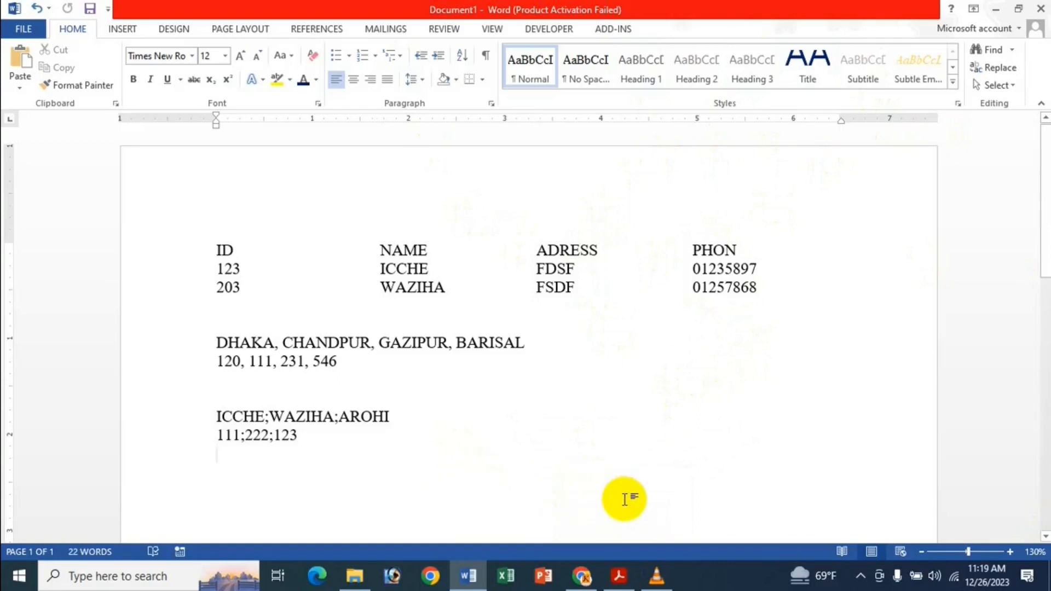
# Bring up the "How To Sort Table Data" PDF in Acrobat and return to the Word document containing the product table.
pyautogui.click(618, 574)
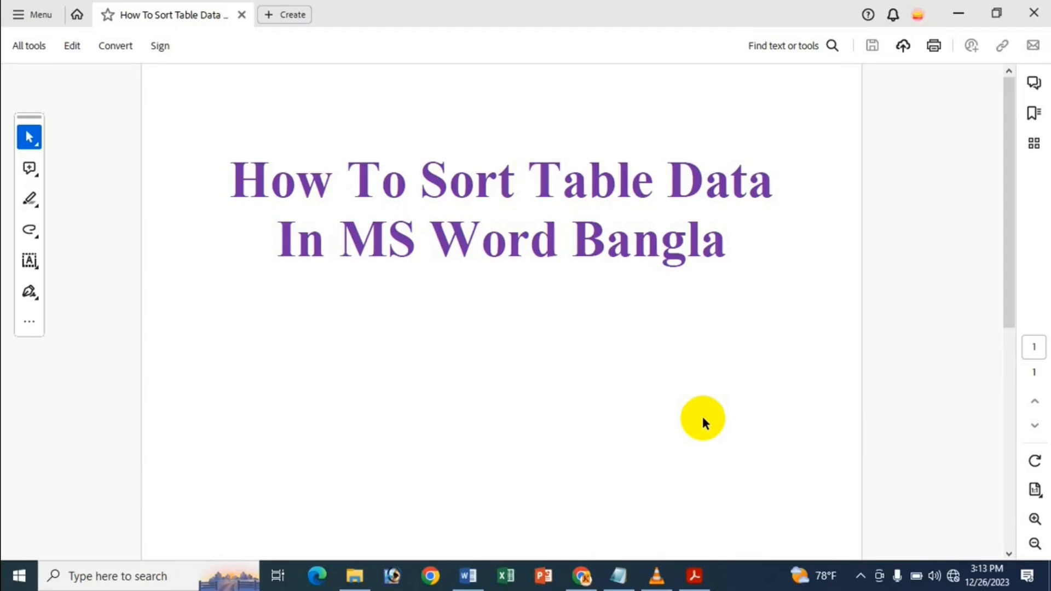
pyautogui.click(959, 9)
pyautogui.click(696, 254)
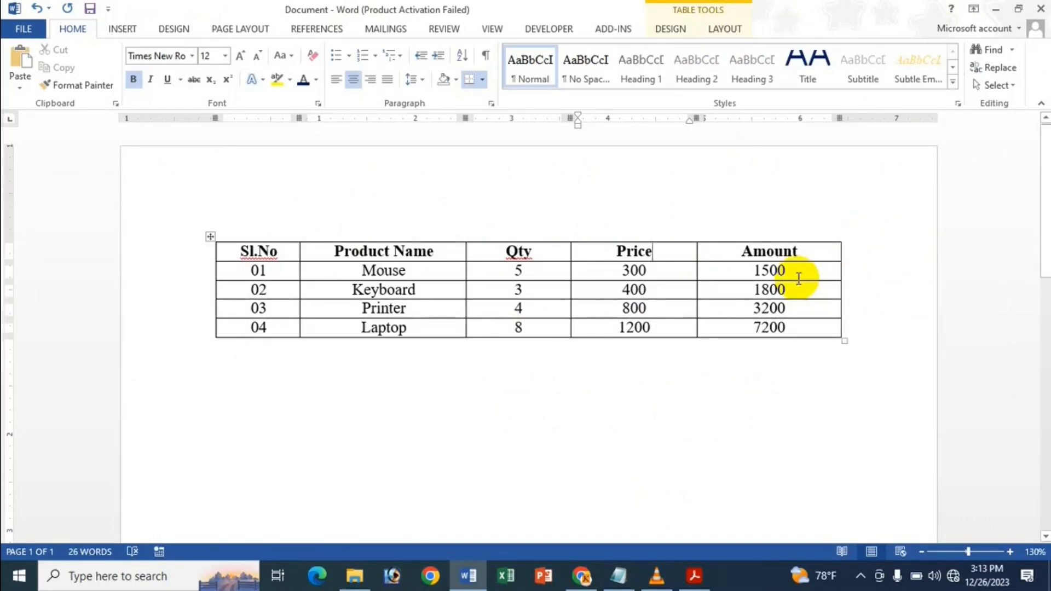
# Locate the Sort command for the product table, and open and close its settings without sorting.
pyautogui.click(726, 30)
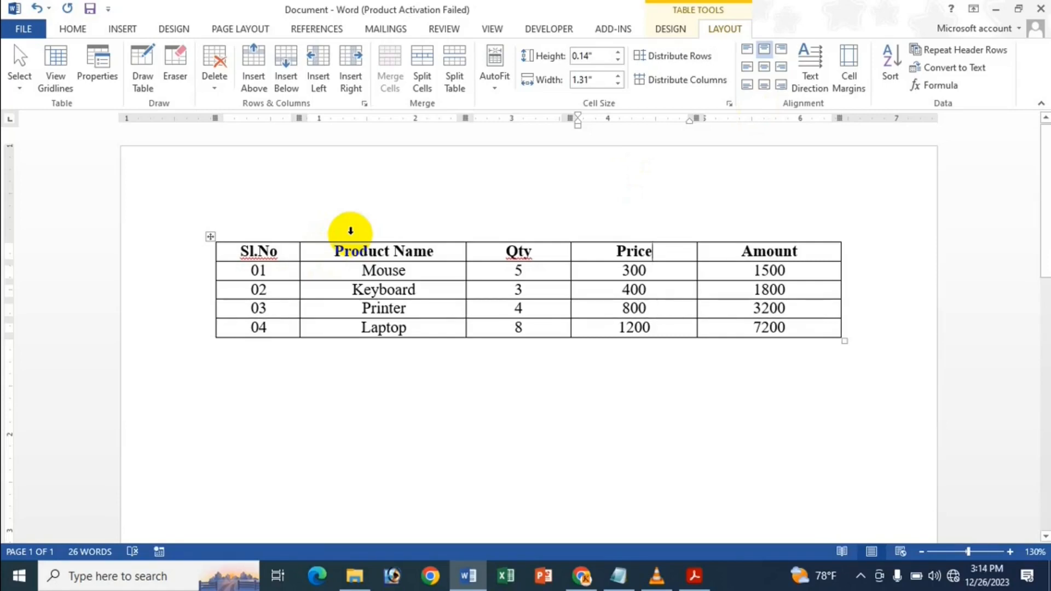
pyautogui.click(375, 270)
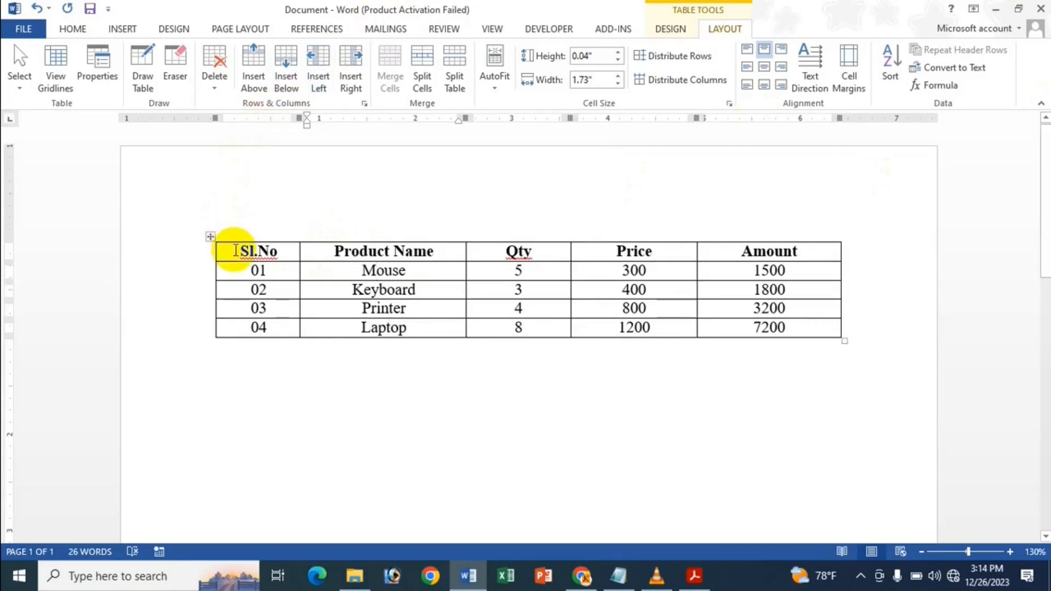
pyautogui.click(335, 293)
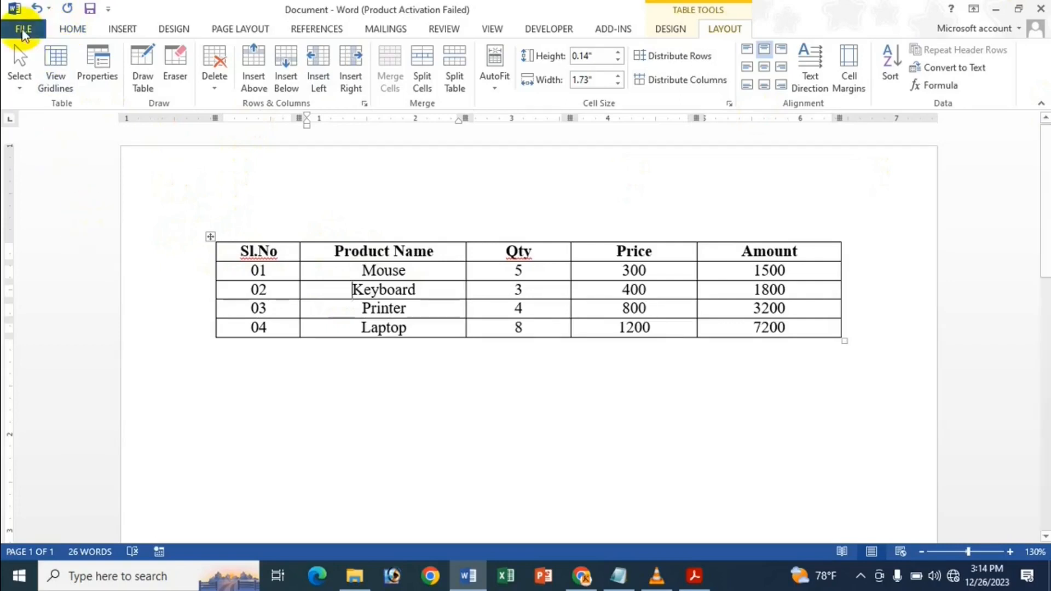
pyautogui.click(75, 29)
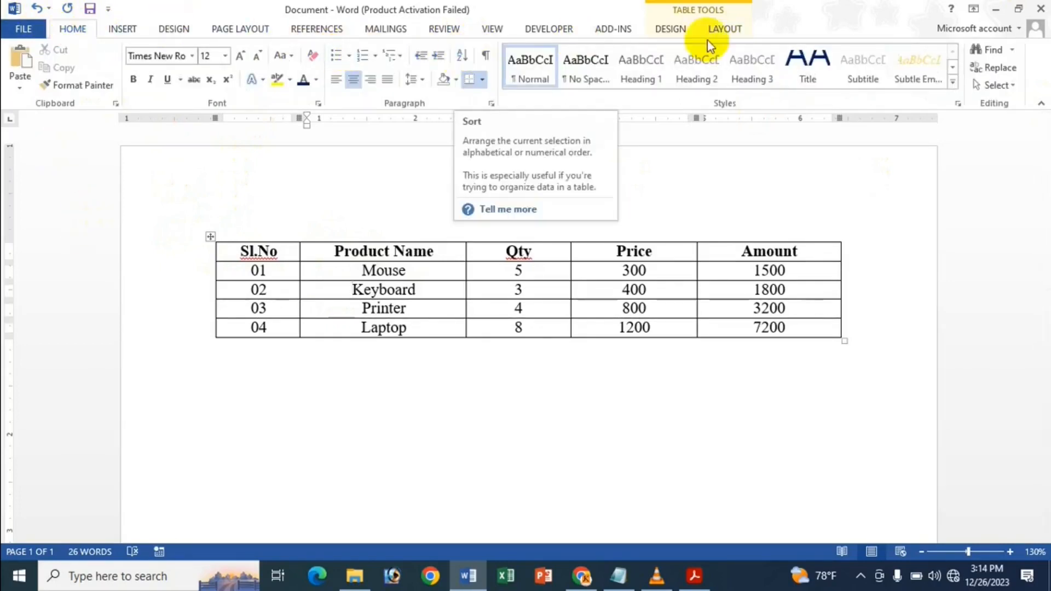
pyautogui.click(659, 265)
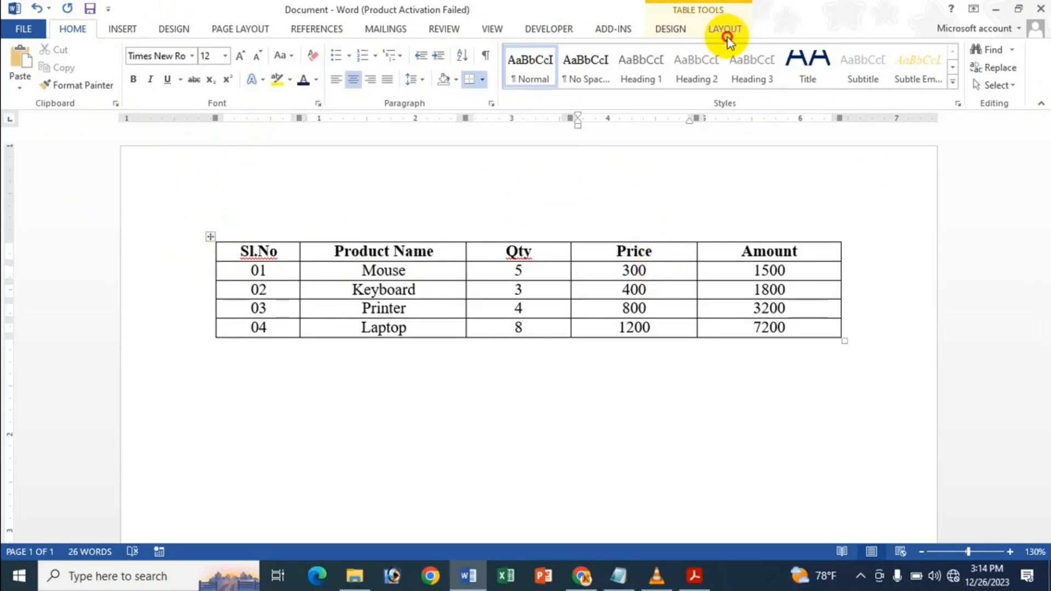
pyautogui.click(726, 36)
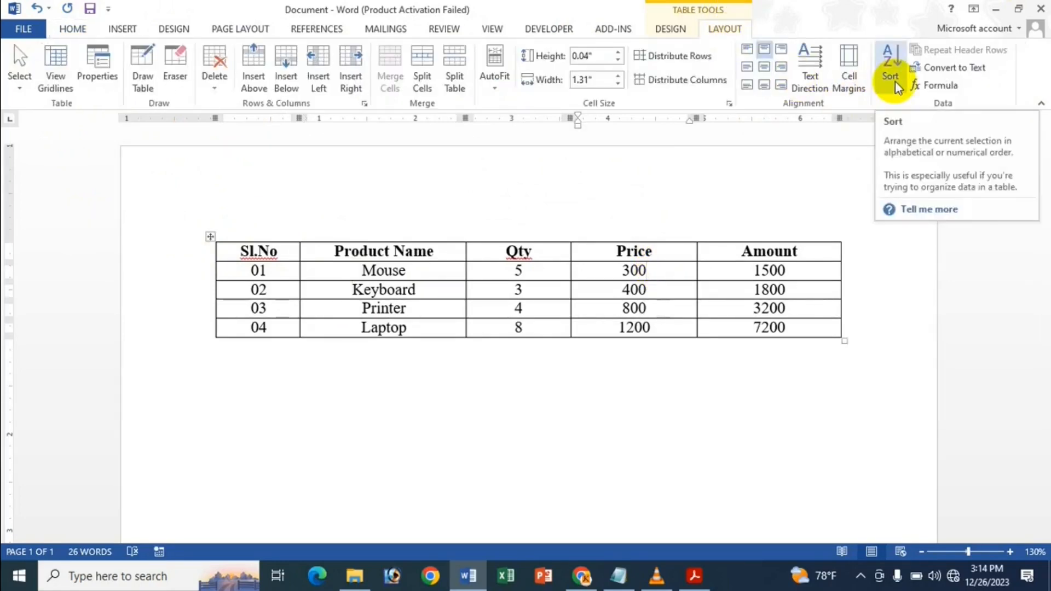
pyautogui.click(124, 29)
pyautogui.click(68, 29)
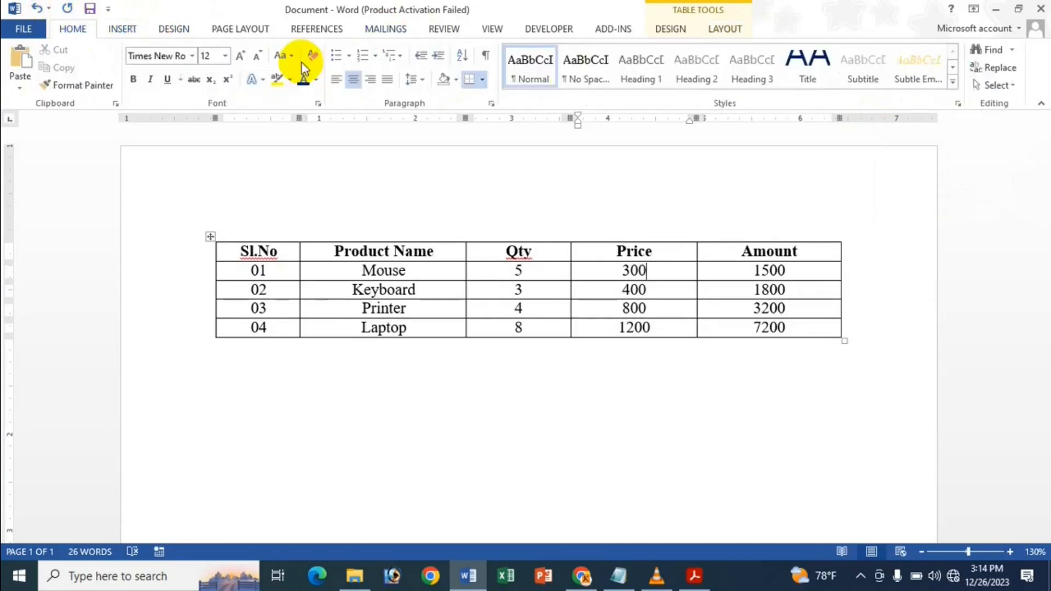
pyautogui.click(463, 60)
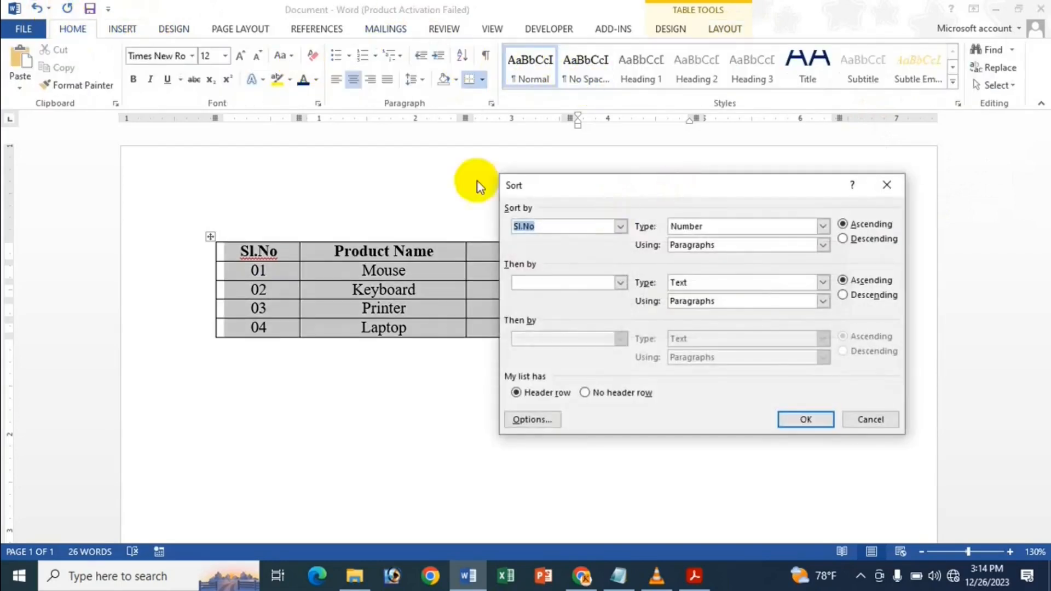
pyautogui.click(903, 188)
pyautogui.click(662, 272)
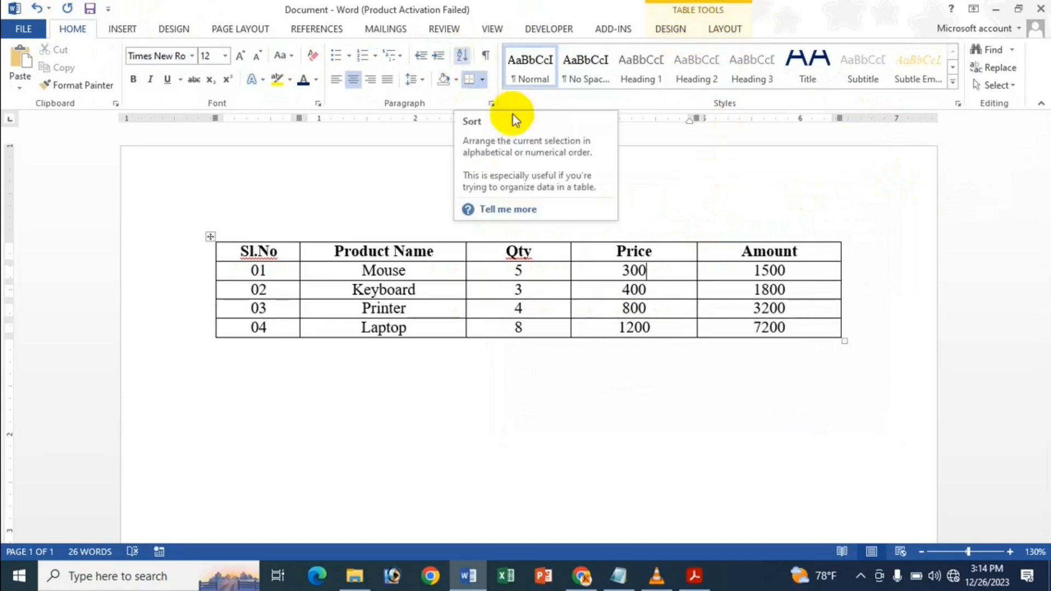
pyautogui.click(438, 373)
pyautogui.click(525, 270)
pyautogui.click(730, 29)
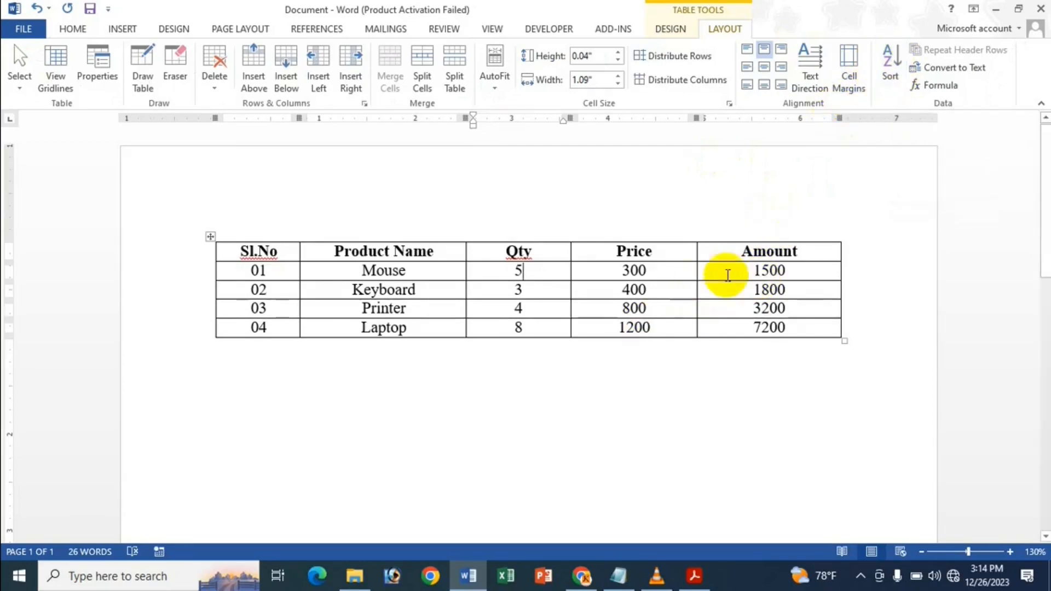
pyautogui.click(73, 29)
# Enter the sample text "ghgfh gfh" below the product table and delete it again.
pyautogui.click(427, 404)
pyautogui.write('ghgfh gf')
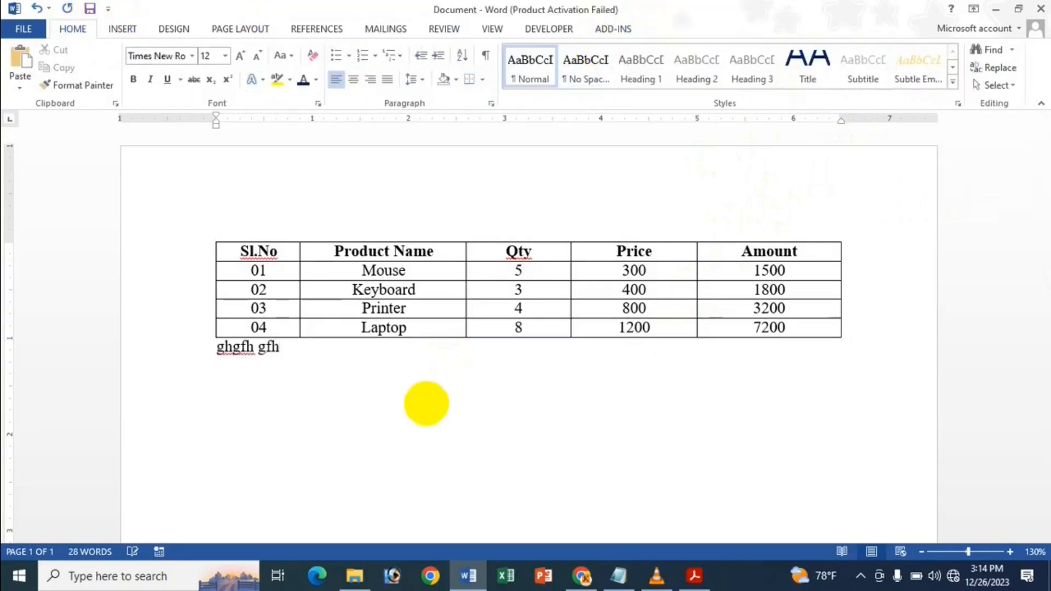
pyautogui.write('h')
pyautogui.hotkey('shift', 'Home')
pyautogui.press('BackSpace')
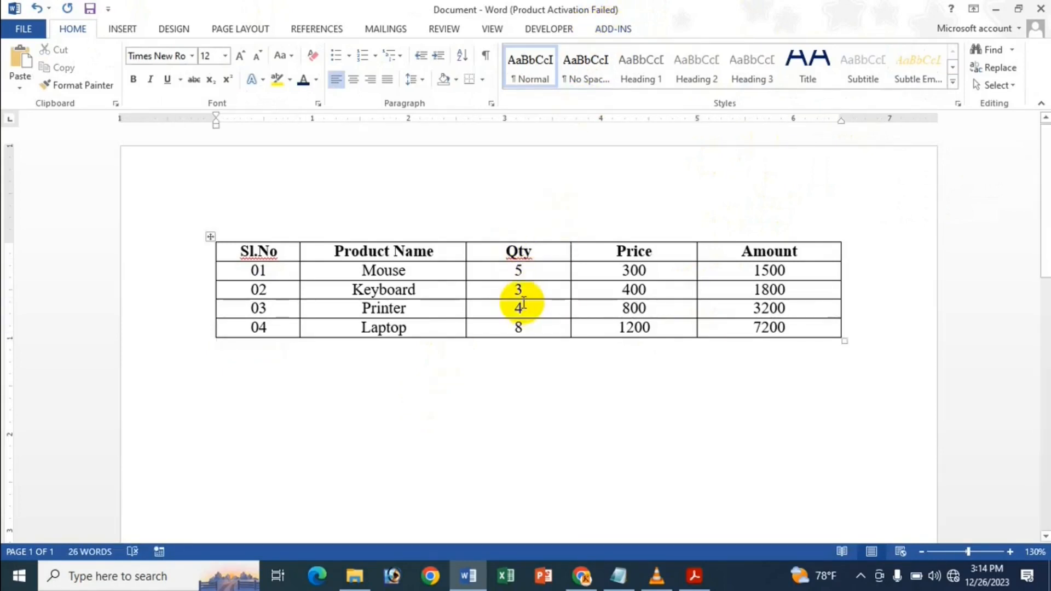
pyautogui.hotkey('ctrl', 'z')
pyautogui.hotkey('ctrl', 'y')
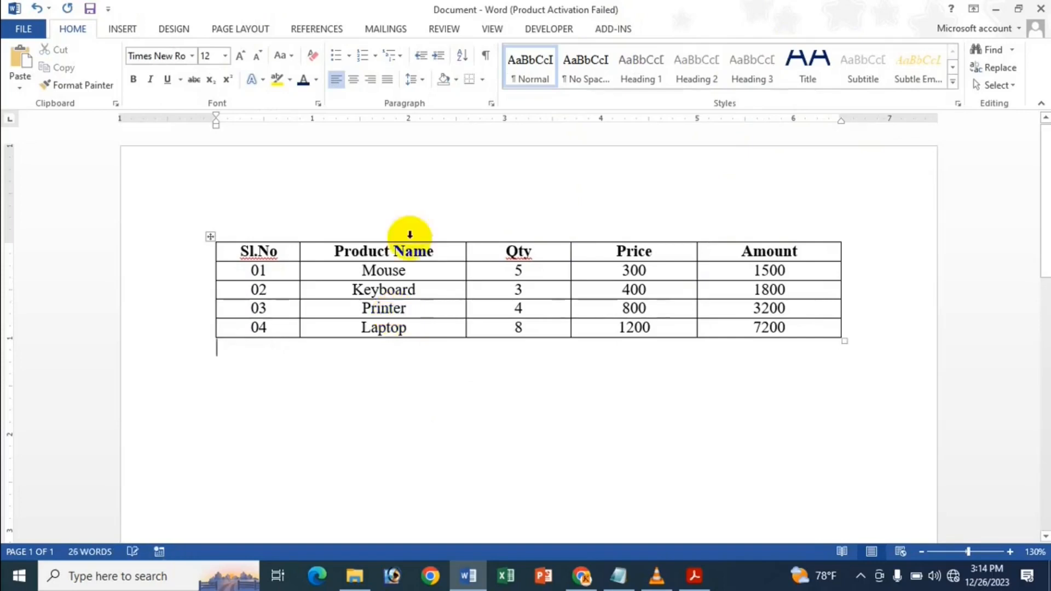
# Open the Sort settings for the whole product table, try Price as the first sort key, and set it to Sl.No.
pyautogui.click(364, 308)
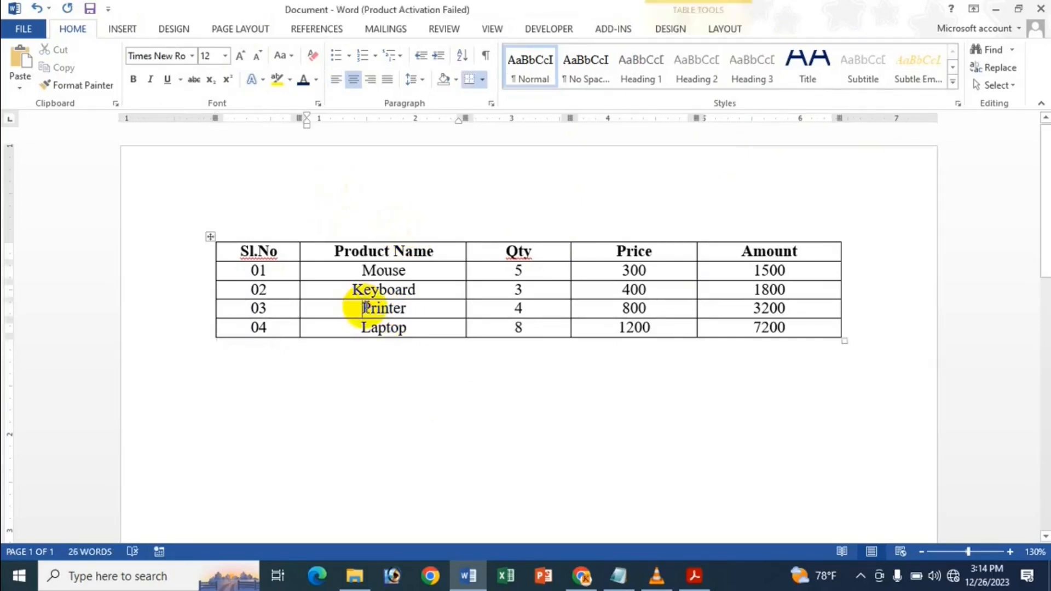
pyautogui.click(736, 29)
pyautogui.click(210, 236)
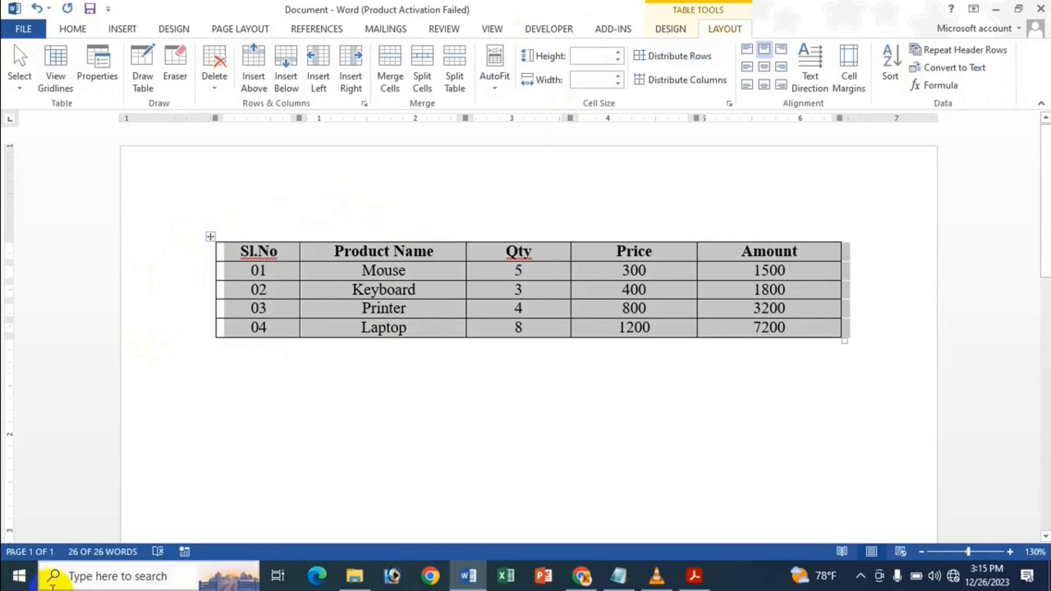
pyautogui.click(891, 81)
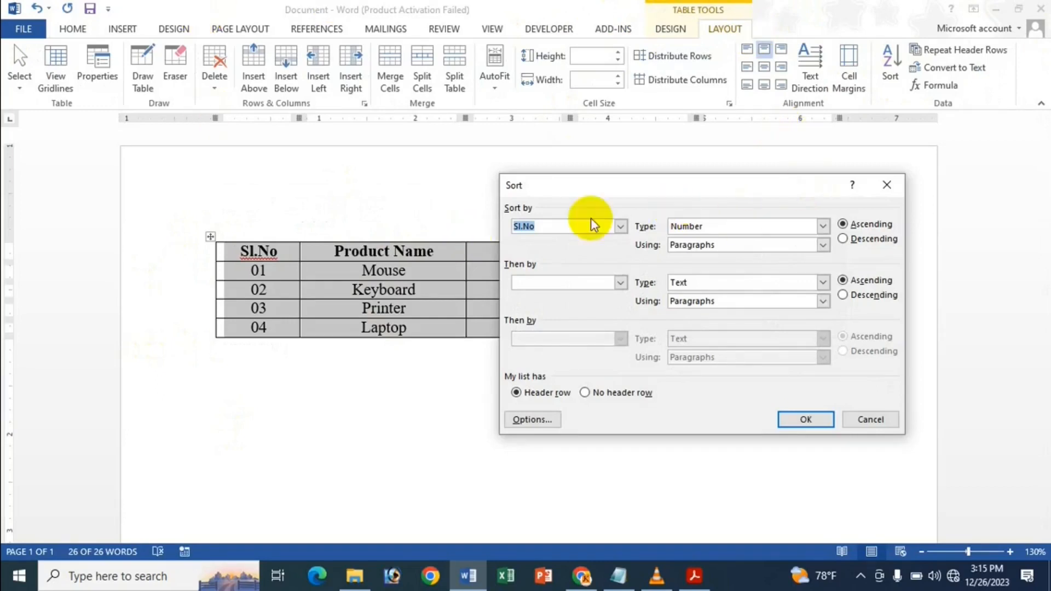
pyautogui.click(607, 231)
pyautogui.click(616, 229)
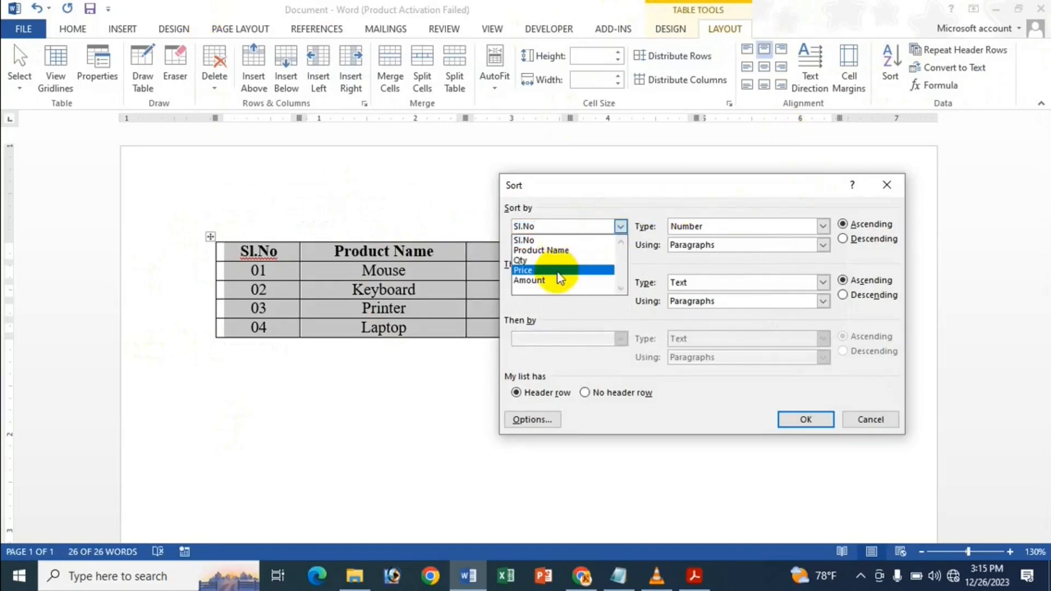
pyautogui.click(559, 270)
pyautogui.click(619, 225)
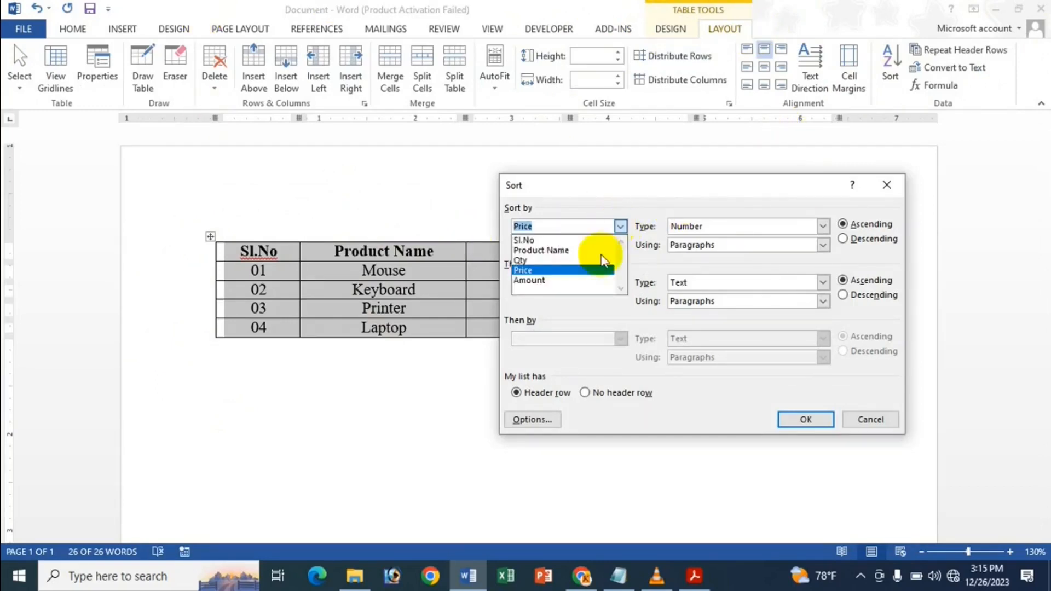
pyautogui.click(539, 240)
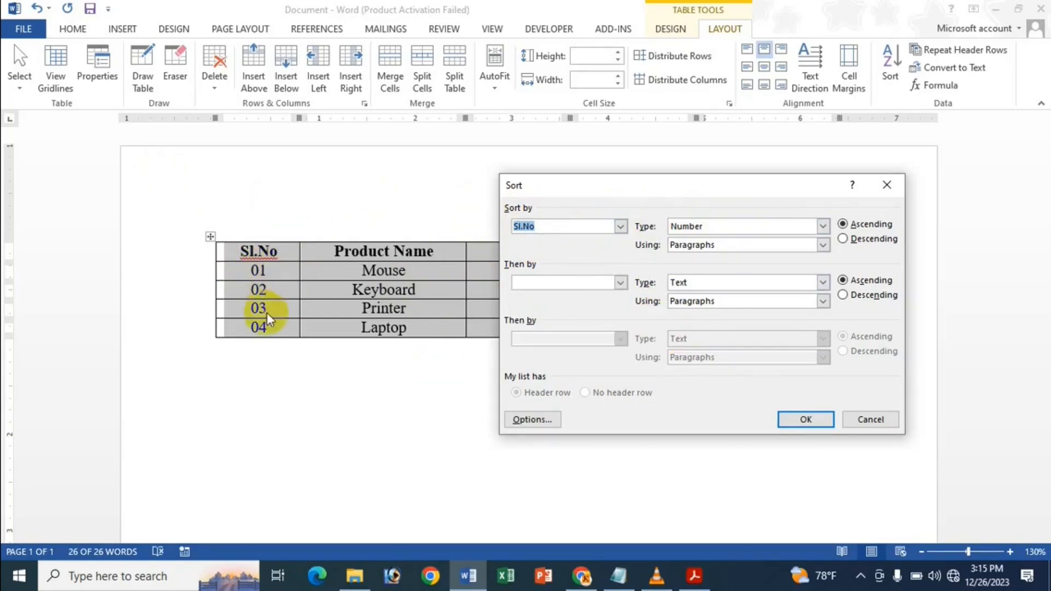
# Sort the whole product table by Sl.No as Number, descending with no header row, and undo that sort.
pyautogui.click(821, 226)
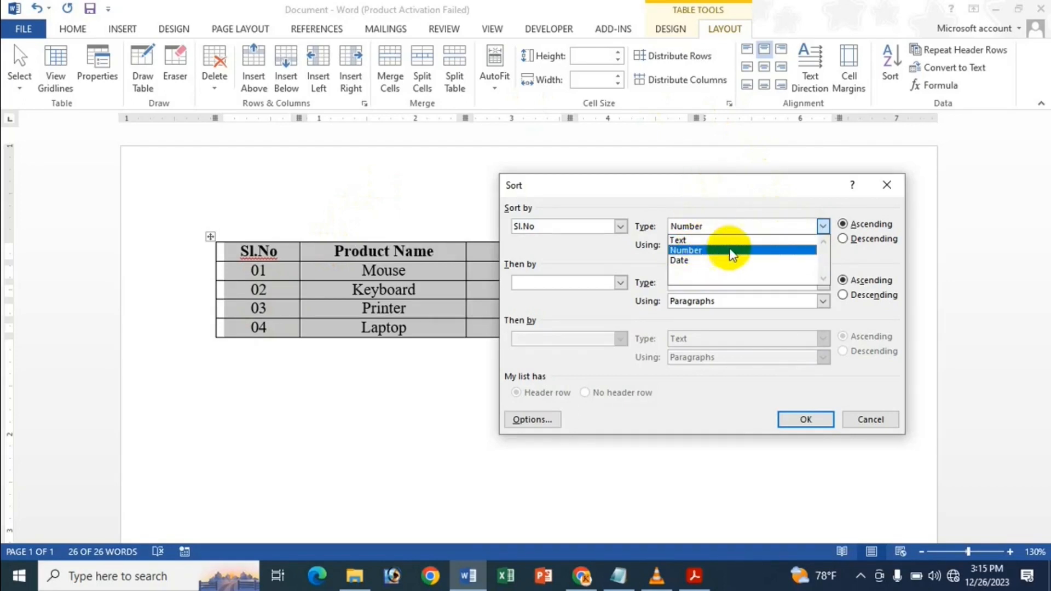
pyautogui.click(709, 250)
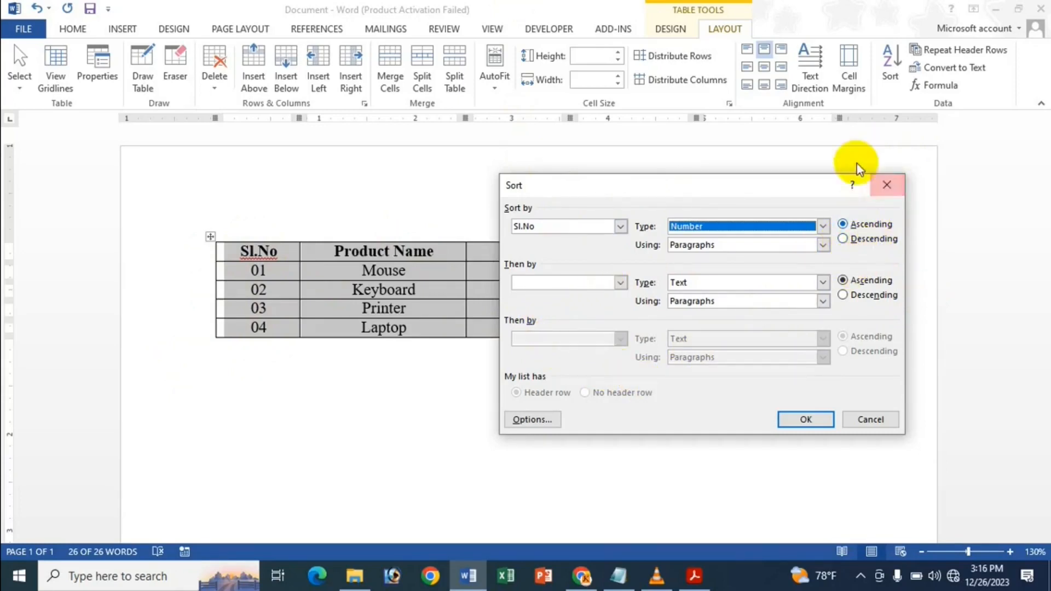
pyautogui.click(869, 239)
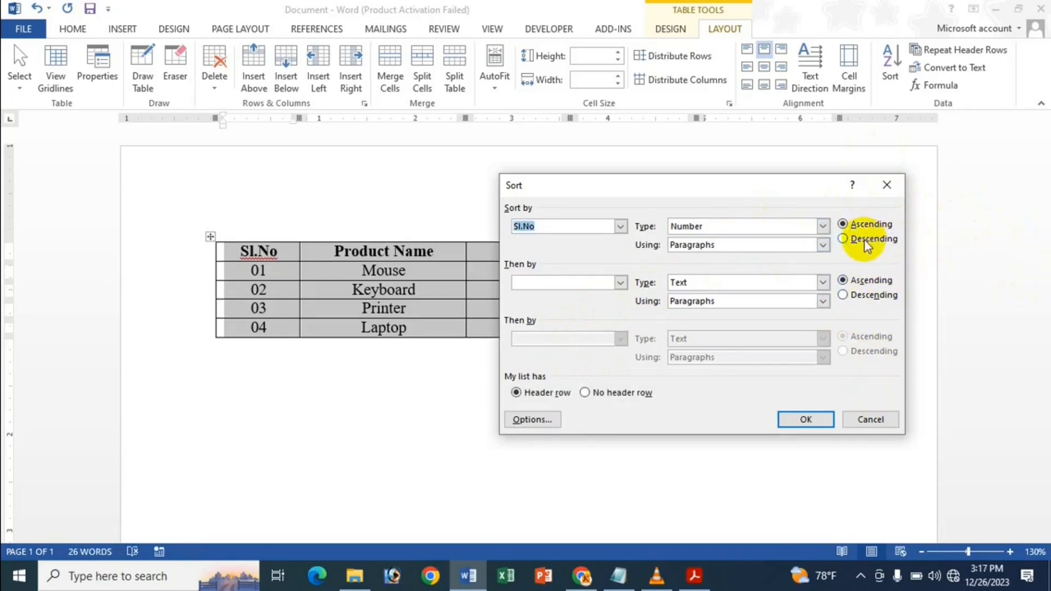
pyautogui.click(864, 240)
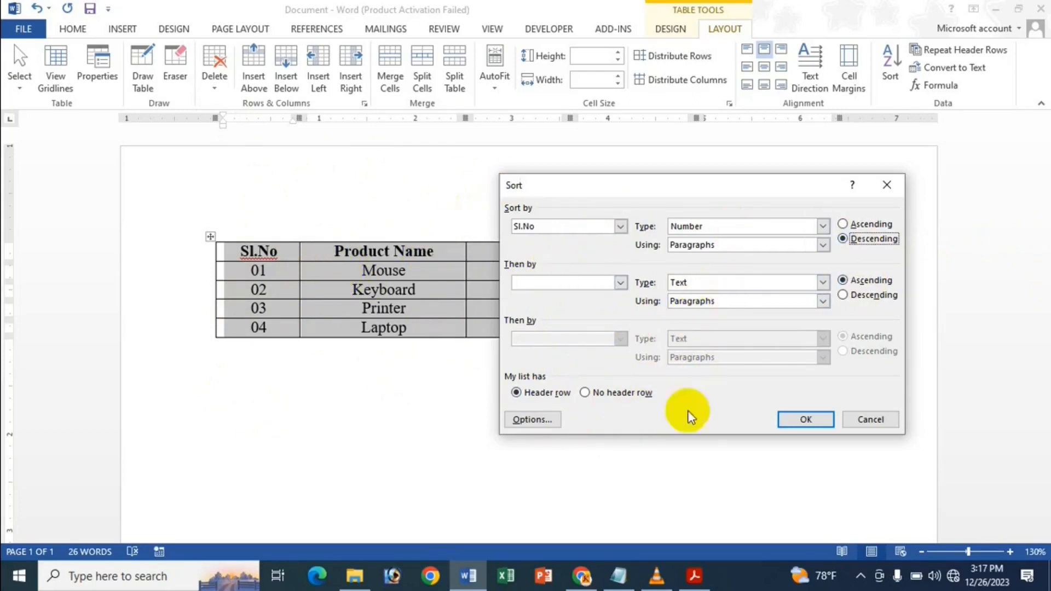
pyautogui.click(622, 396)
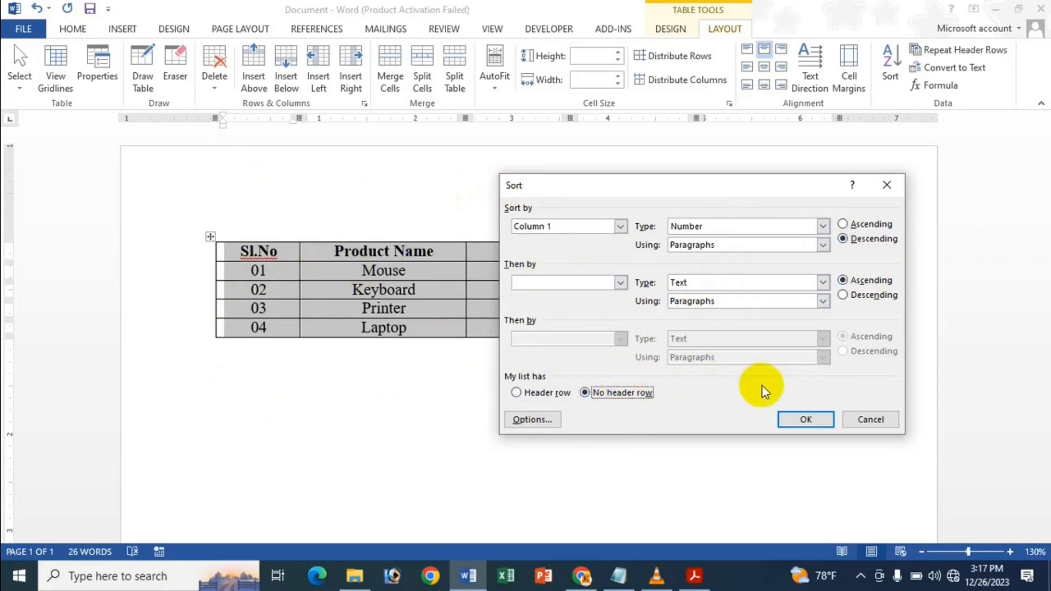
pyautogui.click(806, 420)
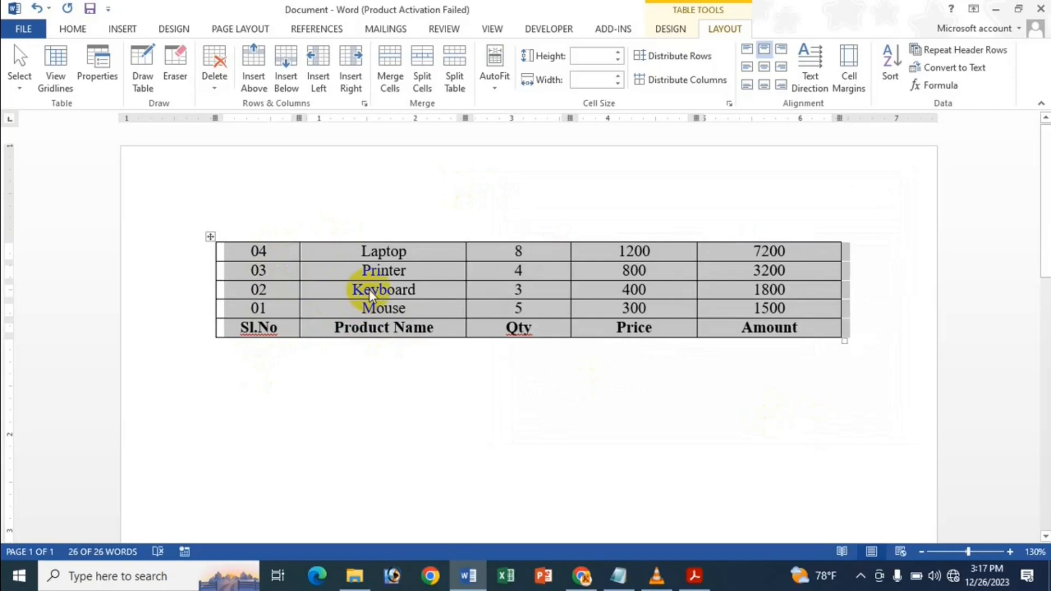
pyautogui.hotkey('ctrl', 'z')
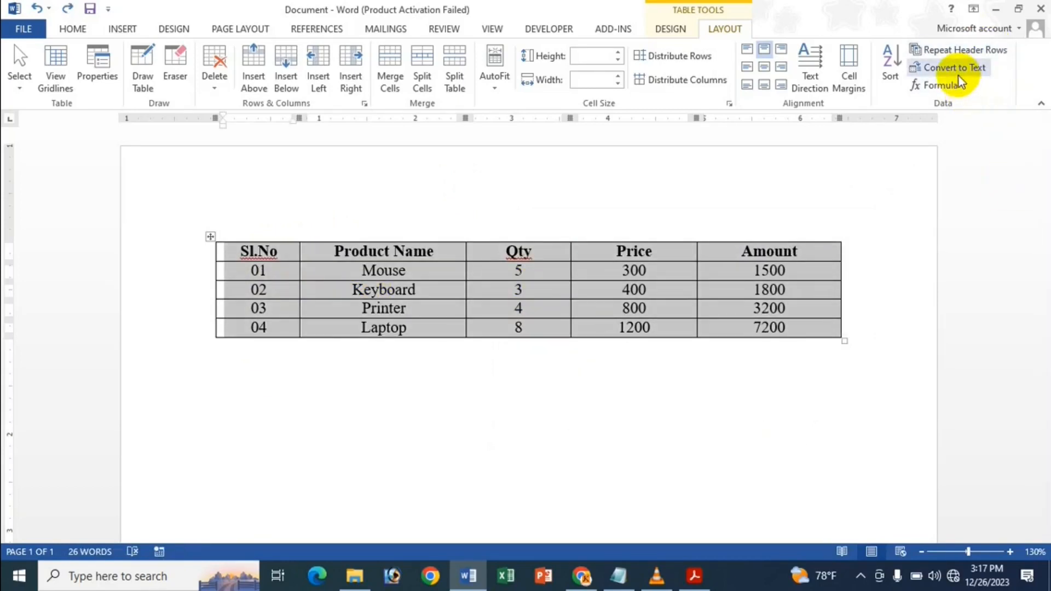
# Sort the product table by Sl.No in descending order with the header row option on, and undo the sort.
pyautogui.click(890, 69)
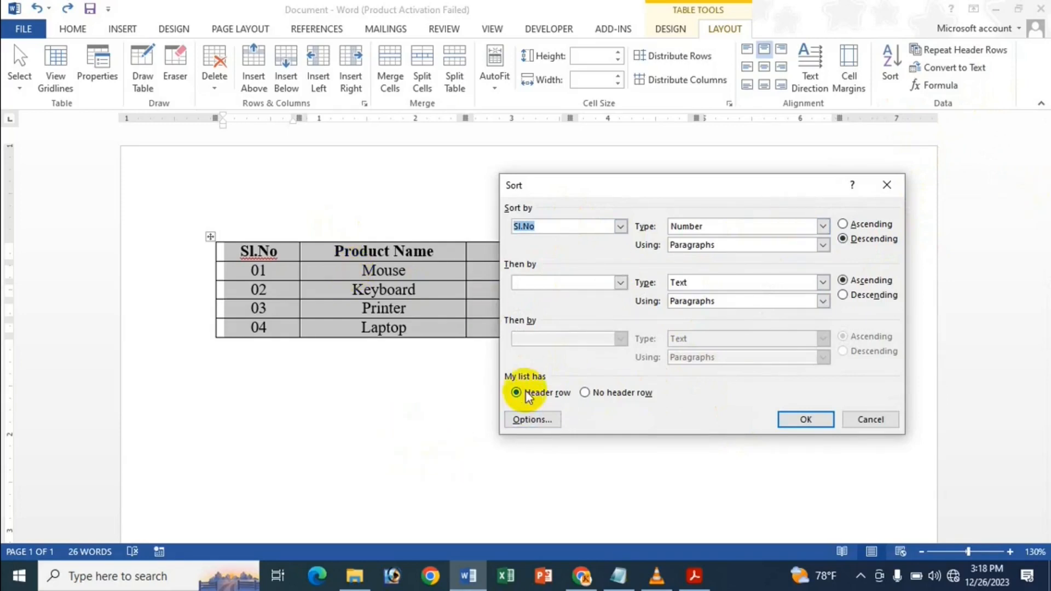
pyautogui.click(809, 425)
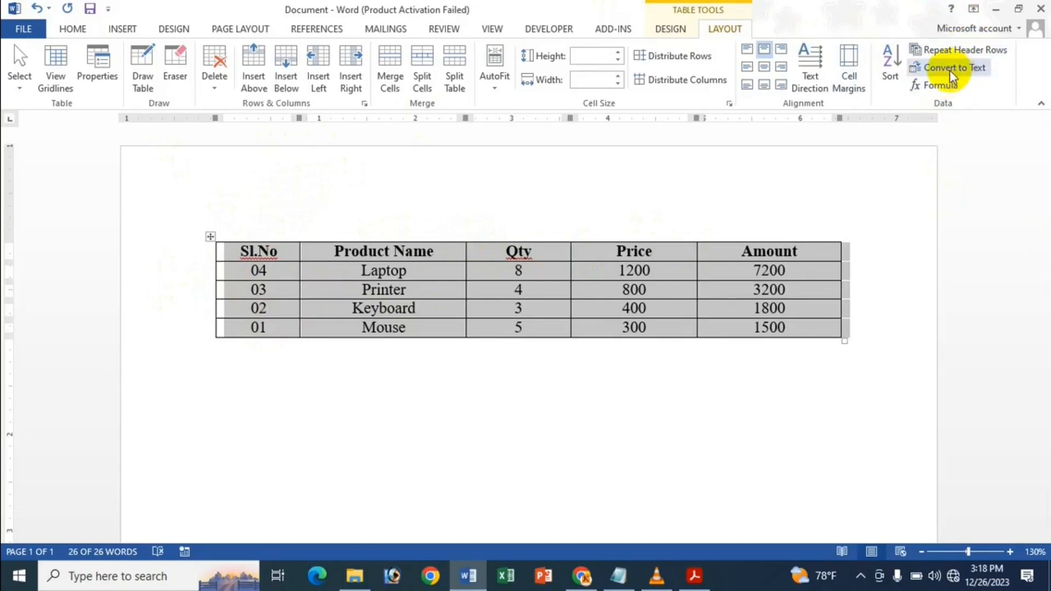
pyautogui.hotkey('ctrl', 'z')
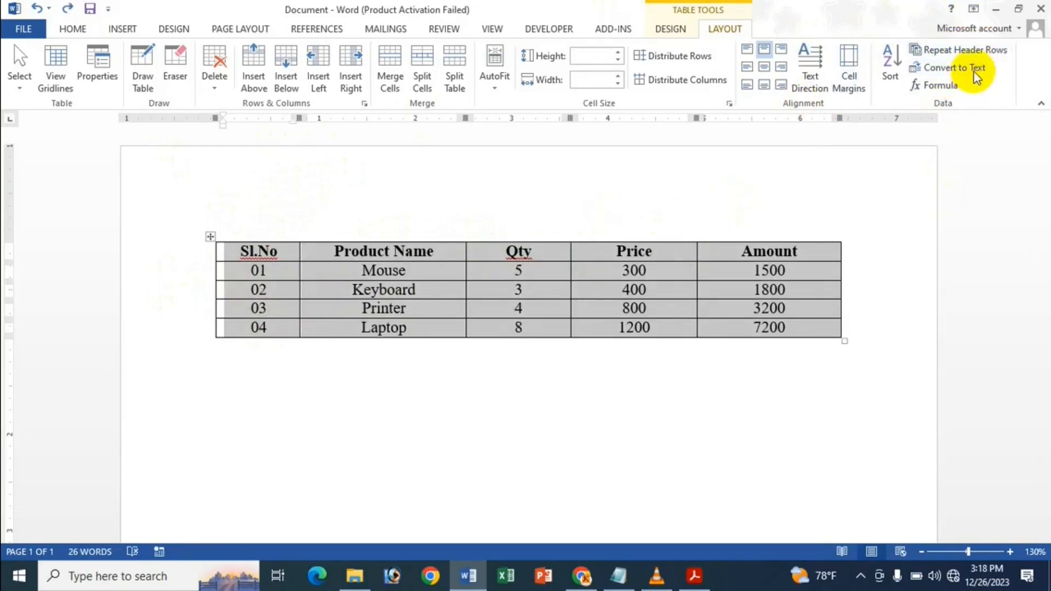
# Sort the product table by Product Name as Text in ascending order and check the order of the product names.
pyautogui.click(892, 67)
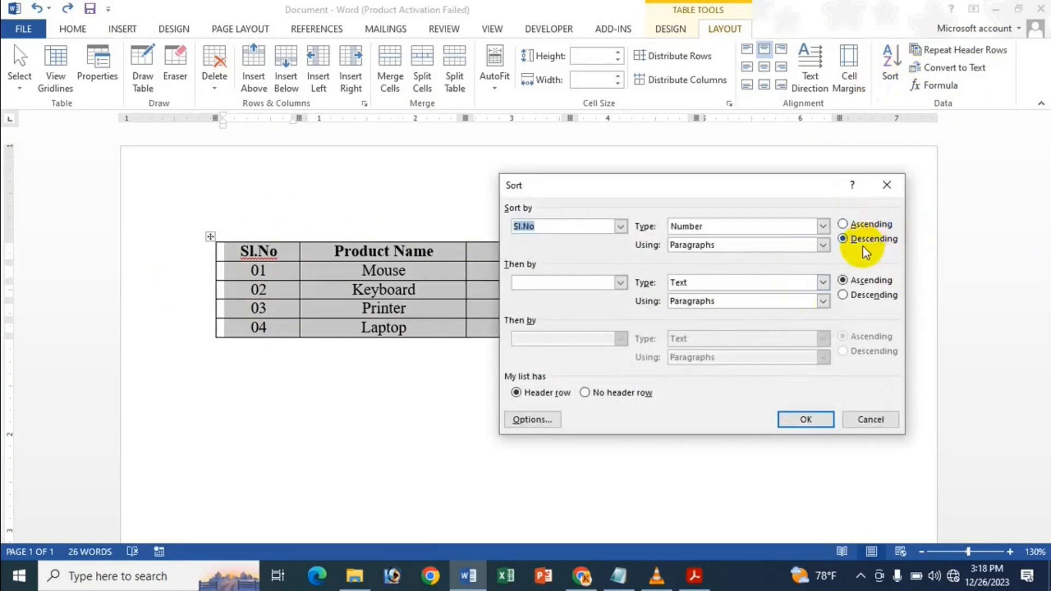
pyautogui.click(872, 225)
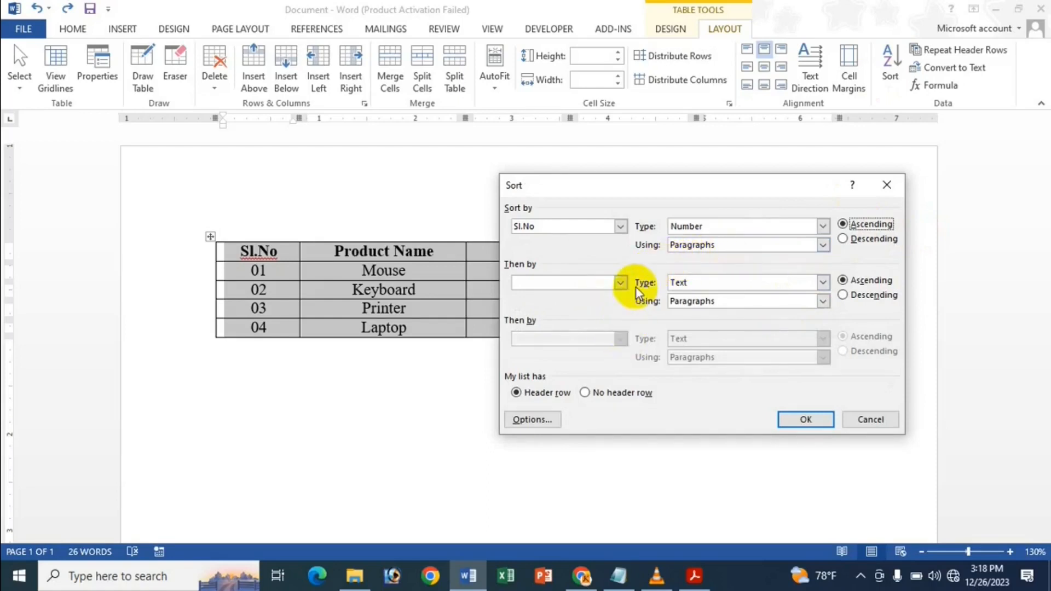
pyautogui.click(620, 225)
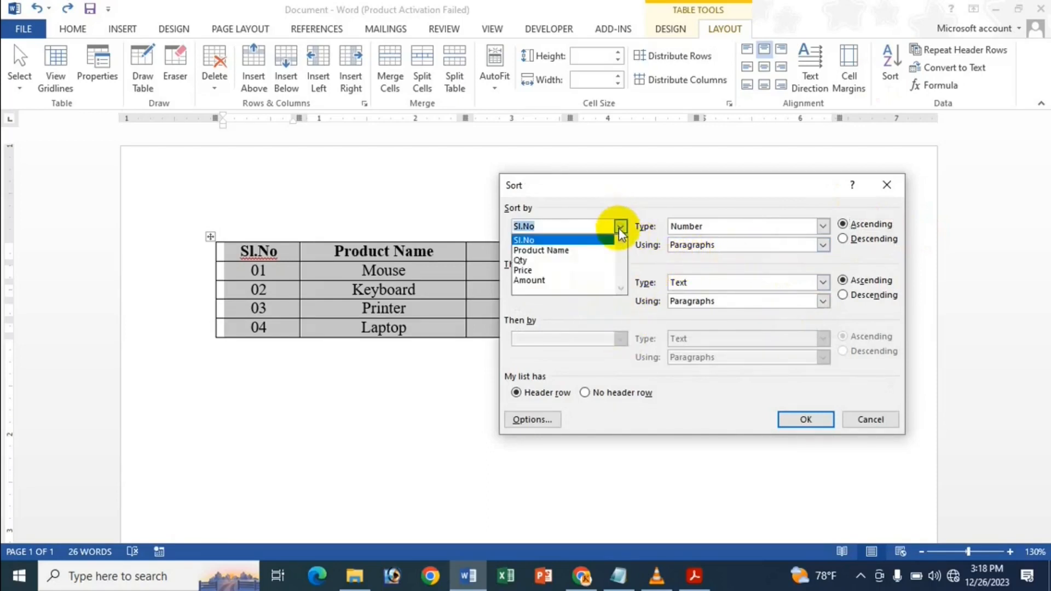
pyautogui.click(539, 249)
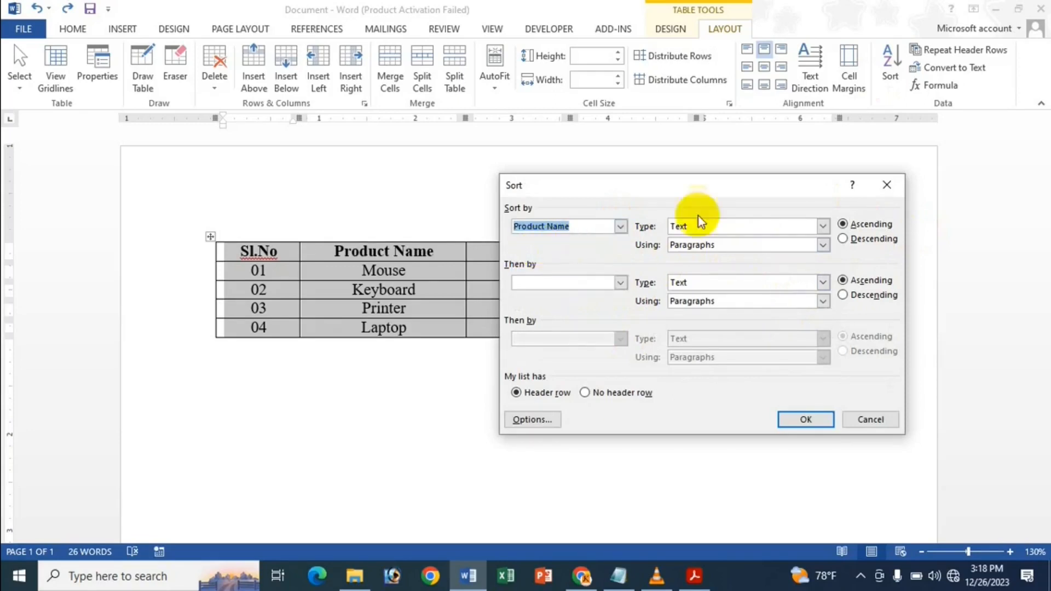
pyautogui.click(826, 223)
pyautogui.click(728, 240)
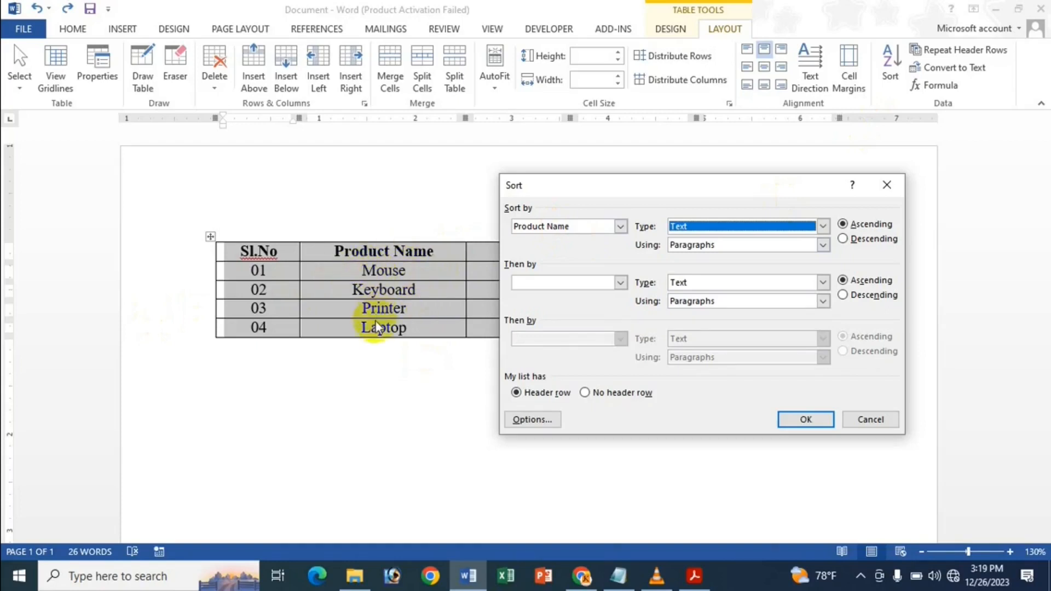
pyautogui.click(823, 230)
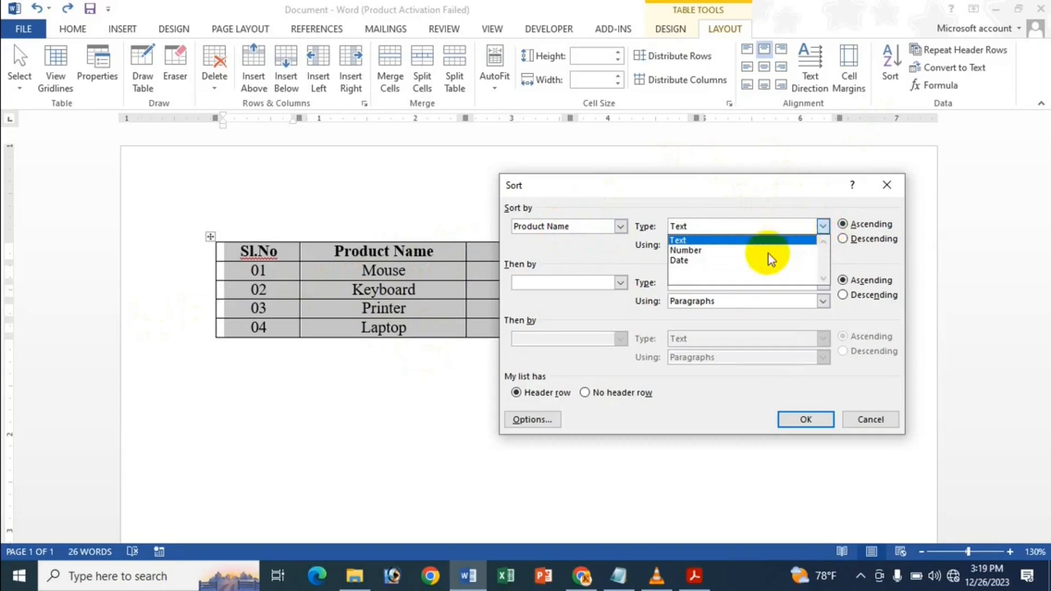
pyautogui.click(731, 241)
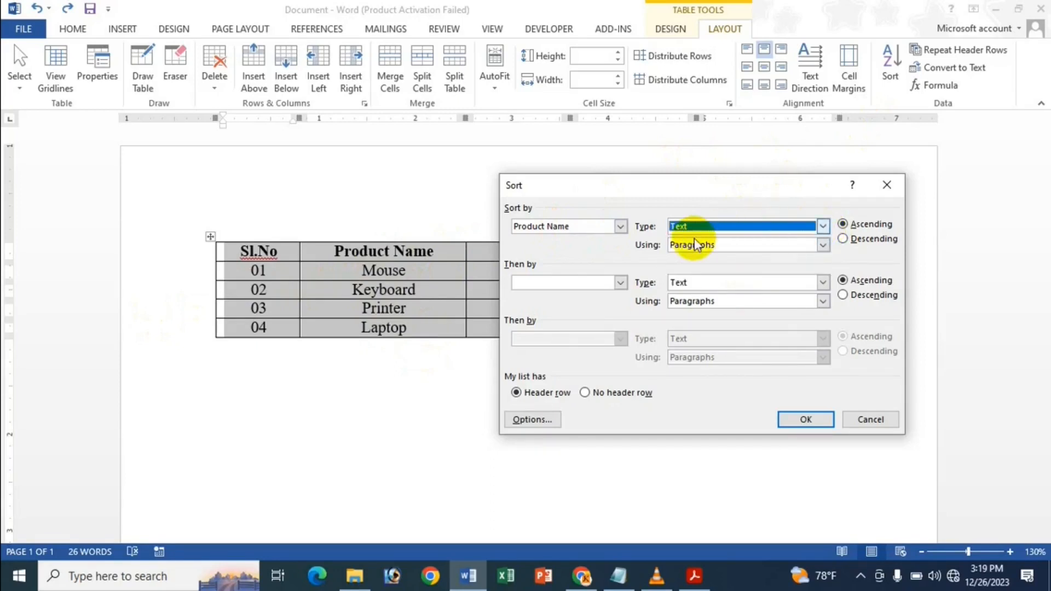
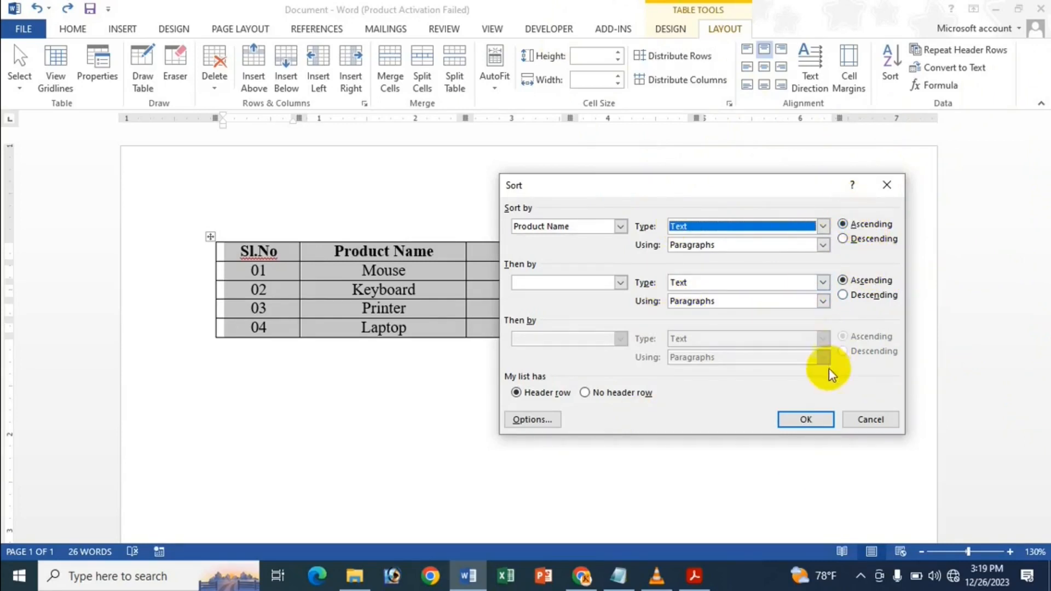
pyautogui.click(805, 419)
pyautogui.click(419, 290)
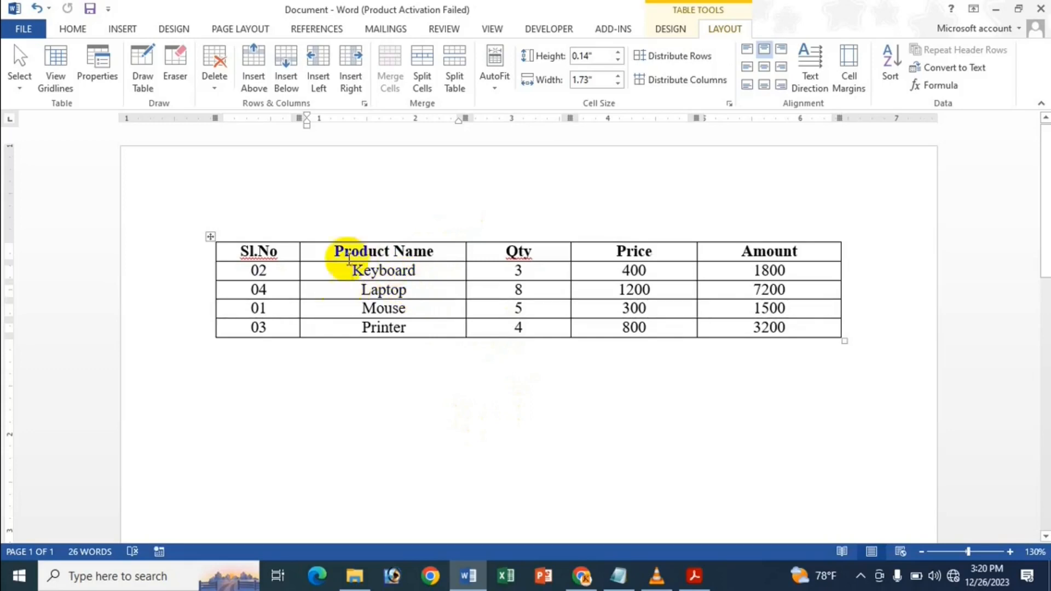
pyautogui.click(370, 296)
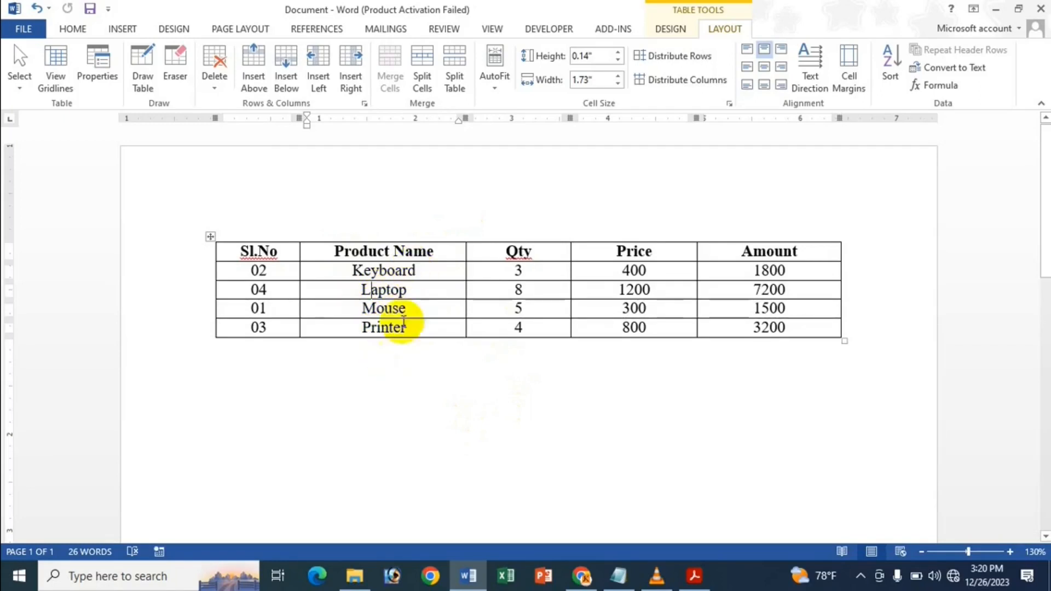
pyautogui.click(429, 286)
pyautogui.moveTo(339, 266); pyautogui.dragTo(445, 323)
# Sort the whole product table by Product Name in descending order, and undo both Product Name sorts.
pyautogui.moveTo(234, 248); pyautogui.dragTo(770, 328)
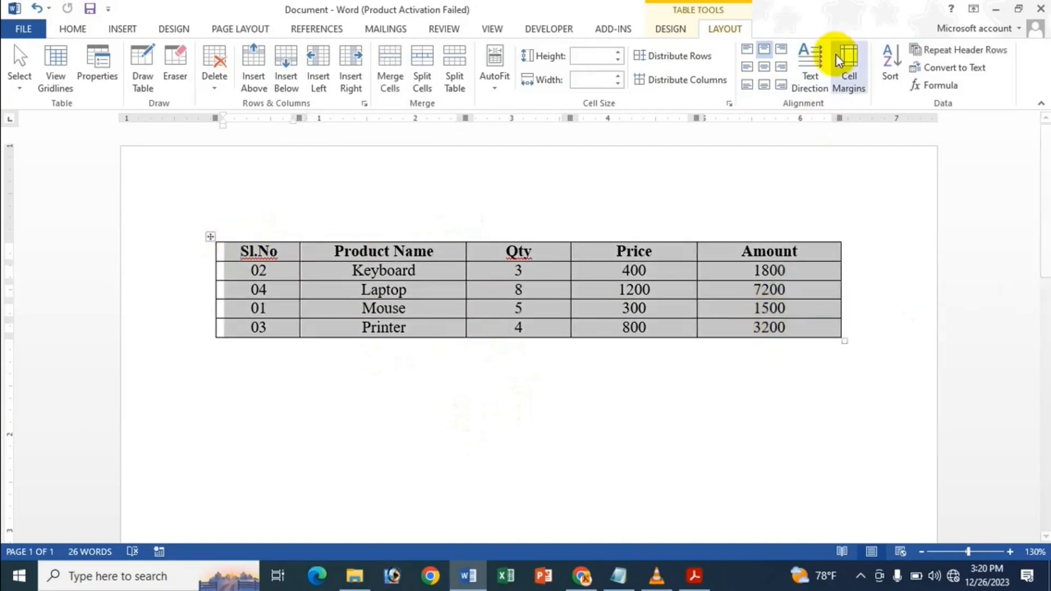
pyautogui.click(879, 64)
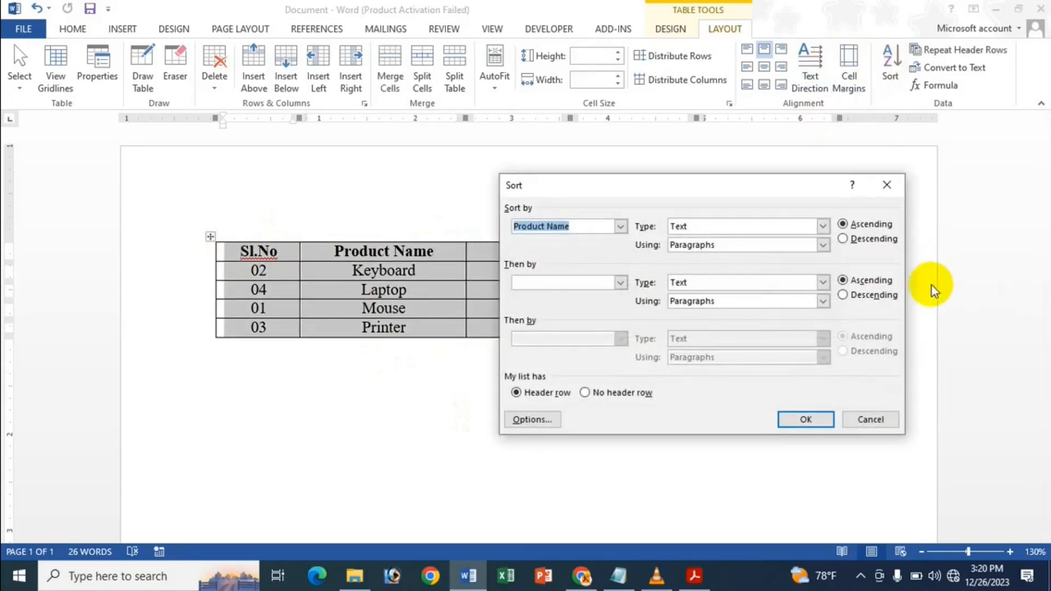
pyautogui.click(878, 239)
pyautogui.click(818, 420)
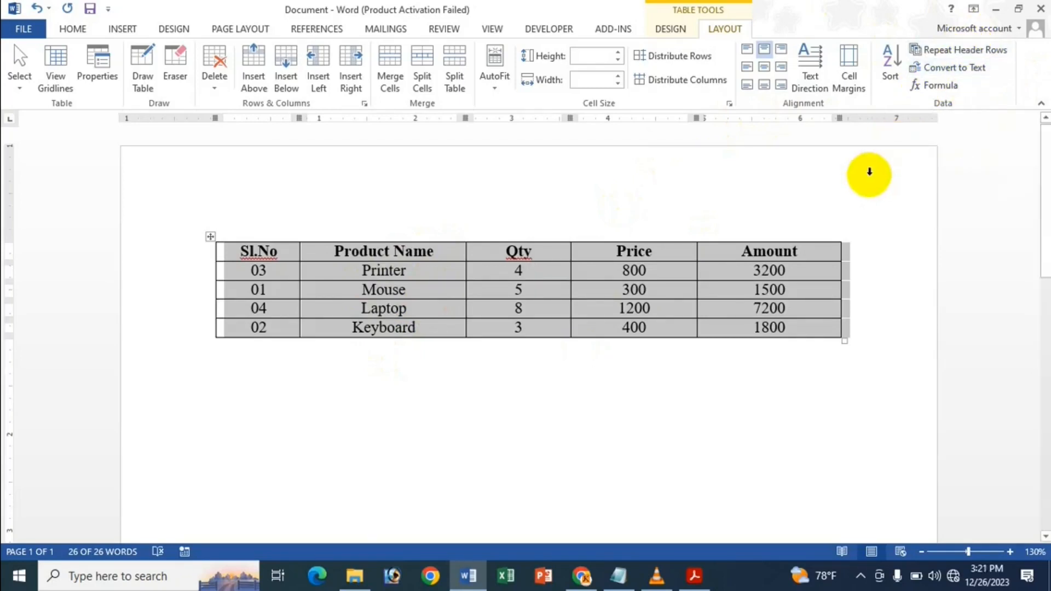
pyautogui.hotkey('ctrl', 'z')
pyautogui.hotkey('ctrl', 'z')
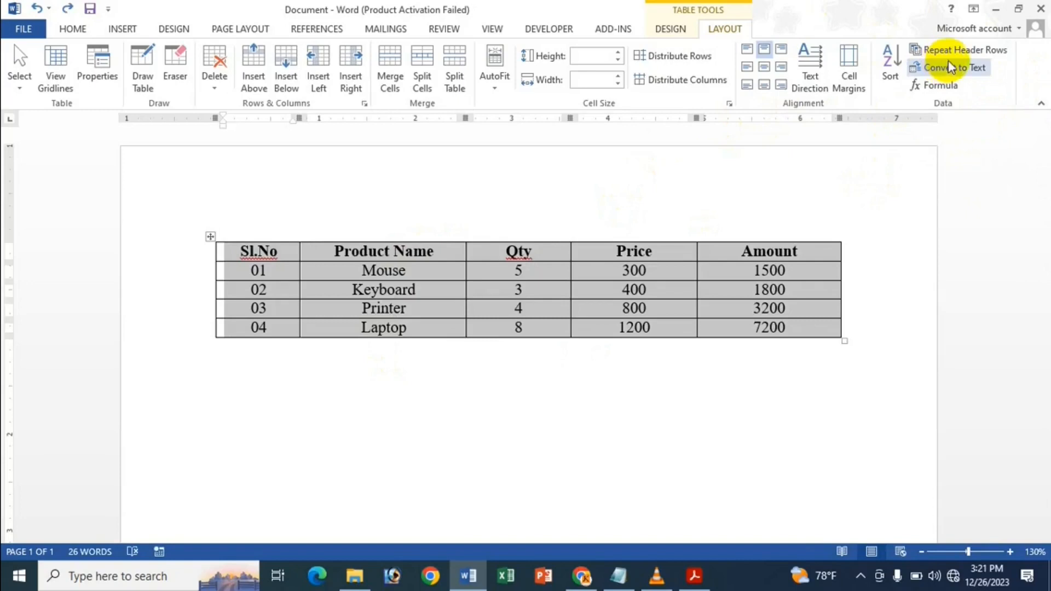
# Repeat the descending Product Name sort on the table with the same settings, and undo it.
pyautogui.click(890, 69)
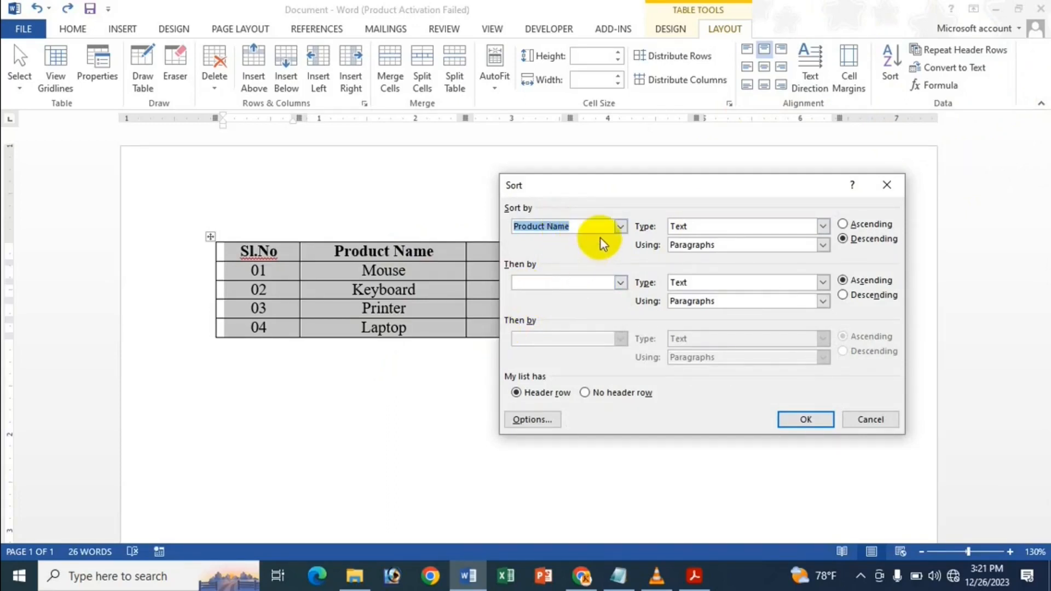
pyautogui.click(800, 421)
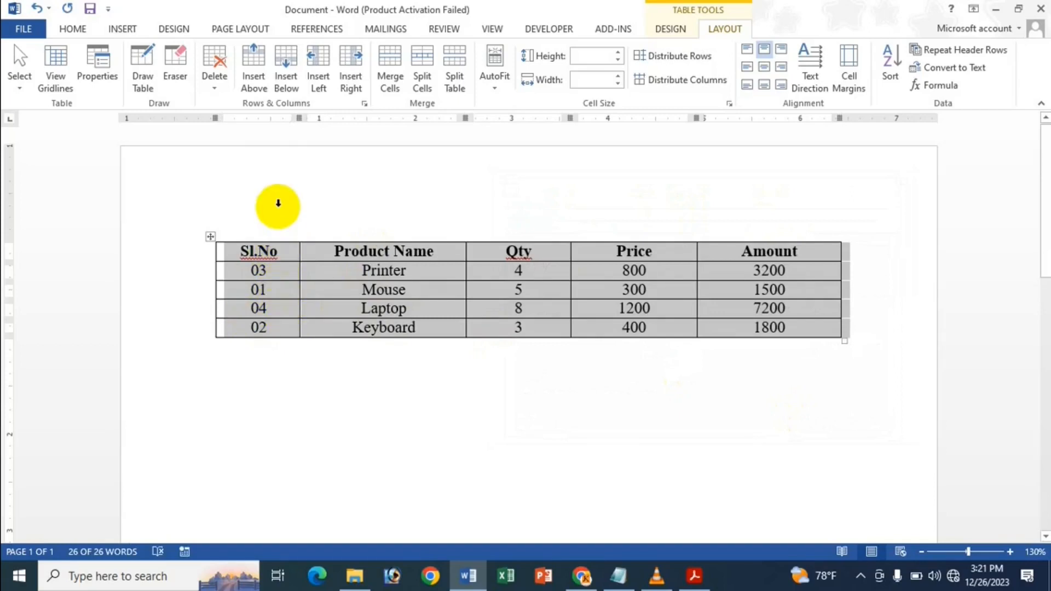
pyautogui.hotkey('ctrl', 'z')
# Sort the product table by Sl.No as Number ascending, with Product Name as Text ascending as the second key.
pyautogui.click(891, 64)
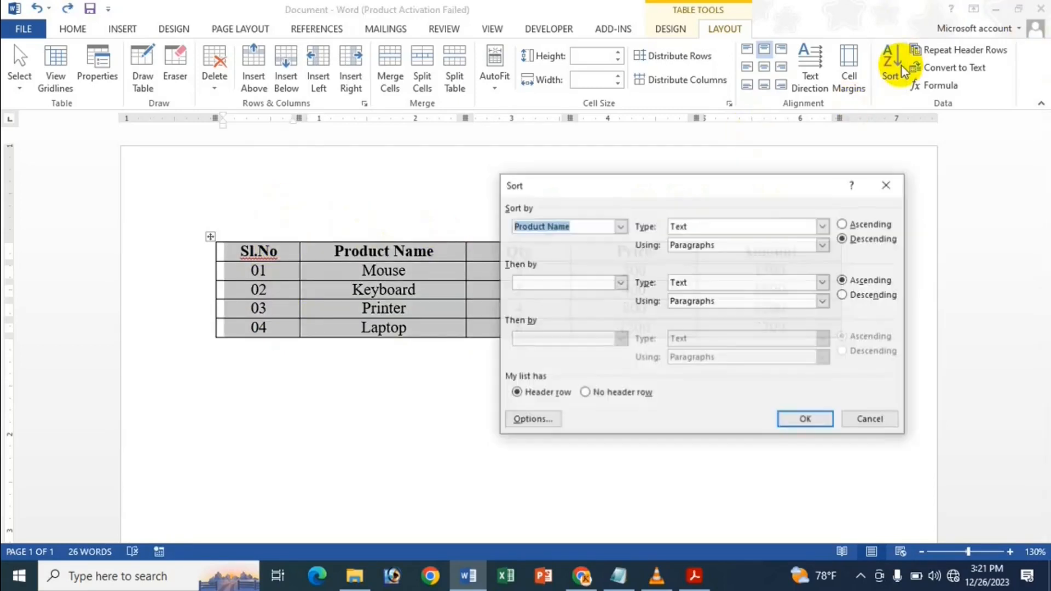
pyautogui.click(621, 225)
pyautogui.click(555, 235)
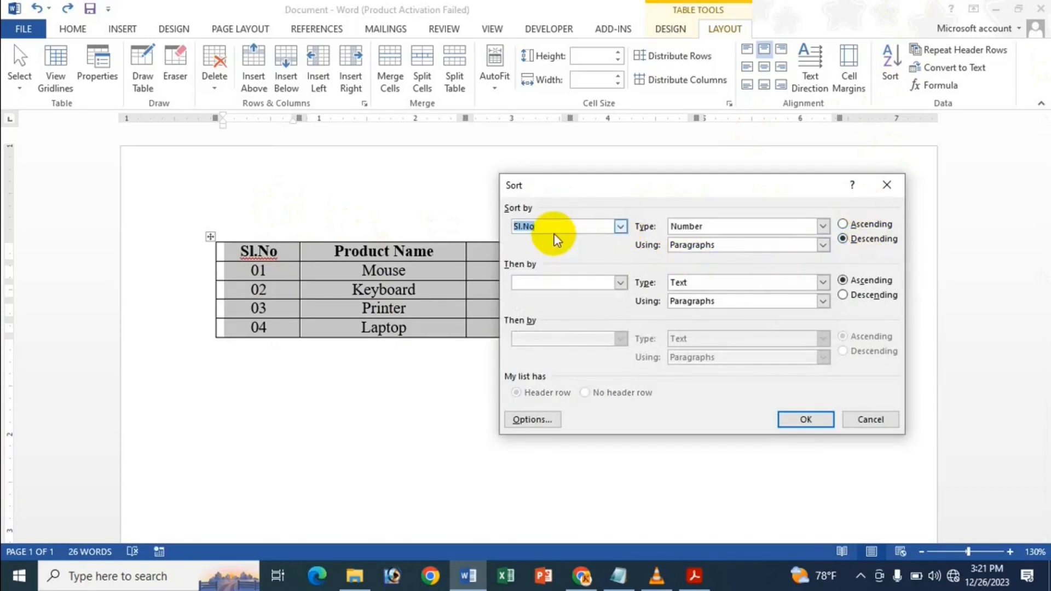
pyautogui.click(844, 223)
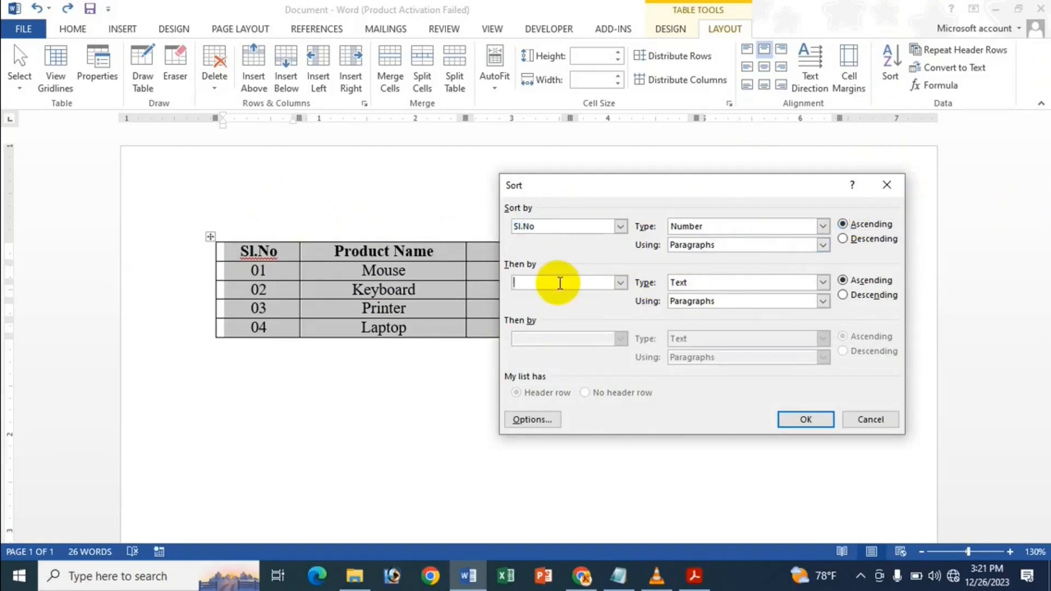
pyautogui.click(618, 283)
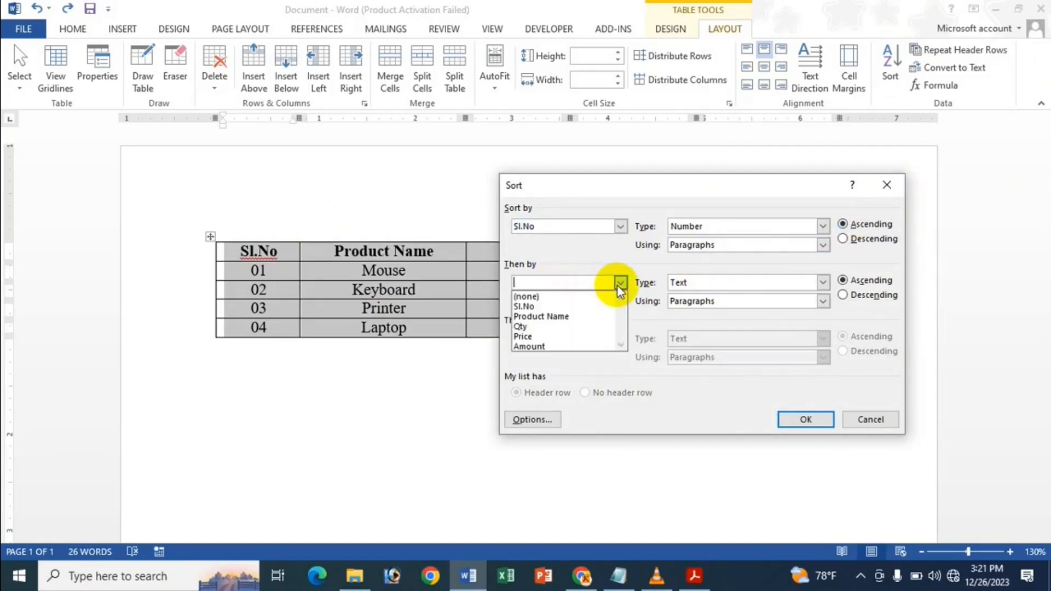
pyautogui.click(588, 316)
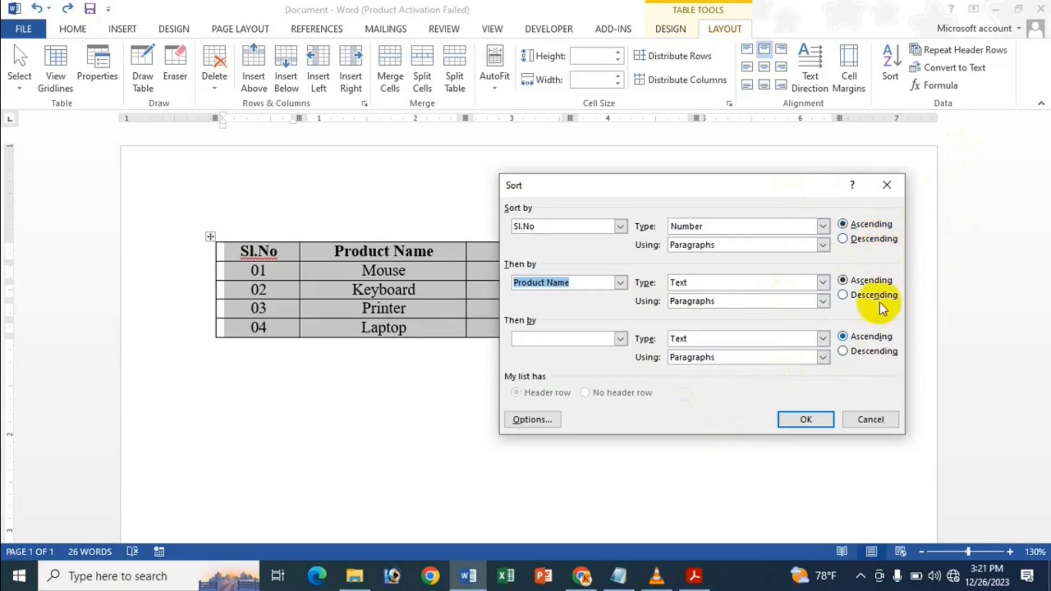
pyautogui.click(808, 419)
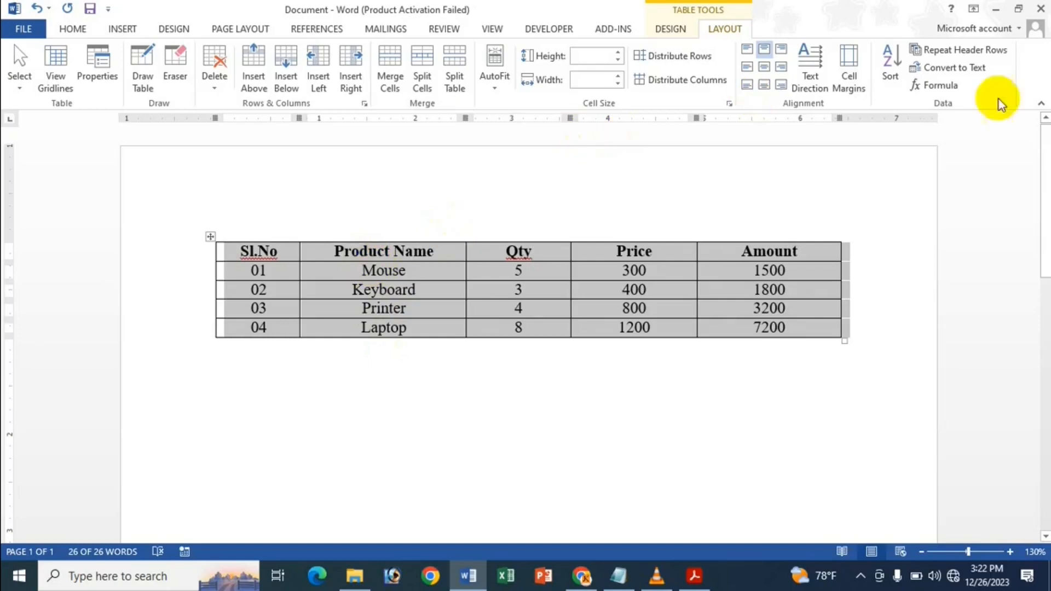
# Sort the product table by Sl.No as Number descending, with Product Name as Text descending as the second key, and undo the sort.
pyautogui.click(891, 68)
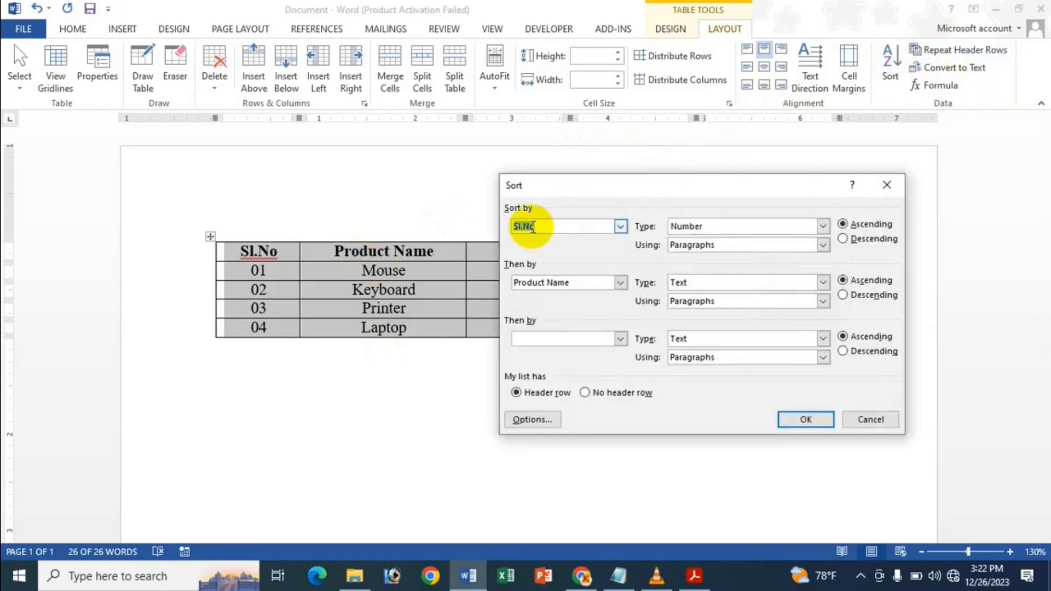
pyautogui.click(887, 180)
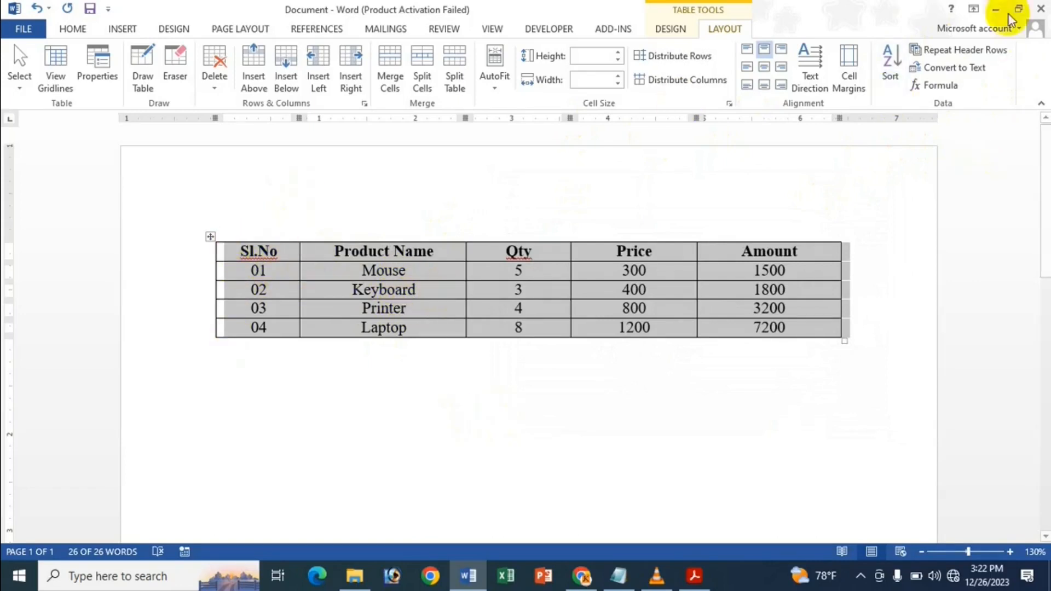
pyautogui.click(892, 60)
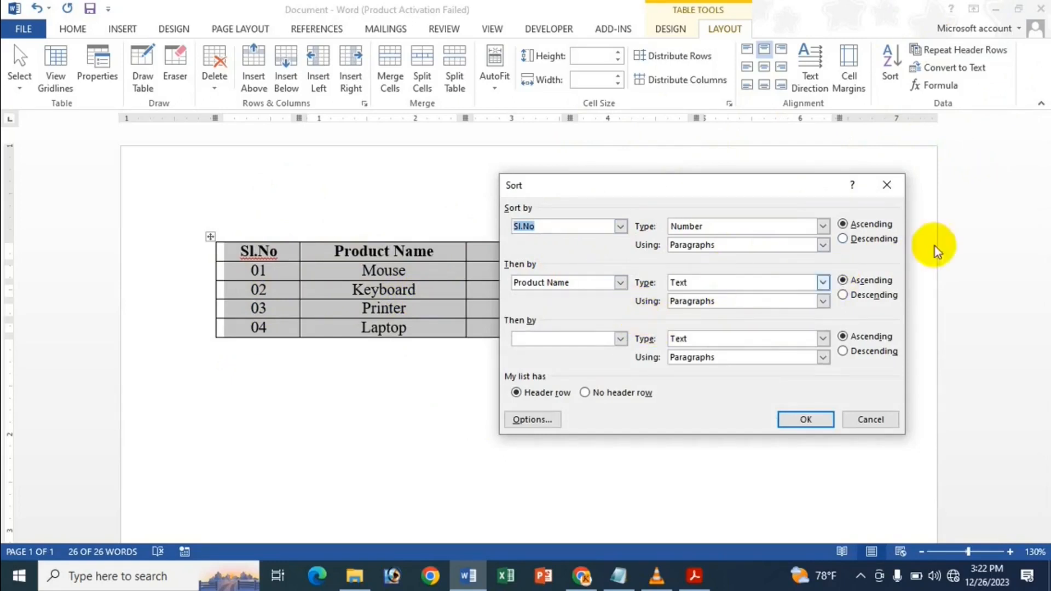
pyautogui.click(882, 239)
pyautogui.click(859, 296)
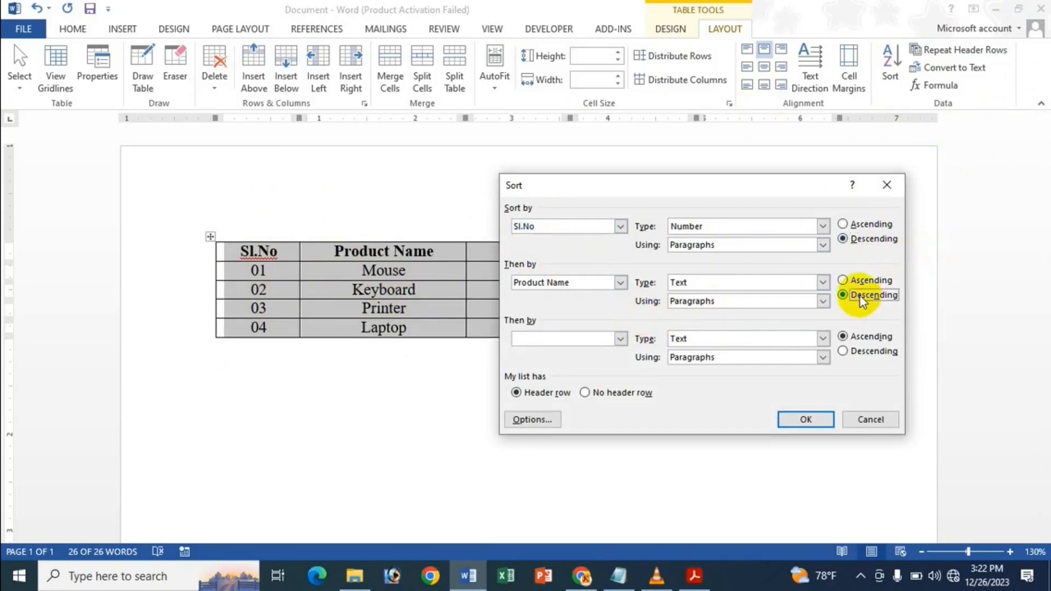
pyautogui.click(807, 420)
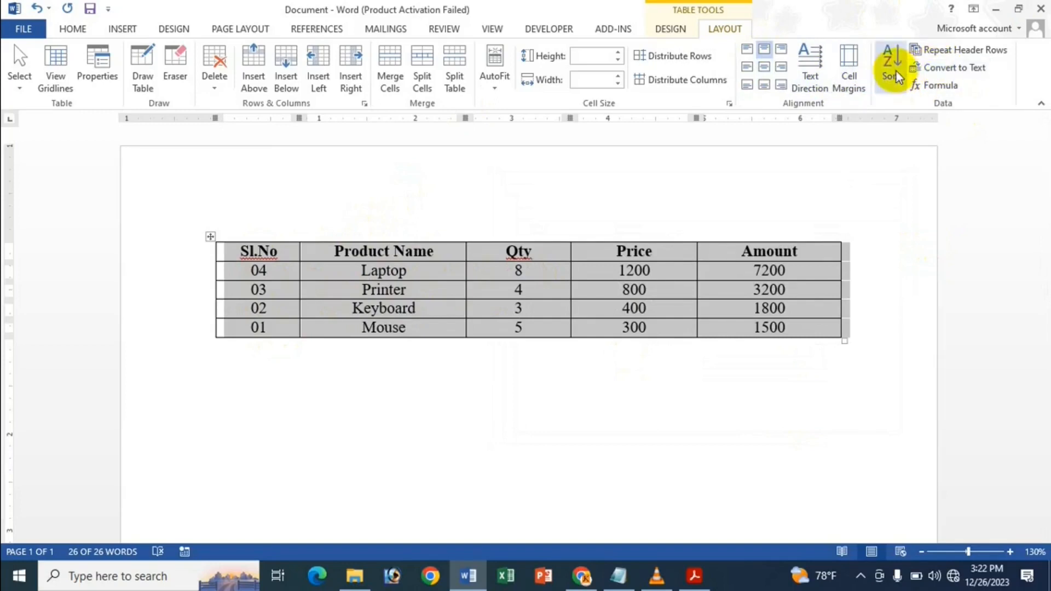
pyautogui.hotkey('ctrl', 'z')
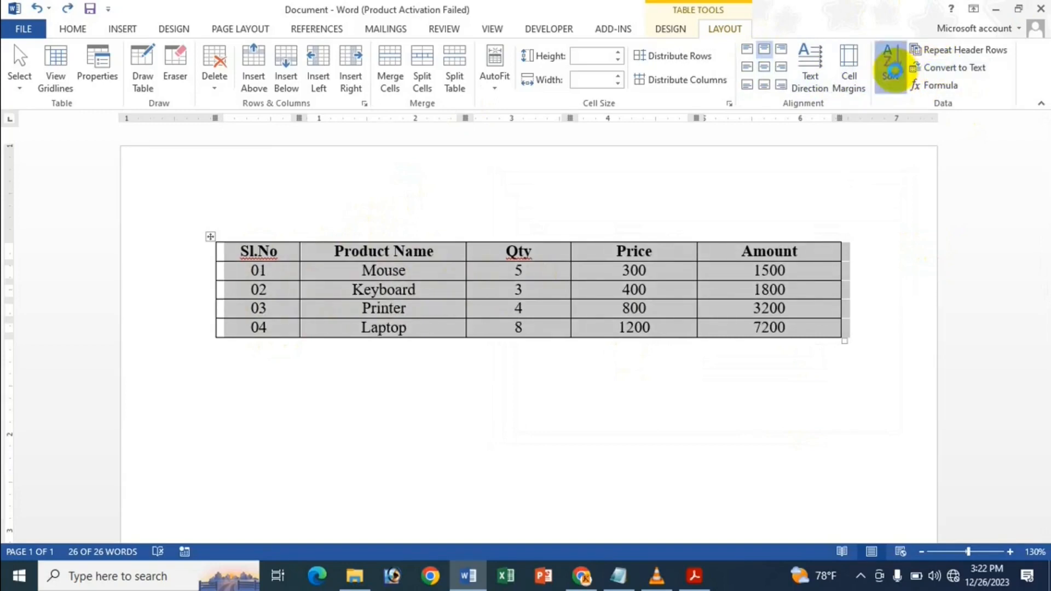
# Try Sl.No as the third sort key, clear it, review the columns available for that key, and cancel the sort.
pyautogui.click(892, 71)
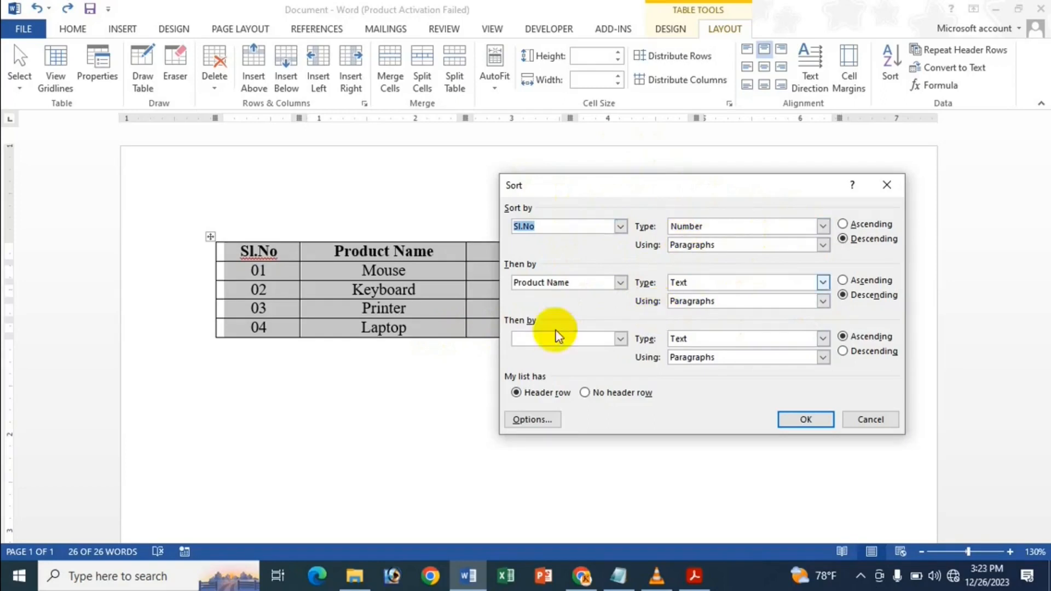
pyautogui.click(620, 340)
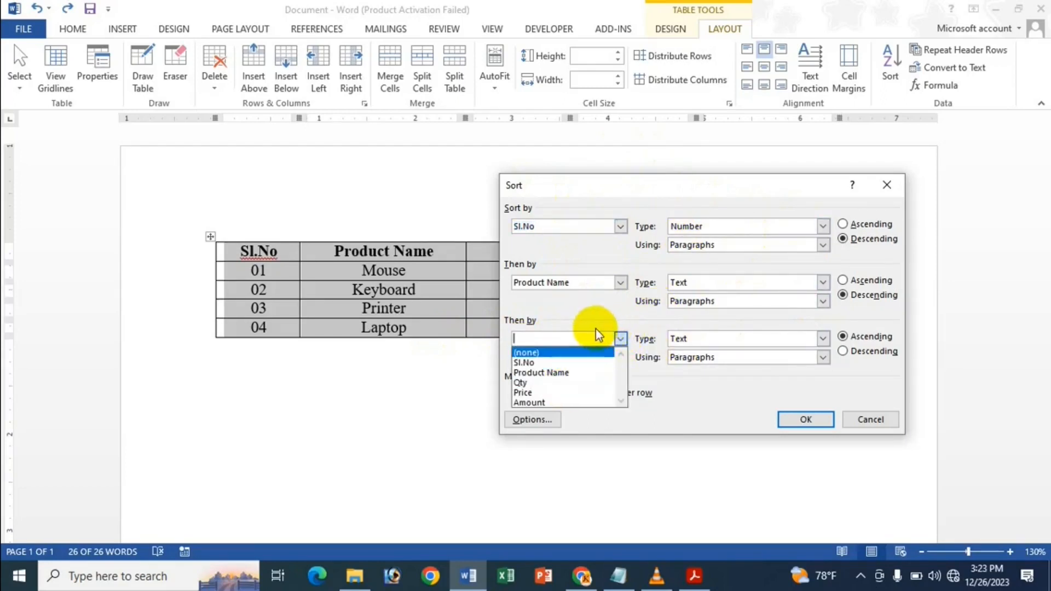
pyautogui.click(549, 362)
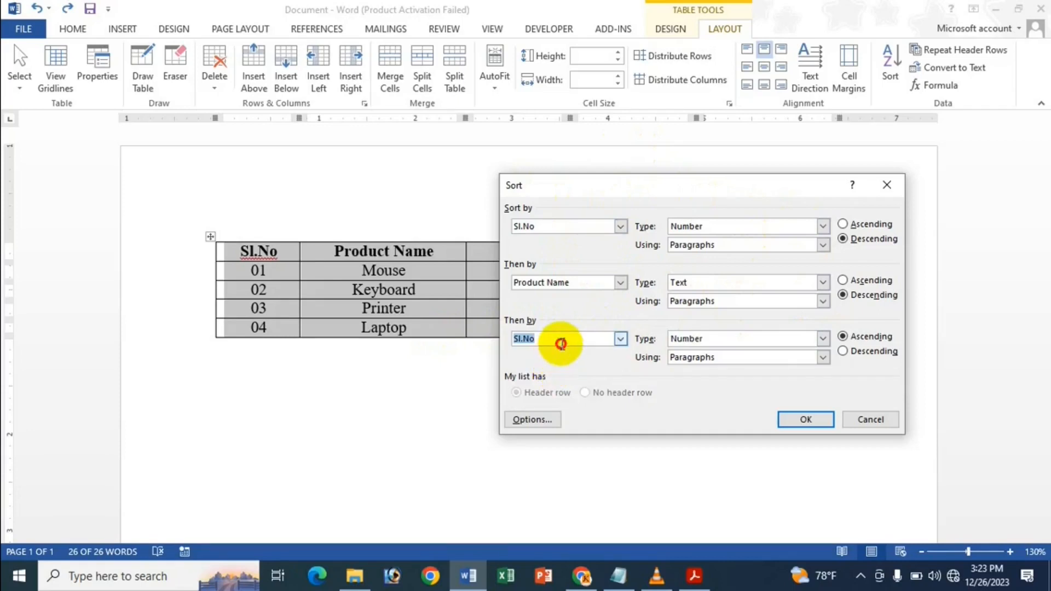
pyautogui.click(626, 343)
pyautogui.click(616, 349)
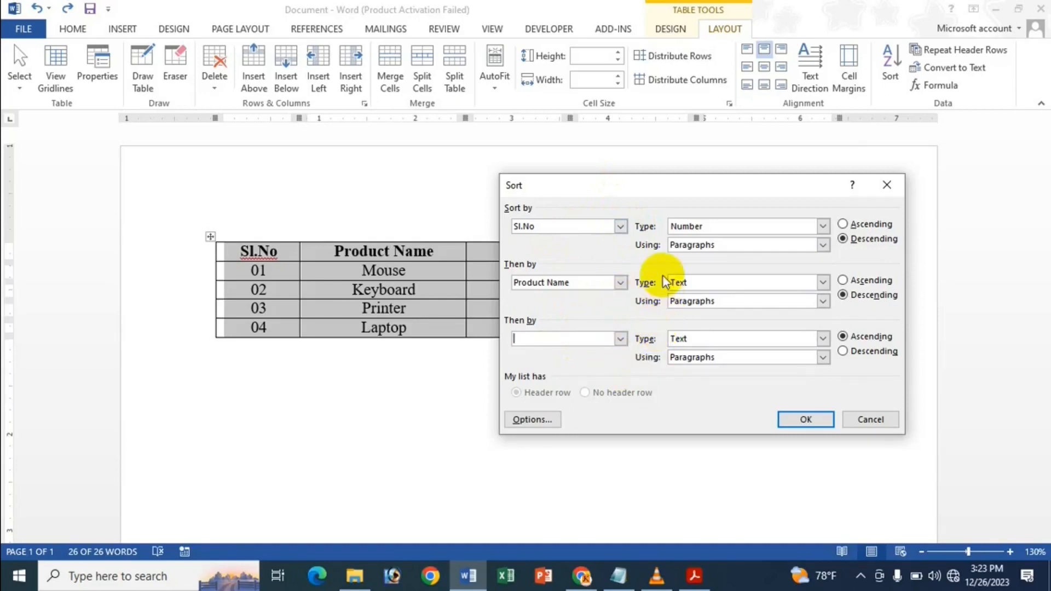
pyautogui.click(622, 339)
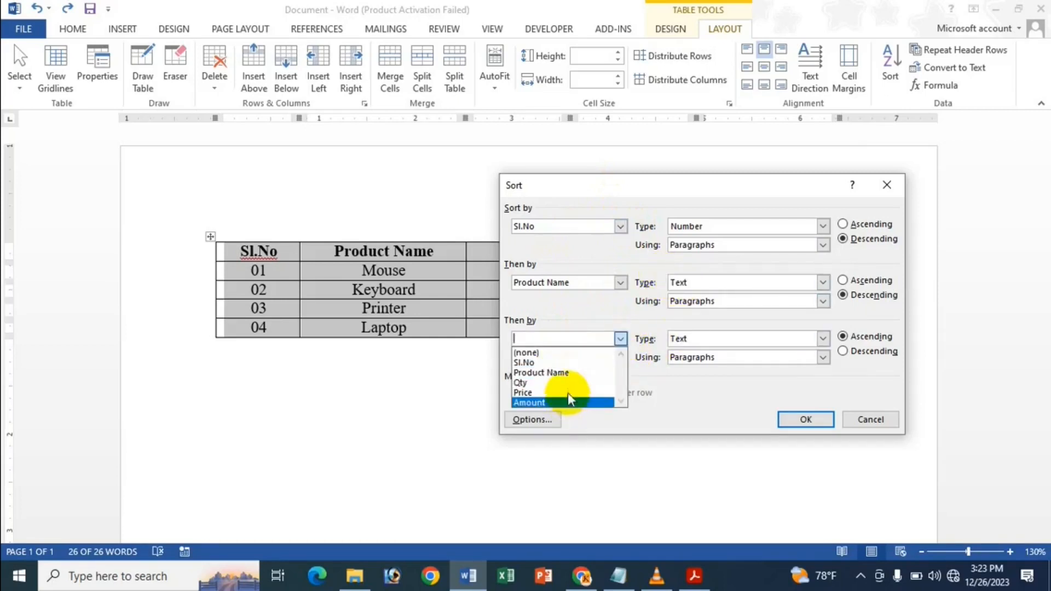
pyautogui.click(586, 305)
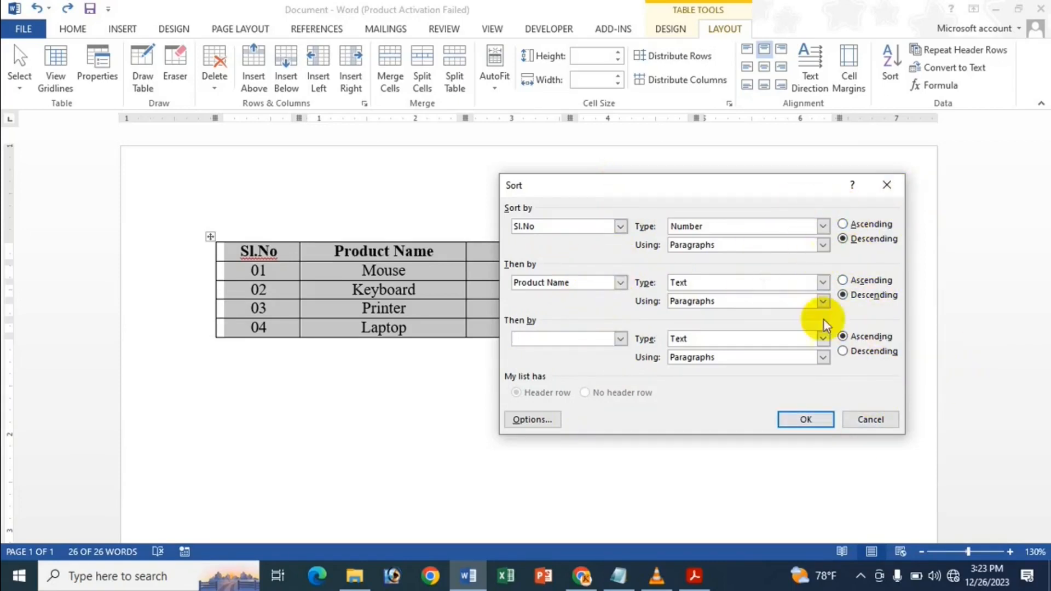
pyautogui.click(885, 180)
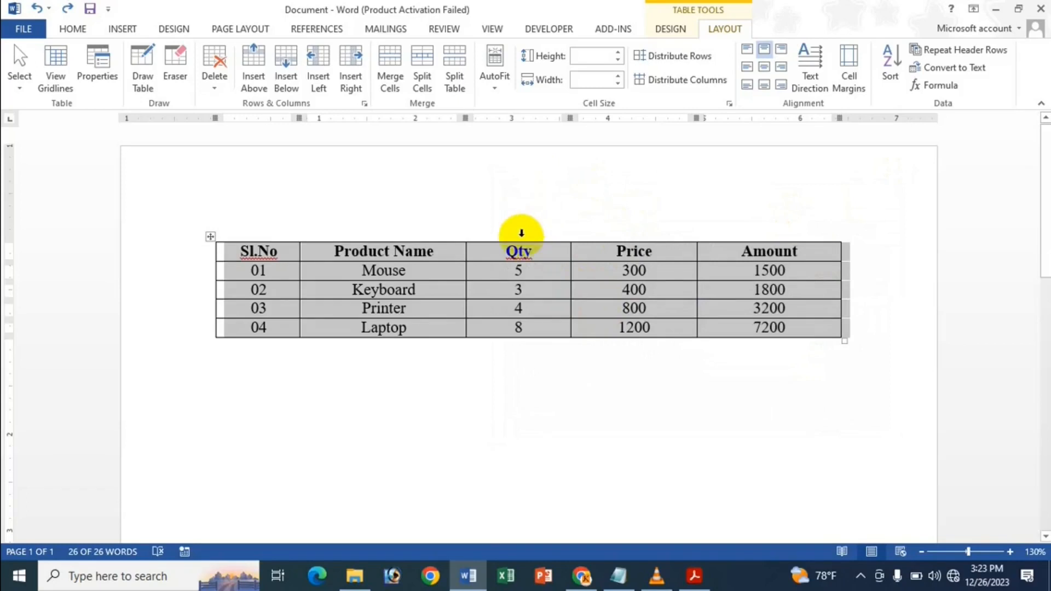
# Switch to the PDF titled "How To Sort Table Data In MS Word Bangla" in Adobe Acrobat.
pyautogui.moveTo(699, 581)
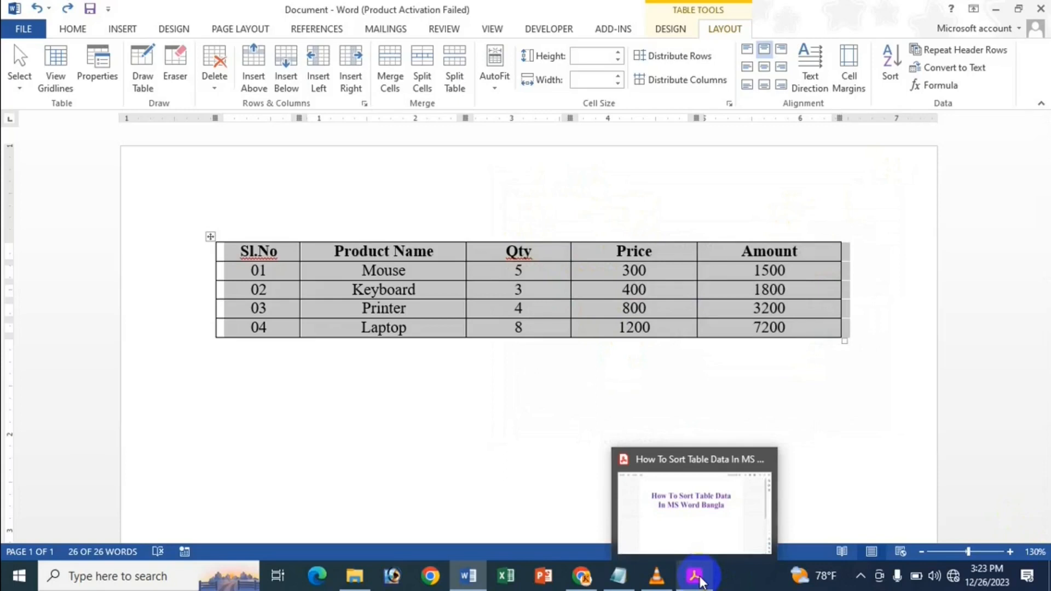
pyautogui.click(700, 581)
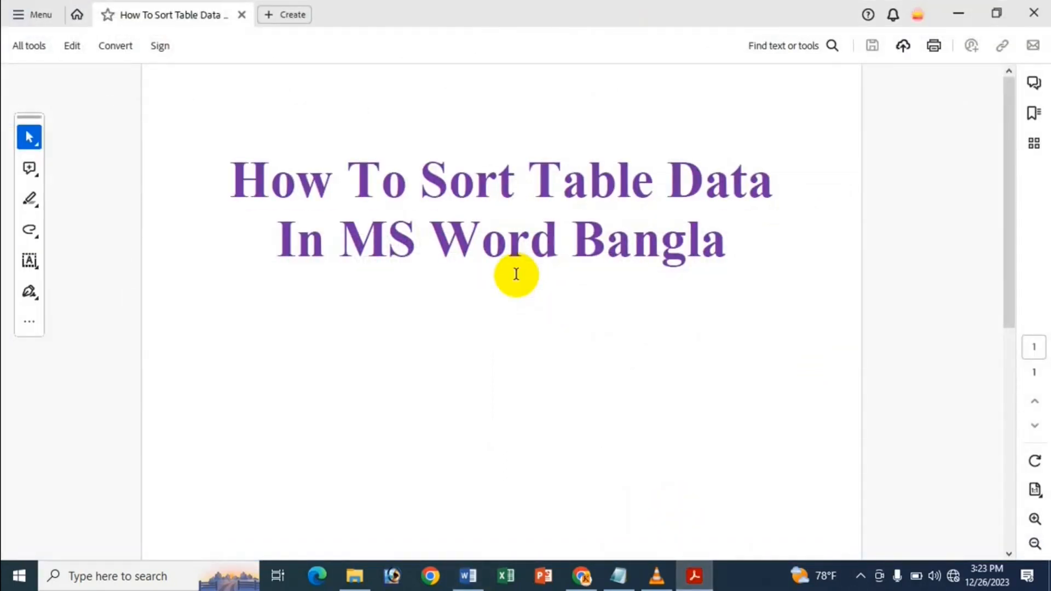